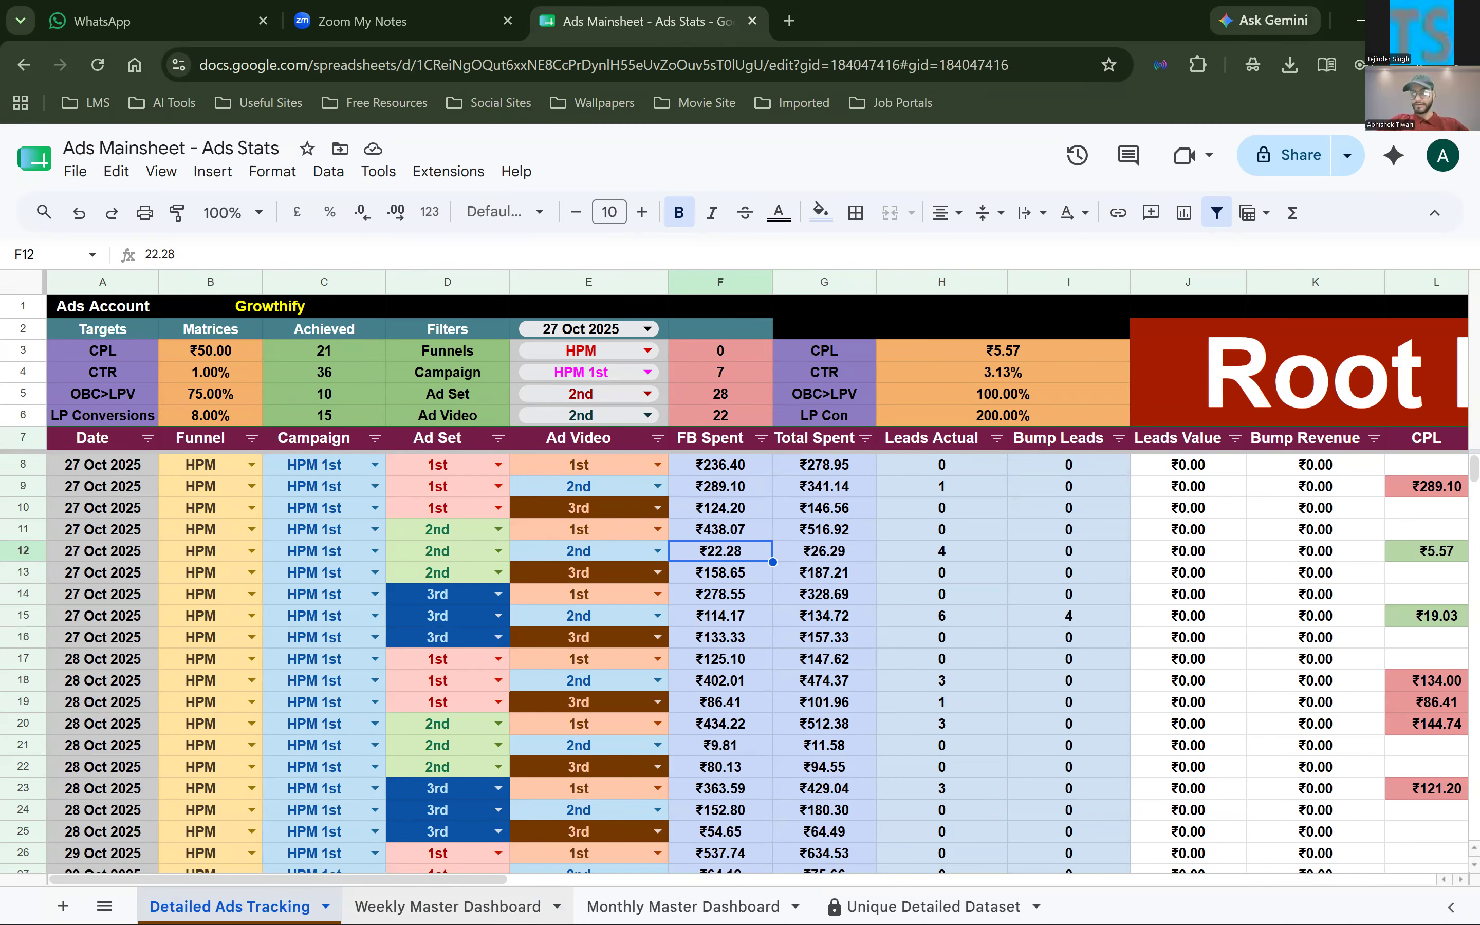
Look through the Weekly Master Dashboard and Unique Detailed Dataset sheets, ending on the Detailed Ads Tracking sheet
click(501, 906)
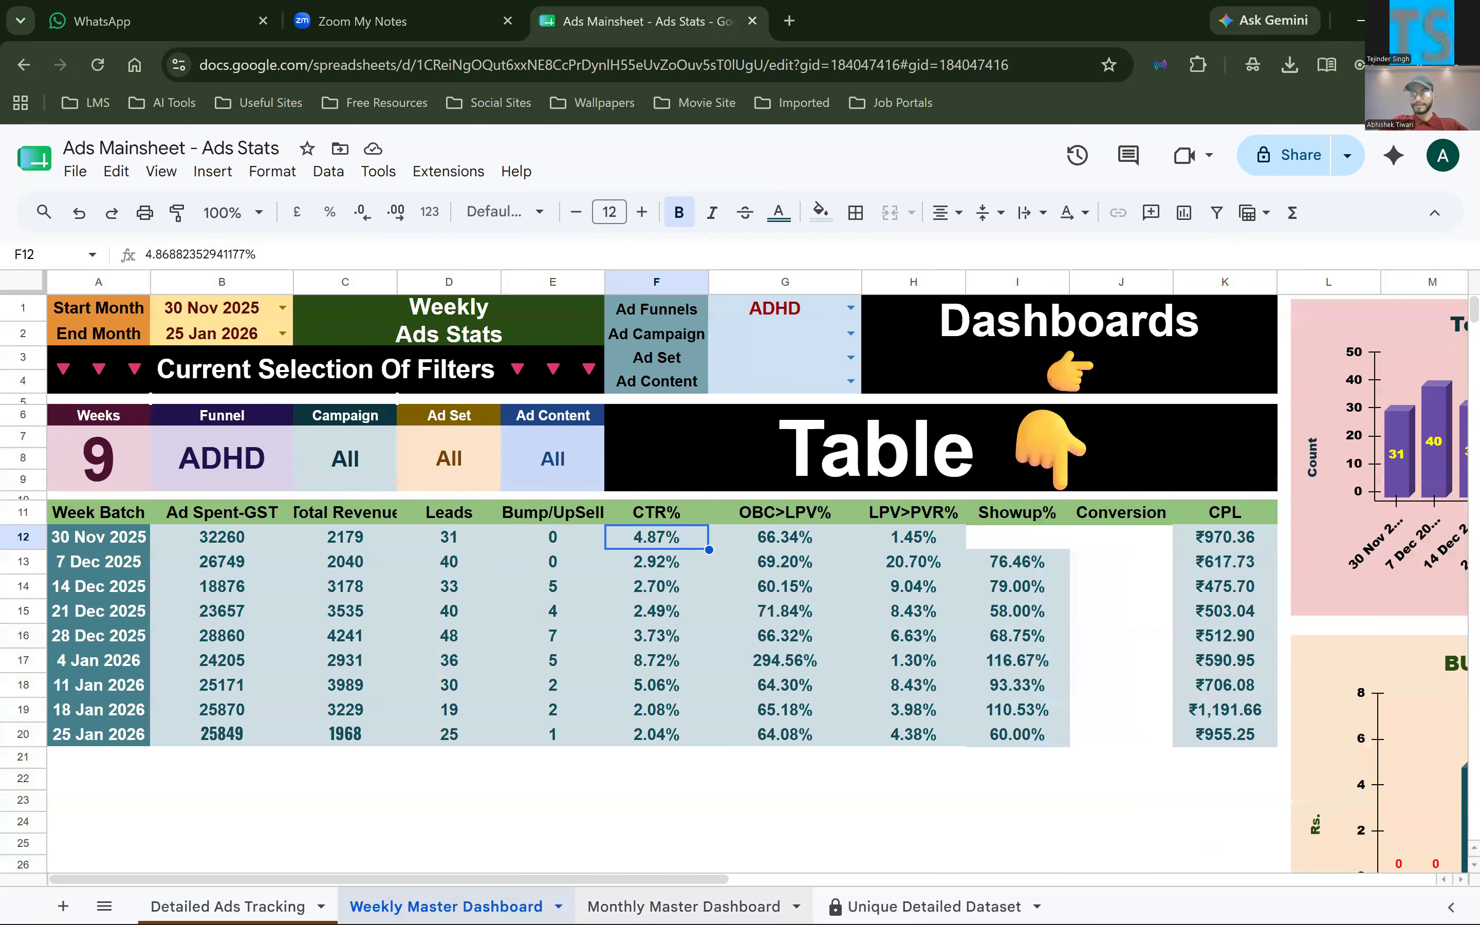
click(933, 907)
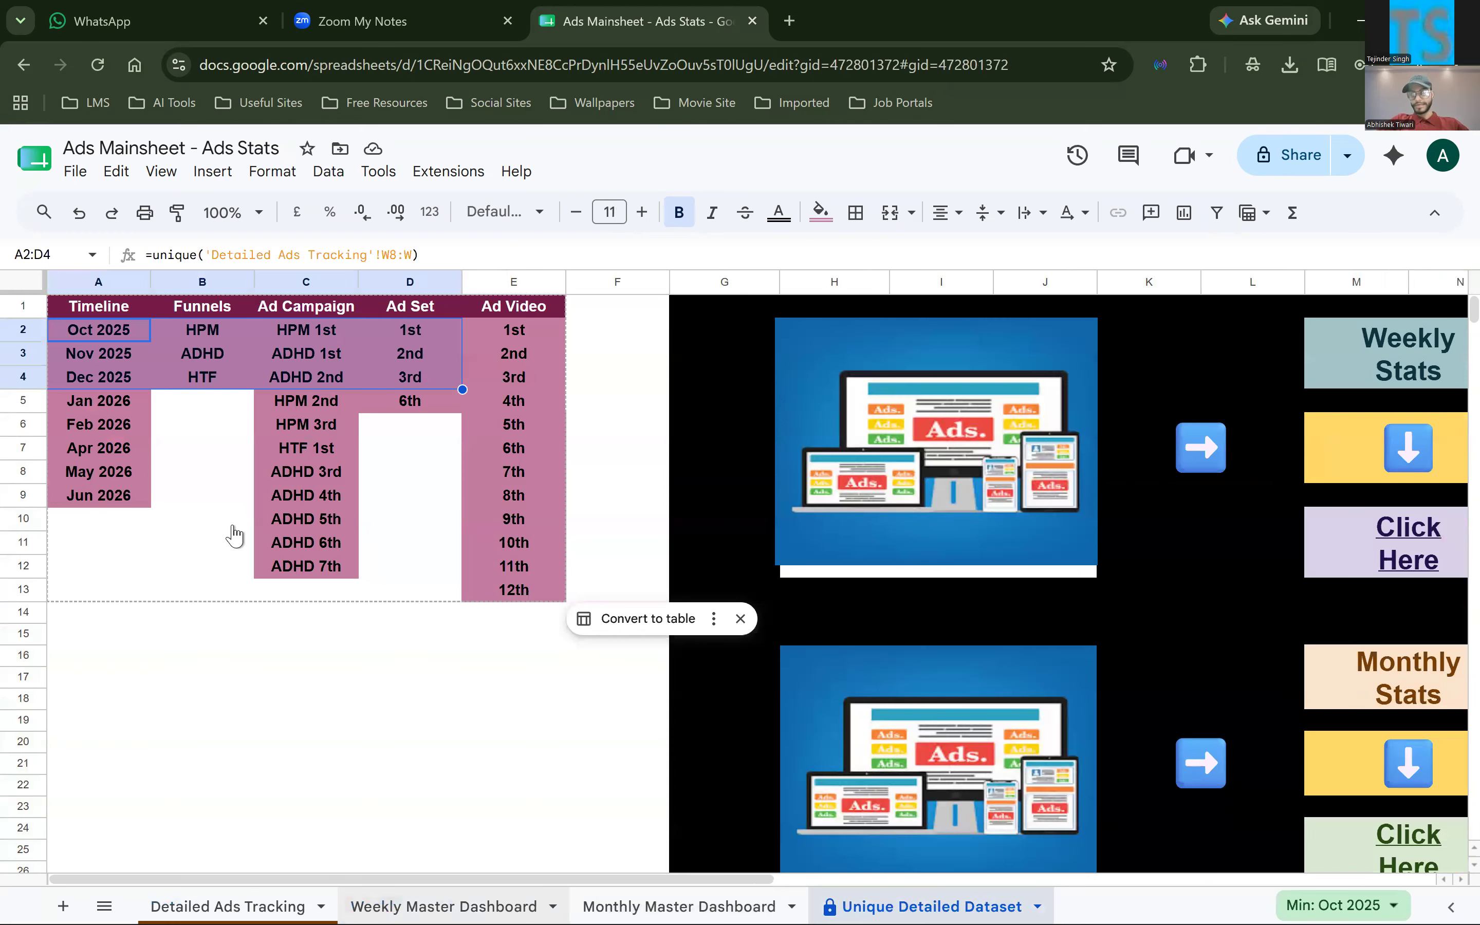
click(233, 907)
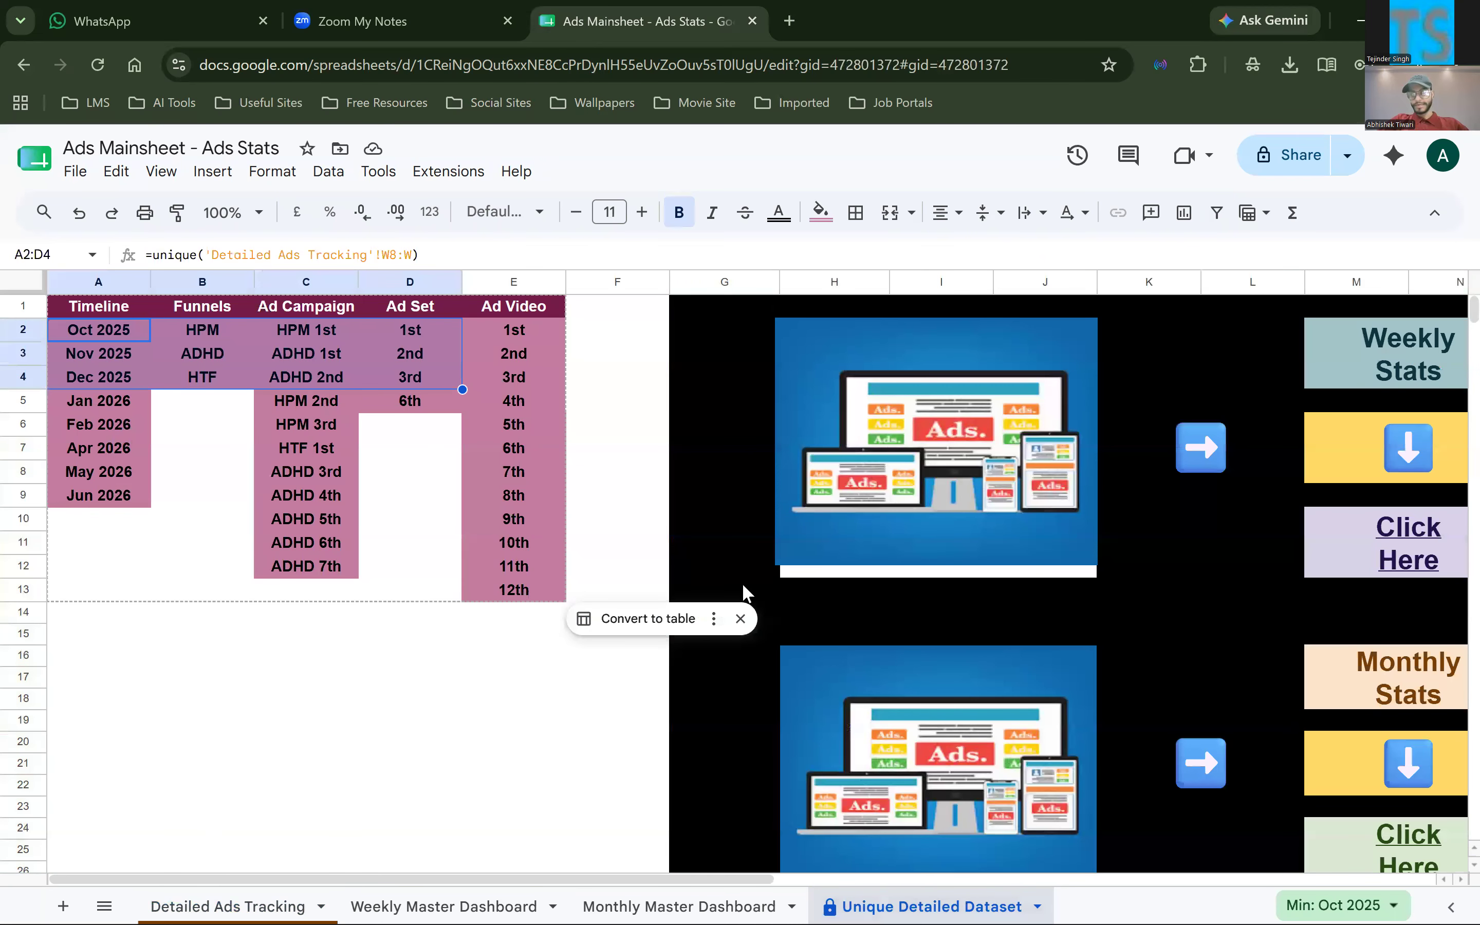
click(122, 333)
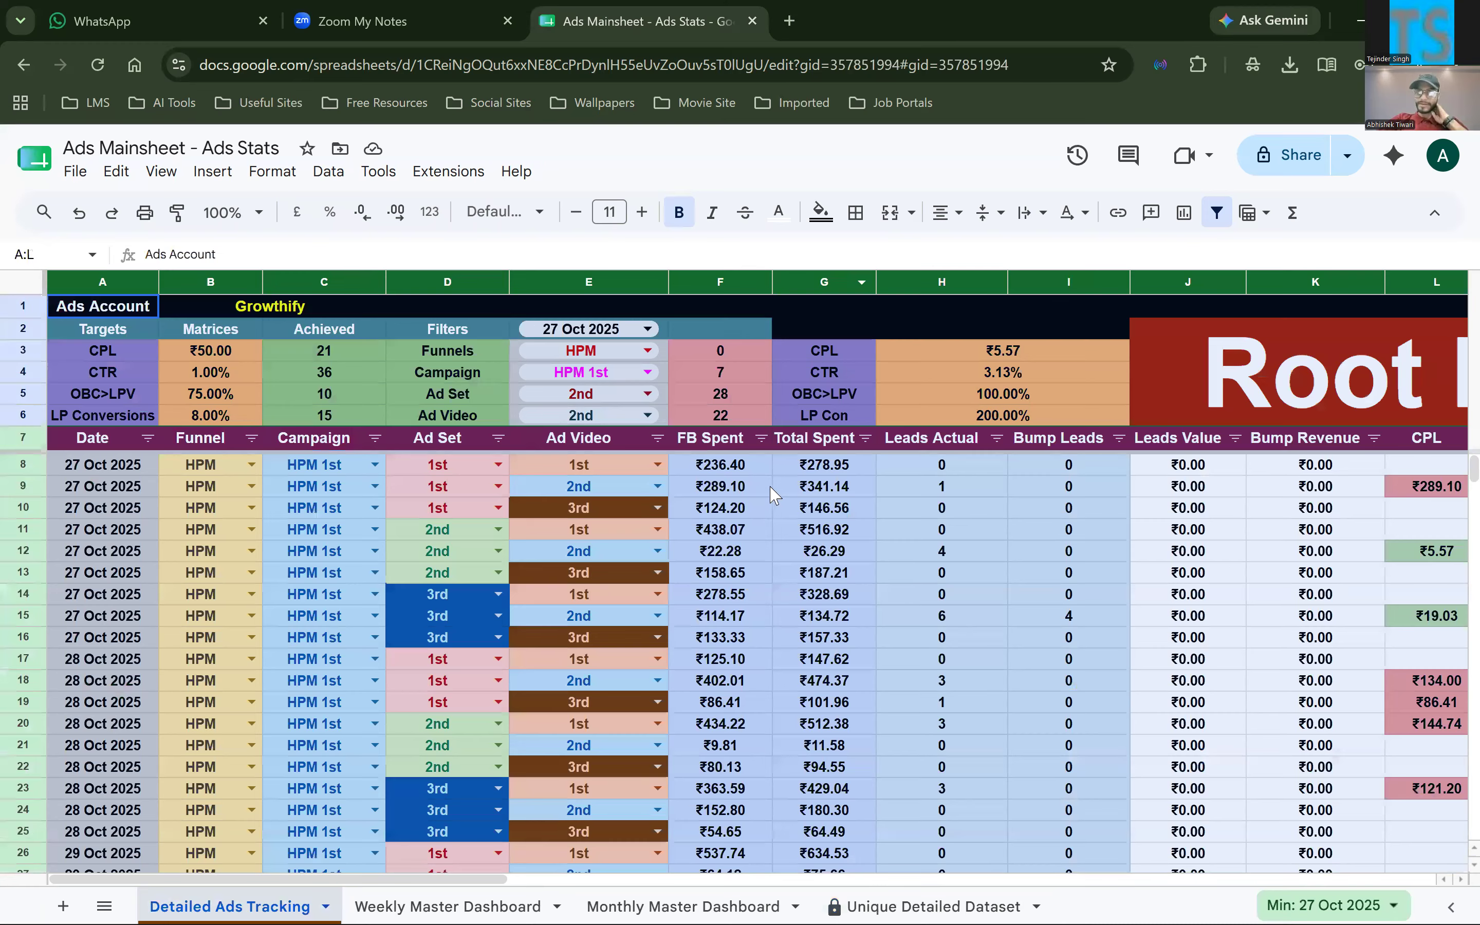
Highlight columns A to K and review the tracking columns across to ROAS
key(shift+Left)
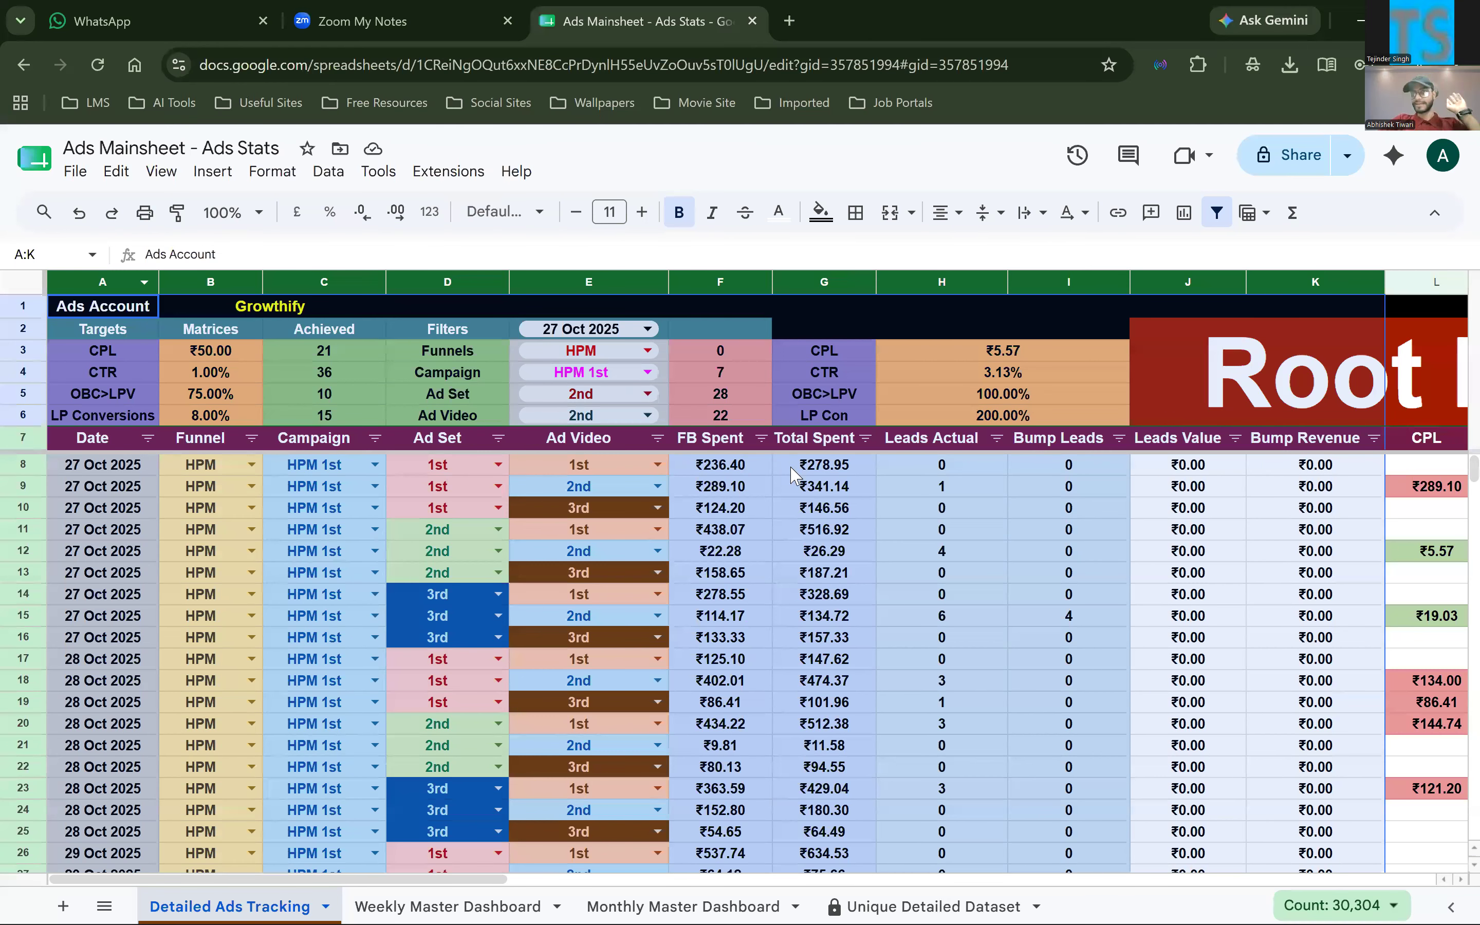
key(ctrl+Right)
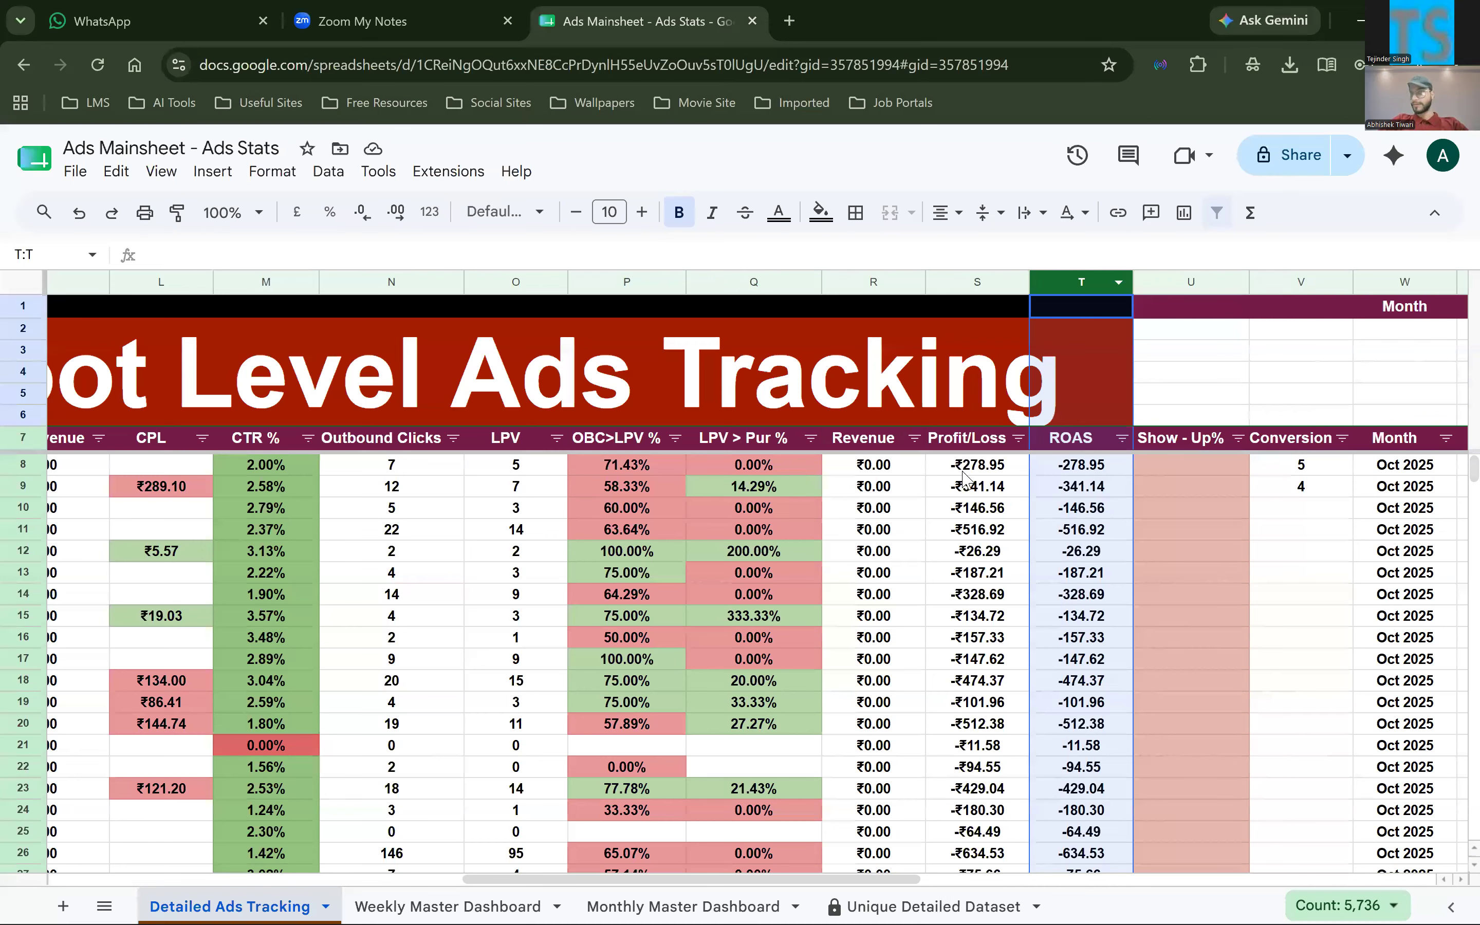
key(ctrl+z)
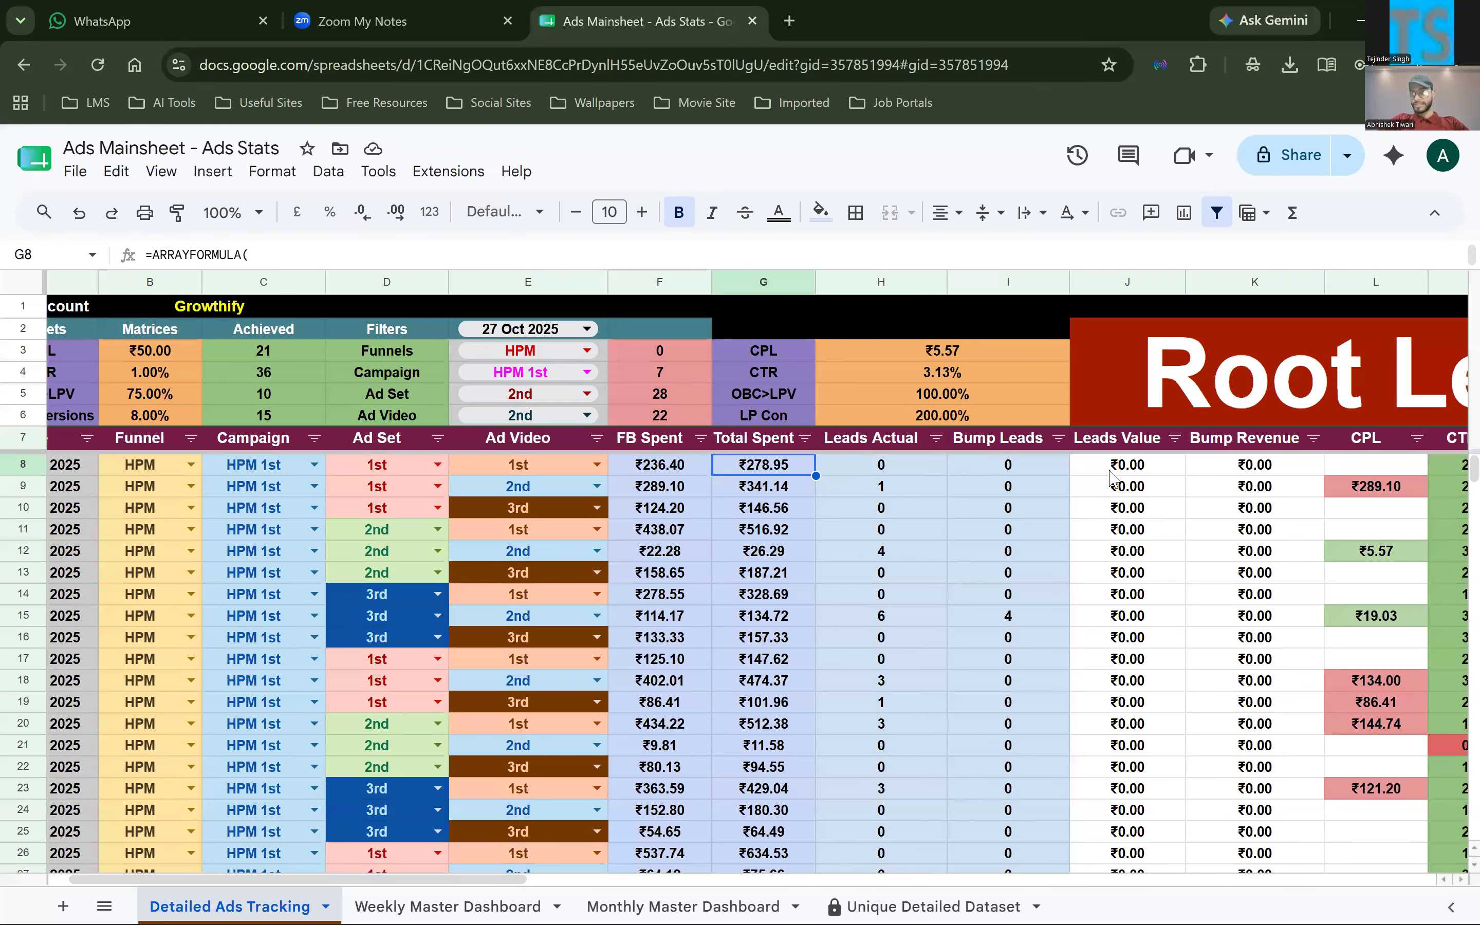
Inspect the CPL array formula in L8 and review the row 8 cells across to LPV > Pur %
scroll(1110, 478, right, 3)
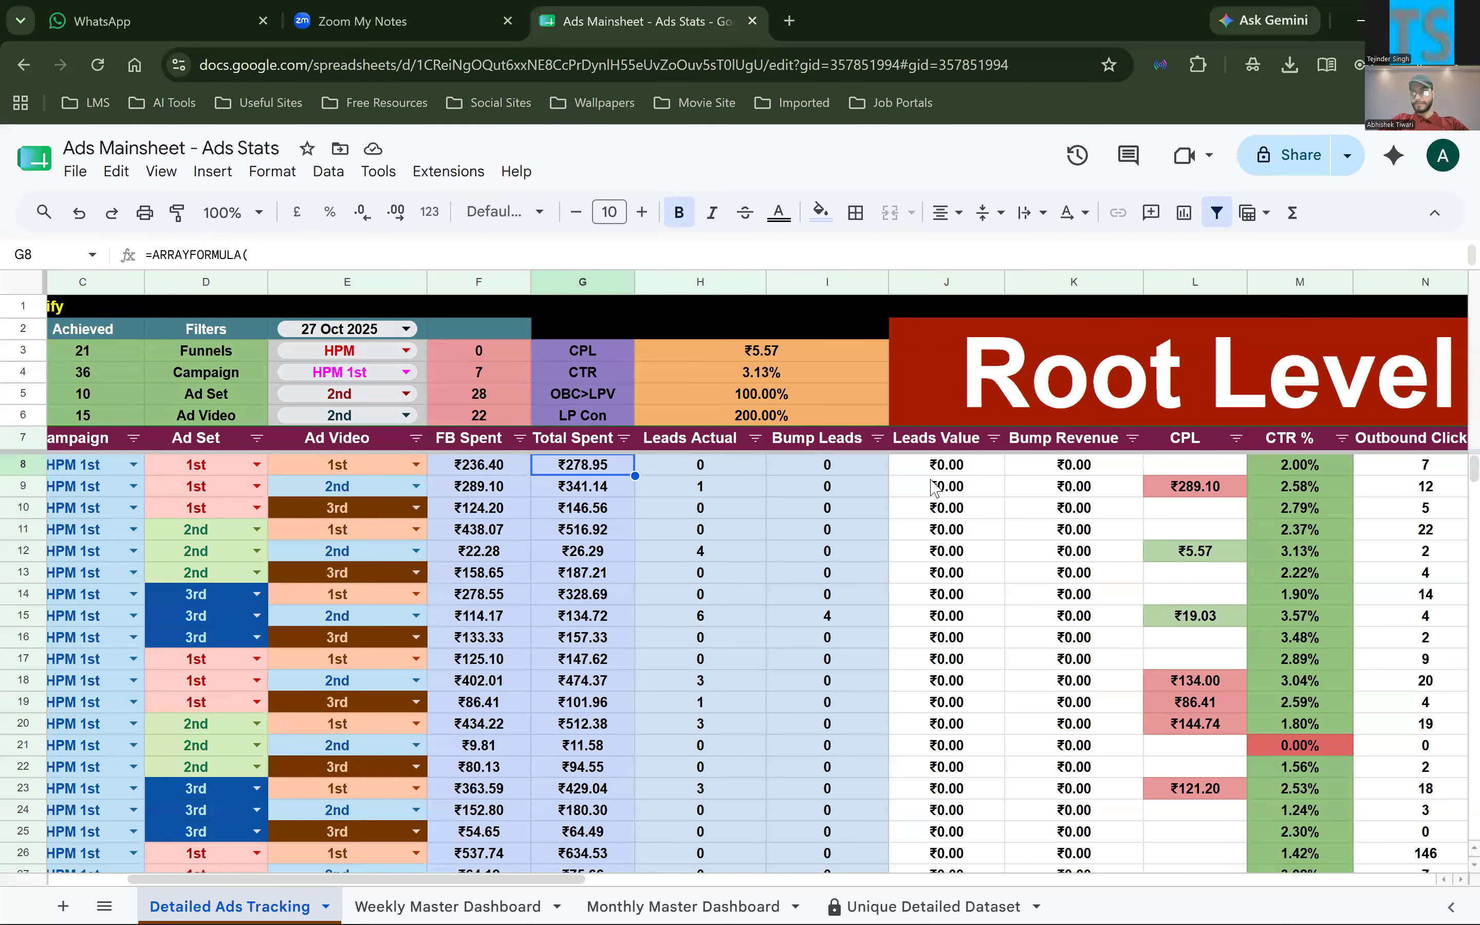
scroll(995, 472, right, 2)
double_click(996, 472)
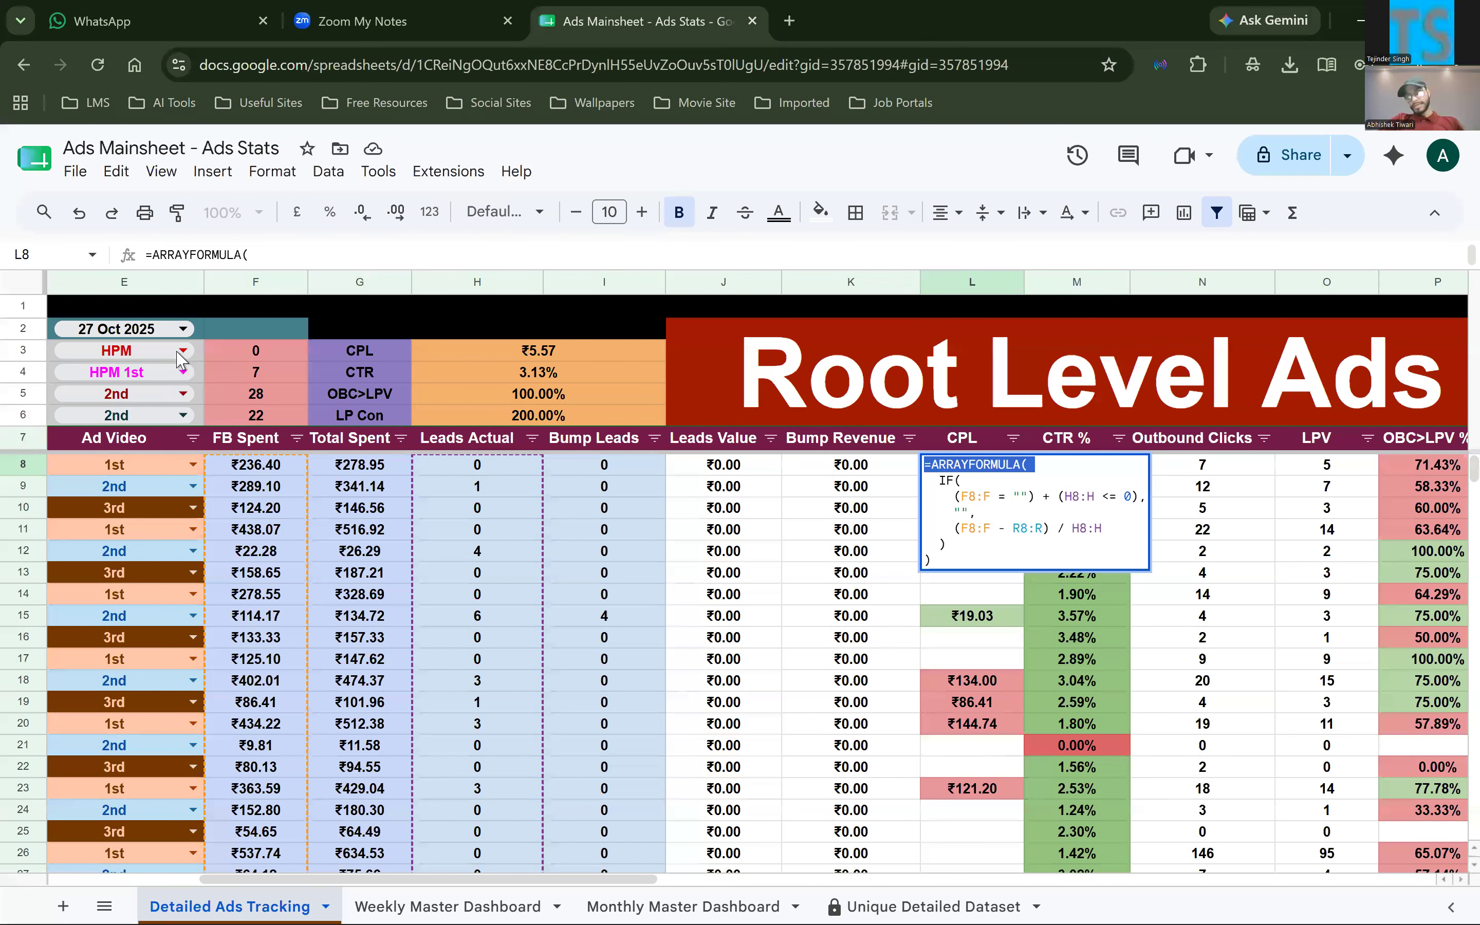
key(Right)
key(Right)
key(Right)
key(Right)
key(Right)
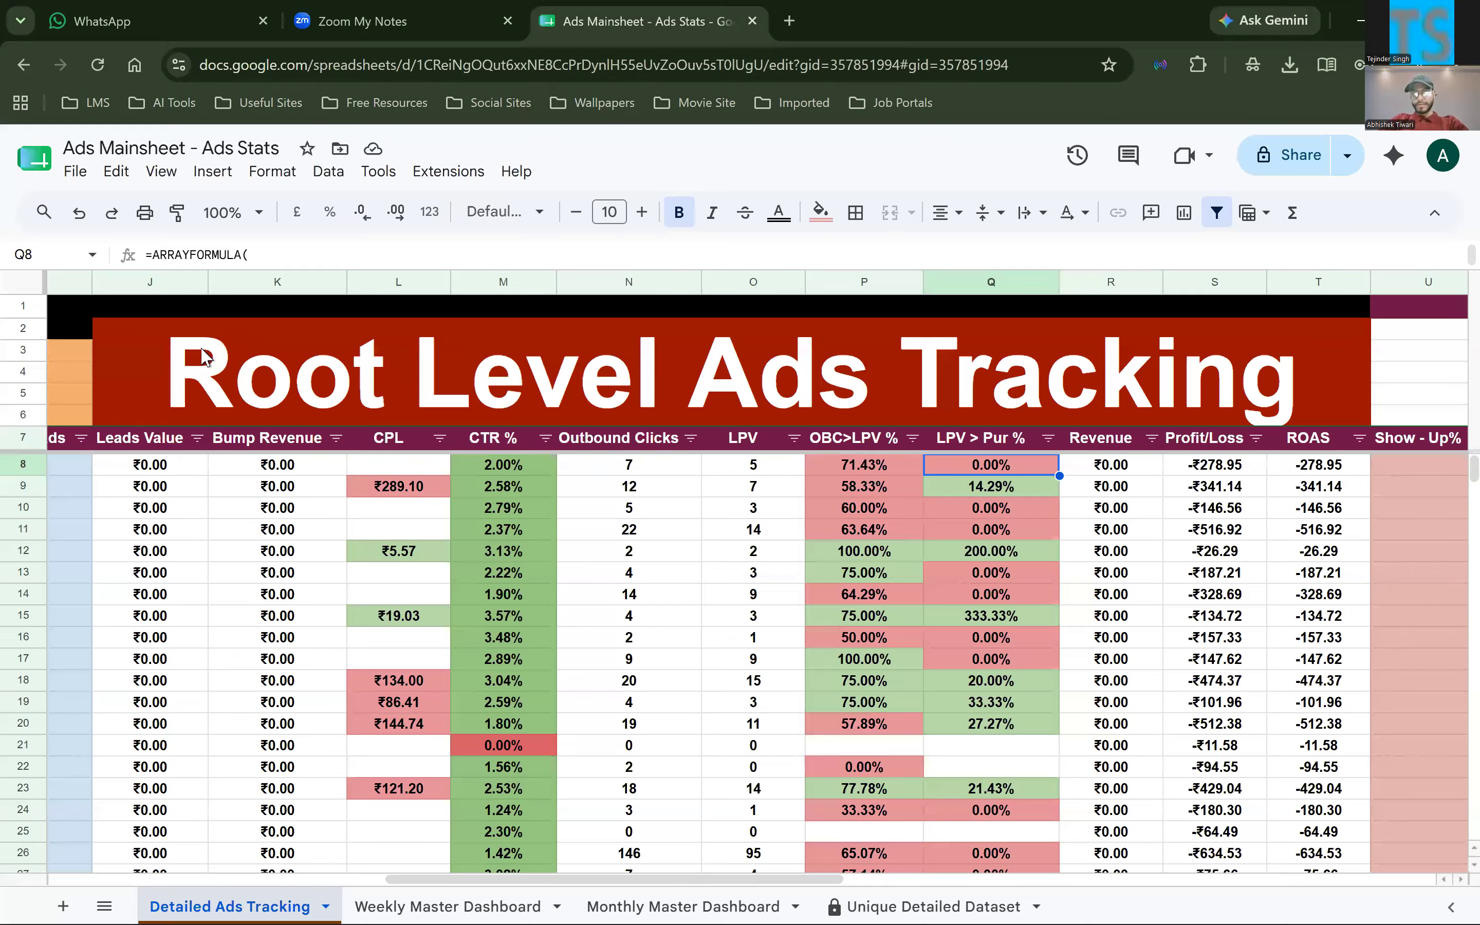
Review the Ads Account header row and the CPL target in the Targets block
click(24, 306)
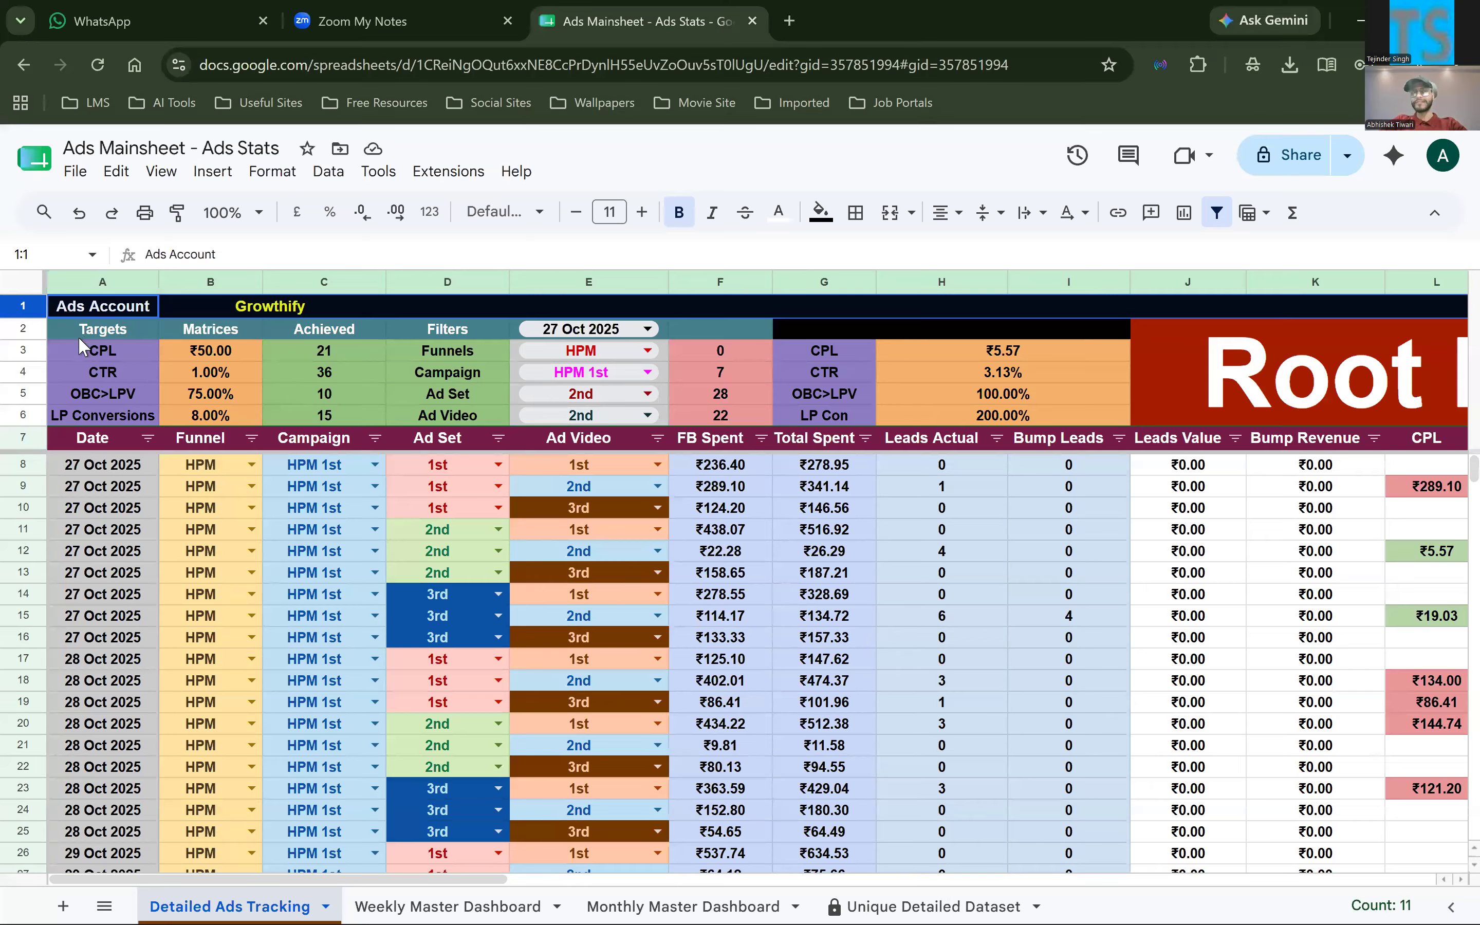
key(Down)
key(Down)
key(Right)
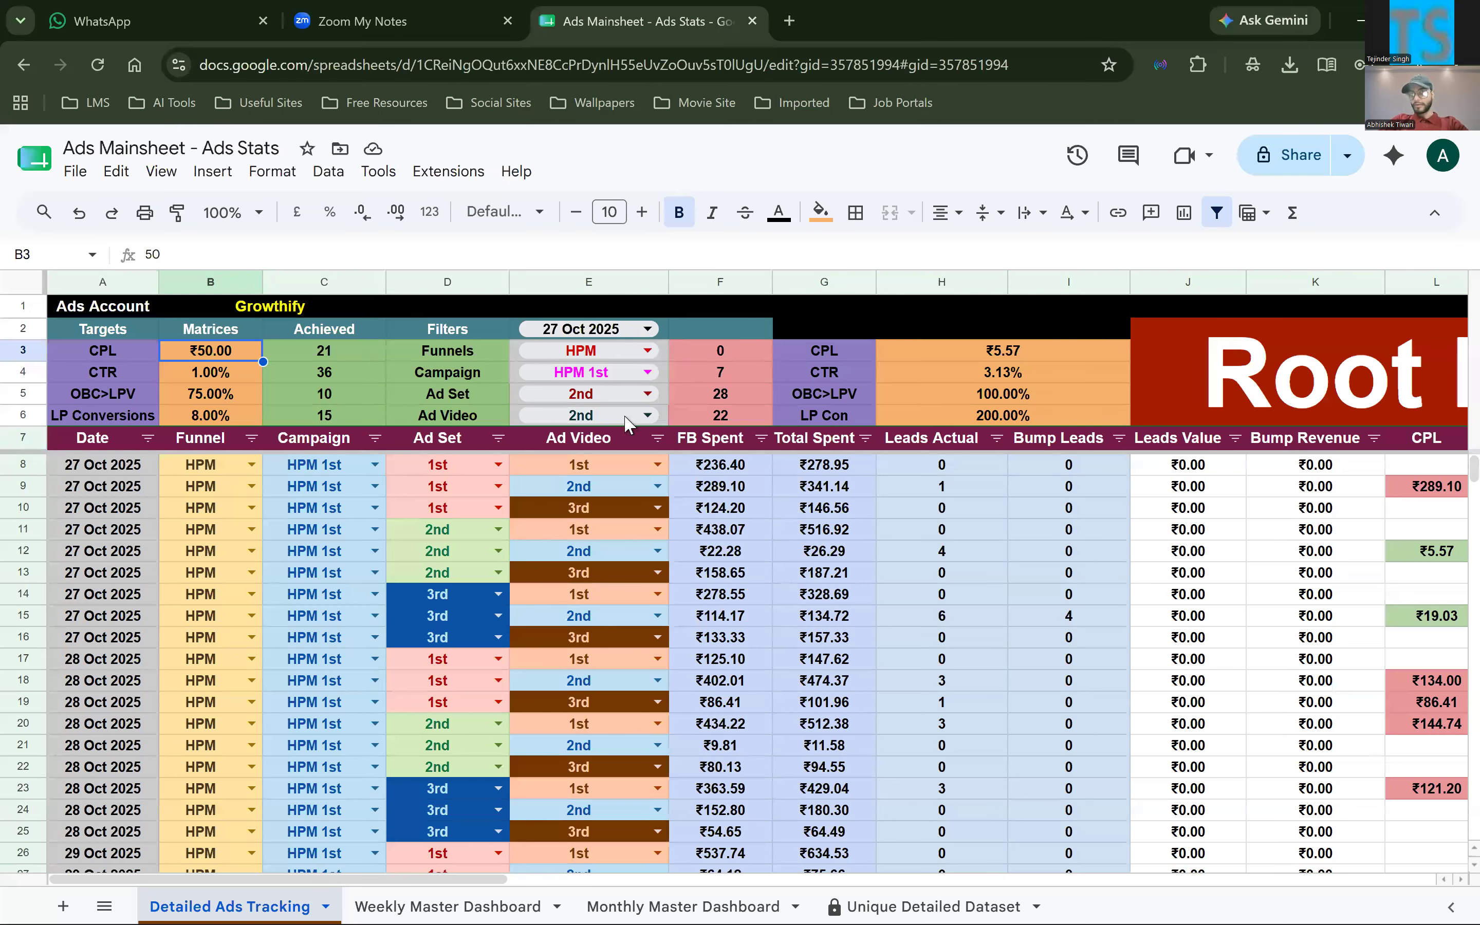
key(Left)
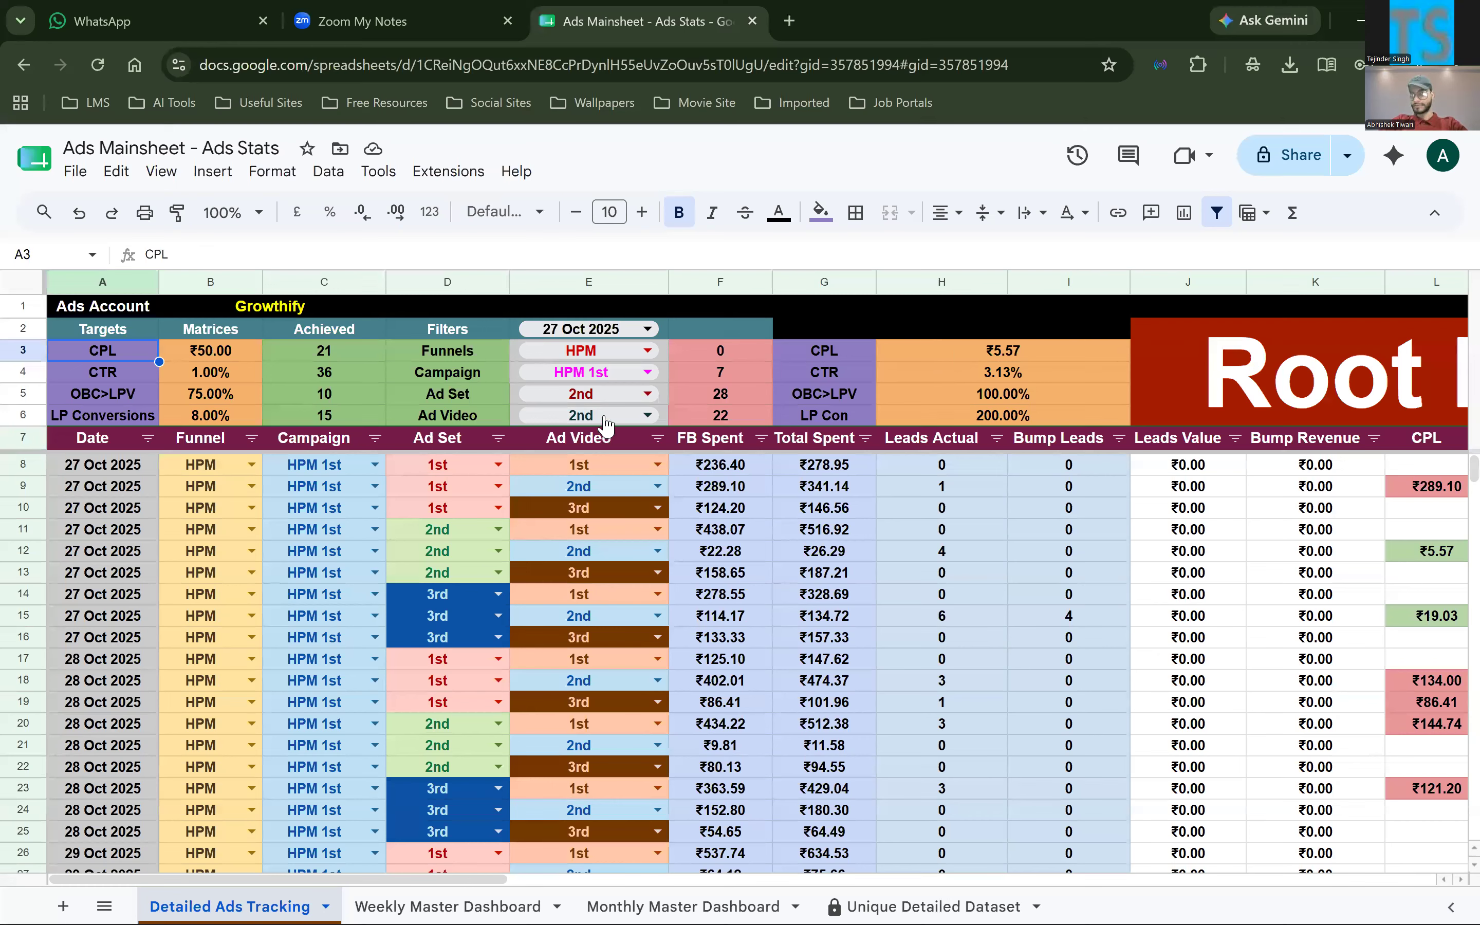
Set the Ad Set filter to 1st and check the CPL, CTR, OBC>LPV and LP Con results in H3:I6
click(591, 330)
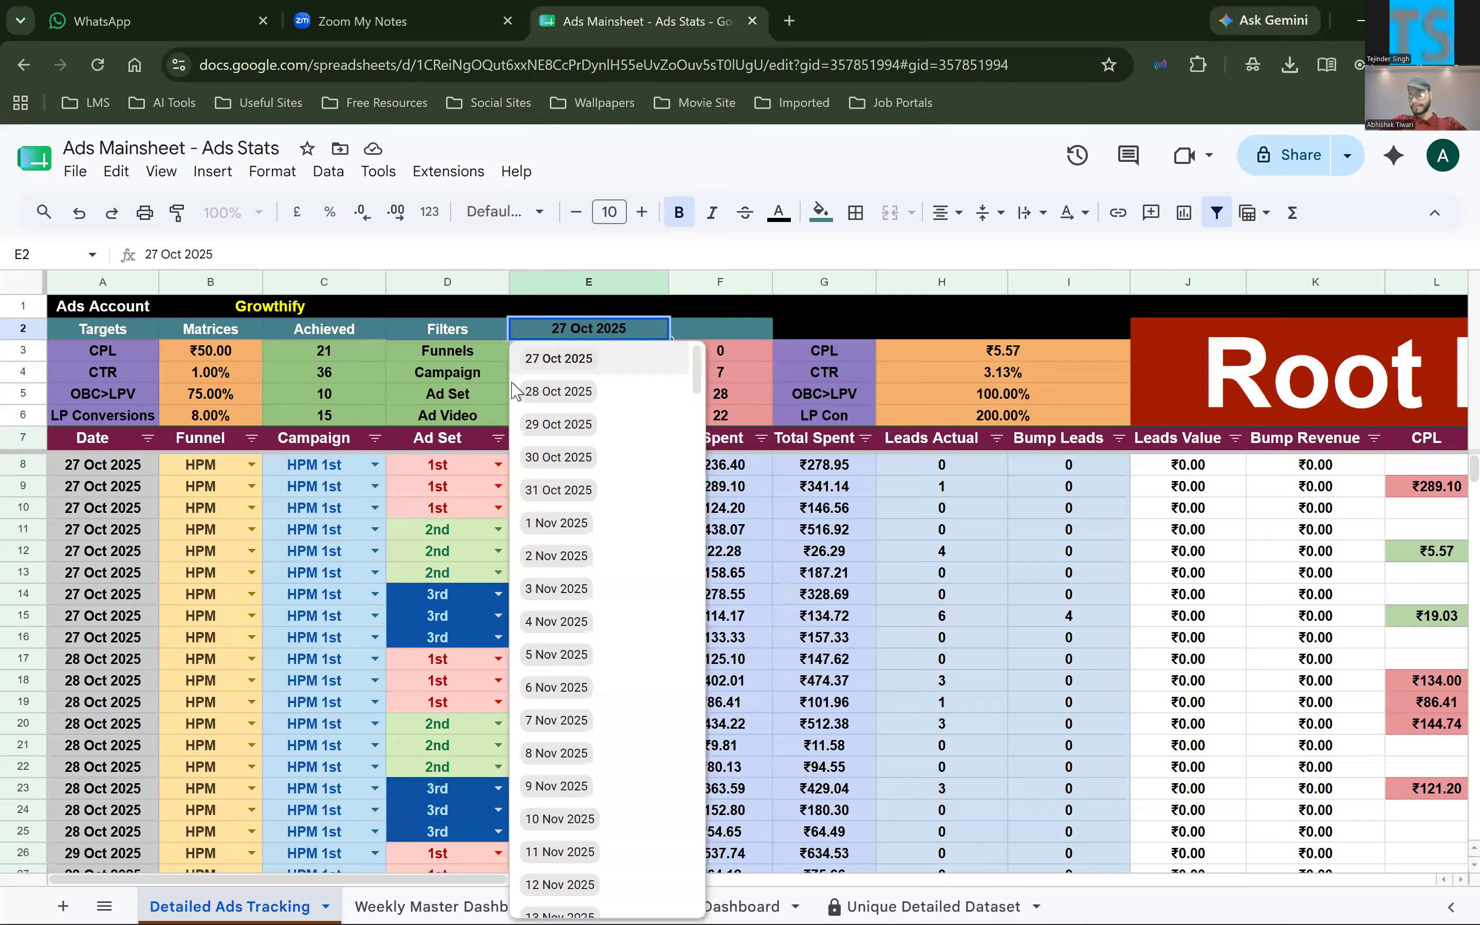
click(1003, 350)
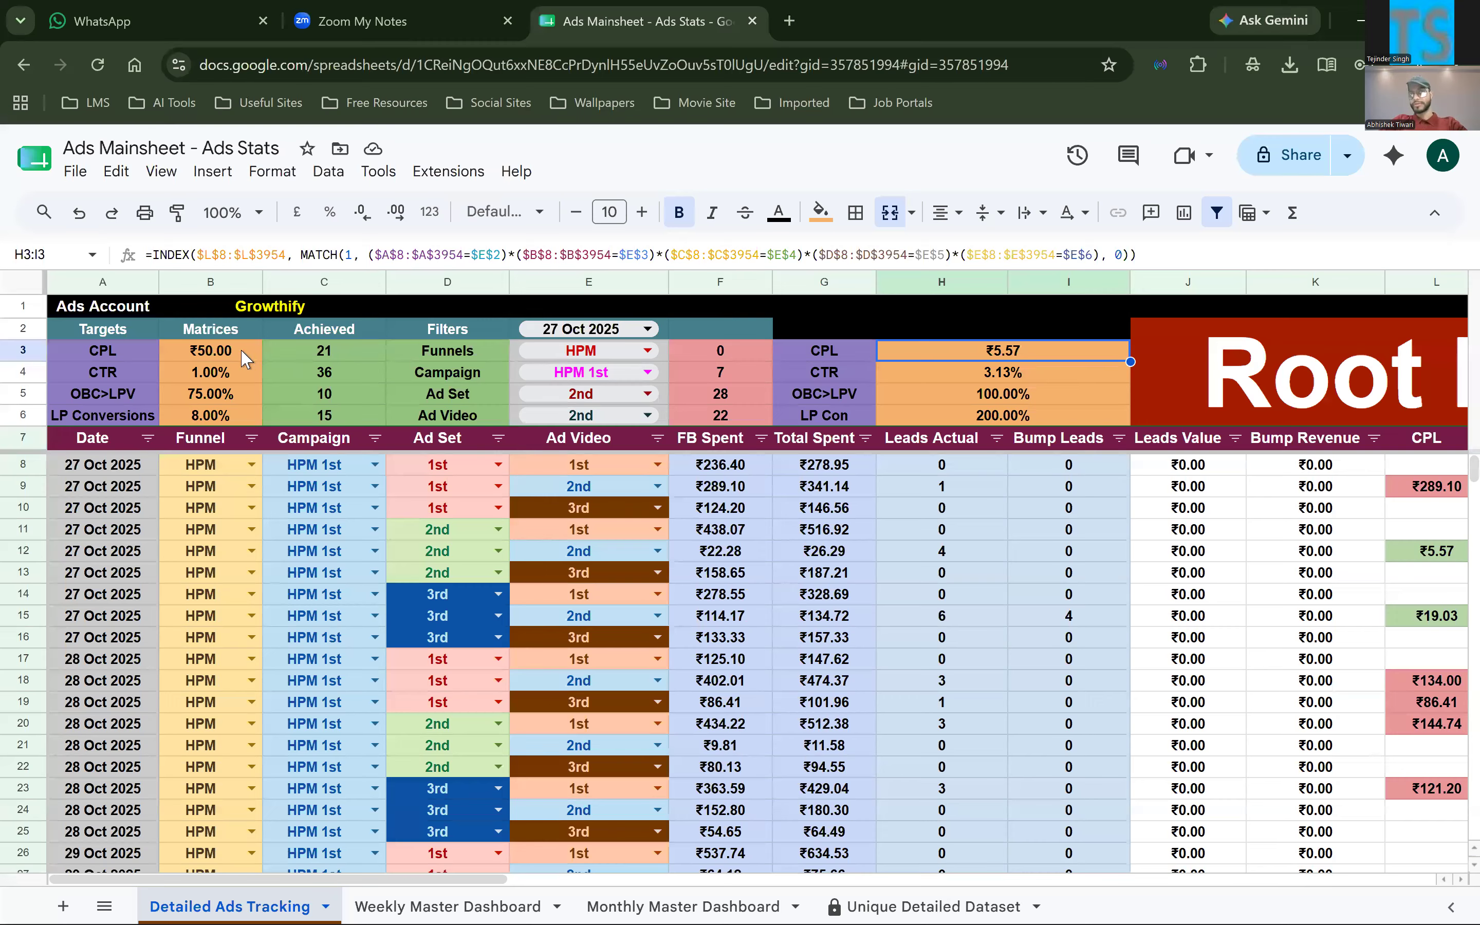
key(shift+Down)
key(shift+Down)
key(shift+Down)
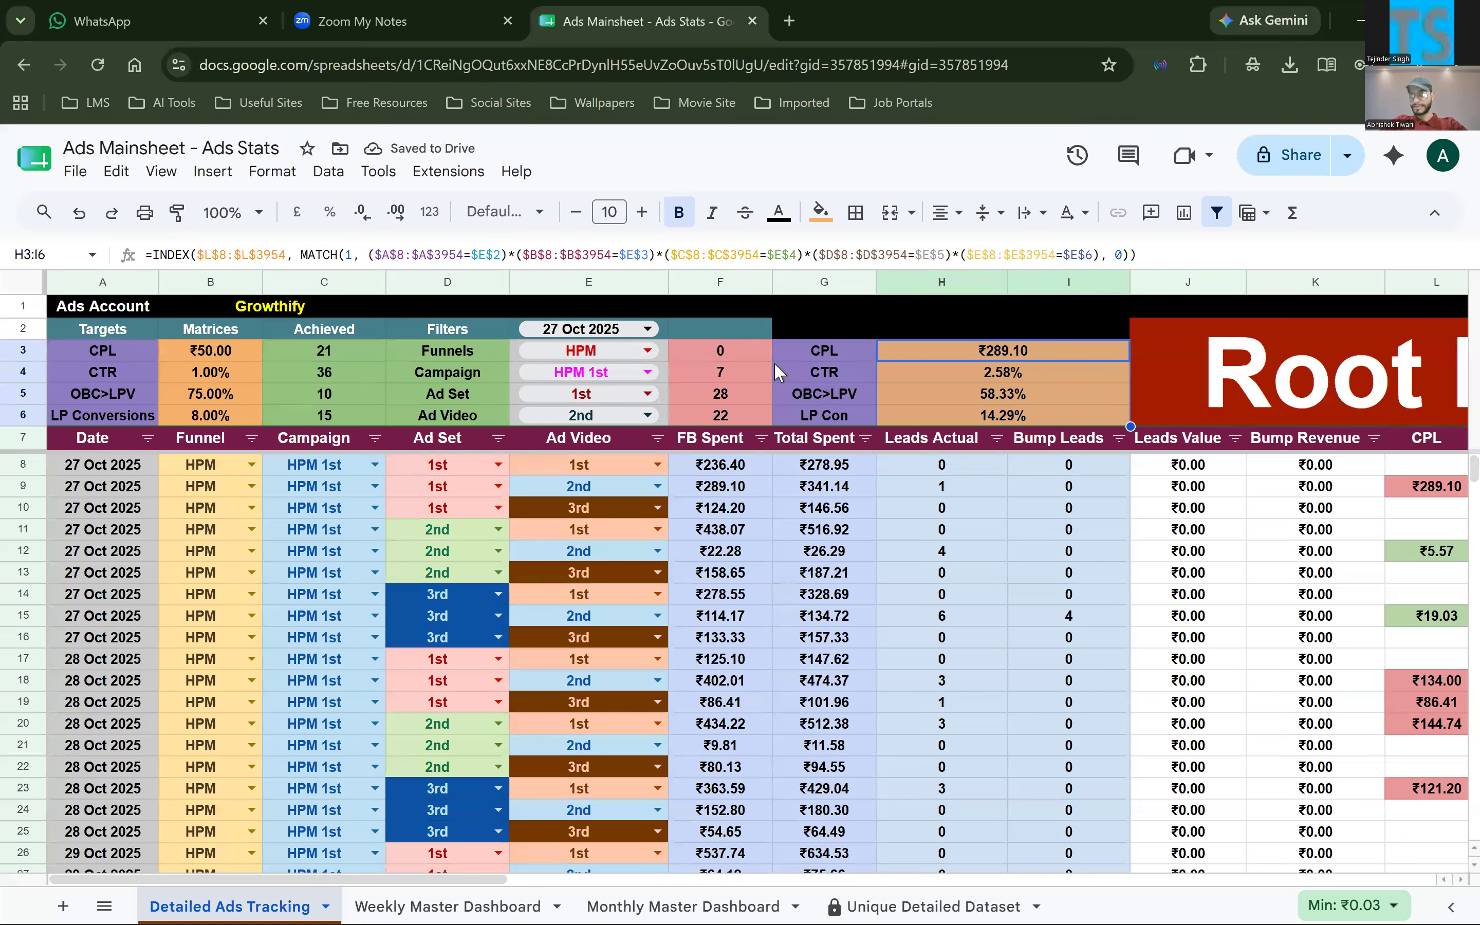
click(1062, 356)
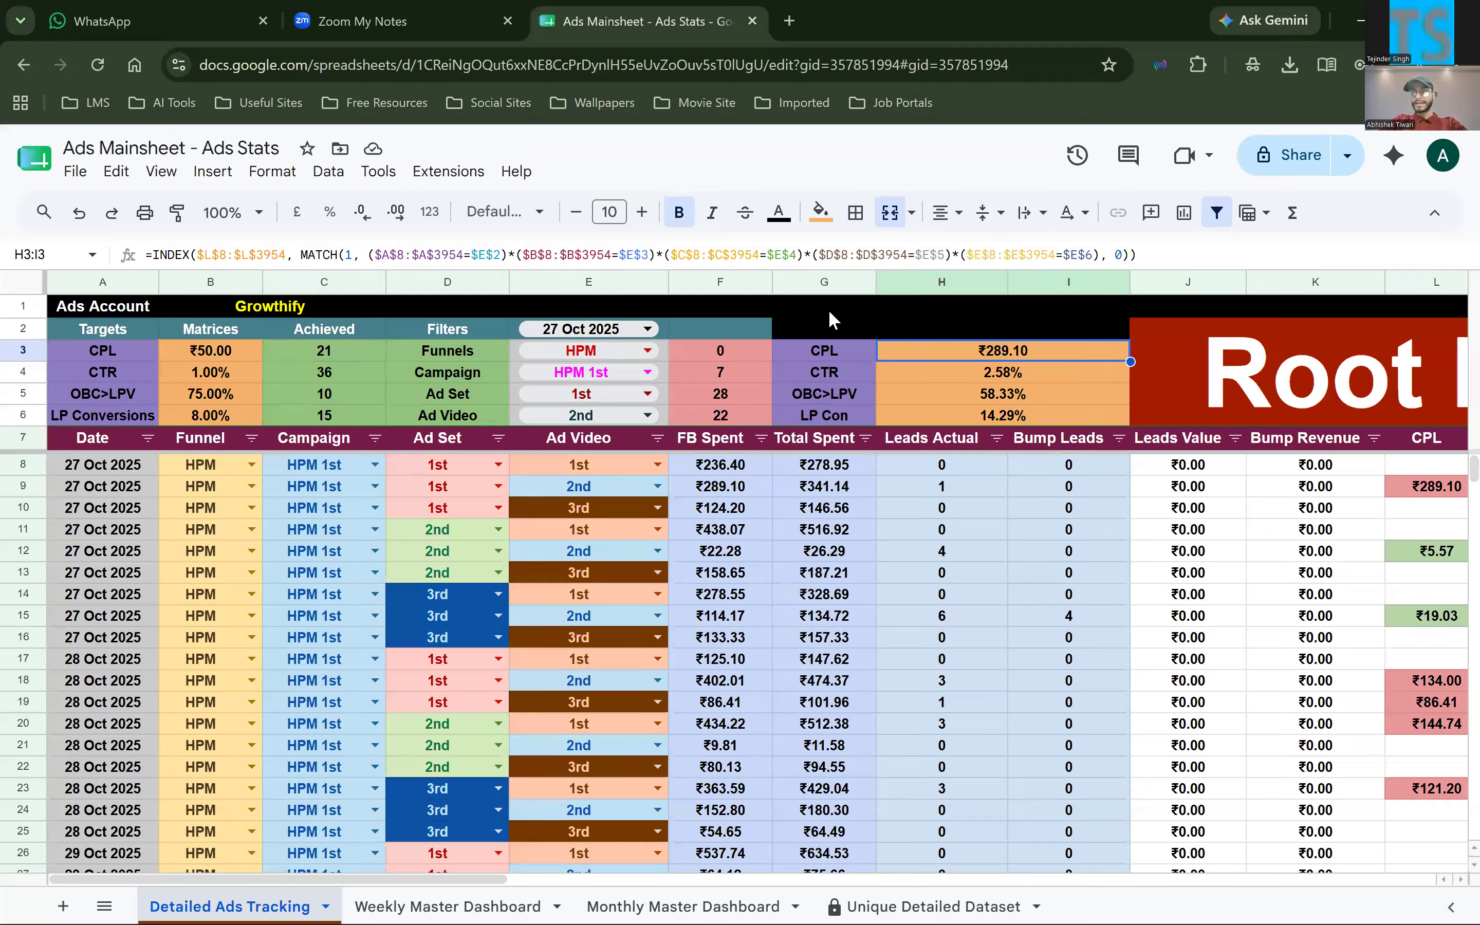
Highlight the targets, filters and results block in B1:I6
drag(211, 329, 932, 393)
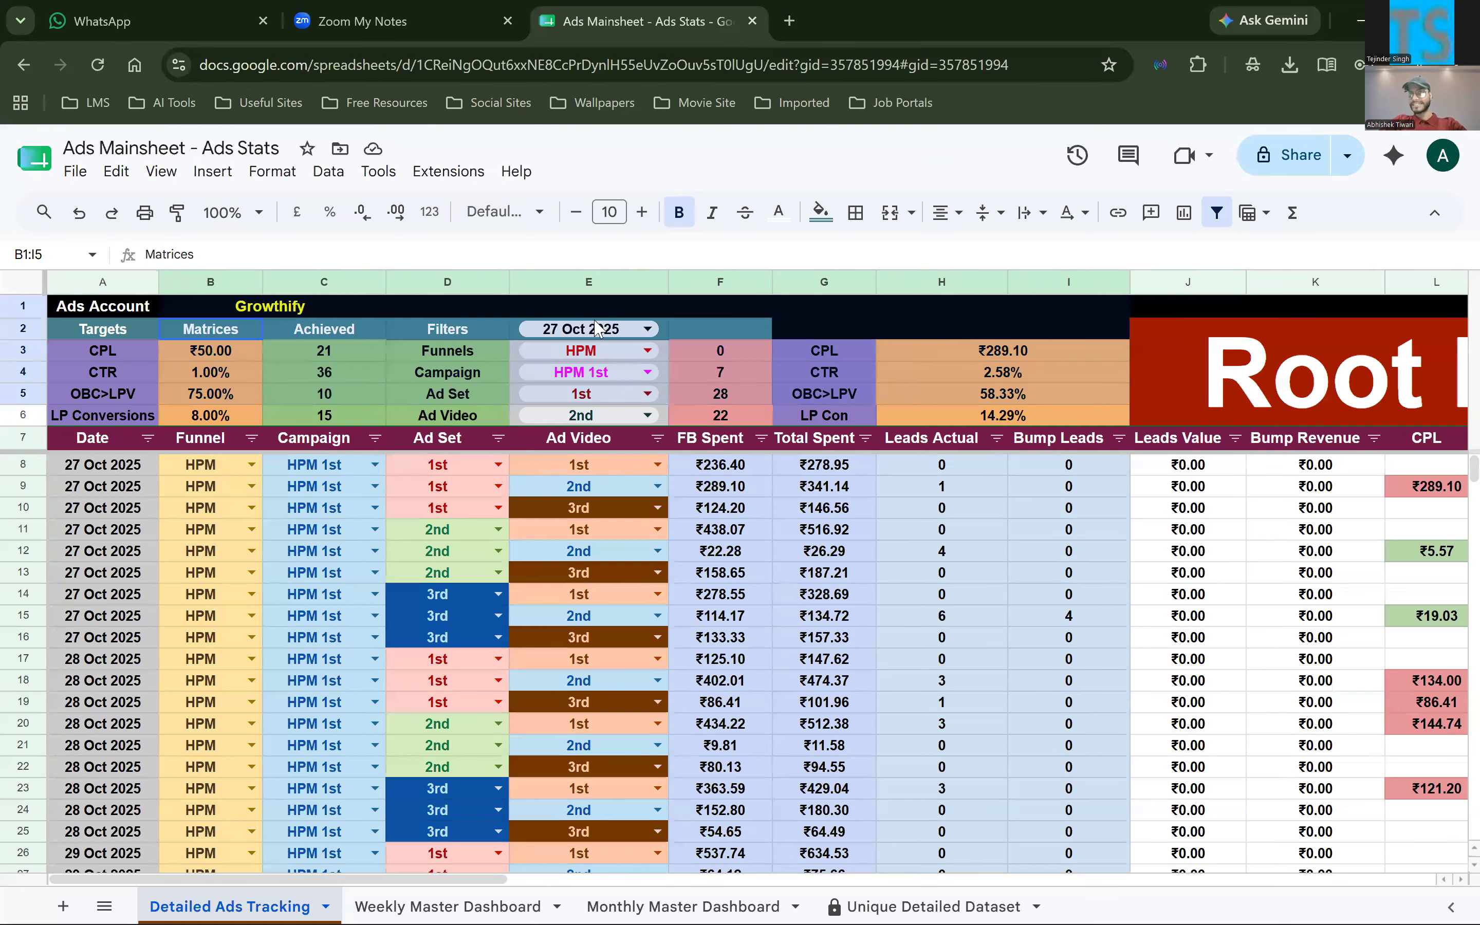
key(shift+Down)
scroll(634, 341, right, 1)
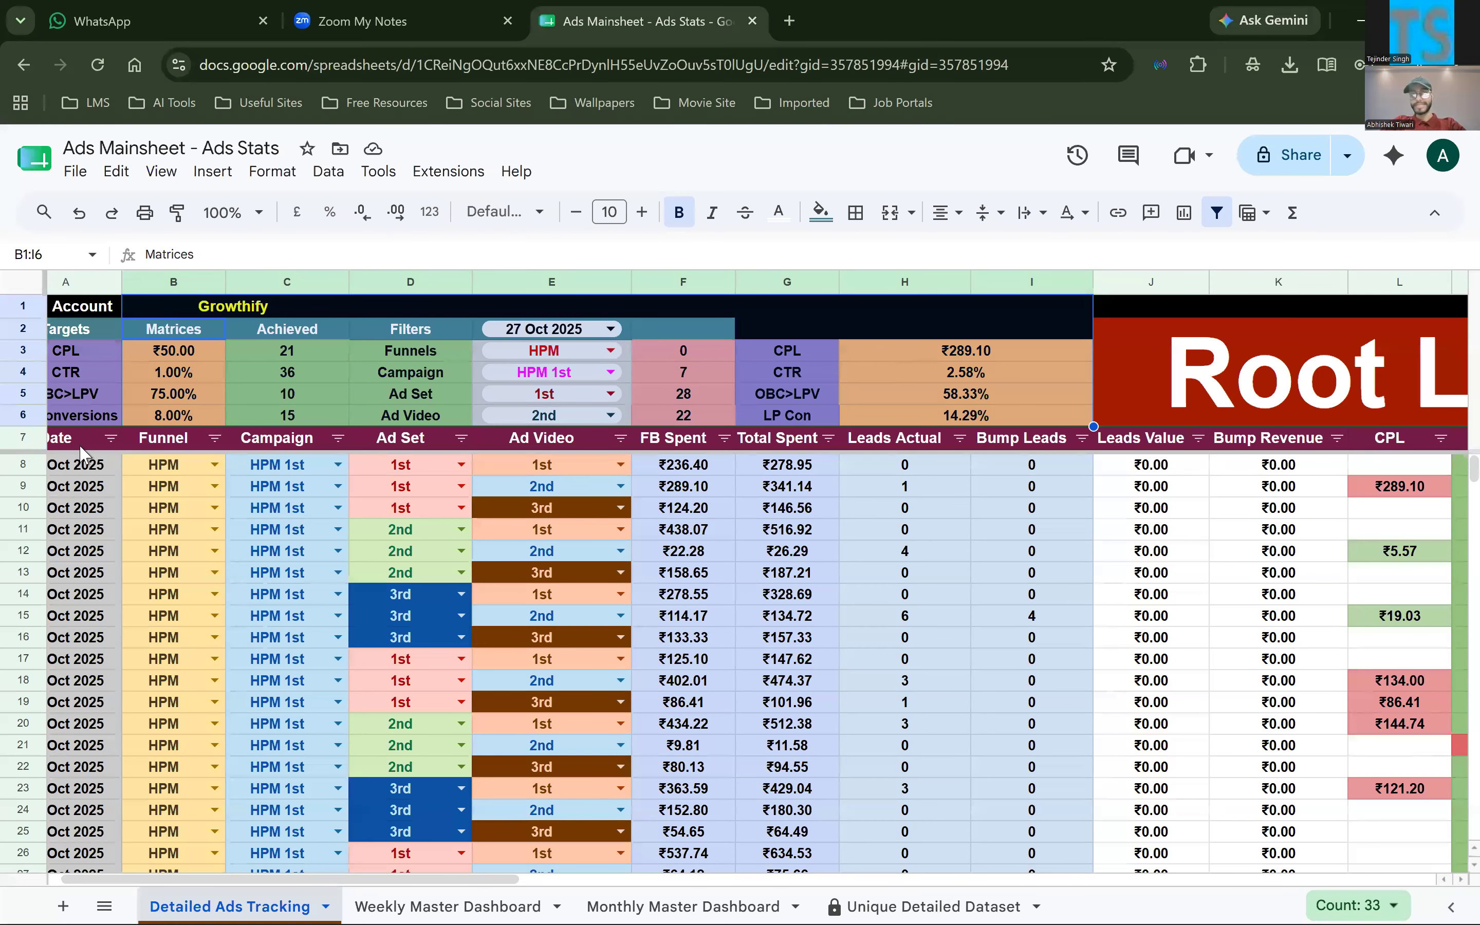
Examine the CPL lookup formula in H3 and the date filter it refers to
triple_click(904, 351)
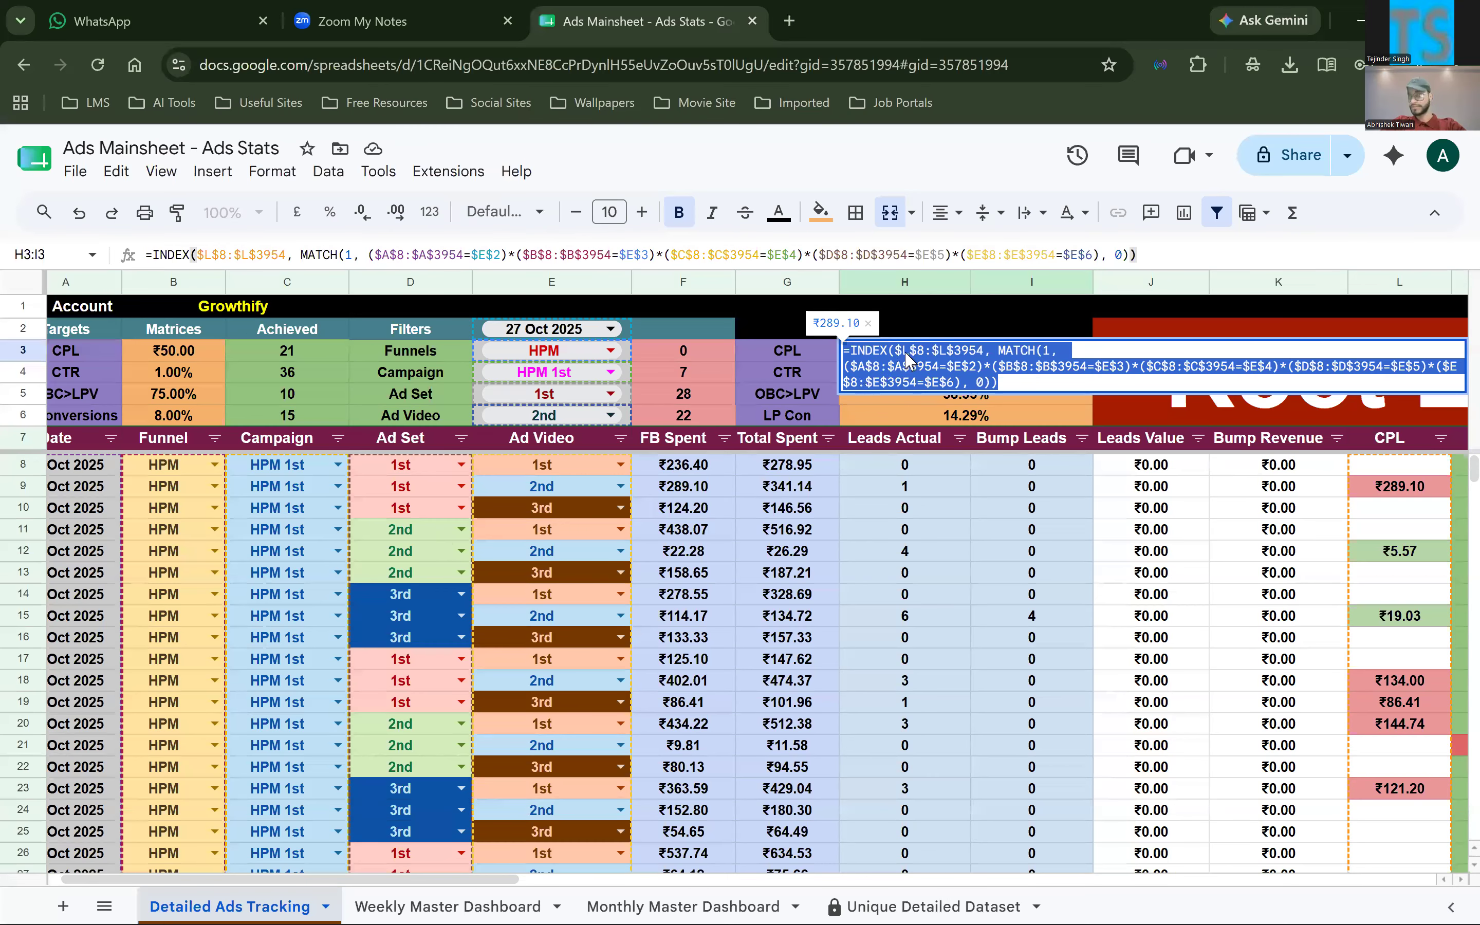
click(582, 332)
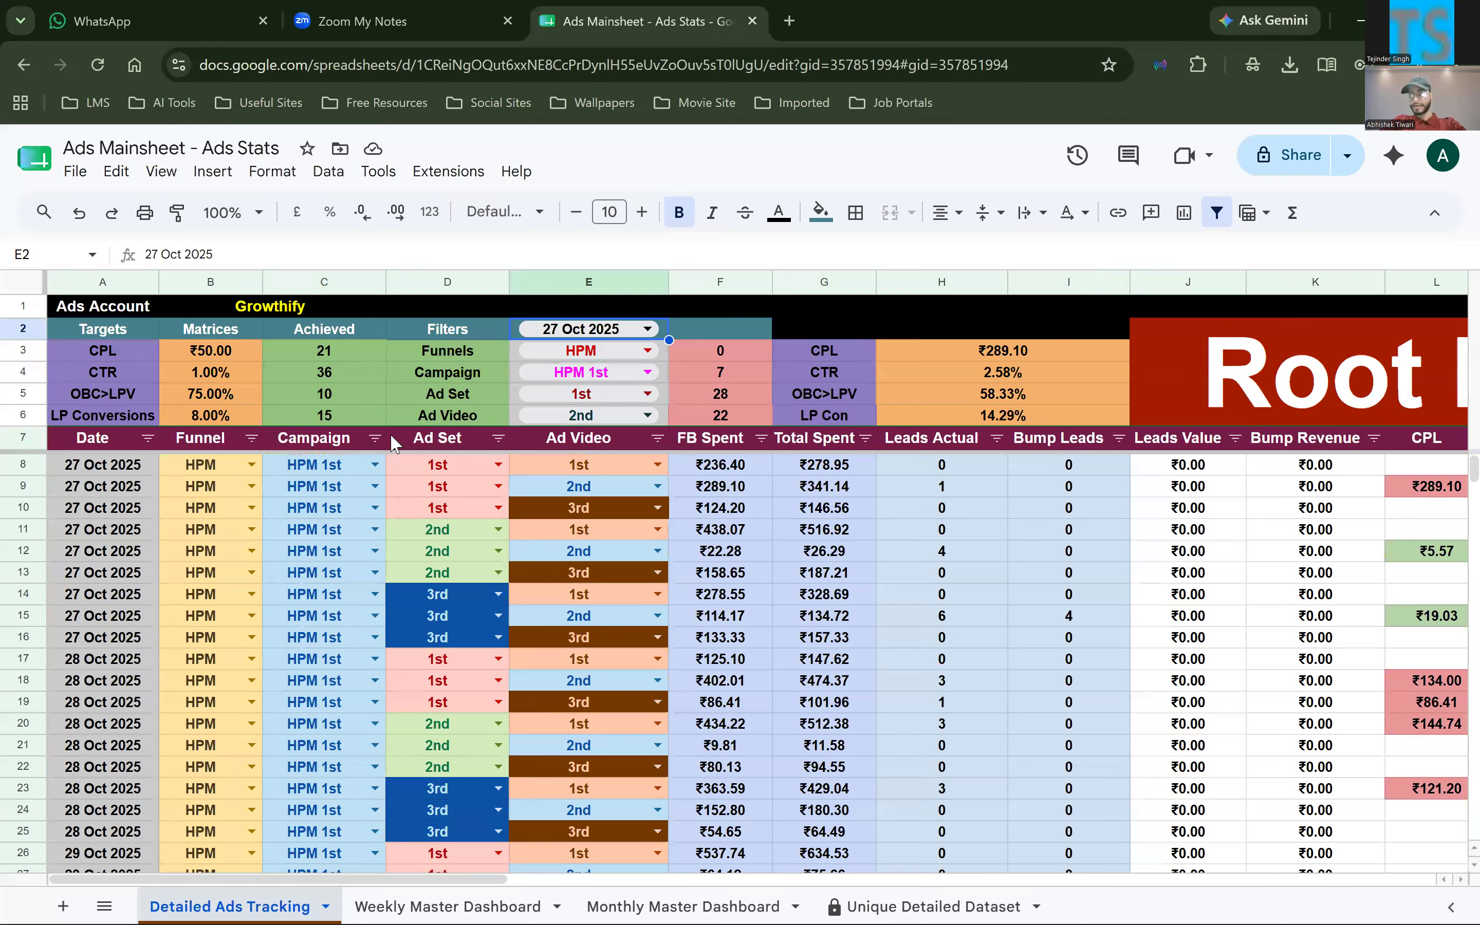
triple_click(942, 350)
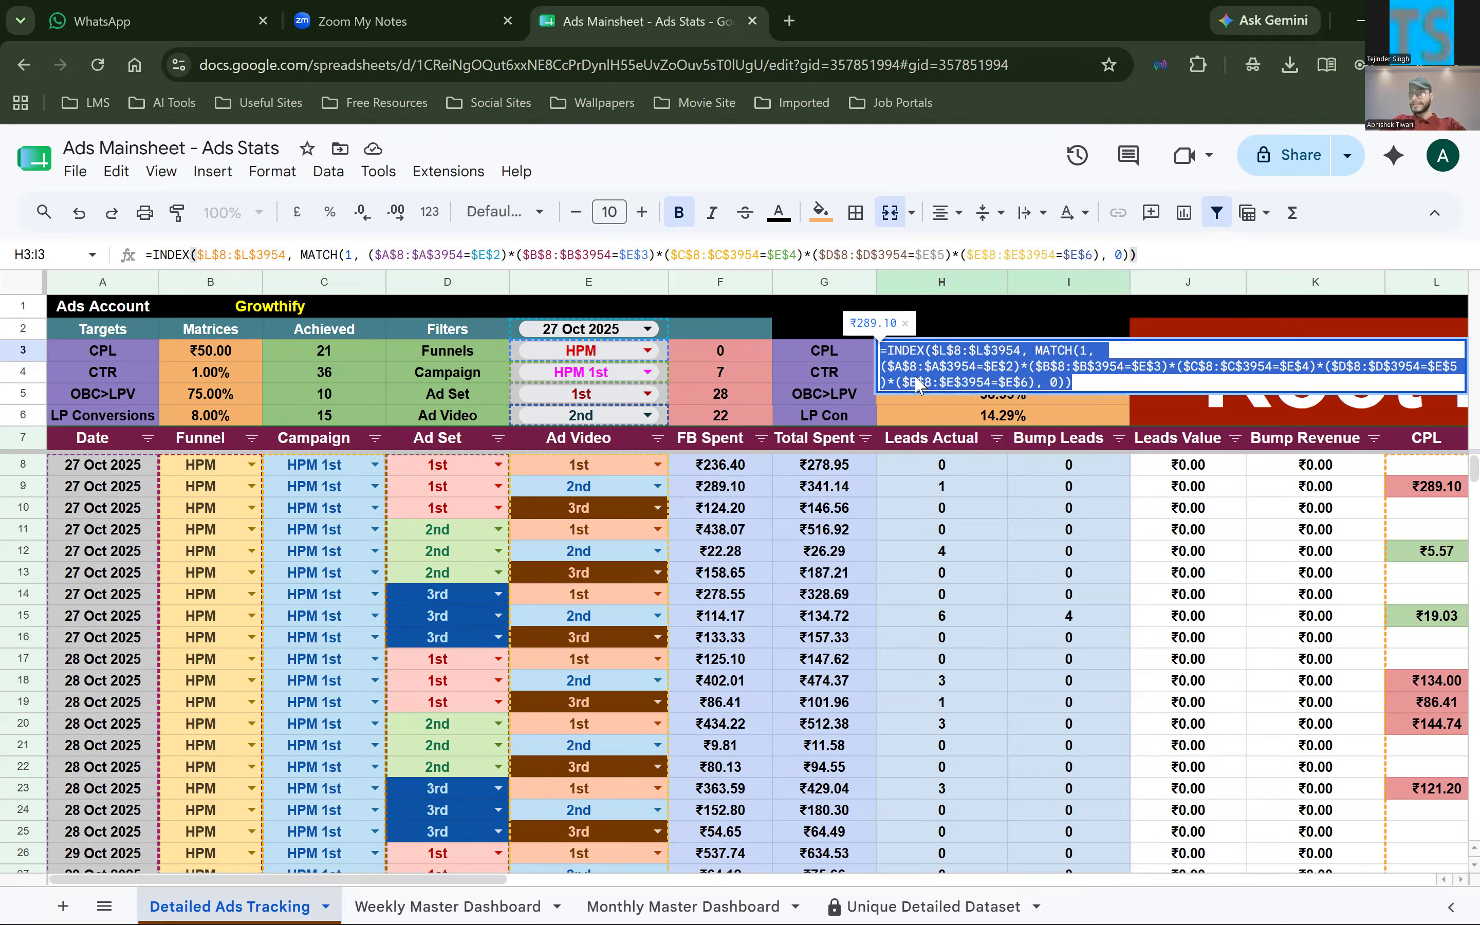
click(1006, 466)
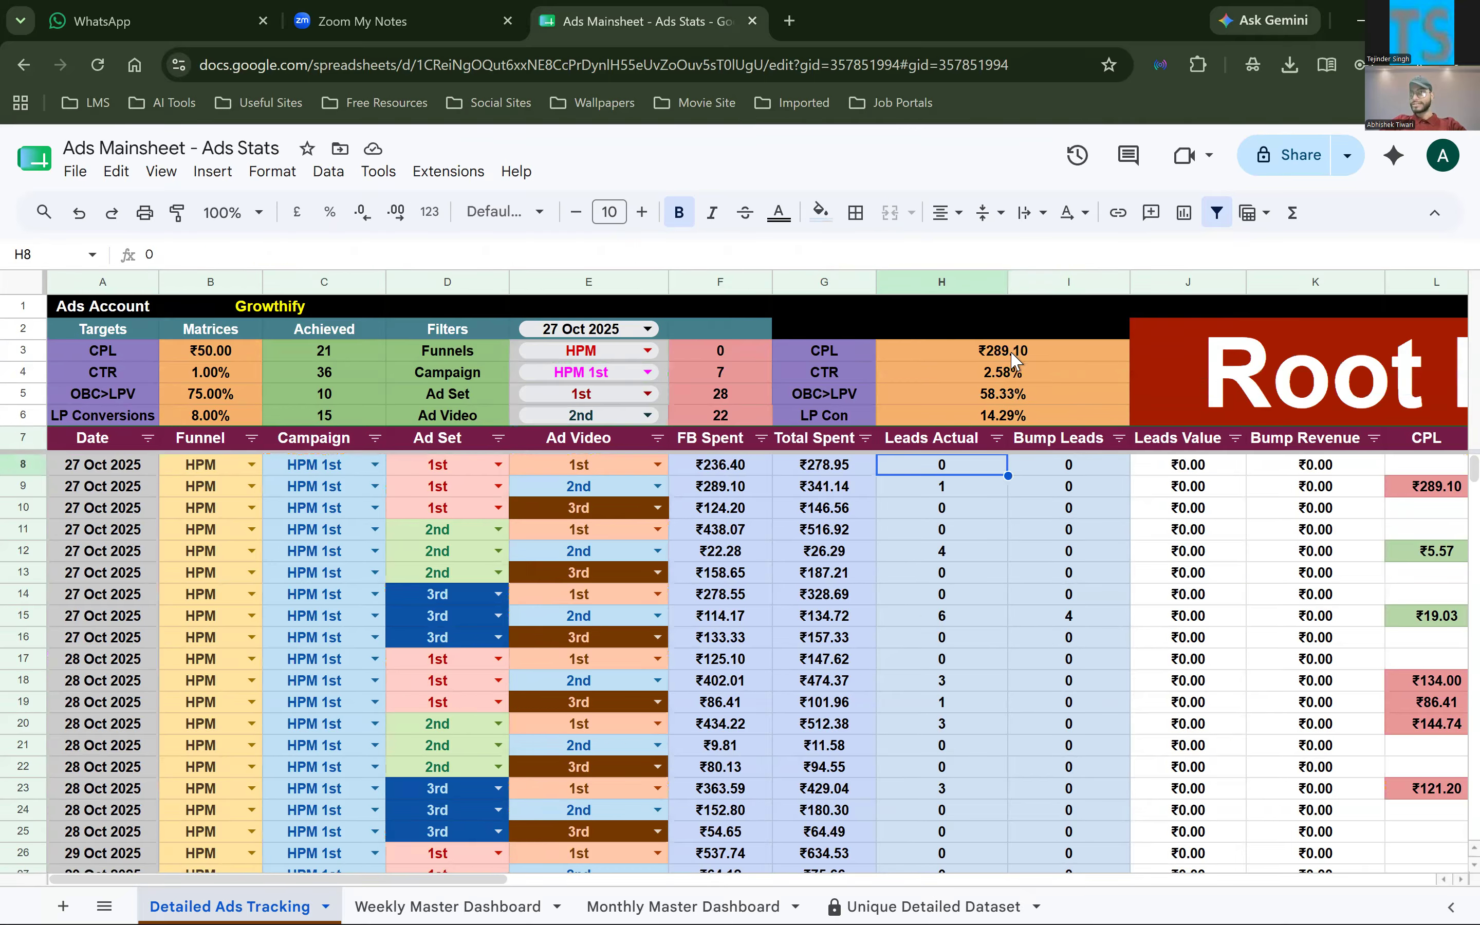
click(1012, 361)
Review the tracking columns from Funnel to LPV > Pur % and highlight the summary block A1:I6
scroll(1012, 360, right, 1)
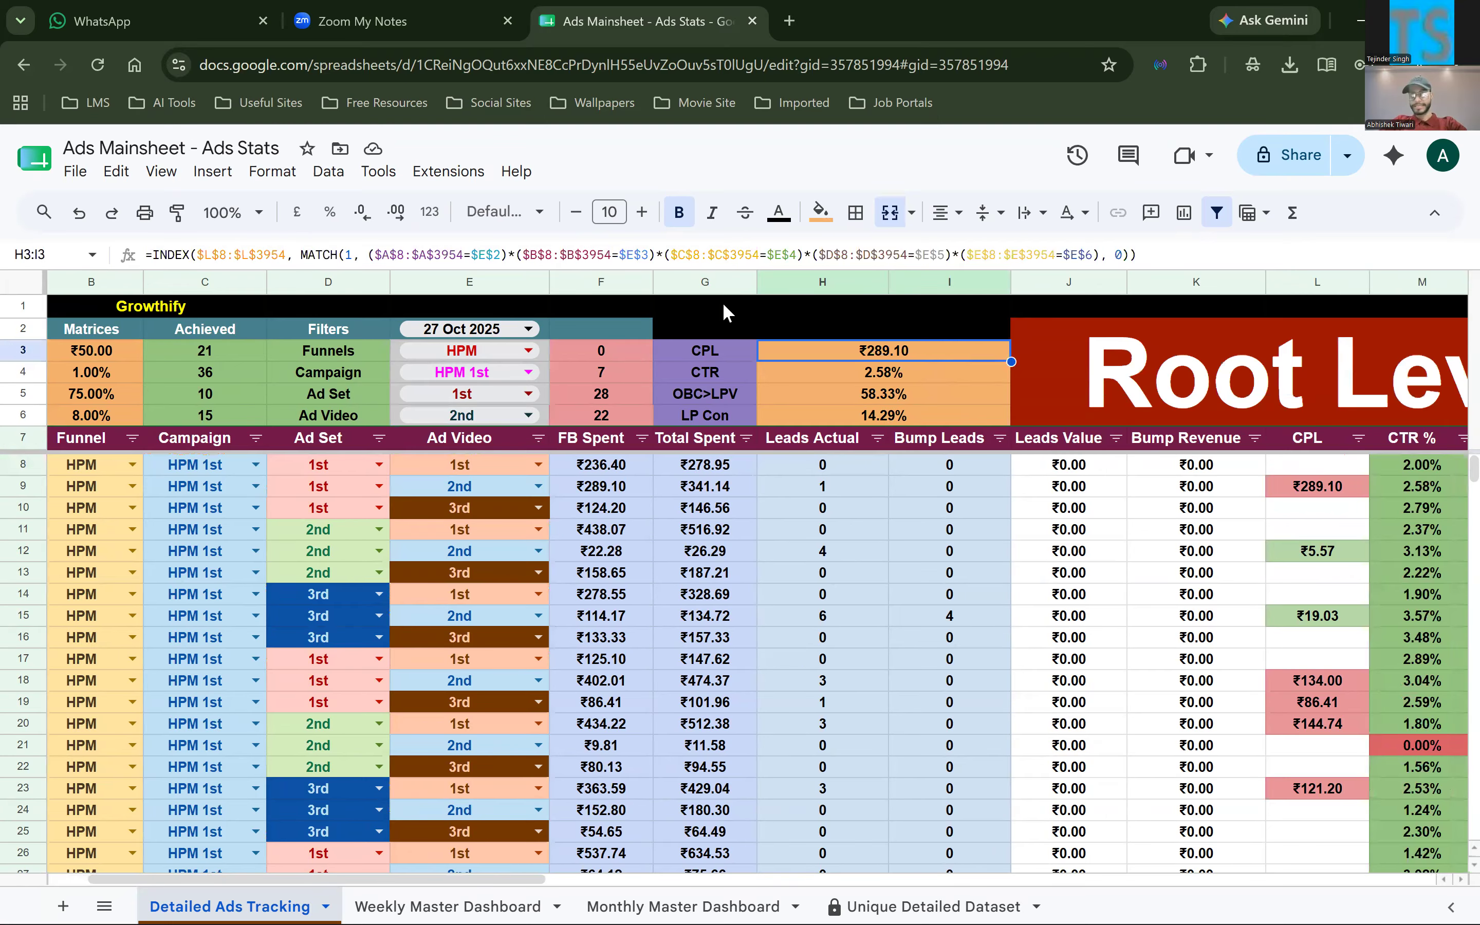
scroll(772, 546, right, 4)
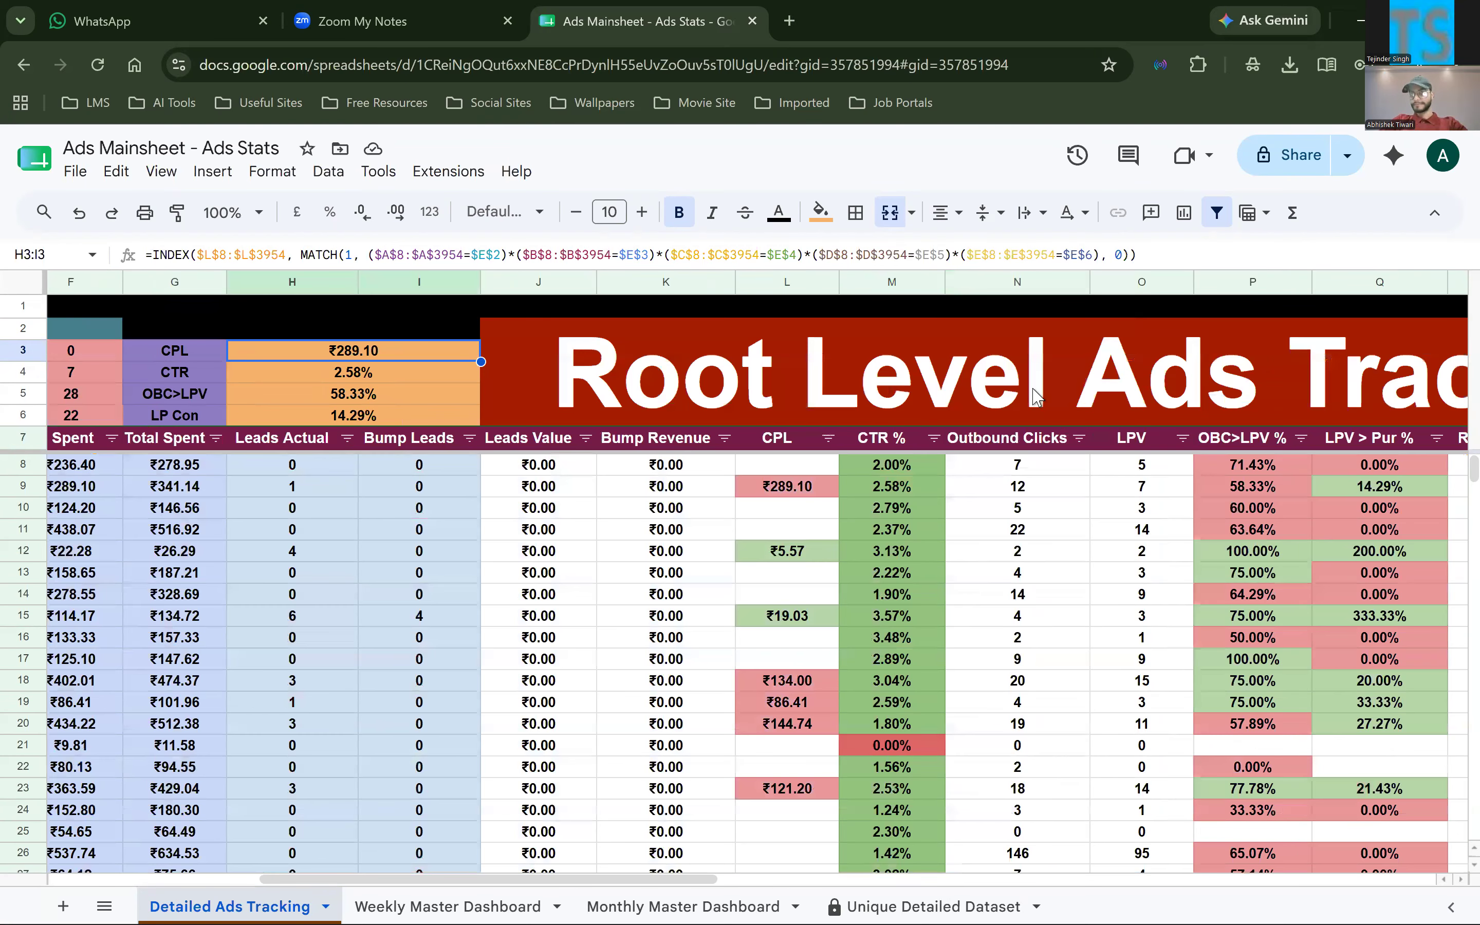
scroll(601, 364, left, 4)
scroll(599, 336, left, 1)
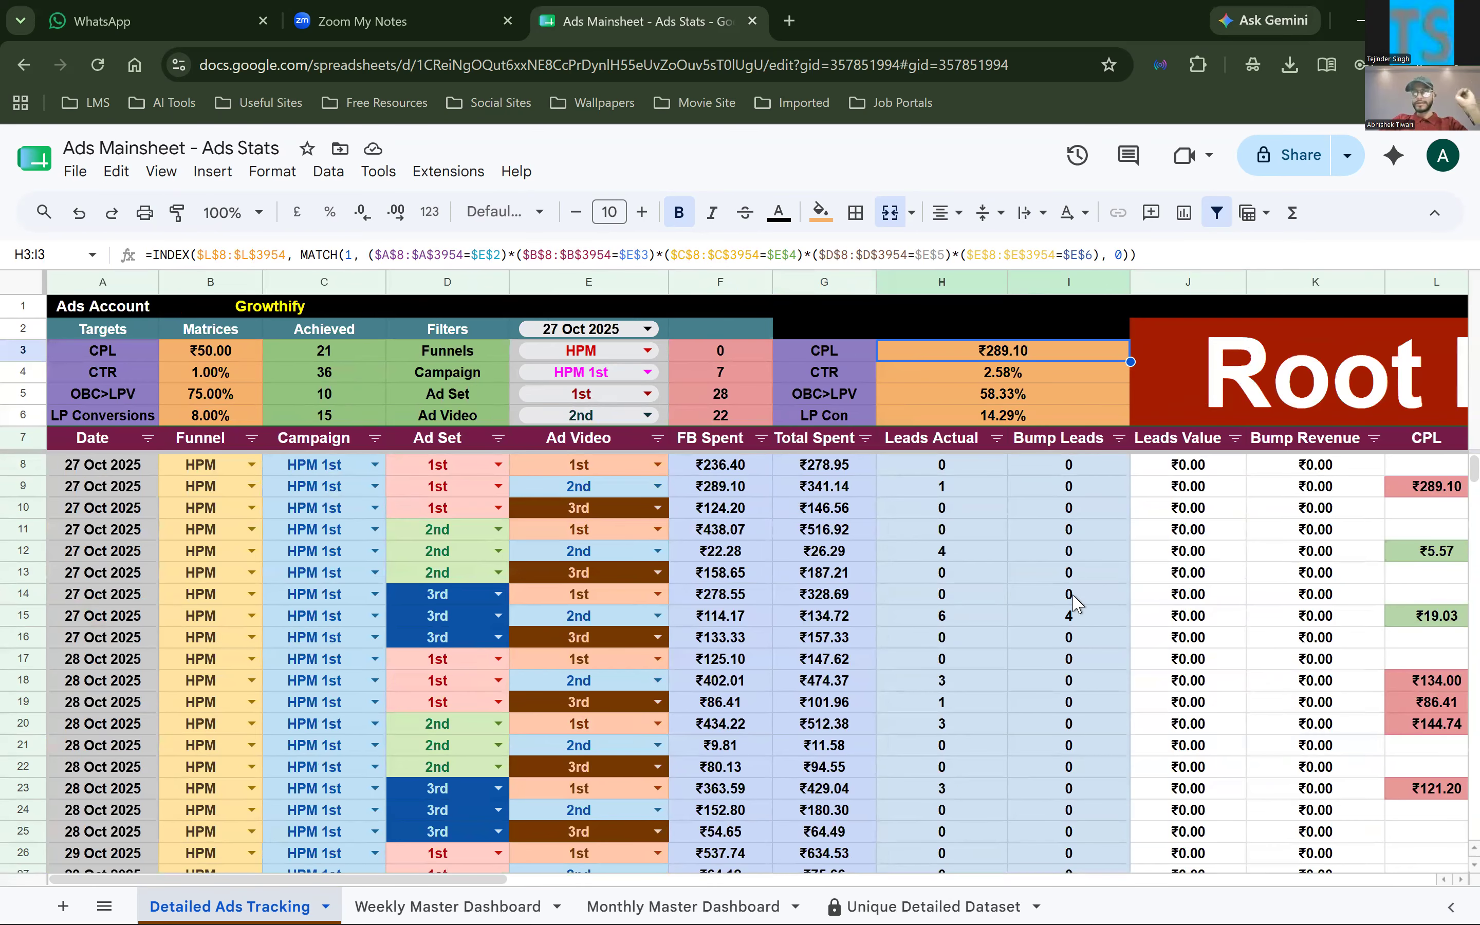
scroll(1075, 603, right, 1)
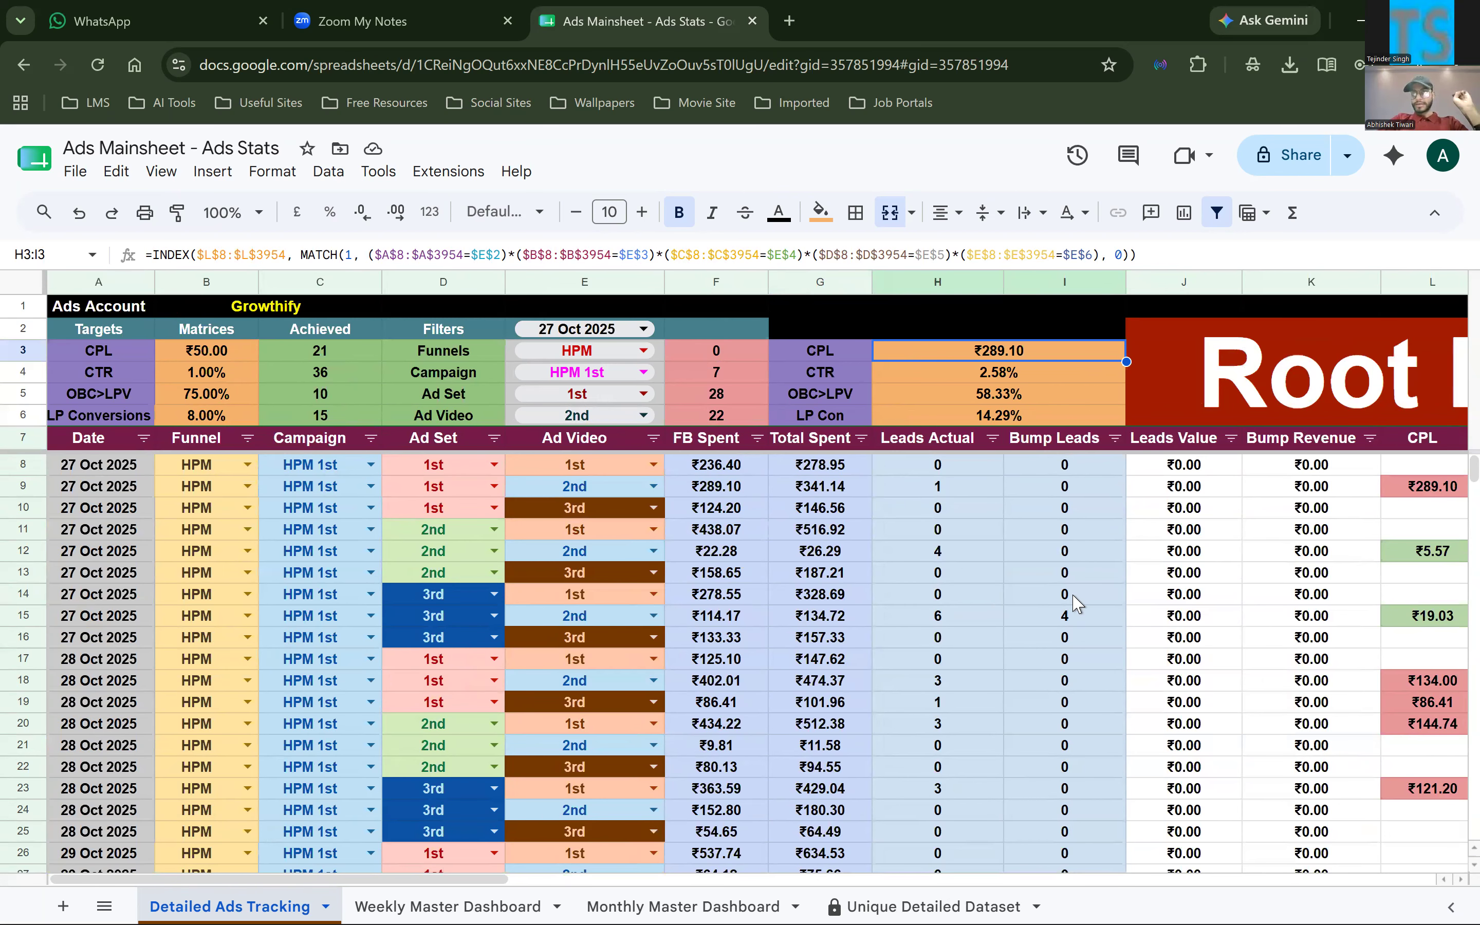
scroll(1075, 602, right, 5)
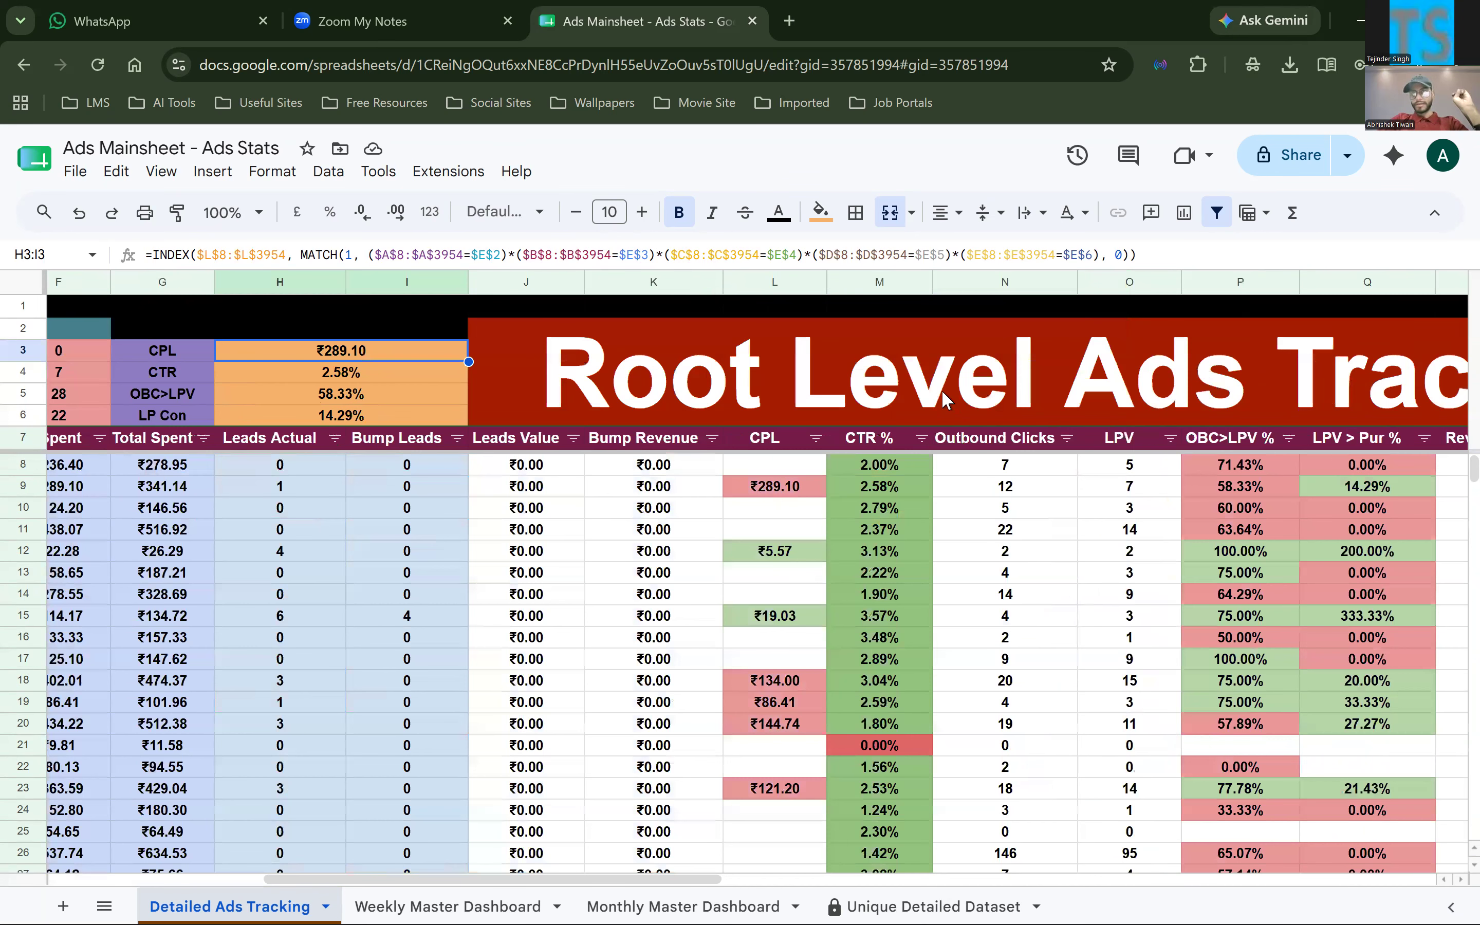
scroll(942, 392, left, 2)
scroll(795, 431, left, 3)
drag(103, 329, 1086, 421)
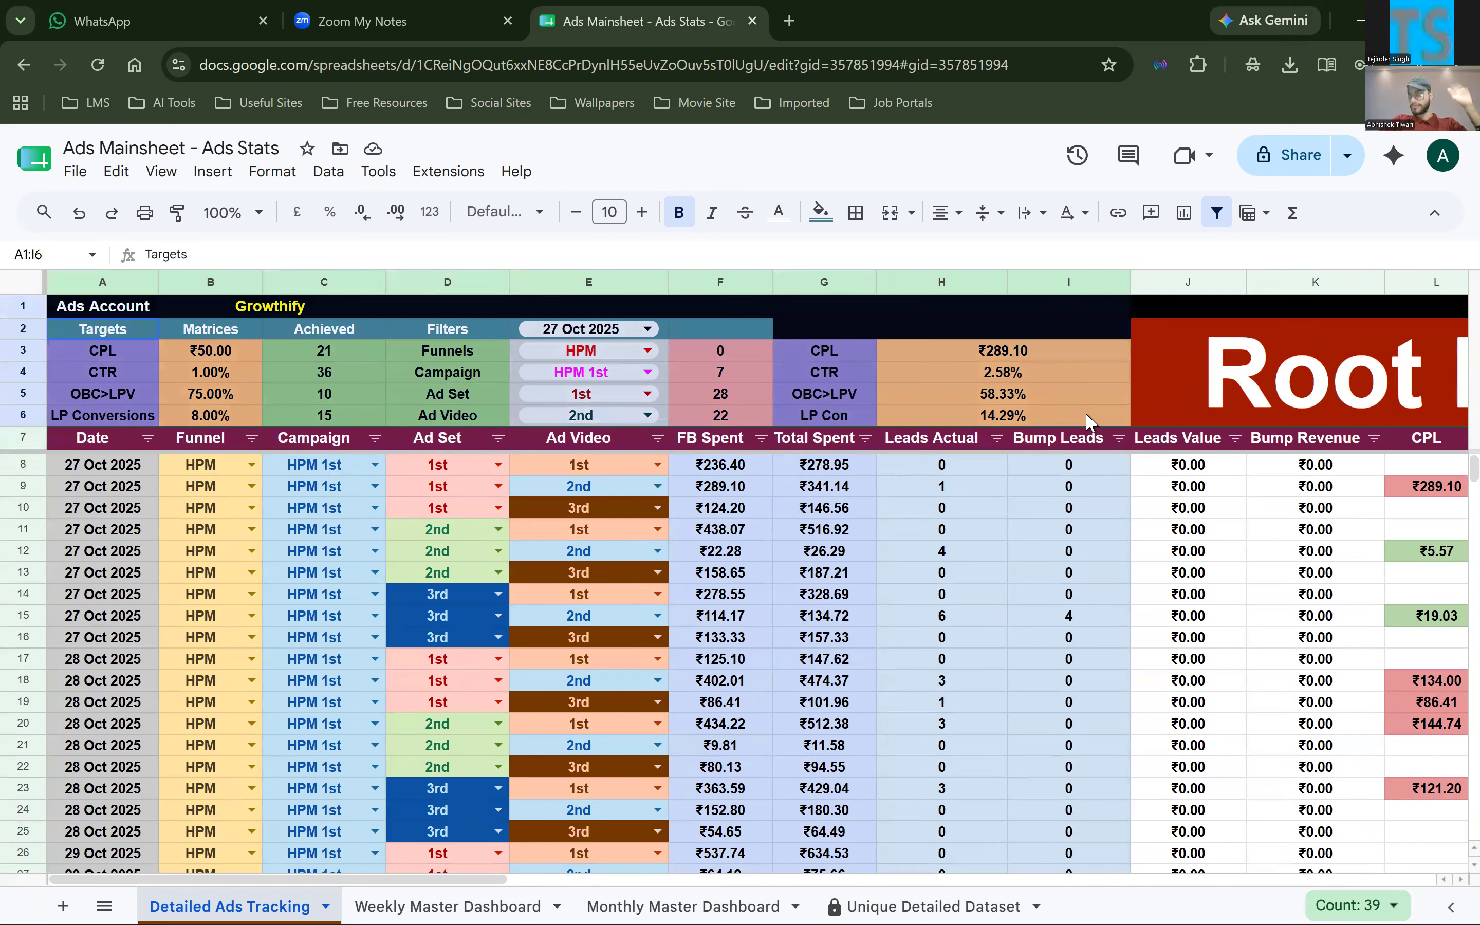
click(888, 552)
Walk across row 8 from the Date column to column AG, reviewing each tracking and helper column
scroll(92, 477, right, 1)
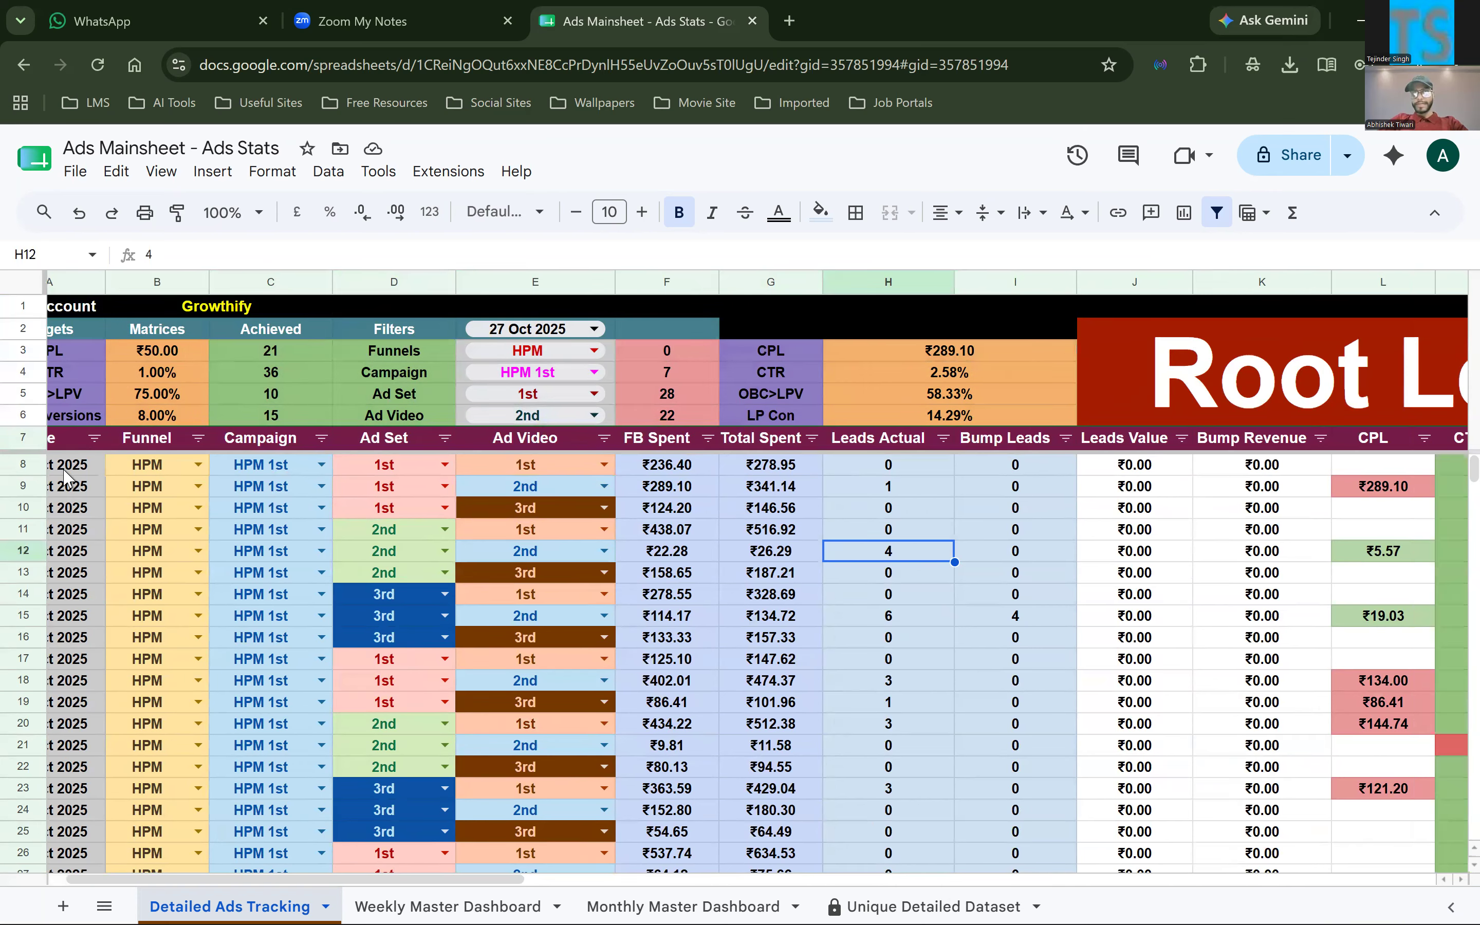
click(68, 477)
key(Right)
key(Right)
key(Right)
key(Right)
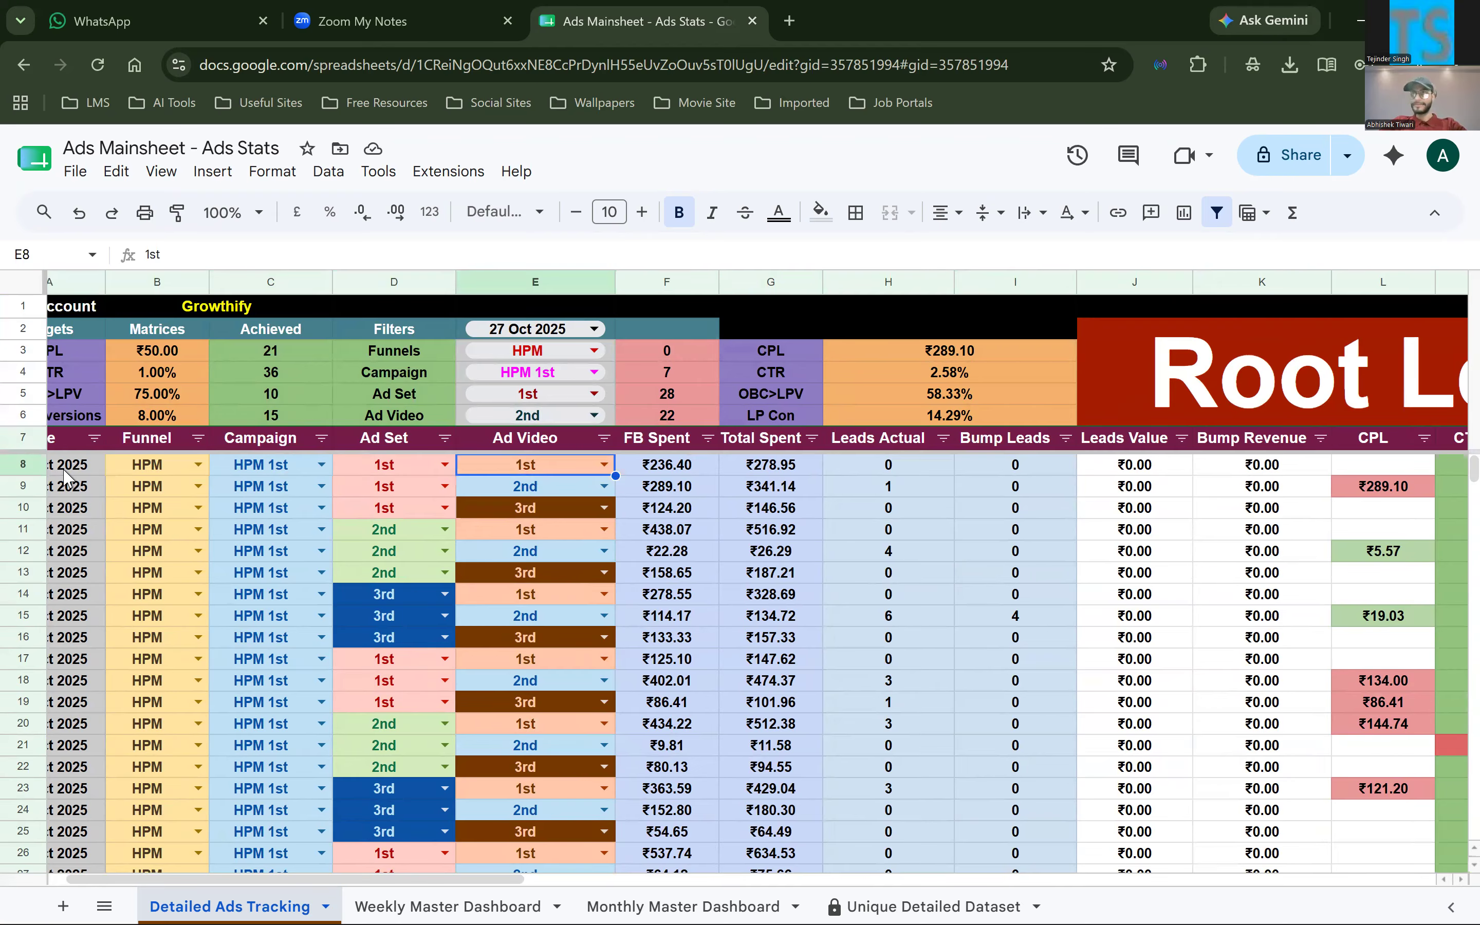
key(Right)
key(Right)
key(Right)
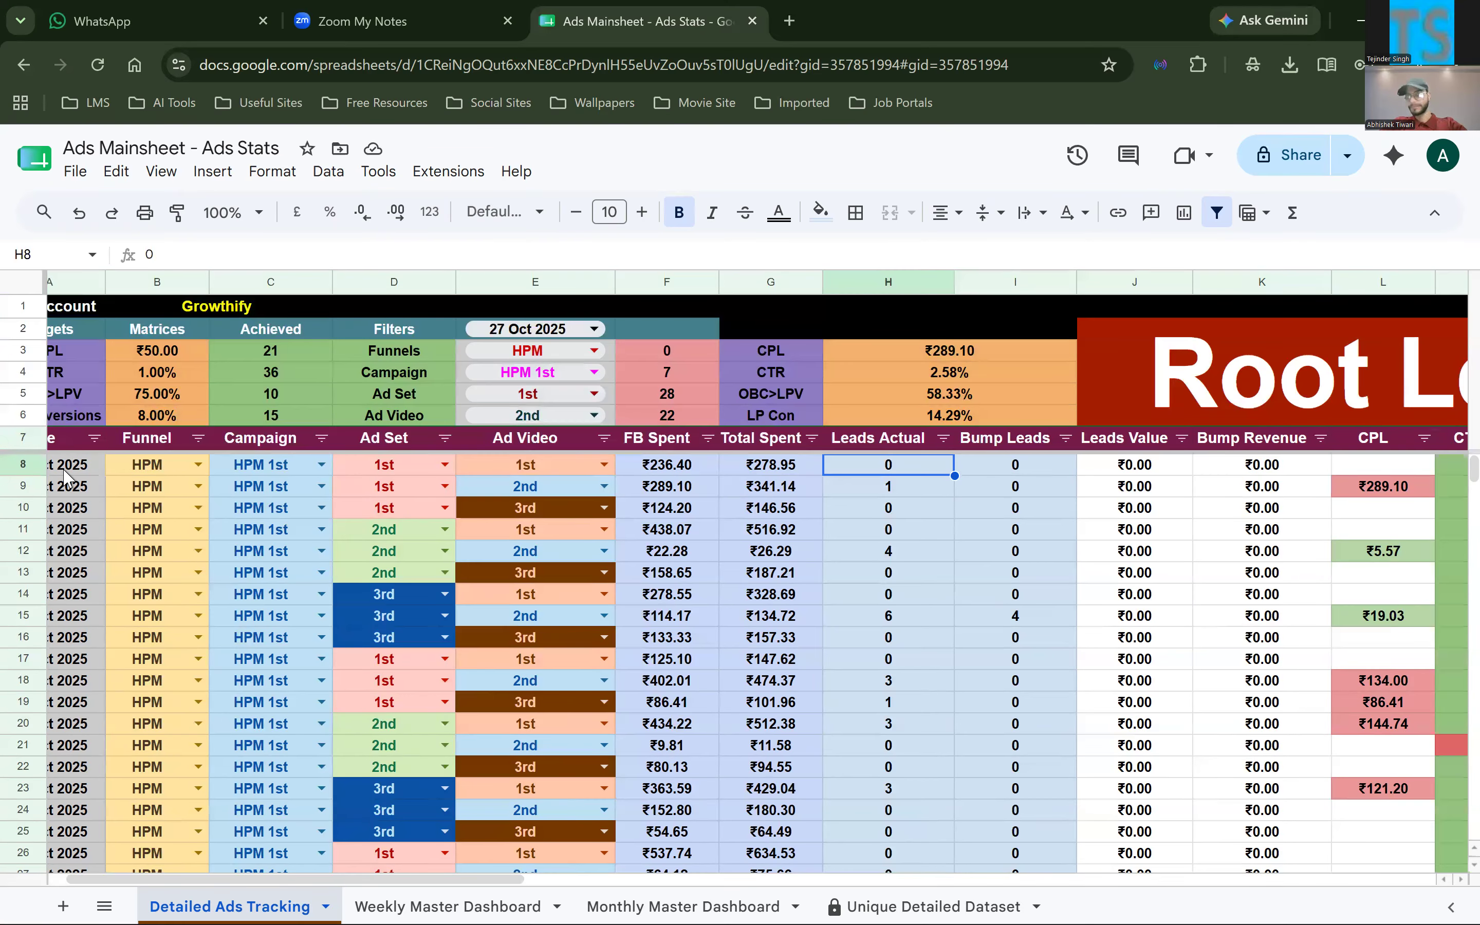
key(Right)
key(Right)
key(Right)
key(Right)
key(Right)
key(Right)
key(Right)
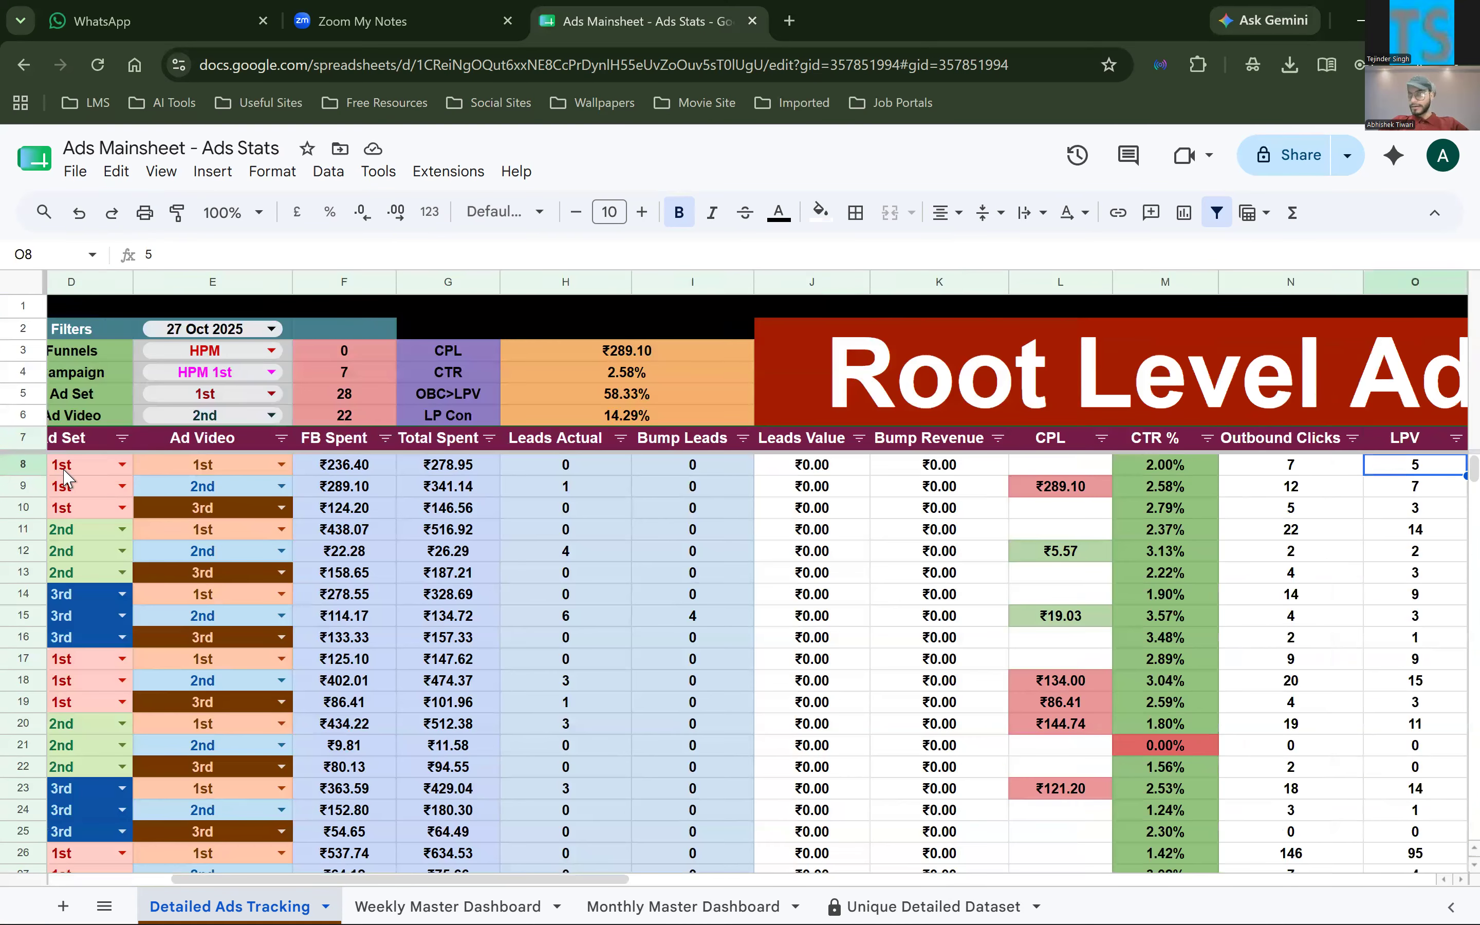
key(Right)
key(Right)
key(Right)
key(Right)
key(Right)
key(Right)
key(Right)
key(Right)
key(Right)
key(Right)
key(Right)
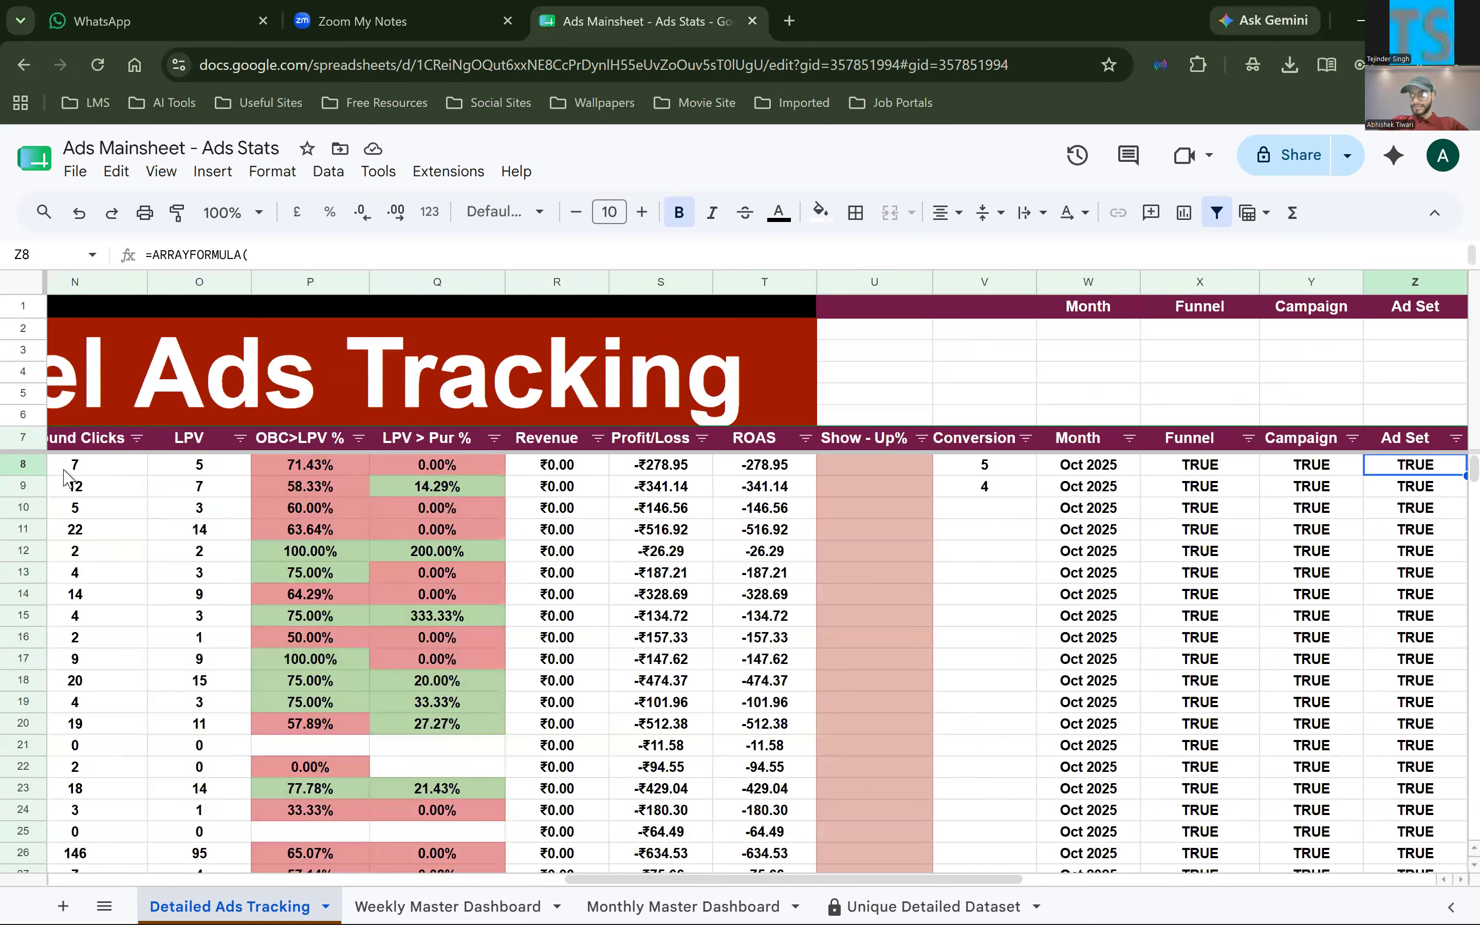
key(Right)
key(Right)
key(Right)
key(Right)
key(Right)
key(Right)
key(Right)
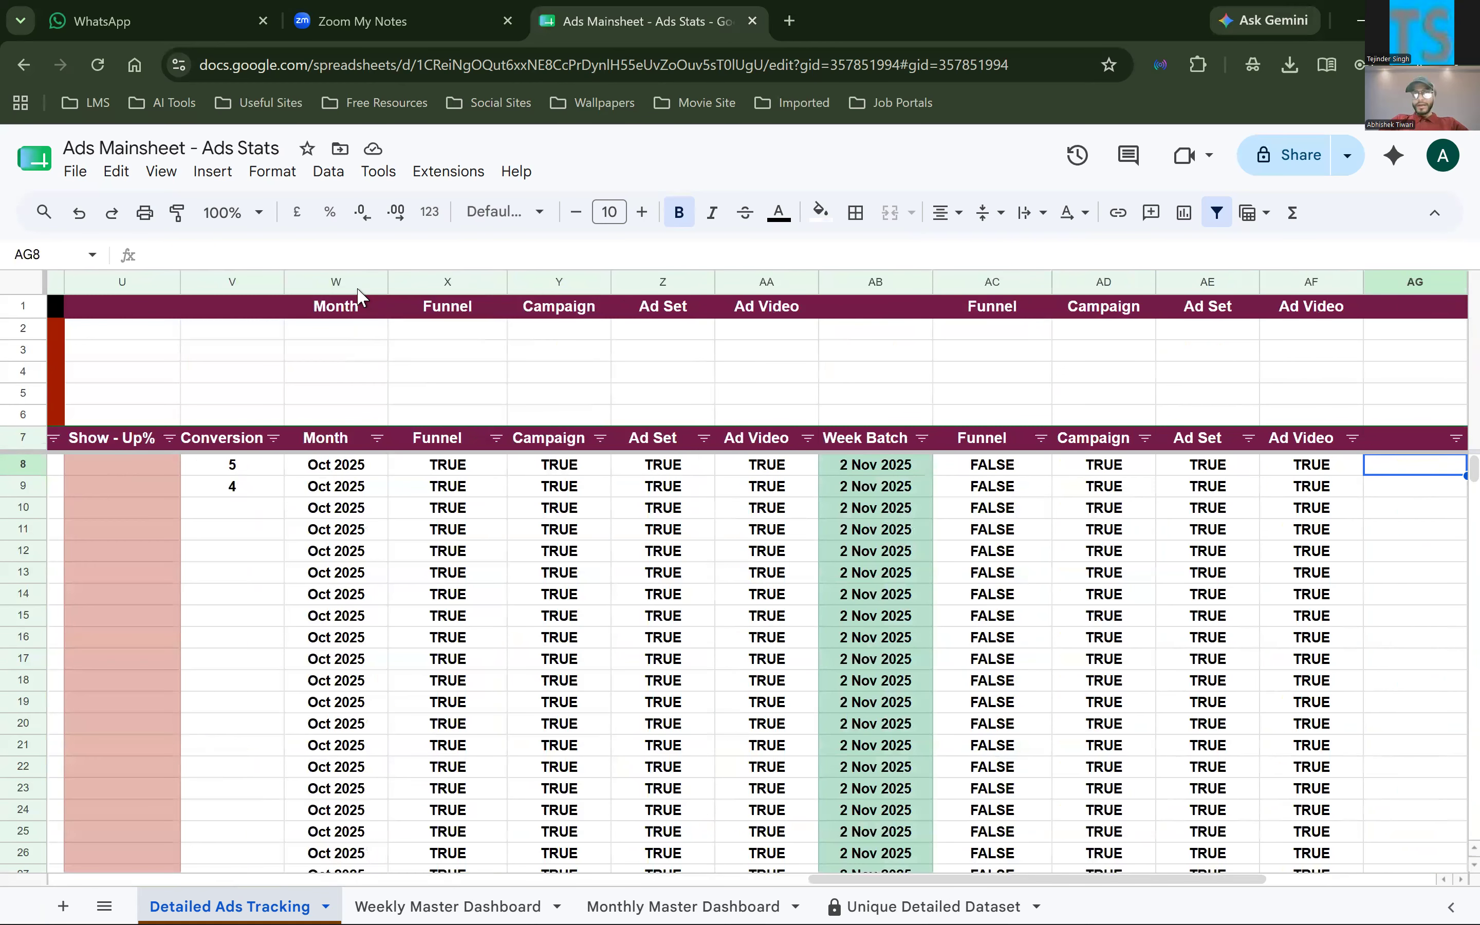
Highlight the helper columns W to AF and enter the header Week Match in AB1 above the Week Batch column
click(350, 285)
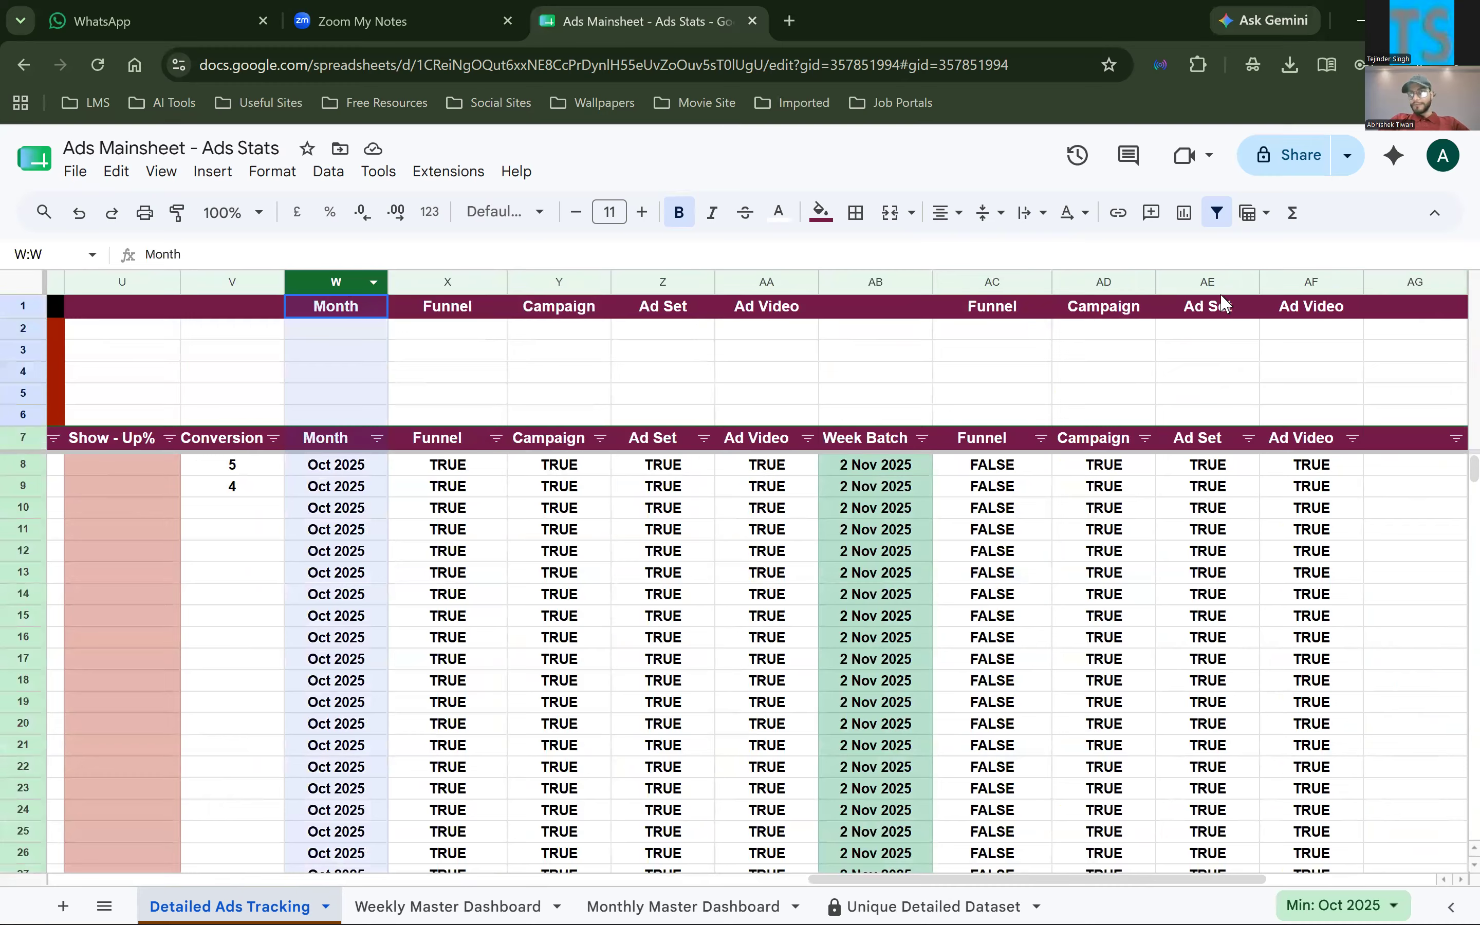
shift+click(1307, 288)
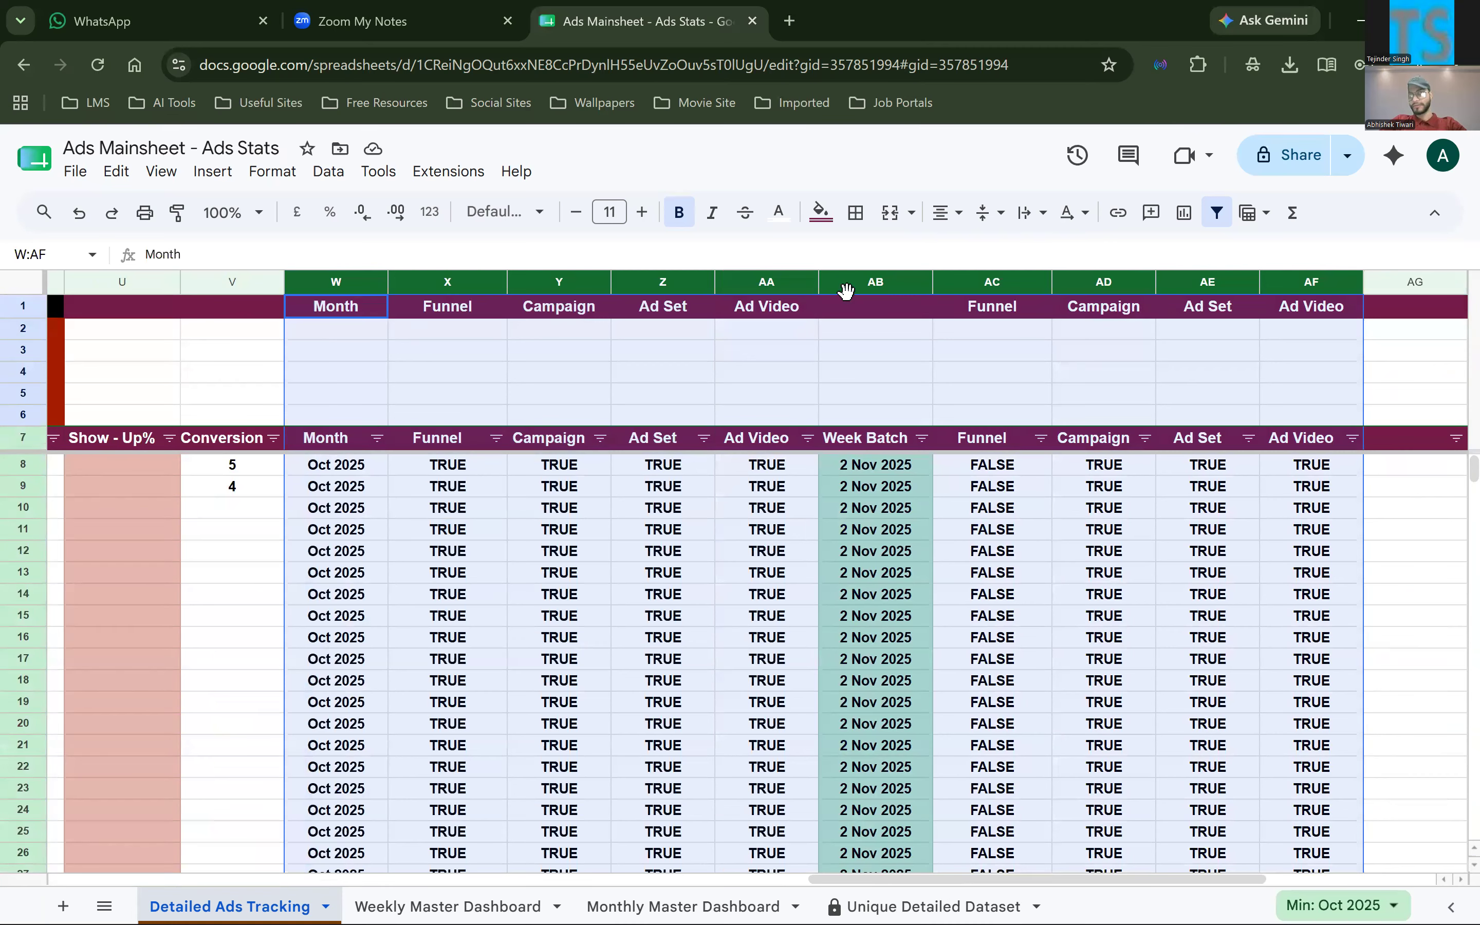
click(869, 308)
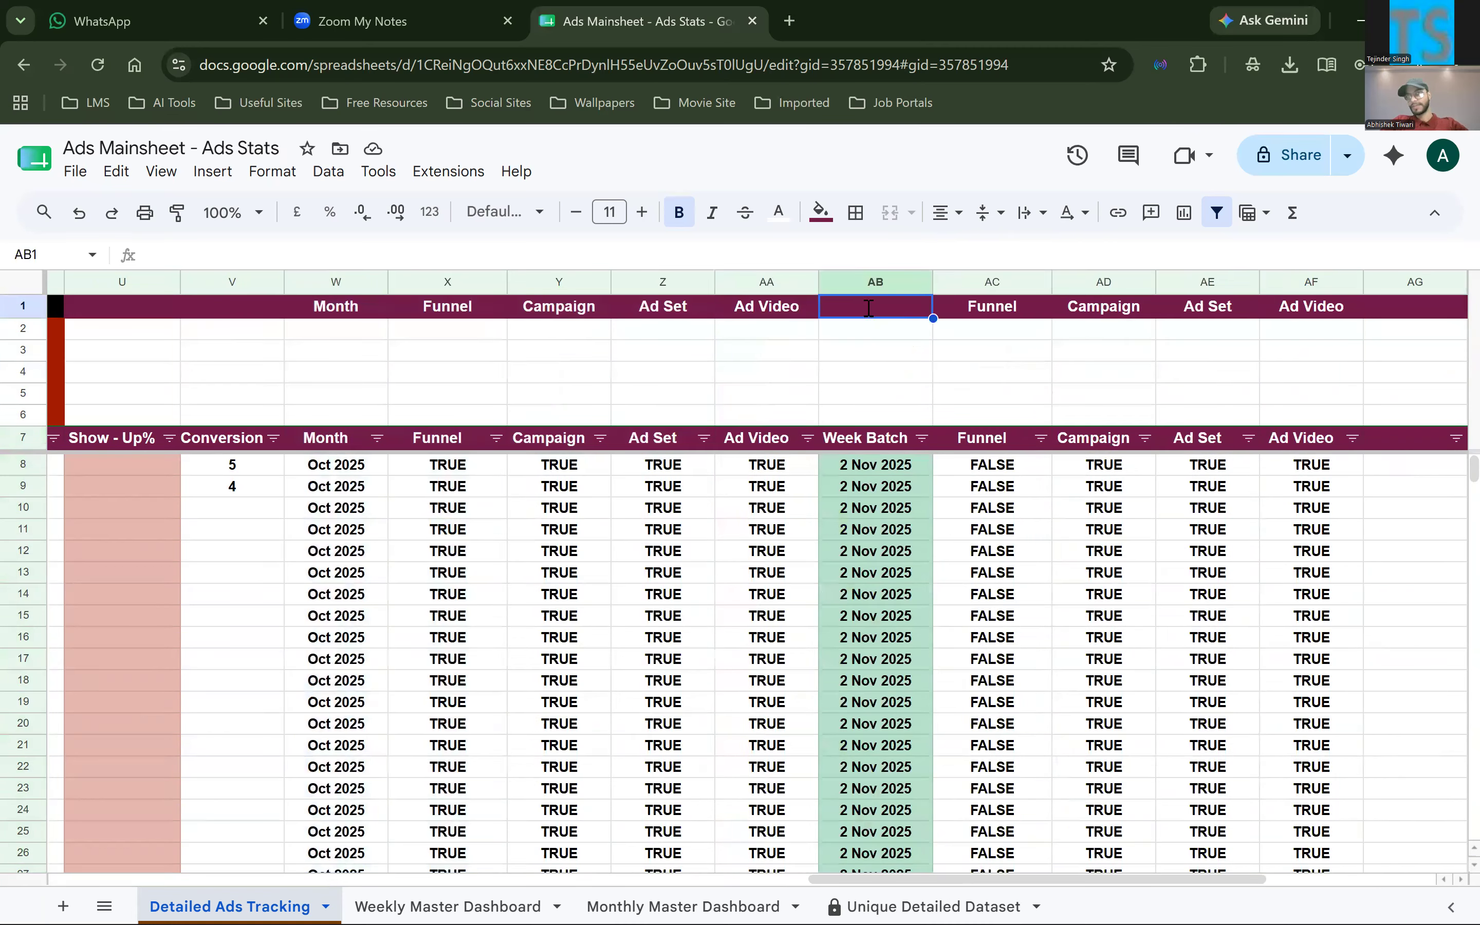
text(Week )
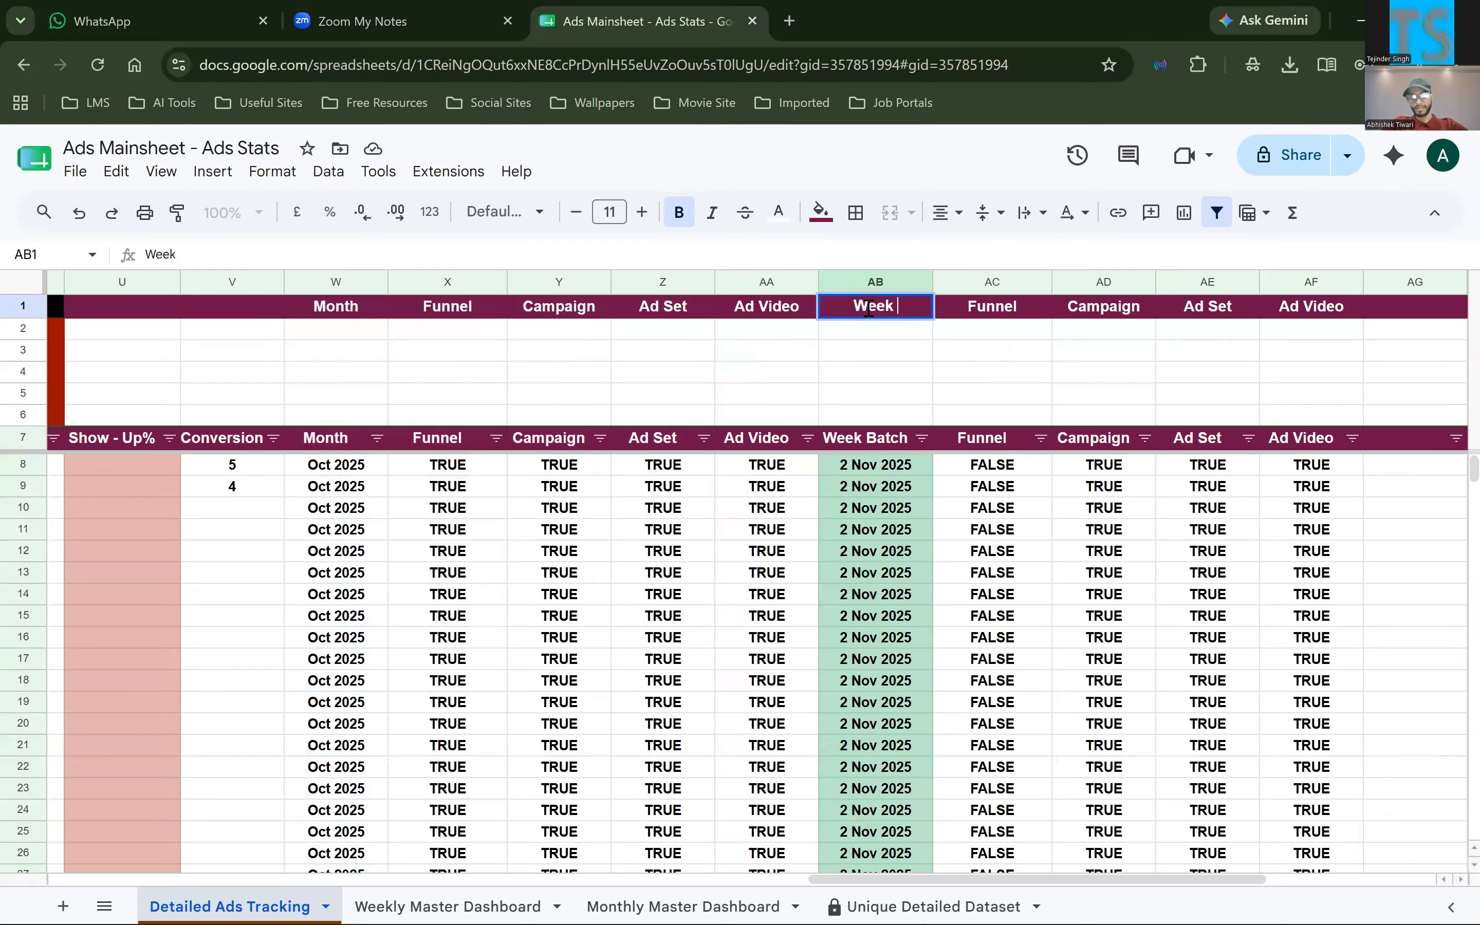
text(Match)
key(Return)
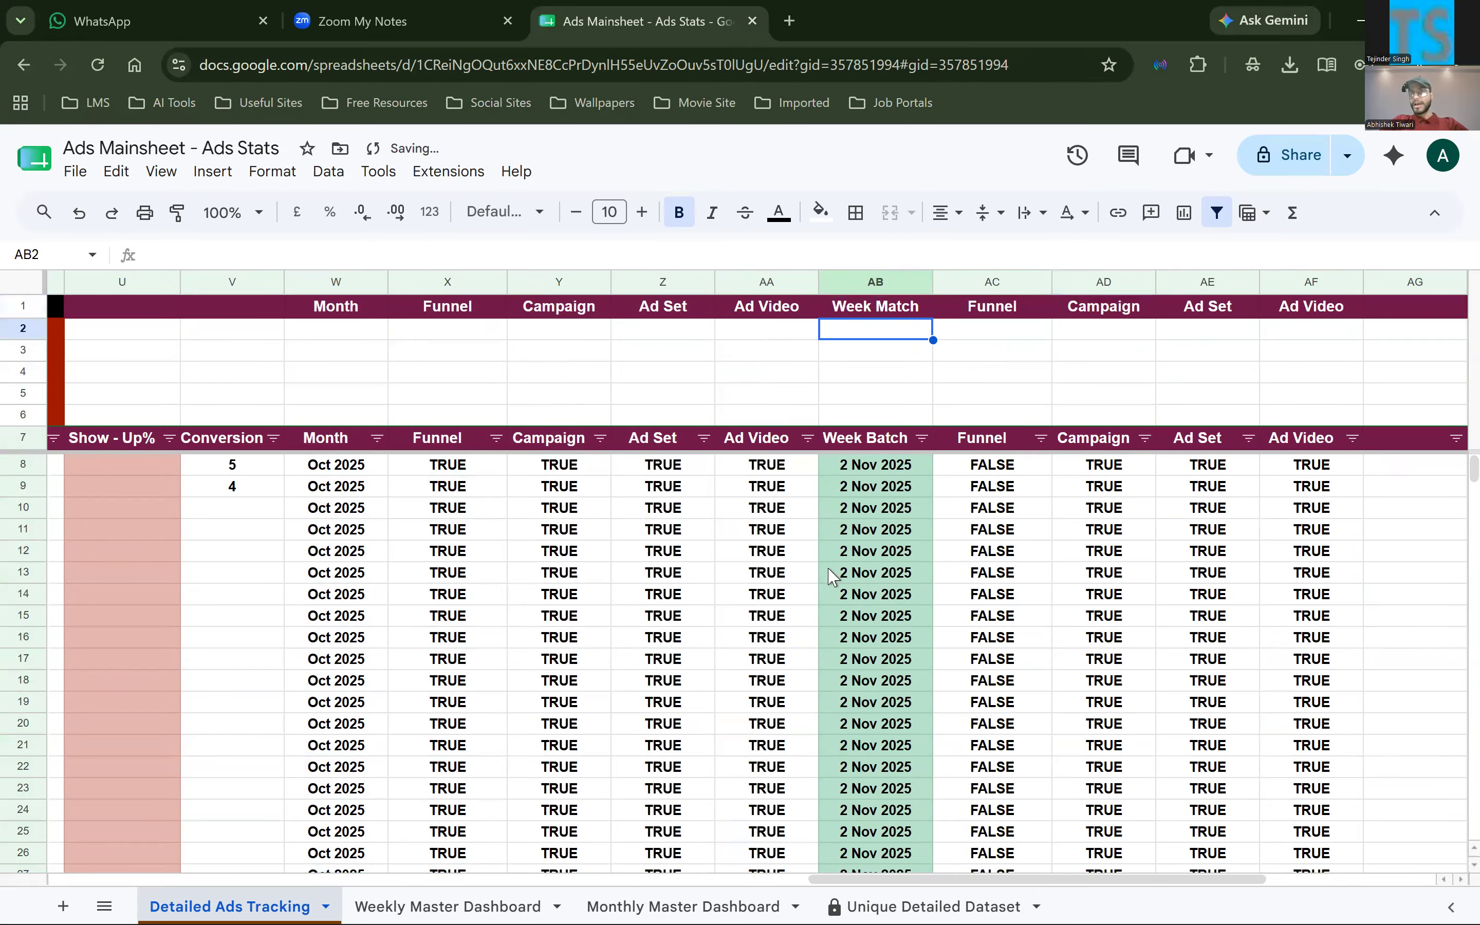
Select the Date column from A8 to the sheet's last row and look for its latest filled entries
scroll(832, 575, left, 1)
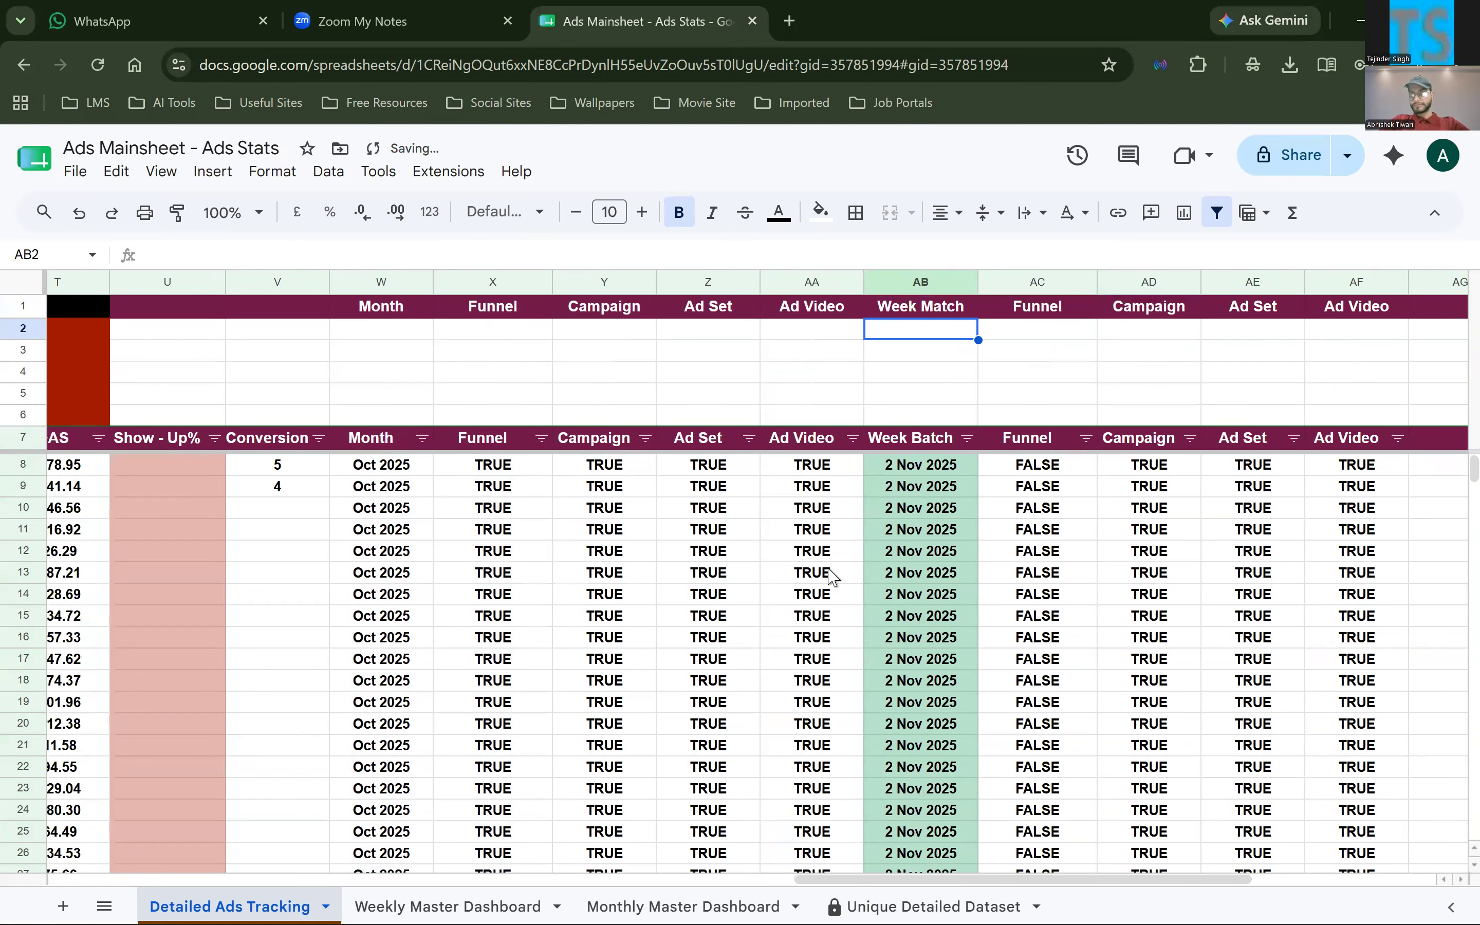
scroll(832, 575, left, 3)
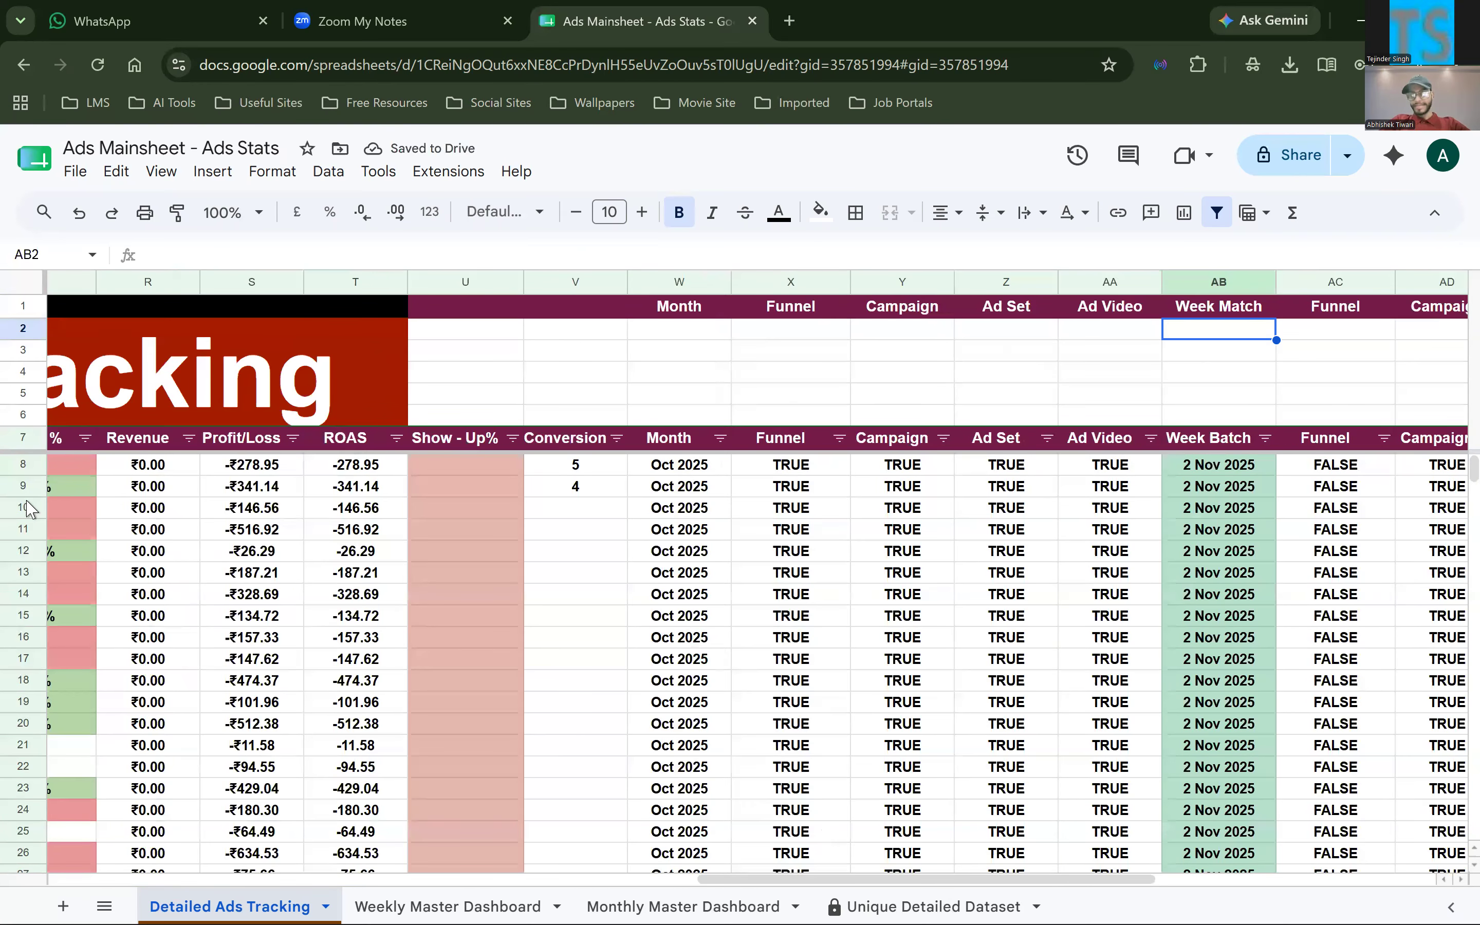
scroll(16, 527, left, 15)
click(70, 470)
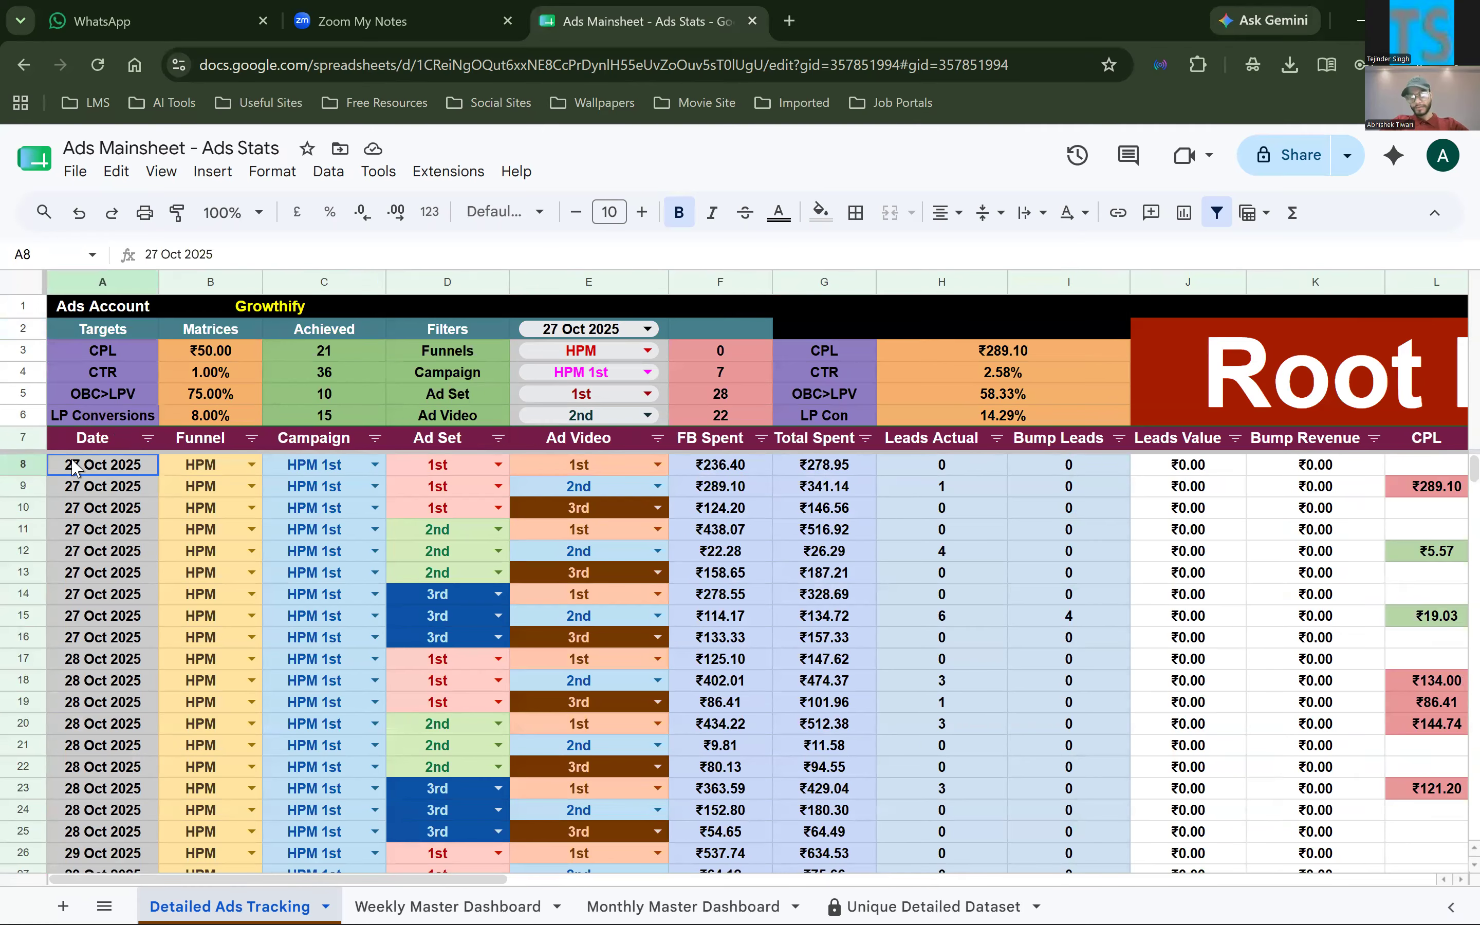
key(ctrl+shift+Down)
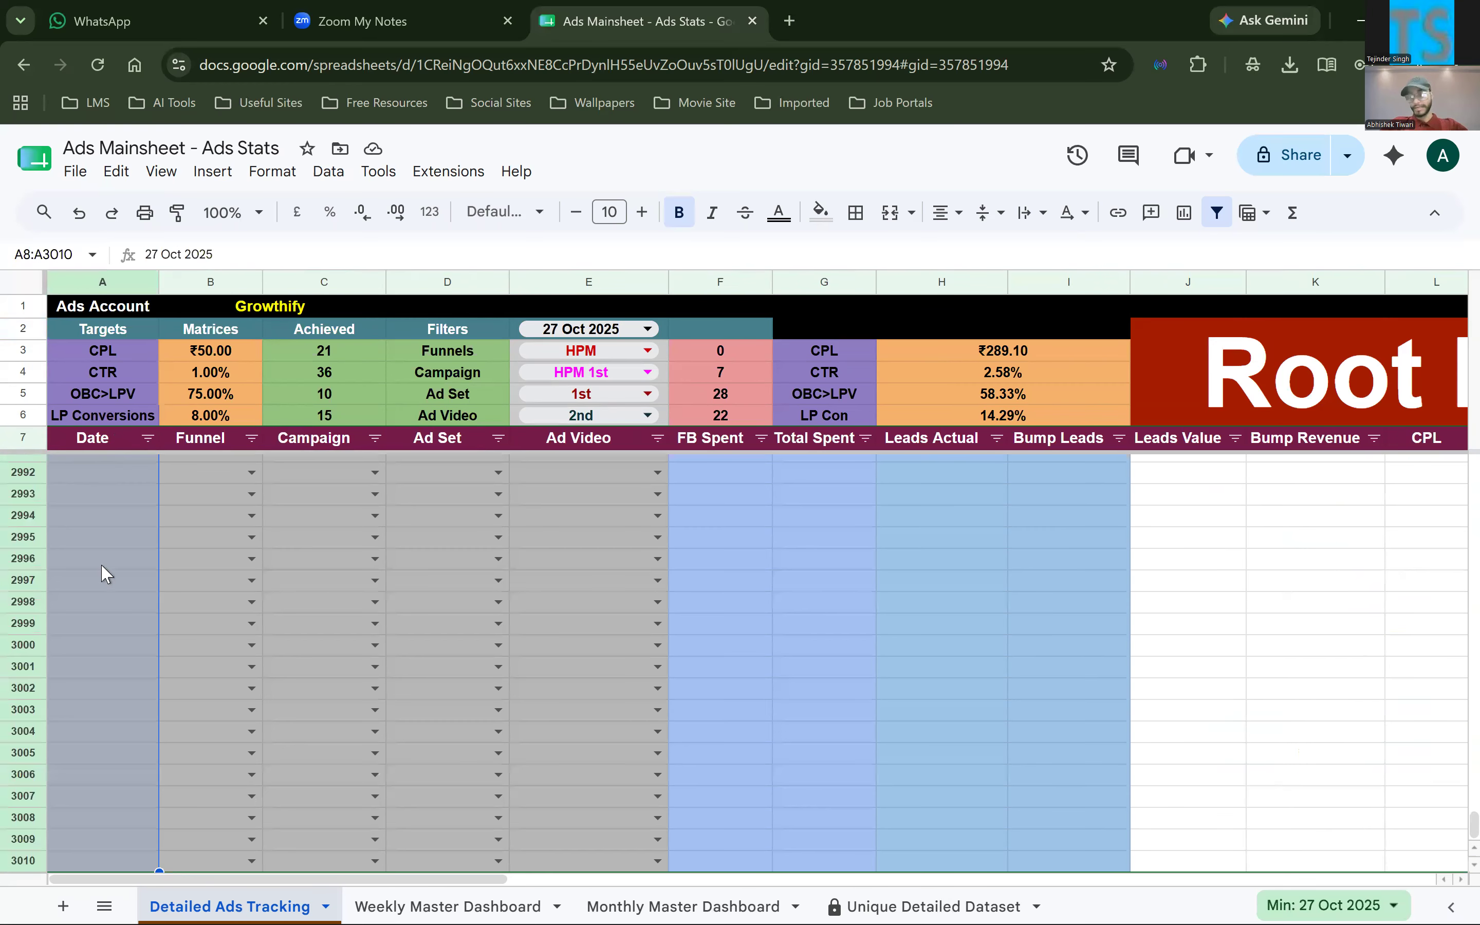
click(103, 624)
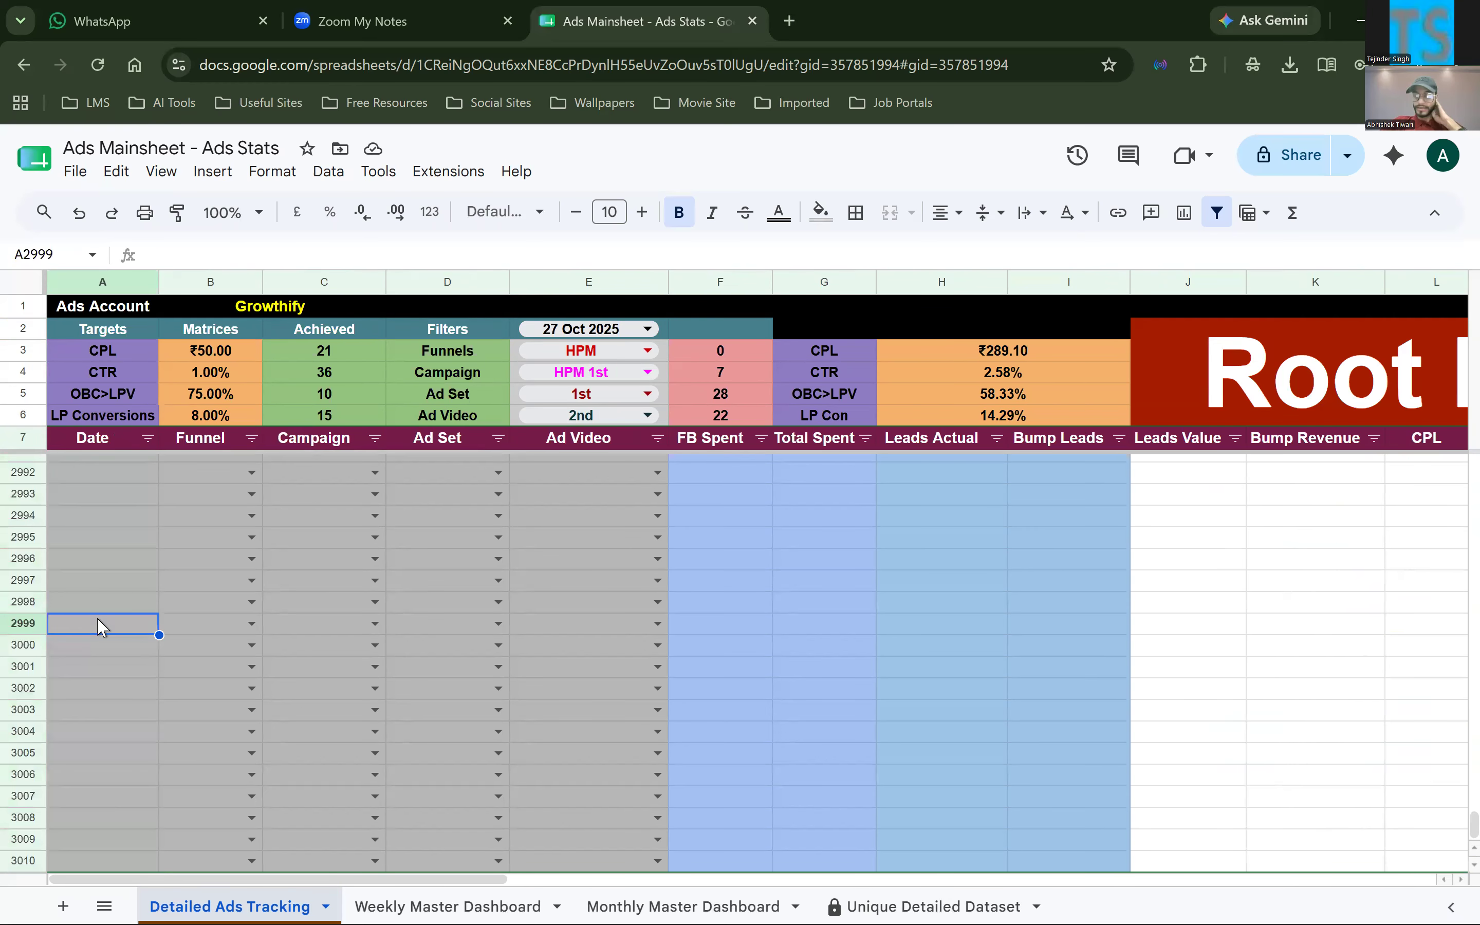
scroll(102, 627, up, 20)
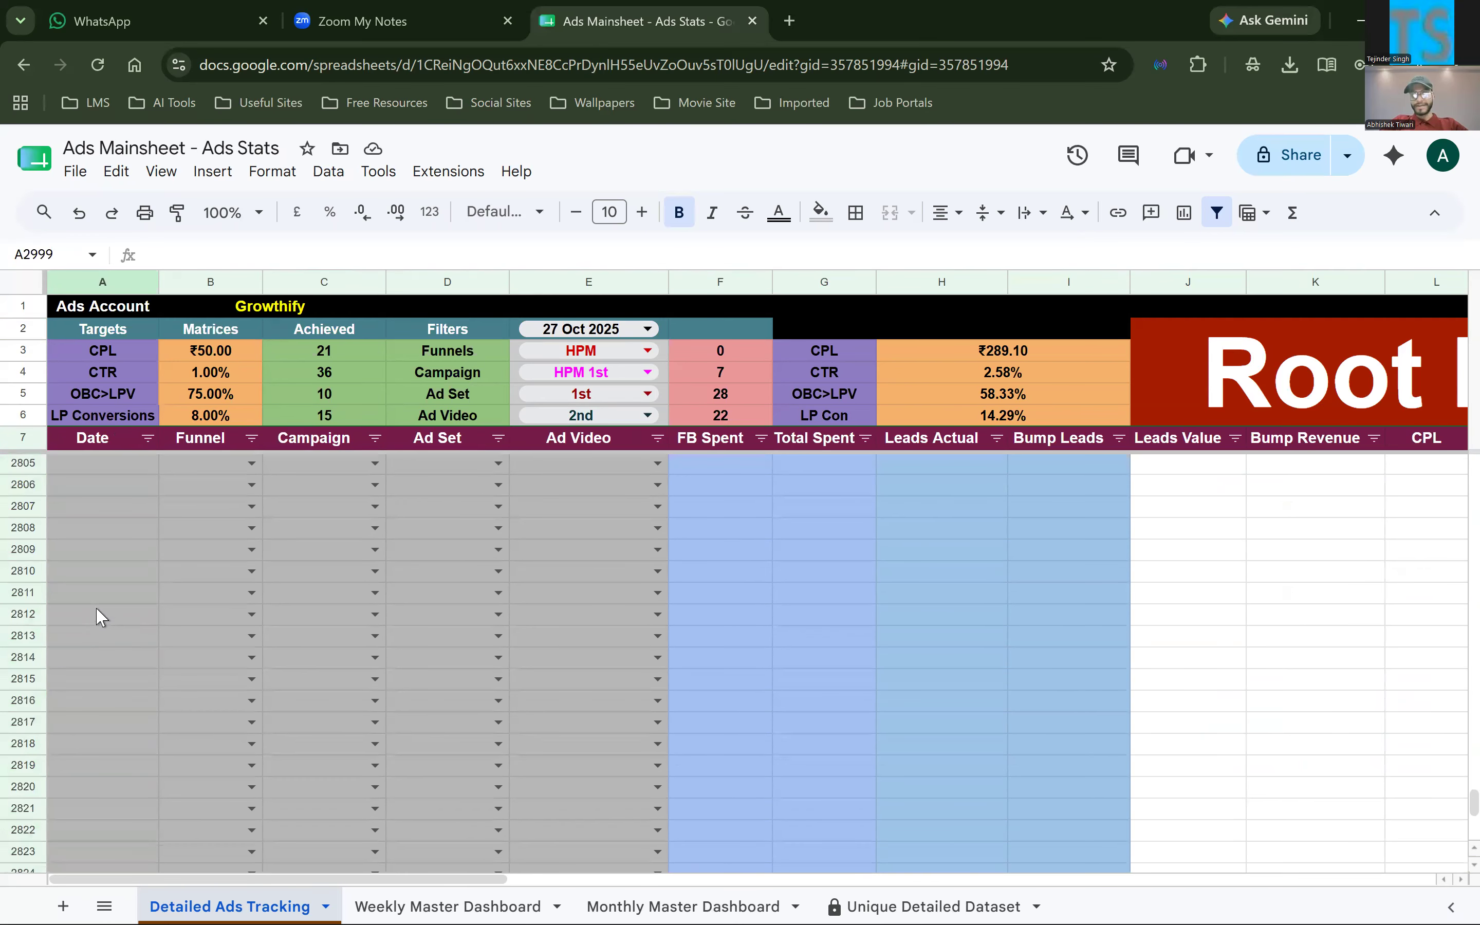
scroll(97, 611, up, 20)
Review the number and date formats available for the date in A2693
click(97, 610)
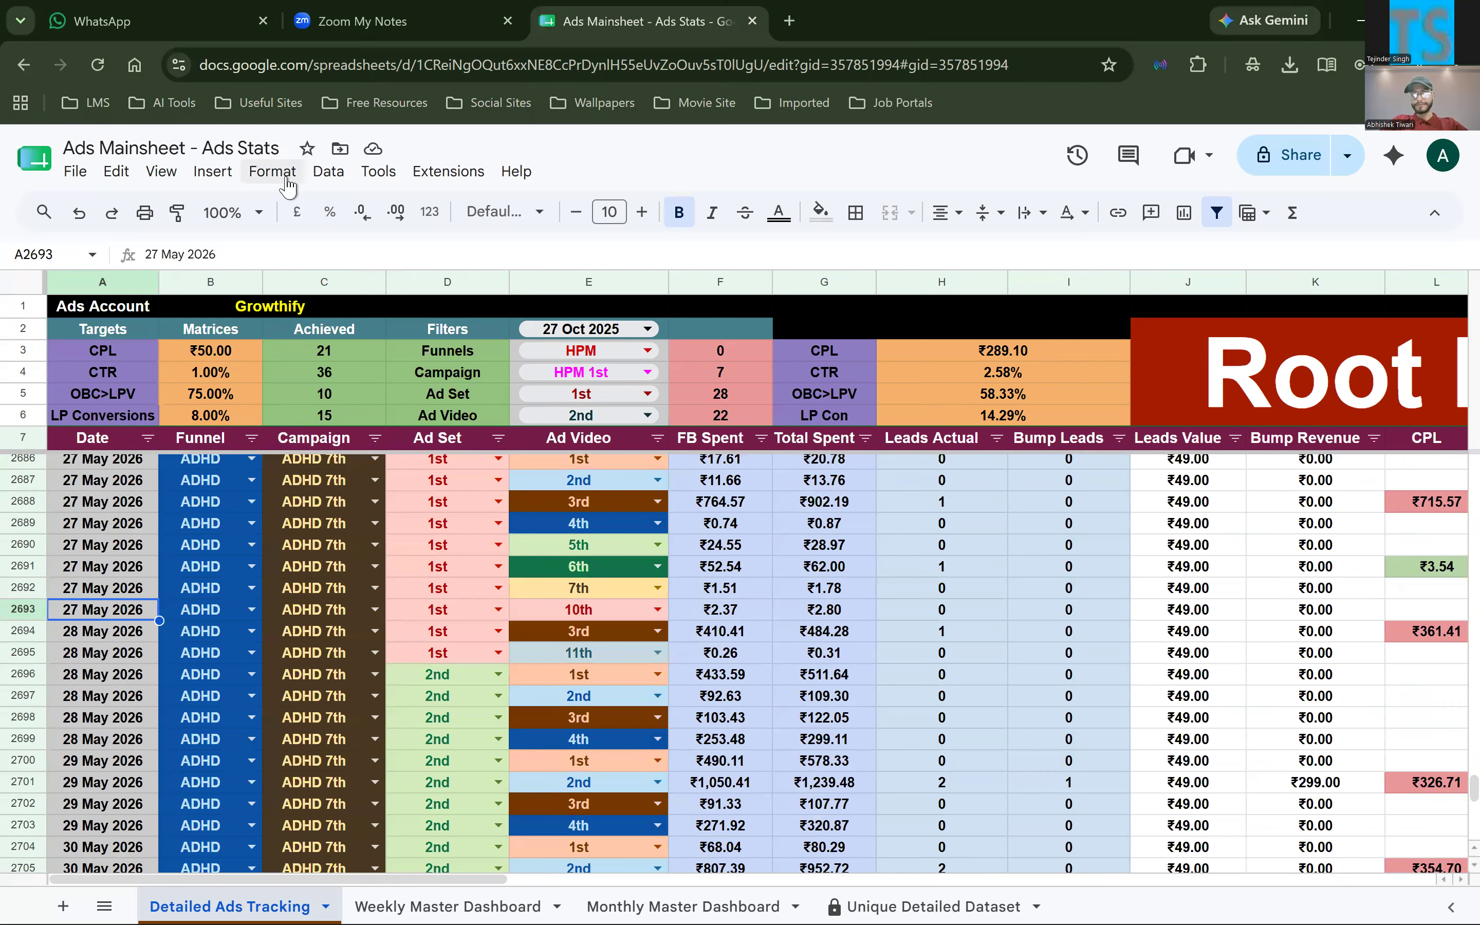
key(alt+o)
mouse_move(363, 257)
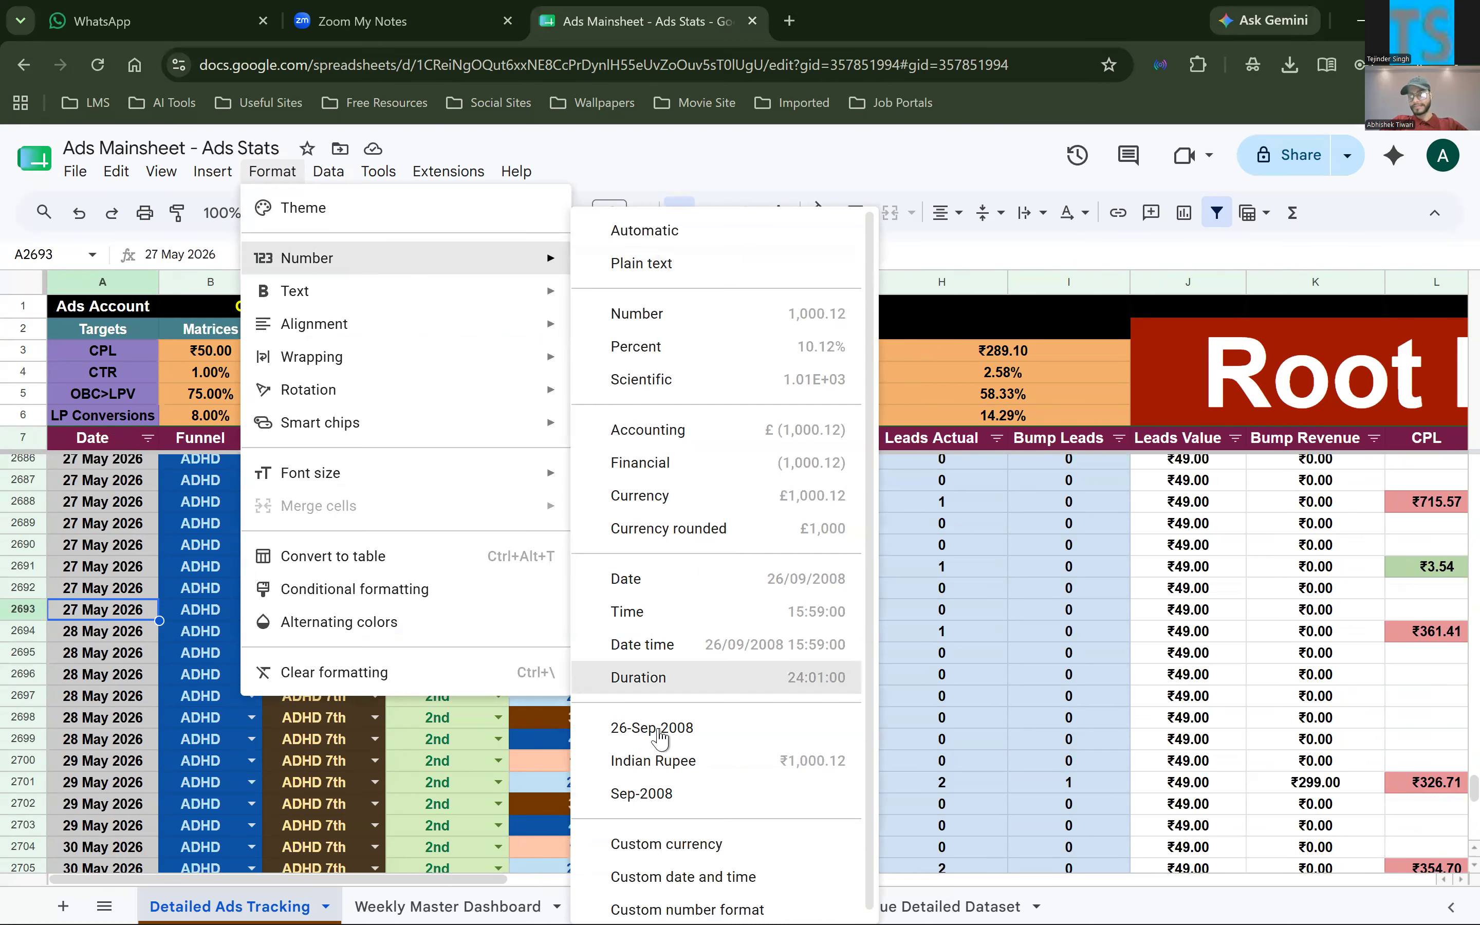
click(957, 597)
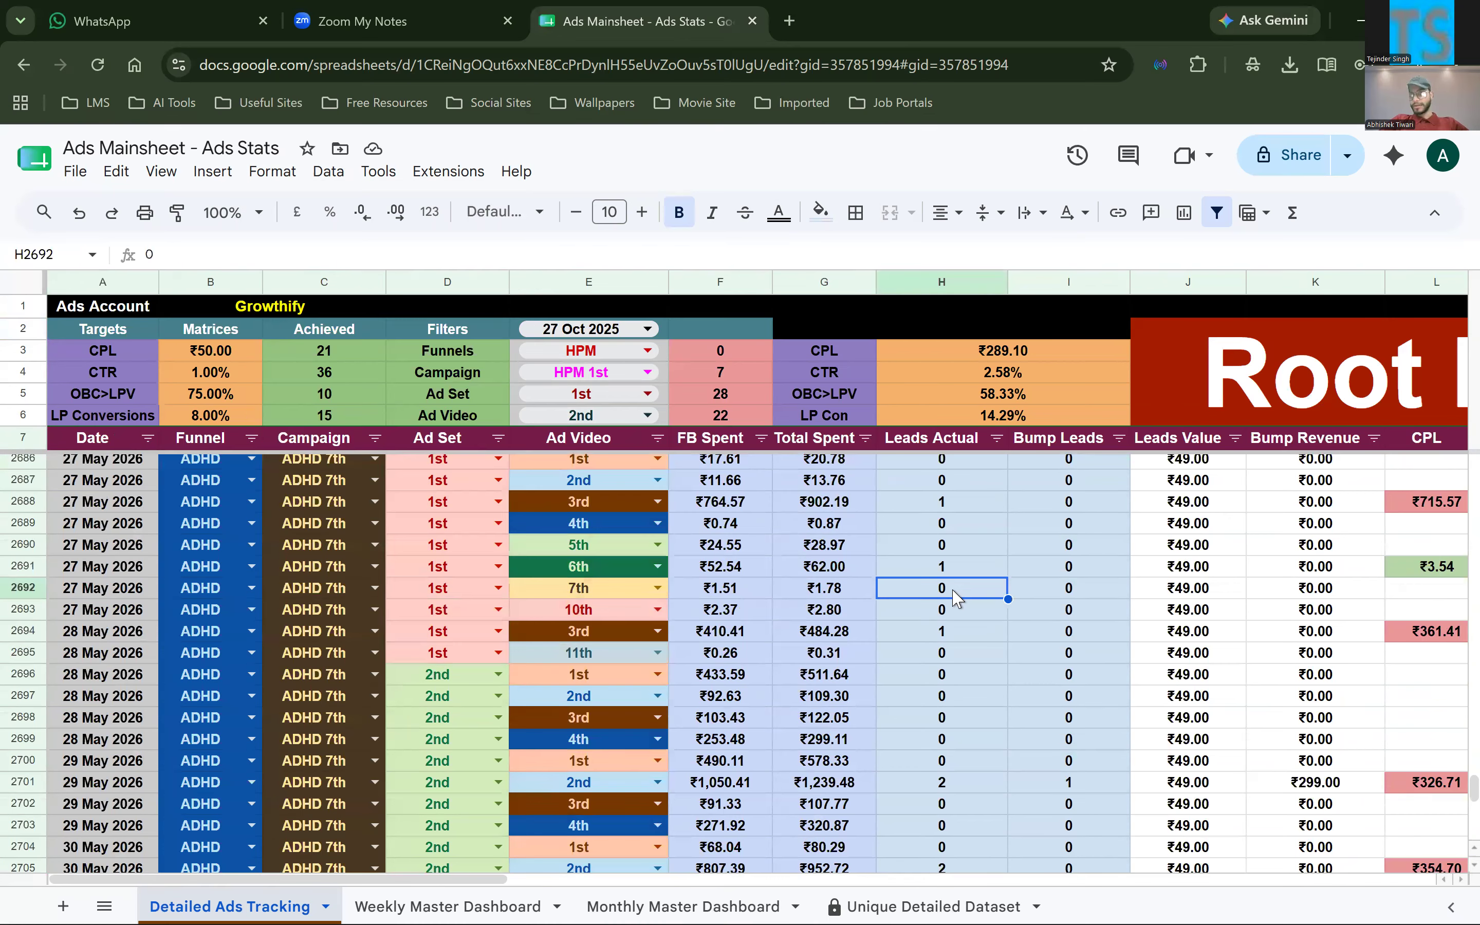
Go back to the beginning of the Month column and inspect the full date behind the entry in W9
scroll(956, 597, right, 6)
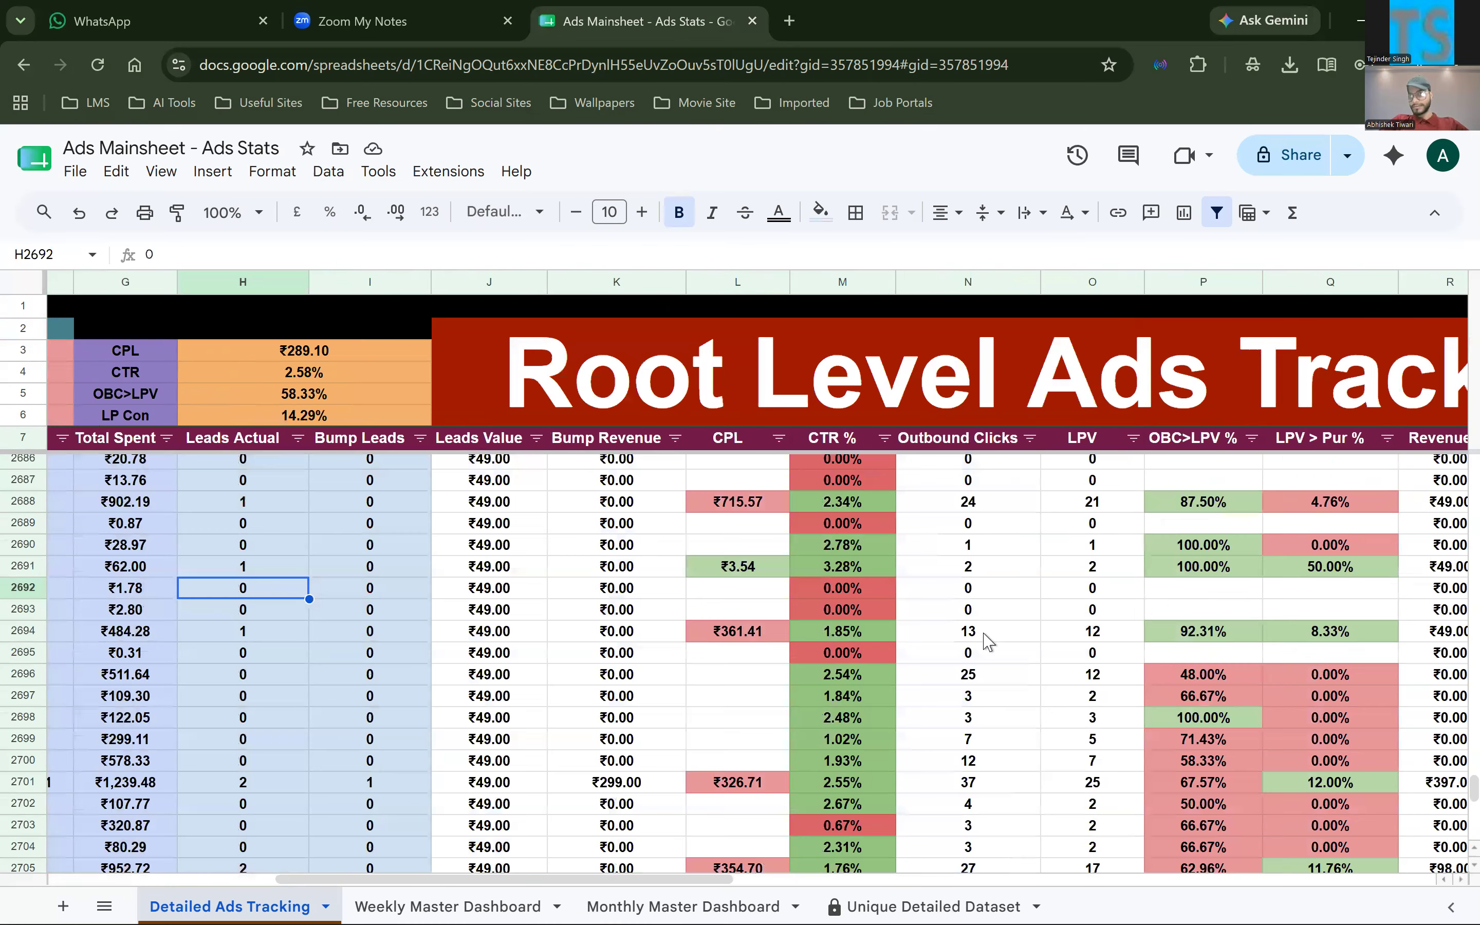
scroll(987, 641, right, 8)
scroll(959, 636, up, 15)
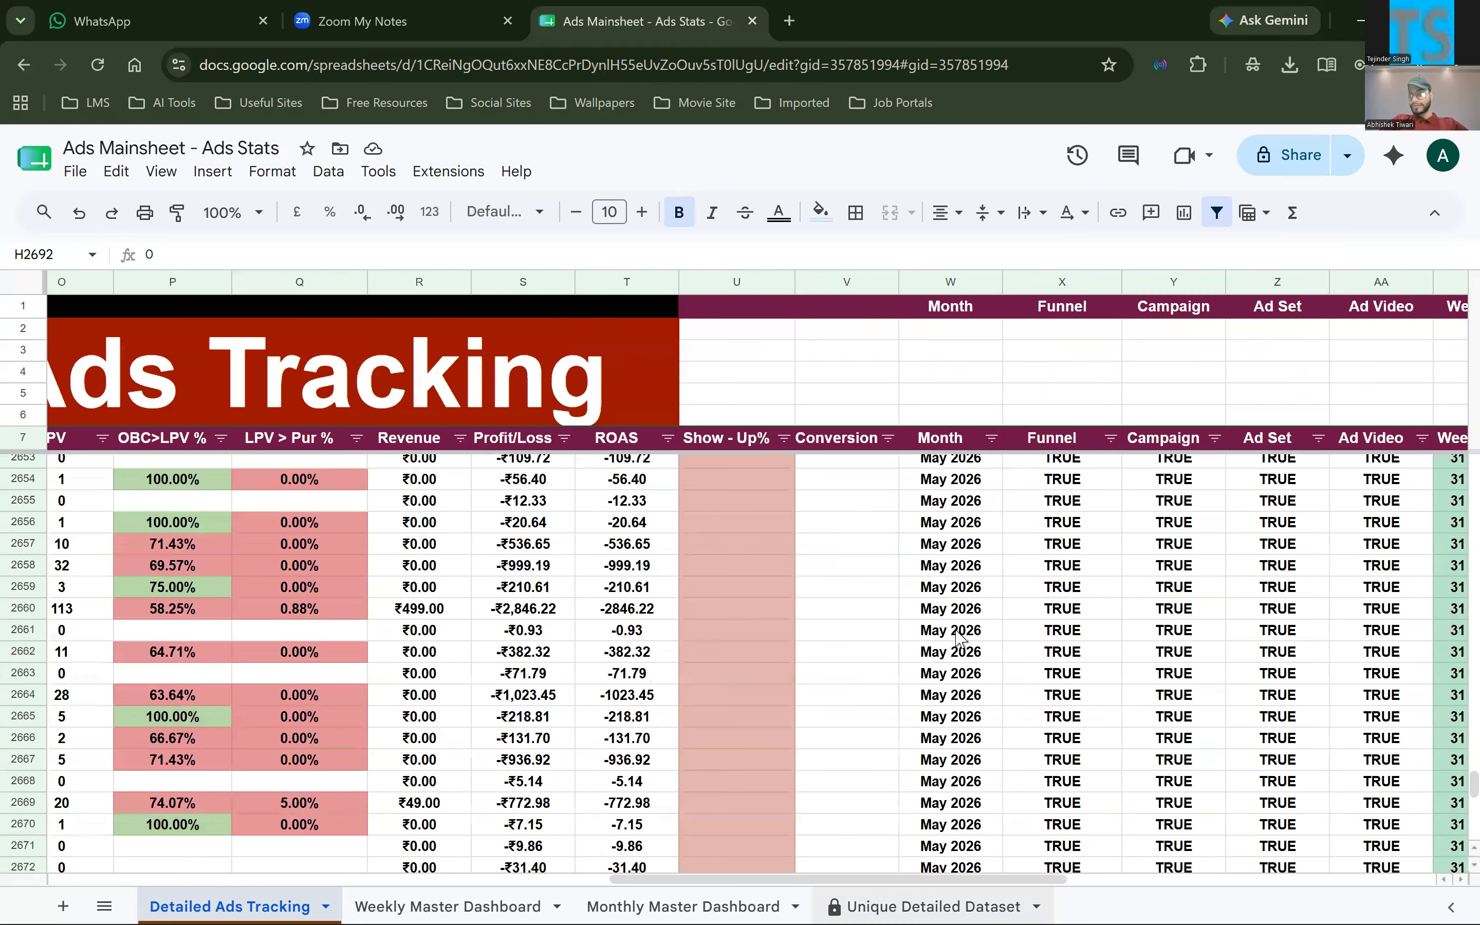
scroll(932, 641, up, 20)
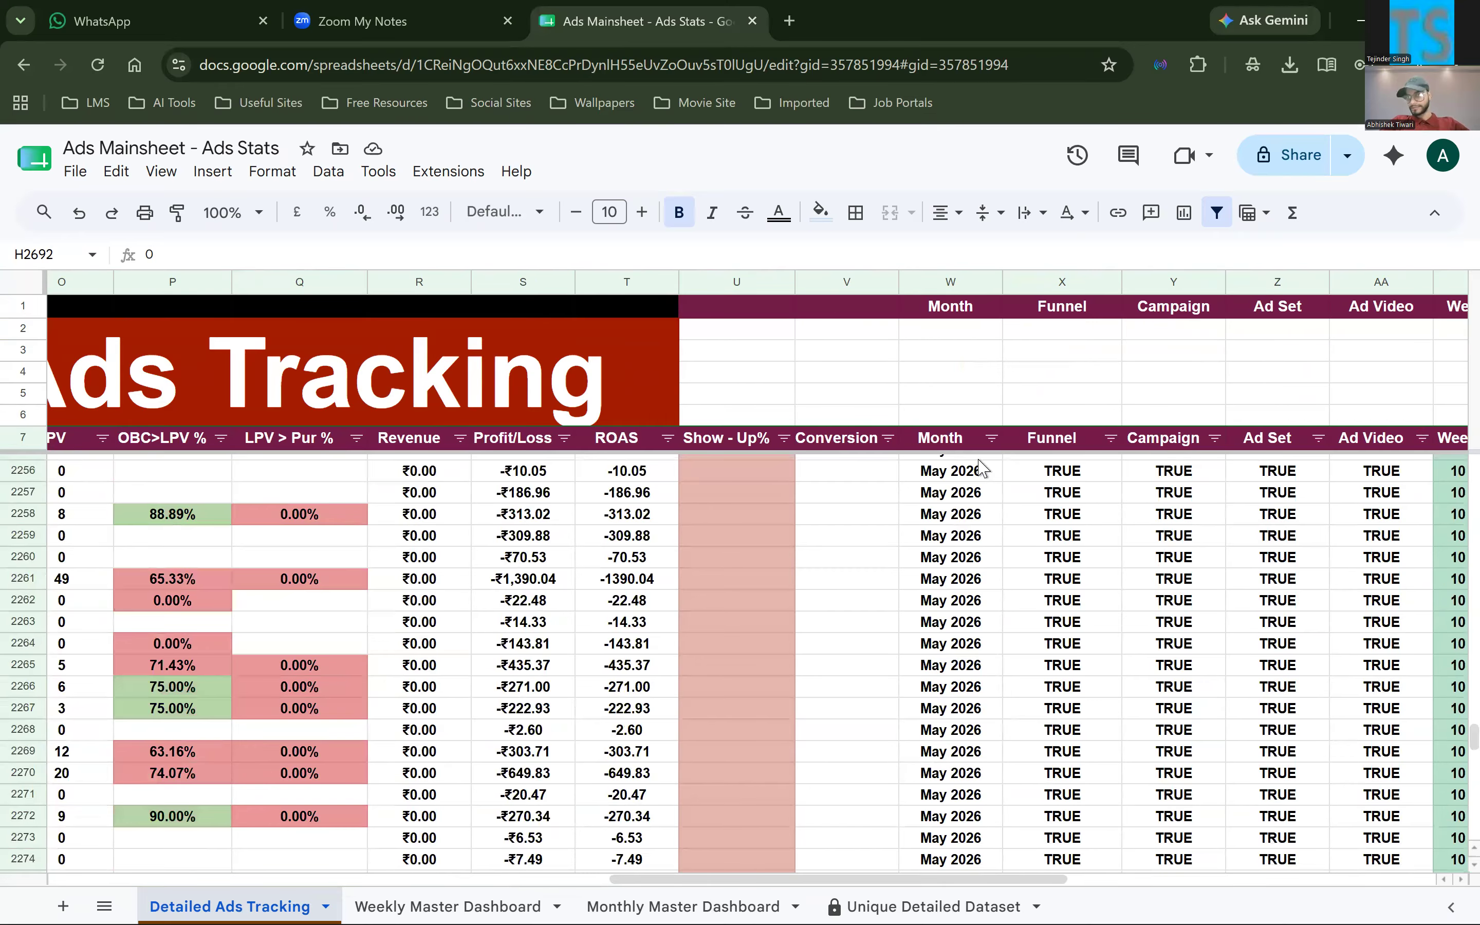
scroll(979, 460, up, 15)
key(ctrl+Up)
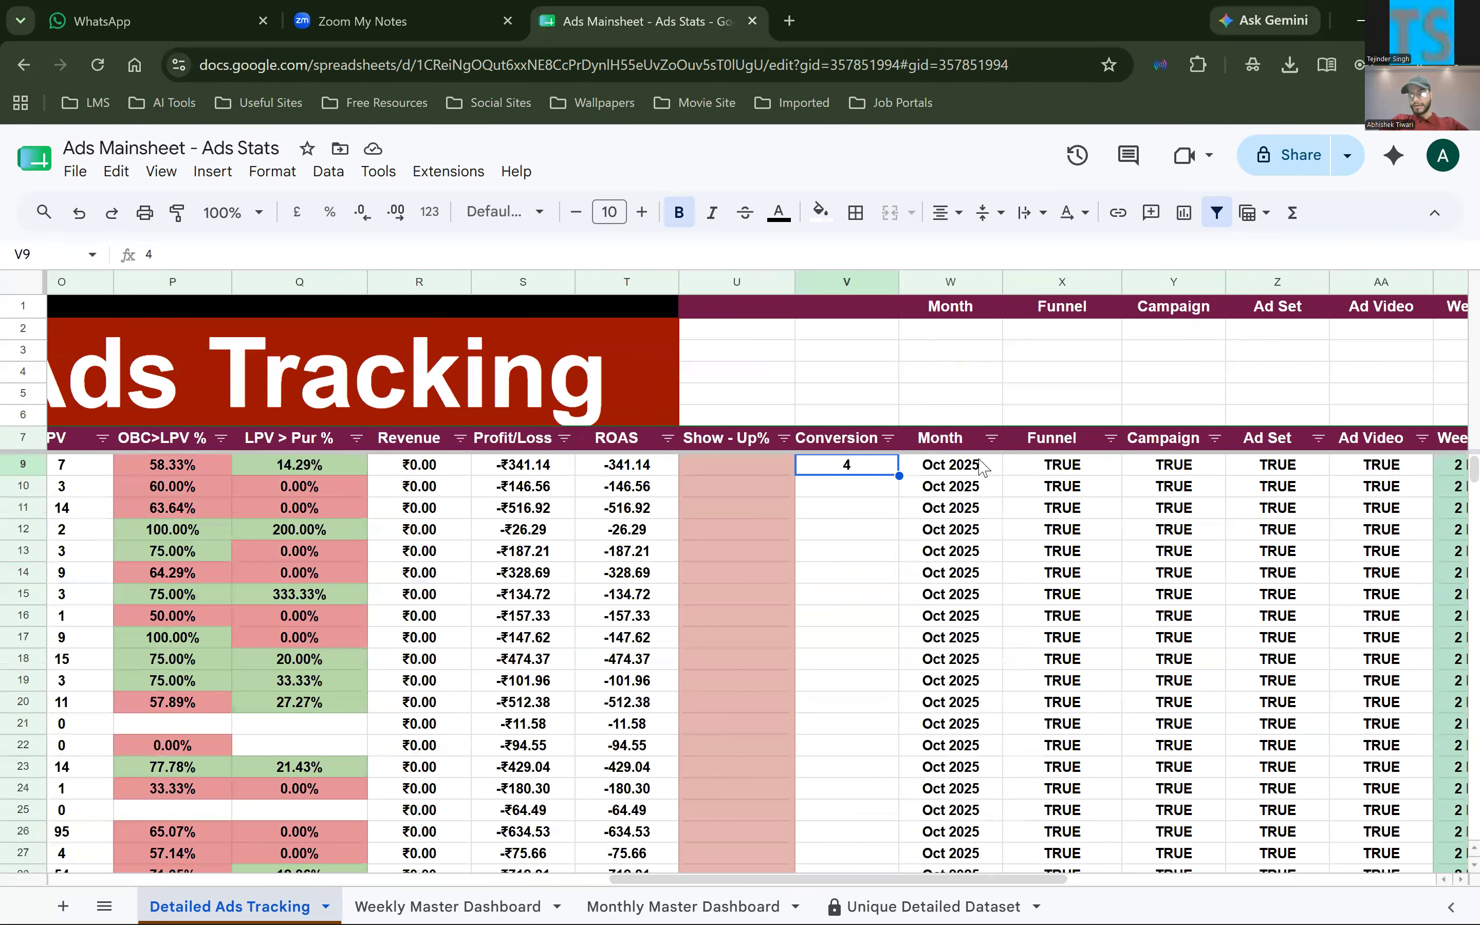
double_click(940, 474)
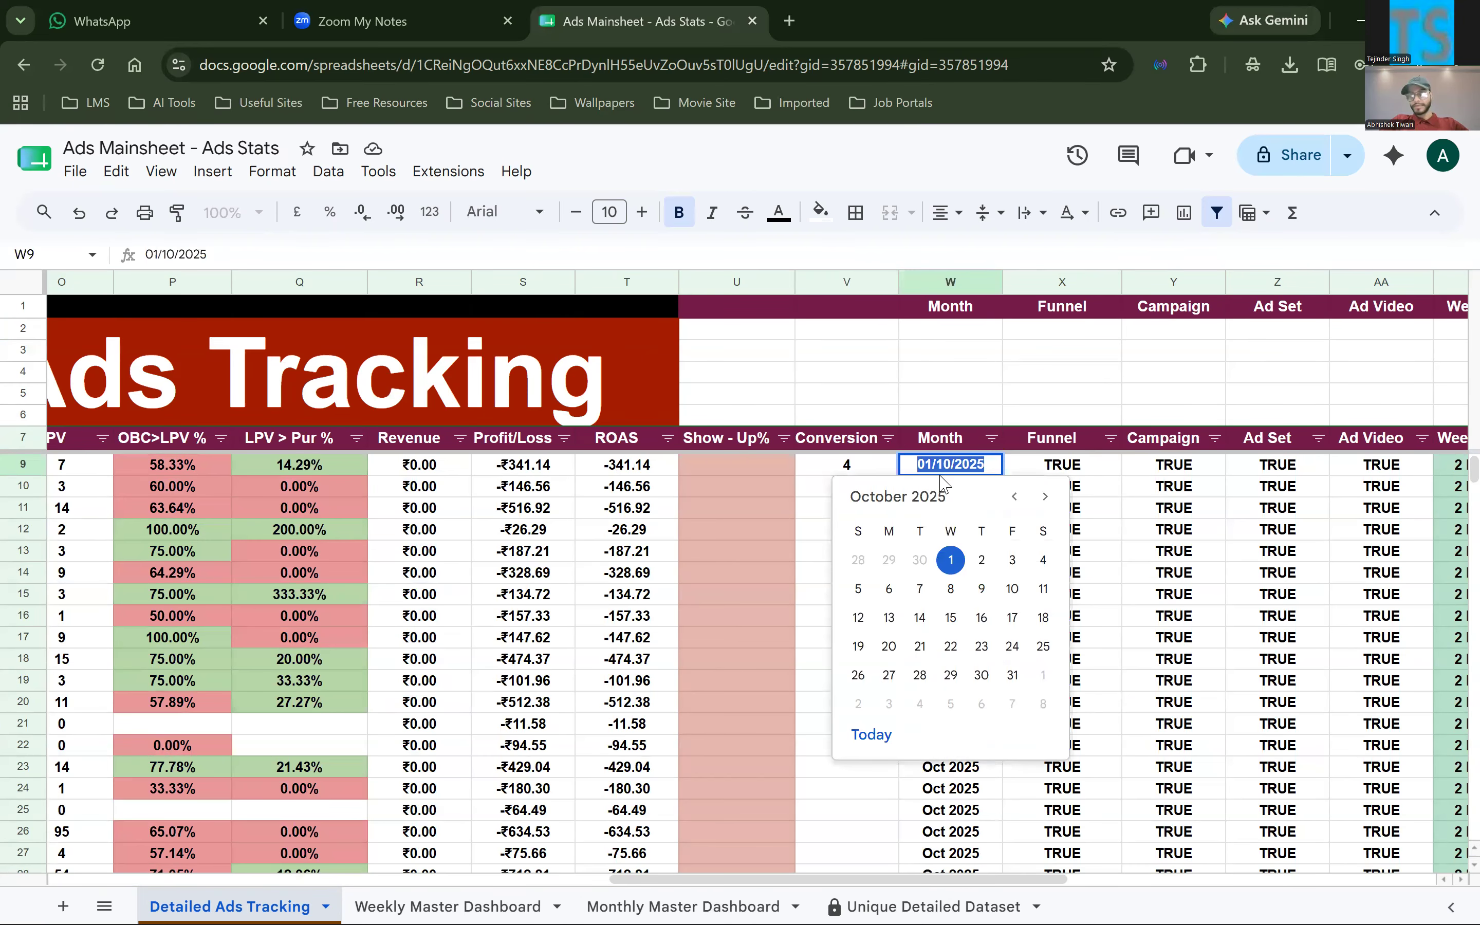
click(750, 530)
key(ctrl+z)
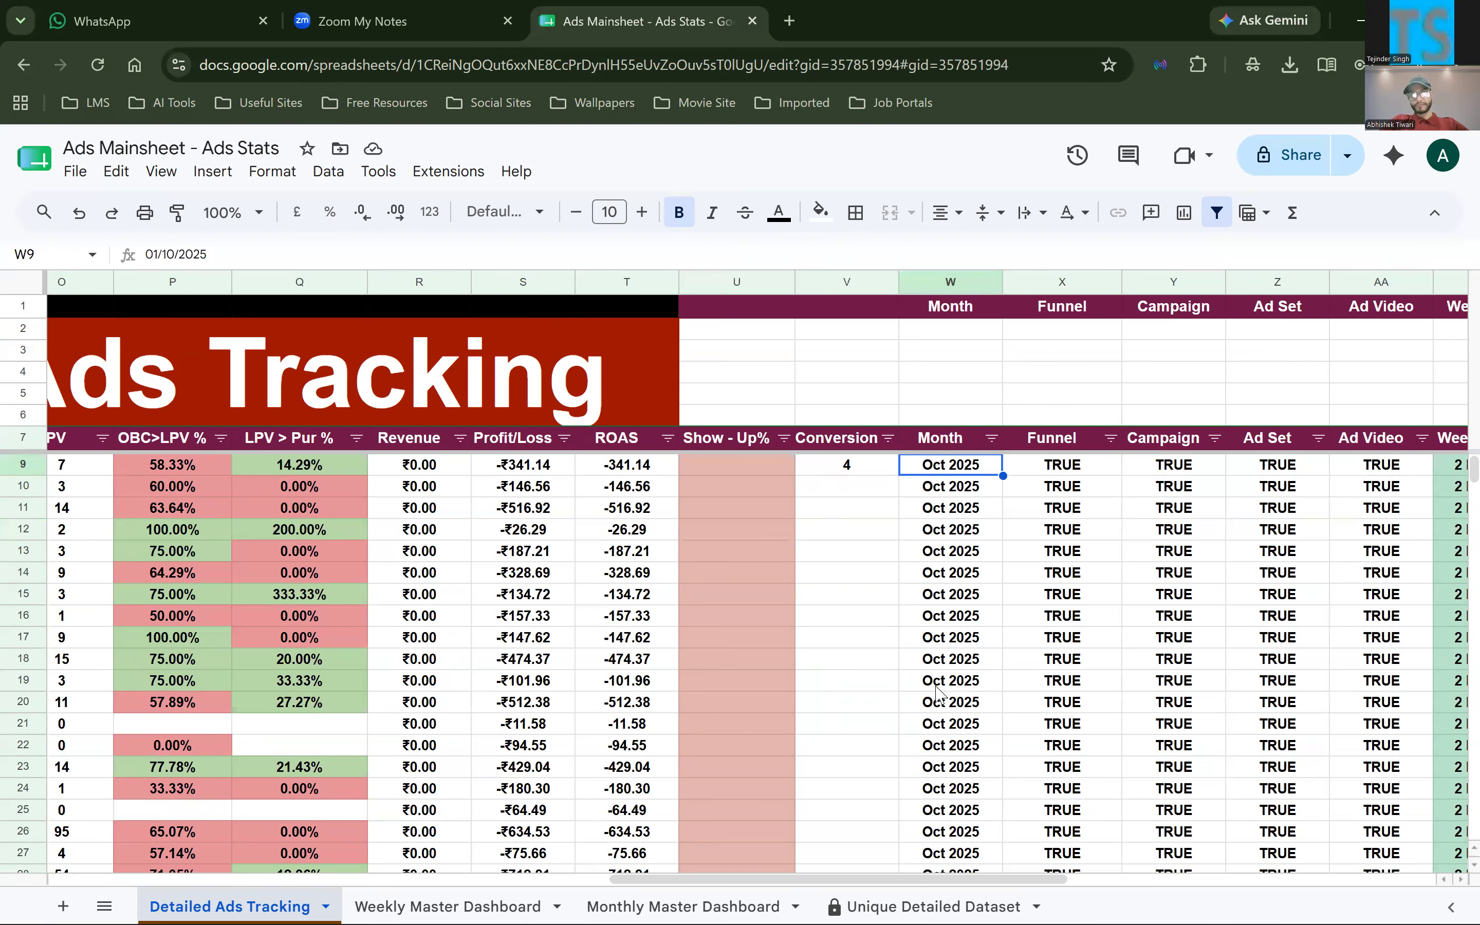
Check the full dates behind the Month entries in W19 and W66, and return to the Month header in W7
click(936, 686)
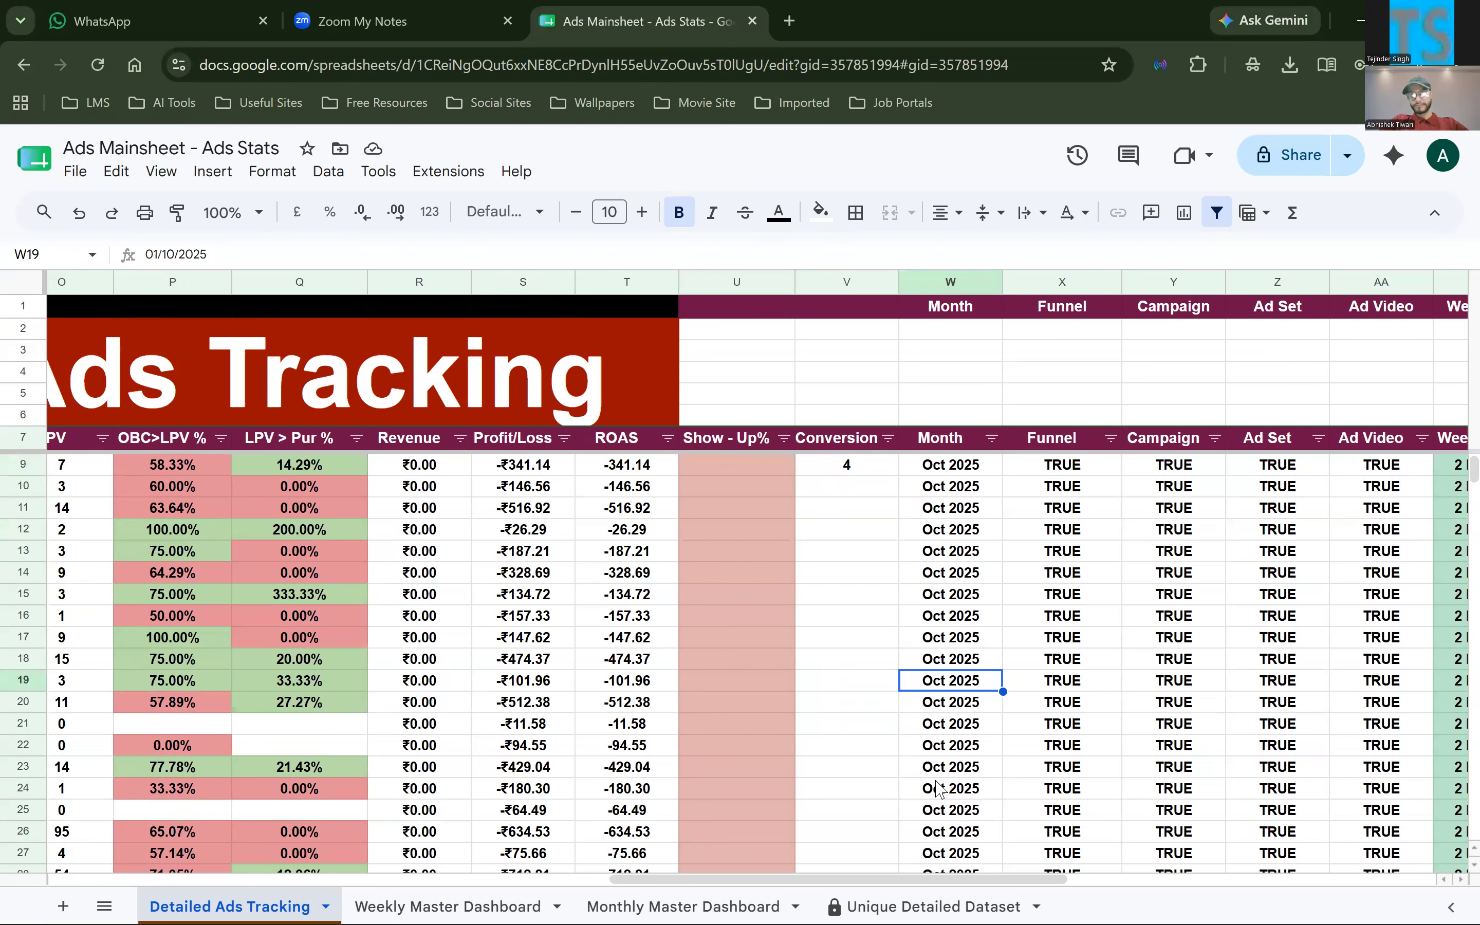
scroll(940, 789, down, 4)
scroll(937, 783, down, 10)
click(938, 781)
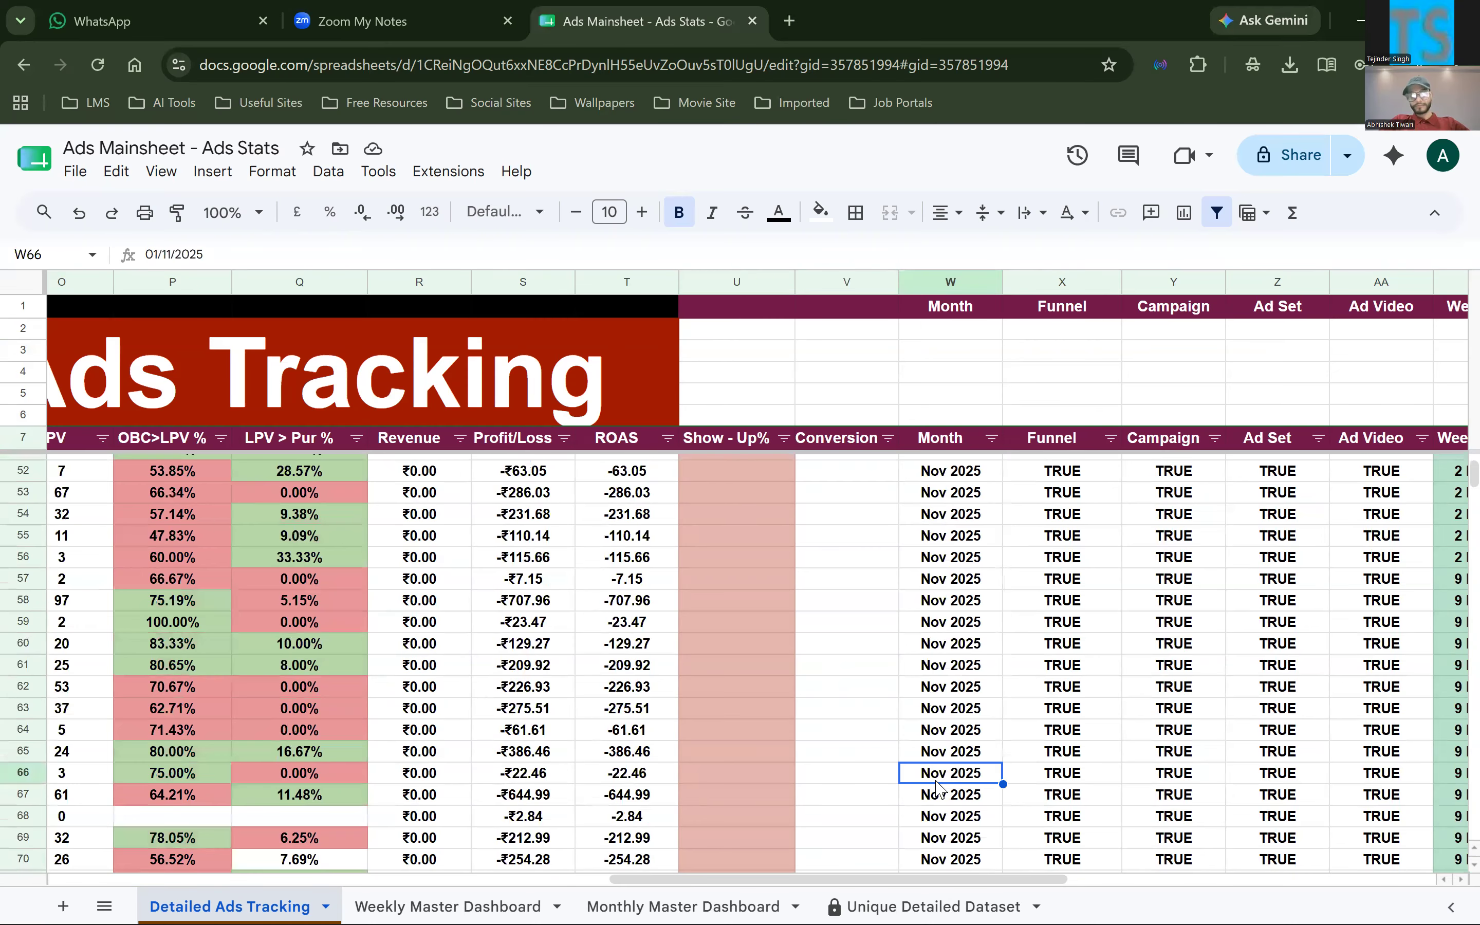
key(ctrl+Down)
key(ctrl+Up)
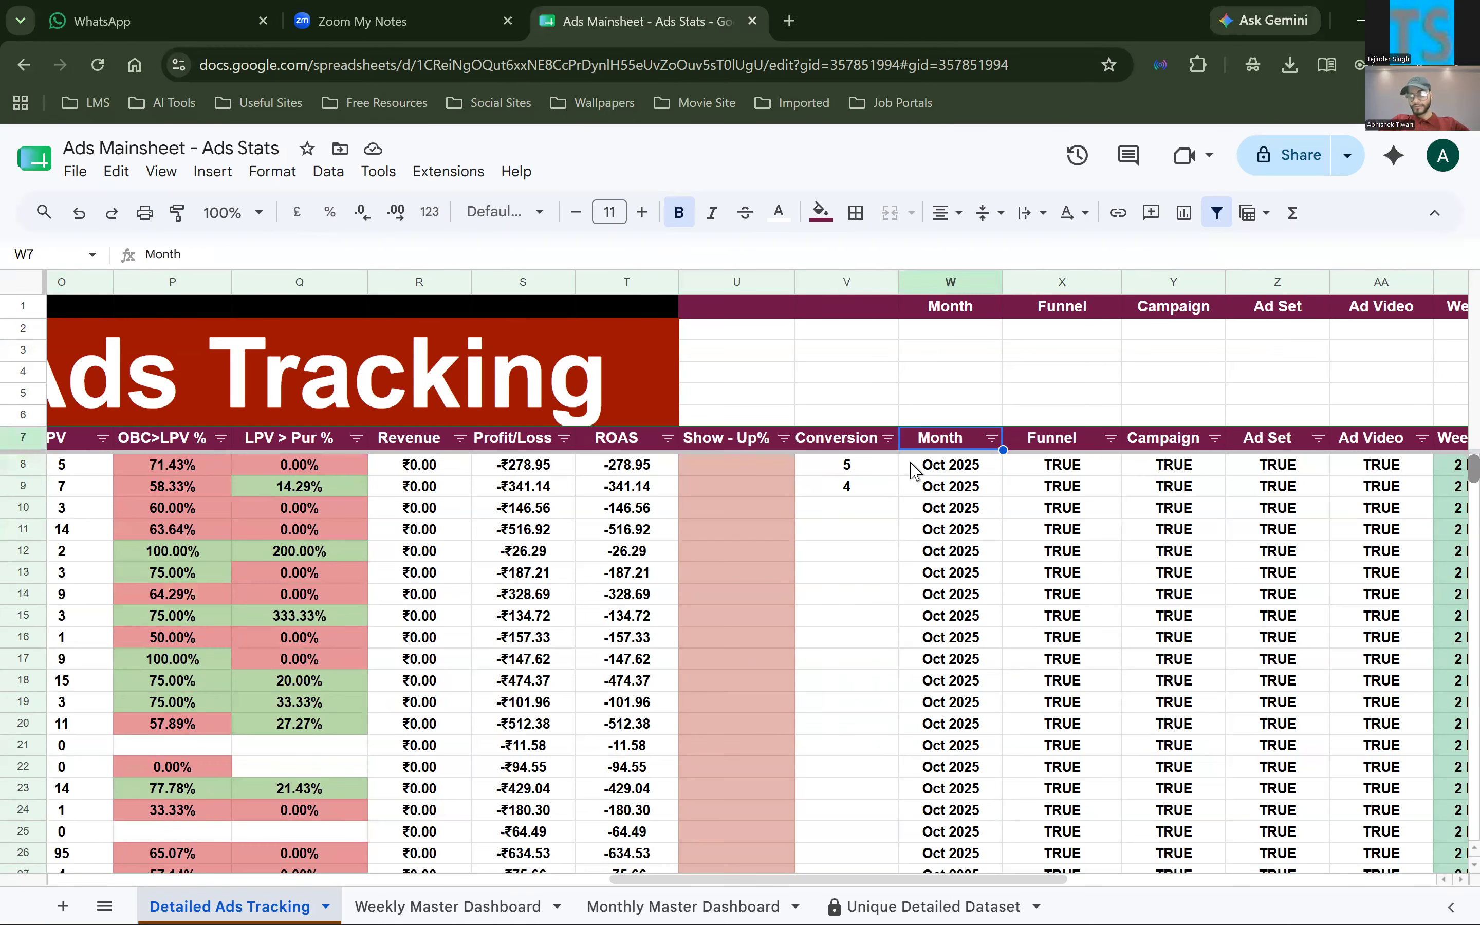
View the ARRAYFORMULA in W8 that fills the Month column
click(915, 471)
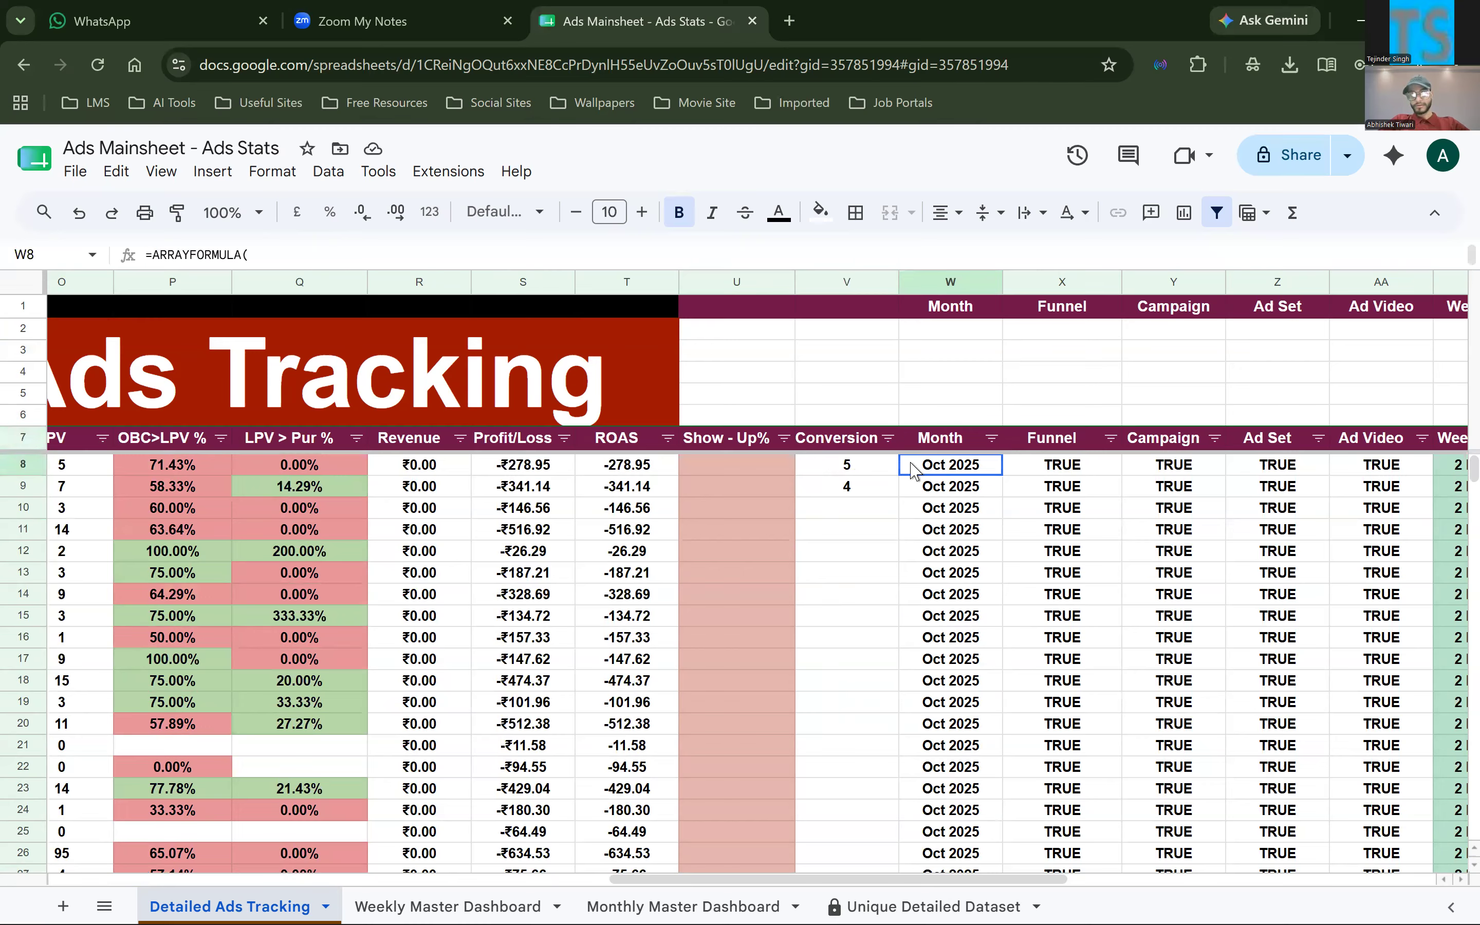
key(Return)
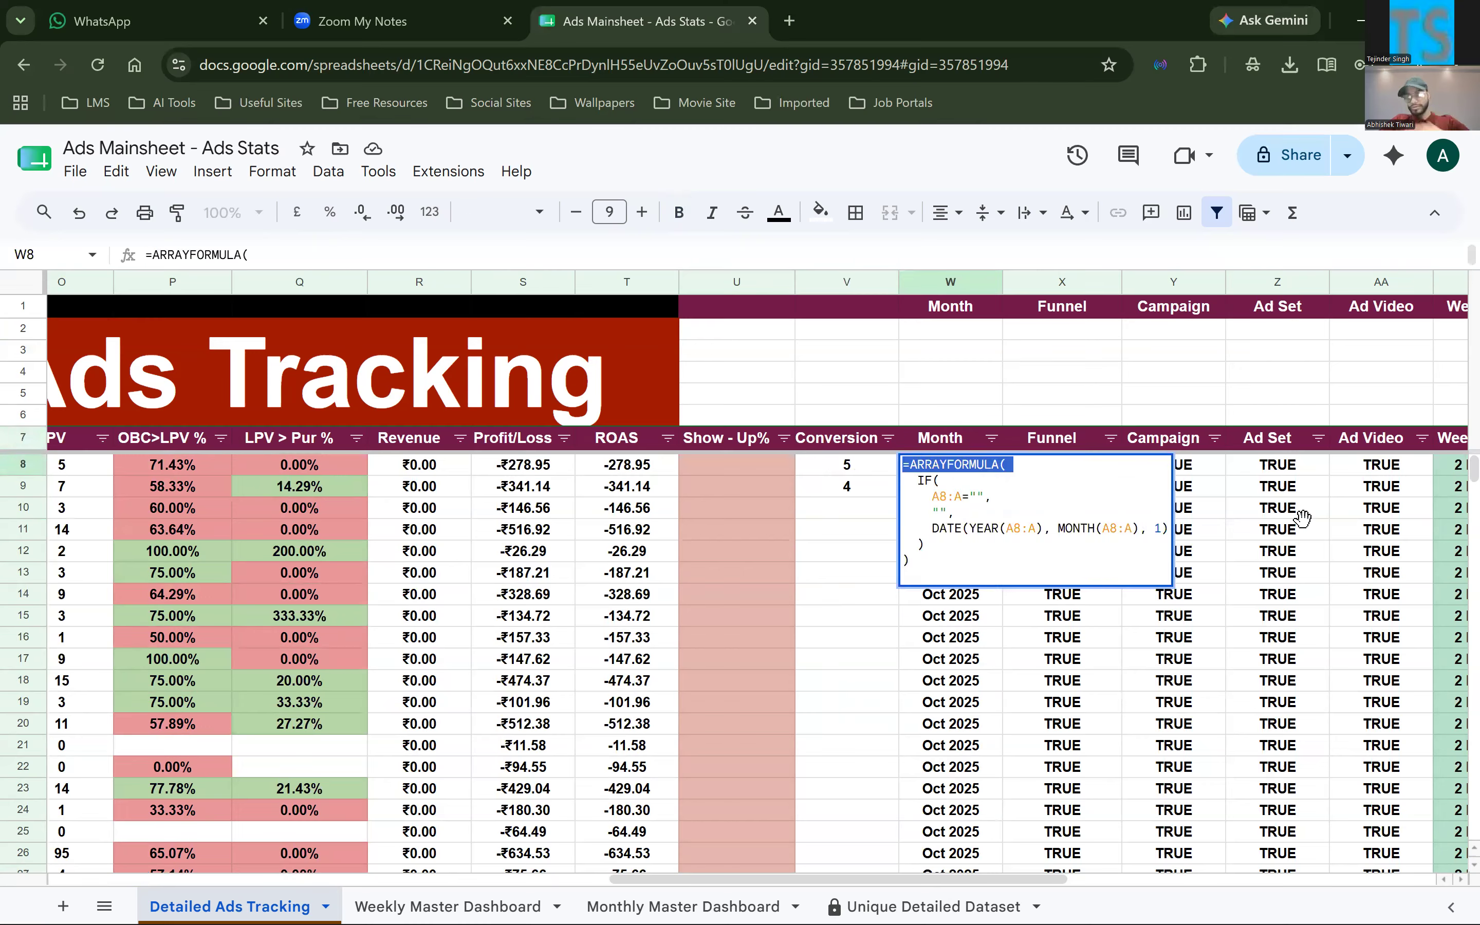
click(1305, 530)
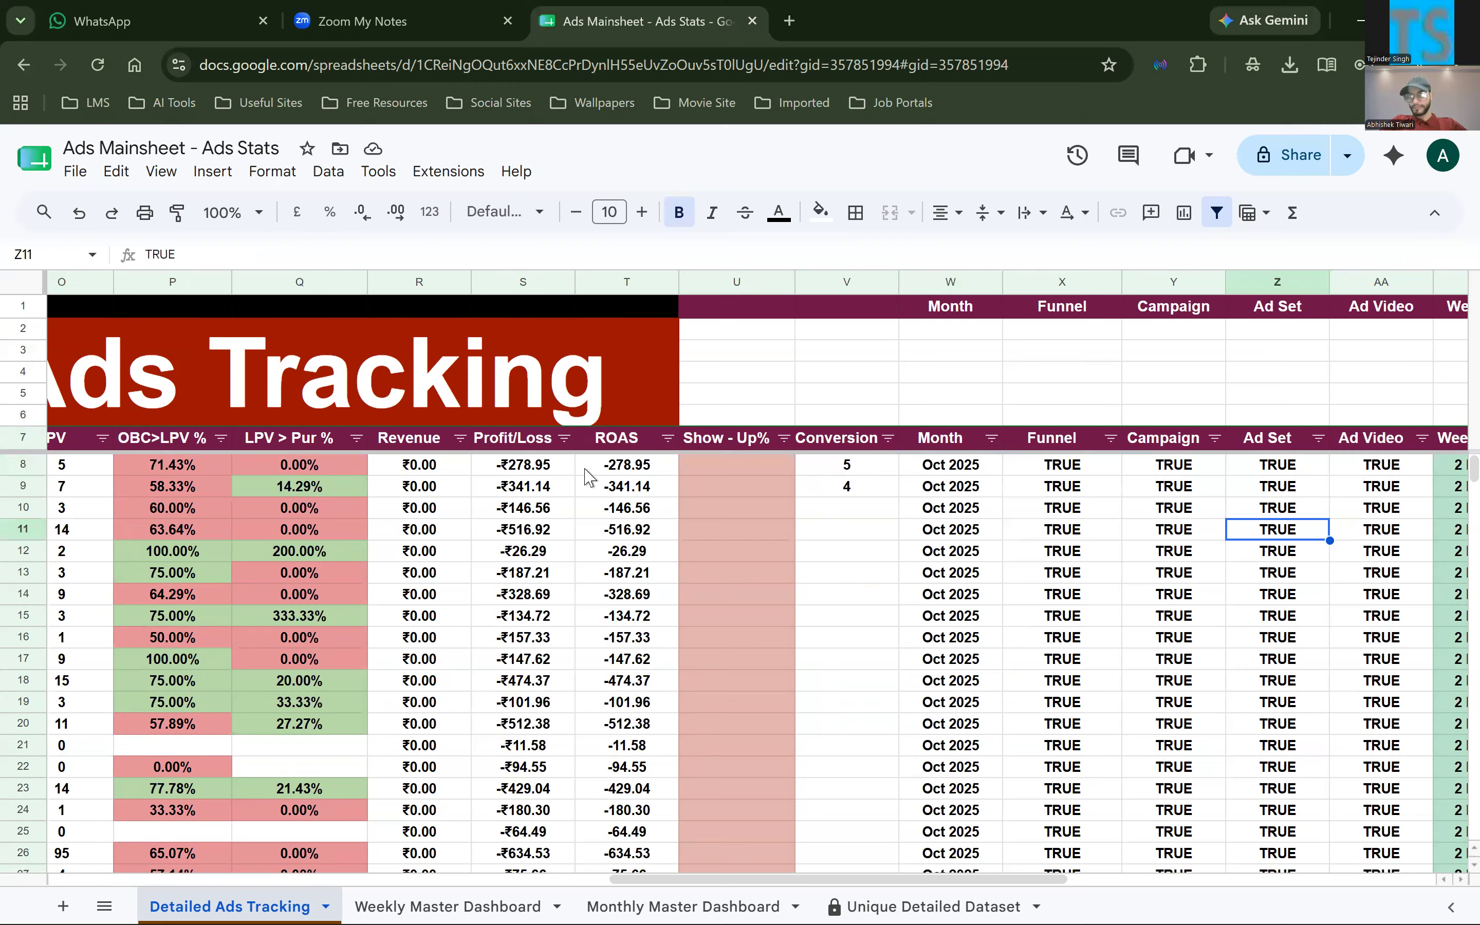
Highlight the helper column cells W8:AF9, from Month to the second Ad Video column
scroll(1446, 486, right, 4)
drag(575, 465, 1448, 487)
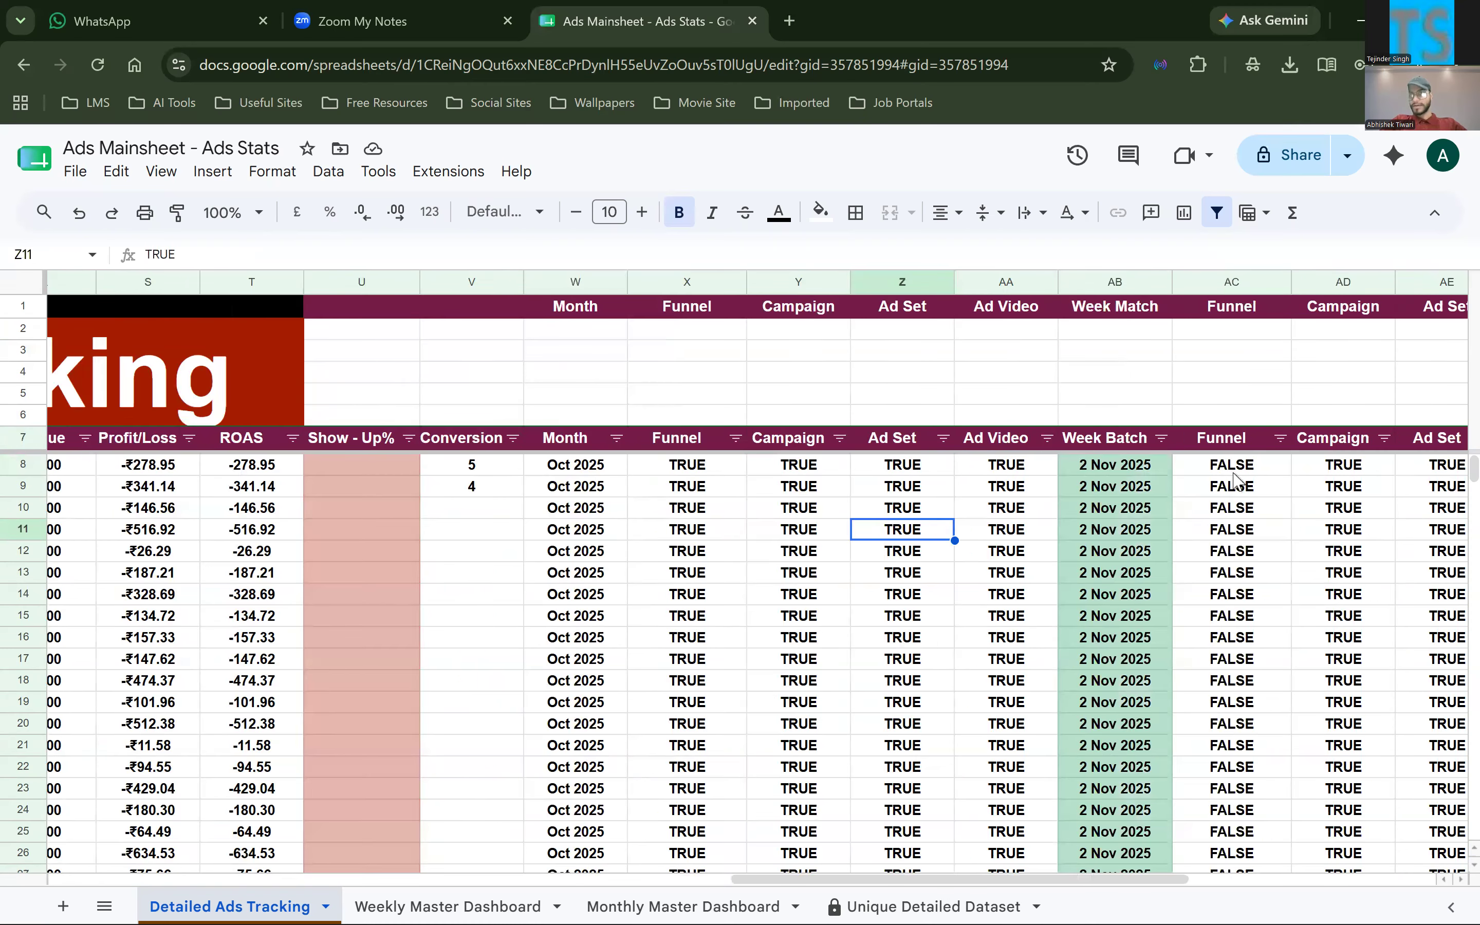
key(shift+Right)
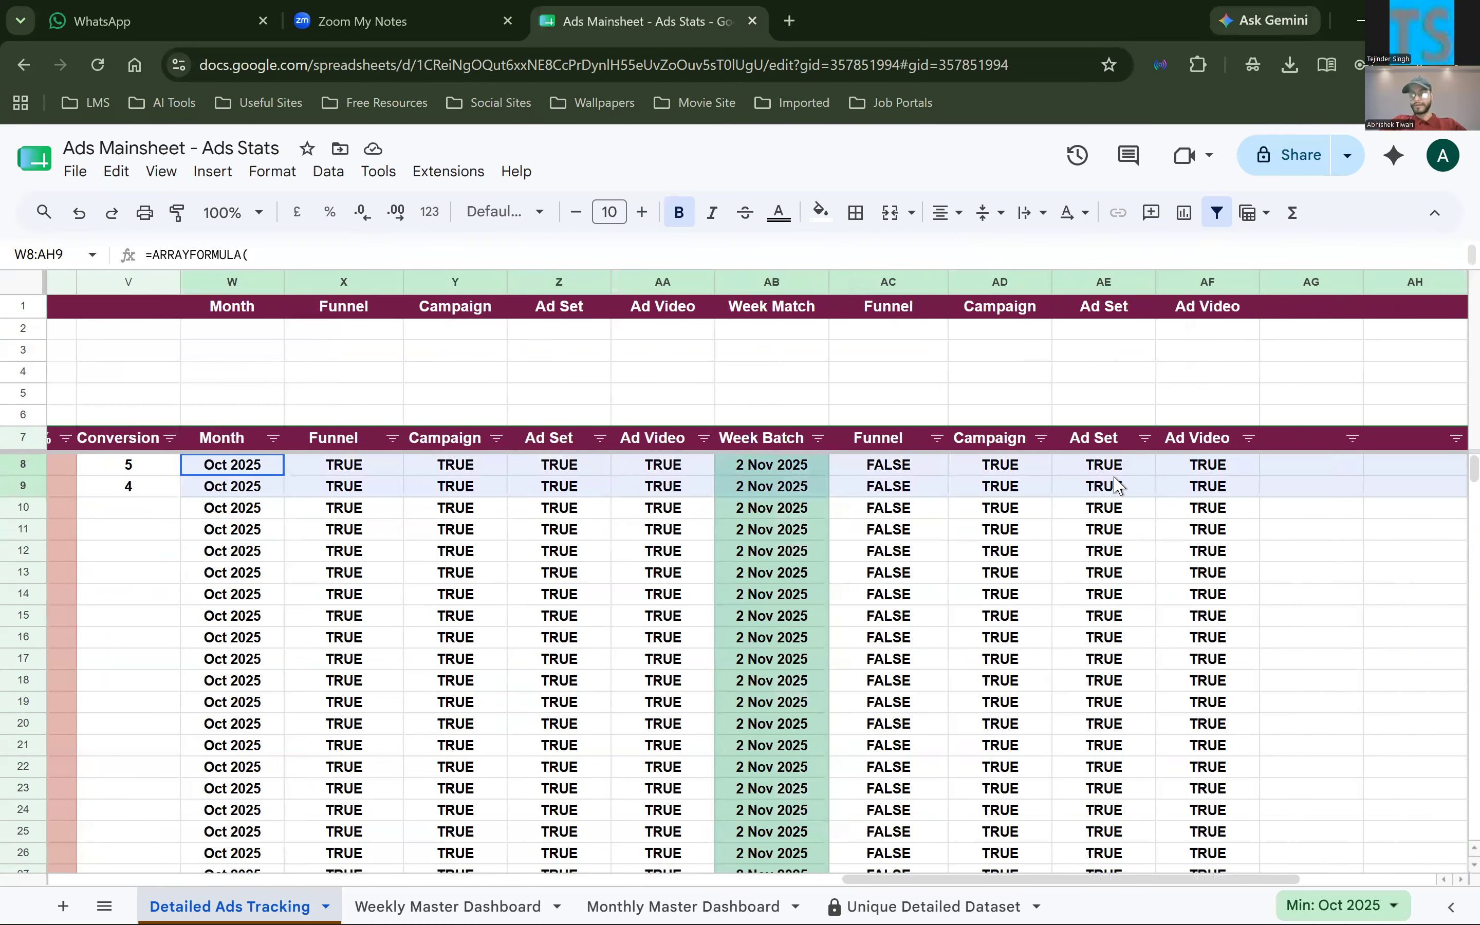
key(shift+Left)
key(shift+Left)
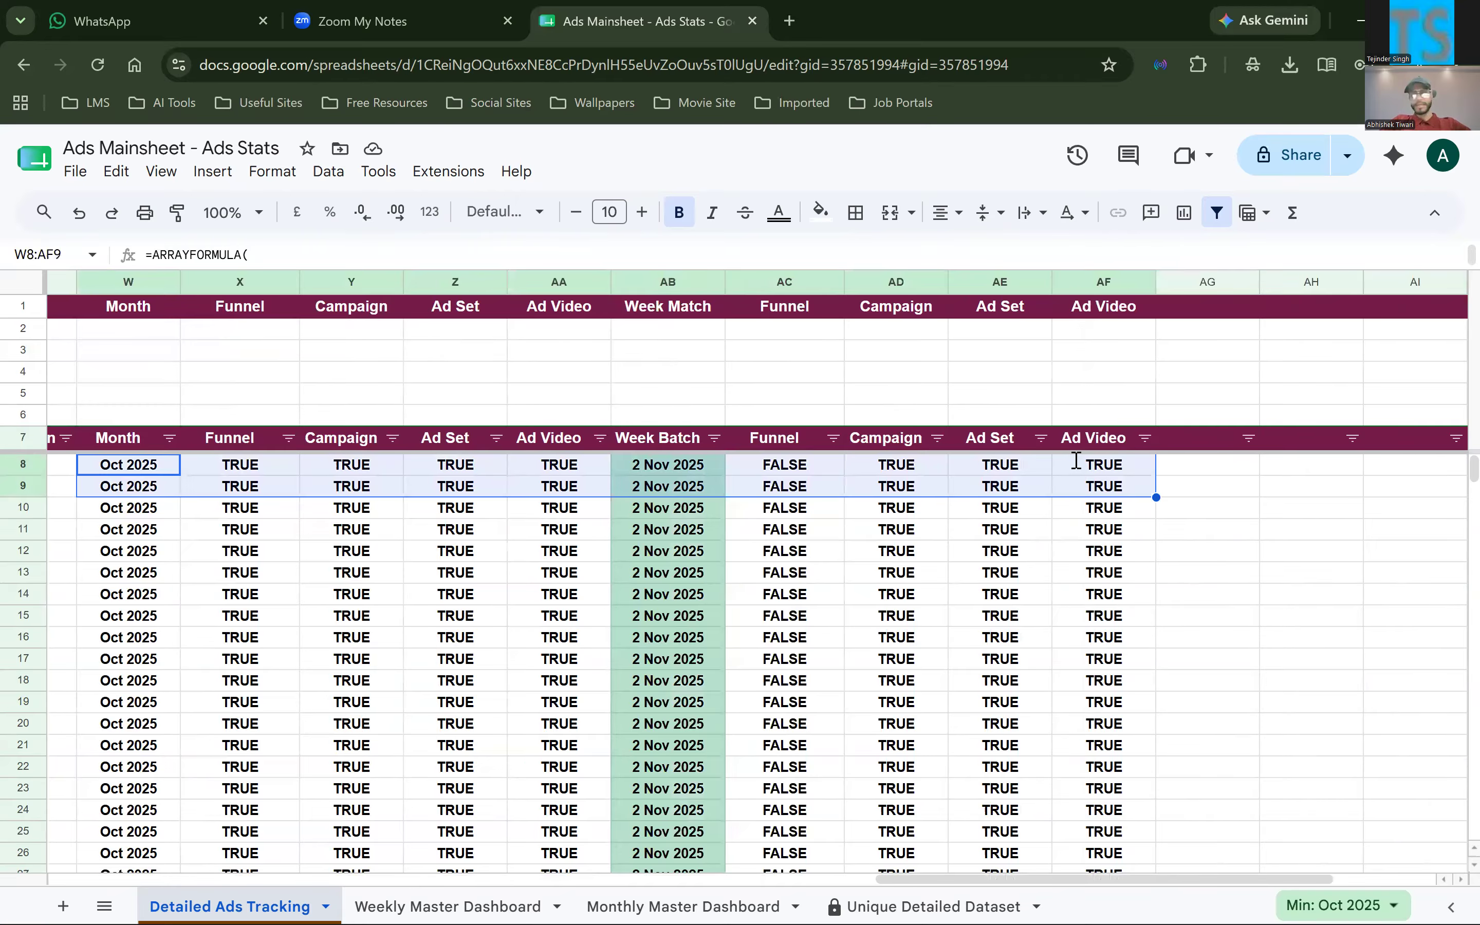
Go back to the Month column and review the ARRAYFORMULA in W8
scroll(1077, 460, left, 5)
double_click(1077, 460)
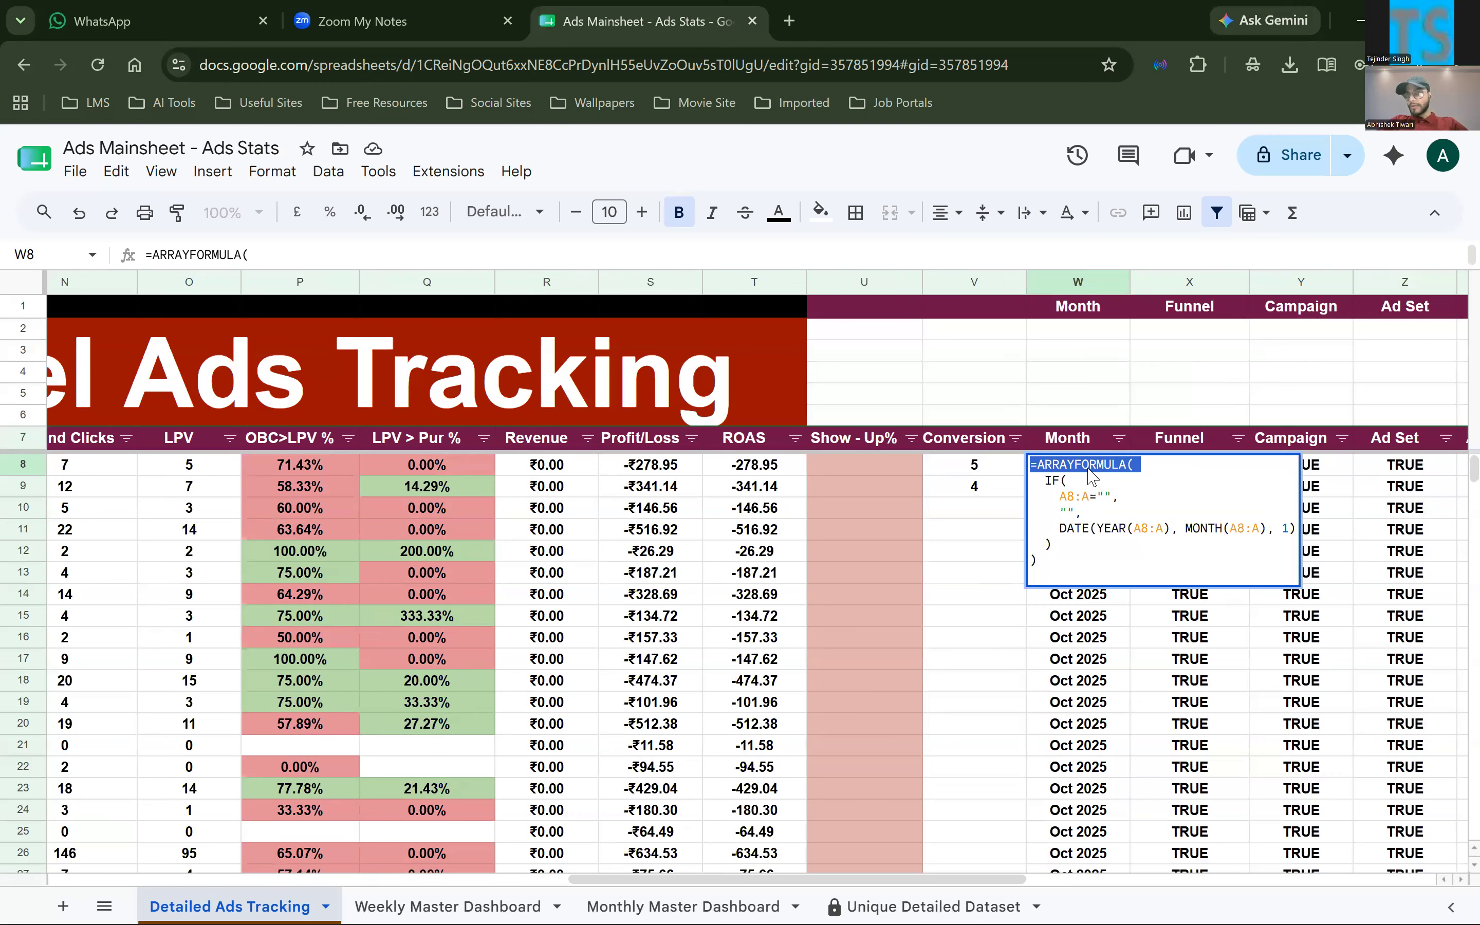
click(976, 552)
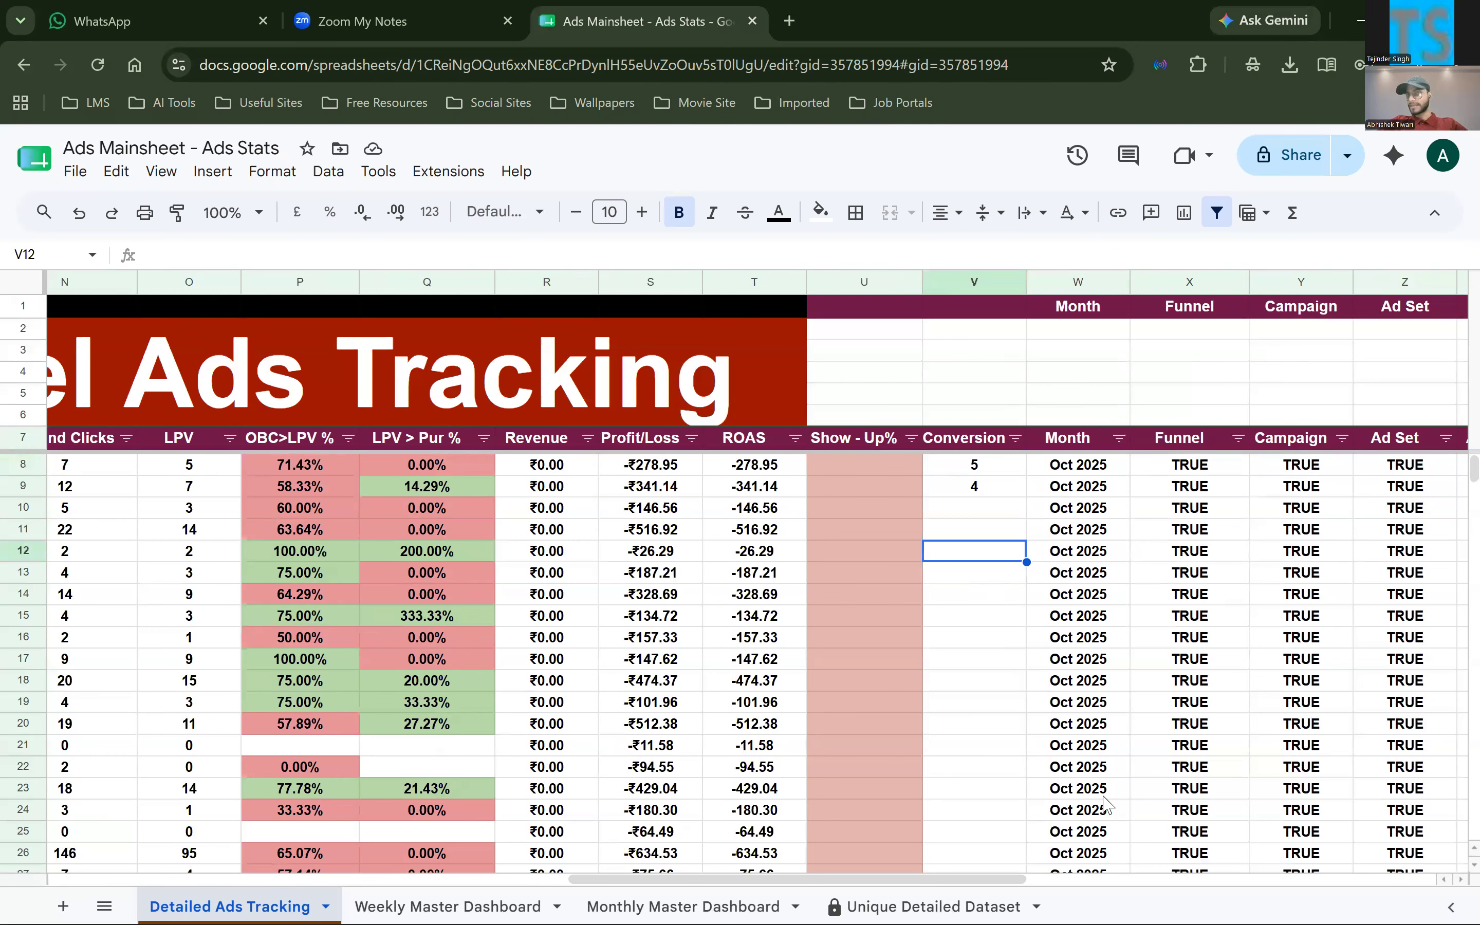
double_click(1081, 468)
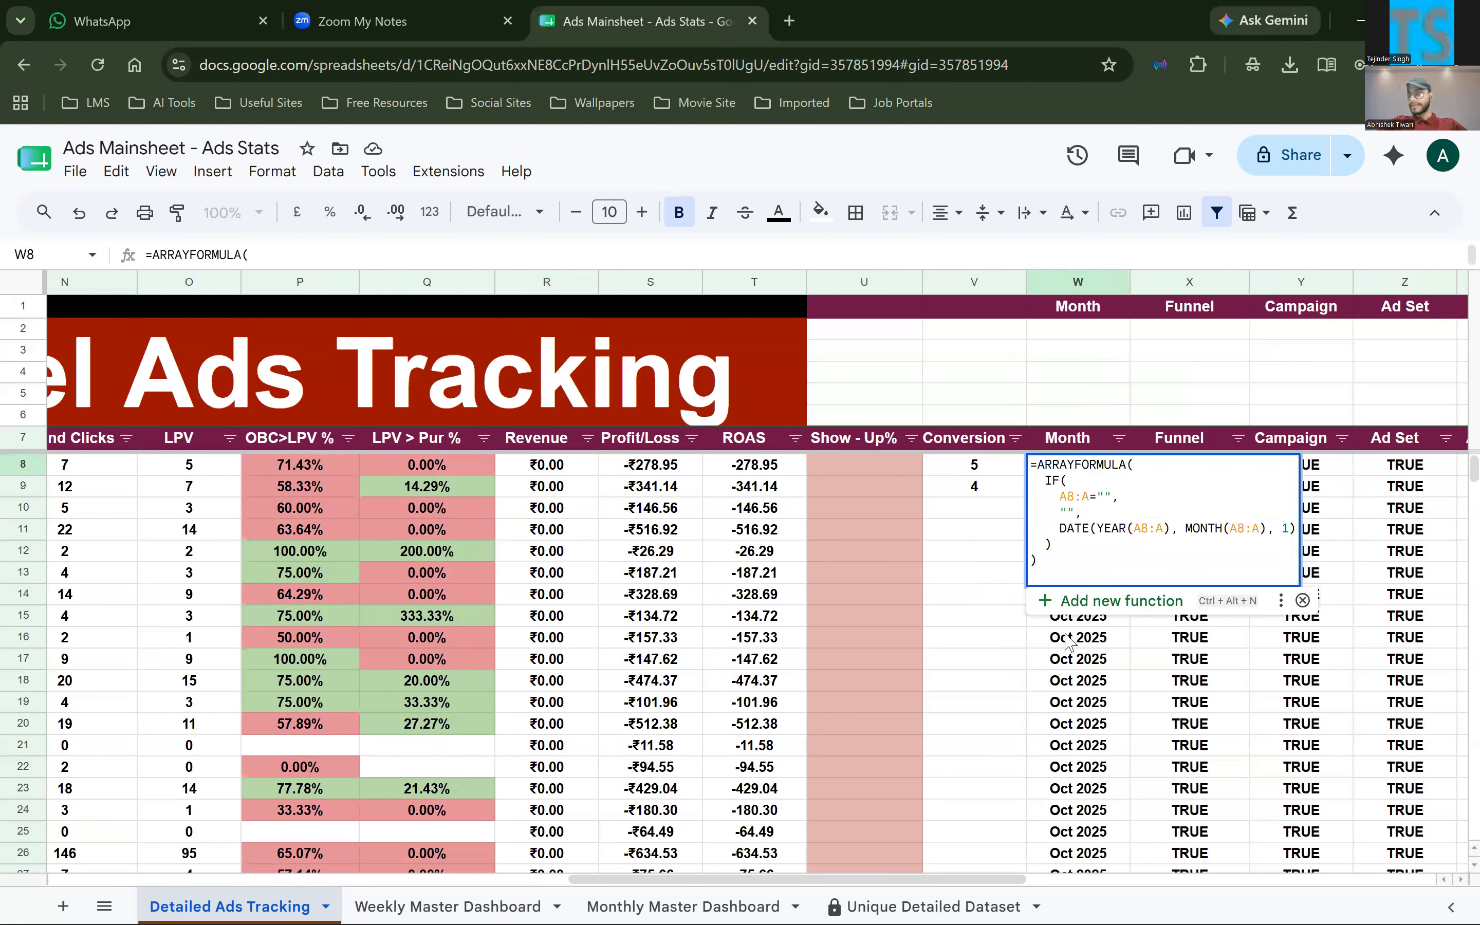
click(974, 594)
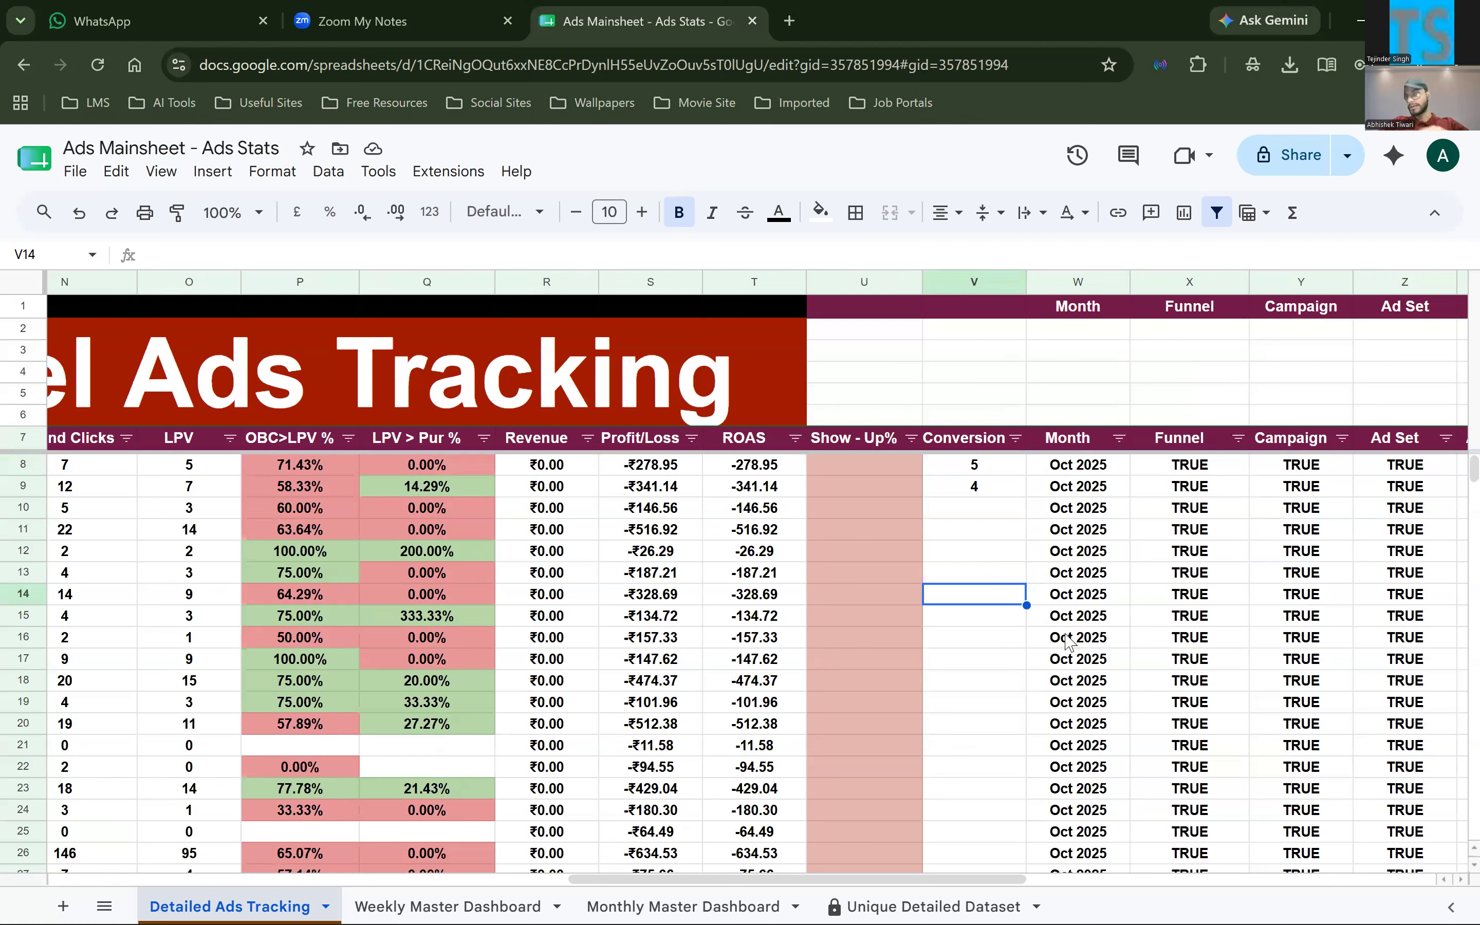
Examine the IF and DATE parts of the W8 formula, highlight its MONTH function, and leave the formula
double_click(1071, 486)
click(1071, 485)
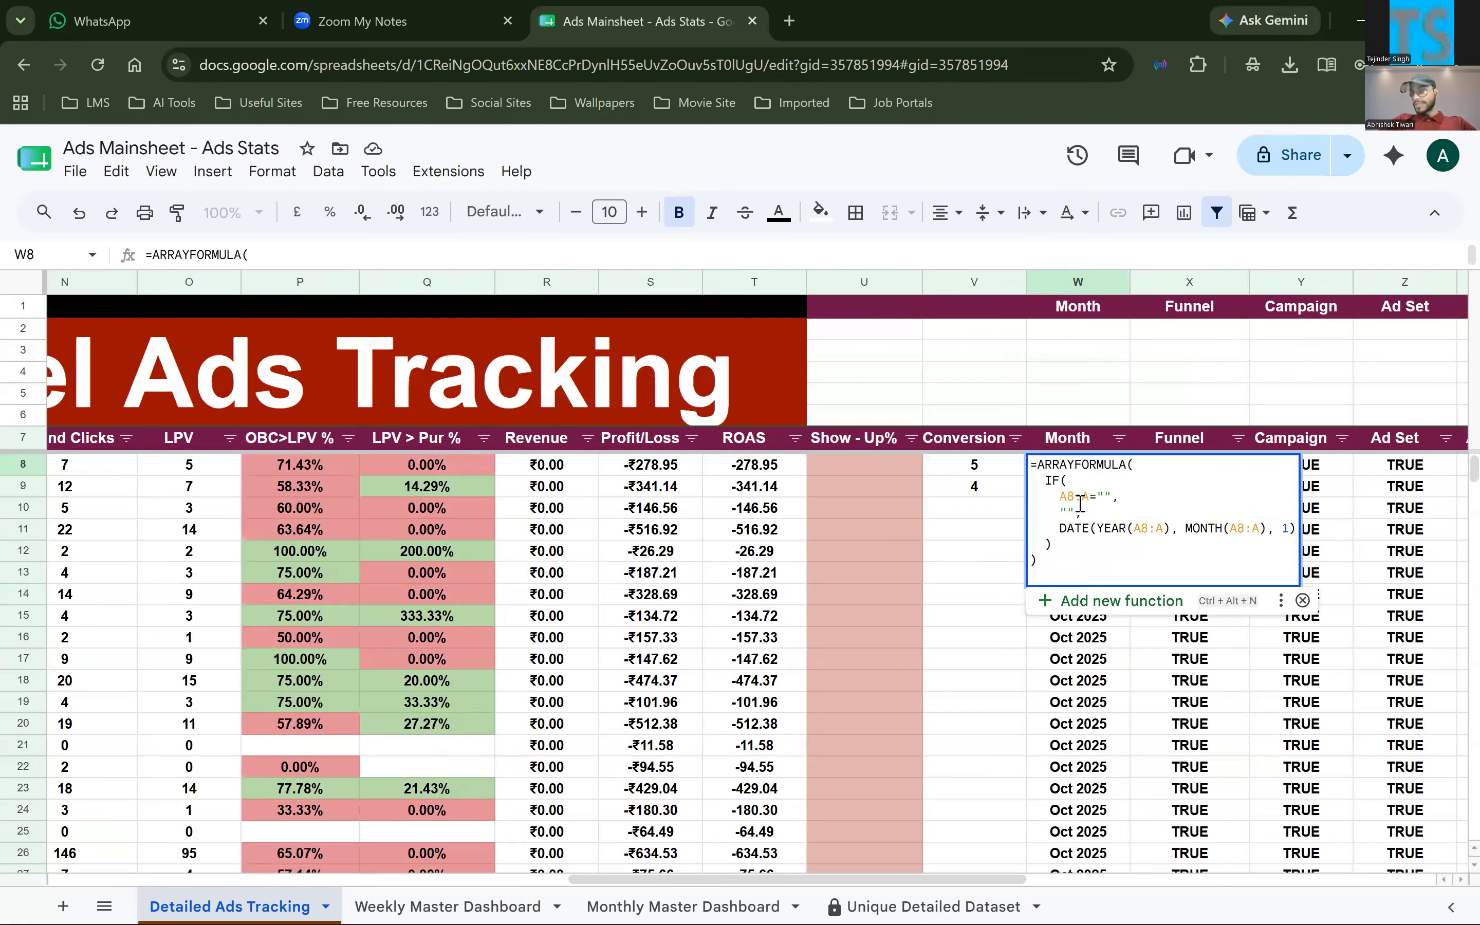
click(1083, 503)
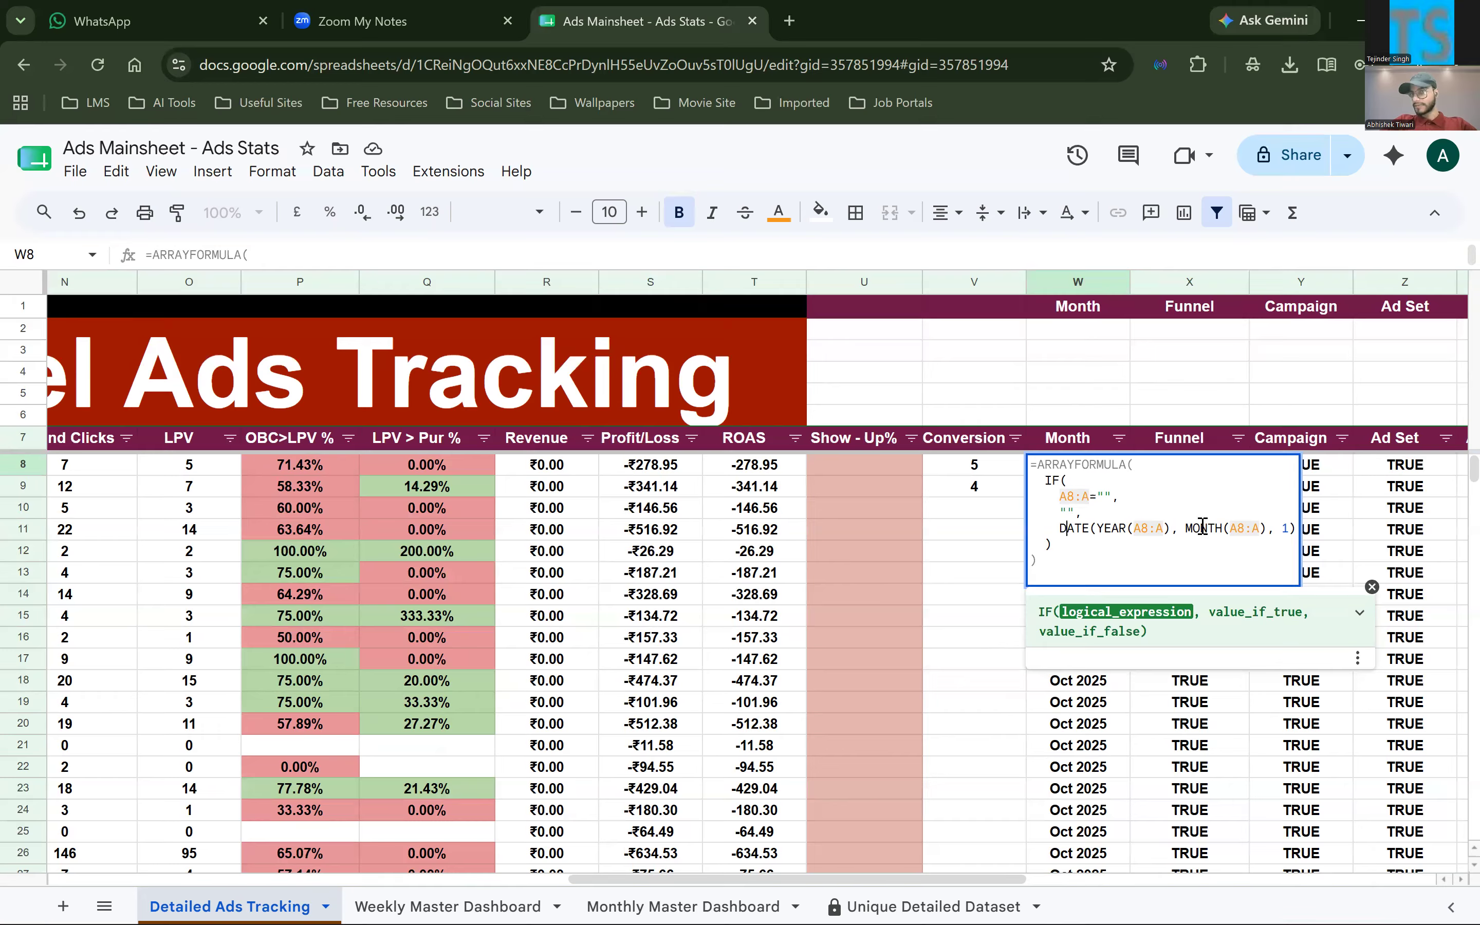
key(shift+Right)
key(shift+Right)
key(shift+Right)
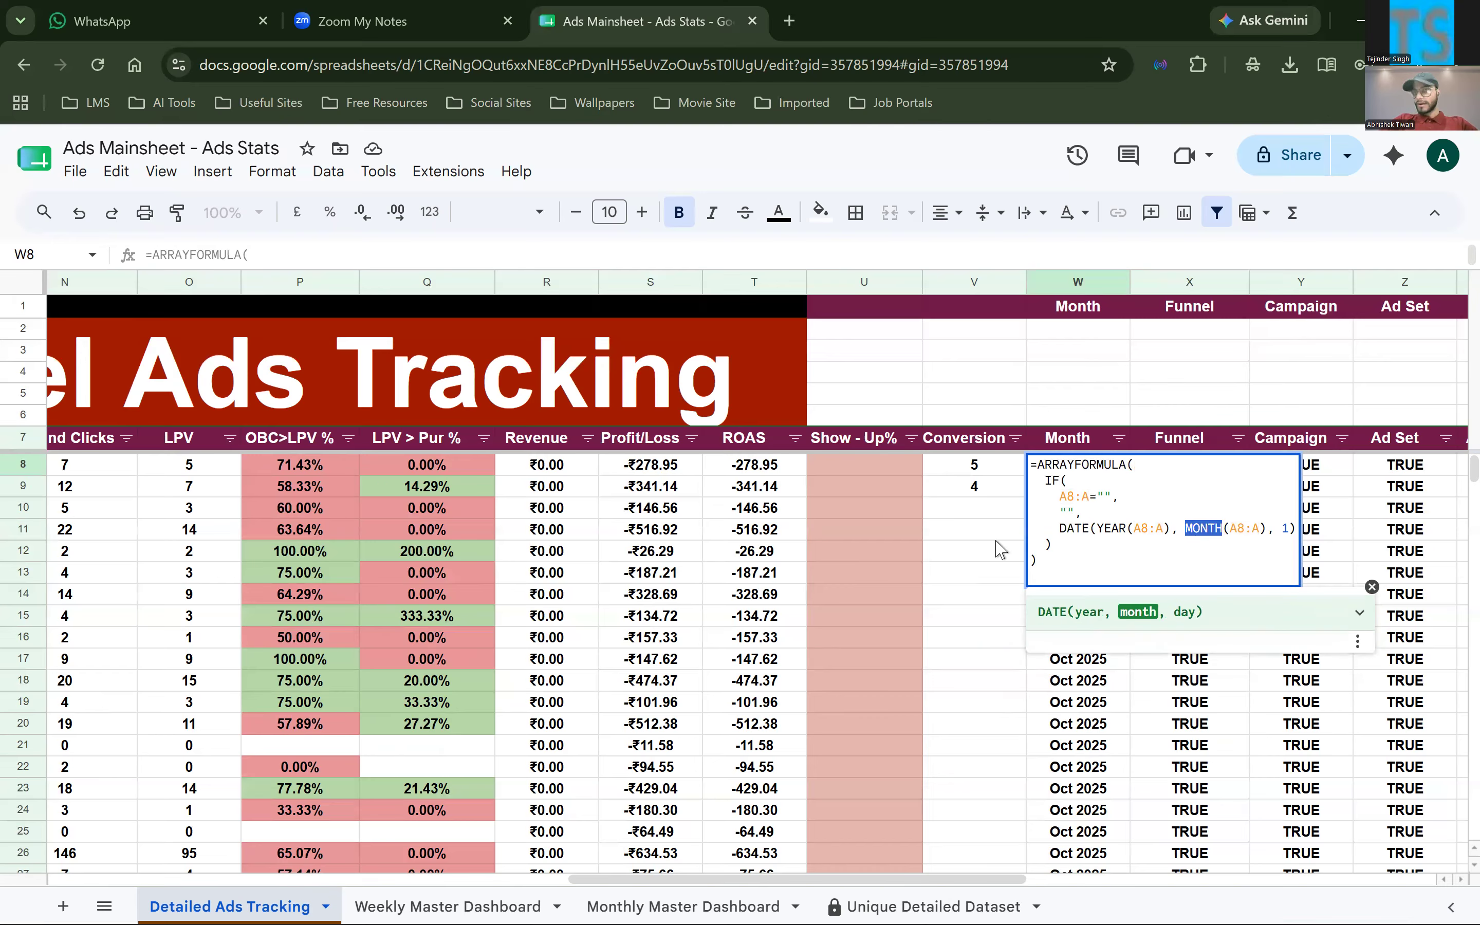
click(997, 538)
key(ctrl+z)
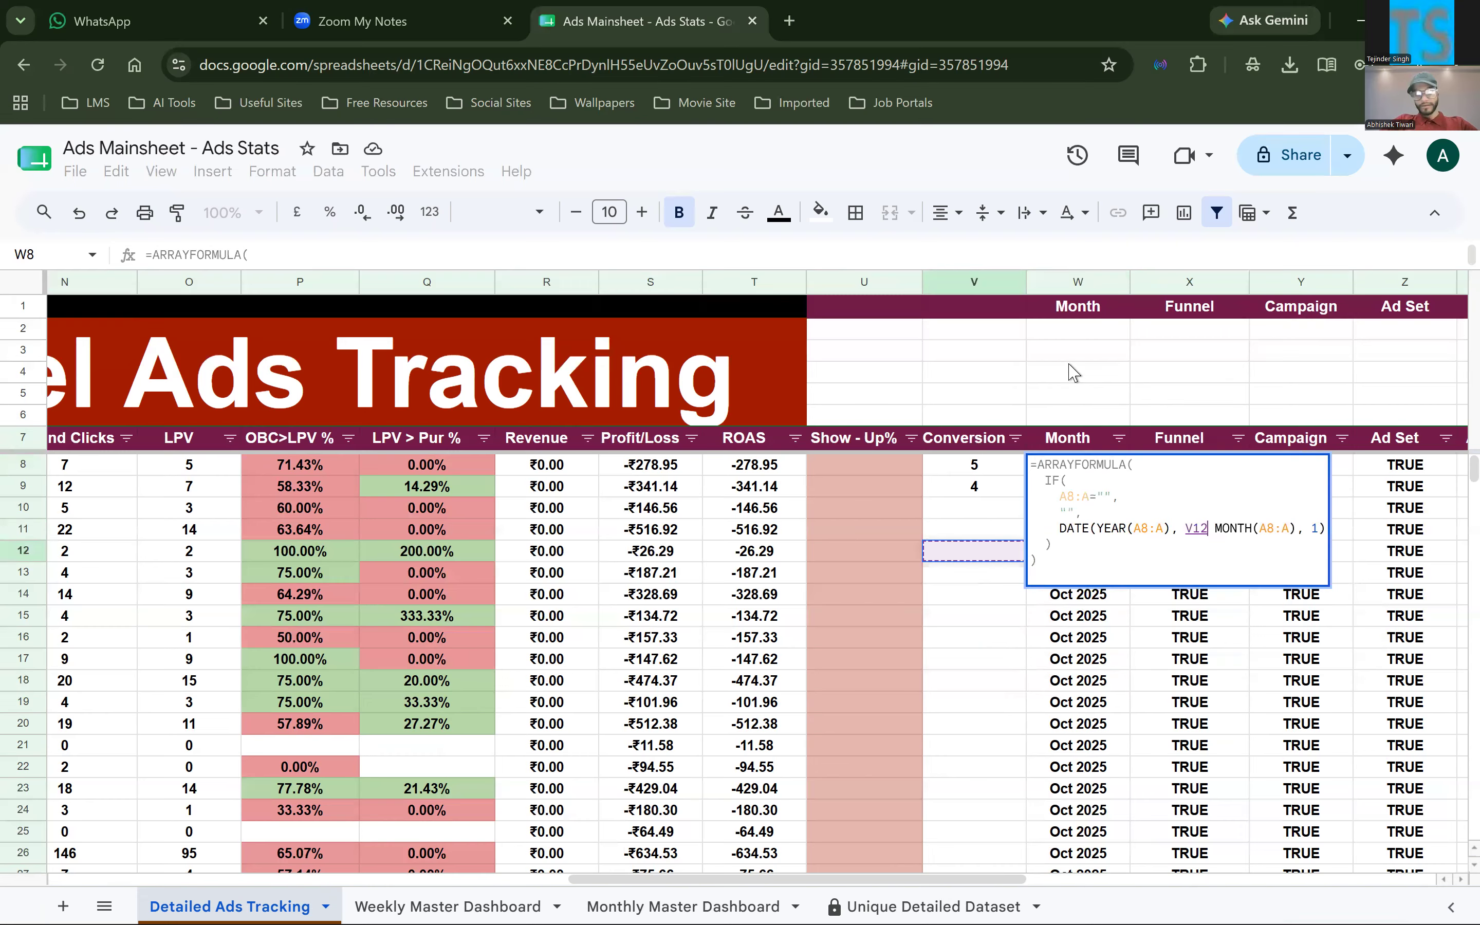
key(Return)
click(1076, 469)
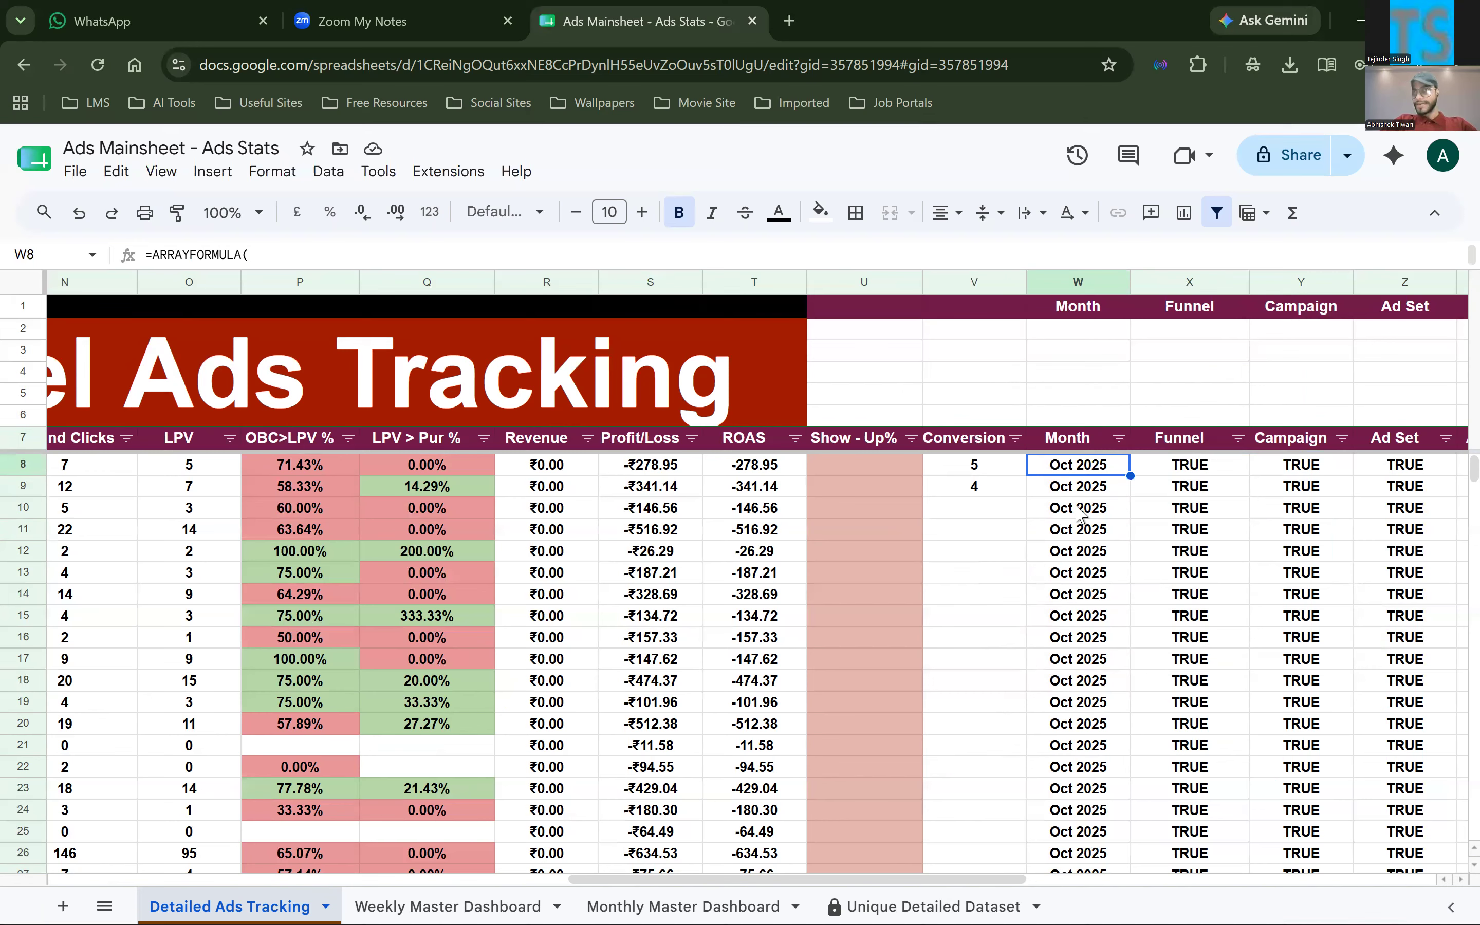
Check the full dates behind the Month entries from W9 down to W12, and return to W8
key(Down)
key(Down)
key(Down)
key(Down)
key(Down)
key(Down)
key(Down)
key(Down)
key(Down)
key(Down)
key(Down)
key(Down)
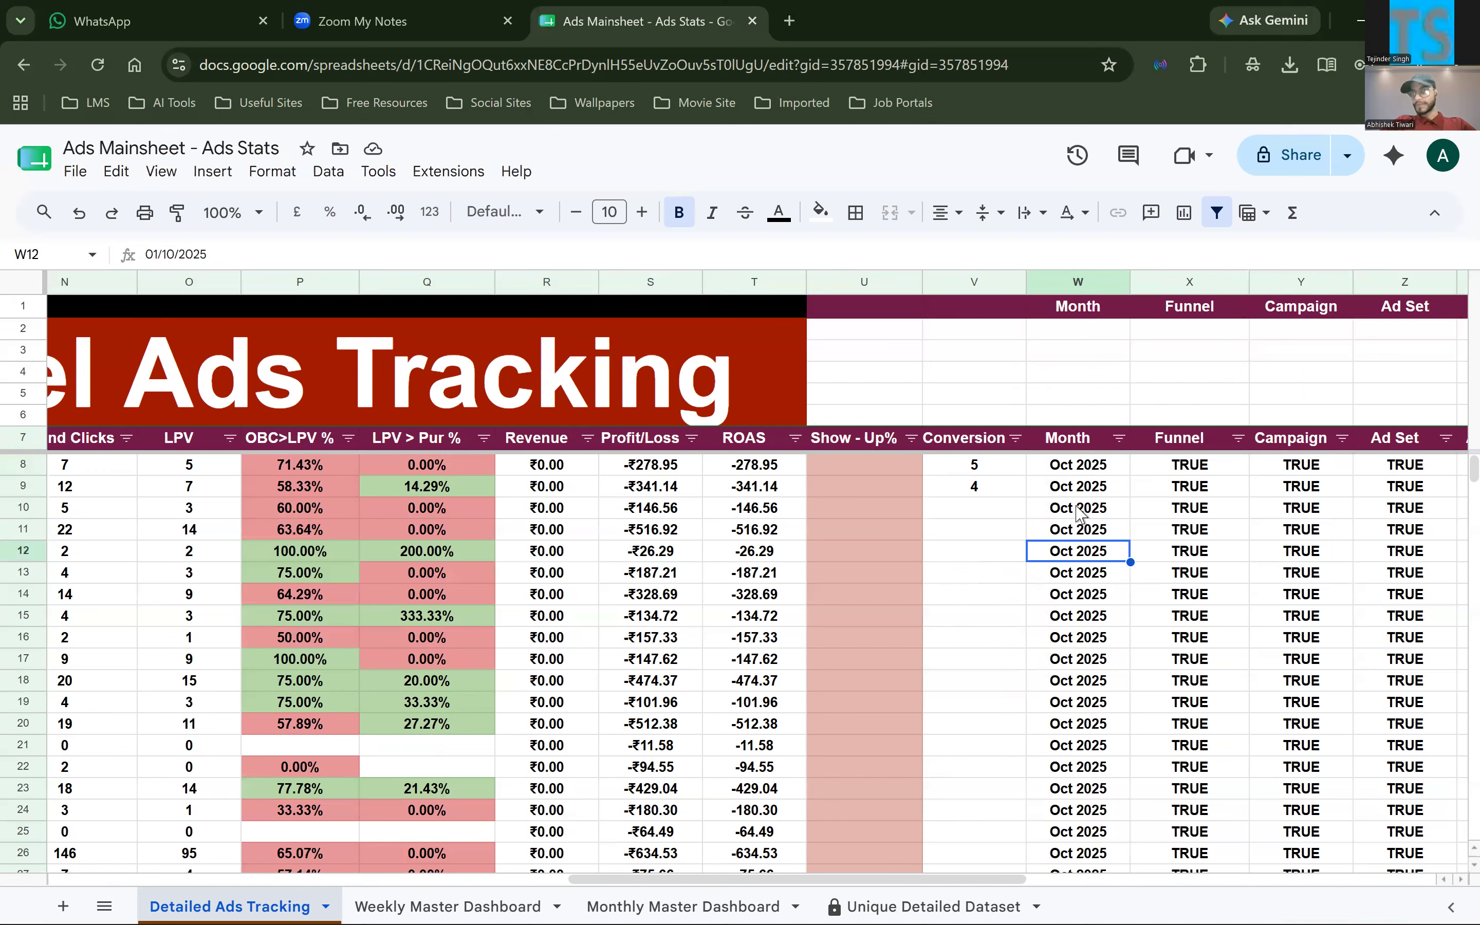
click(1081, 470)
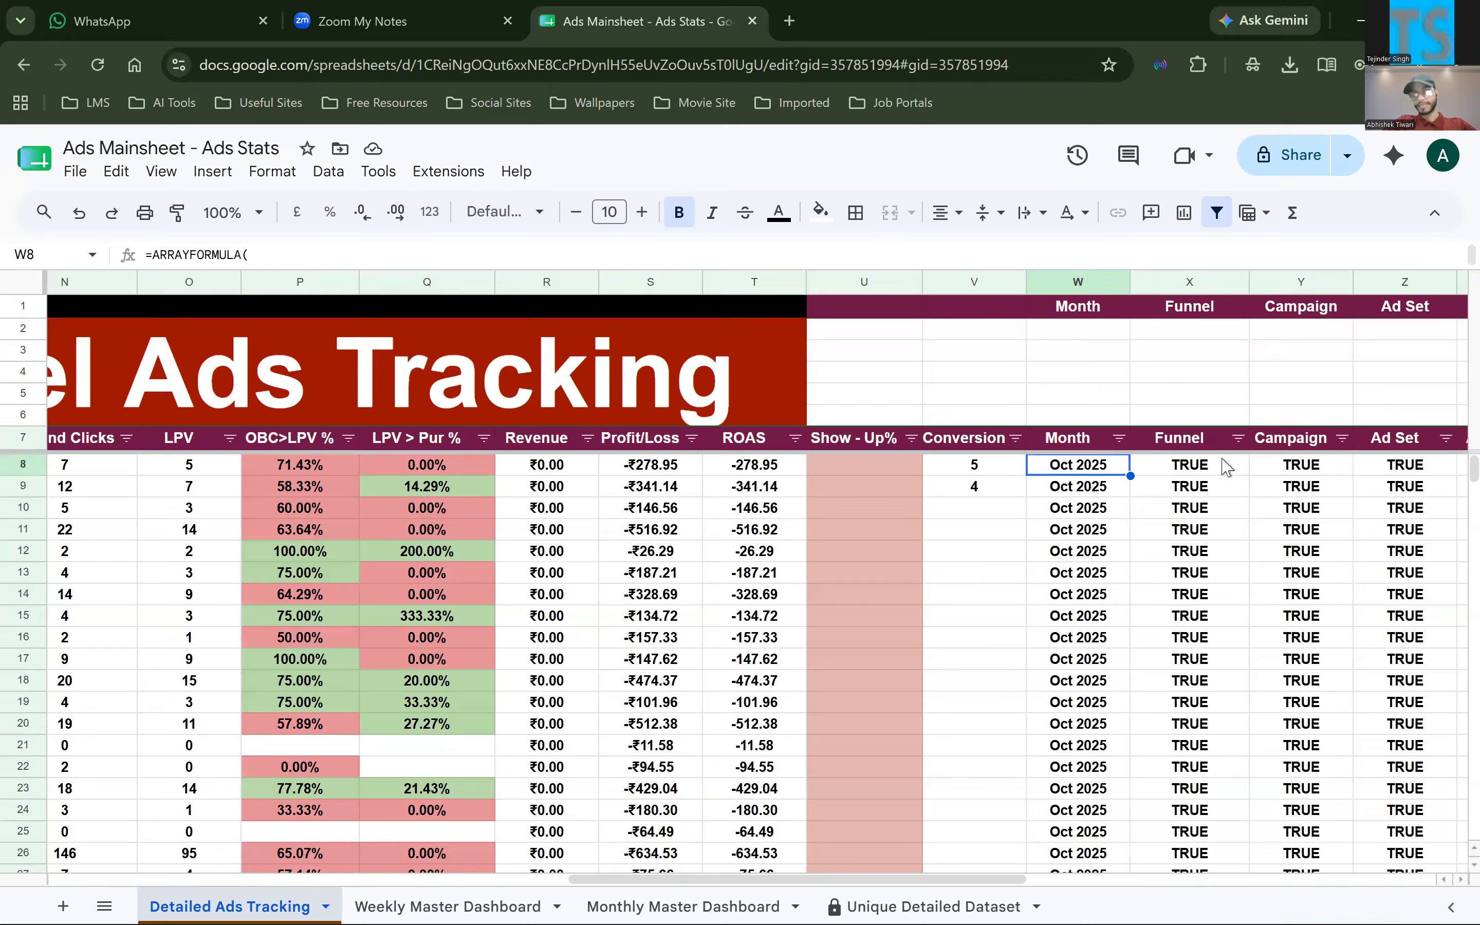
click(1218, 464)
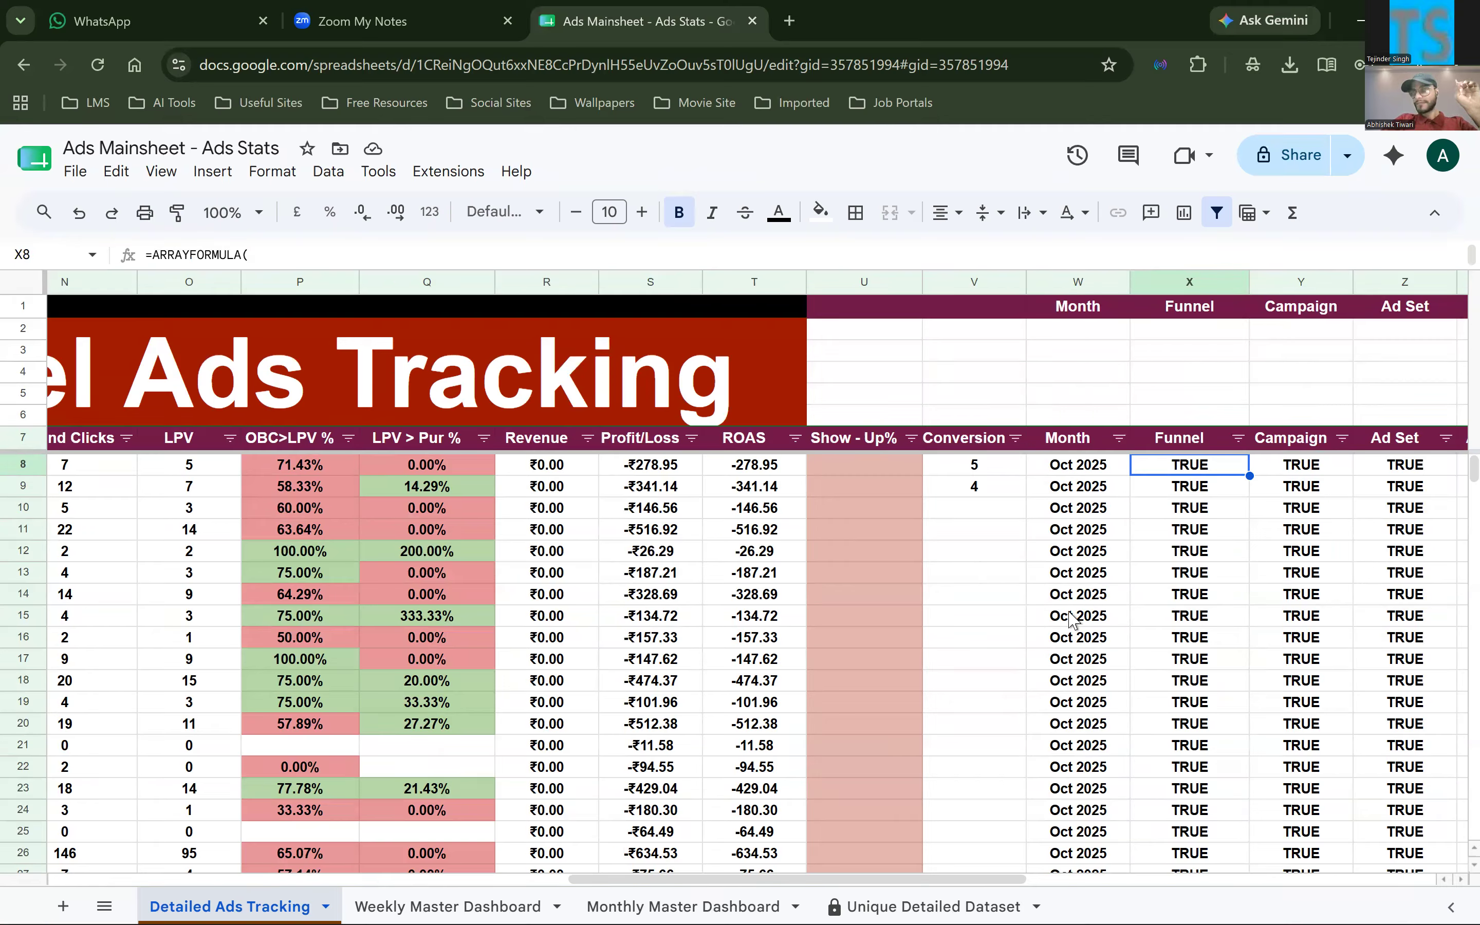
key(Left)
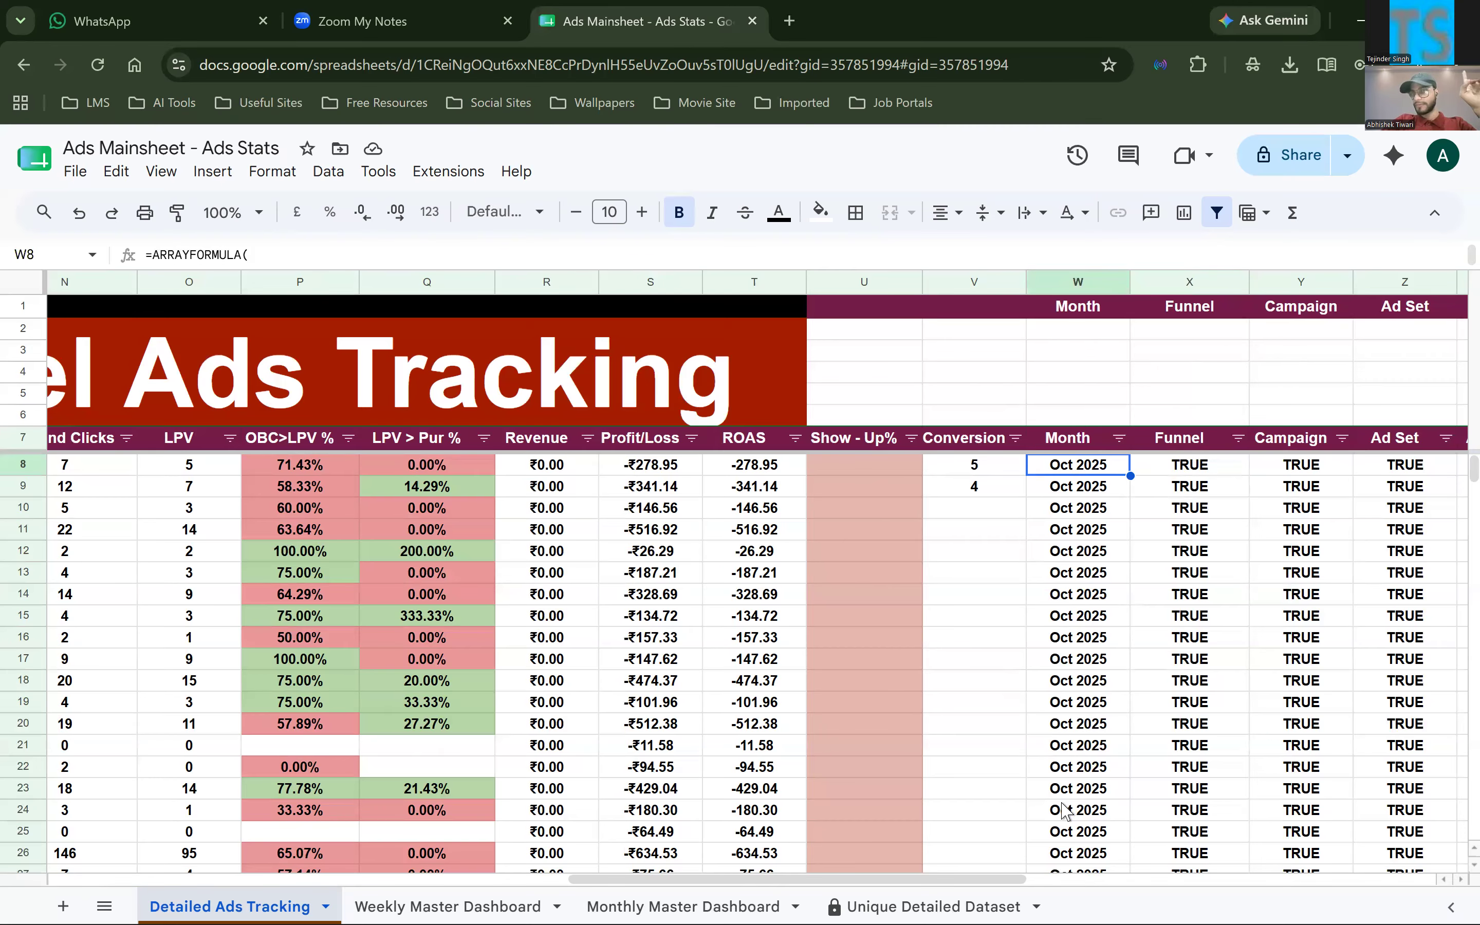
Inspect the full date behind the Month entry in W45, and return to W8
scroll(1065, 810, down, 7)
click(1065, 811)
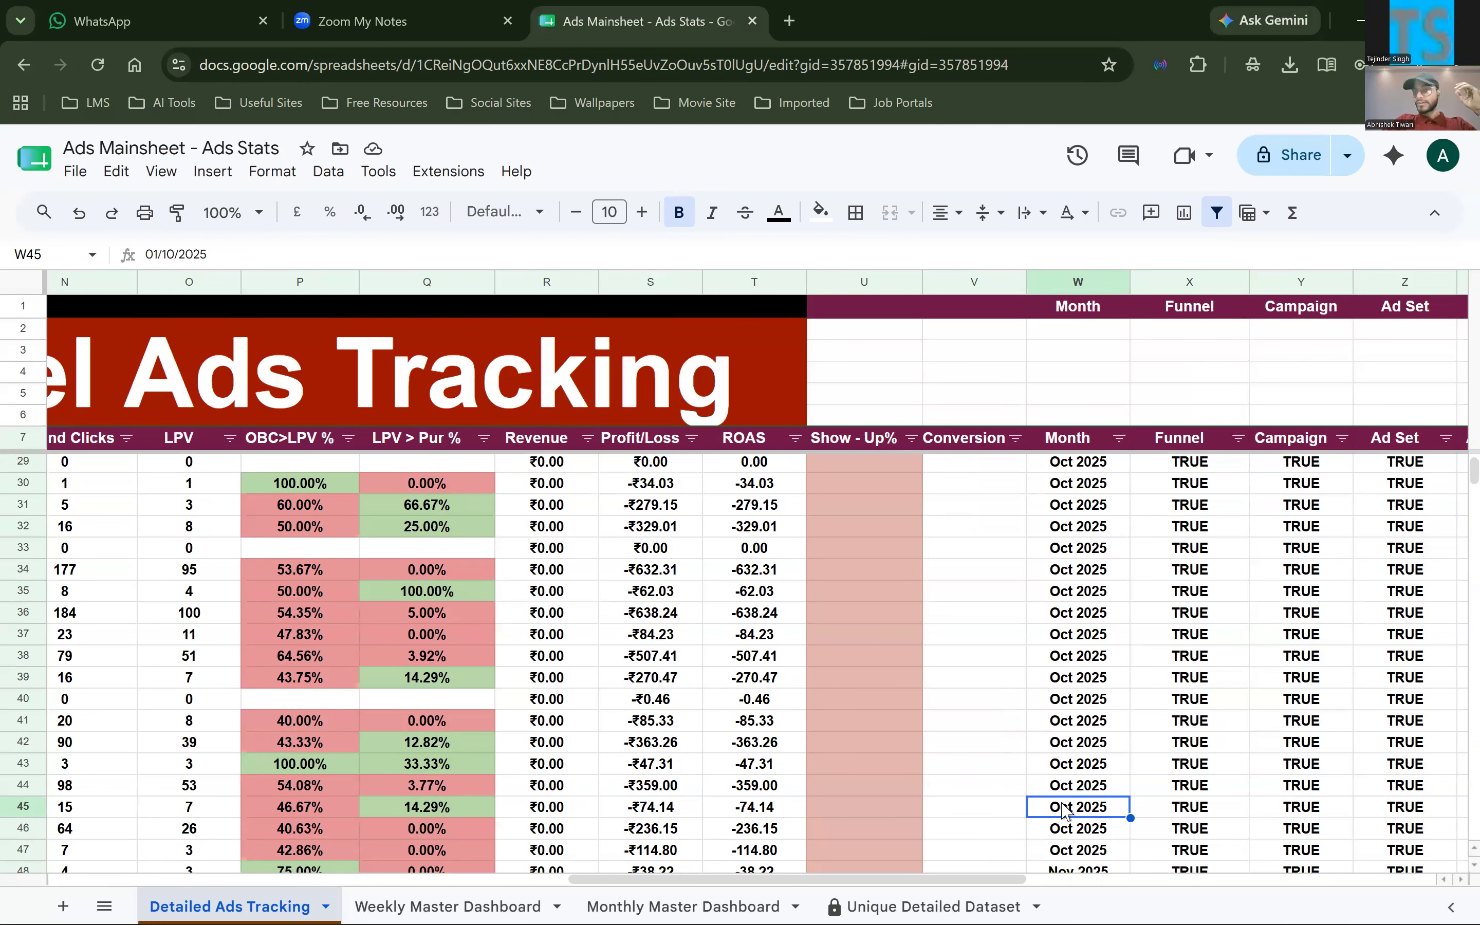
scroll(1065, 809, up, 7)
scroll(1065, 809, left, 2)
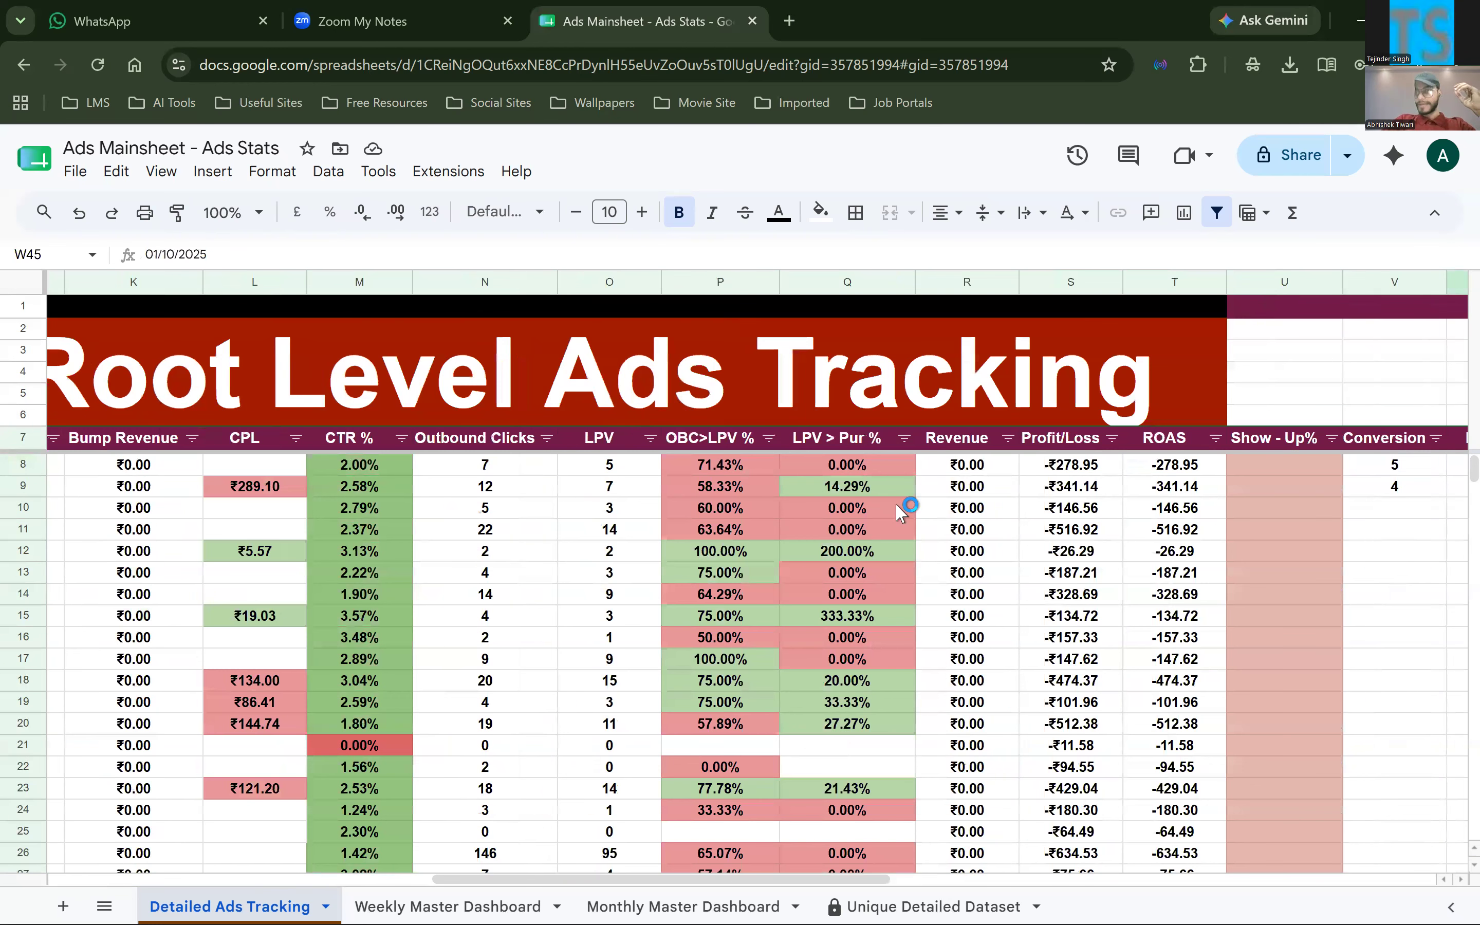
scroll(902, 474, right, 5)
click(901, 471)
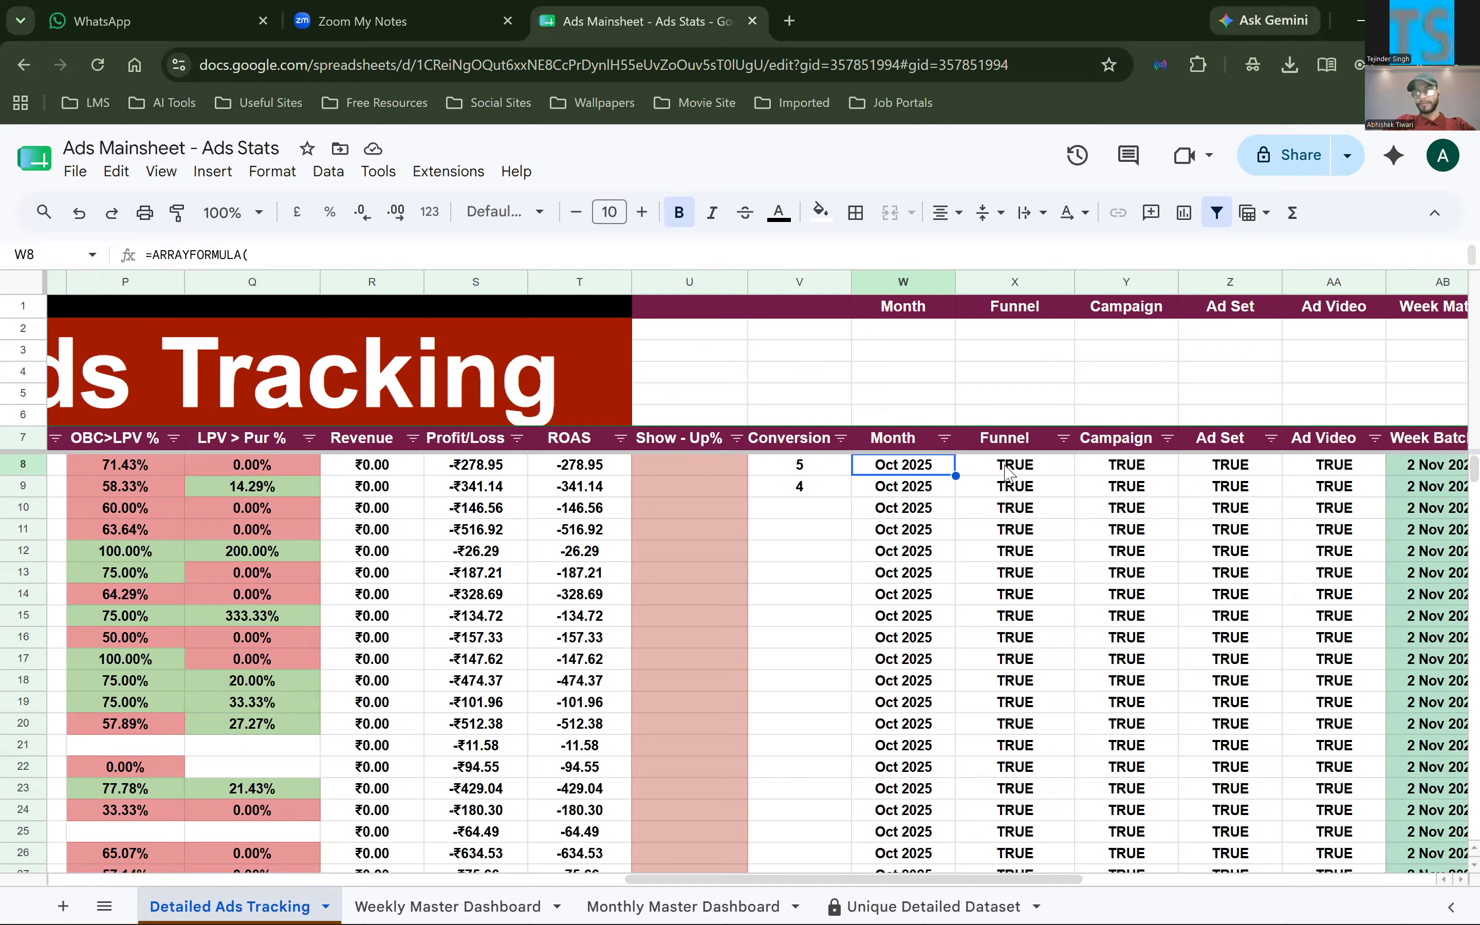
View the ARRAYFORMULA in X8 that fills the Funnel column, and leave it for the Week Batch cell AB8
key(Right)
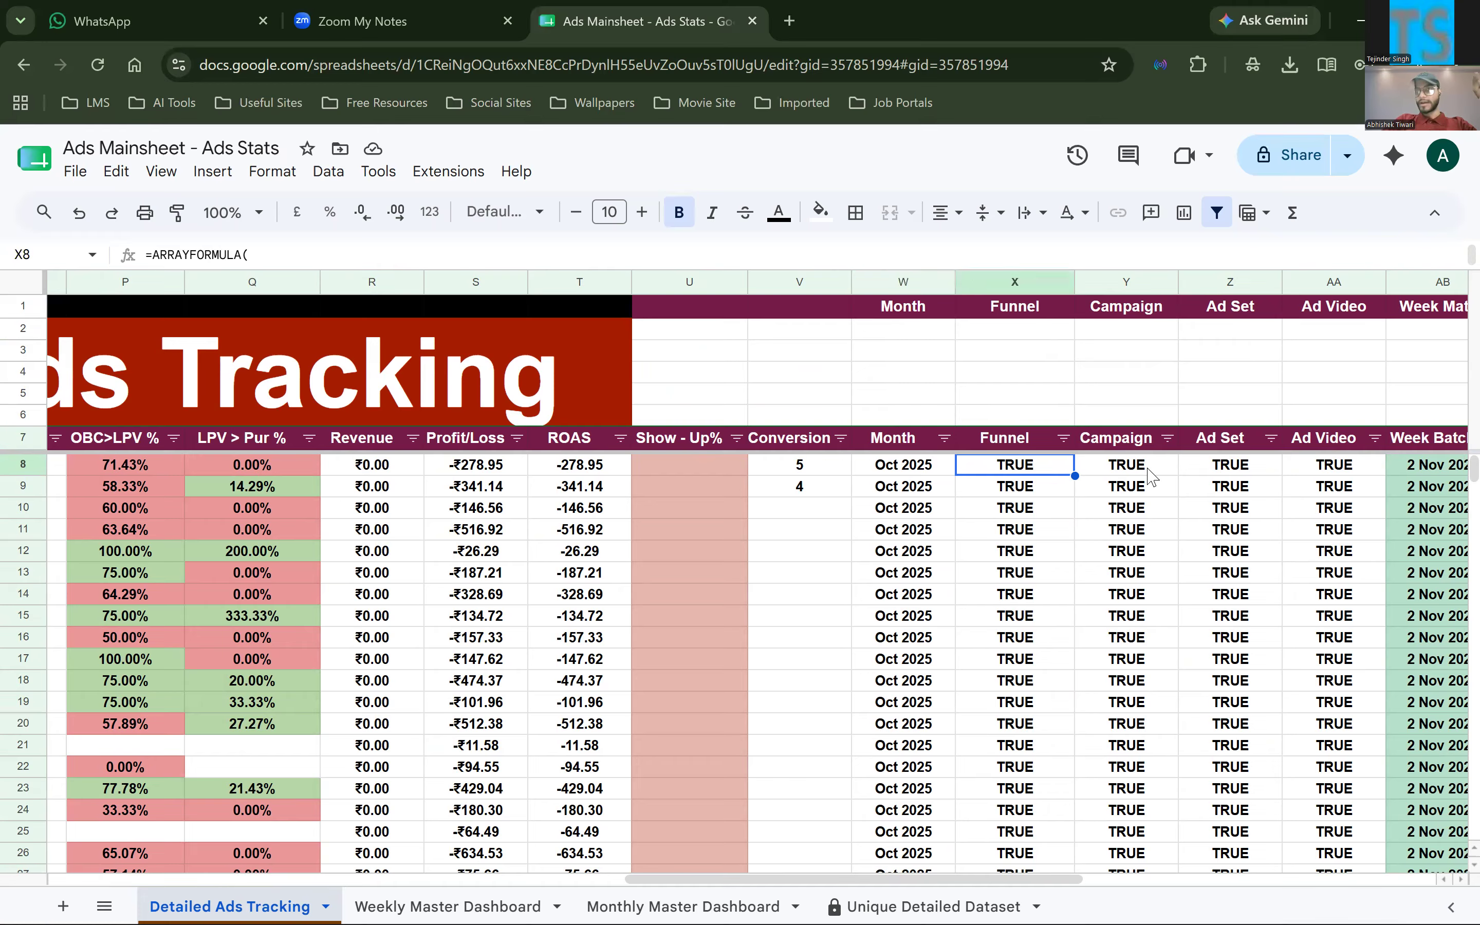
scroll(905, 470, right, 2)
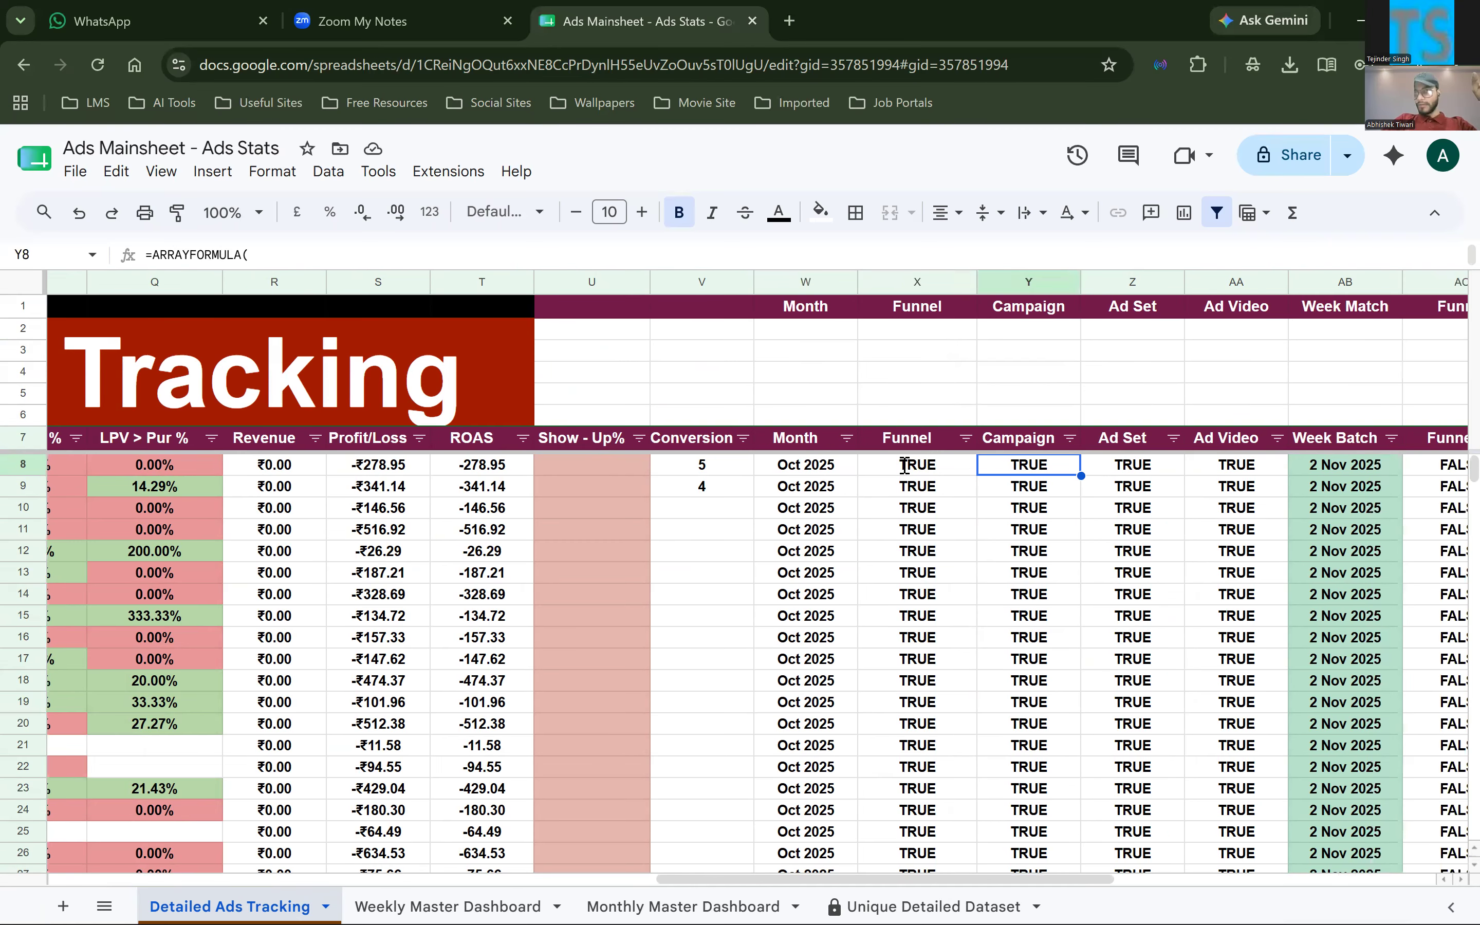
double_click(904, 466)
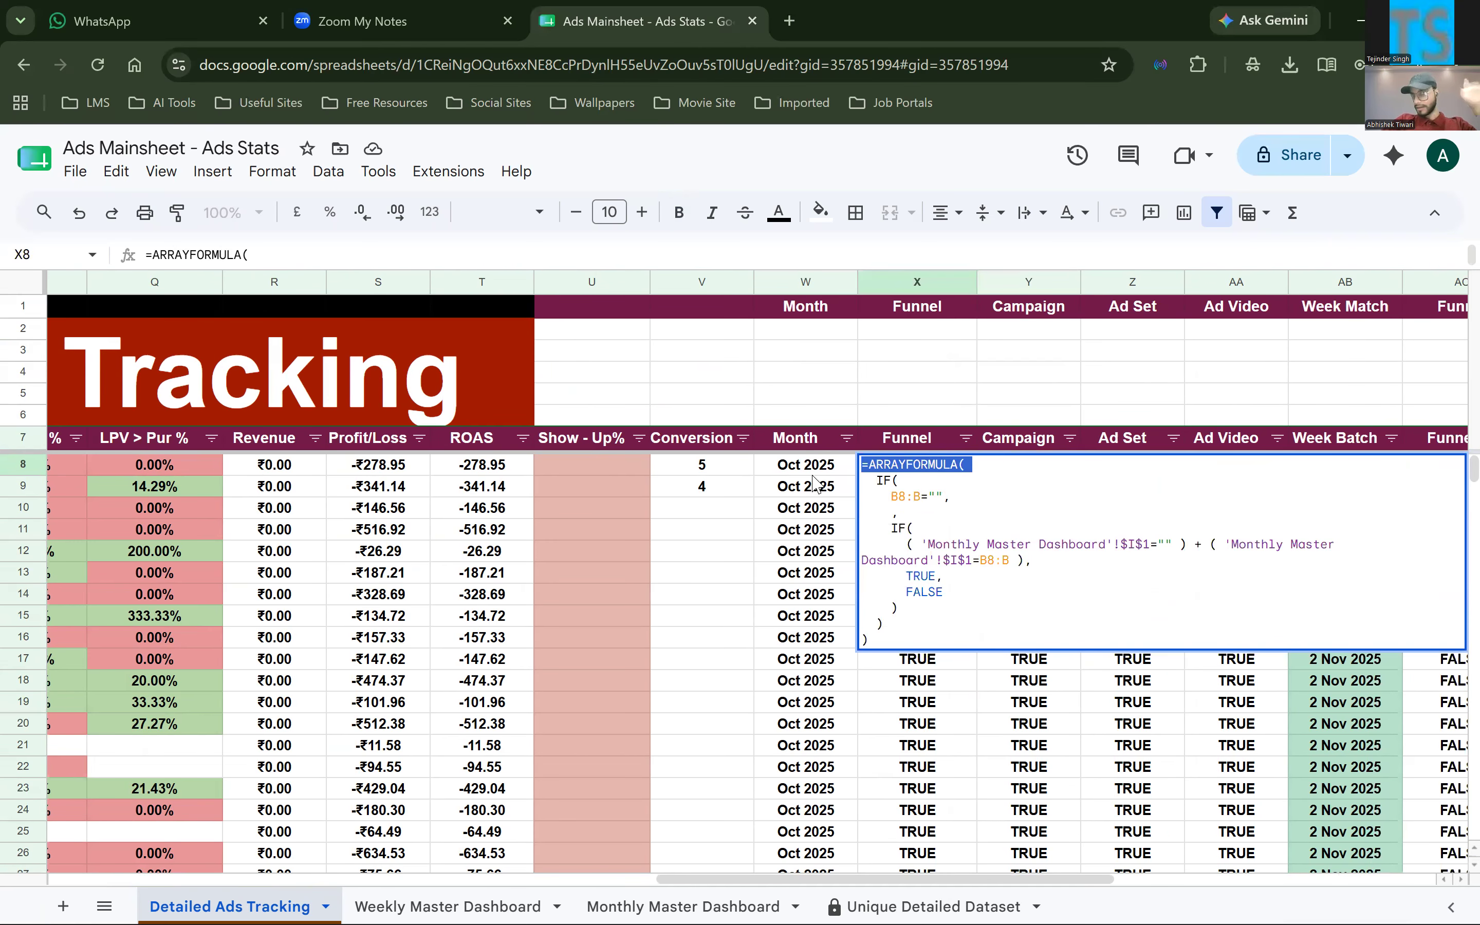
key(shift+Tab)
click(1326, 468)
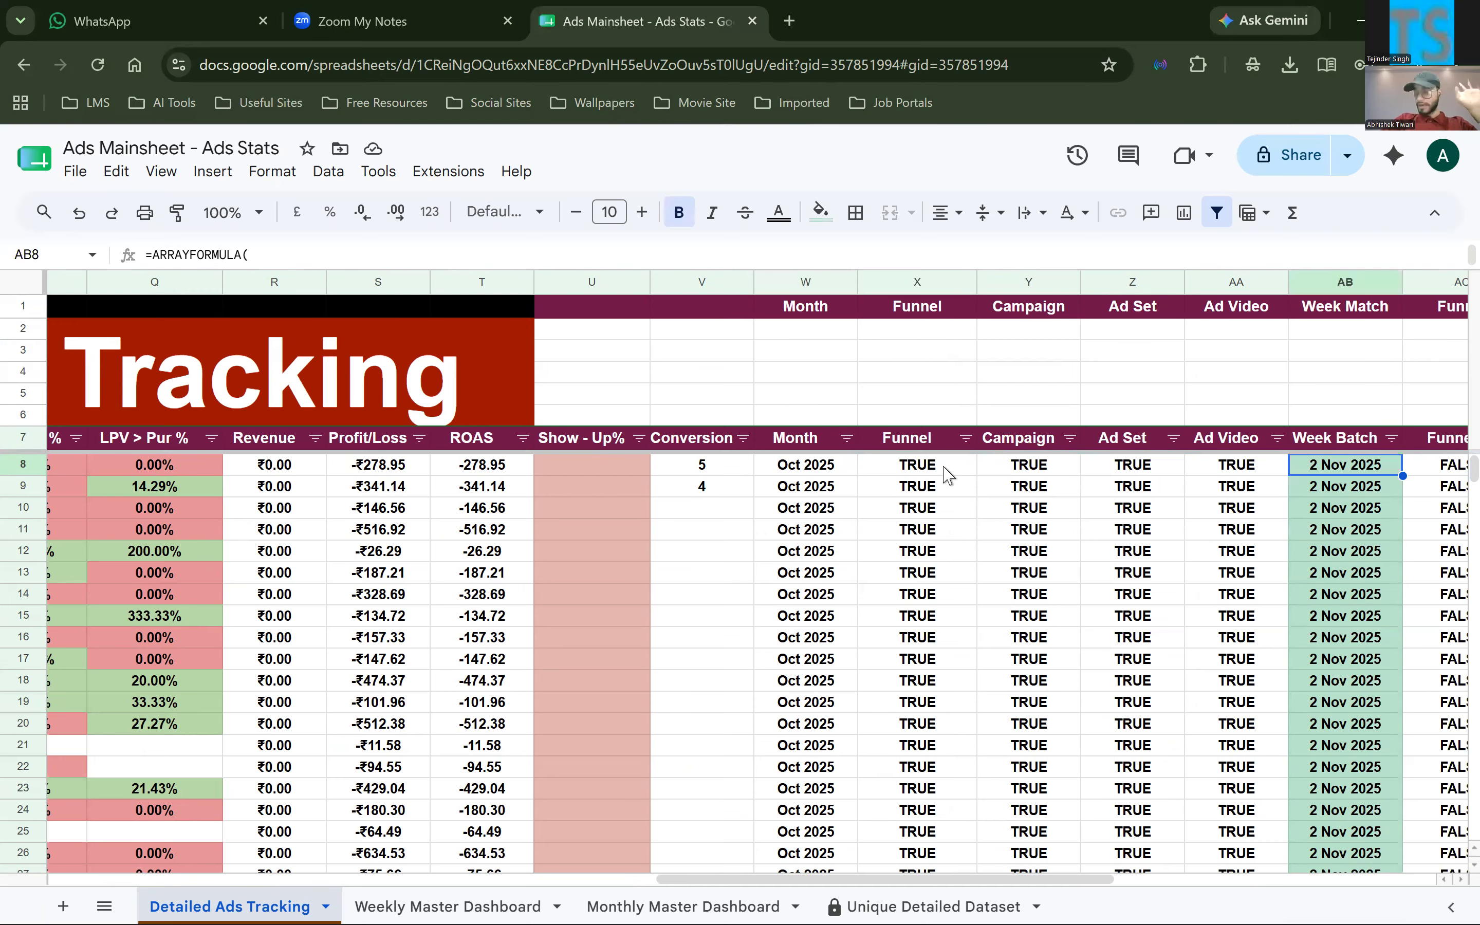
Point out the Funnel and Campaign headers in X7 and Y7
click(910, 462)
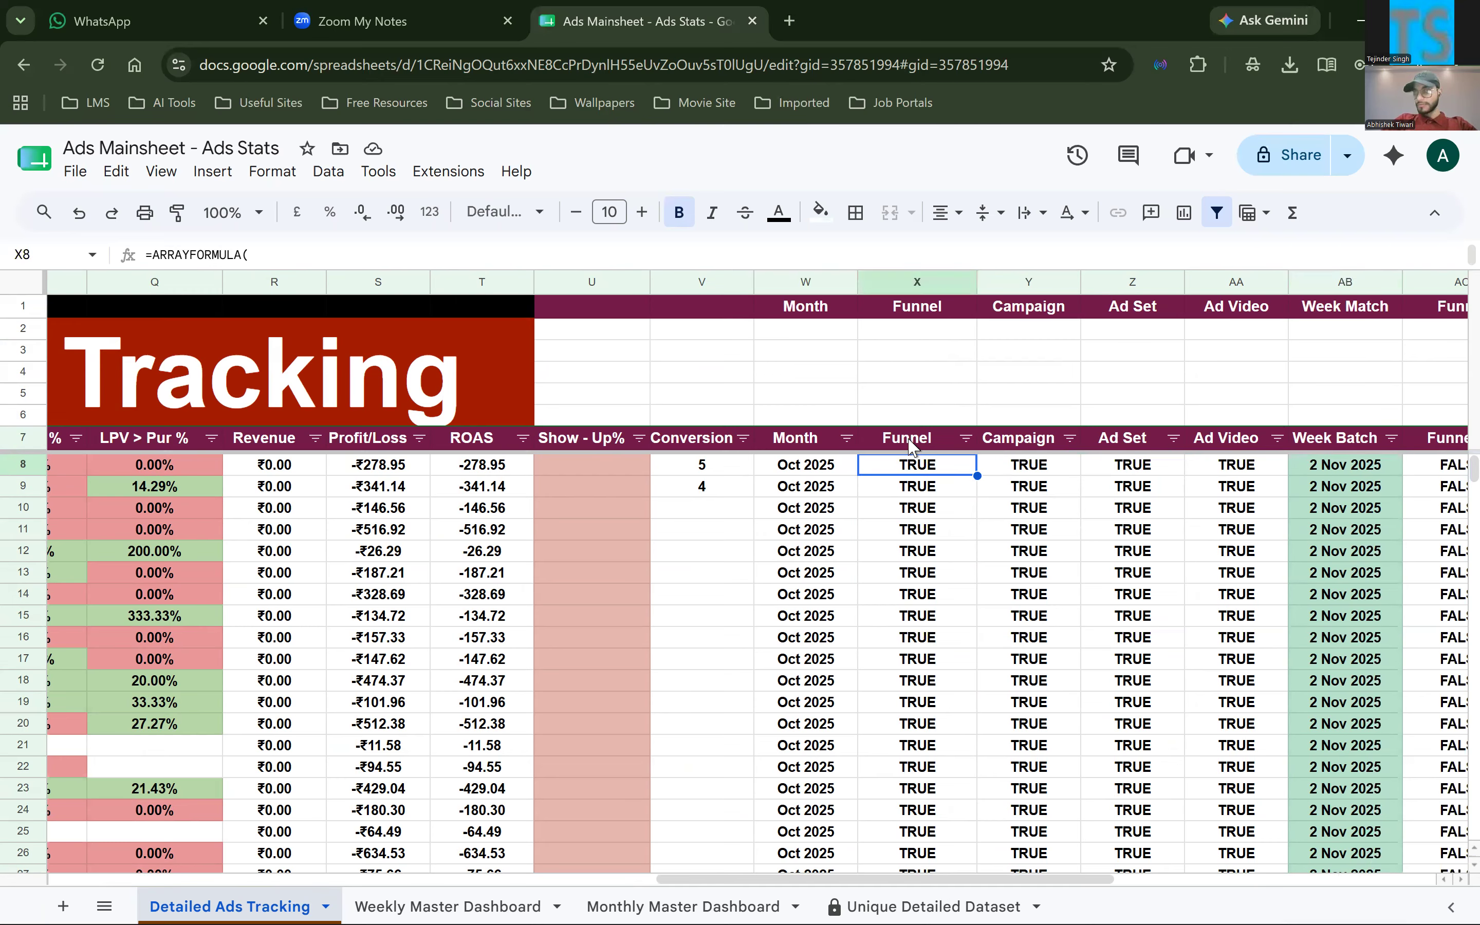
key(Up)
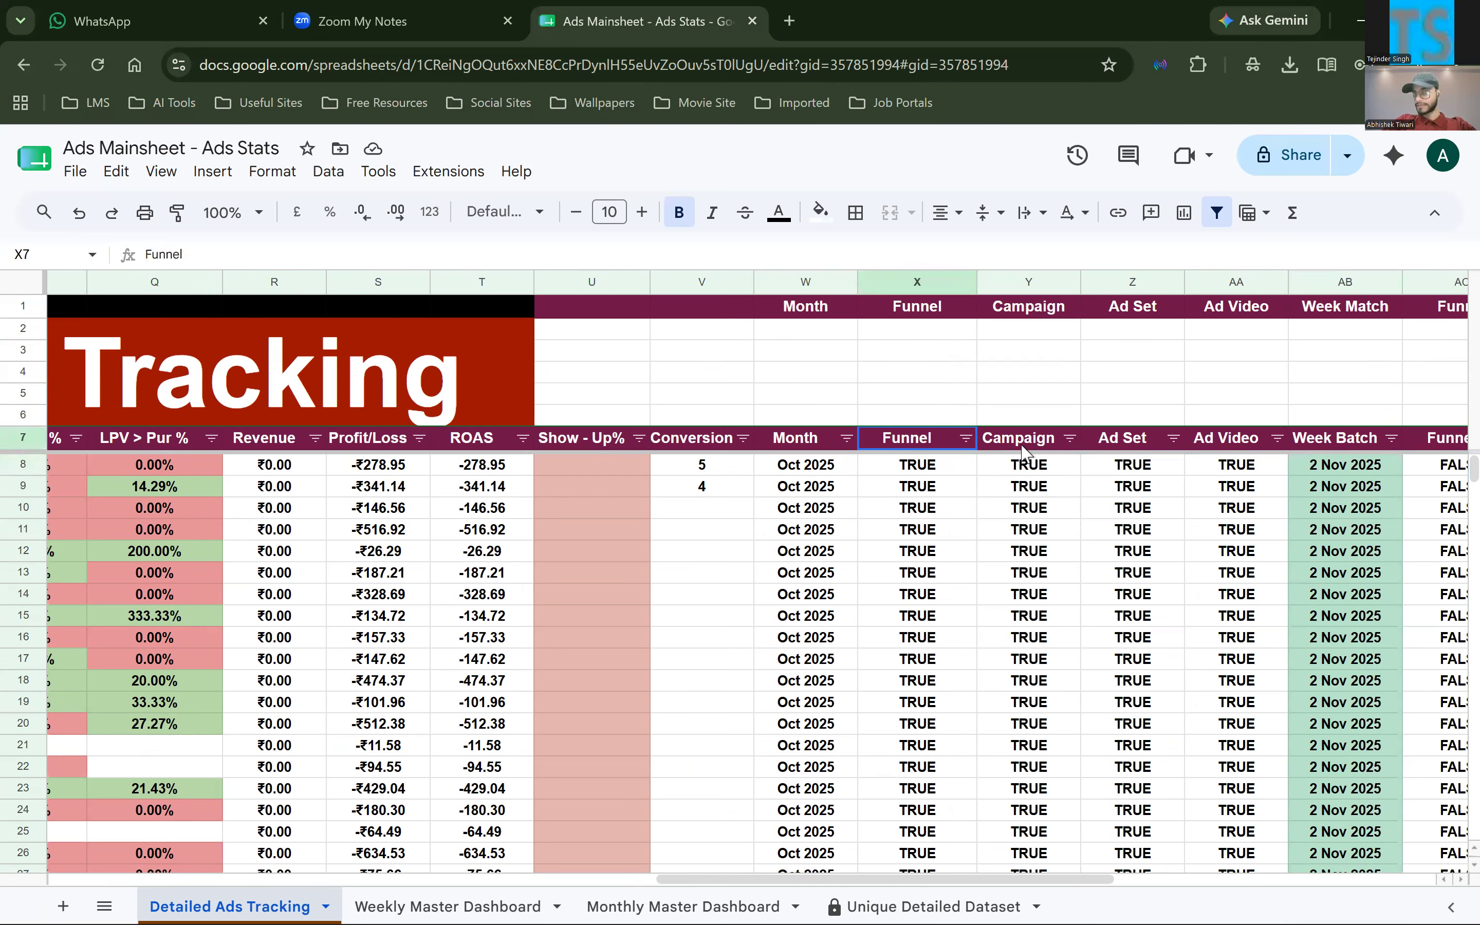
key(Right)
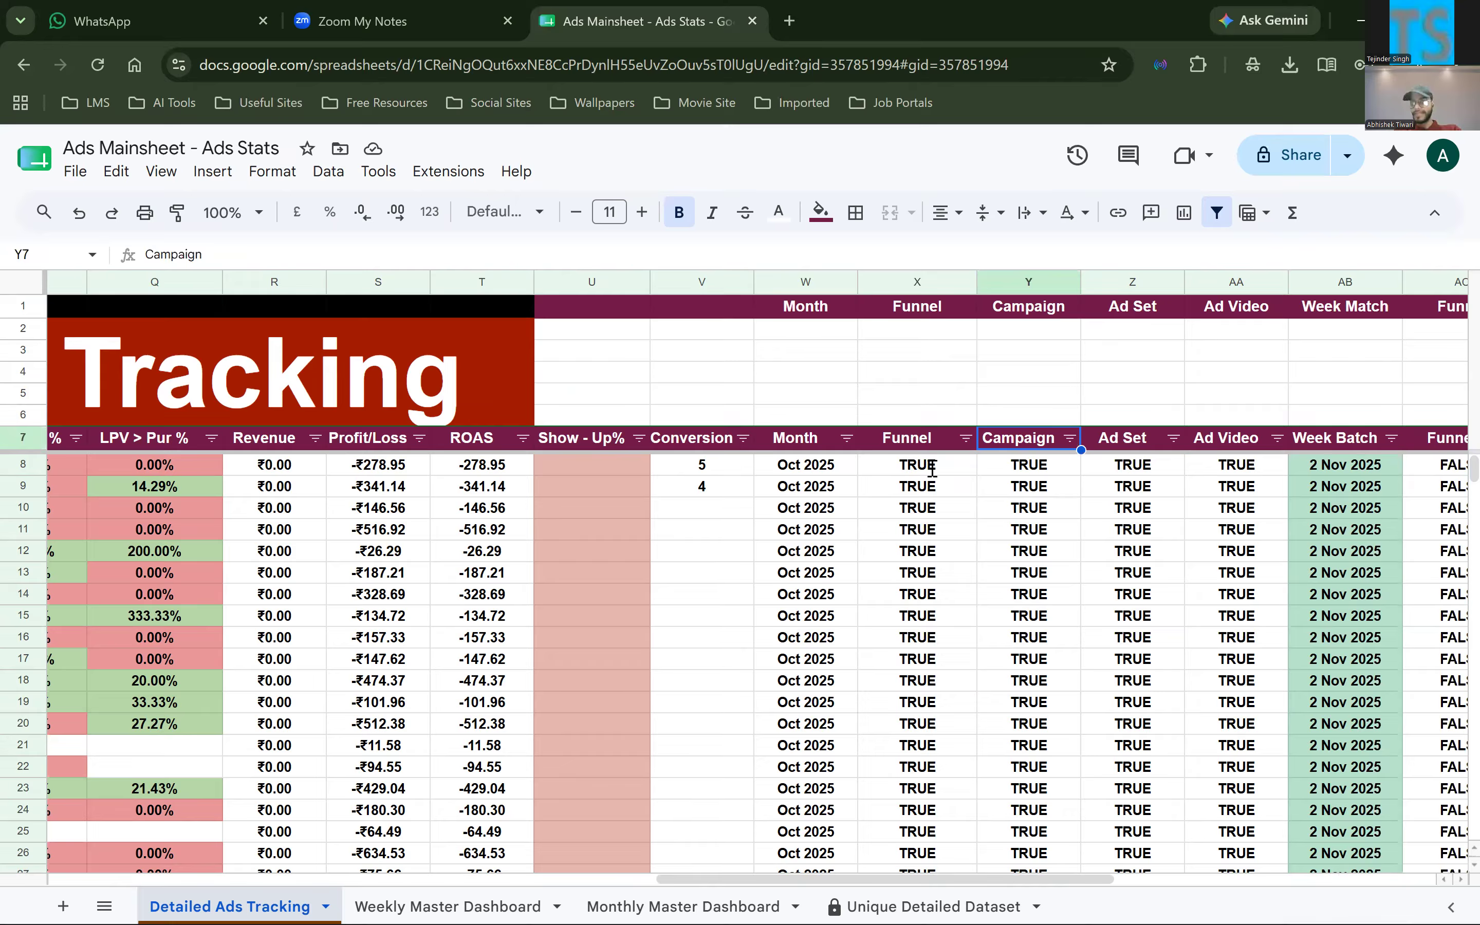
Review the Funnel formula in X8 and visit the Monthly Master Dashboard sheet that it references
double_click(930, 550)
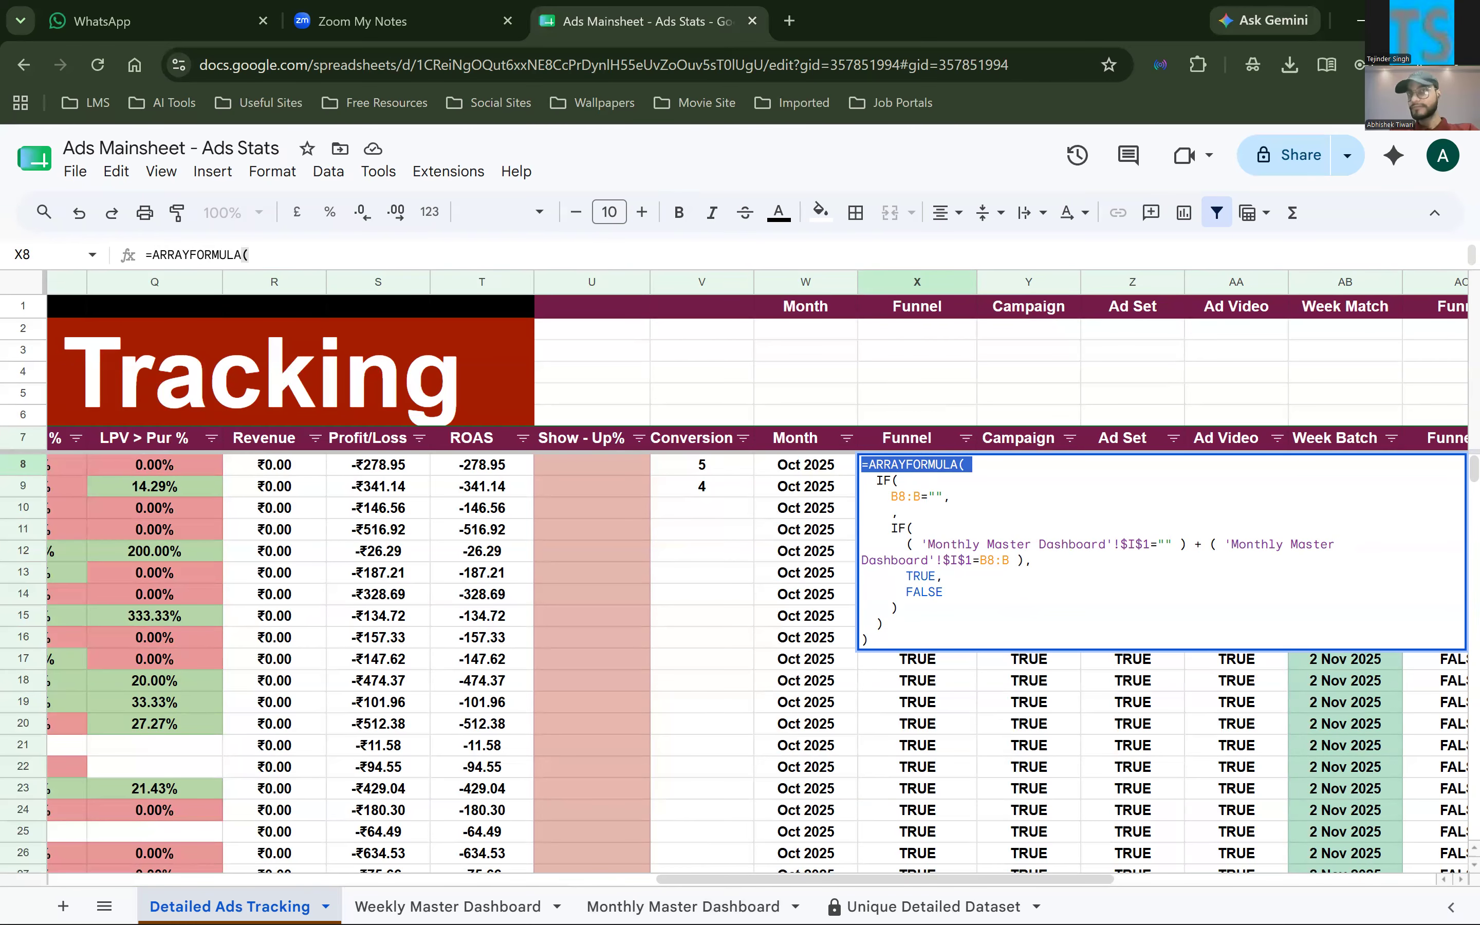
click(683, 907)
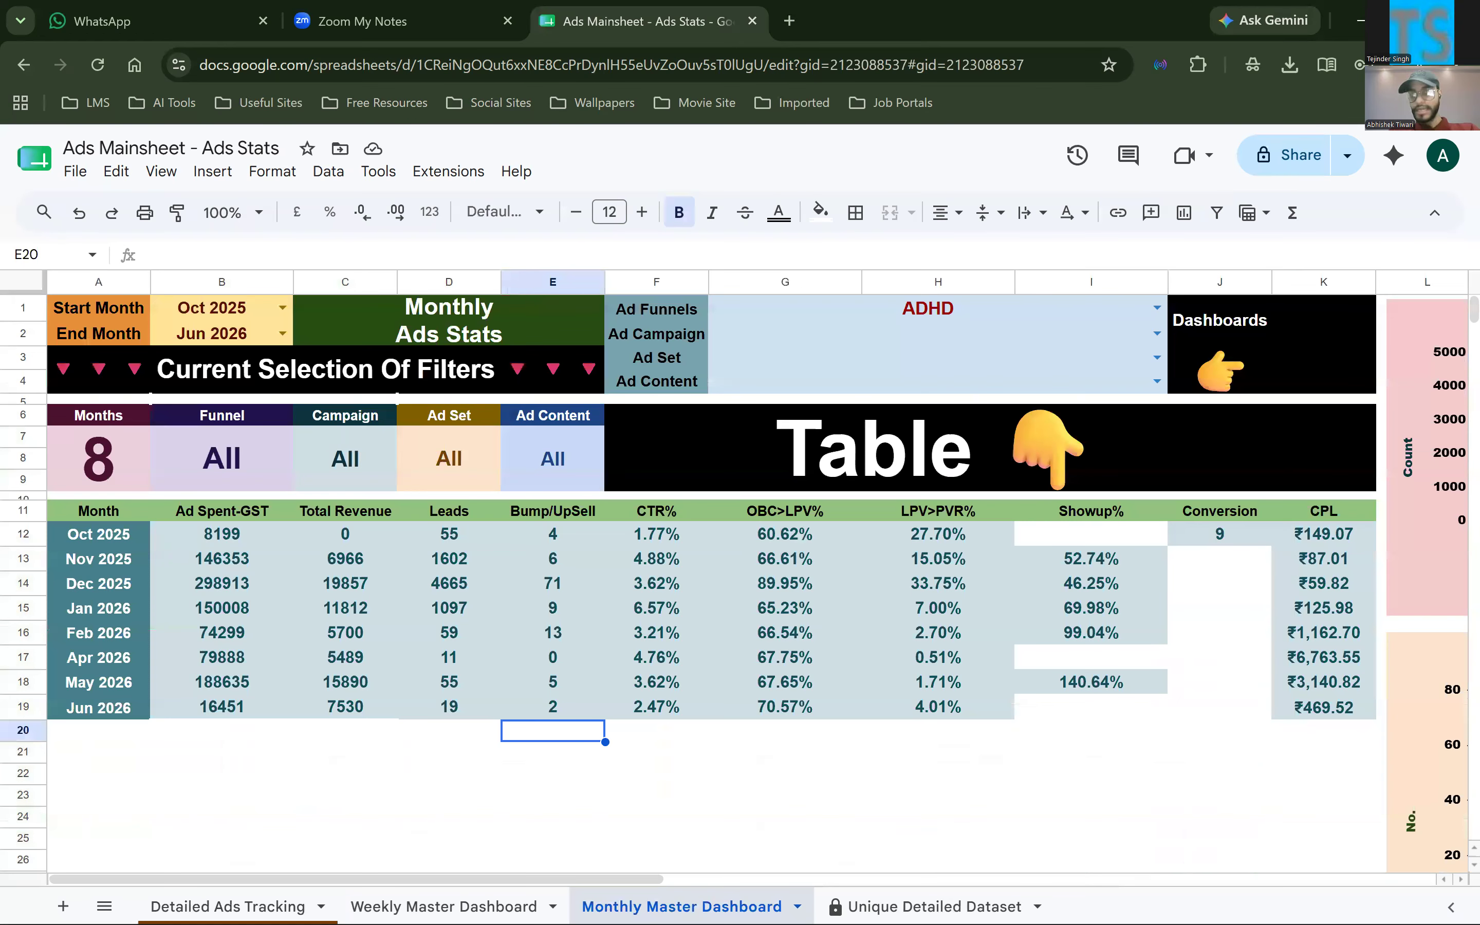
click(223, 308)
click(229, 906)
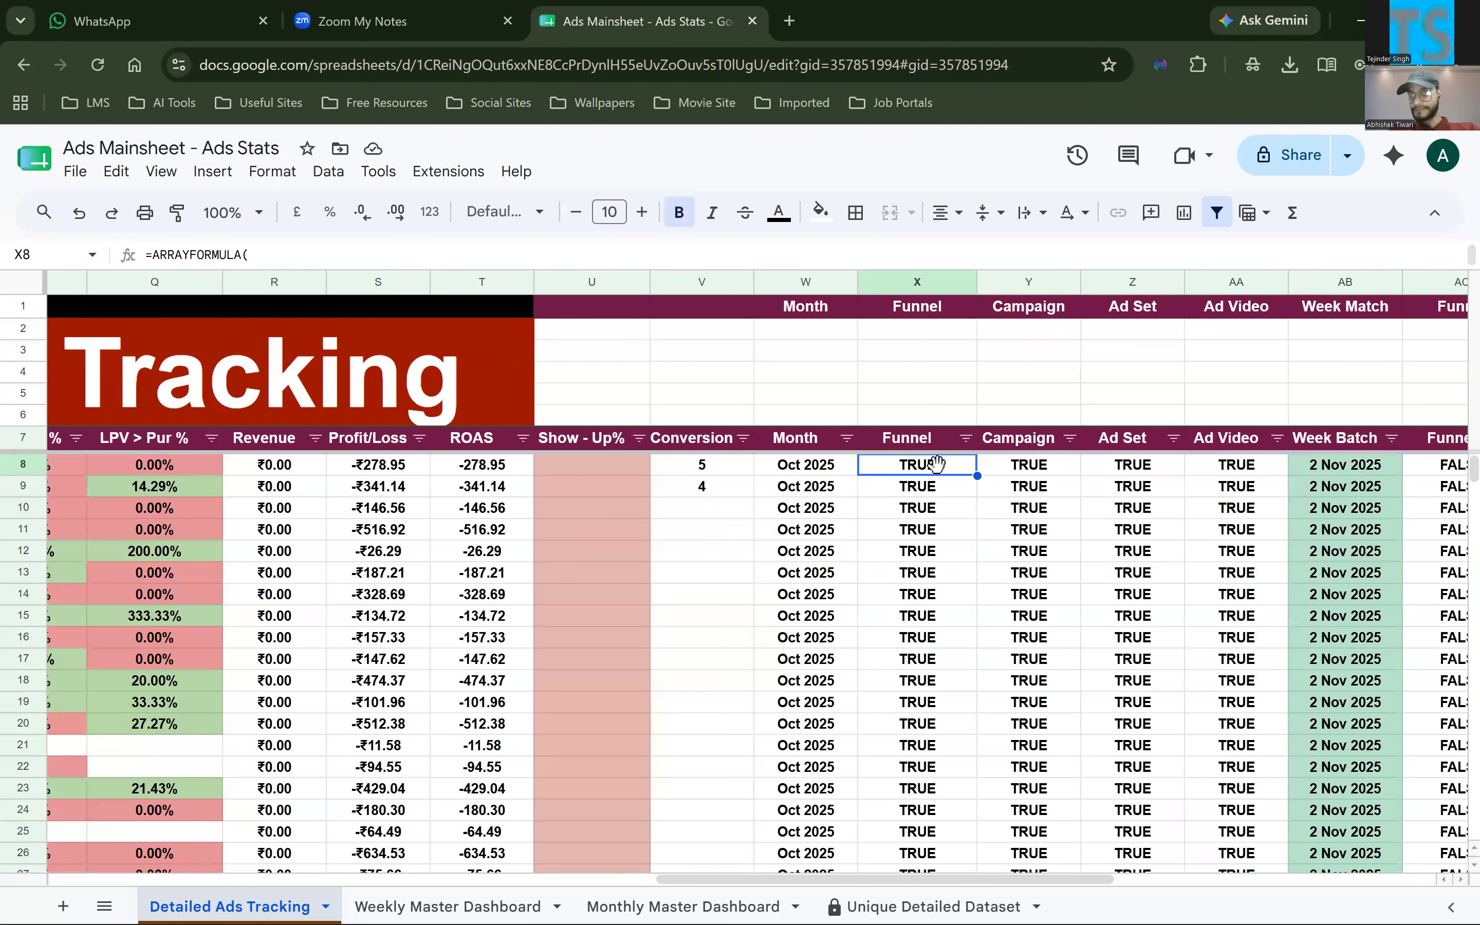
double_click(937, 465)
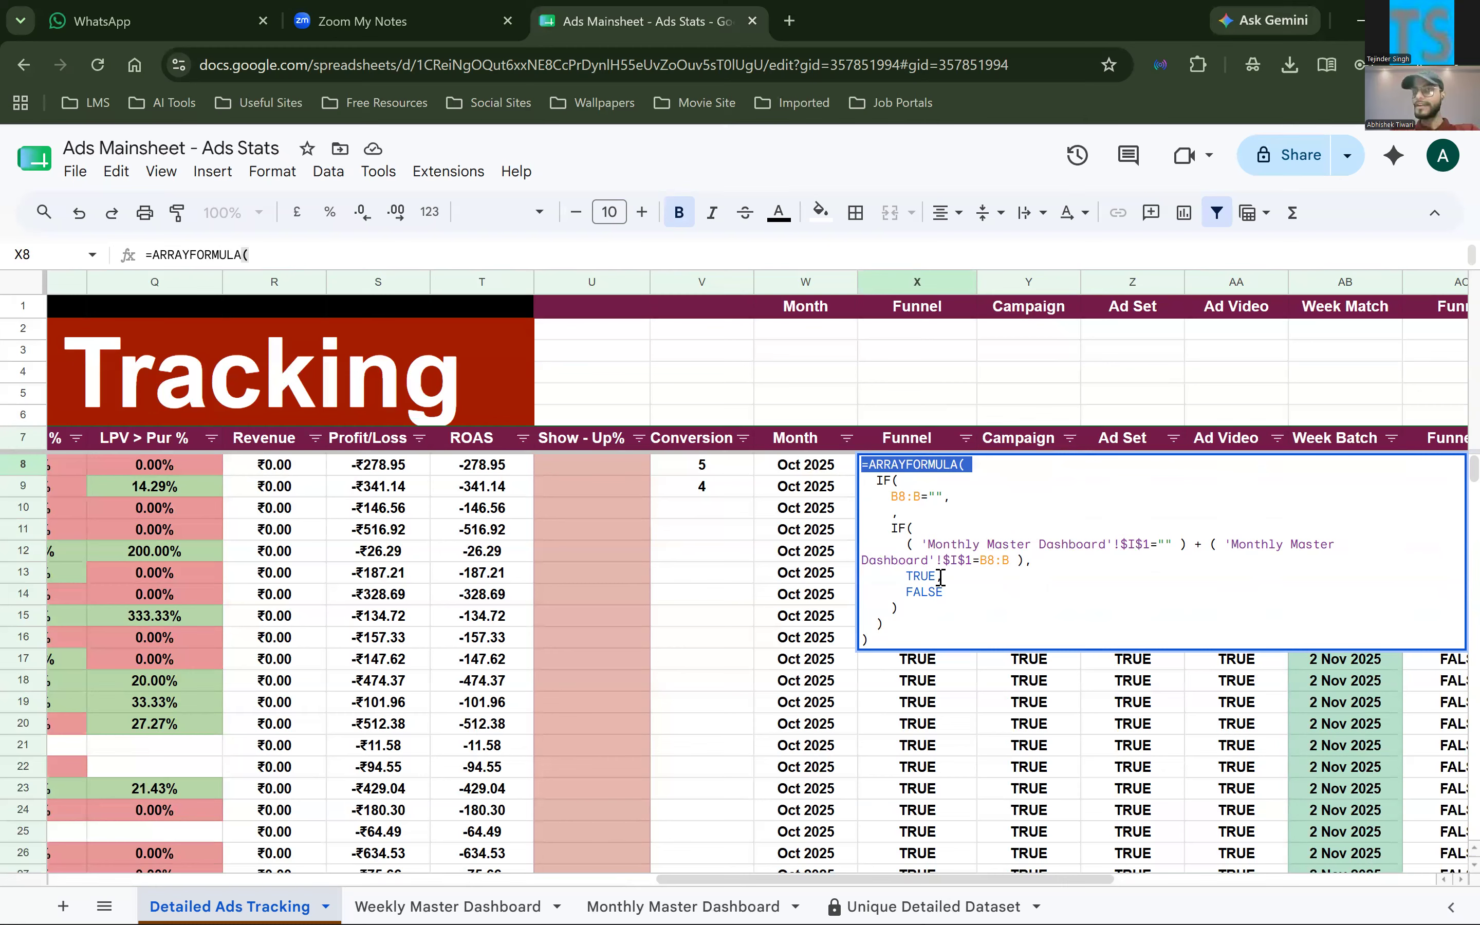
click(827, 574)
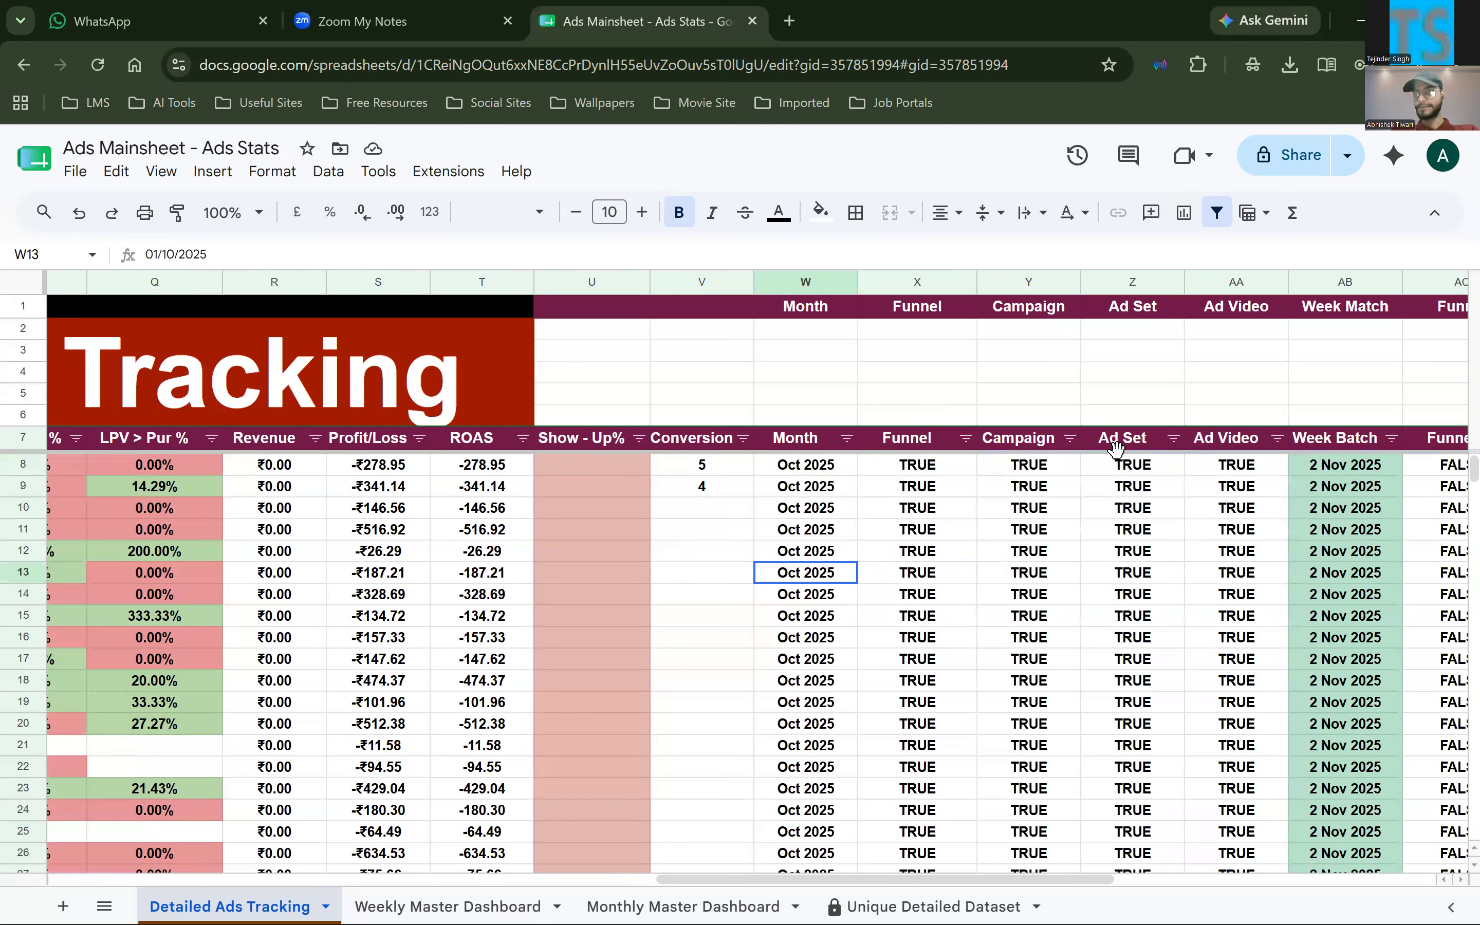
Highlight the Month column W and the Ad Video column AA as the limits of the monthly helper columns
click(1054, 471)
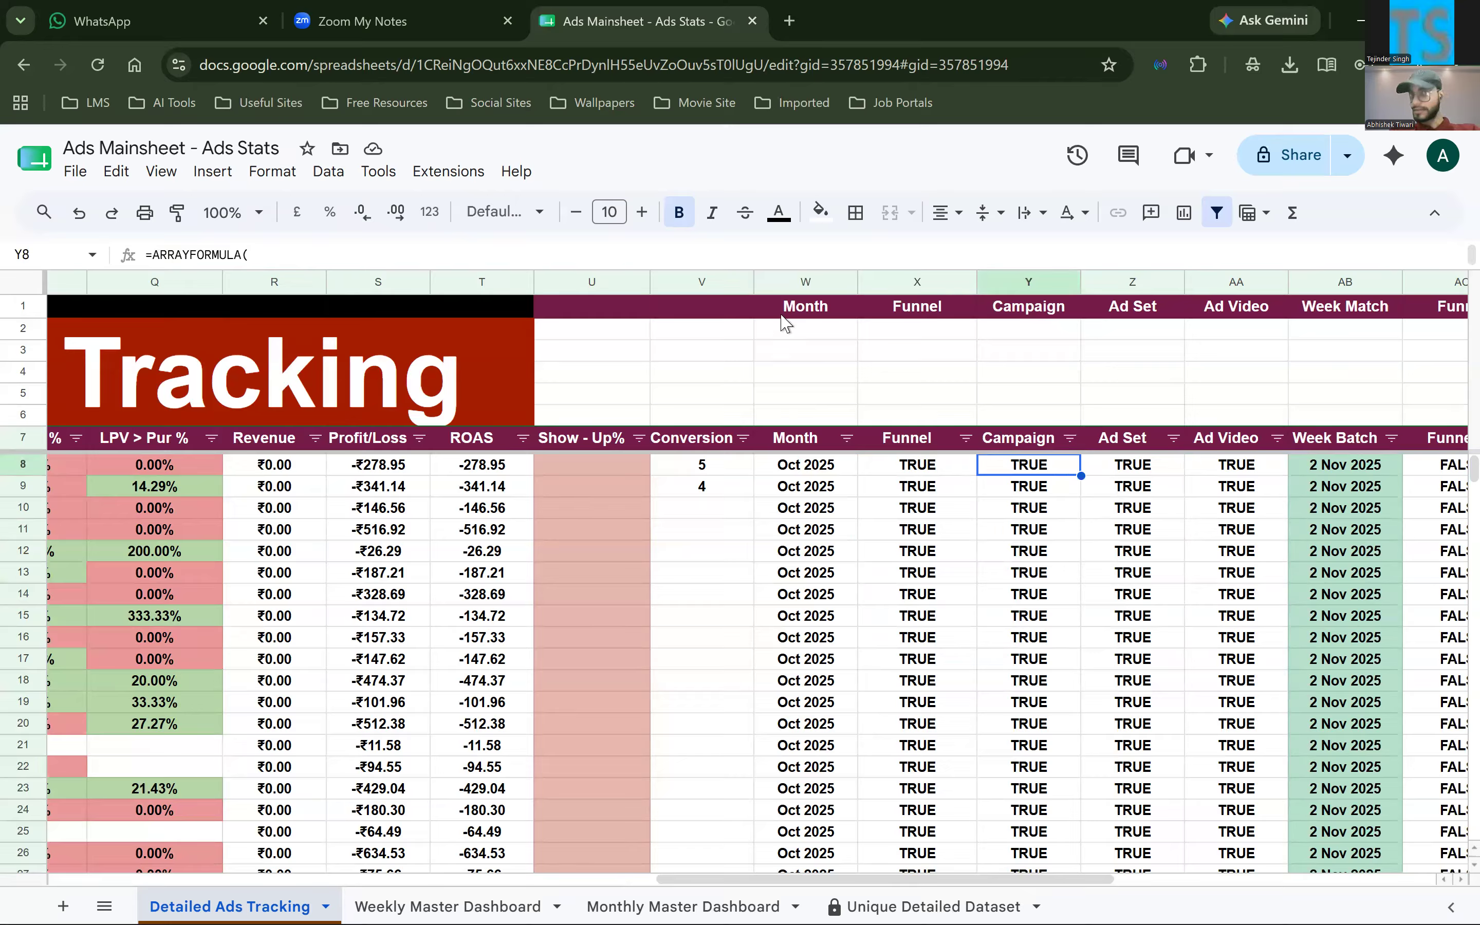
click(805, 282)
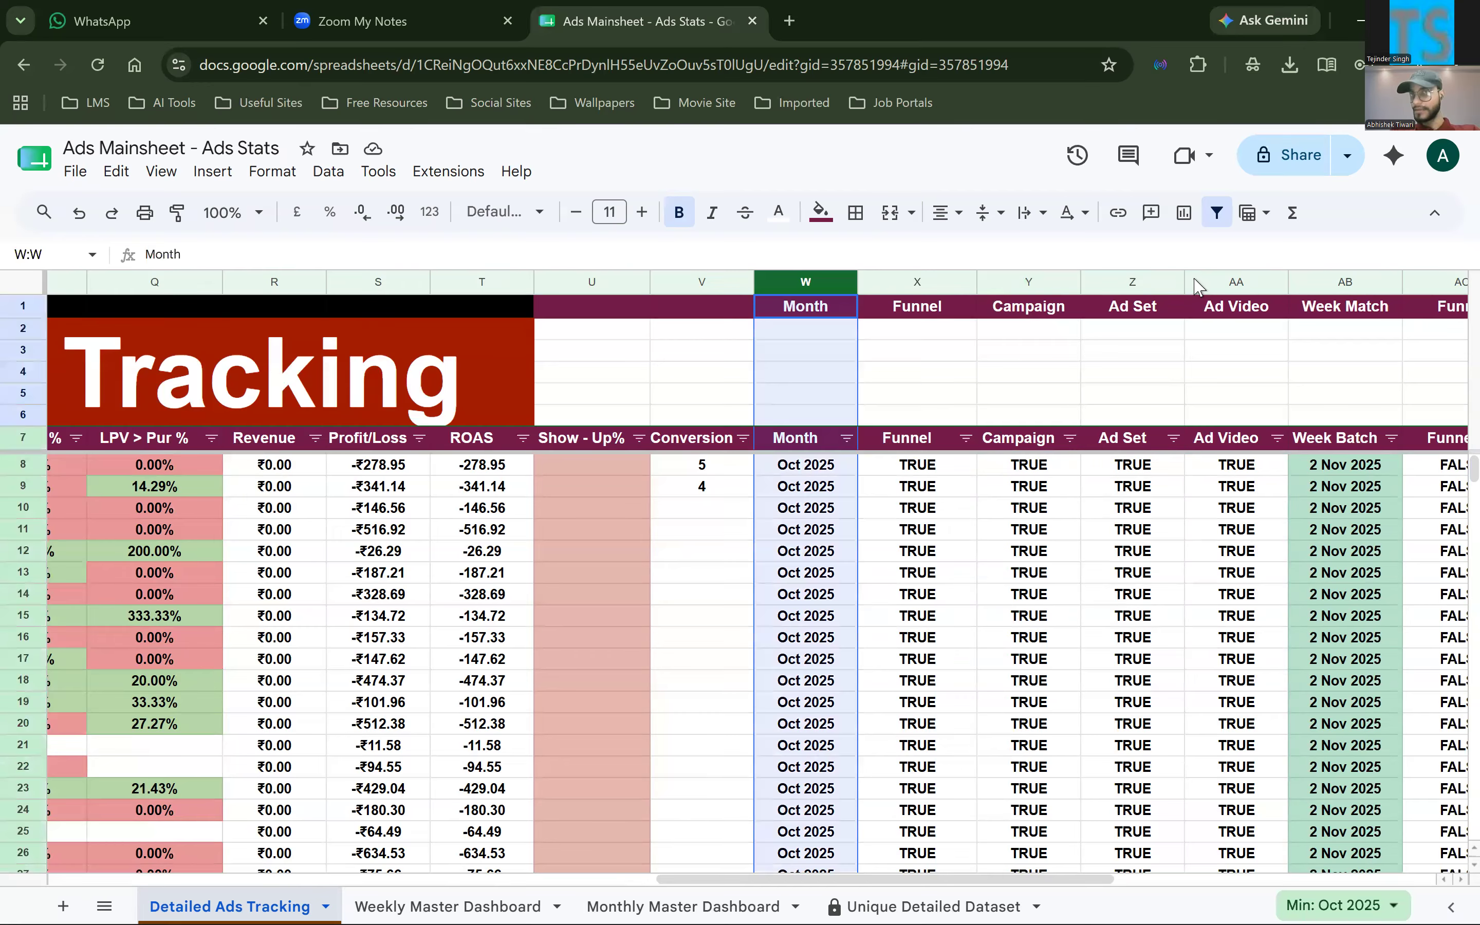
click(1220, 283)
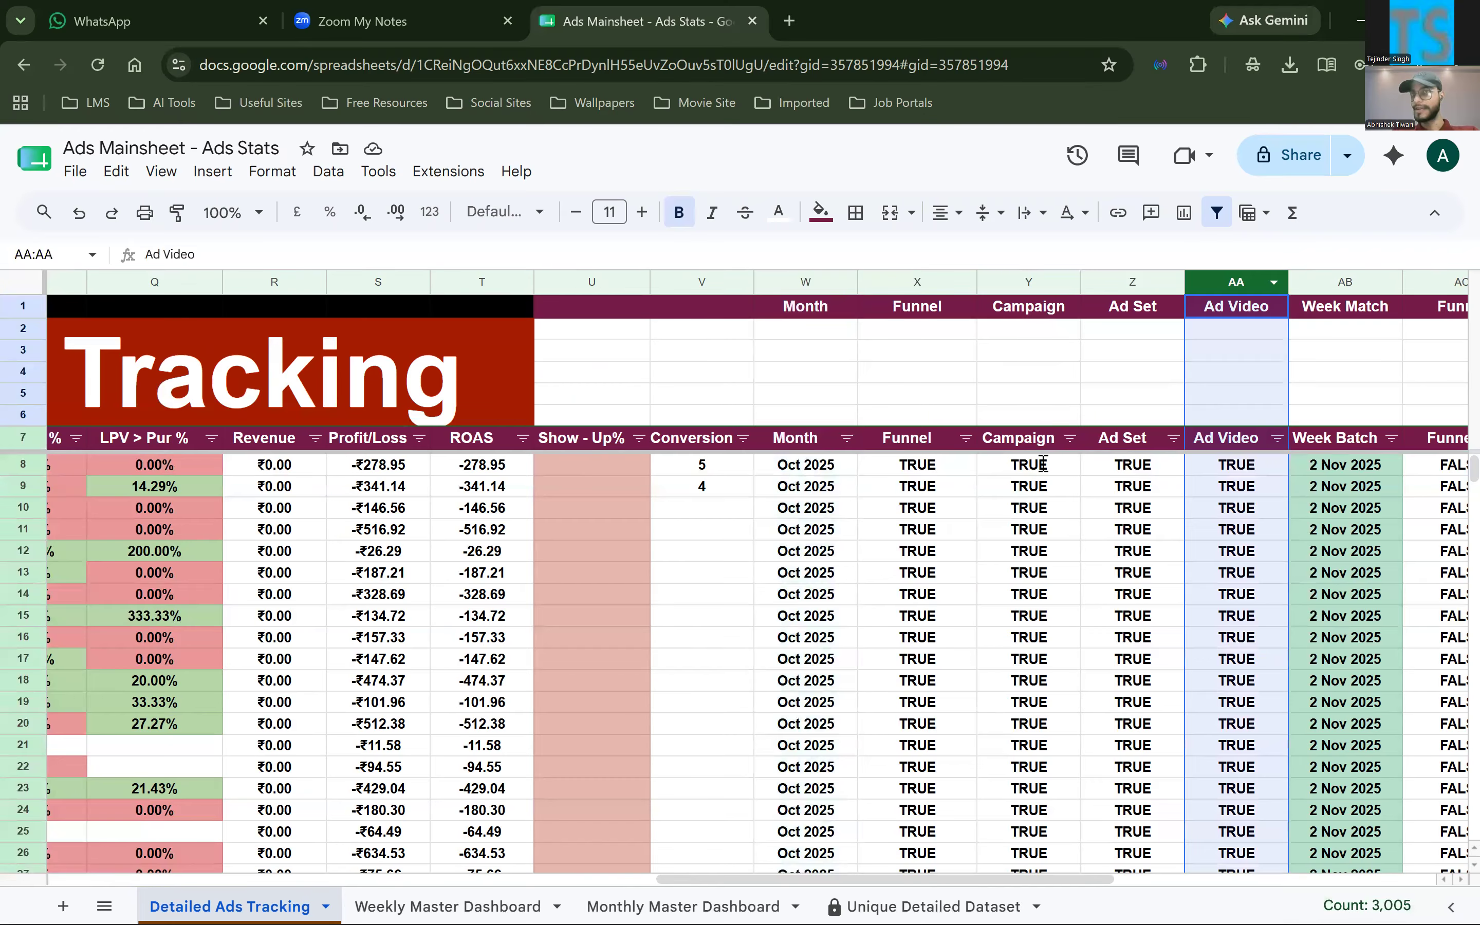
View the ARRAYFORMULA in Y8 that fills the Campaign column, and close it
click(1042, 465)
double_click(1043, 465)
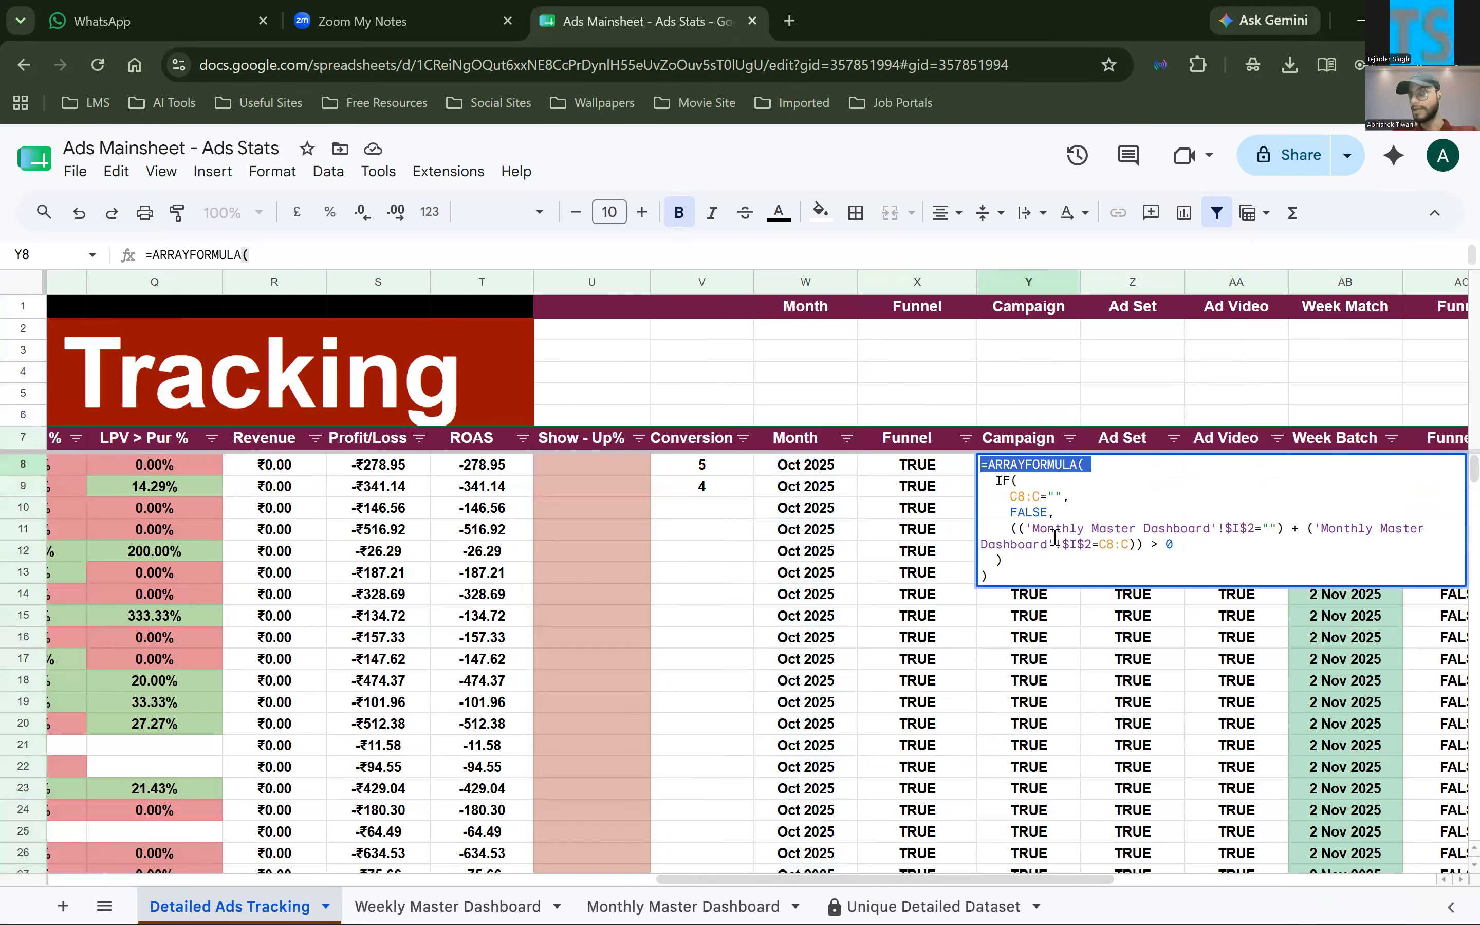
click(1171, 438)
click(1123, 373)
Highlight the Week Match column AB, and select the monthly helper headers X7:AA7 from Funnel to Ad Video
scroll(966, 287, right, 2)
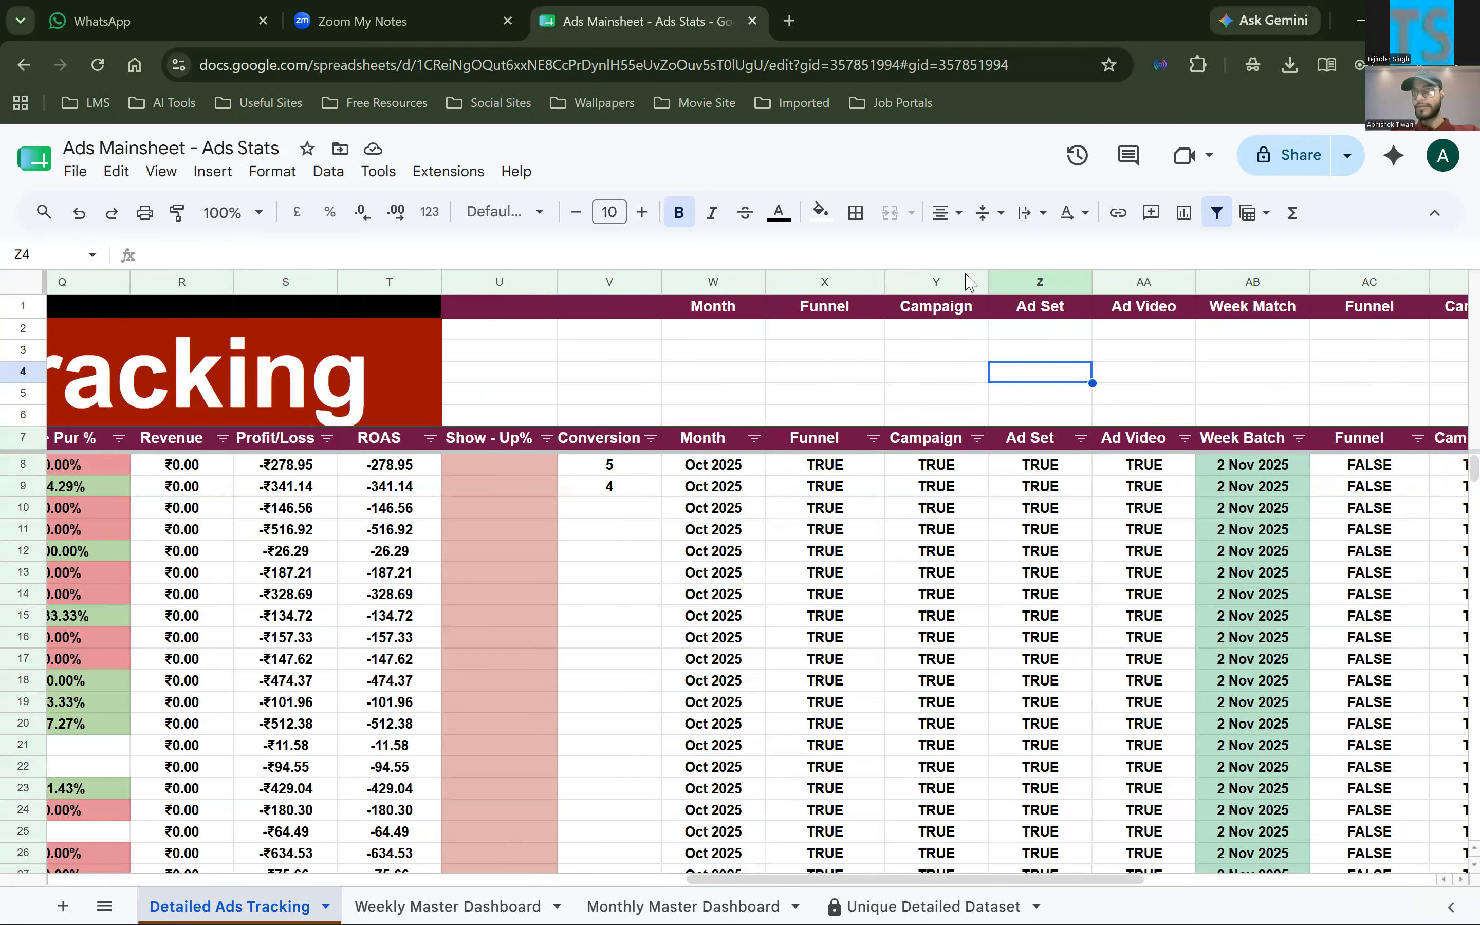
scroll(966, 282, right, 3)
click(962, 280)
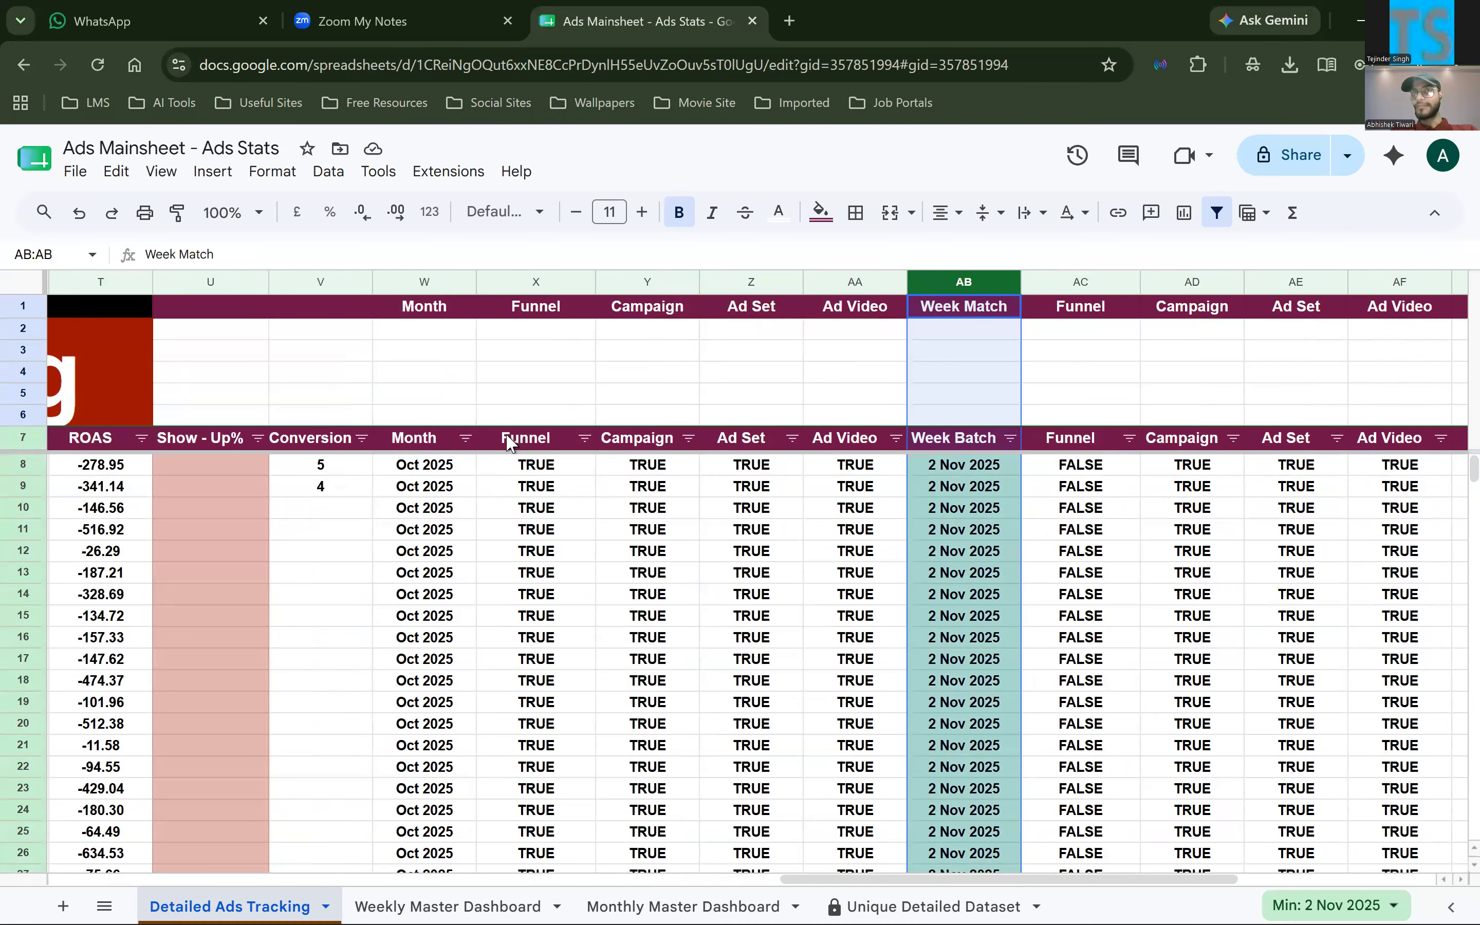
drag(511, 442, 843, 441)
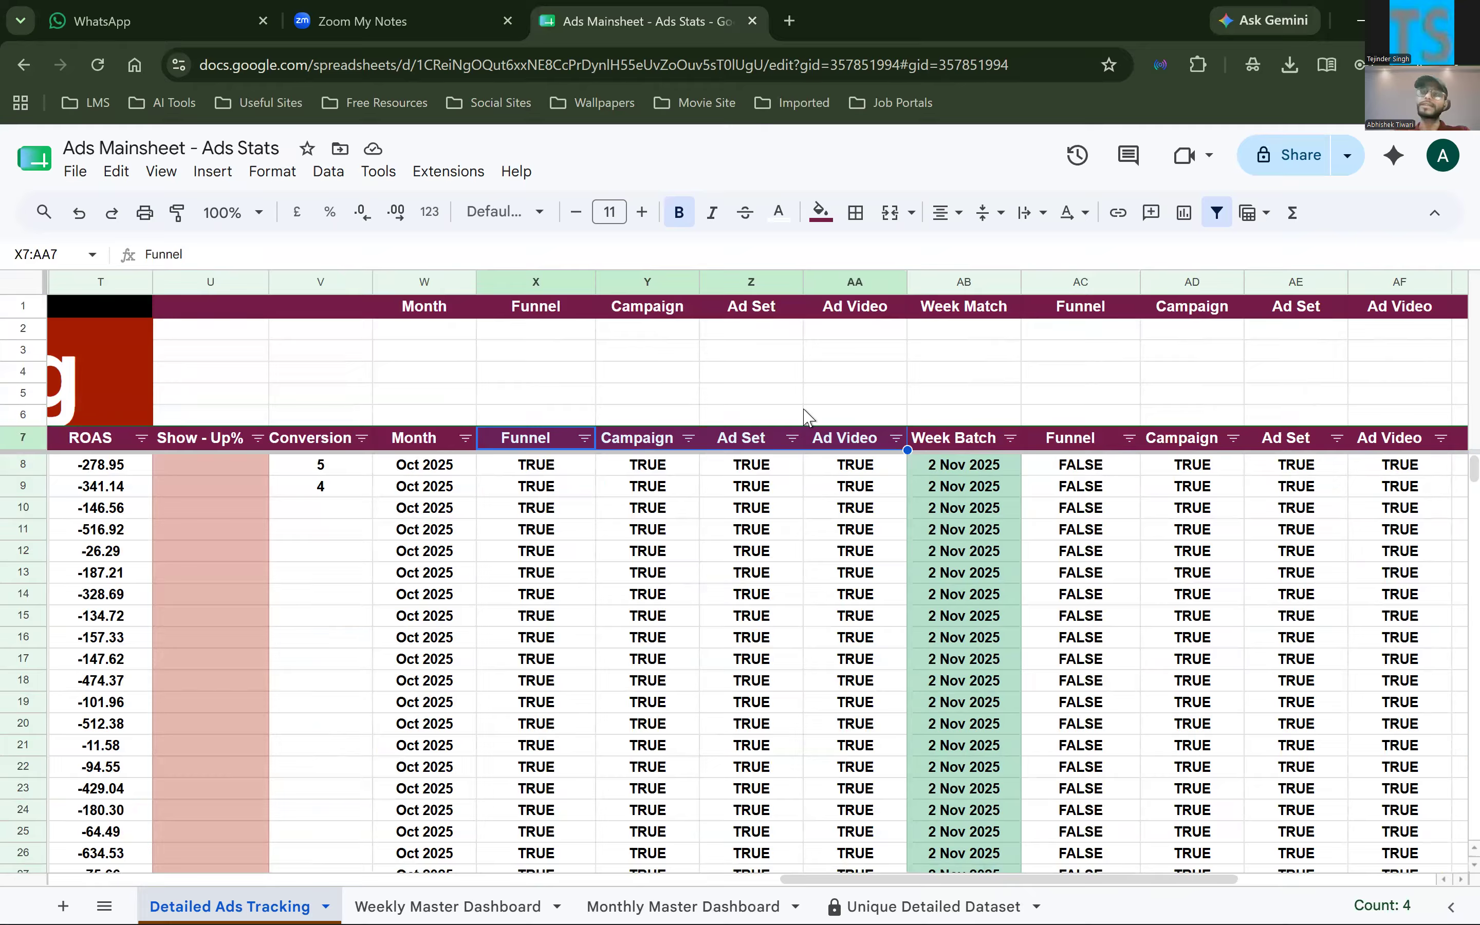
View the weekly Funnel formula in AC8 and visit the Weekly Master Dashboard sheet that it references
click(1070, 451)
key(Left)
click(1067, 466)
key(Return)
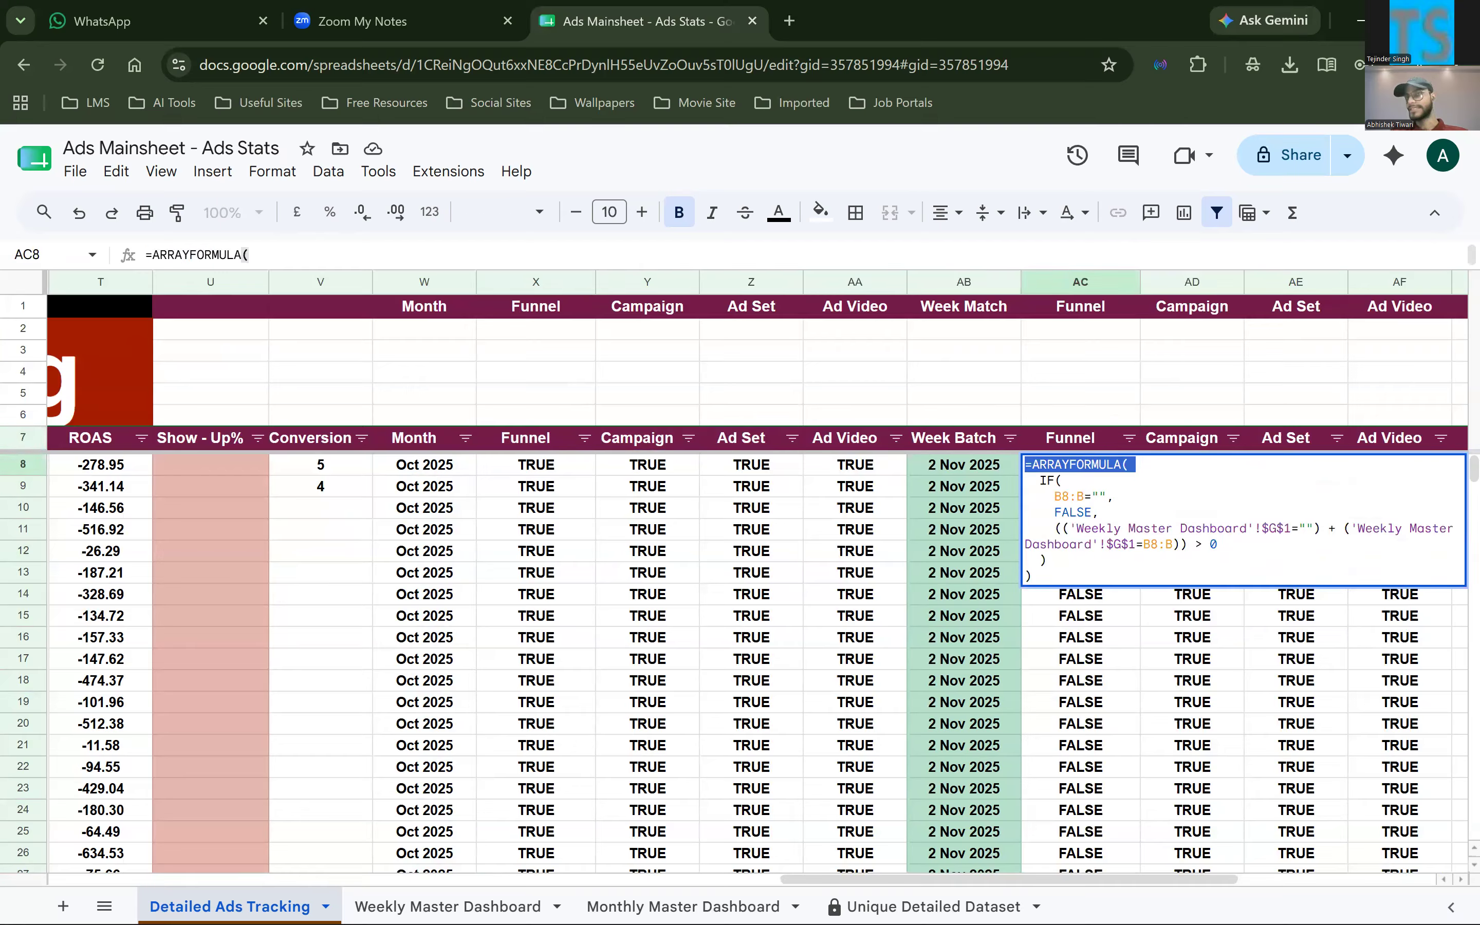
click(446, 906)
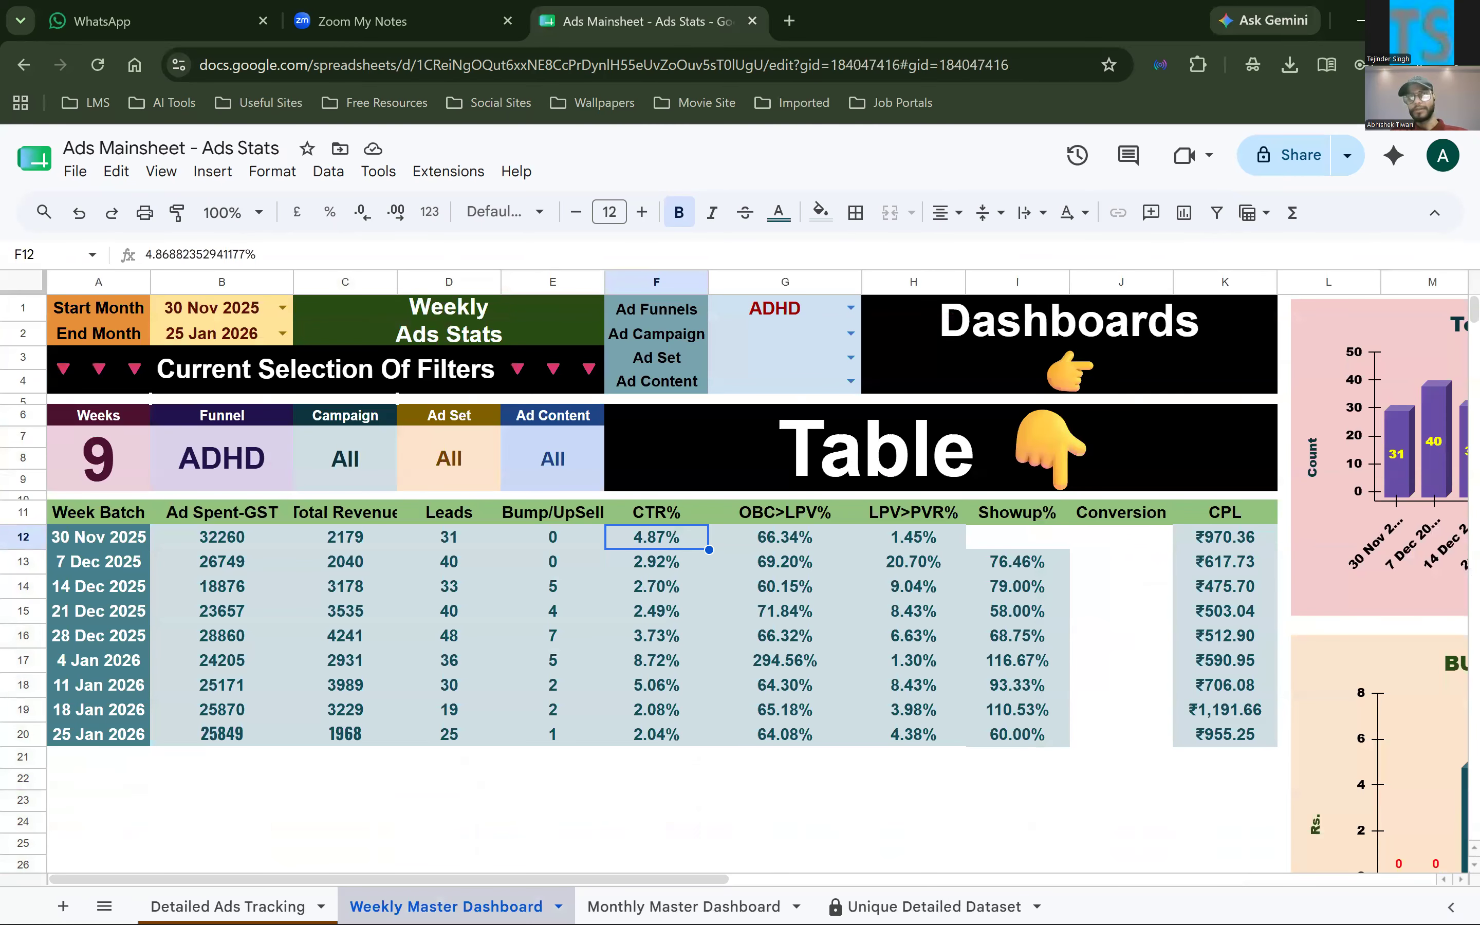
click(228, 906)
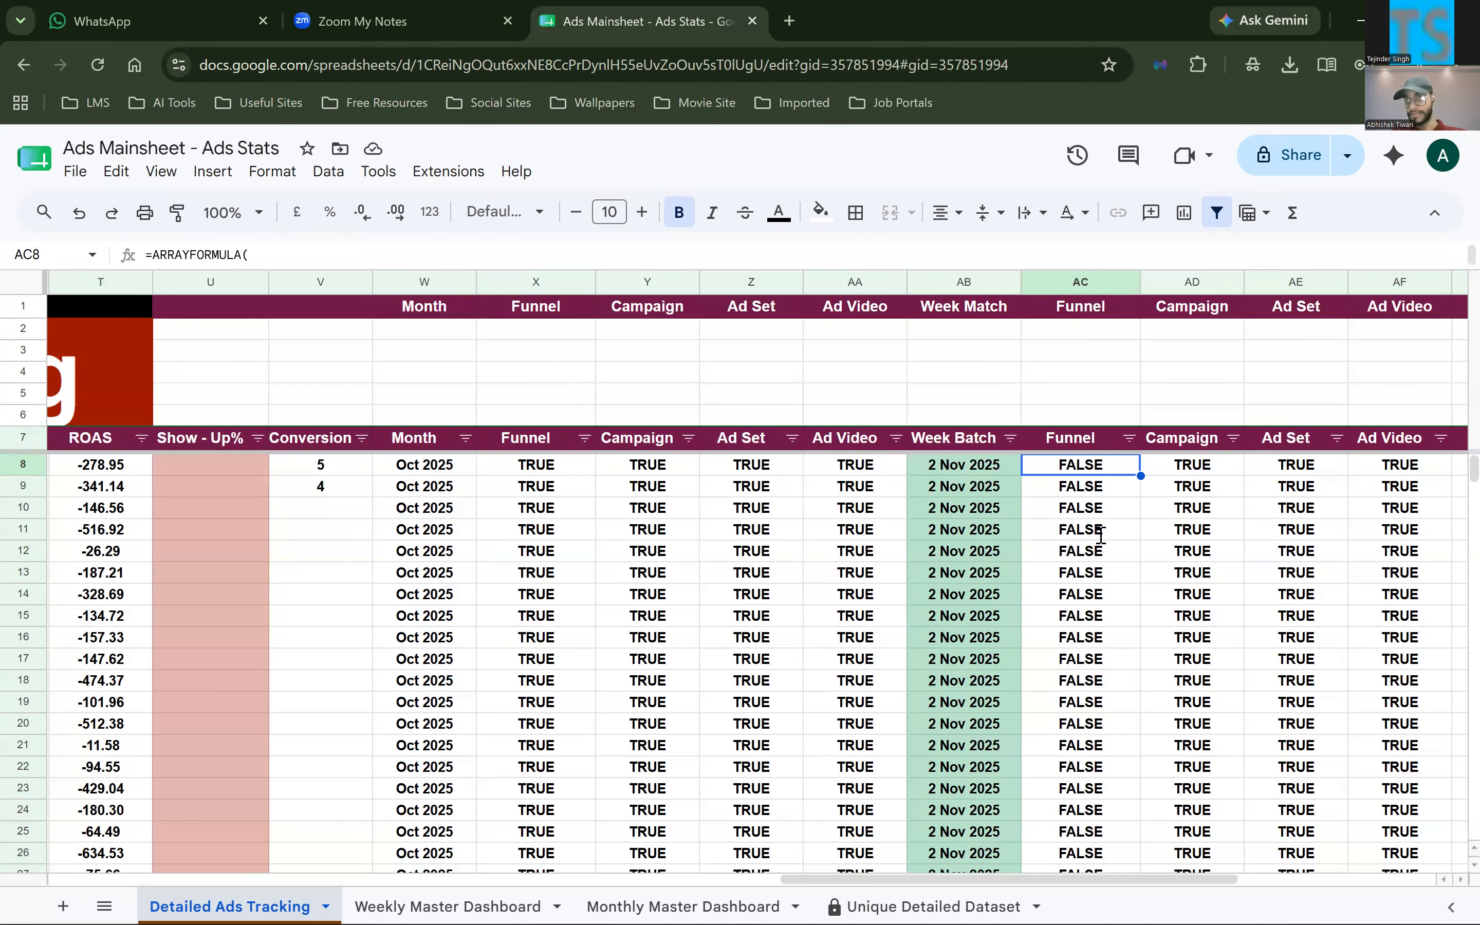
Reopen the AC8 formula, match it to the Ad Funnels cell G1 on the Weekly Master Dashboard, and close it
key(Return)
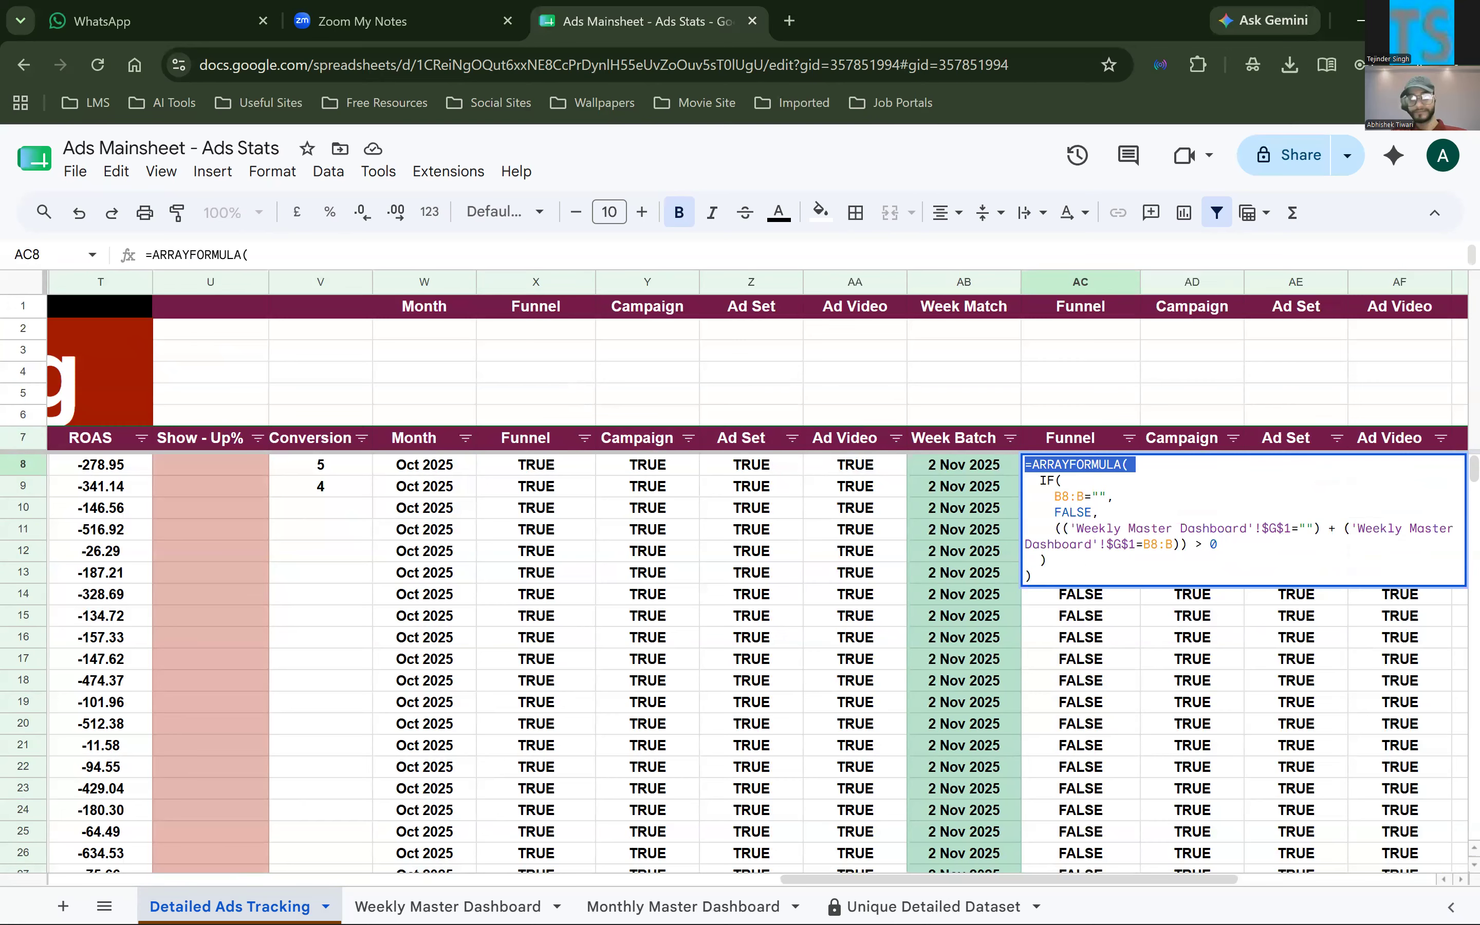
click(439, 905)
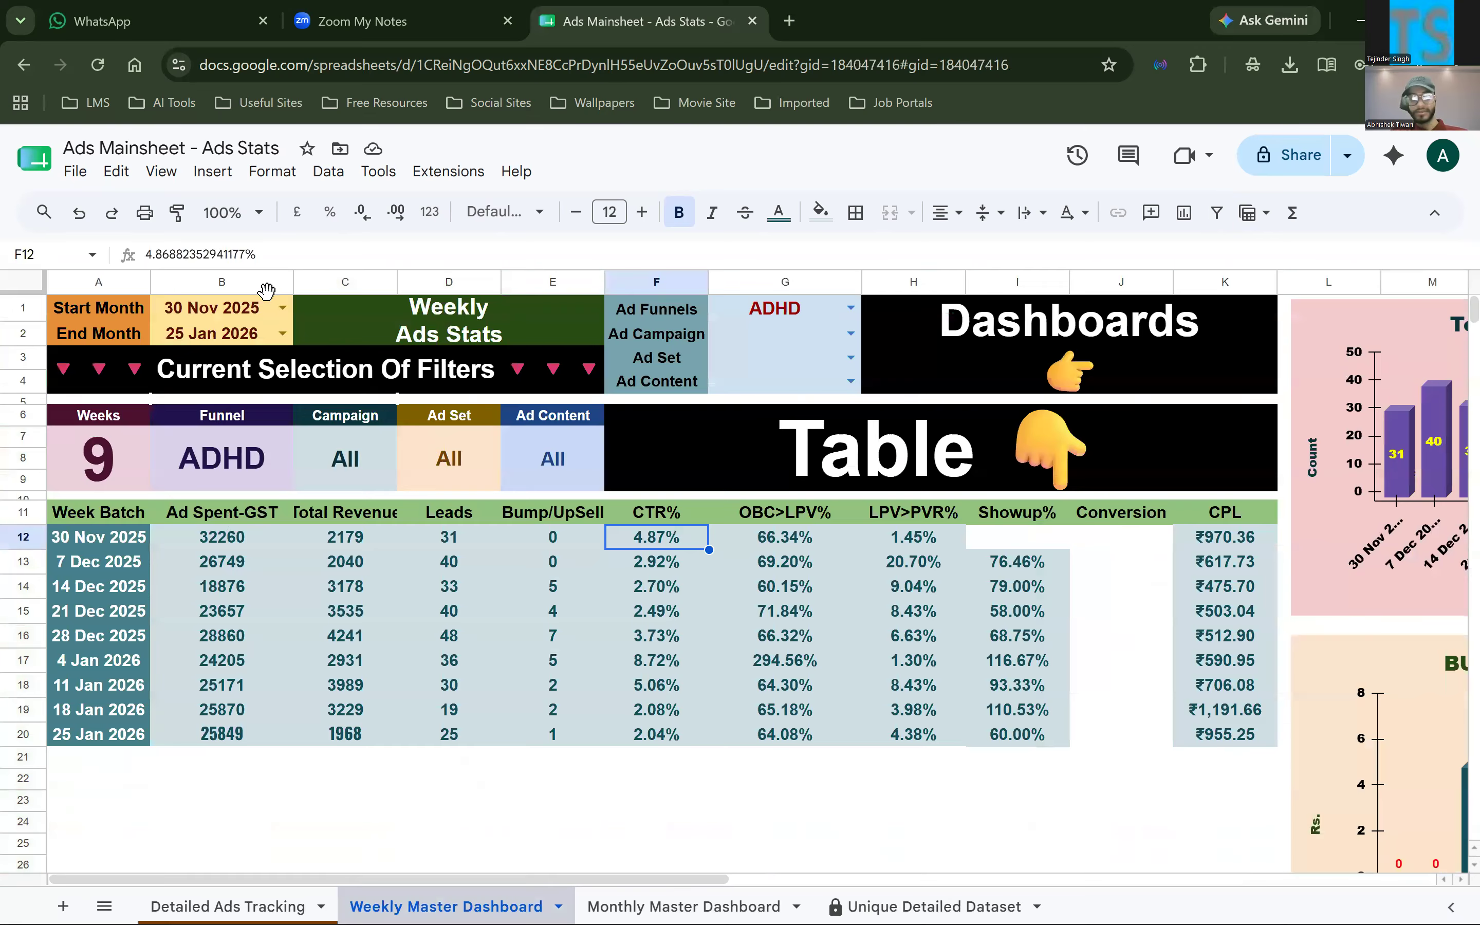
click(772, 282)
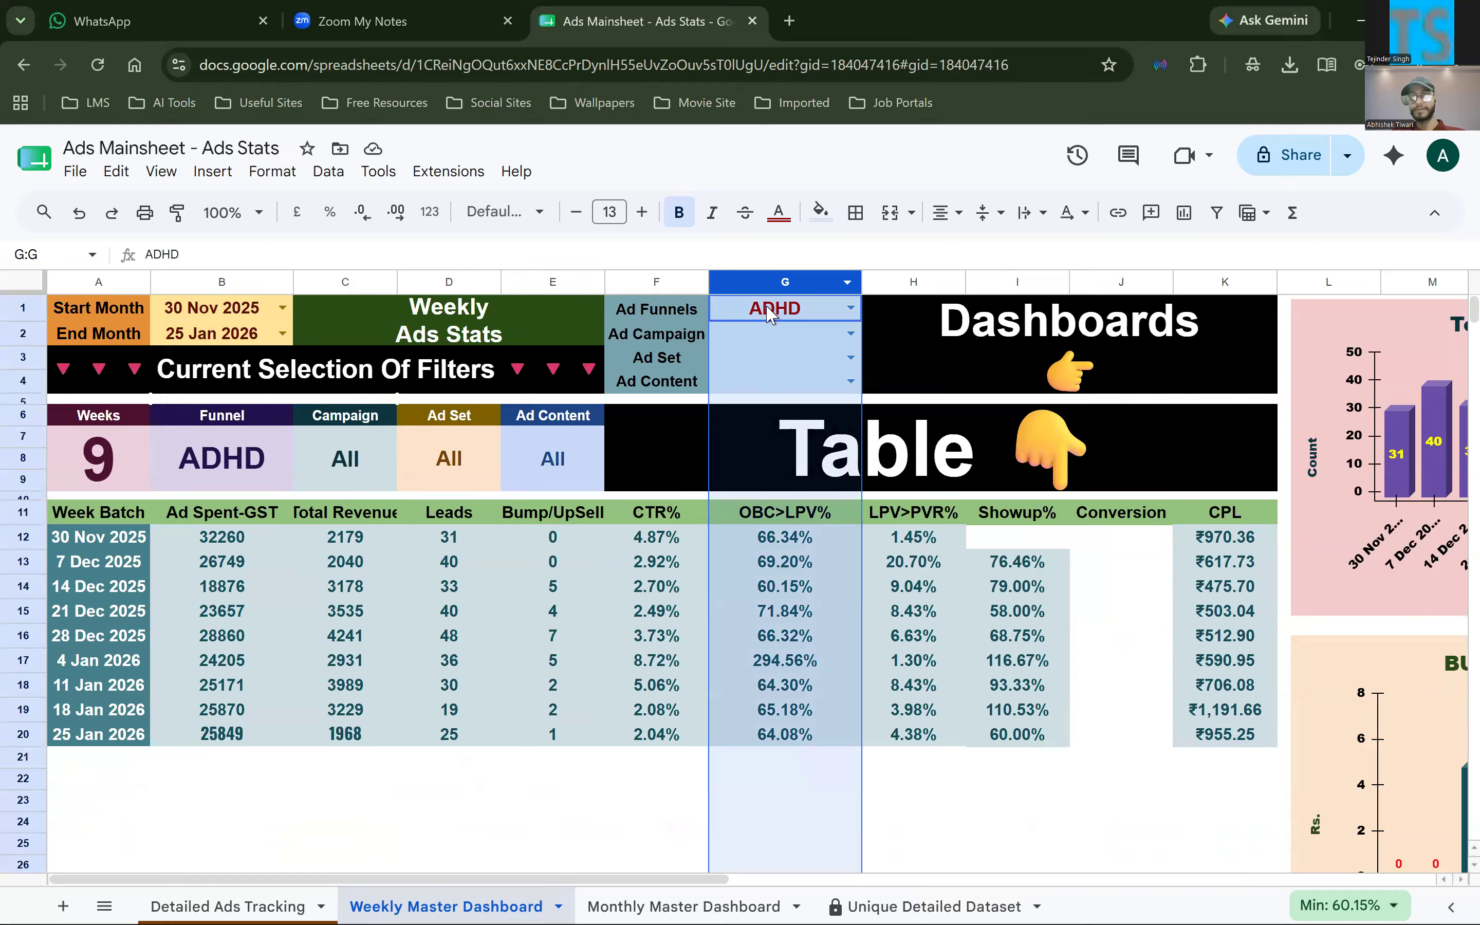
click(769, 312)
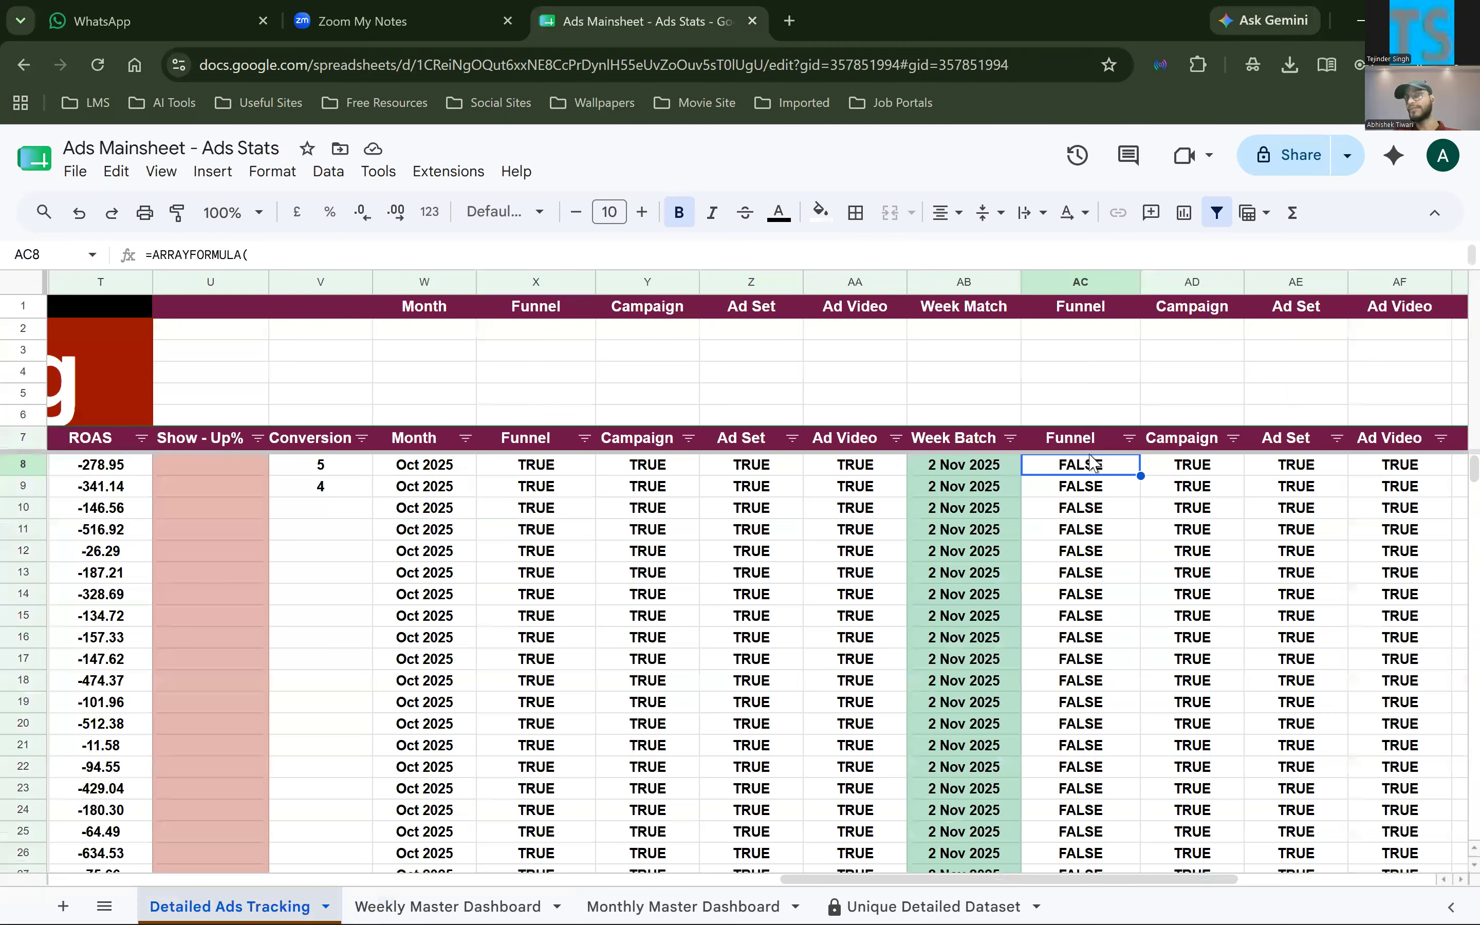
click(1090, 449)
double_click(1090, 462)
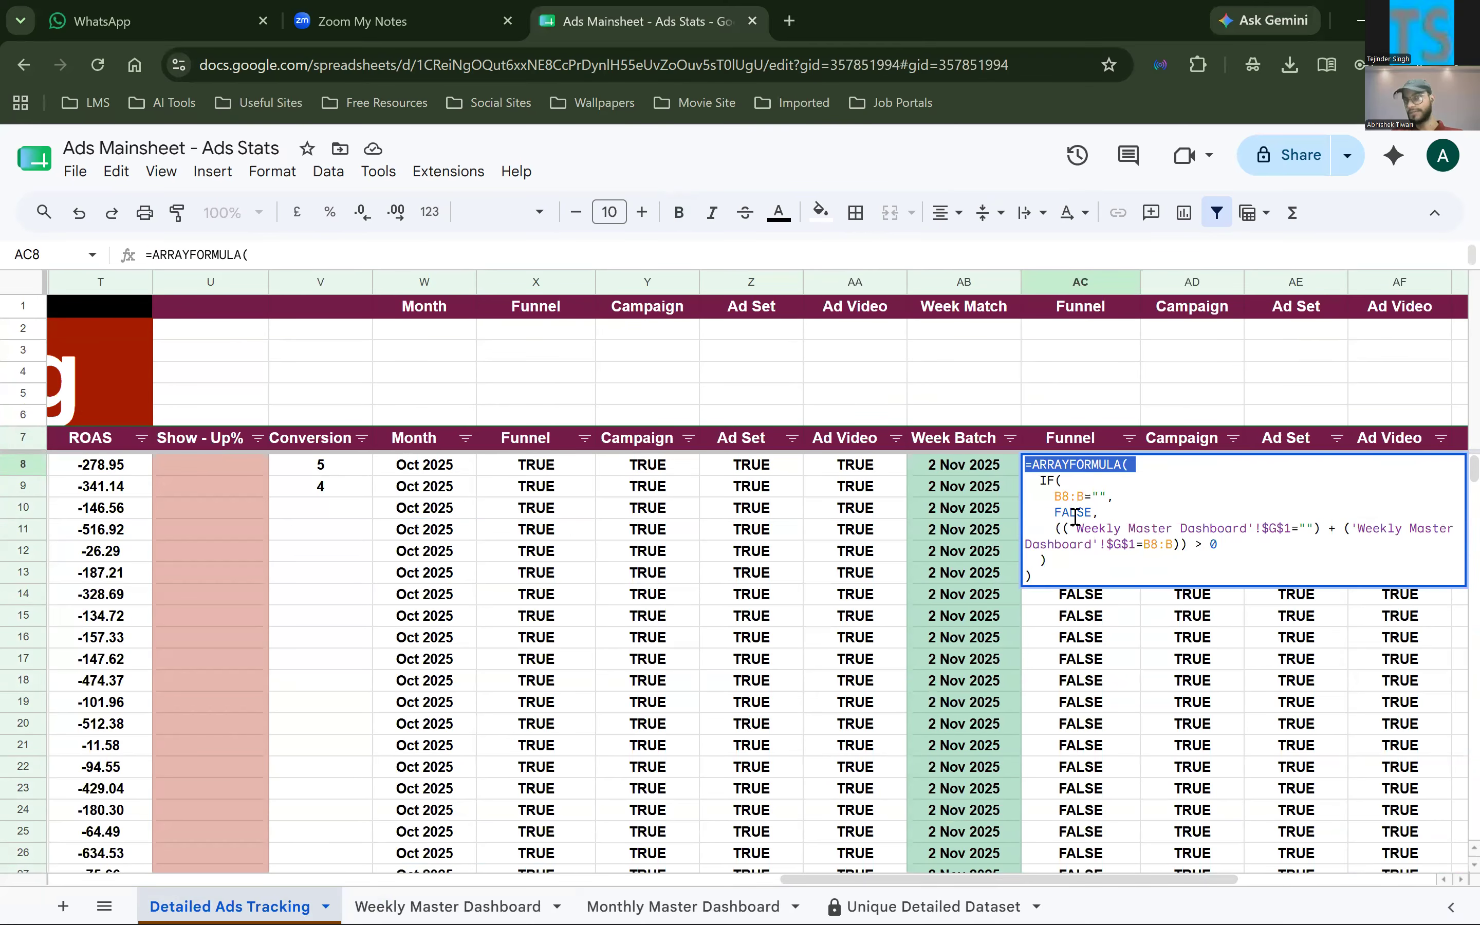
click(762, 495)
Look back over the metric columns and highlight the first Month and Funnel helper cells, W8 and X8
scroll(763, 498, left, 5)
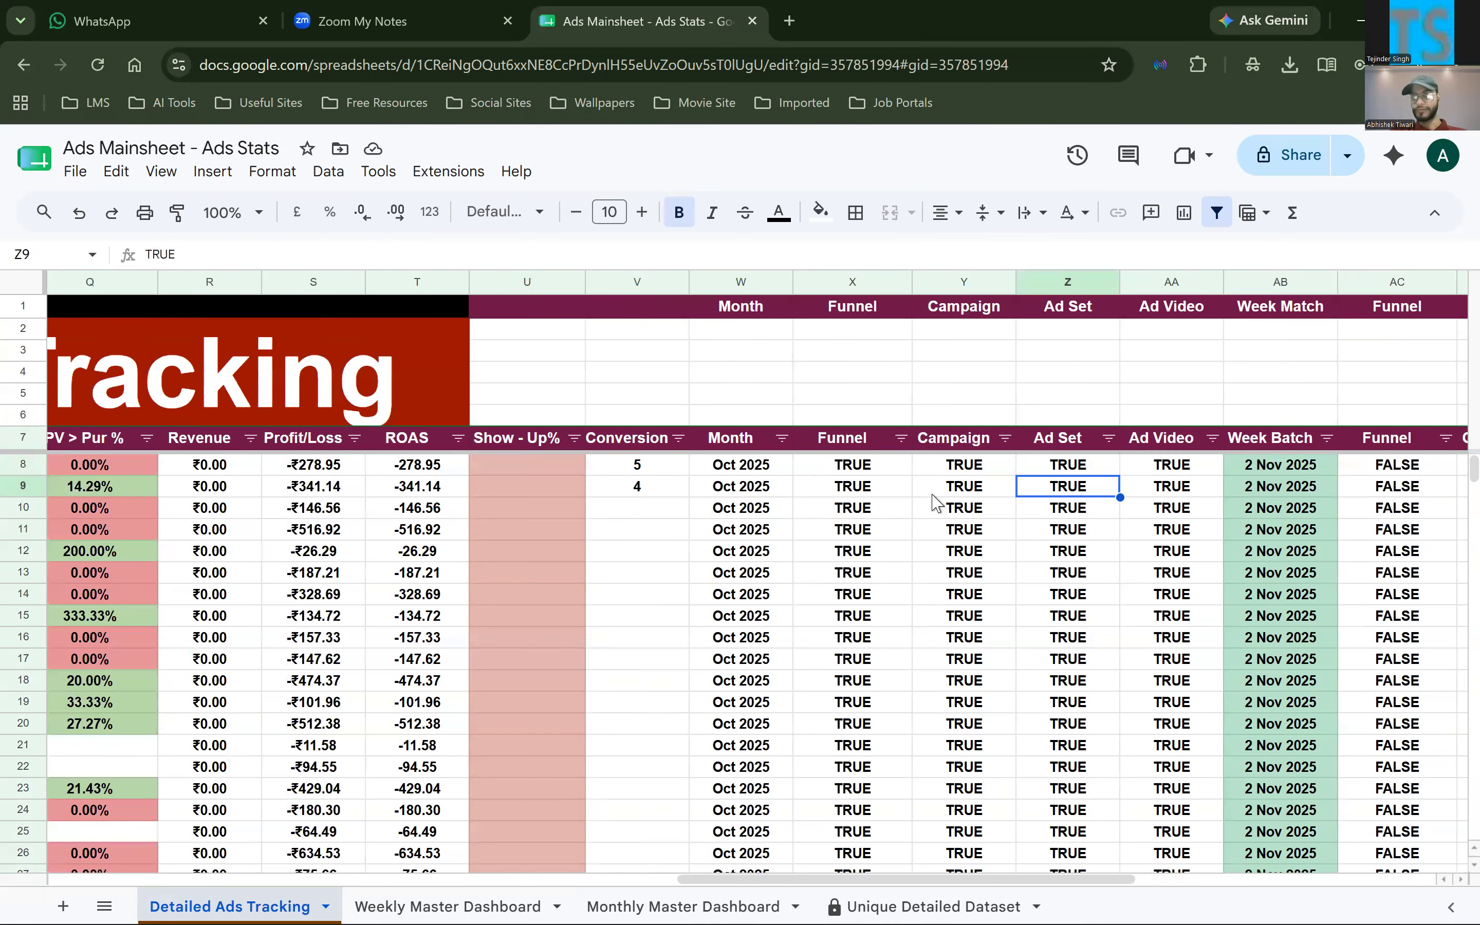
scroll(934, 503, left, 8)
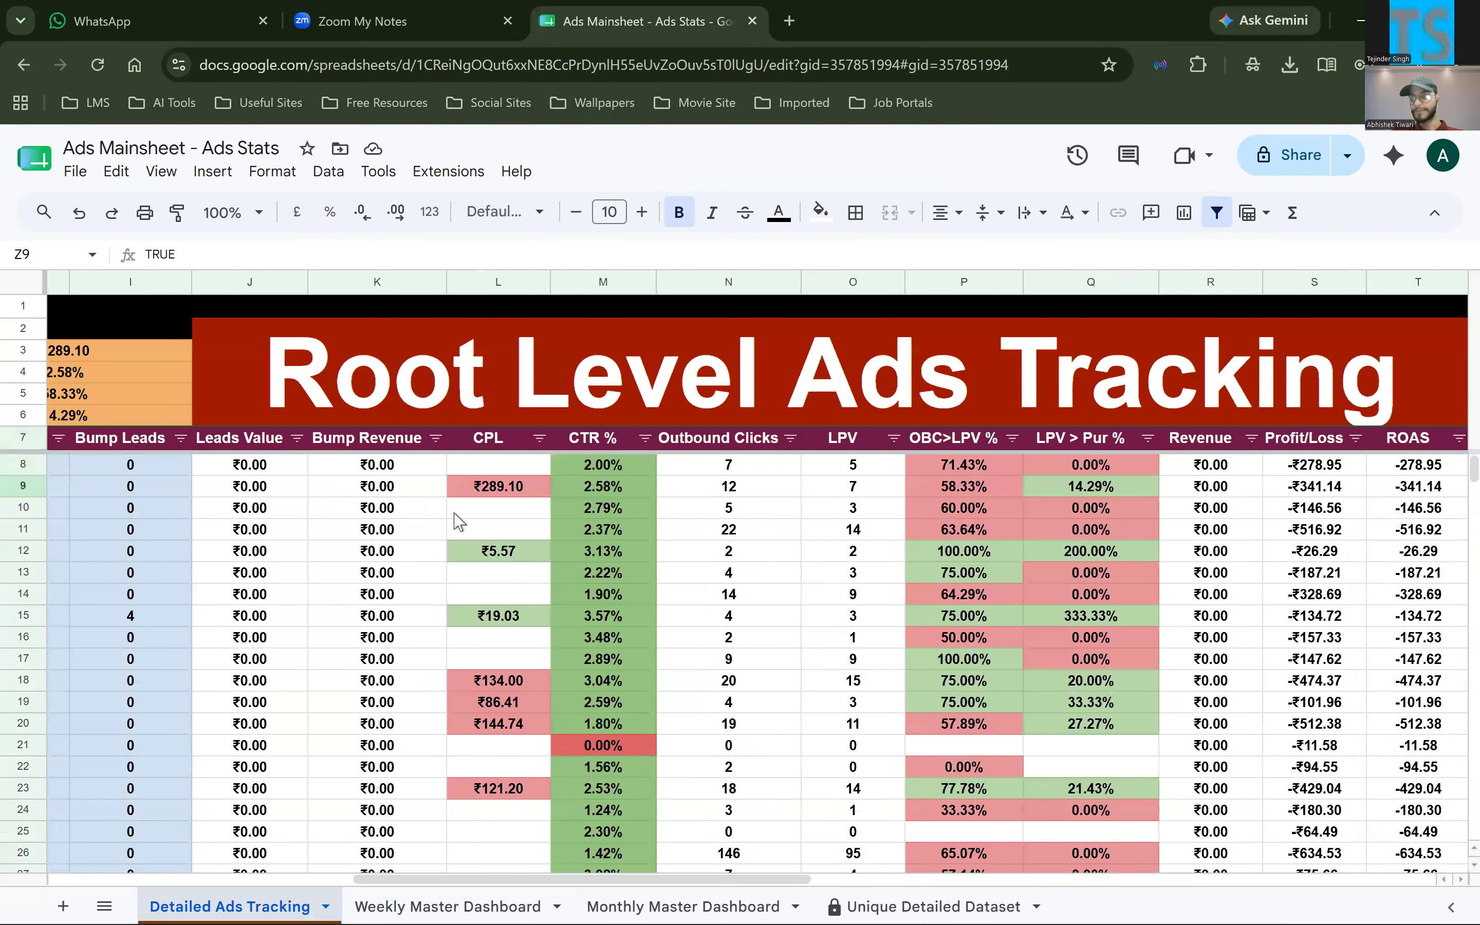
scroll(456, 520, right, 10)
click(420, 468)
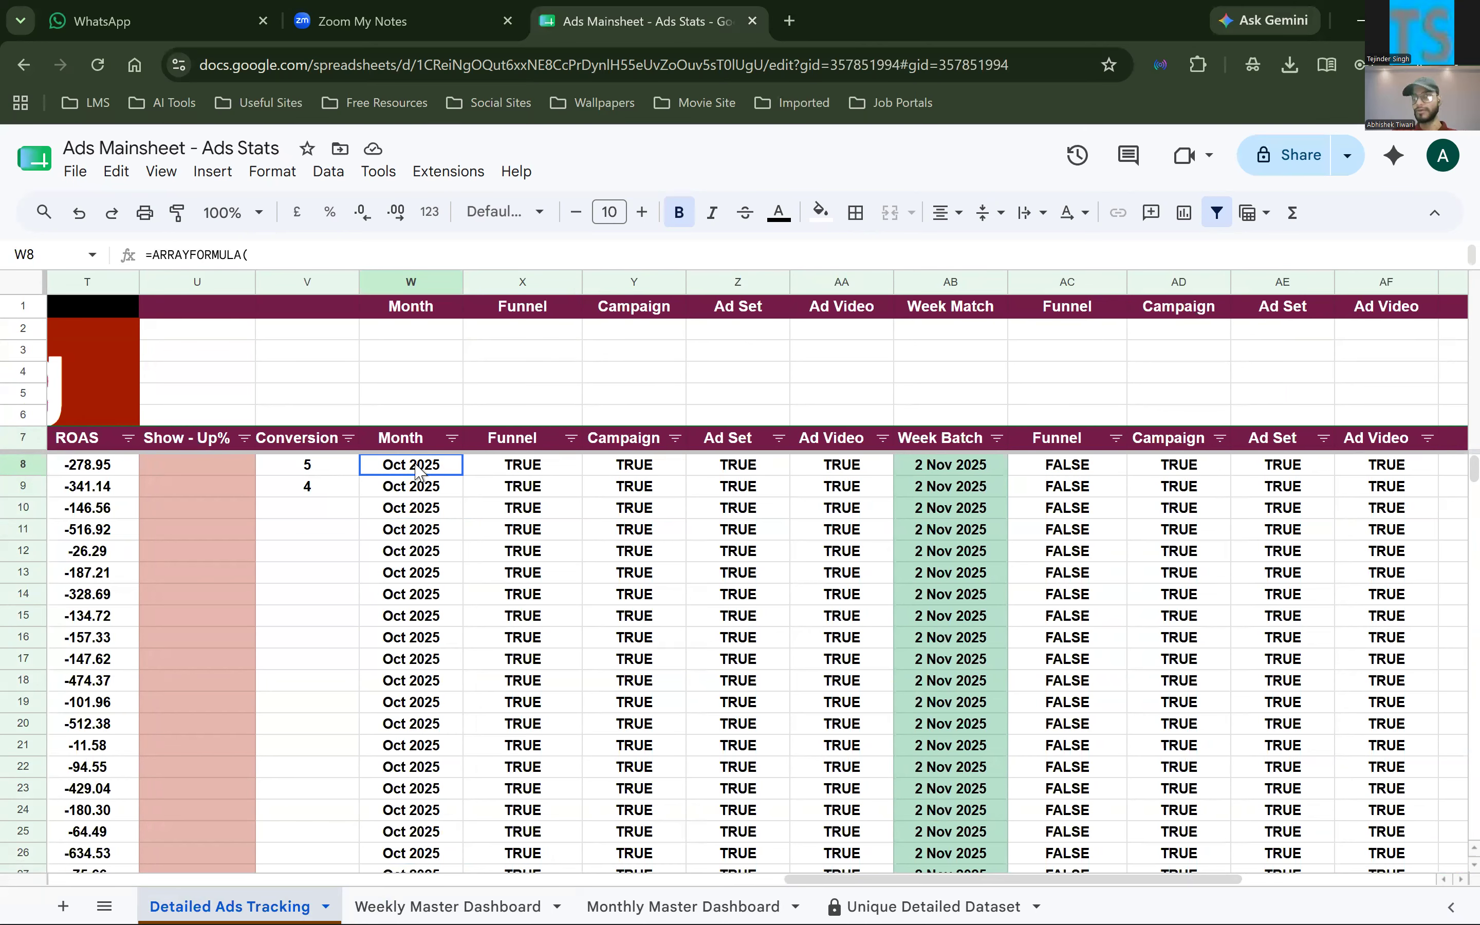
click(529, 466)
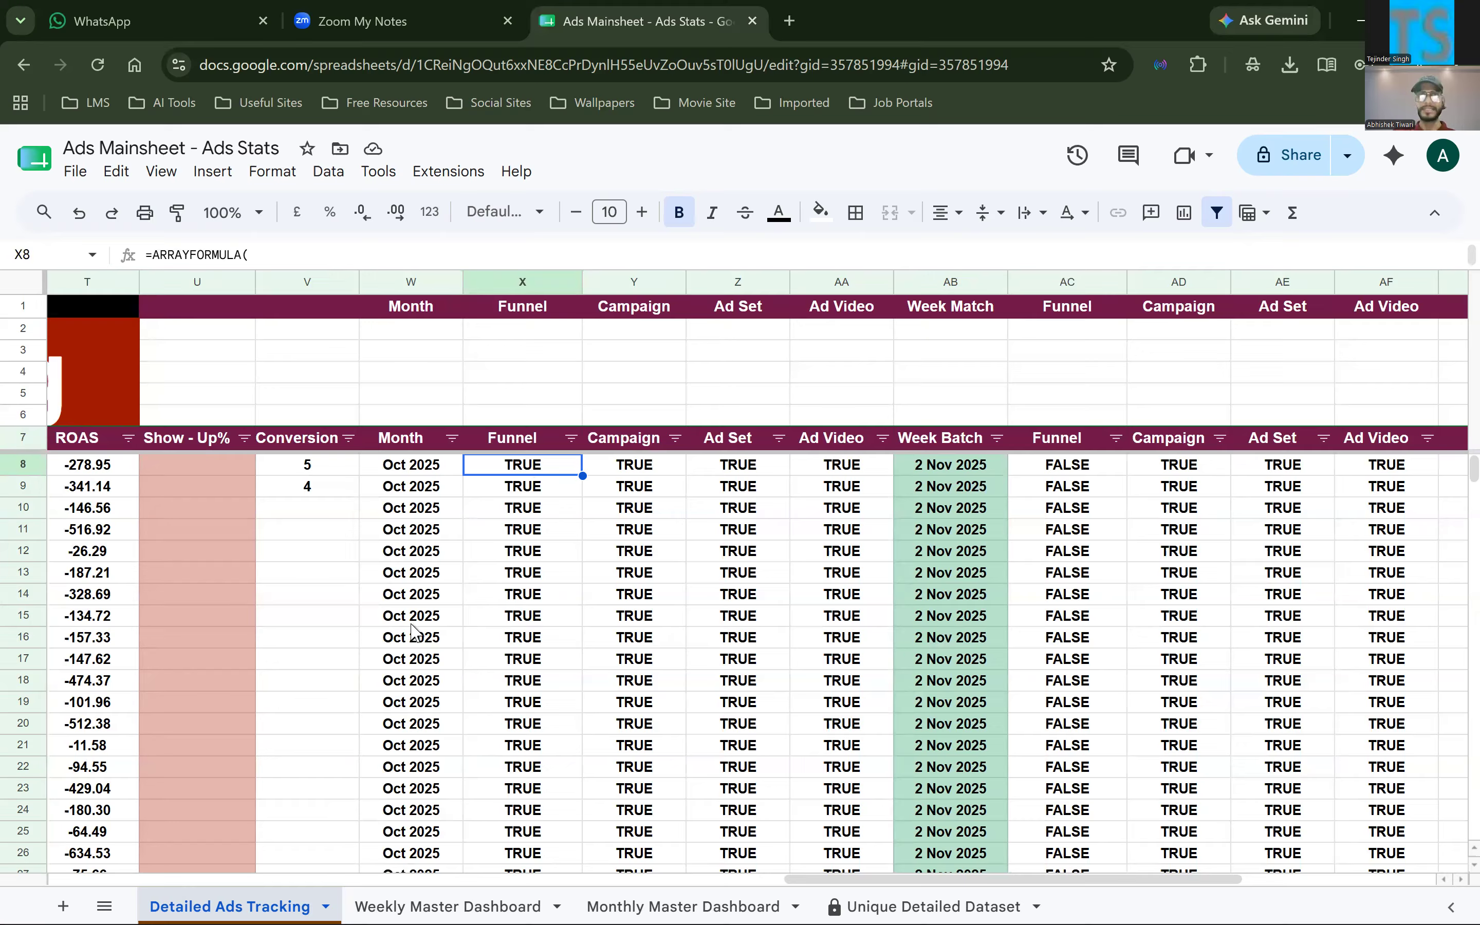
scroll(396, 720, left, 5)
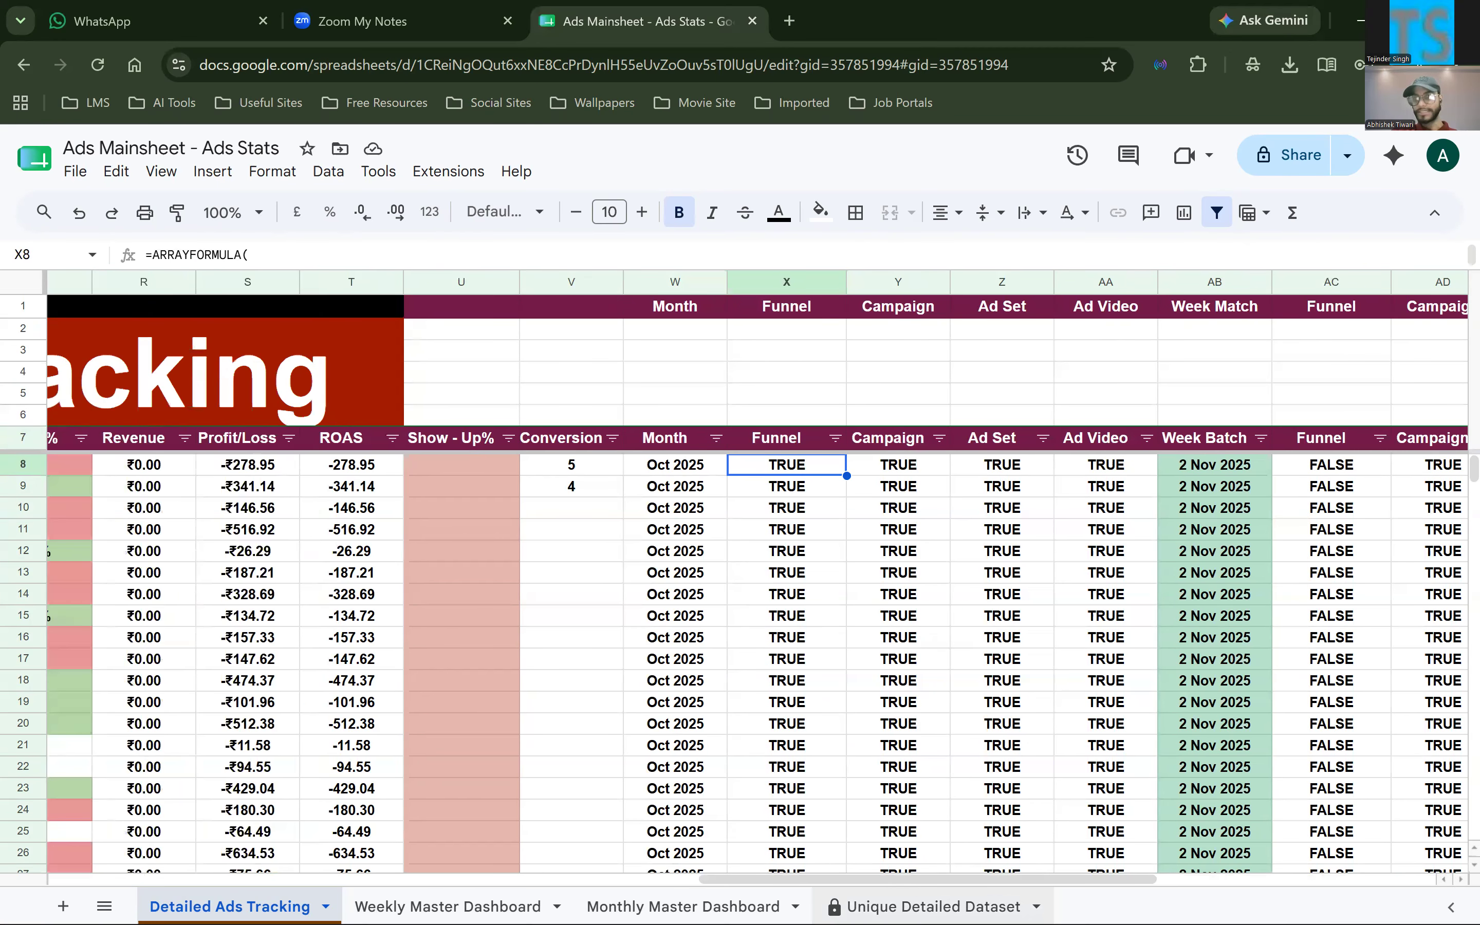
View the unique lists on Unique Detailed Dataset and highlight the filter cells G1:G4 on the Weekly Master Dashboard
click(933, 906)
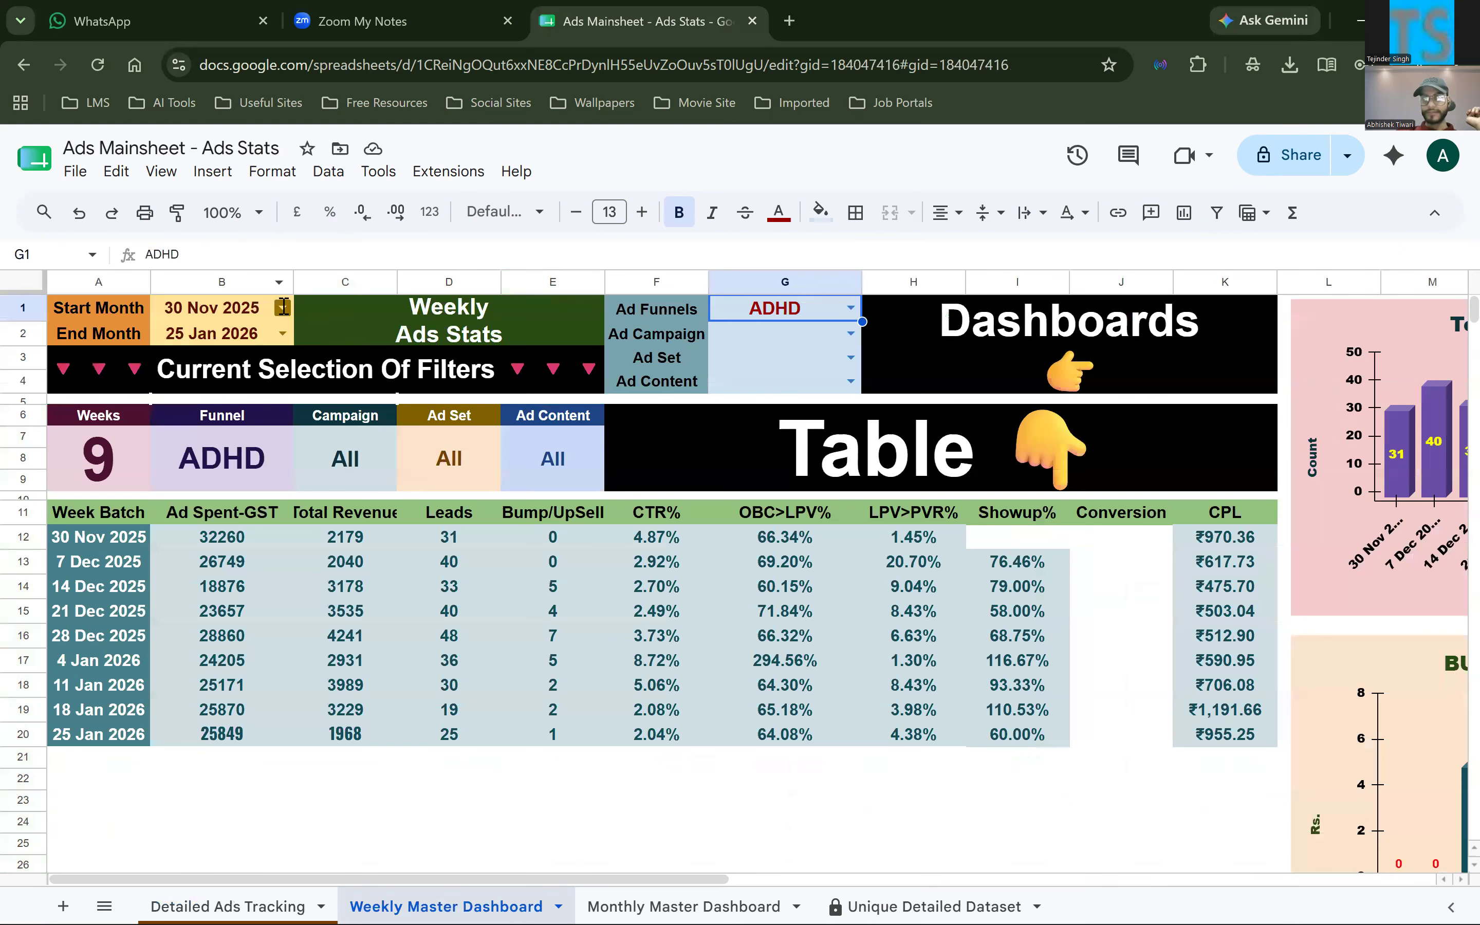
click(284, 307)
drag(760, 324, 763, 388)
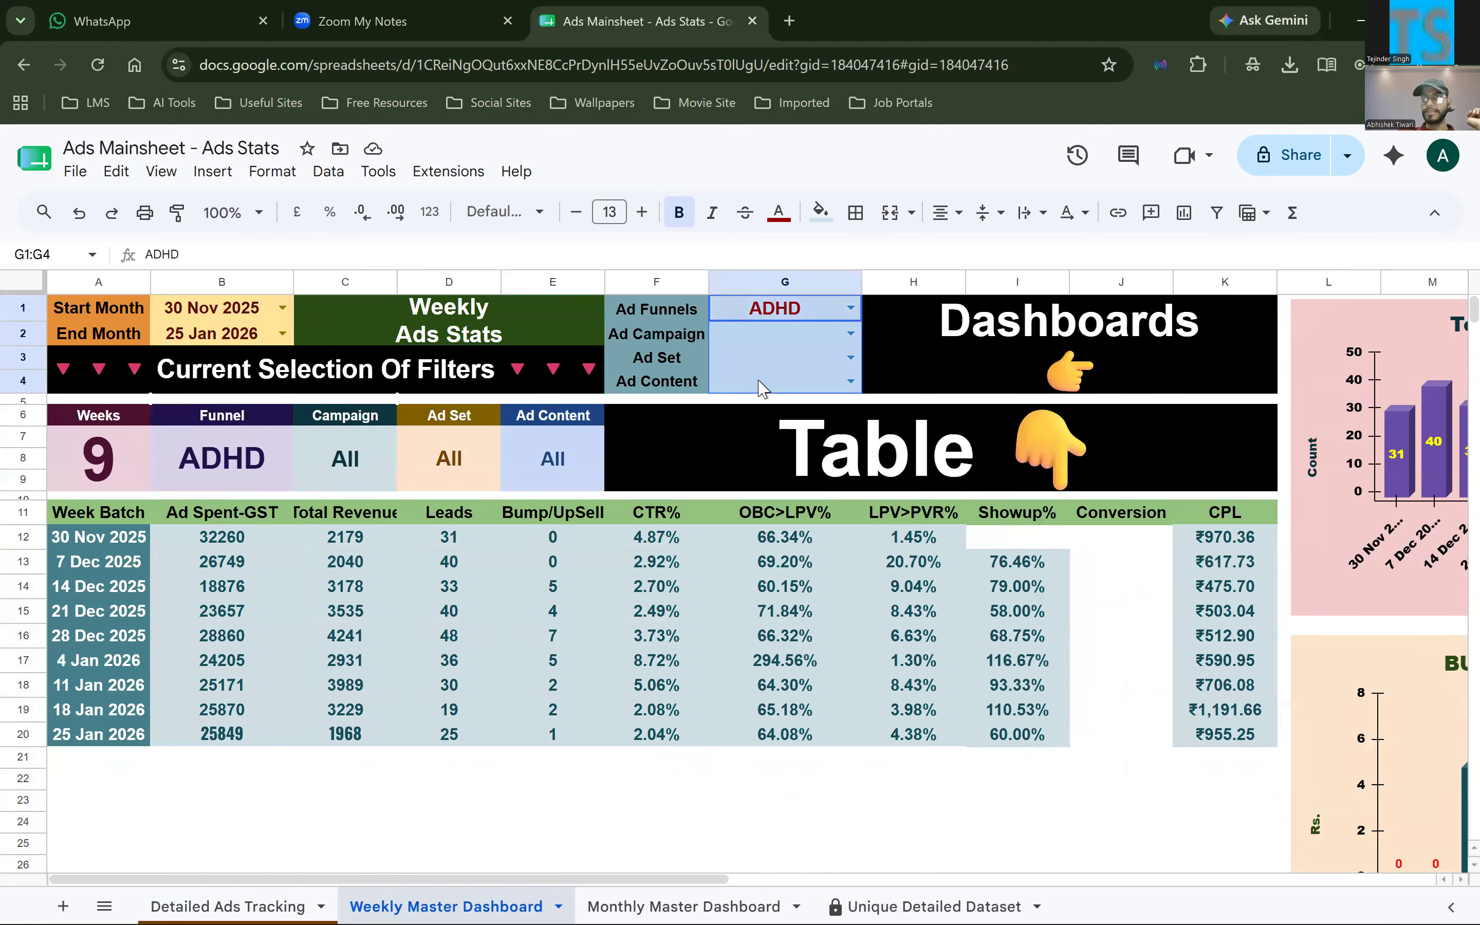
click(778, 320)
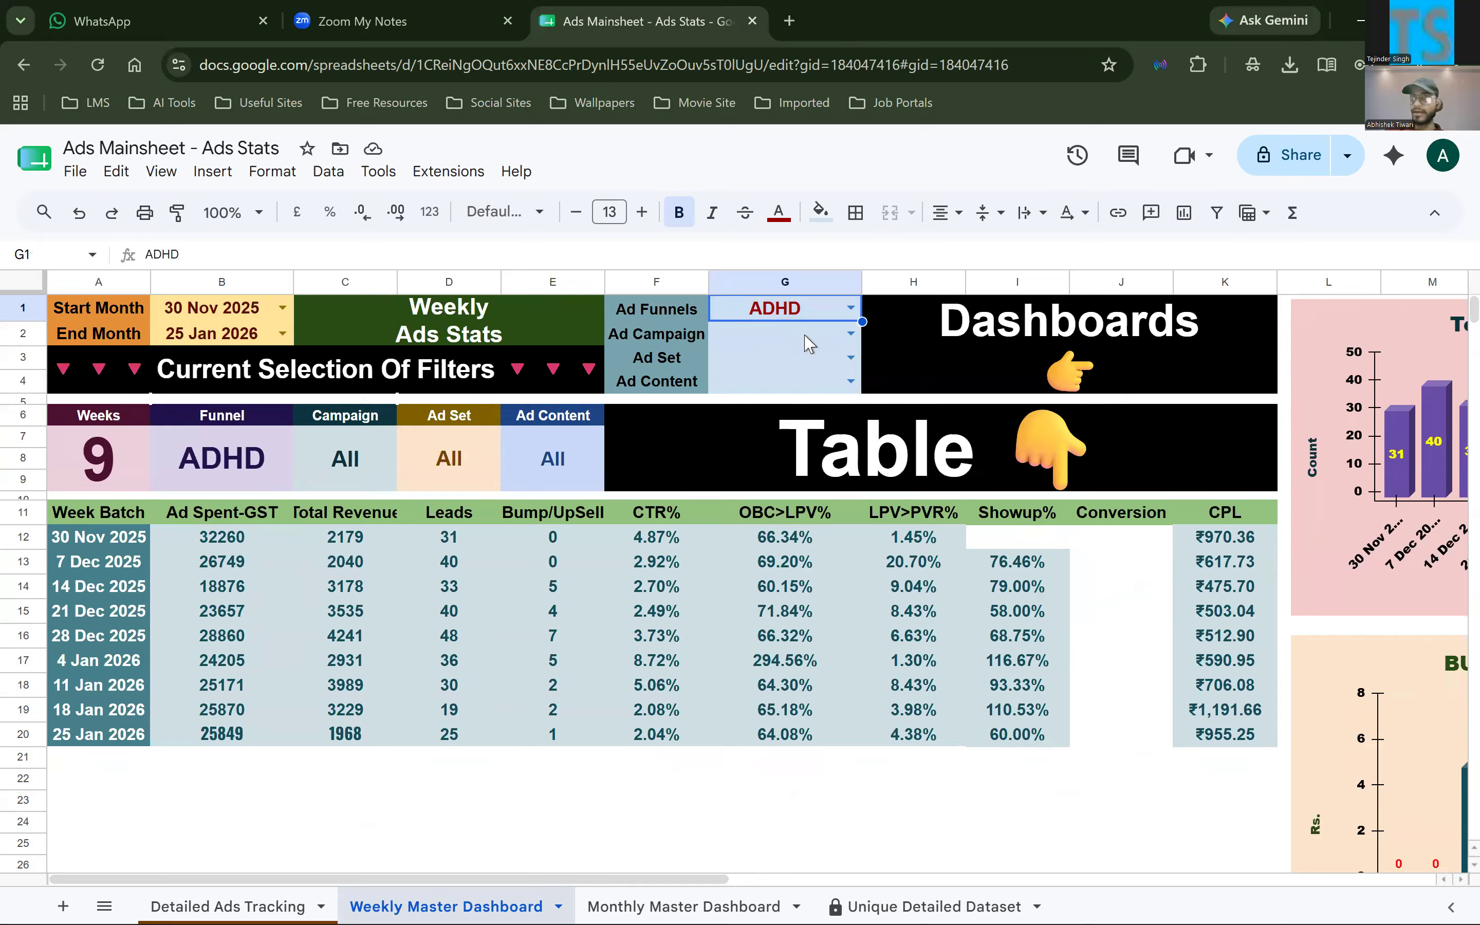
click(808, 344)
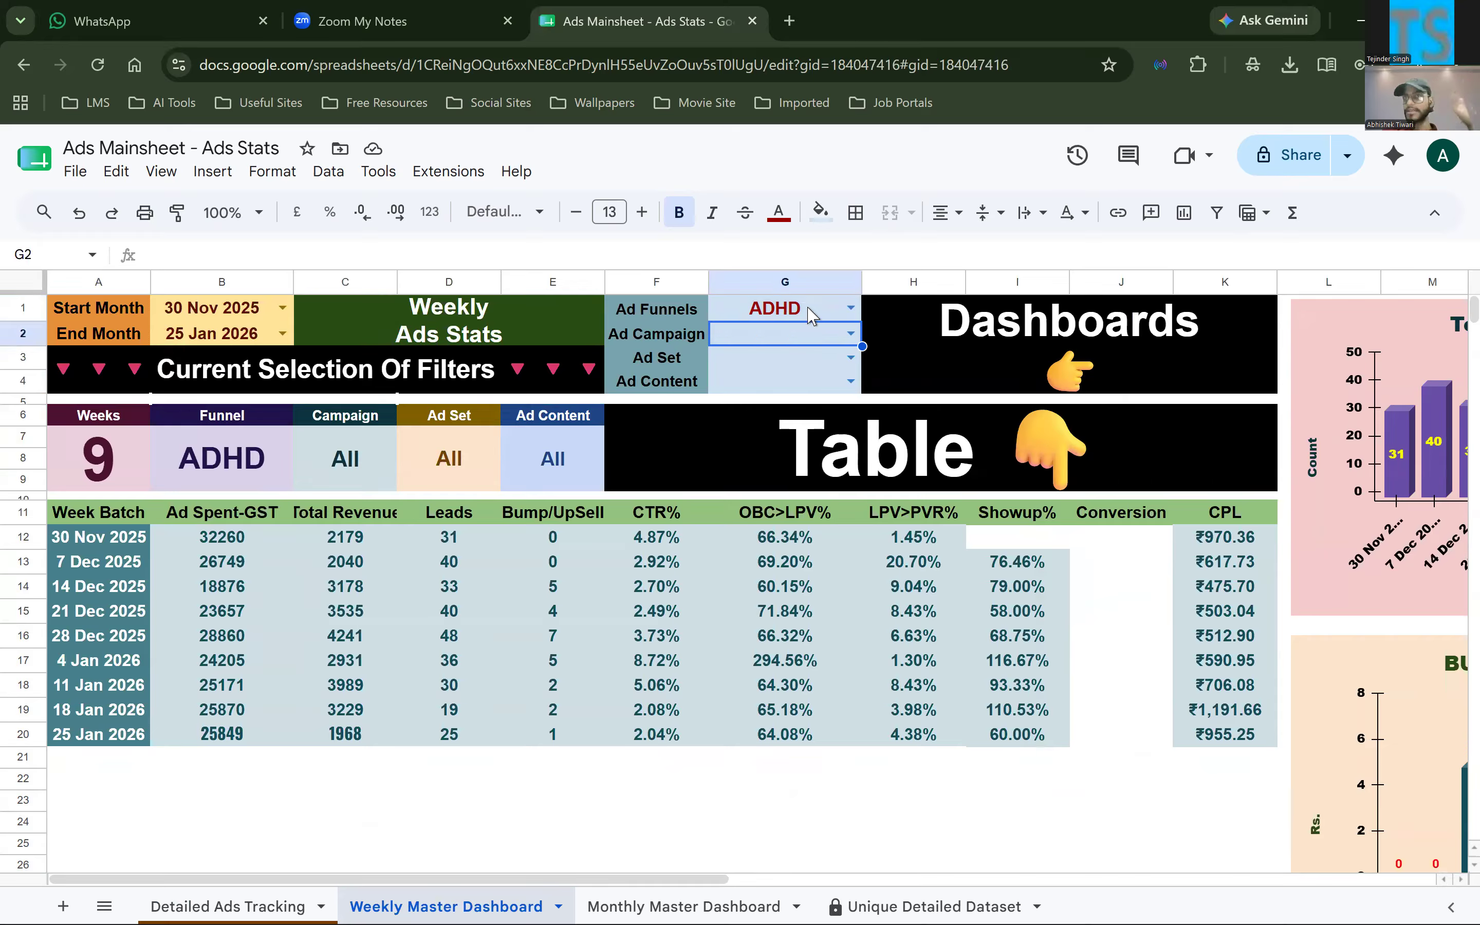
Examine the dropdown validation rule of the Ad Funnels cell G1, including its criteria options and source range
click(786, 314)
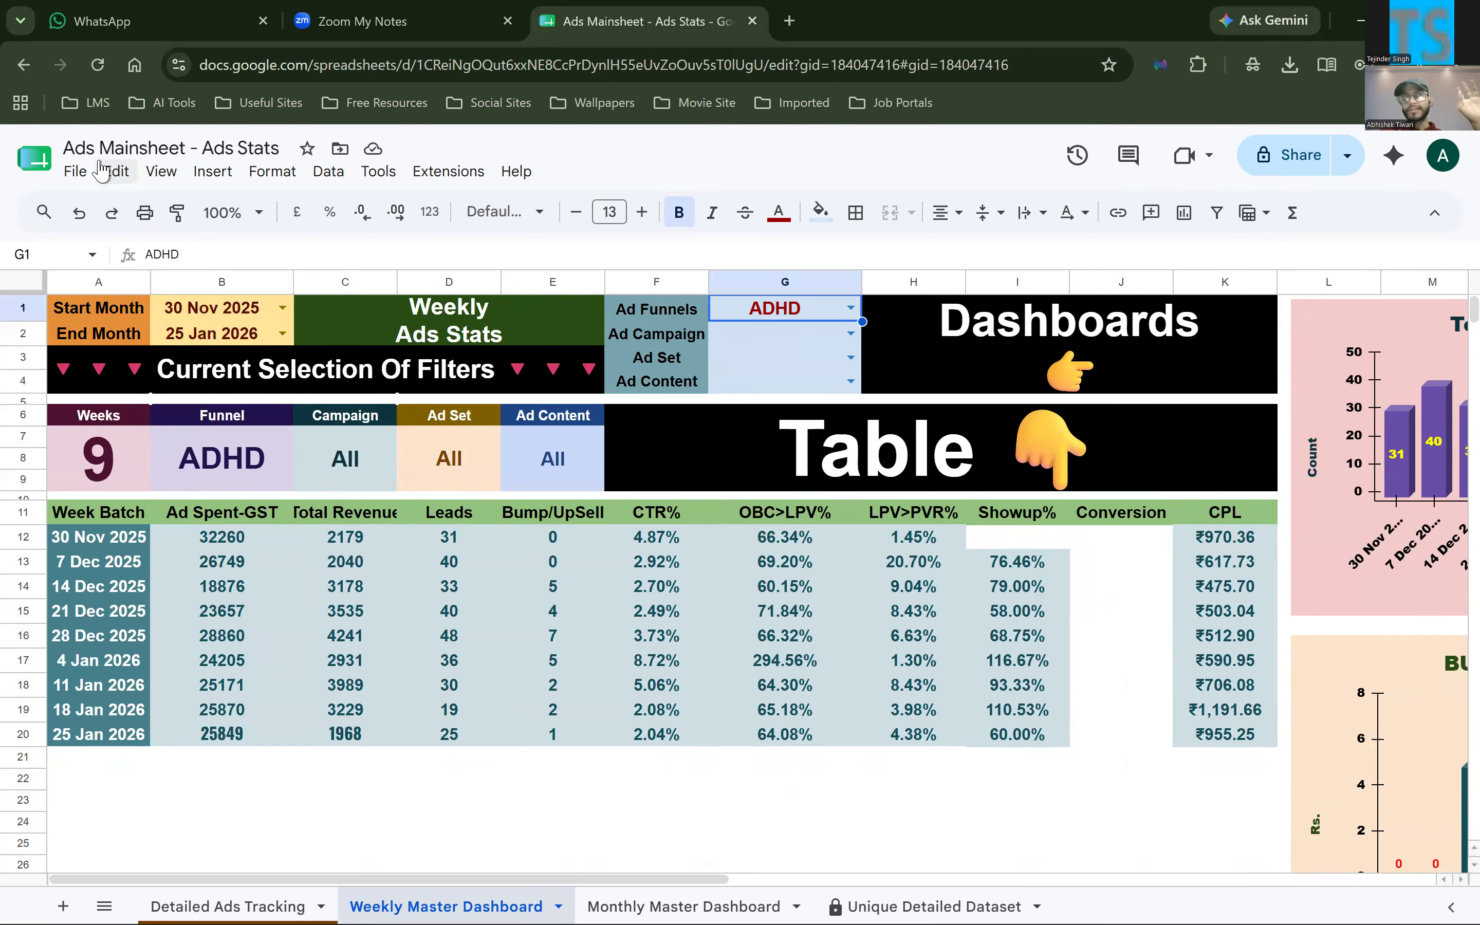
click(205, 174)
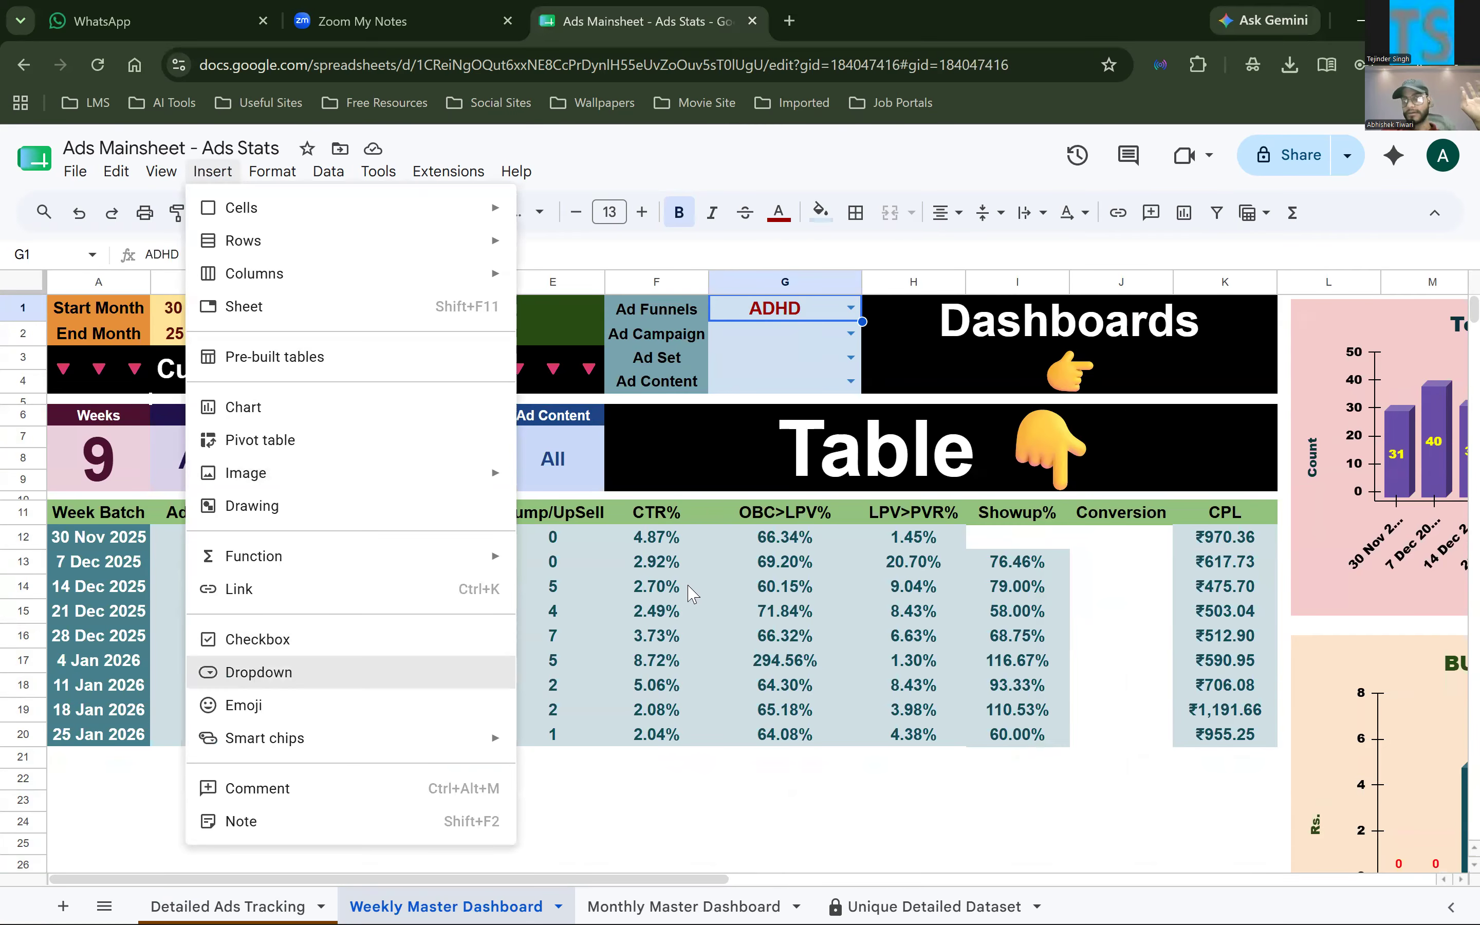
click(257, 673)
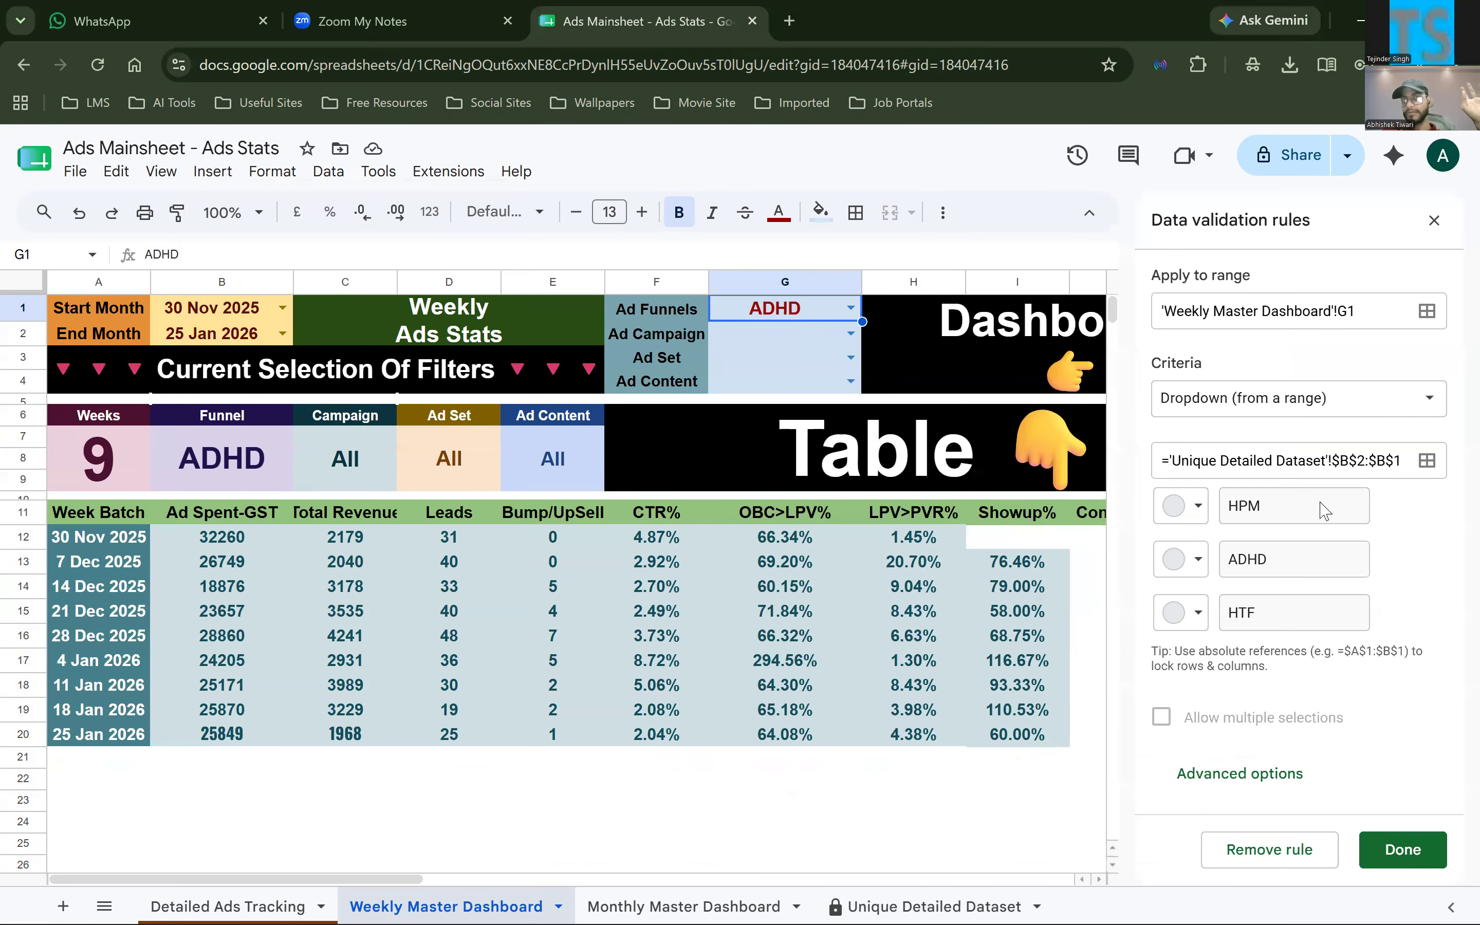
click(1386, 416)
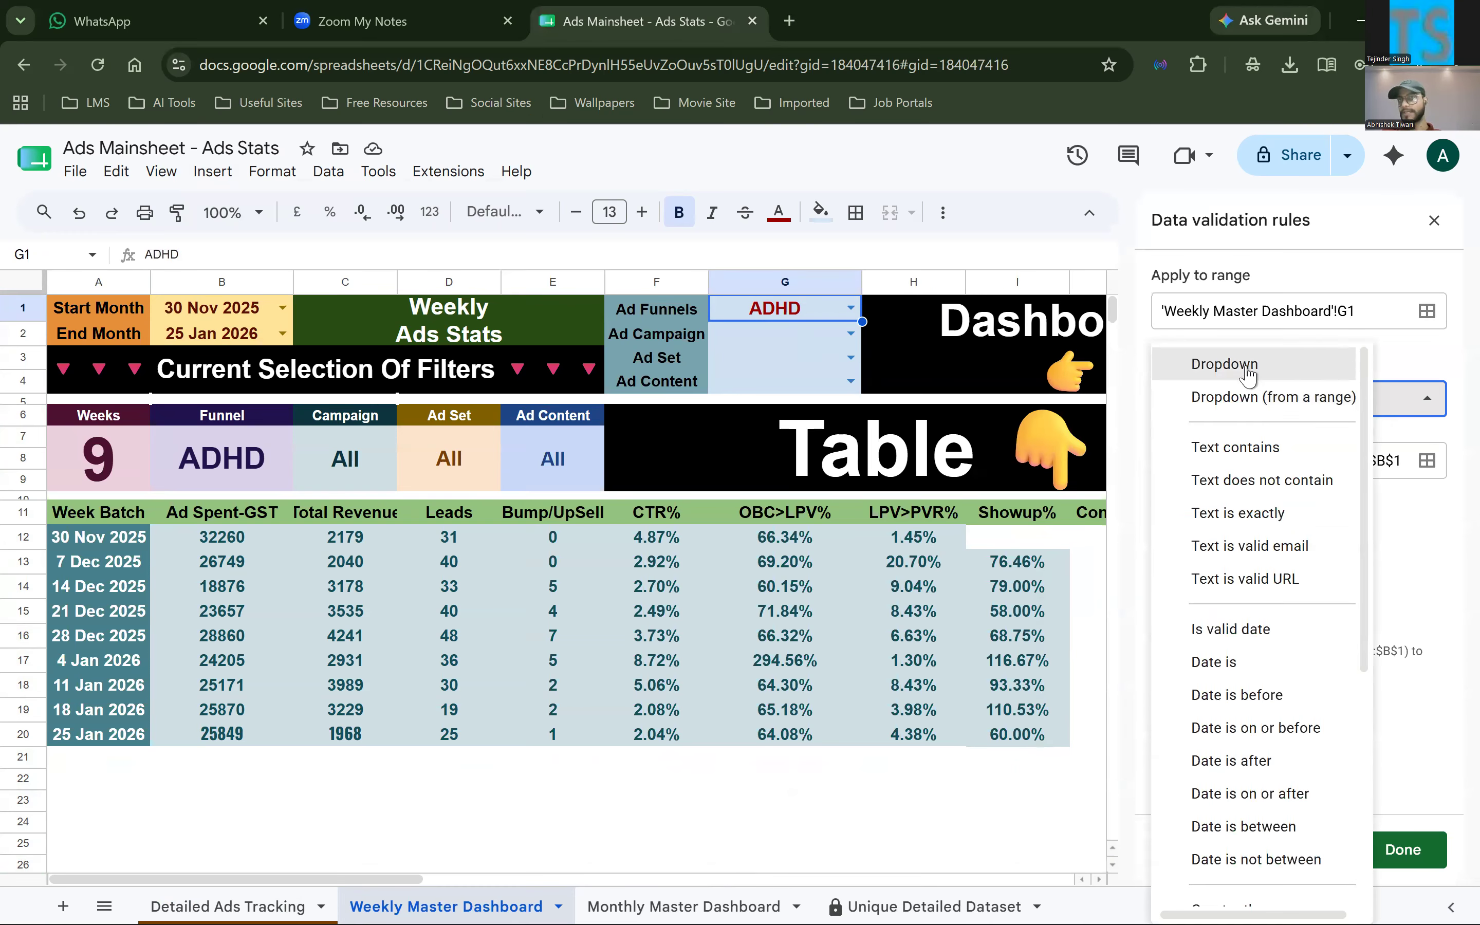
click(1446, 365)
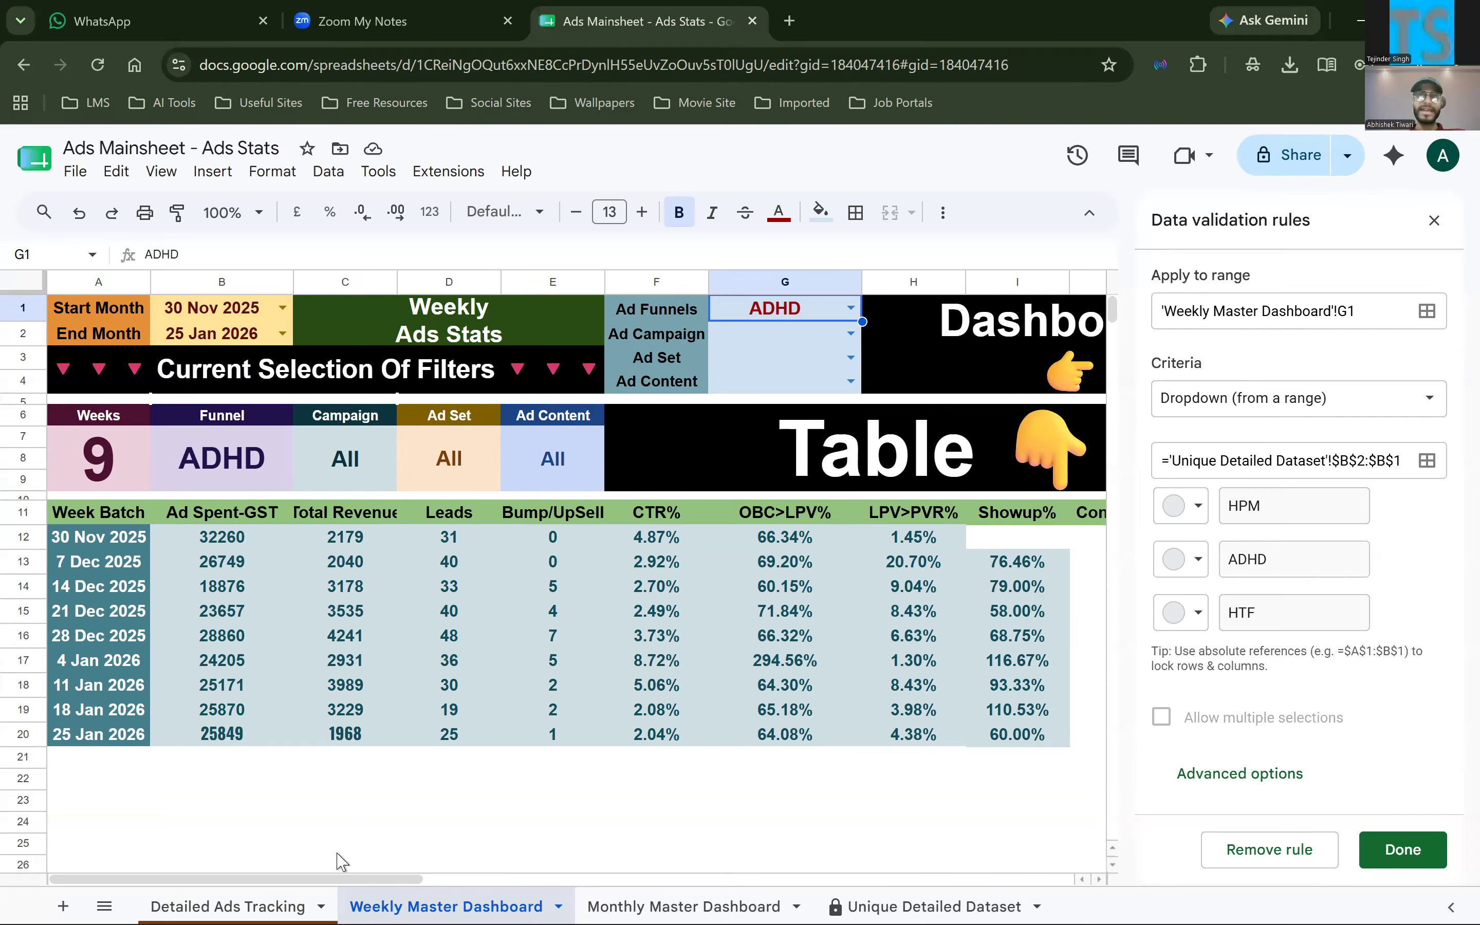
Add a brown Test item to the Funnel dropdown of B8 on Detailed Ads Tracking and apply it to all matching dropdowns
click(228, 906)
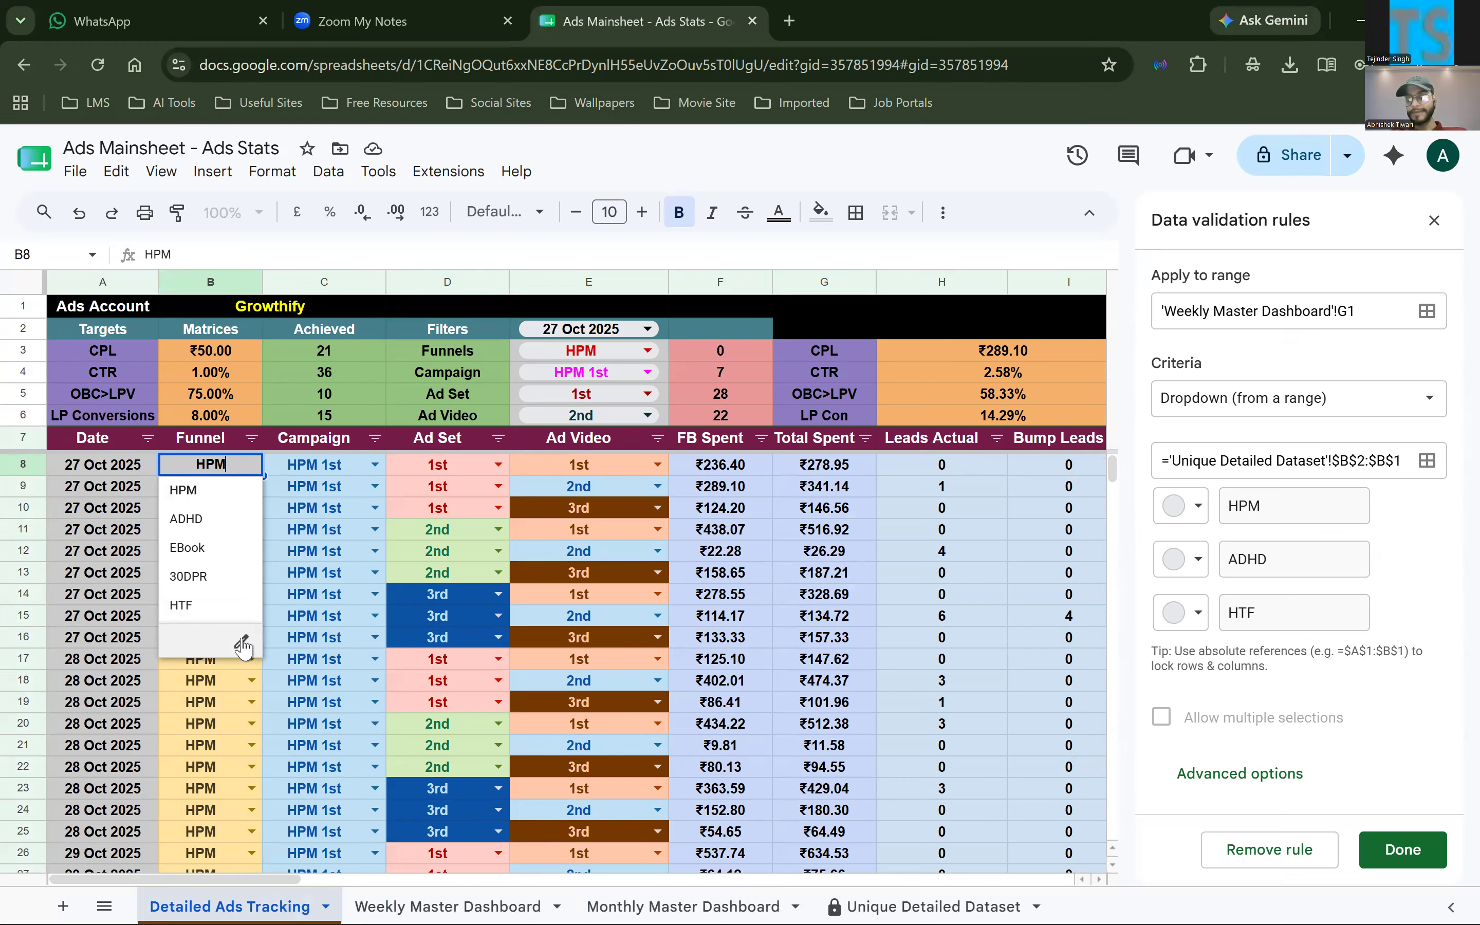
click(243, 643)
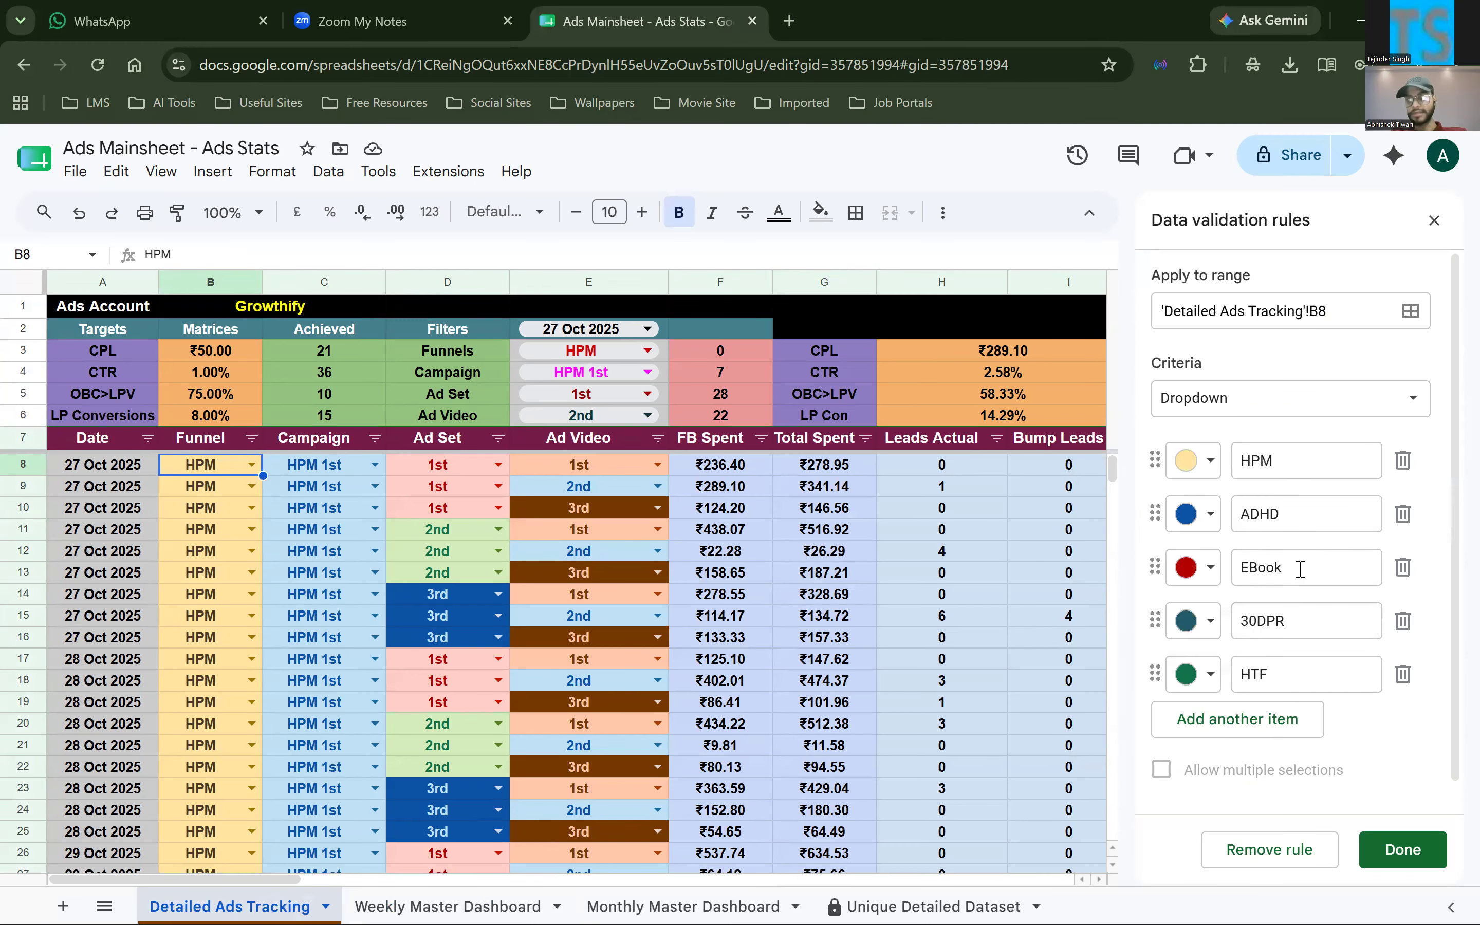
click(1272, 716)
text(Test)
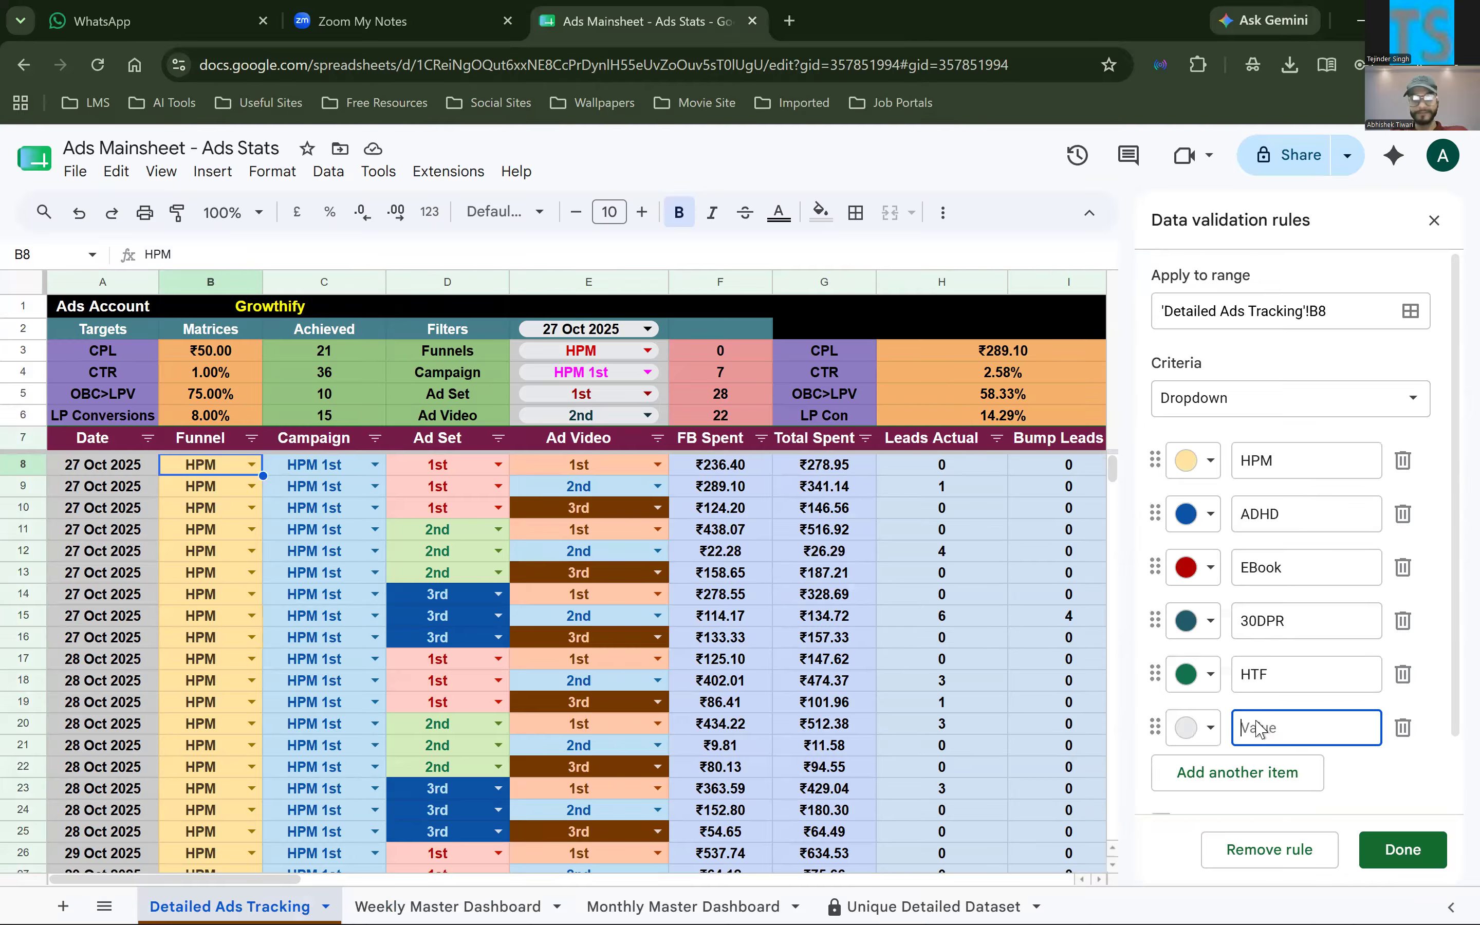
click(1209, 726)
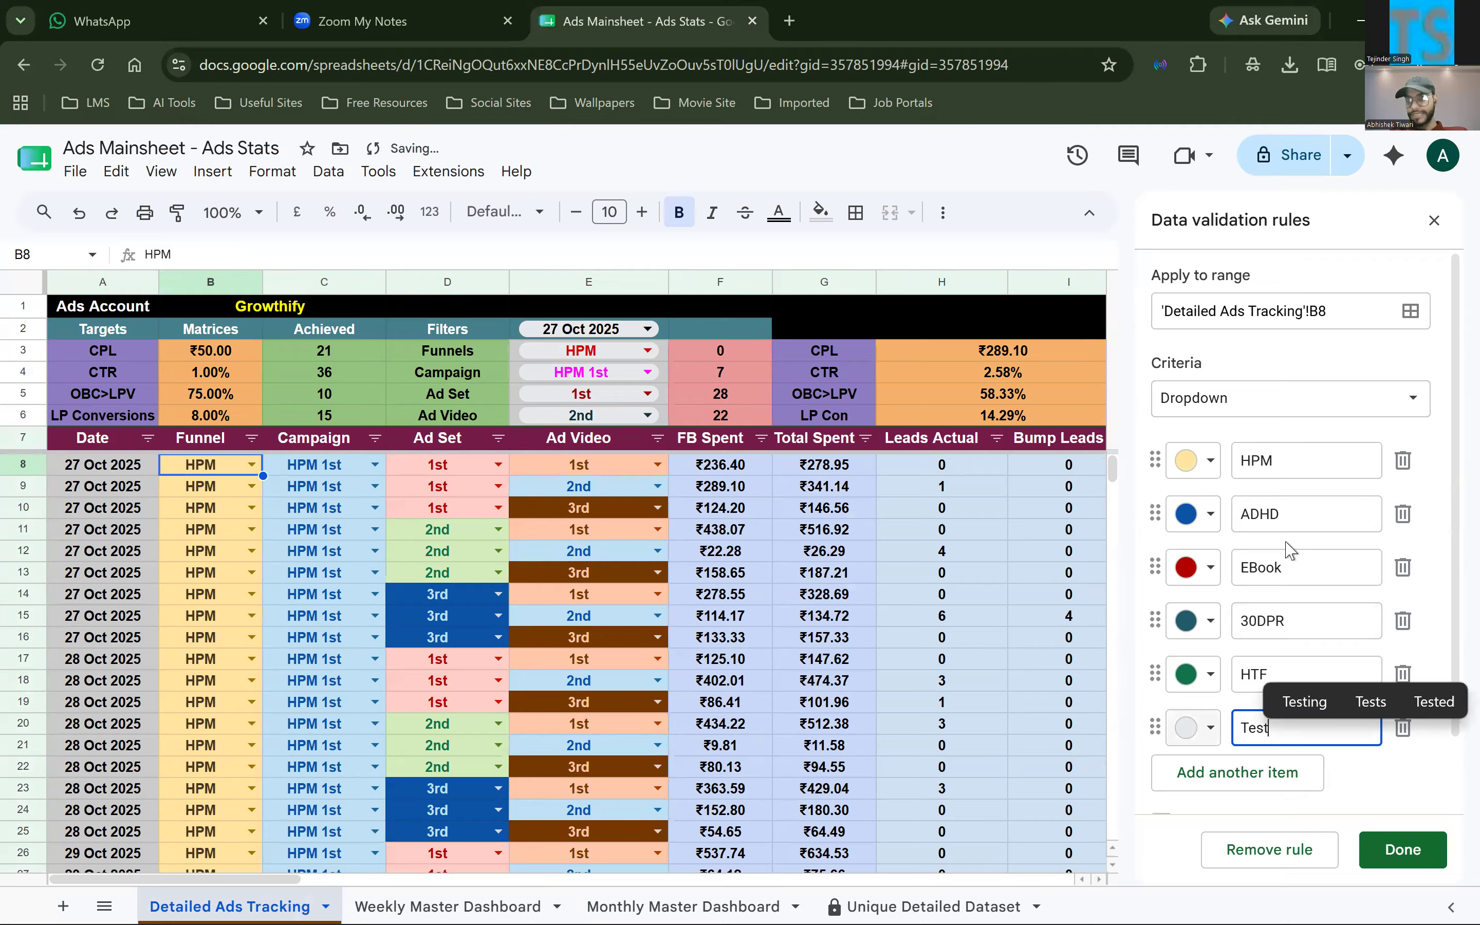
click(1268, 549)
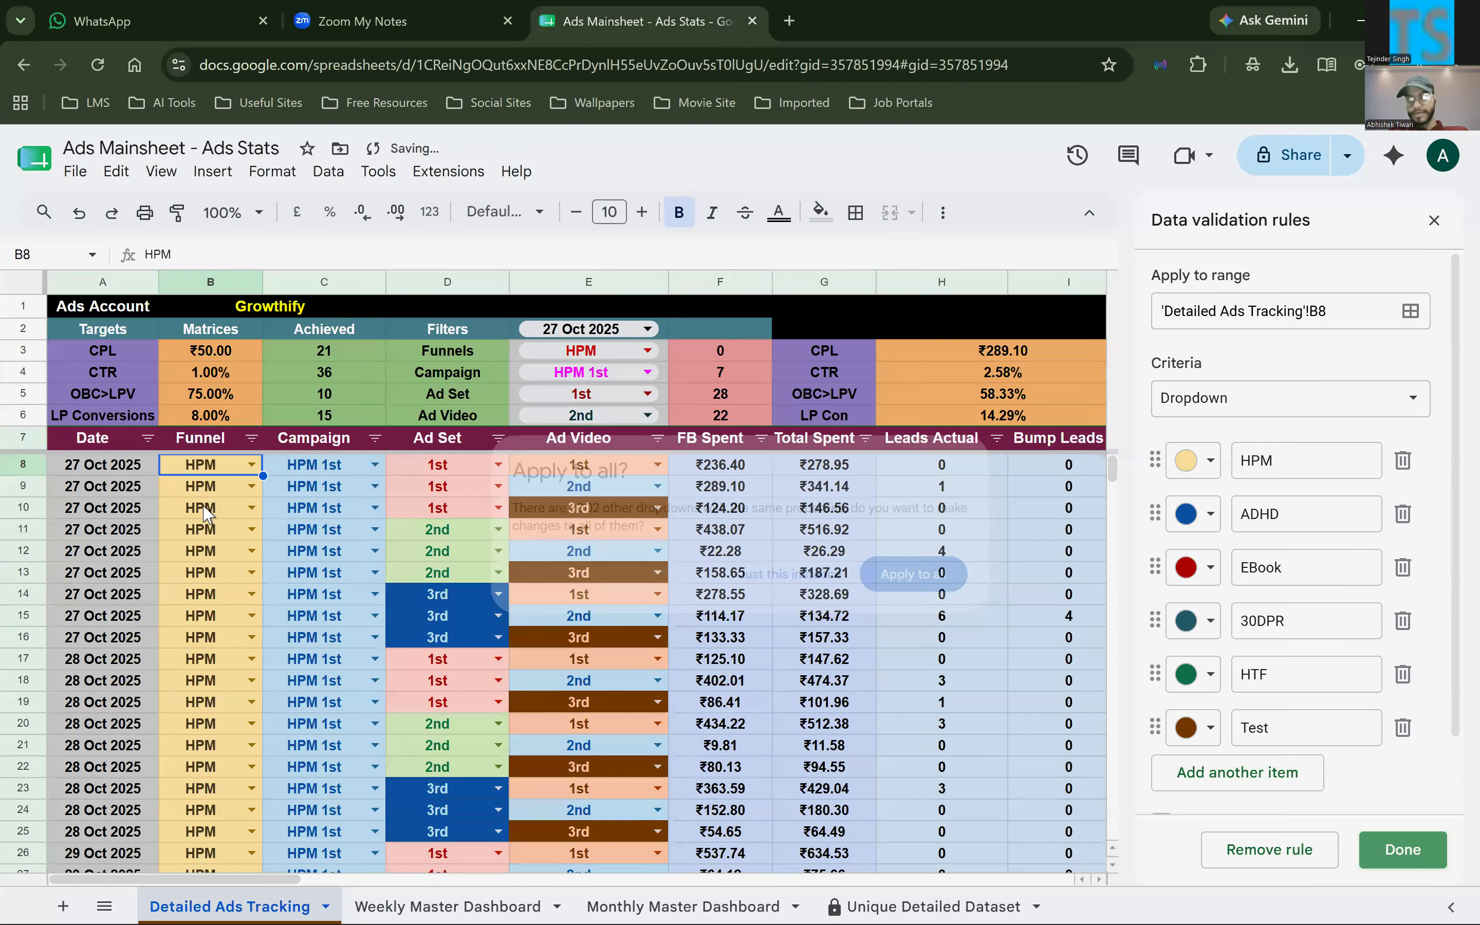
key(Return)
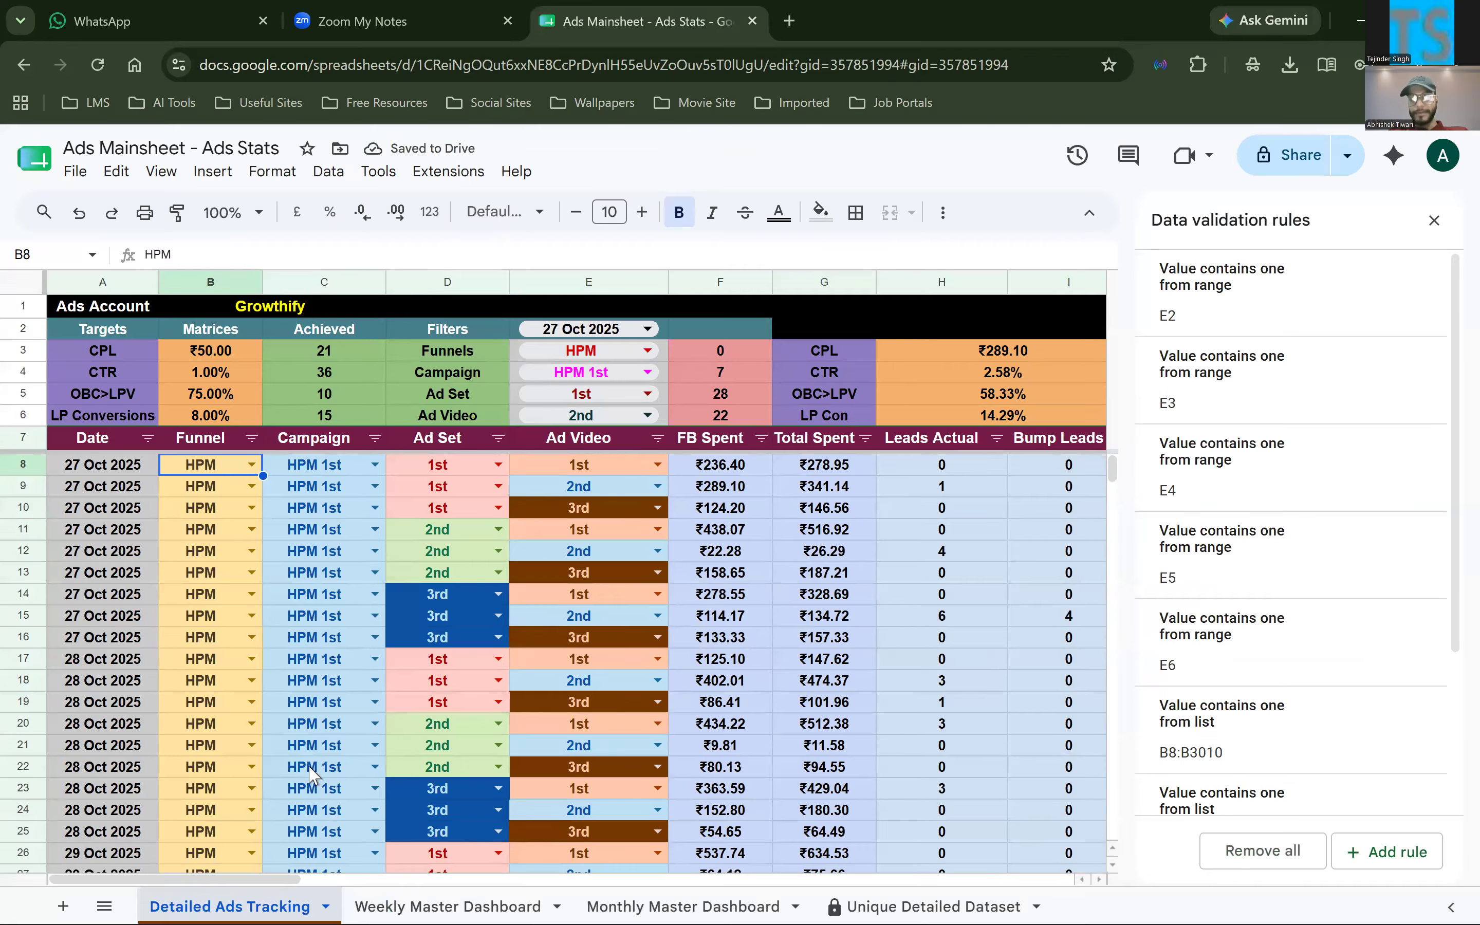
Set the Funnel to Test in B2733, the first empty row below the tracking data
scroll(310, 772, down, 20)
scroll(311, 772, down, 20)
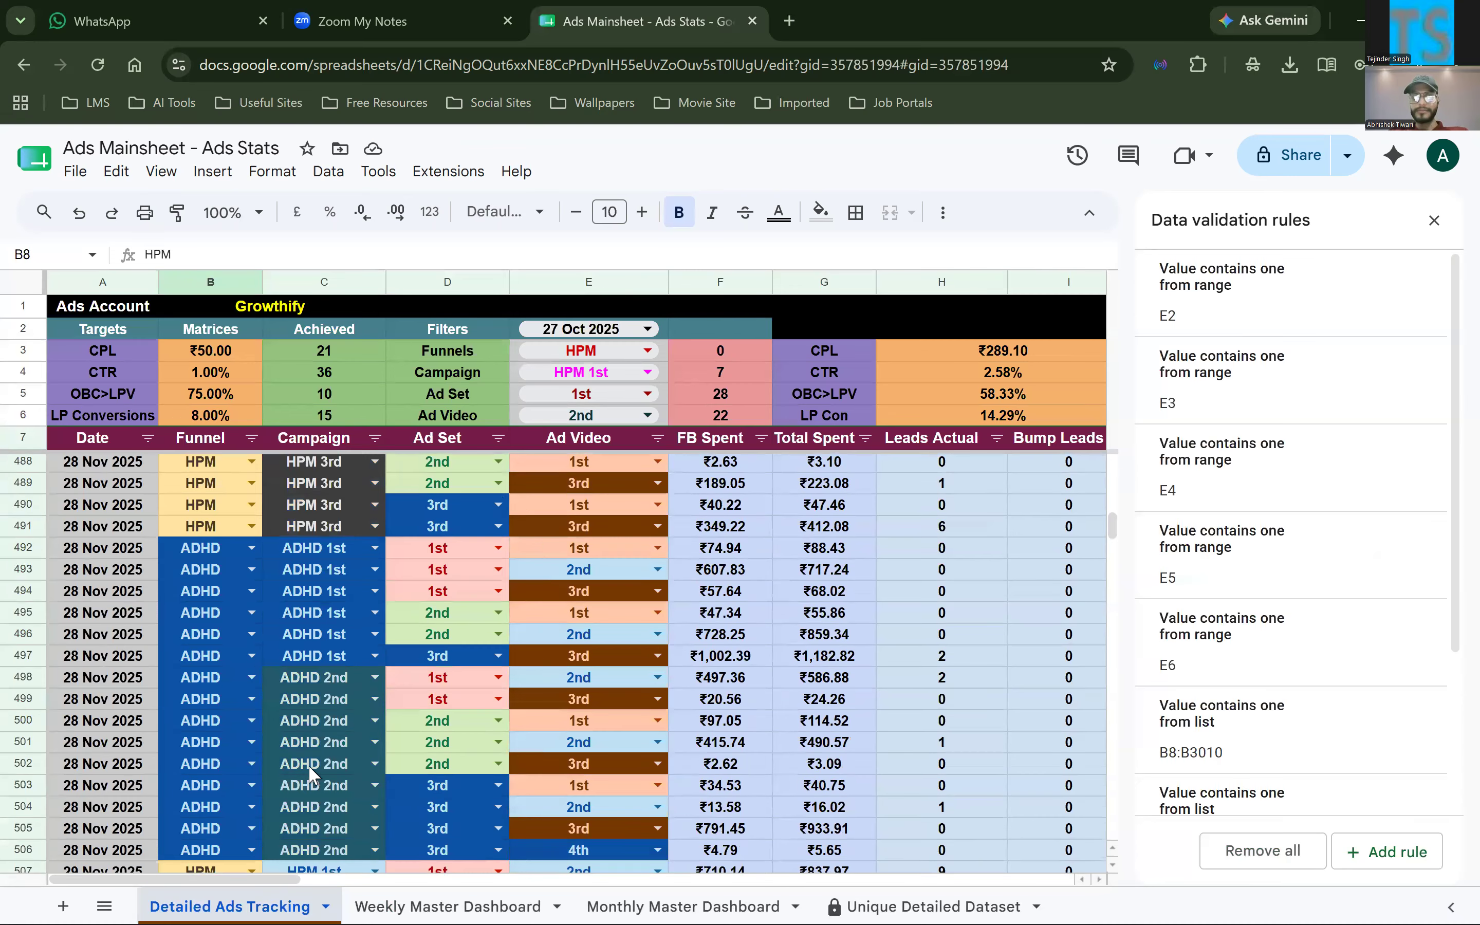
scroll(130, 796, down, 20)
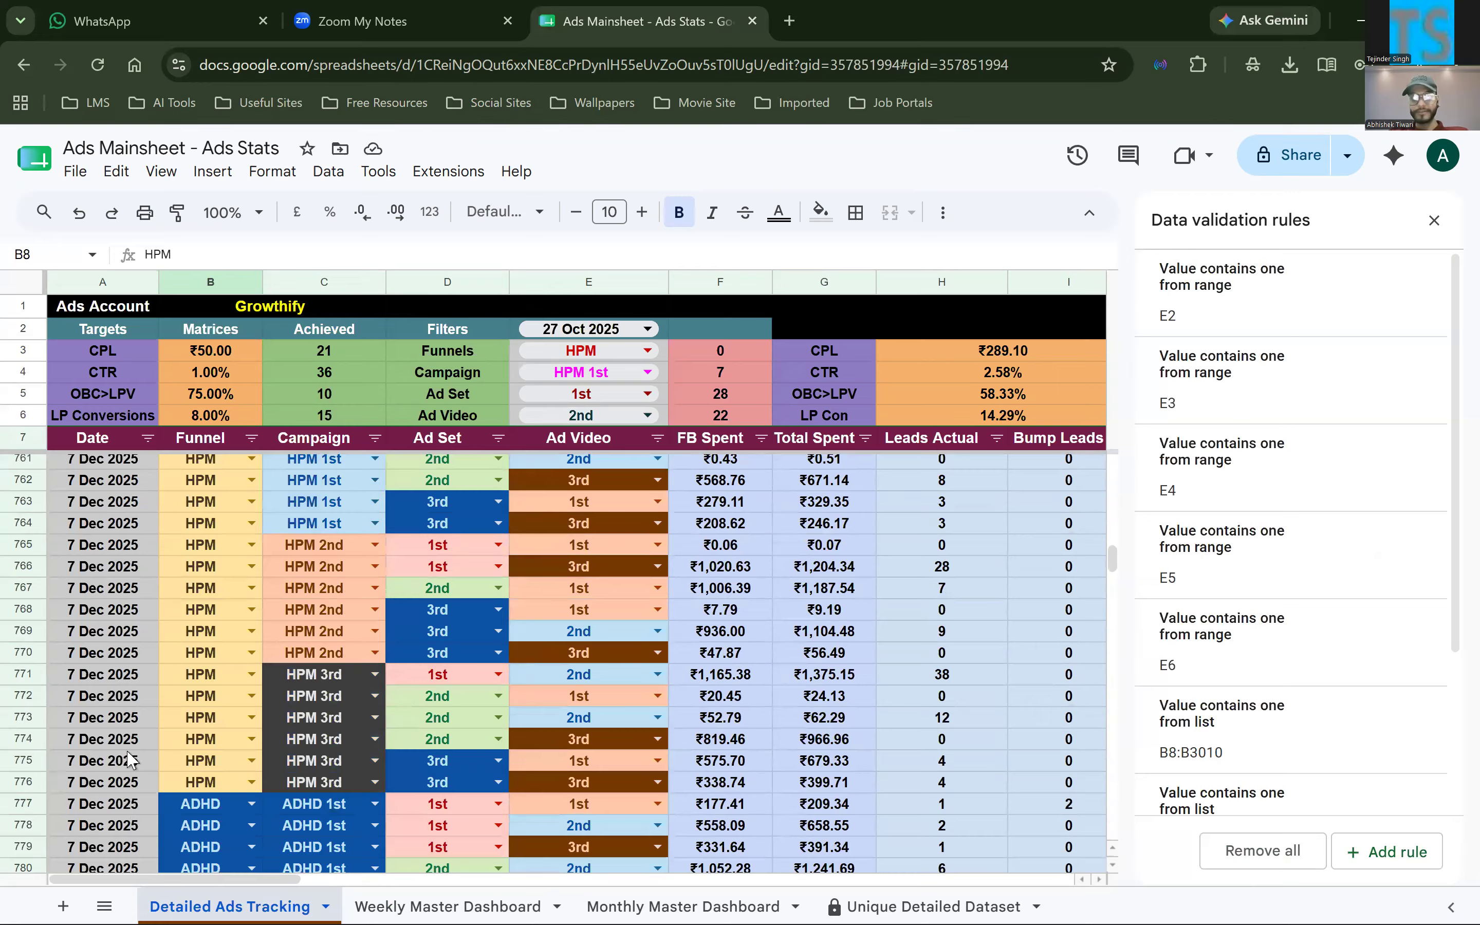
click(127, 818)
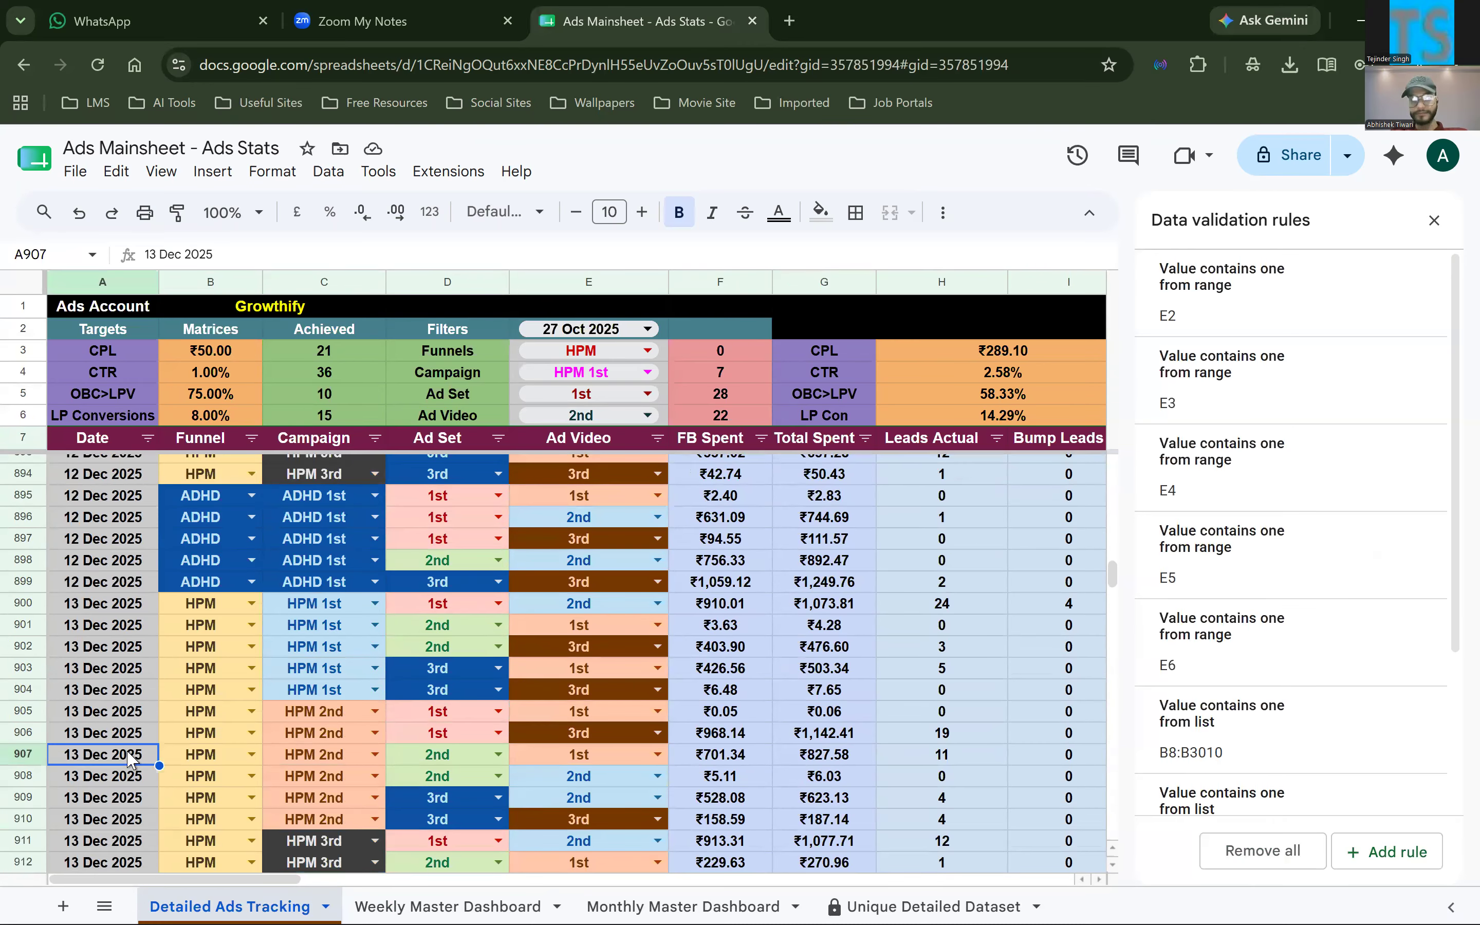
key(ctrl+Down)
scroll(247, 658, down, 3)
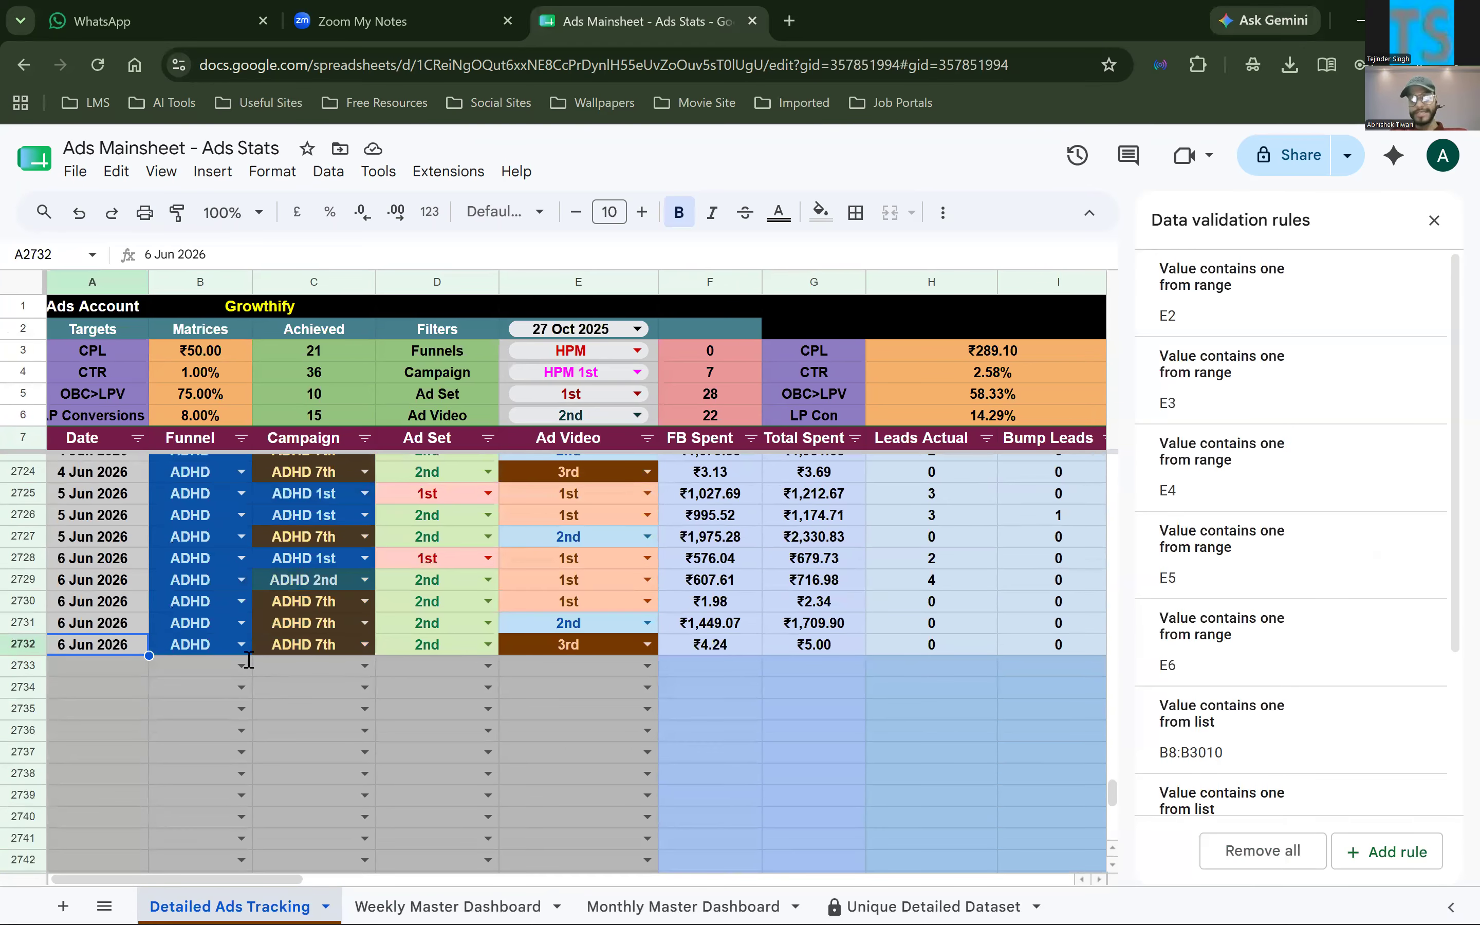
click(241, 665)
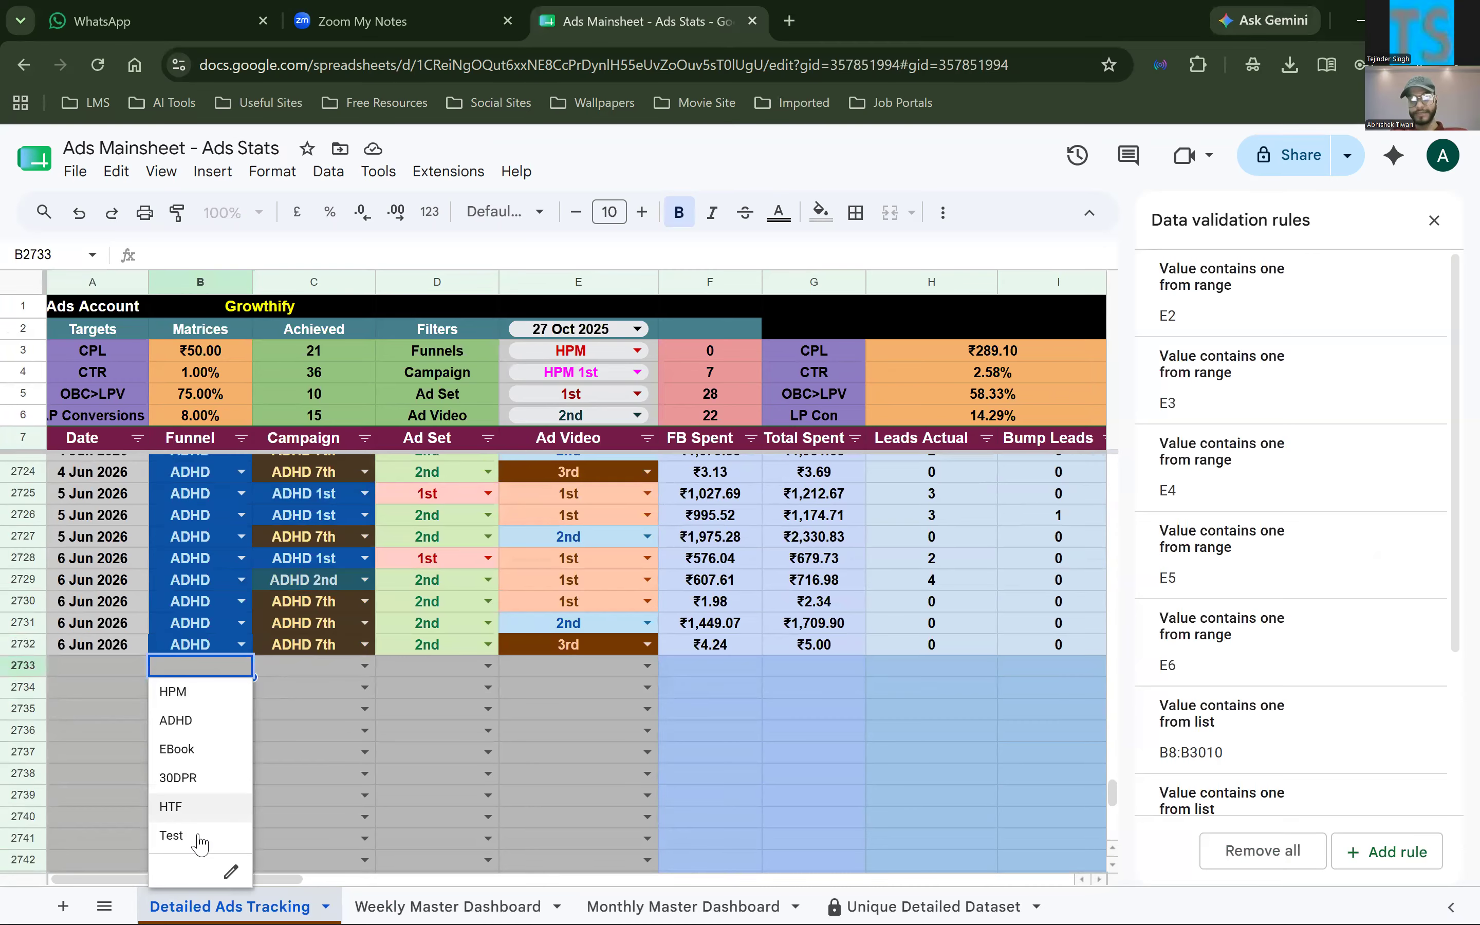
key(Return)
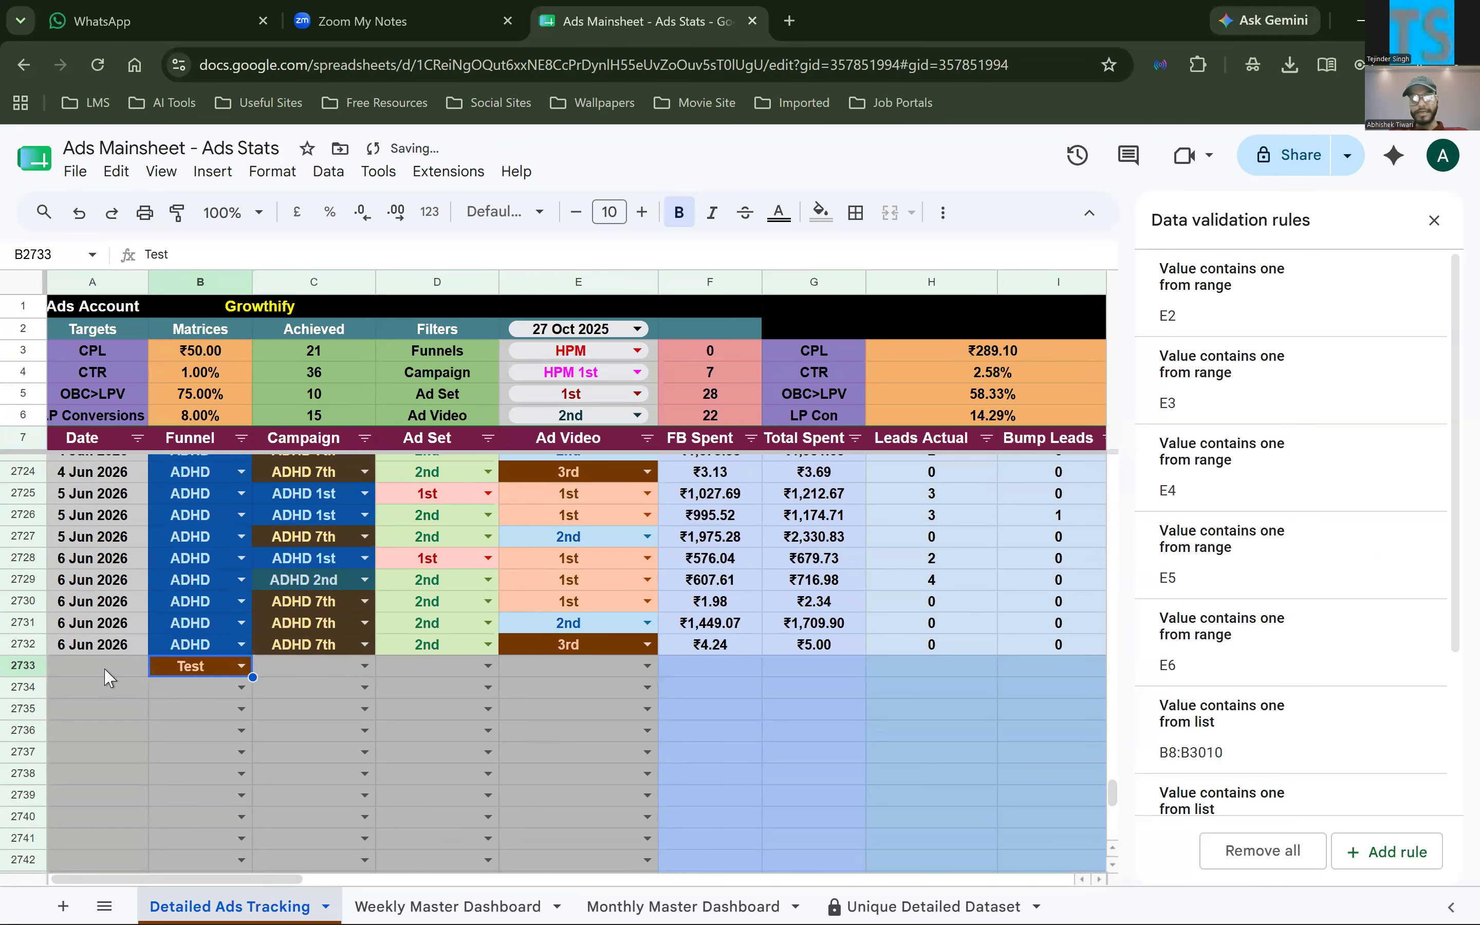
Copy the date 6 Jun 2026 from A2732 into A2733, beside the new Test funnel entry
click(107, 665)
click(108, 648)
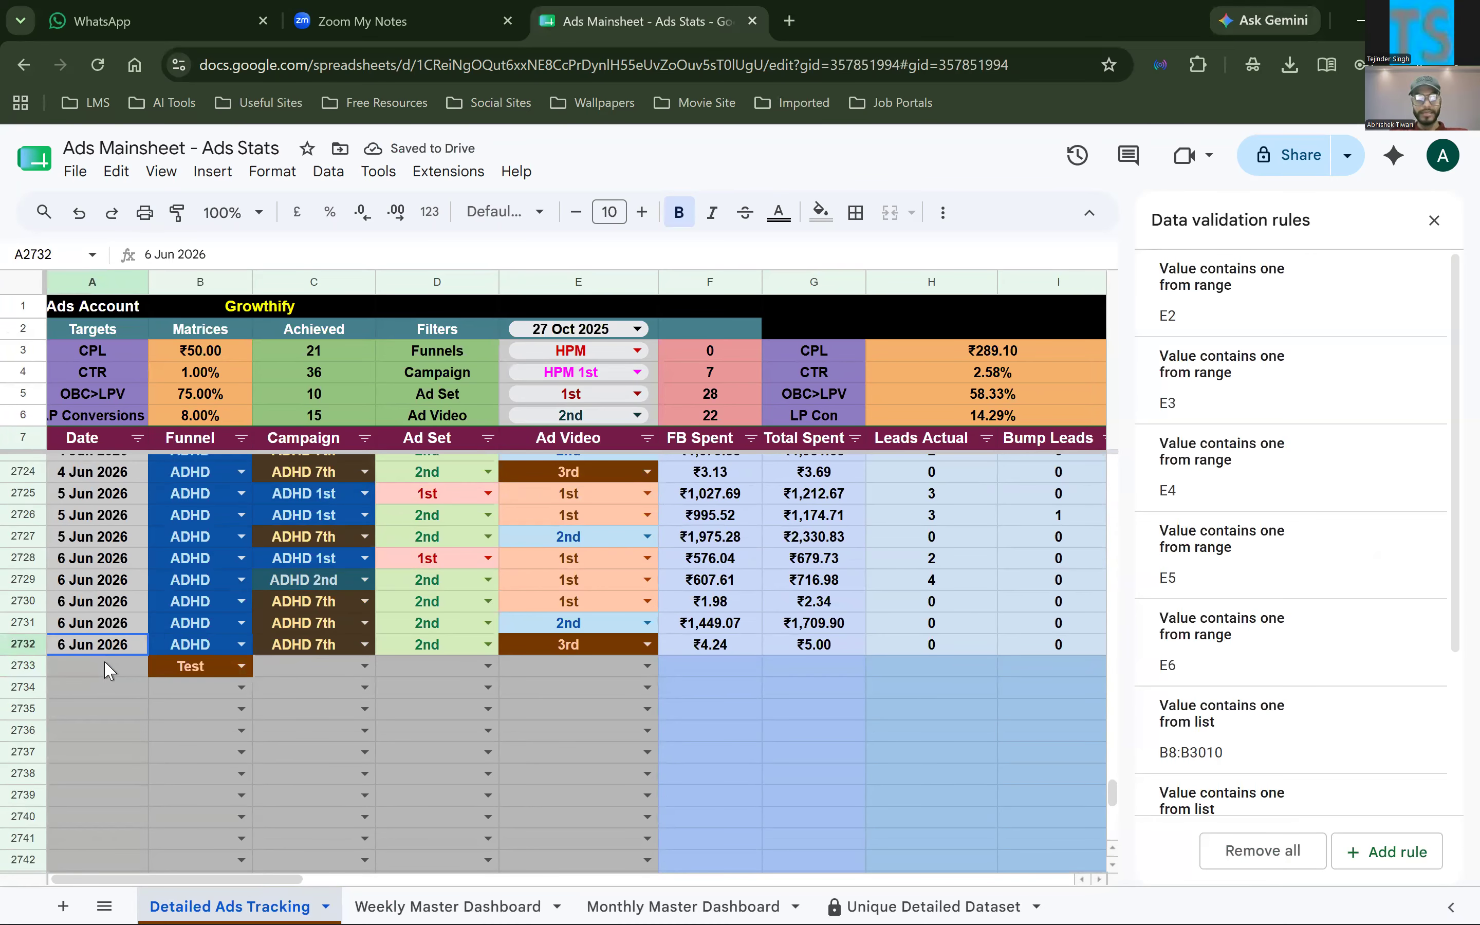
key(ctrl+c)
click(101, 667)
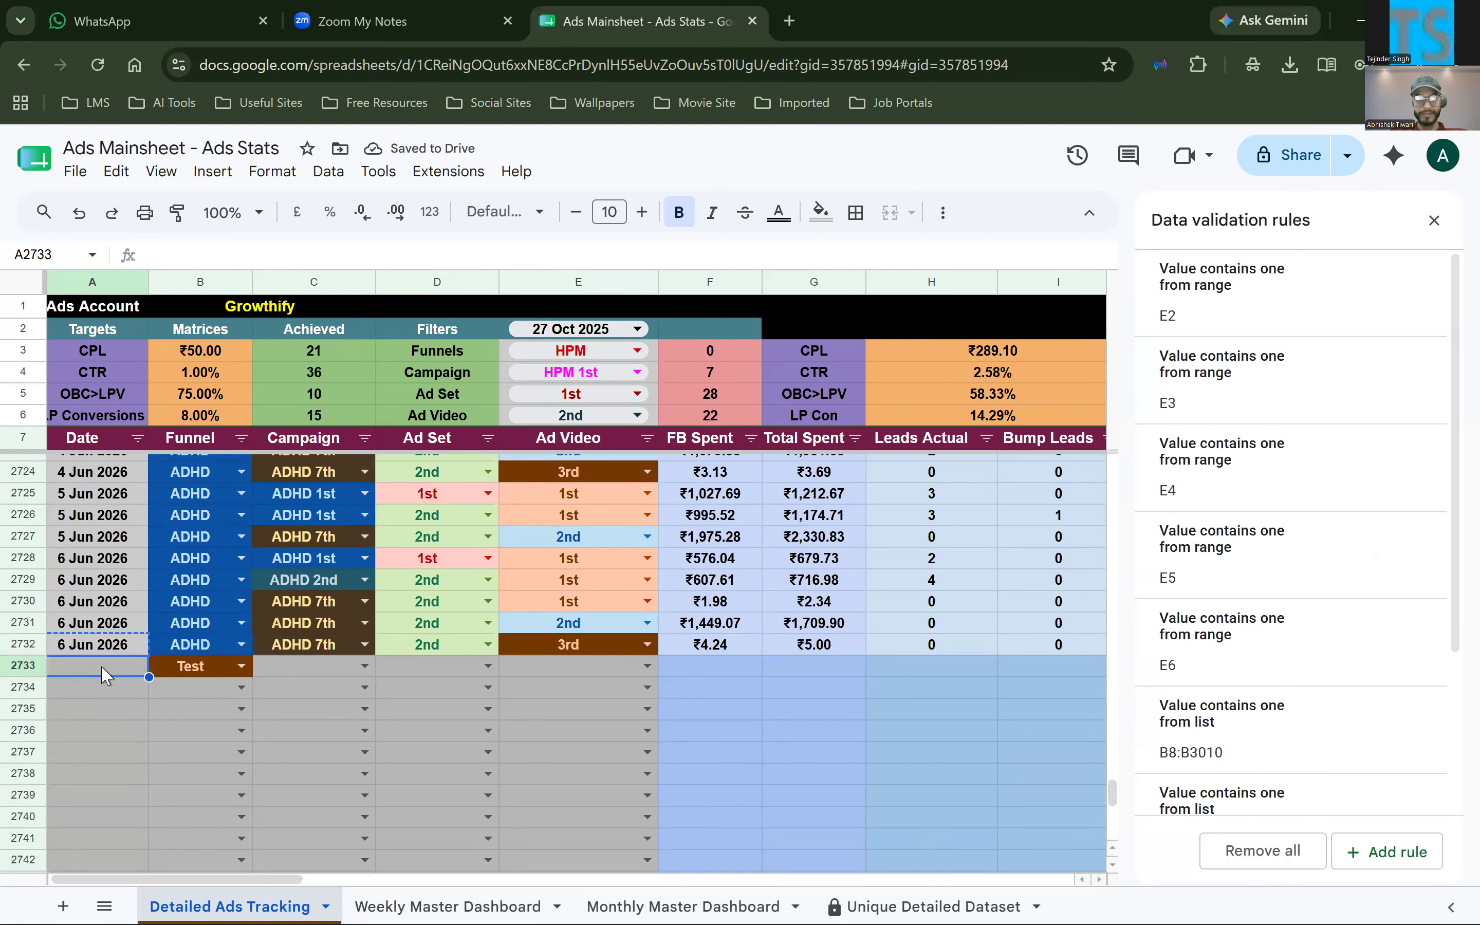
key(ctrl+v)
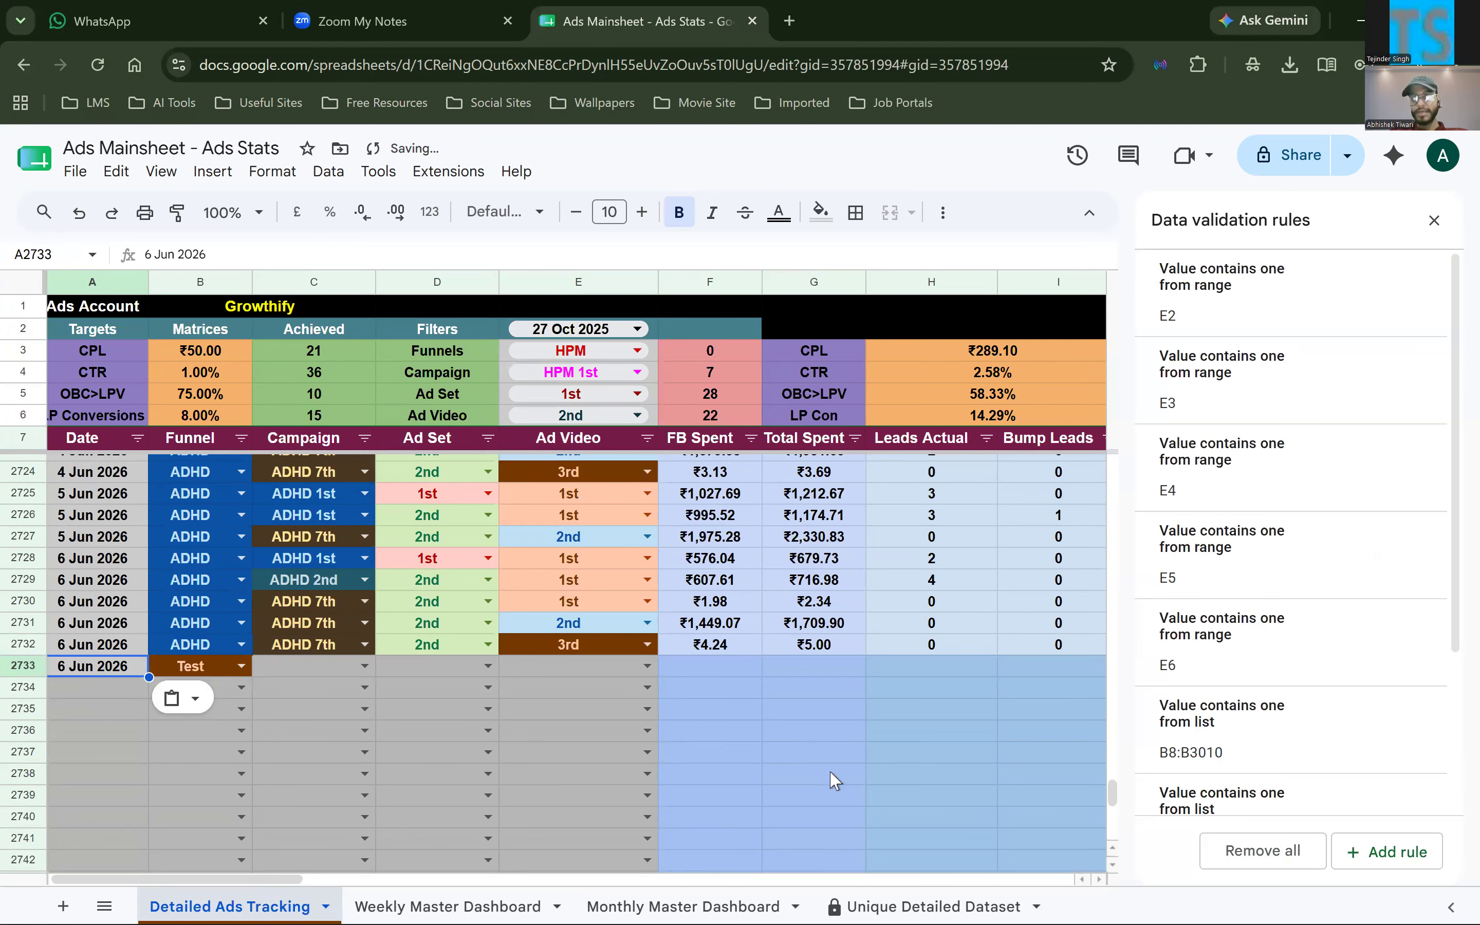
click(783, 732)
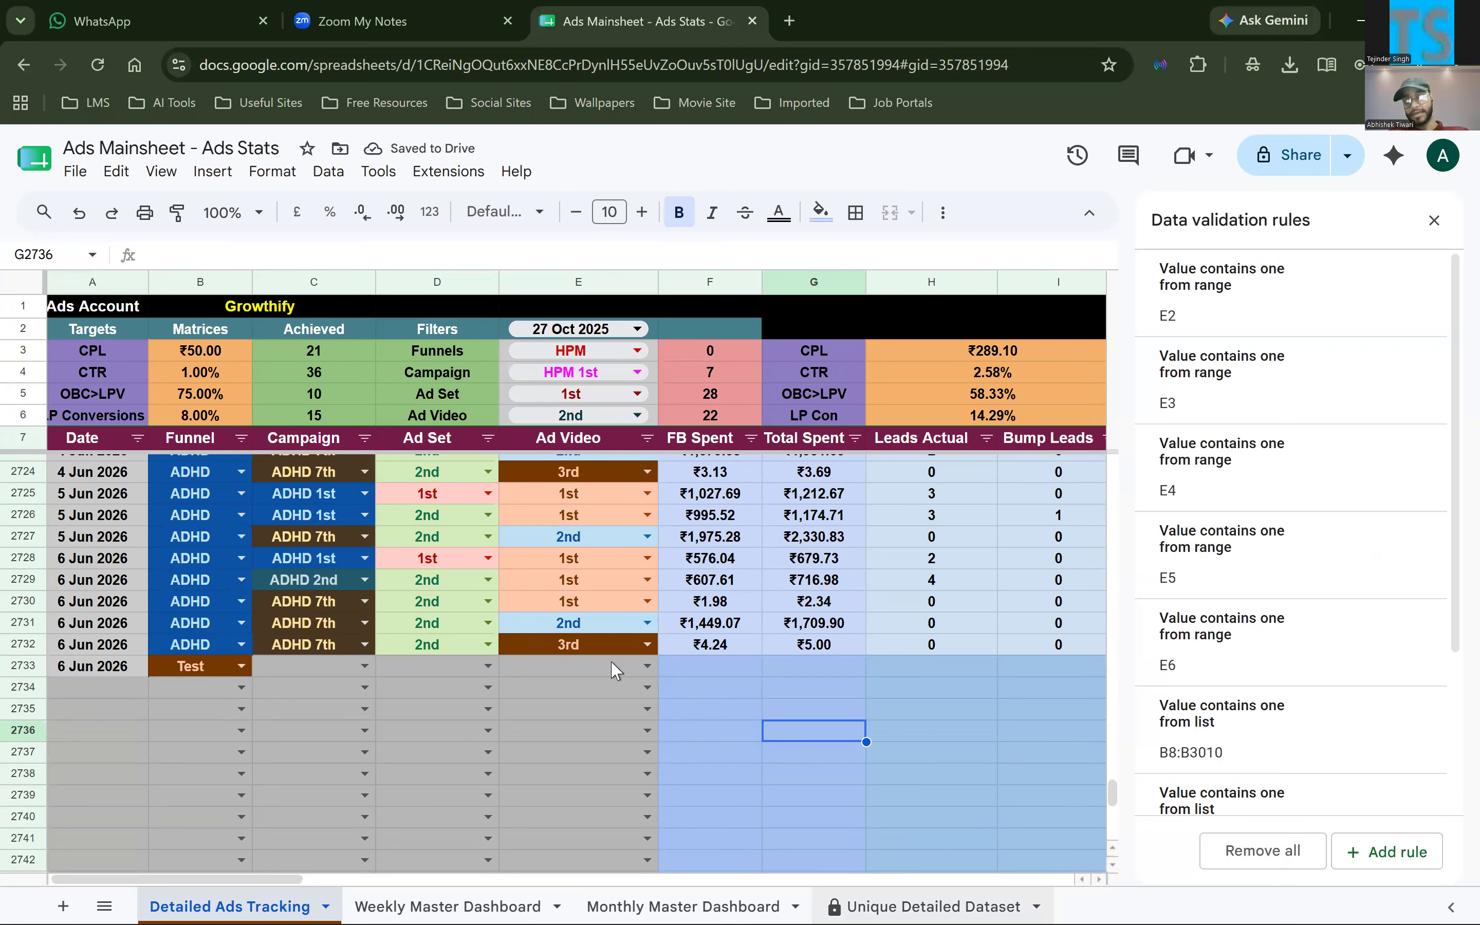
Check the Funnels list on Unique Detailed Dataset and the Ad Funnels dropdown on Weekly Master Dashboard for the Test item
click(930, 906)
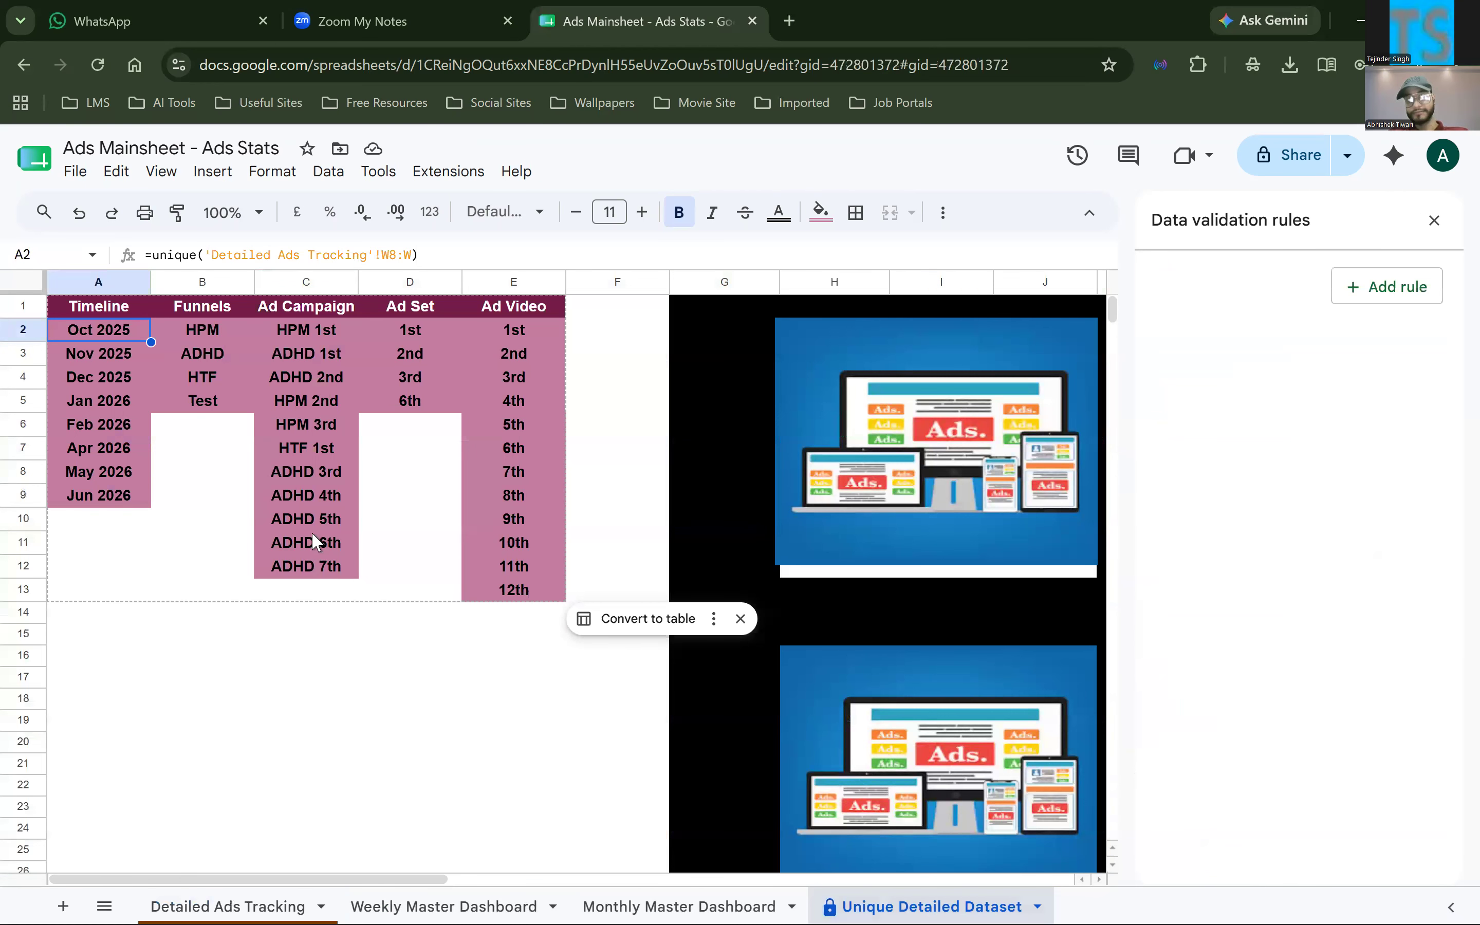
click(224, 408)
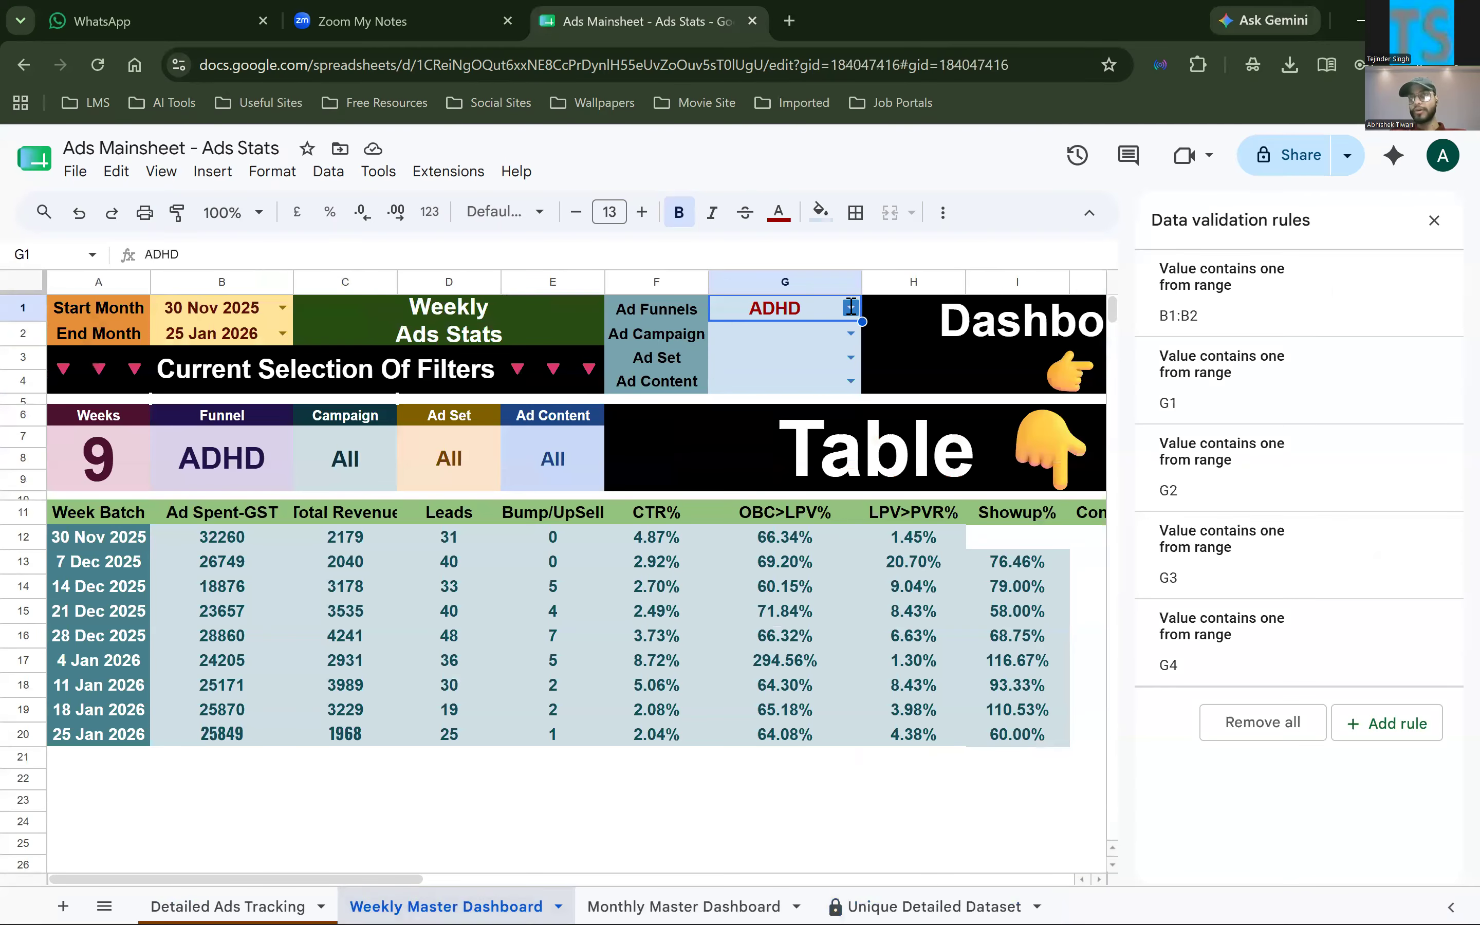
click(850, 307)
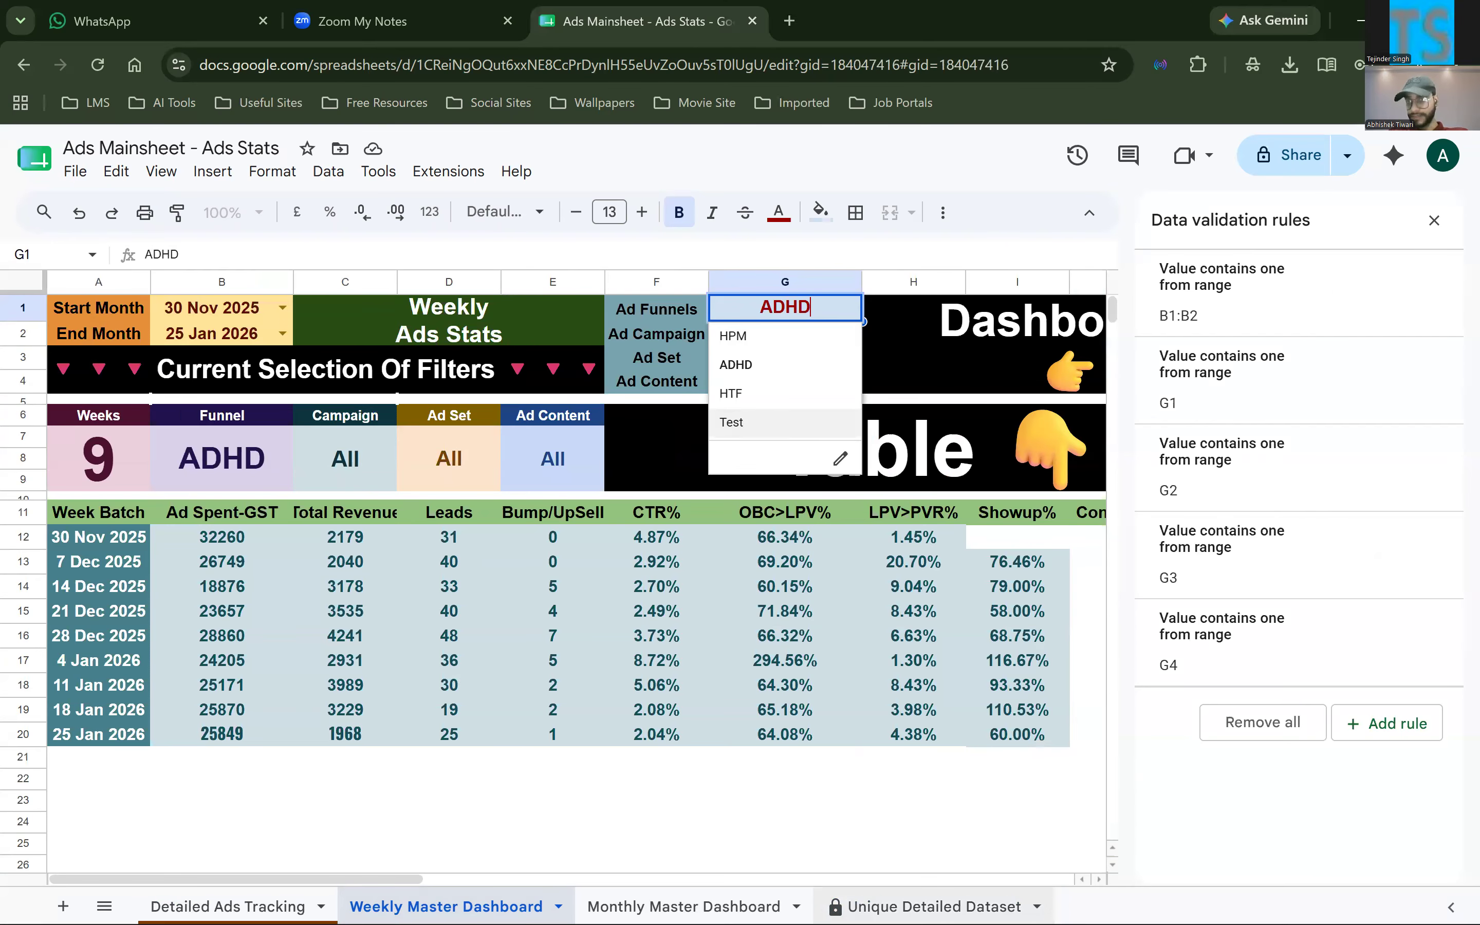
click(934, 906)
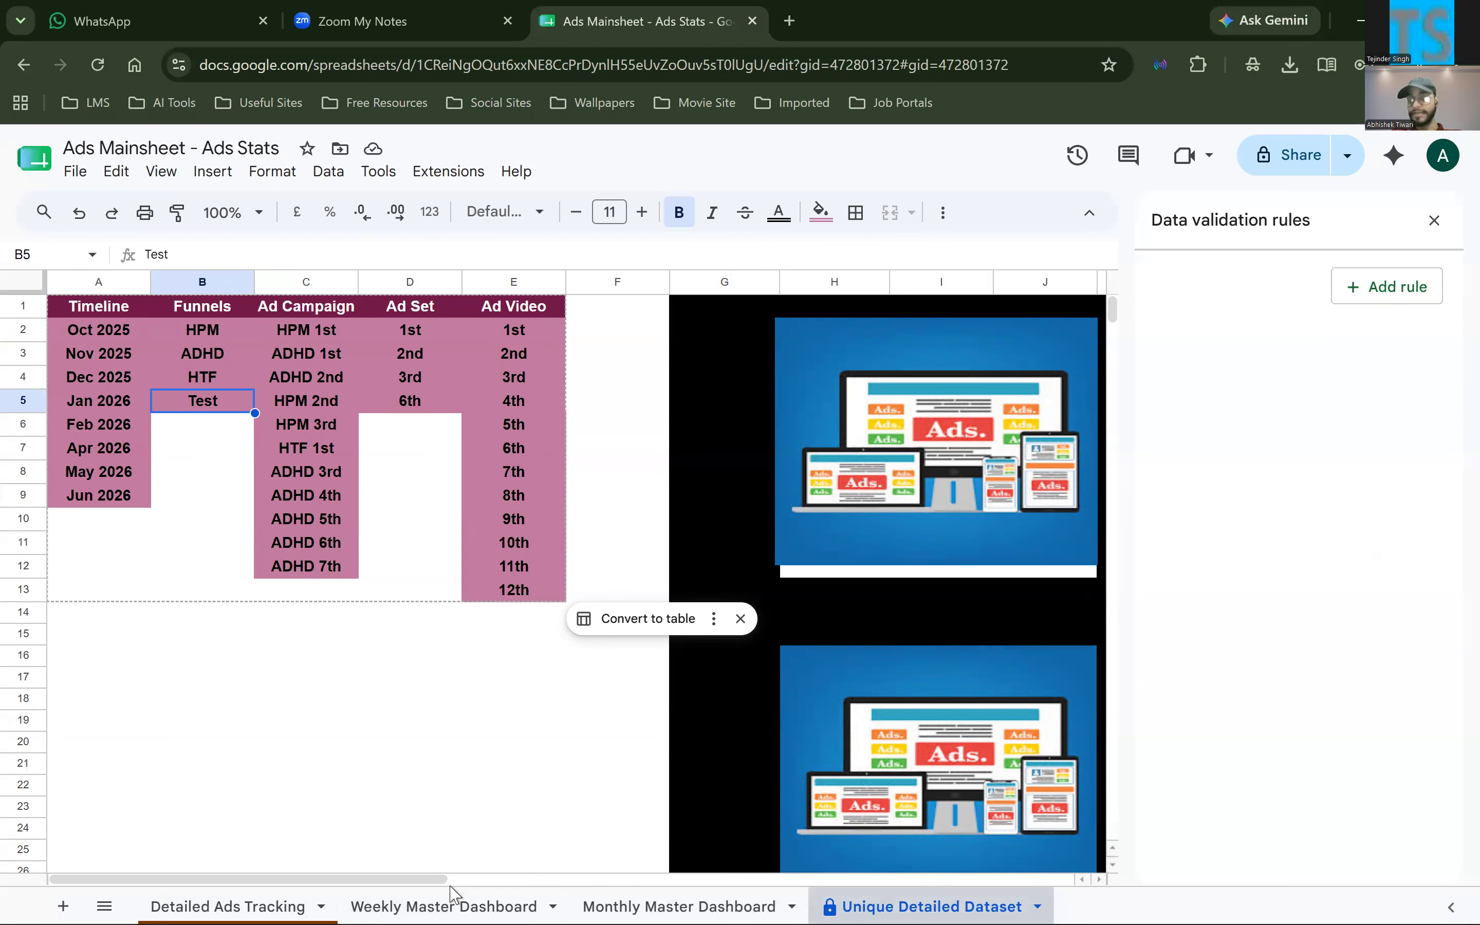
click(444, 906)
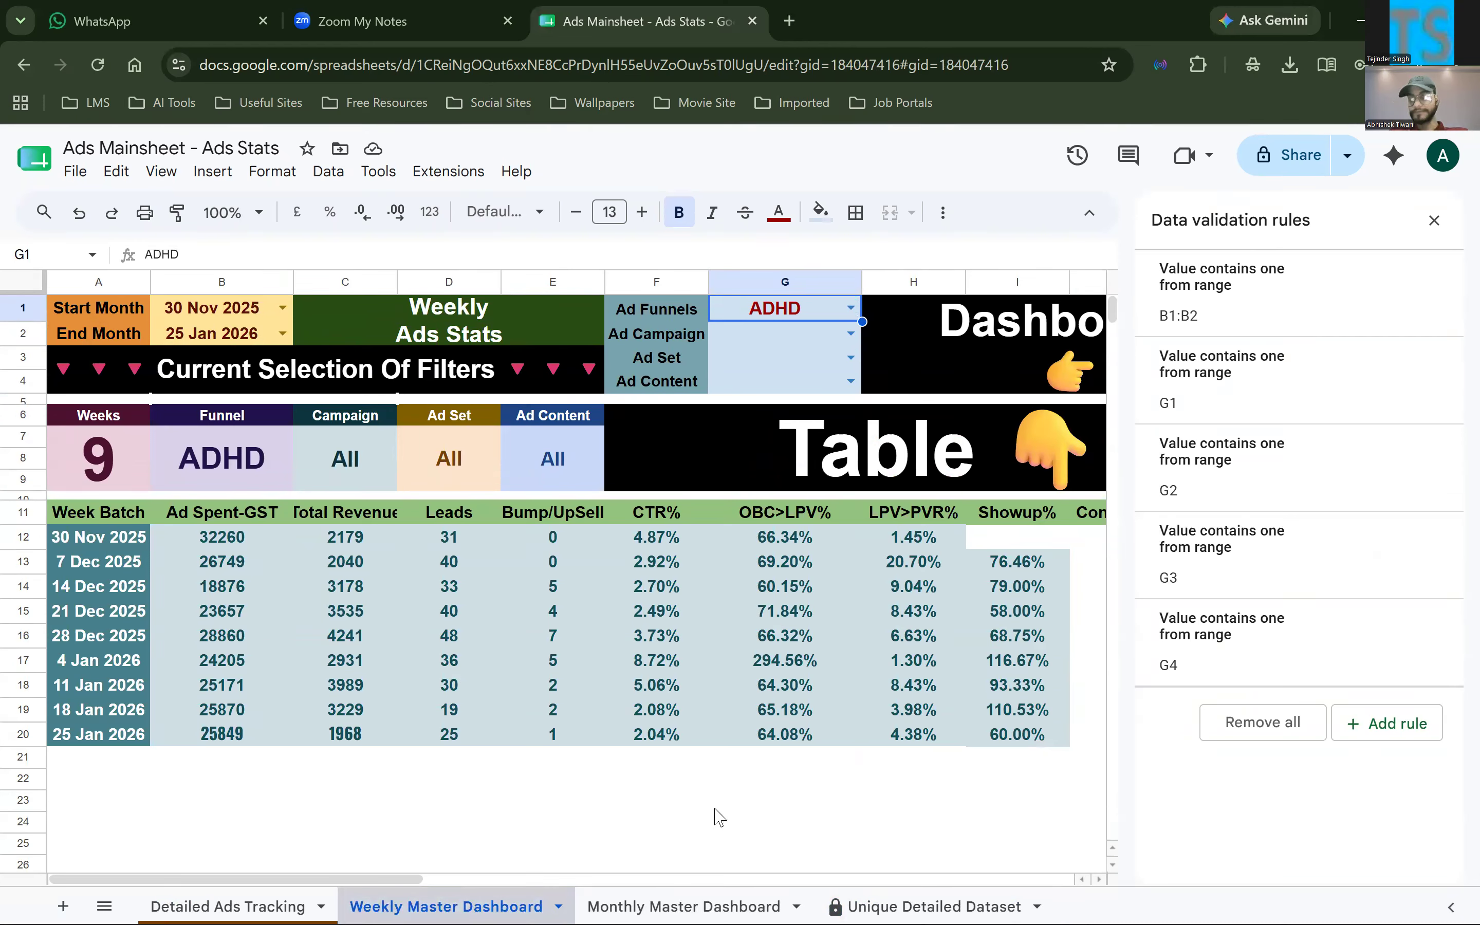
click(803, 337)
Review the unique Ad Set, Ad Video, Ad Campaign, Funnels and Timeline lists and their formulas on Unique Detailed Dataset
click(934, 906)
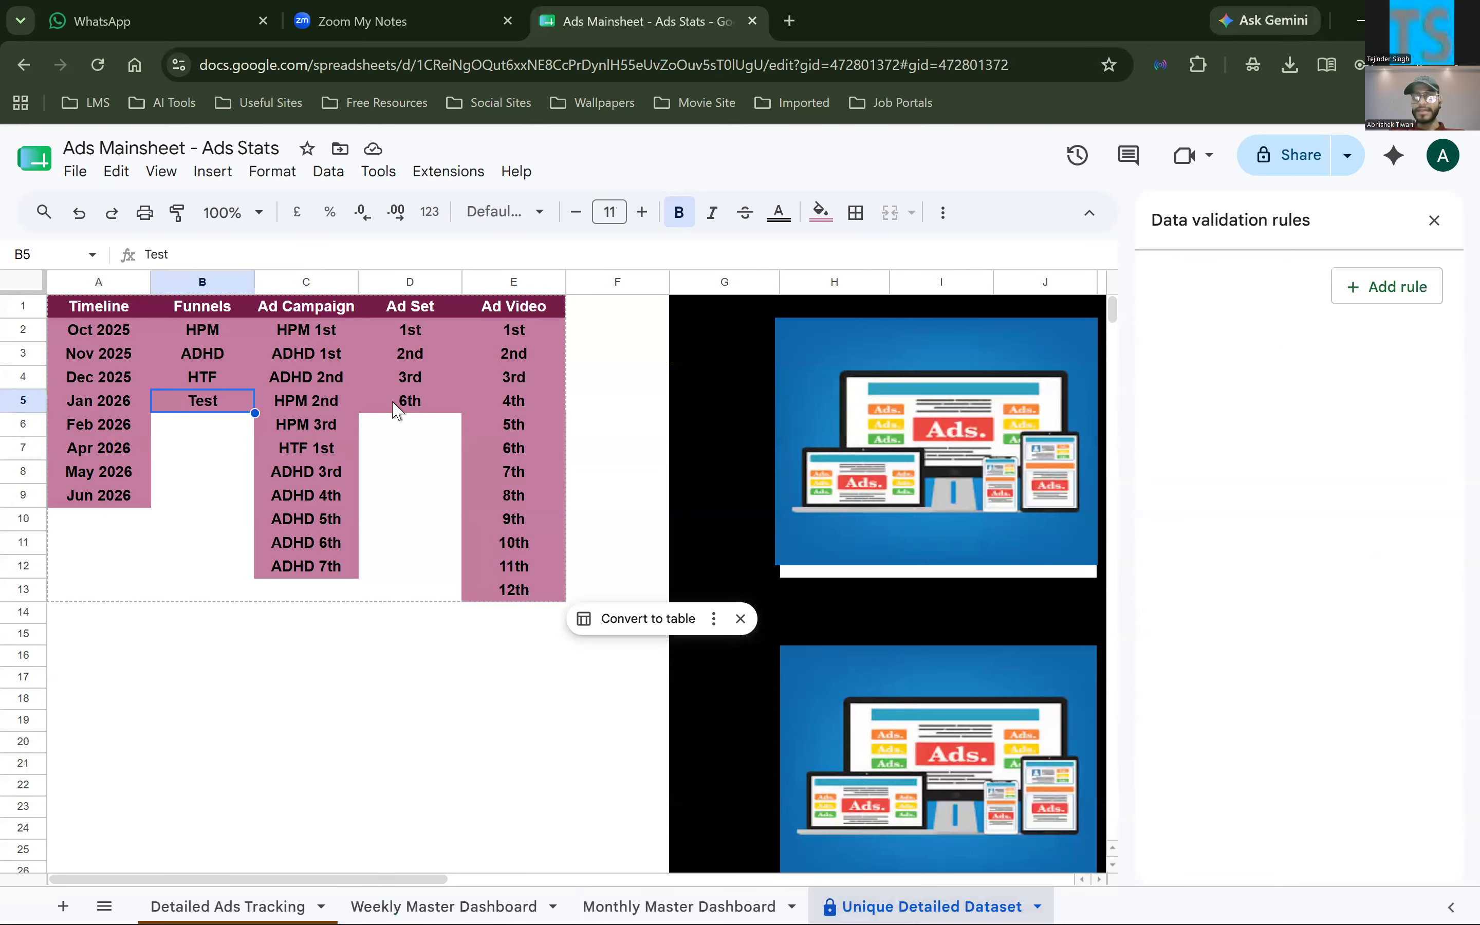
click(396, 407)
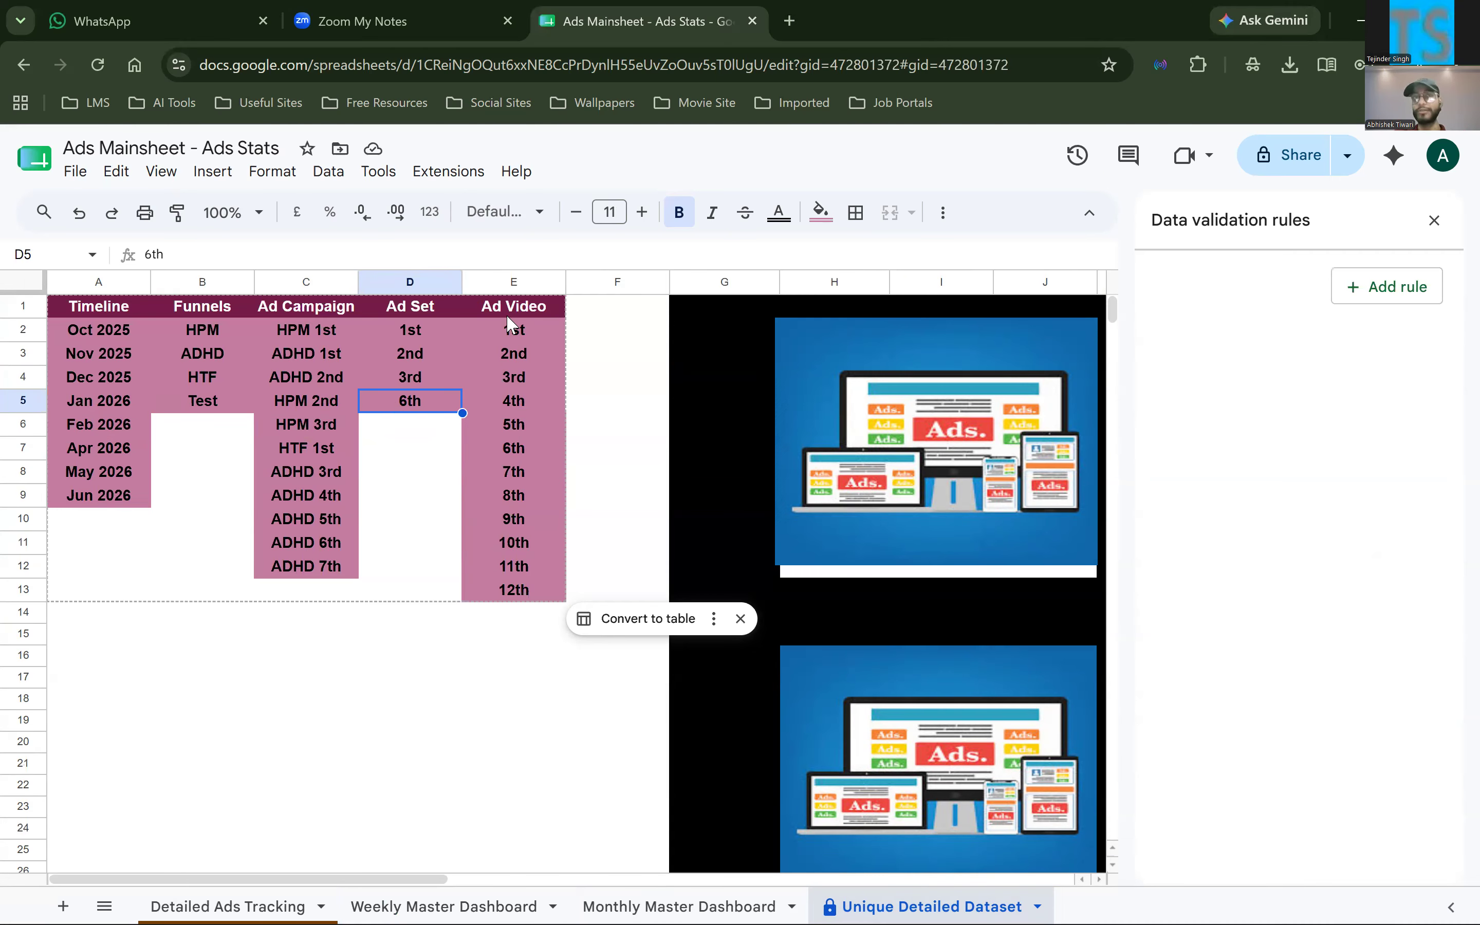
drag(506, 336, 515, 511)
drag(514, 577, 509, 586)
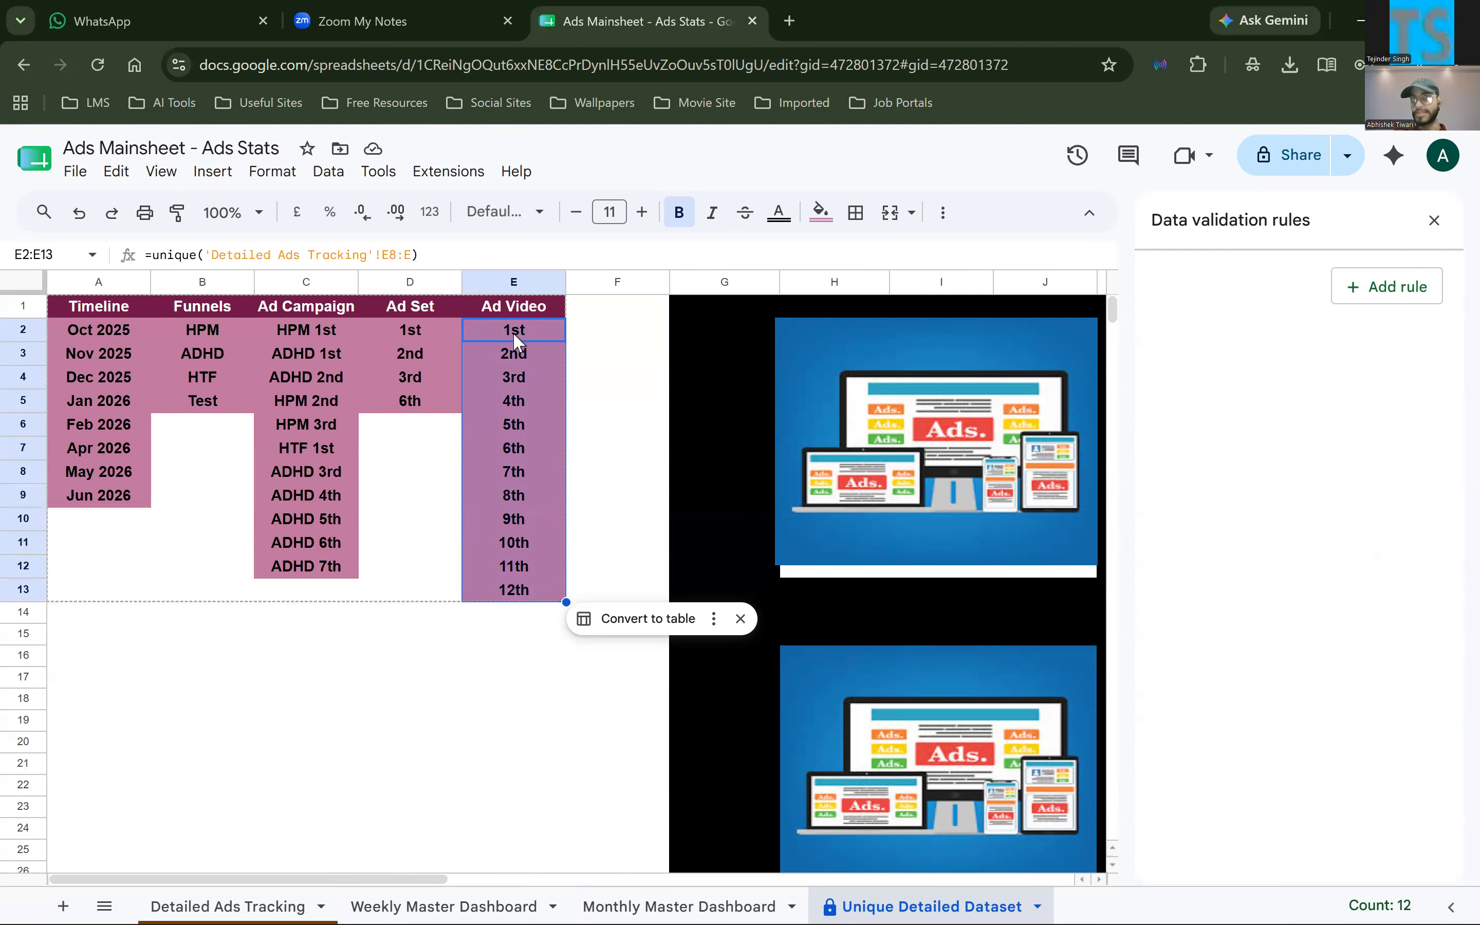
click(517, 594)
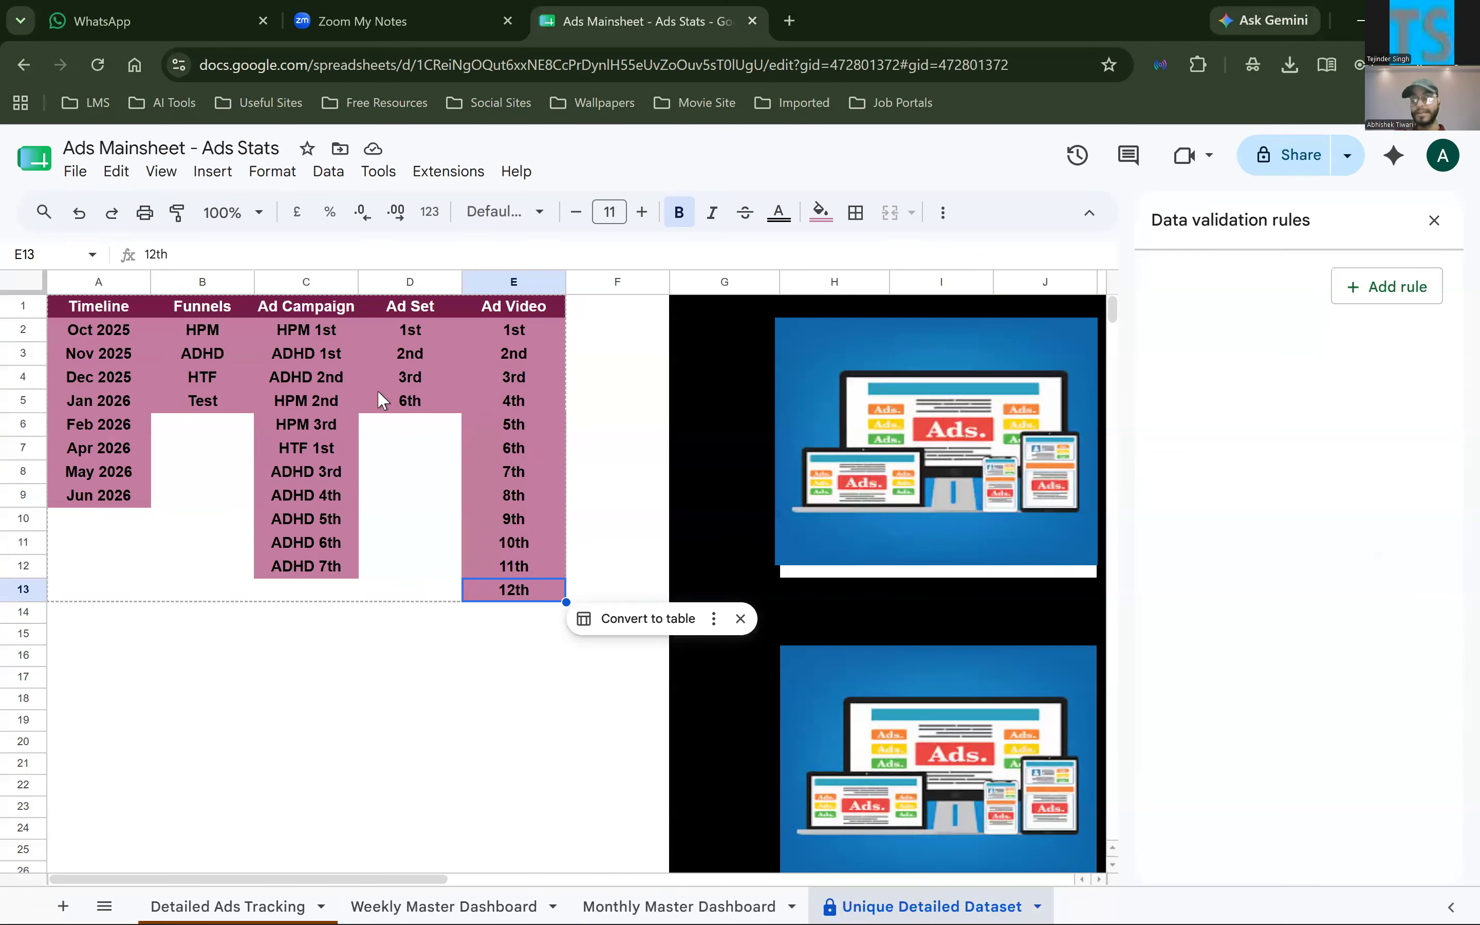
drag(313, 472, 322, 575)
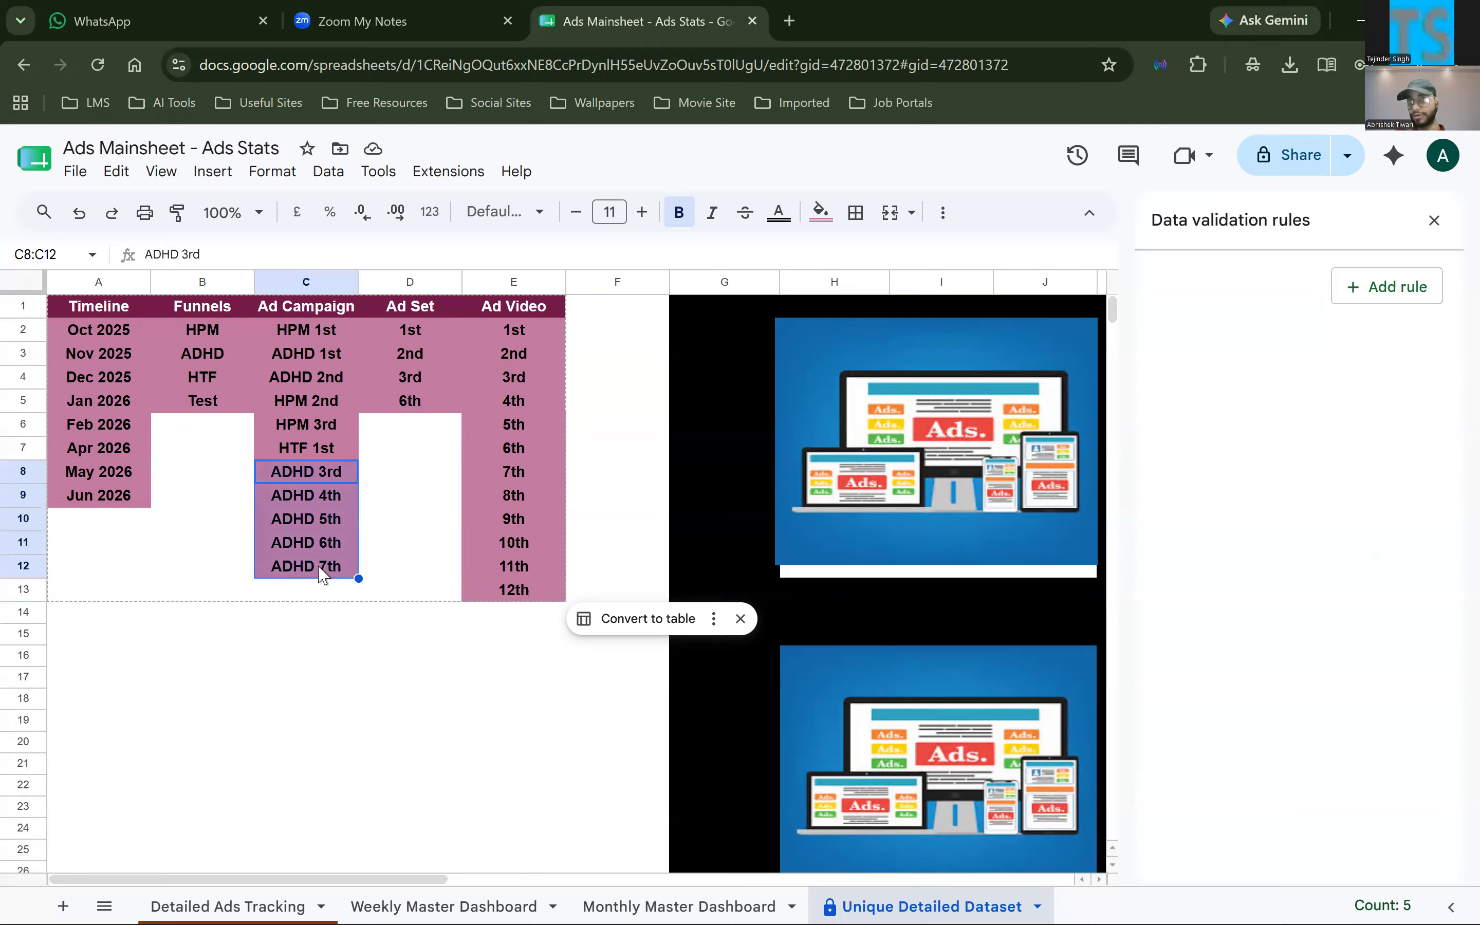
click(304, 329)
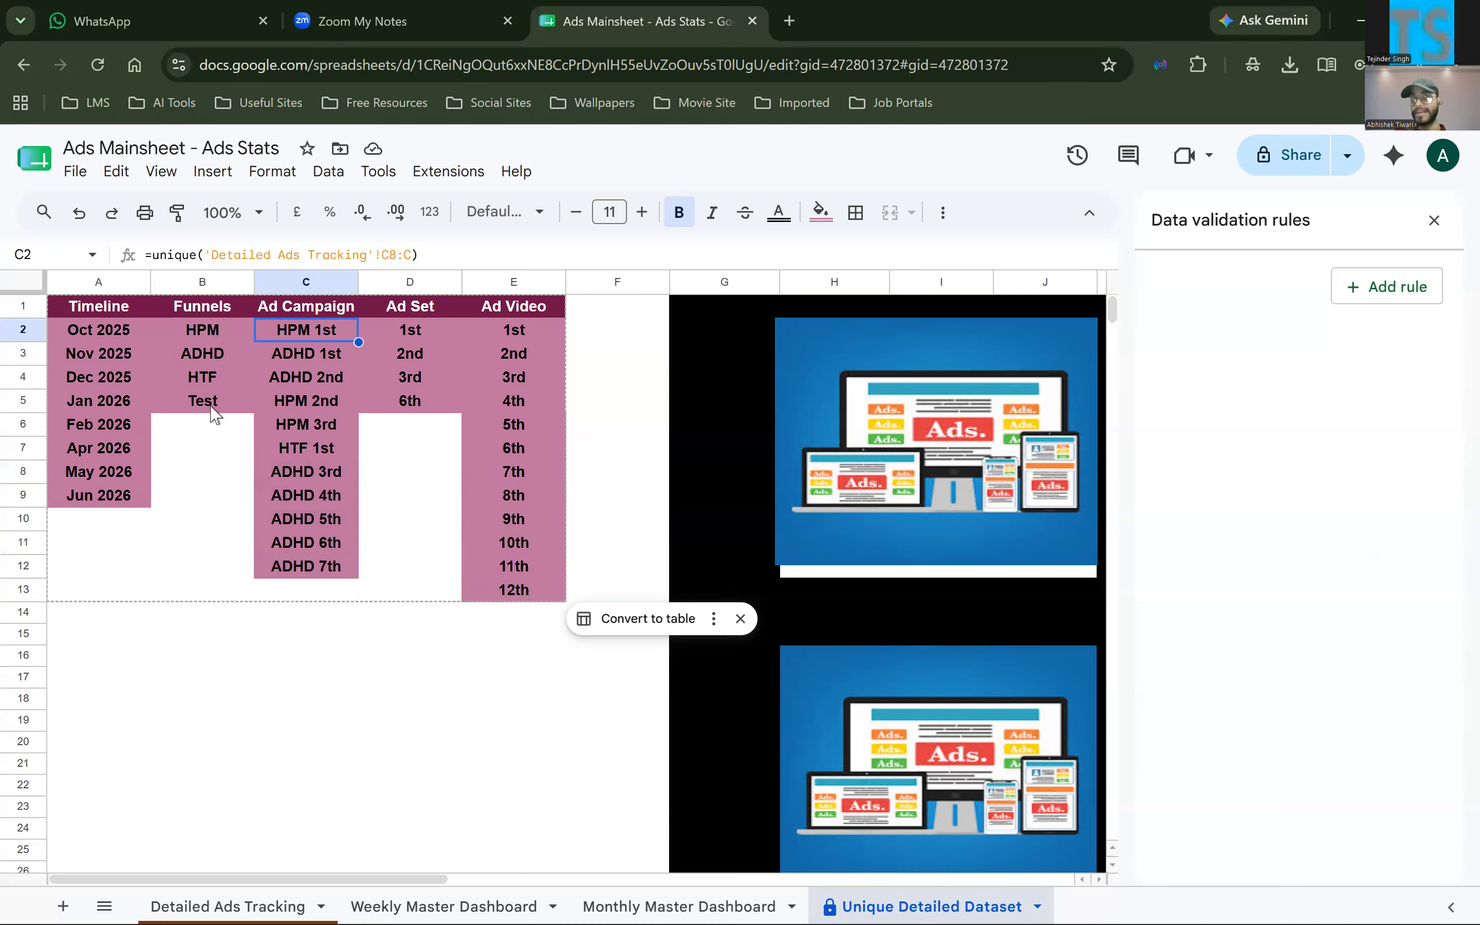
key(Left)
key(ctrl+shift+Down)
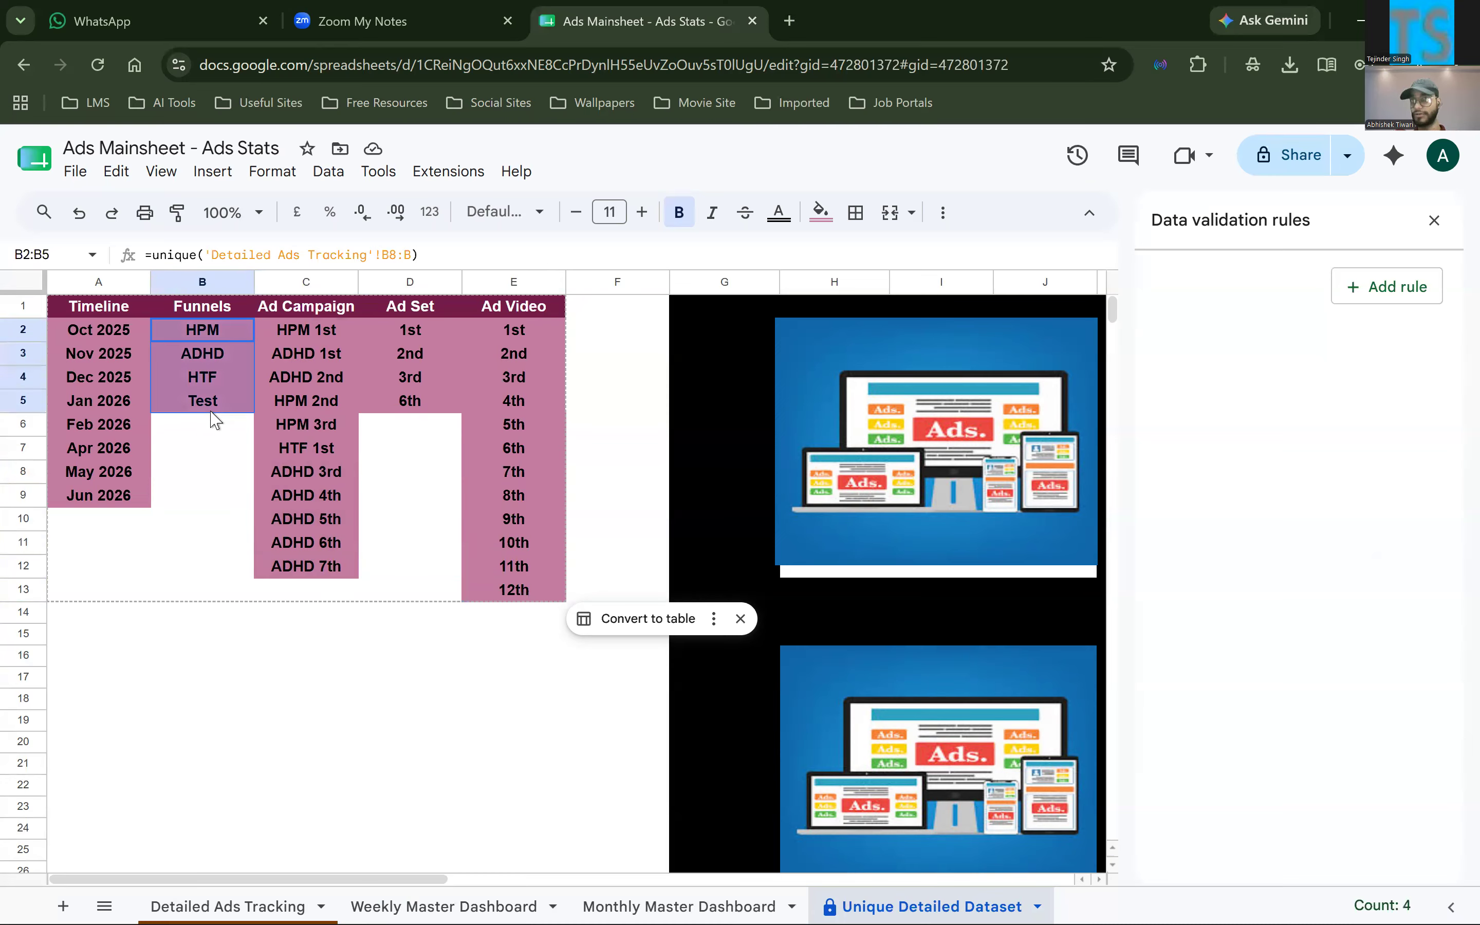
key(Left)
shift+click(131, 519)
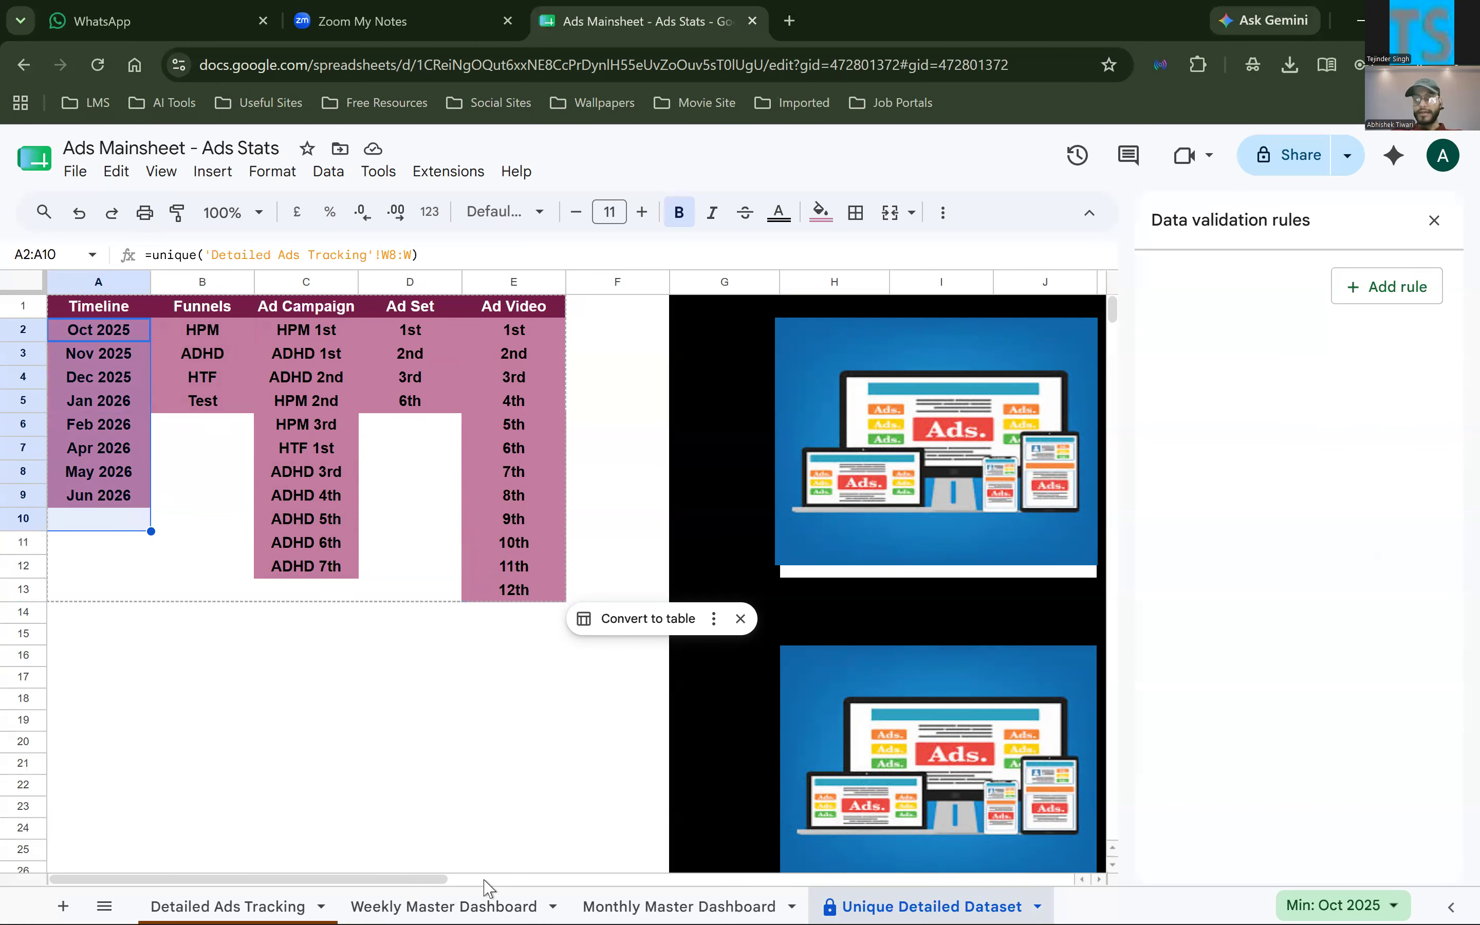
Highlight the weekly stats table from B12 to K22 on Weekly Master Dashboard and view its accompanying charts
click(444, 906)
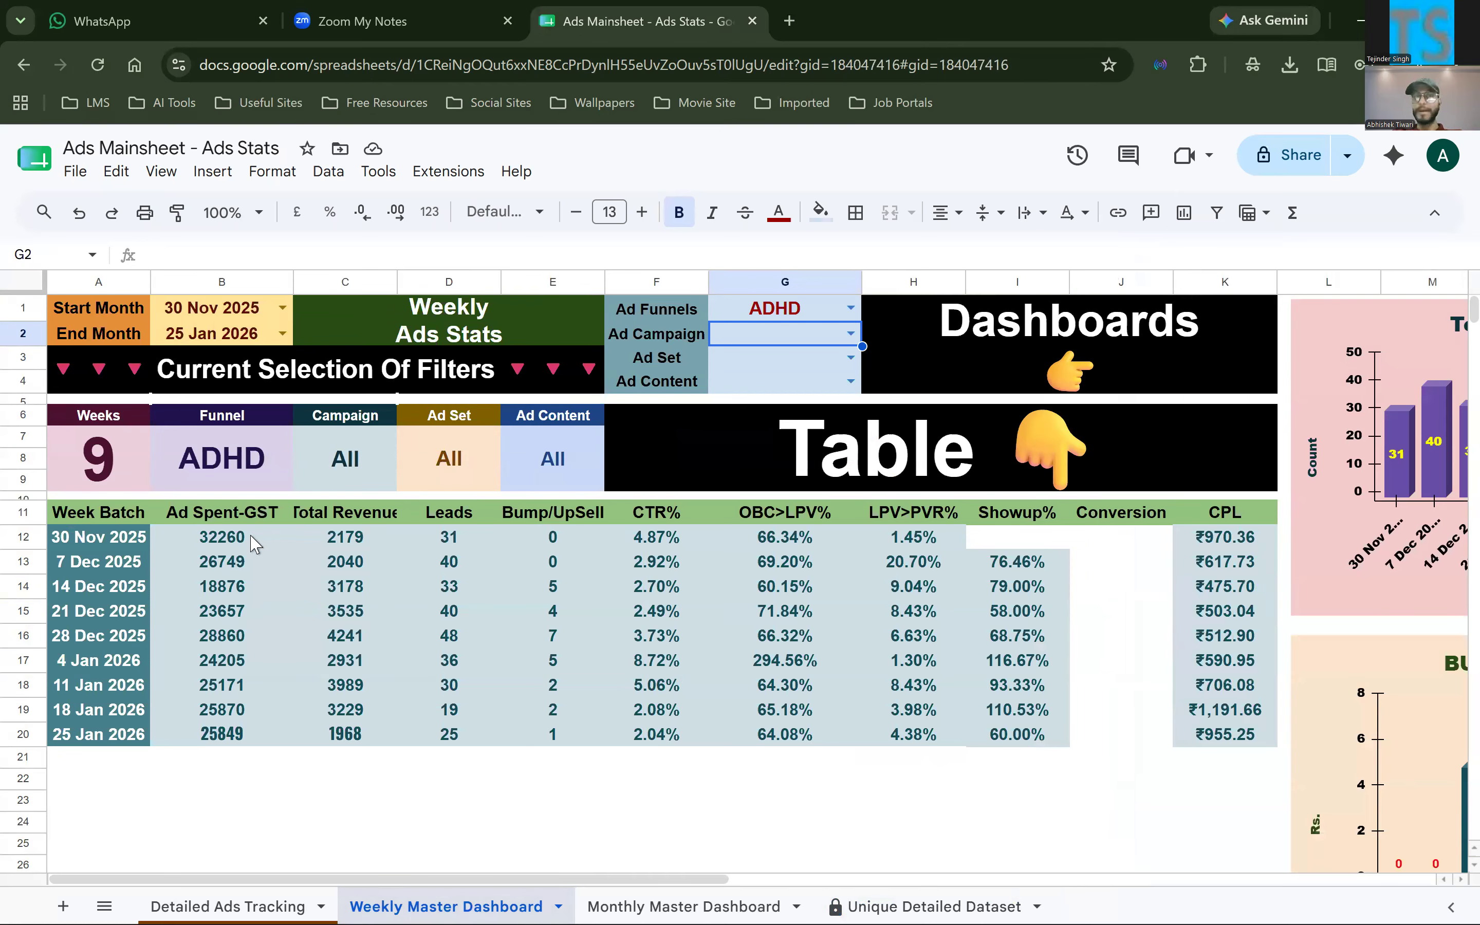
drag(255, 543, 1192, 764)
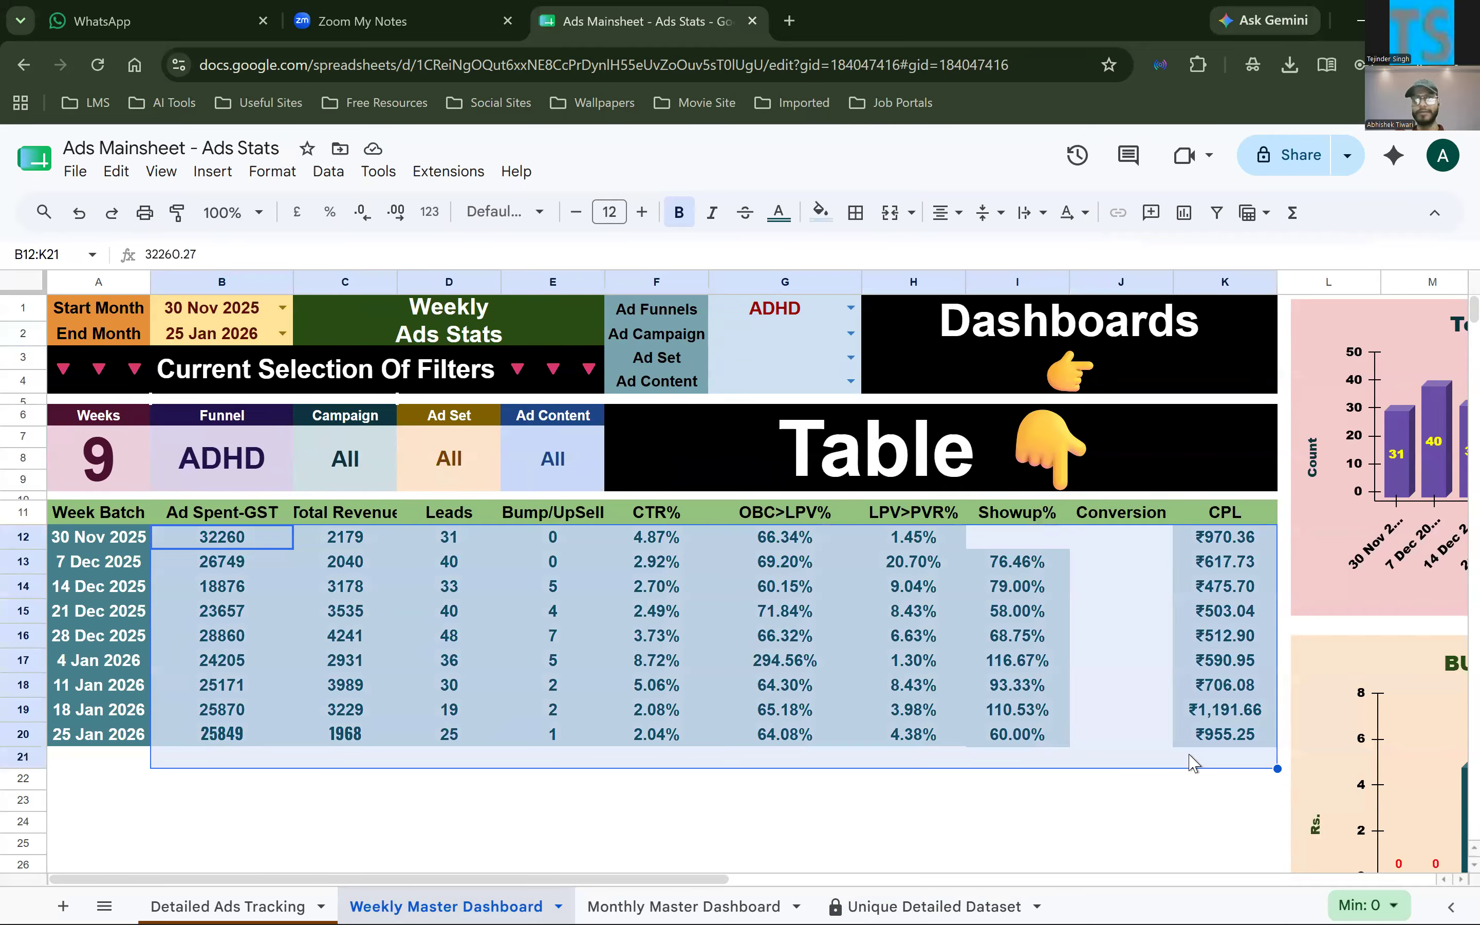
scroll(1192, 763, right, 10)
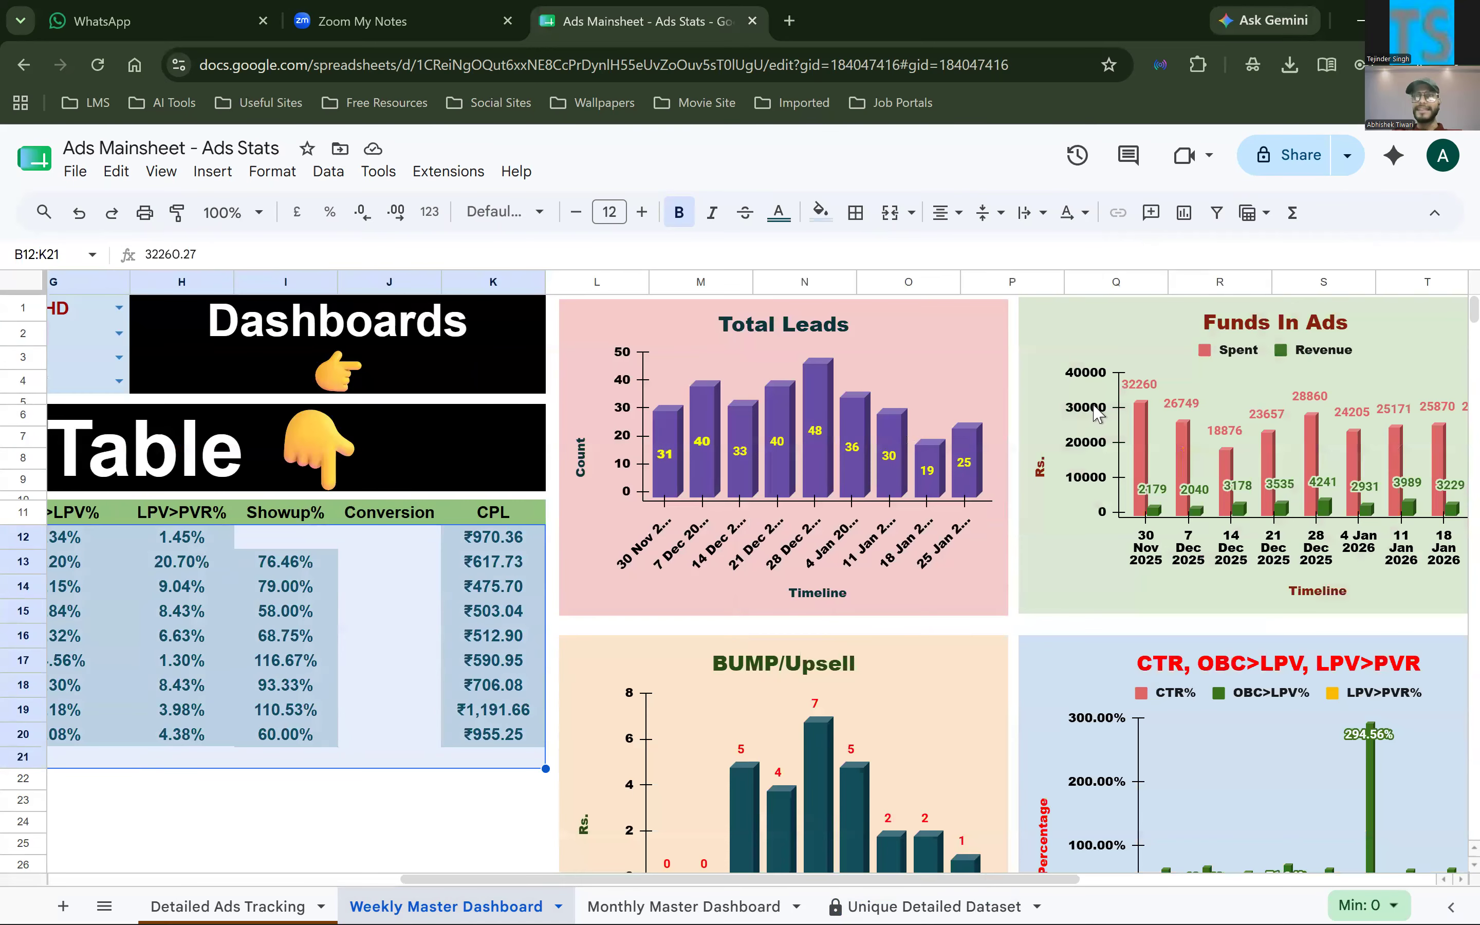
scroll(1028, 330, right, 2)
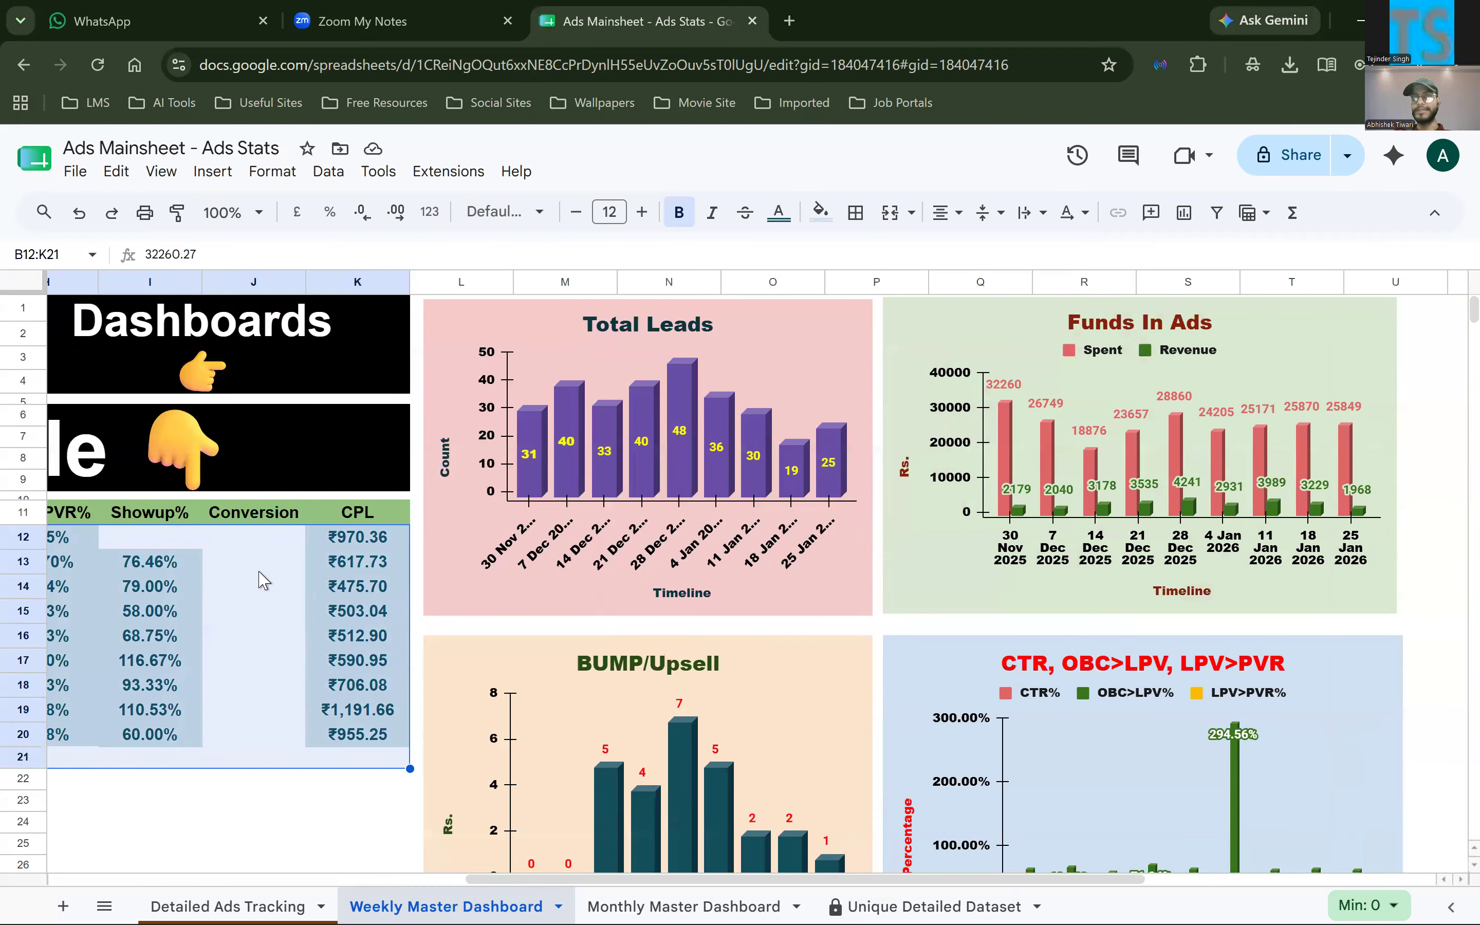
scroll(202, 578, left, 8)
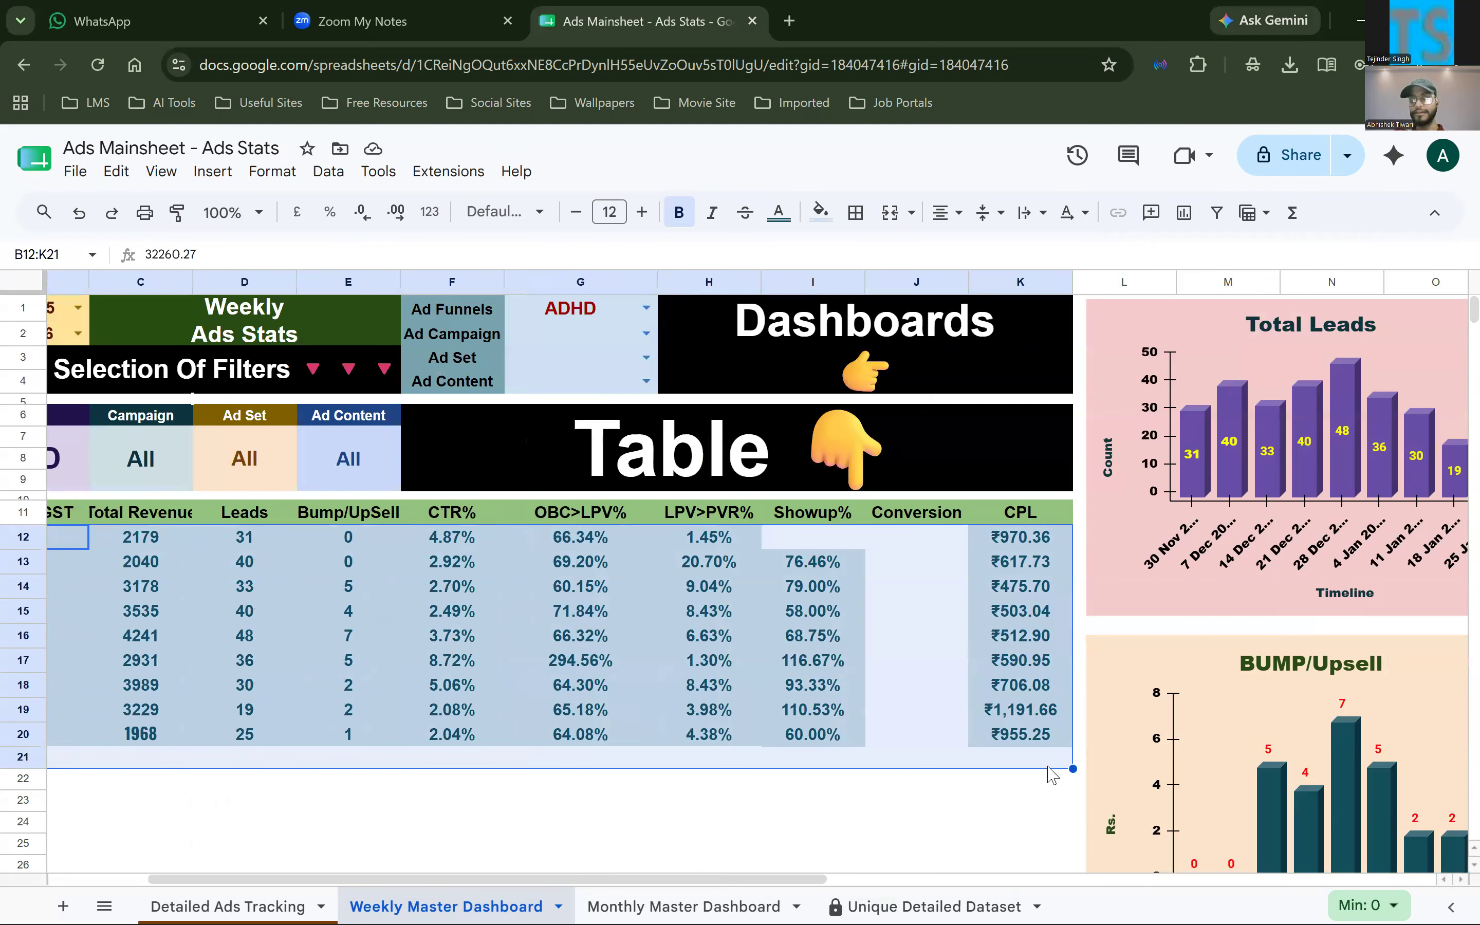
scroll(347, 527, left, 3)
drag(222, 537, 1197, 788)
scroll(1230, 343, right, 1)
scroll(1232, 337, right, 3)
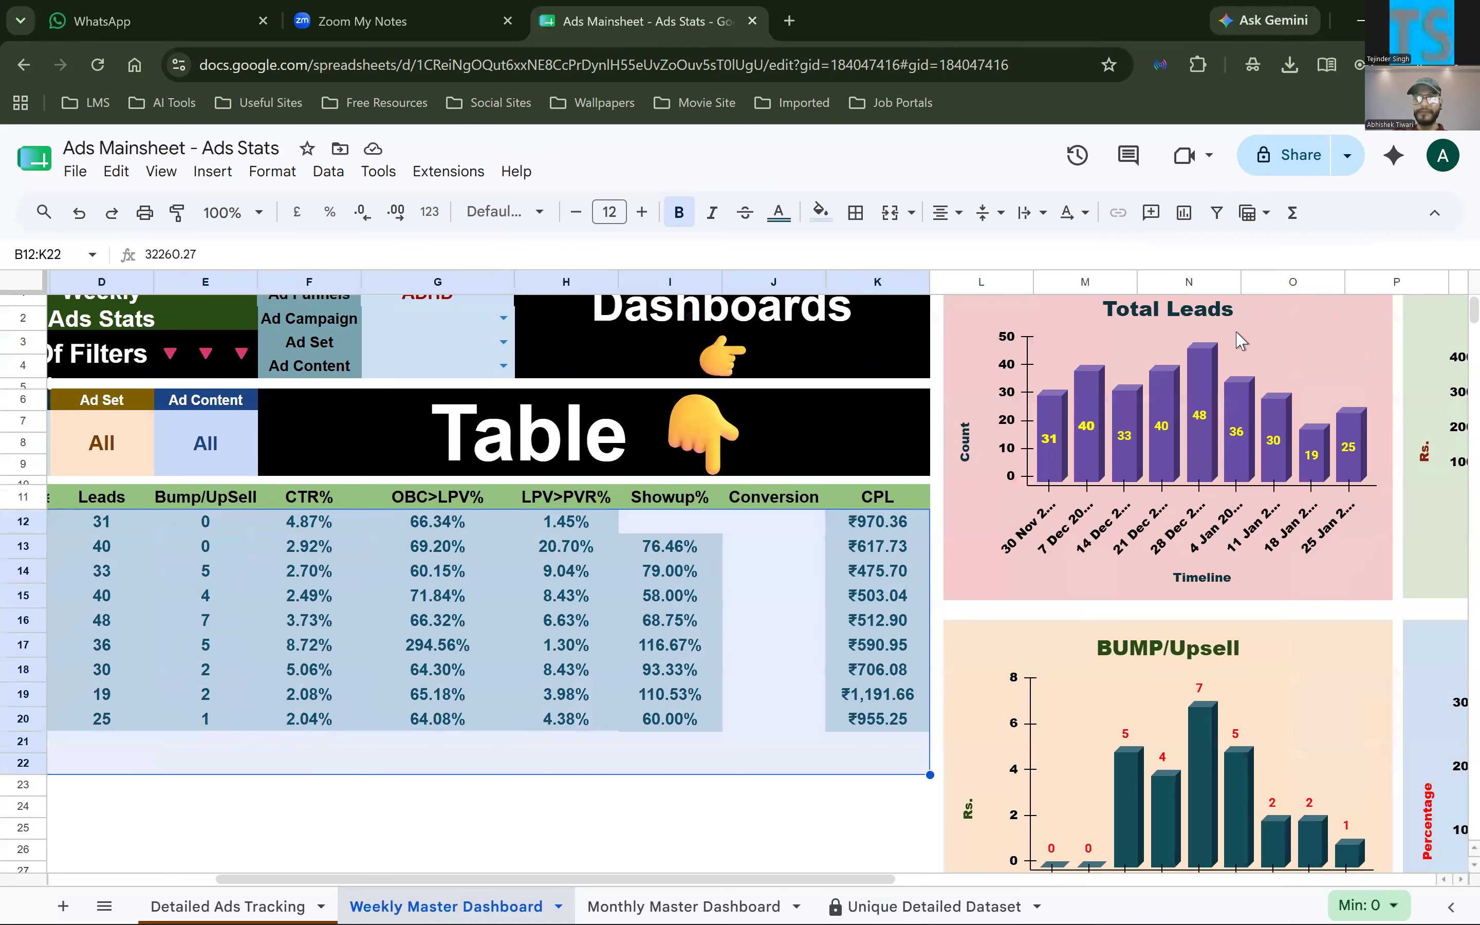
click(1237, 340)
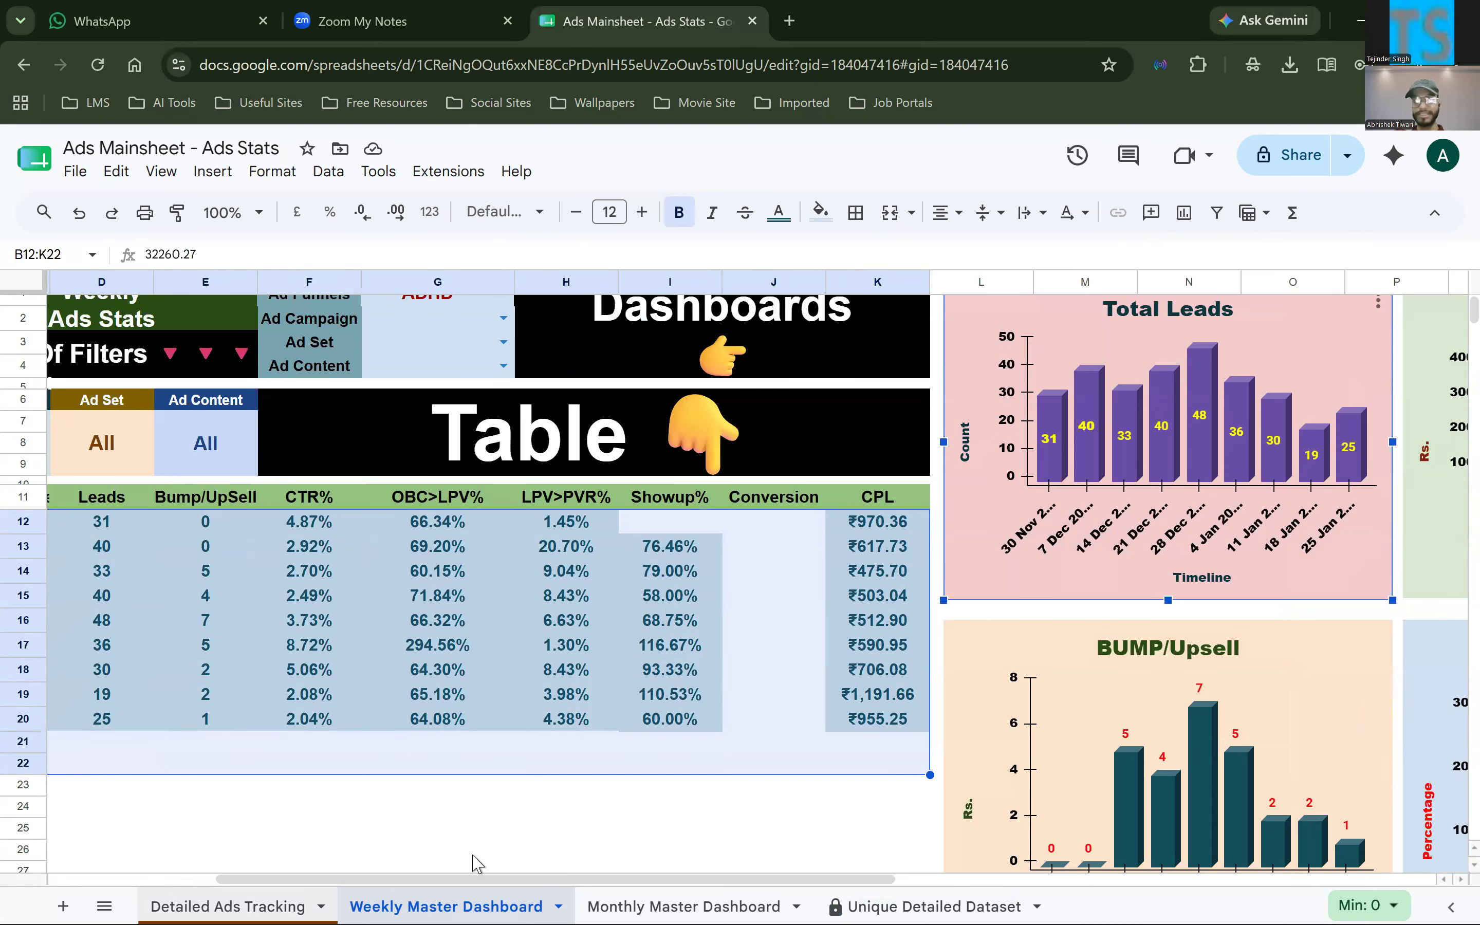
Revisit the Detailed Ads Tracking data and highlight the Start Month and End Month cells B1:B2 on Weekly Master Dashboard
click(227, 906)
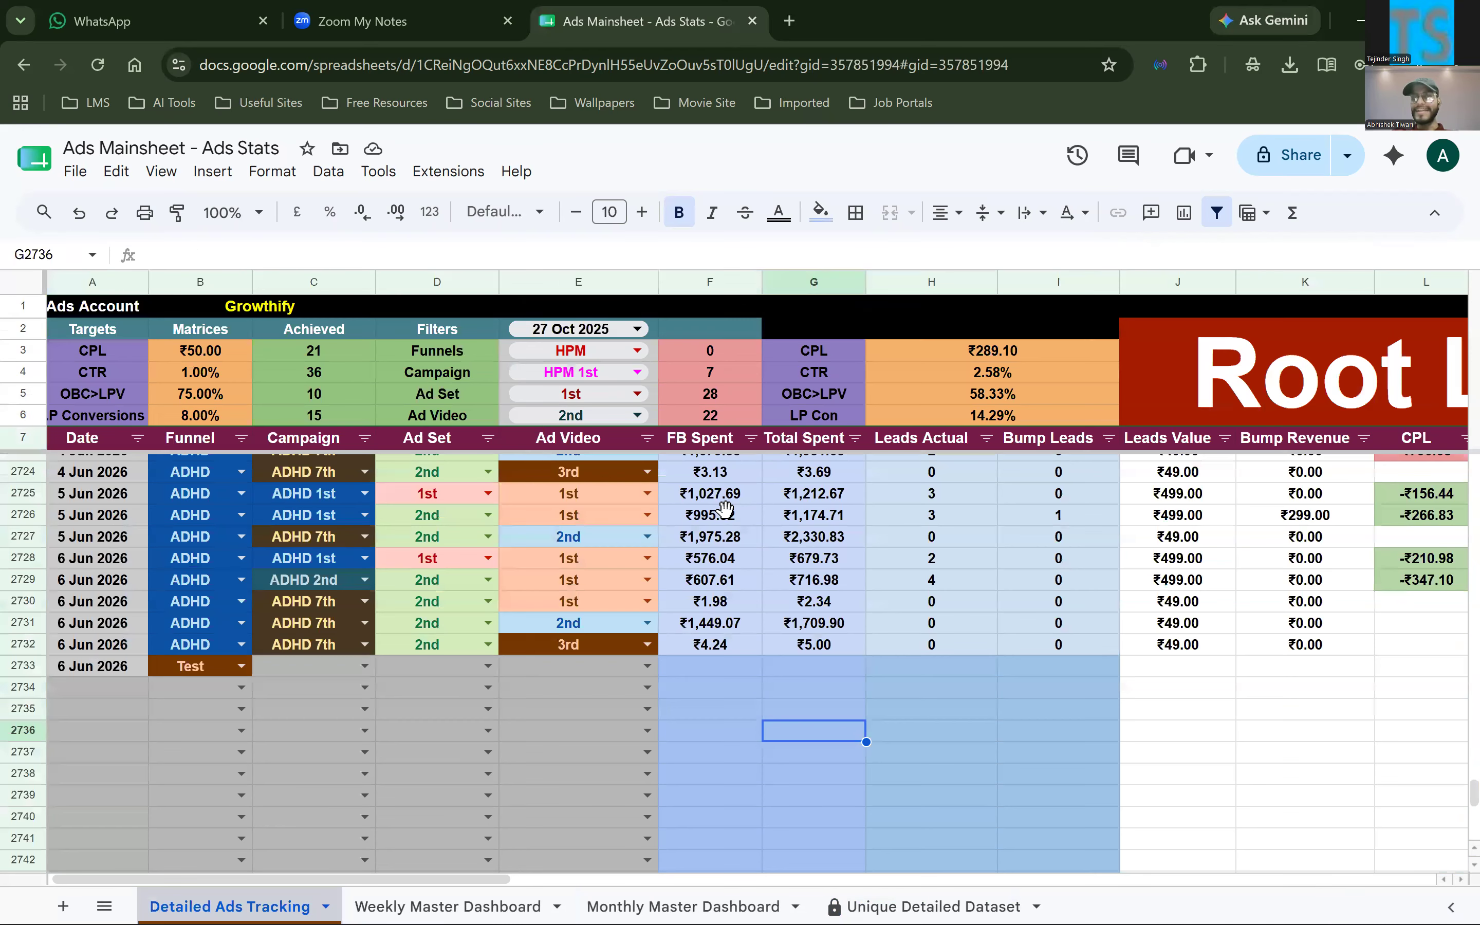
click(448, 906)
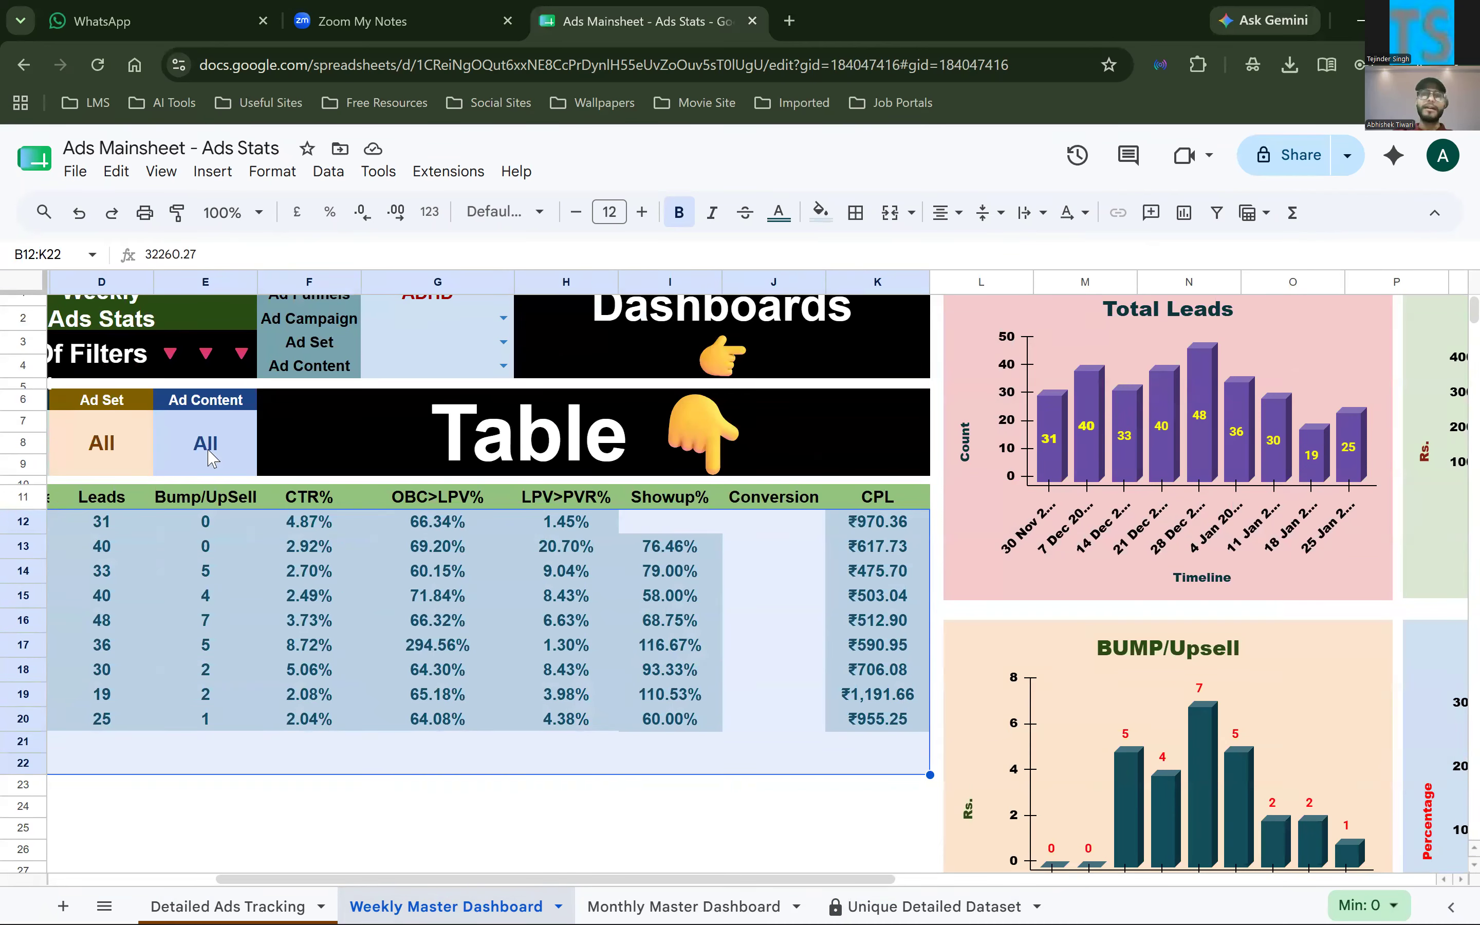
scroll(325, 382, left, 5)
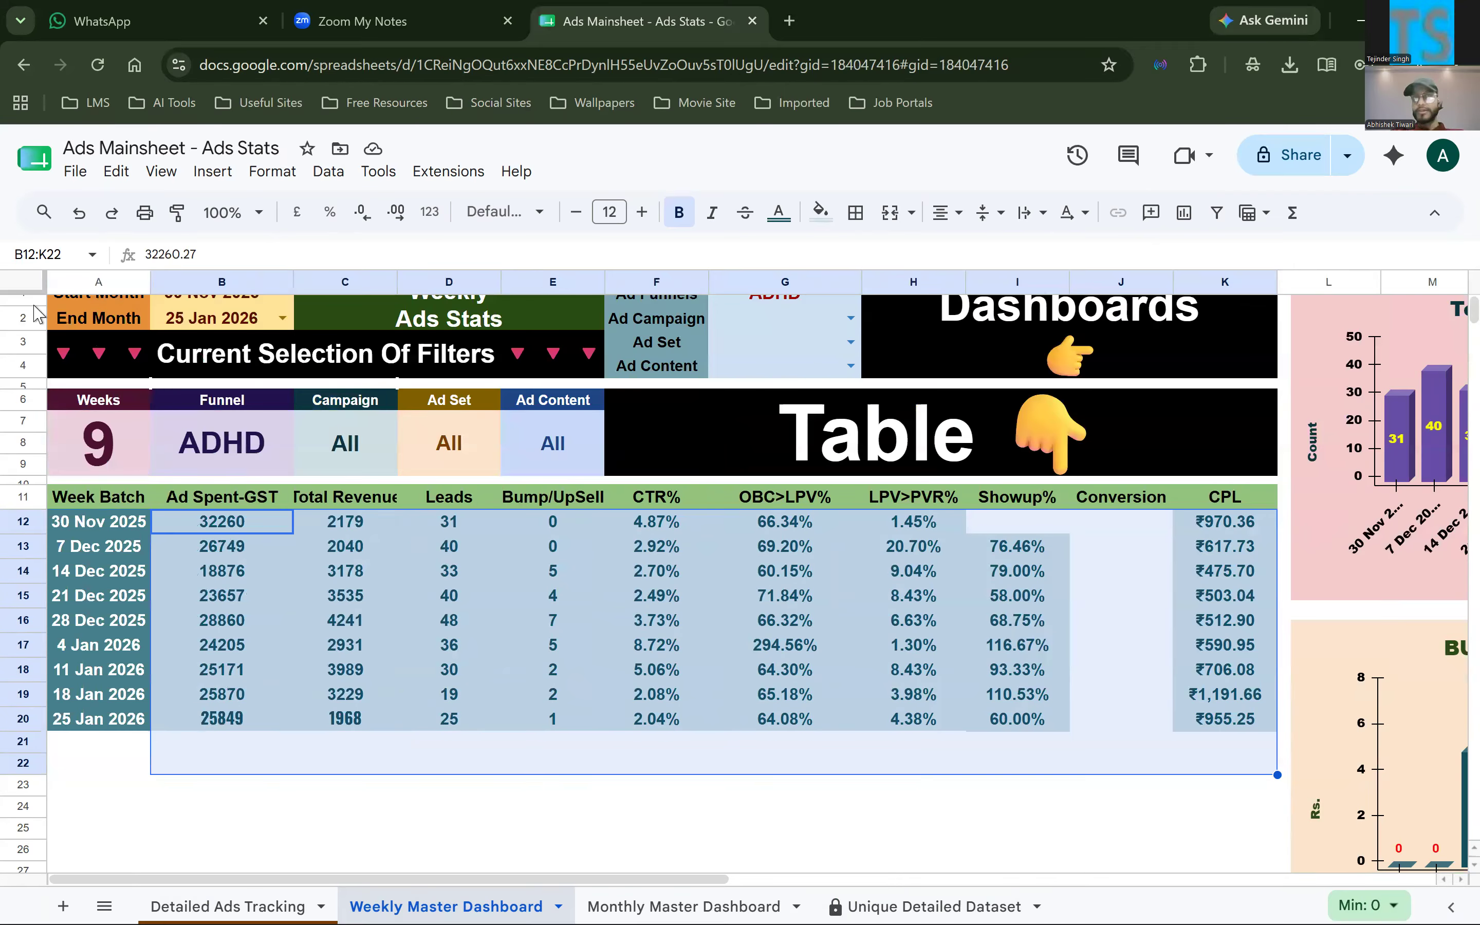
scroll(25, 337, up, 1)
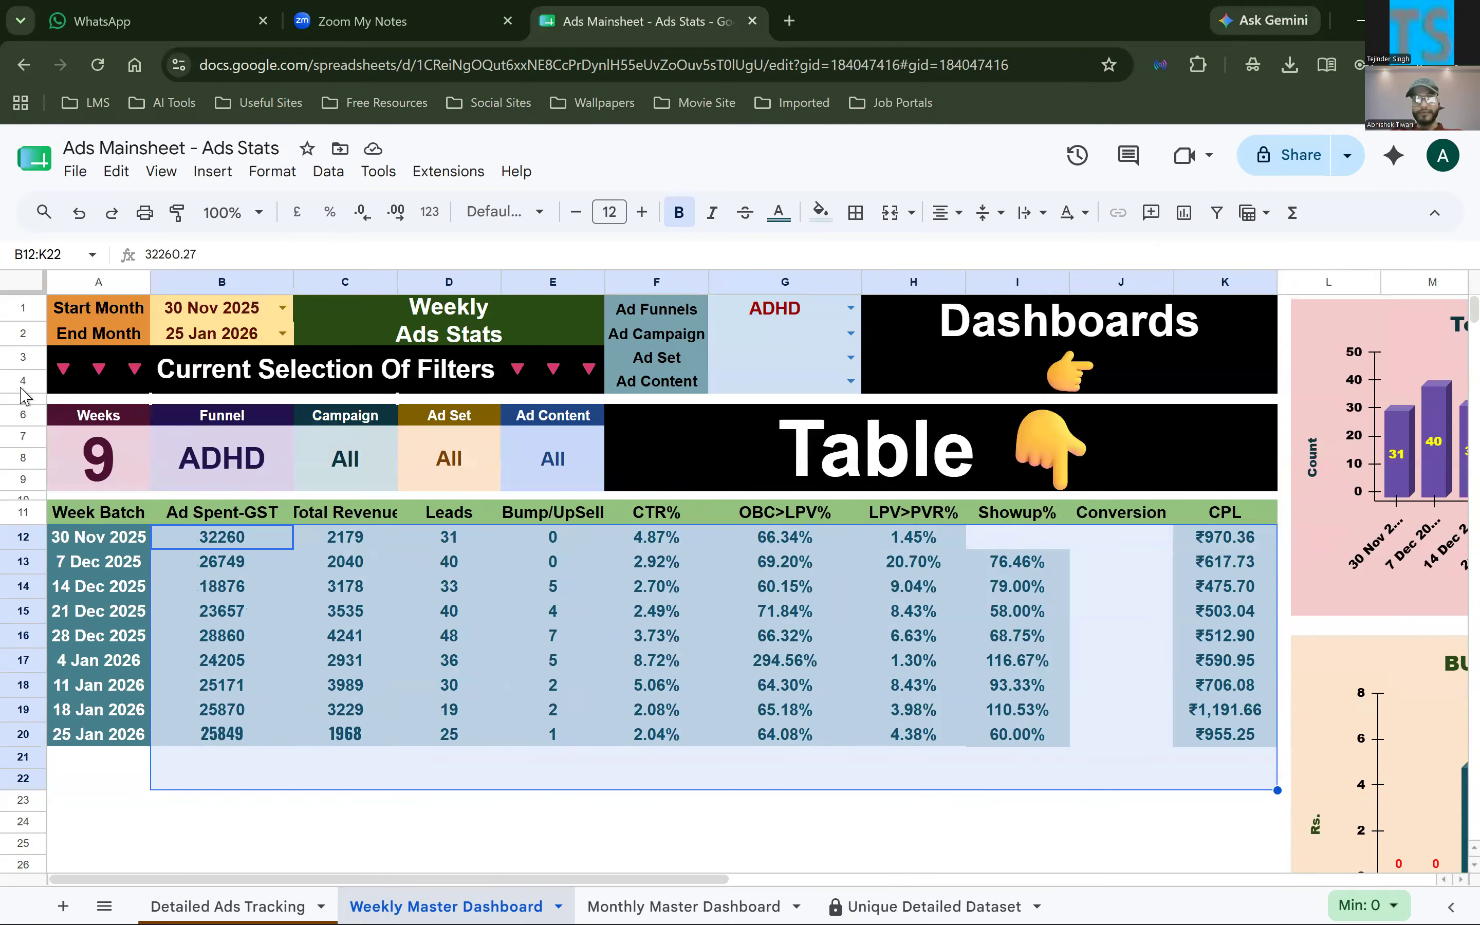
click(22, 309)
drag(214, 309, 214, 334)
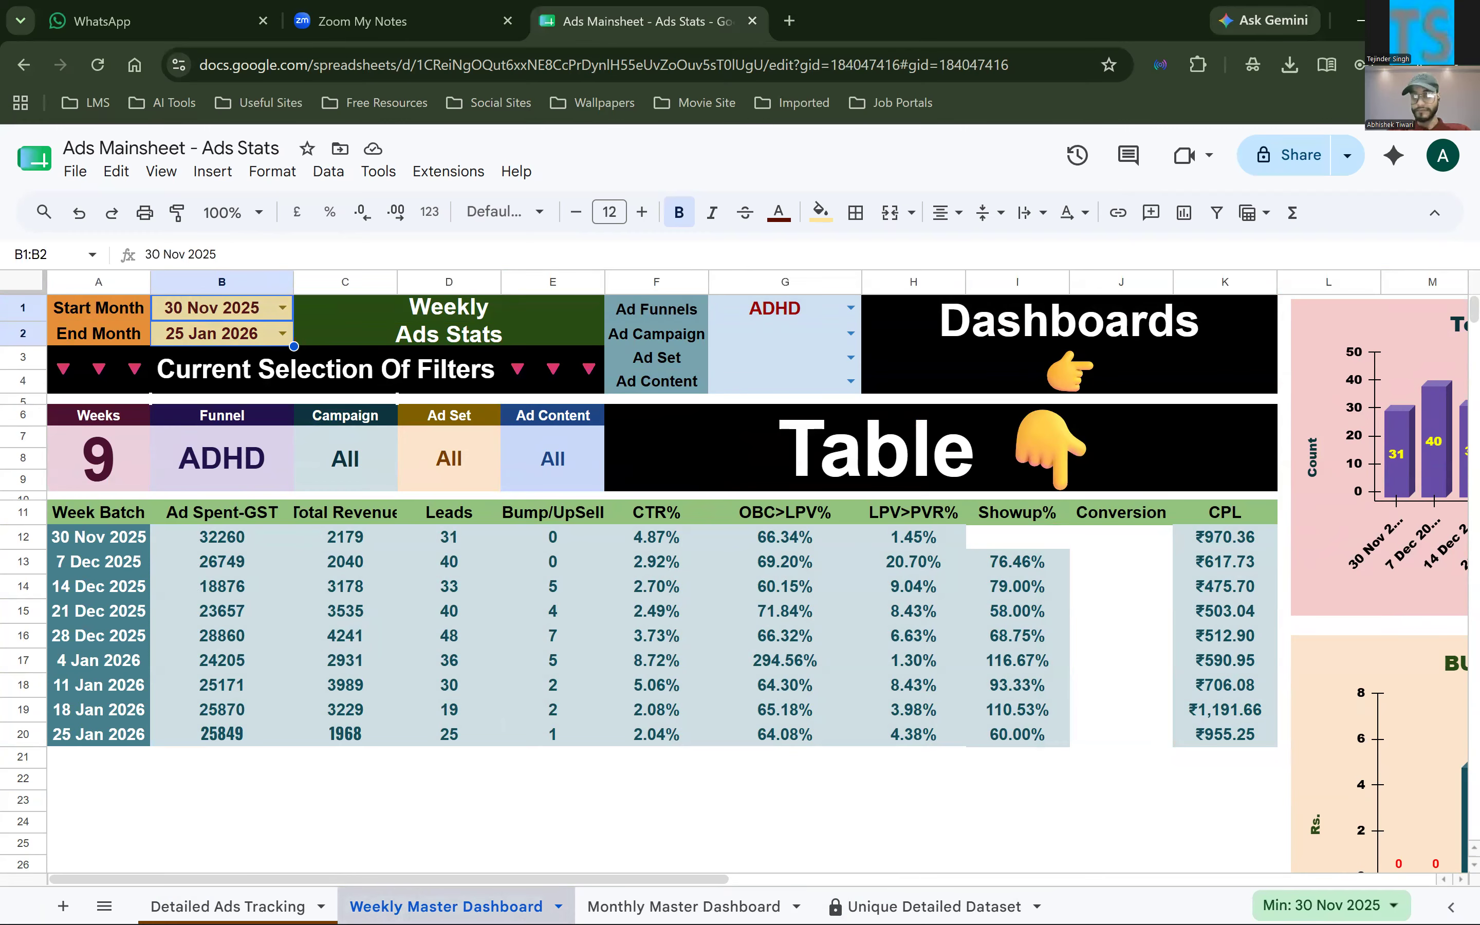
Examine the date options of the Start Month dropdown in B1 and the full source range in its validation rule
click(242, 317)
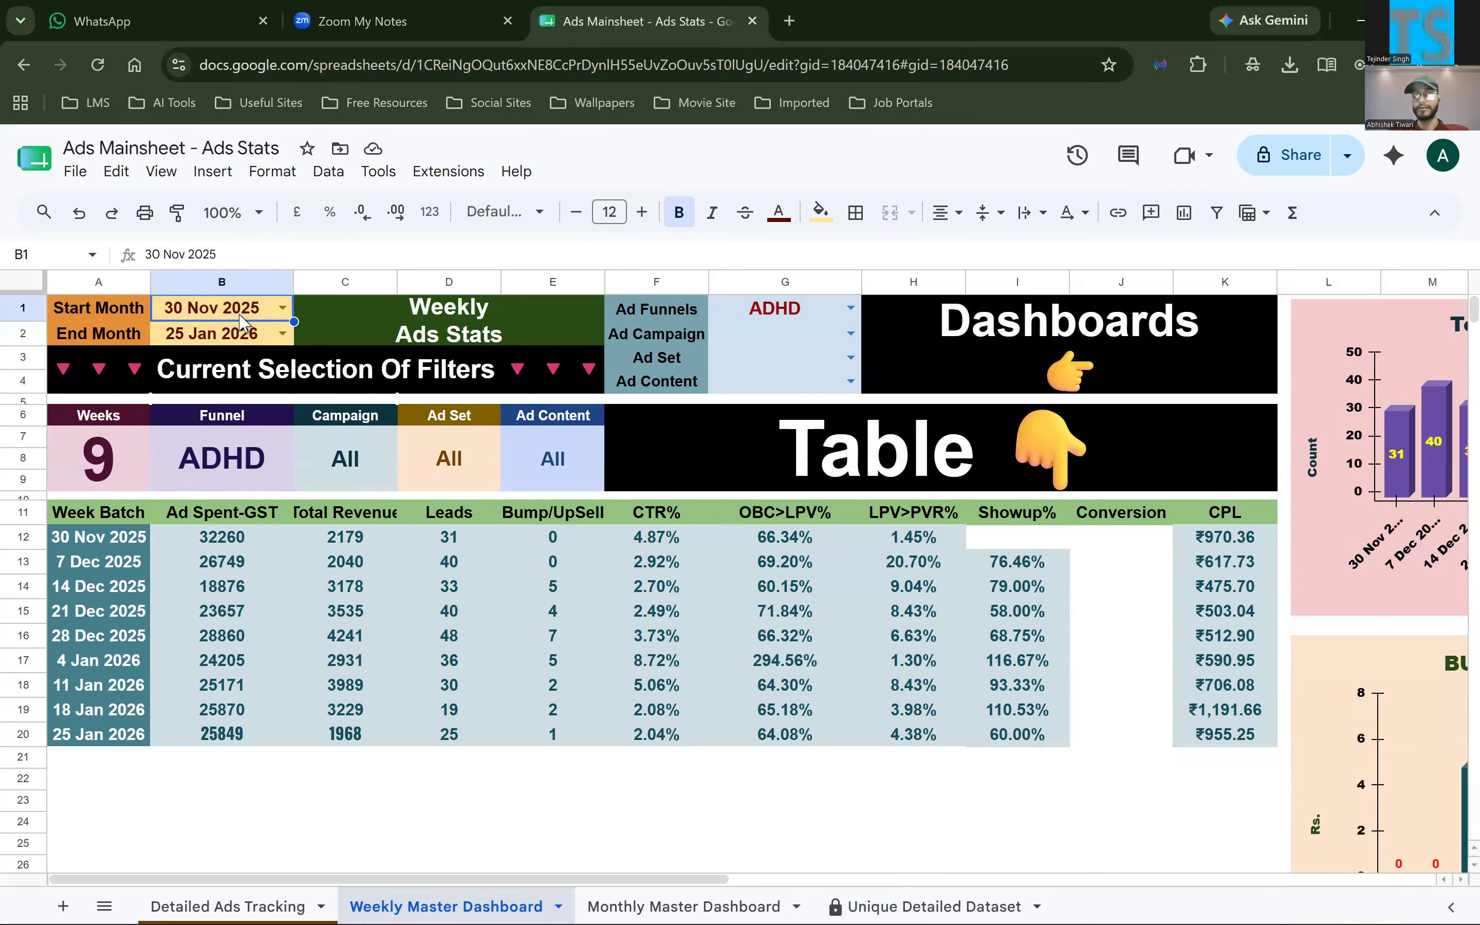
click(283, 311)
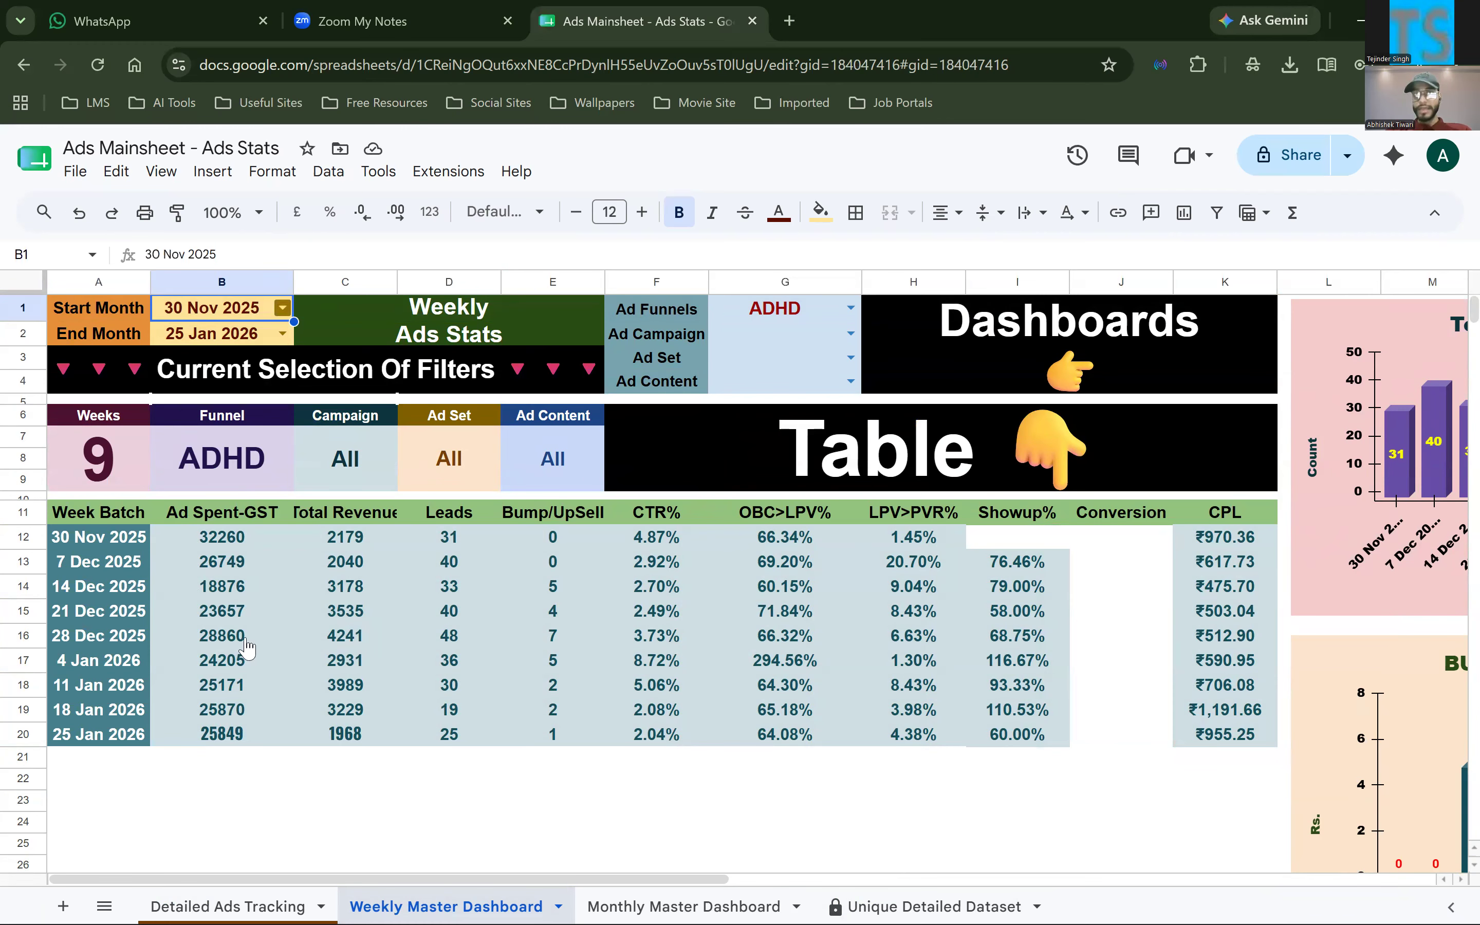
scroll(251, 679, down, 1)
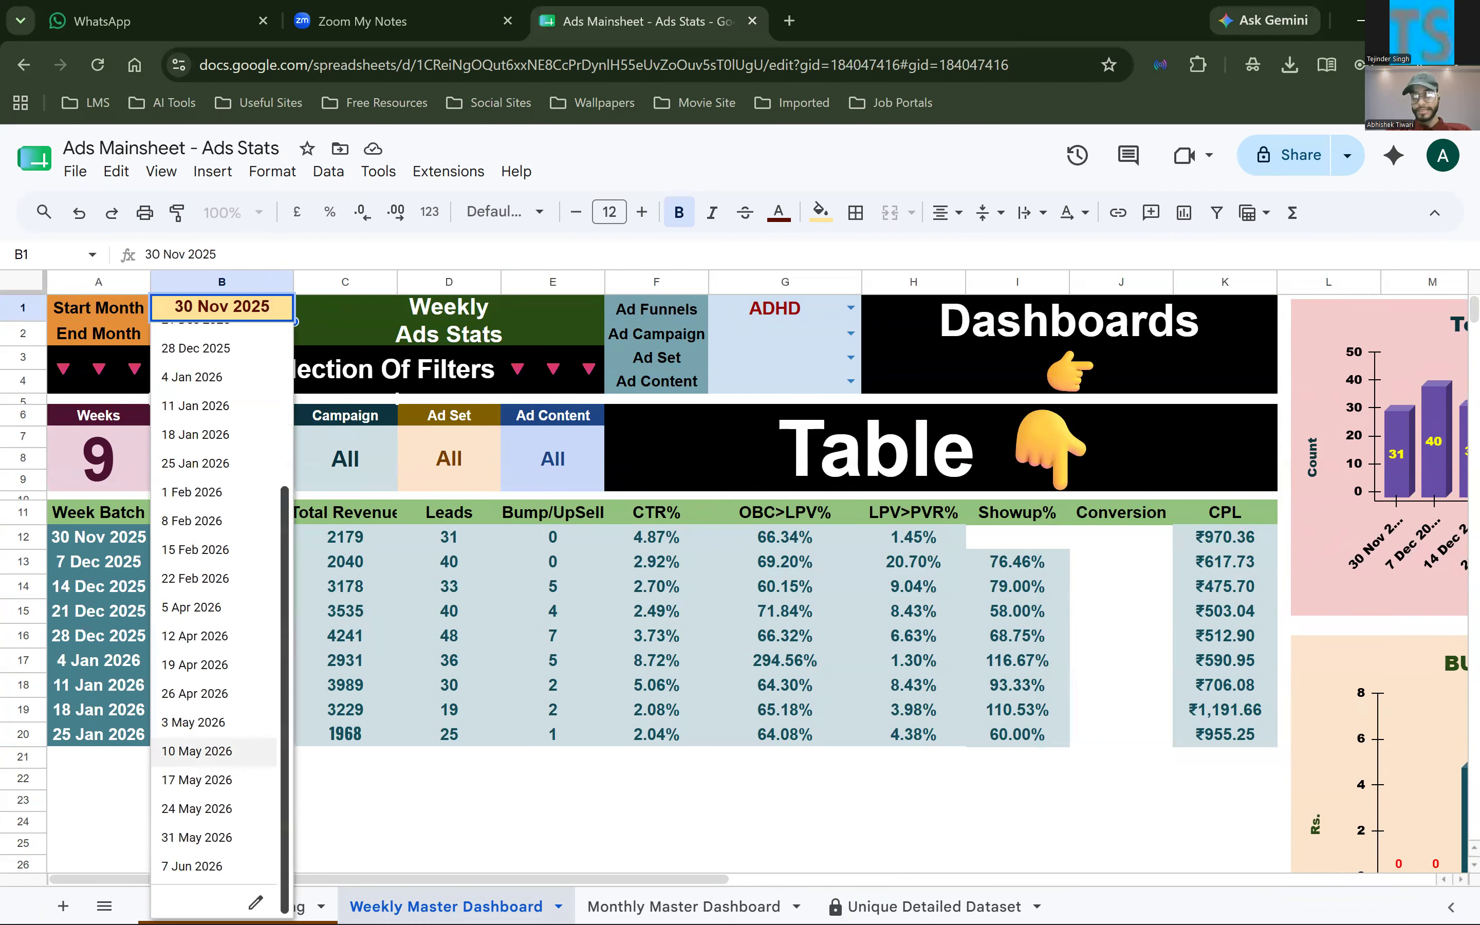
click(255, 903)
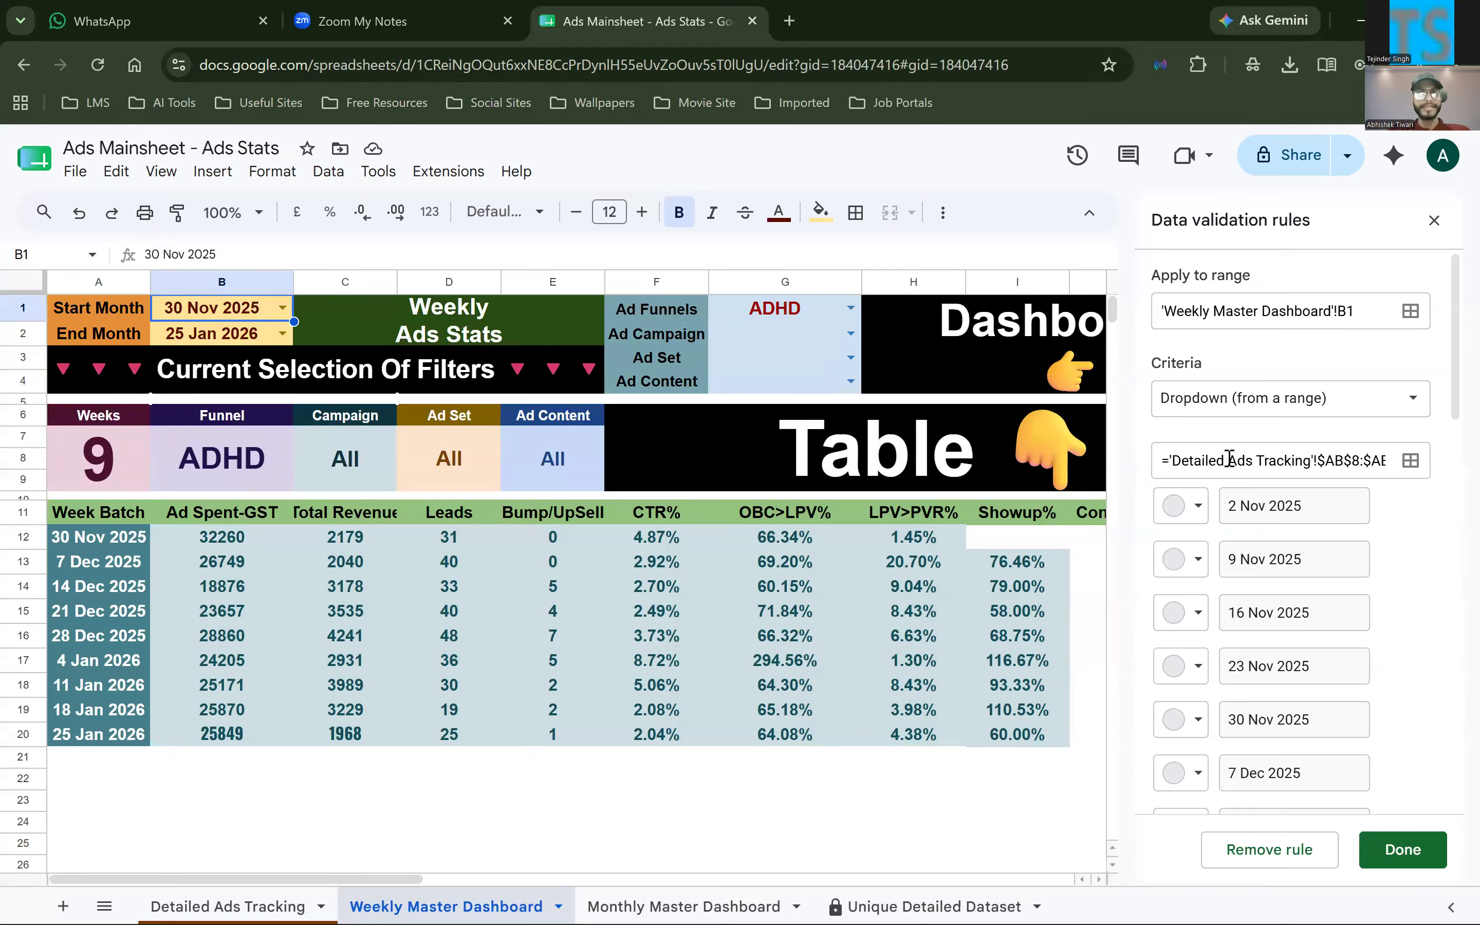
click(1312, 462)
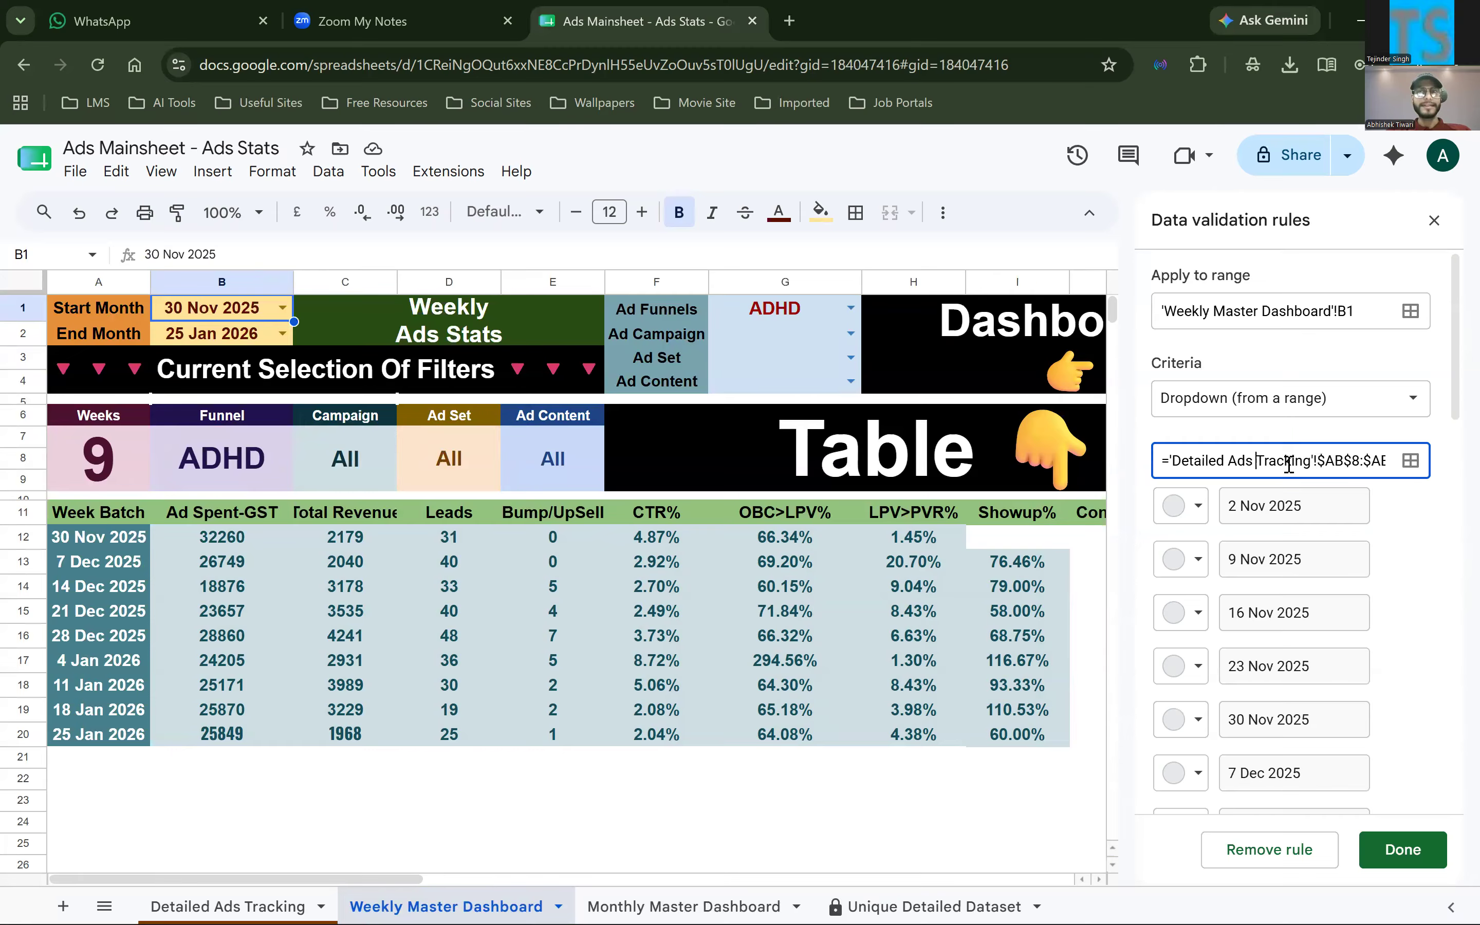
scroll(1303, 465, right, 1)
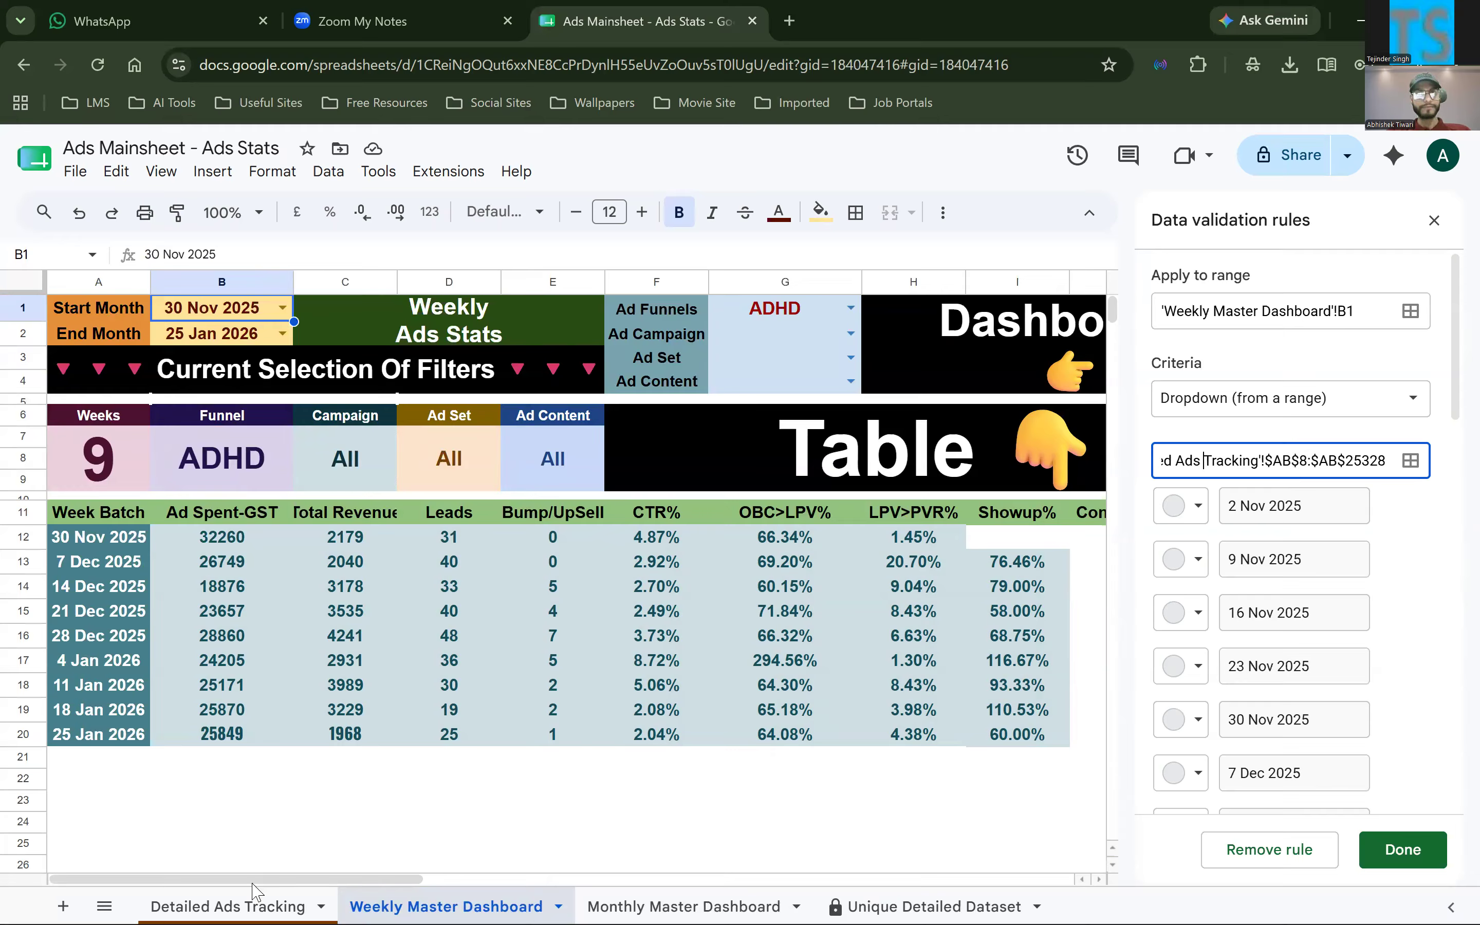
Locate the Week Batch column AB on Detailed Ads Tracking, the source of the Start Month dropdown's dates
click(245, 903)
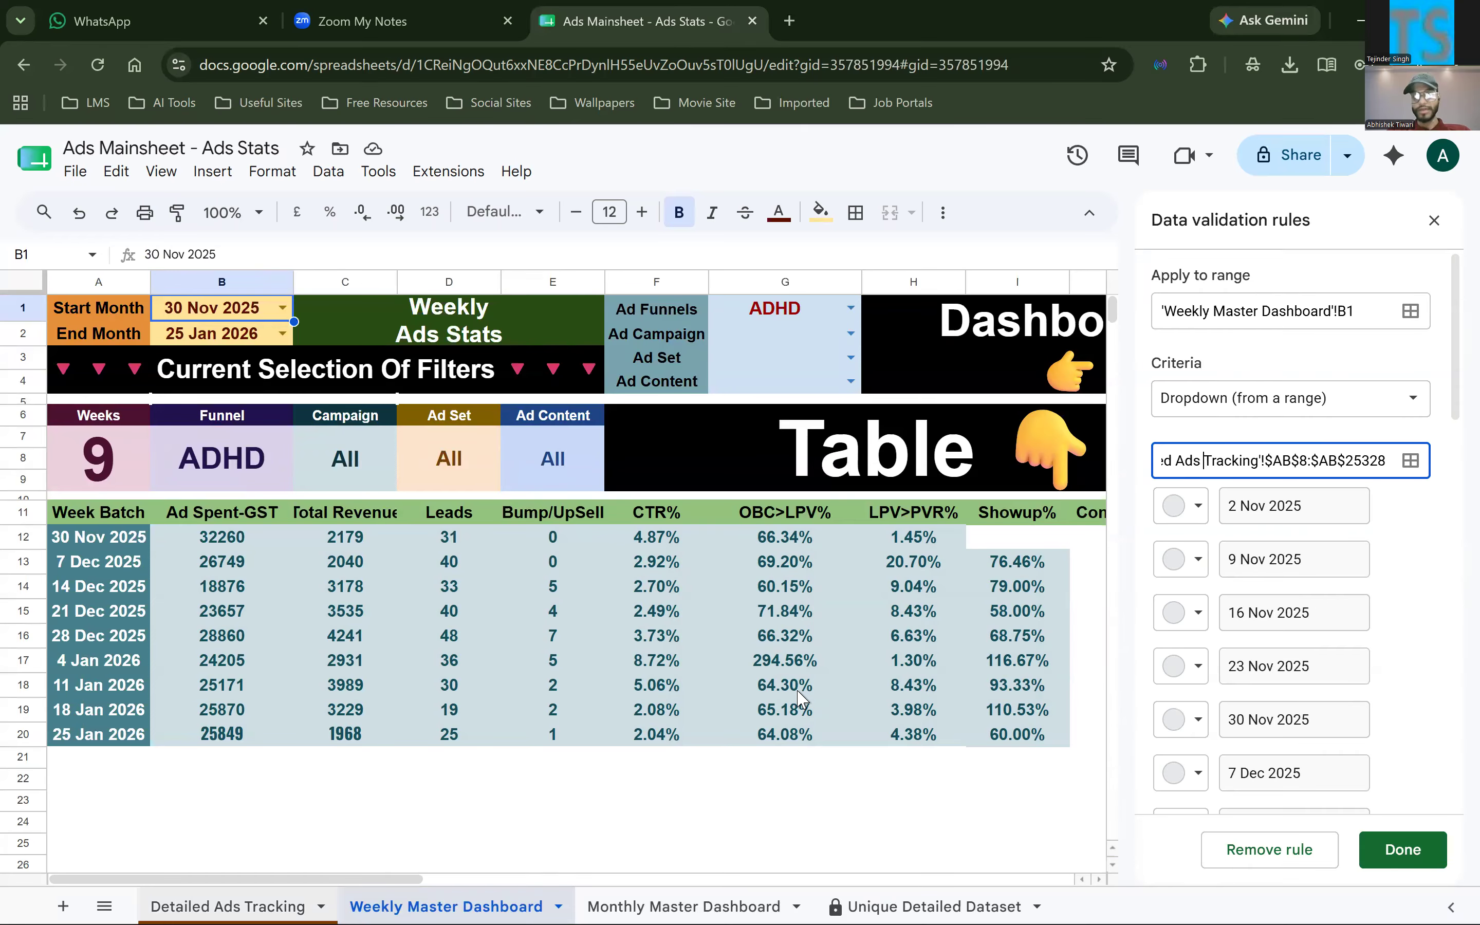
scroll(802, 700, right, 5)
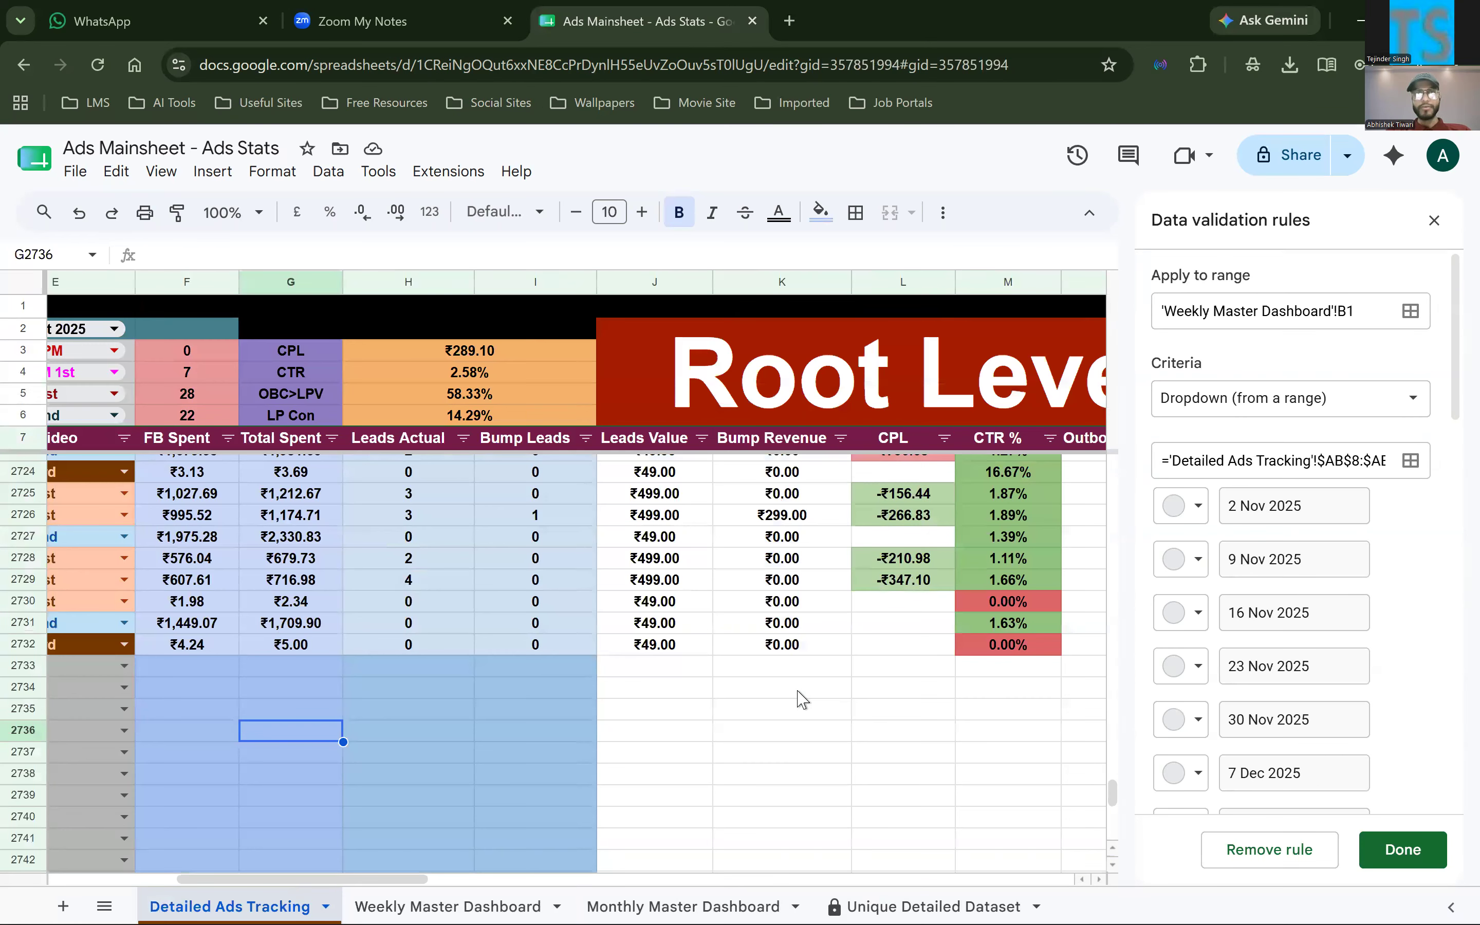
scroll(802, 700, right, 6)
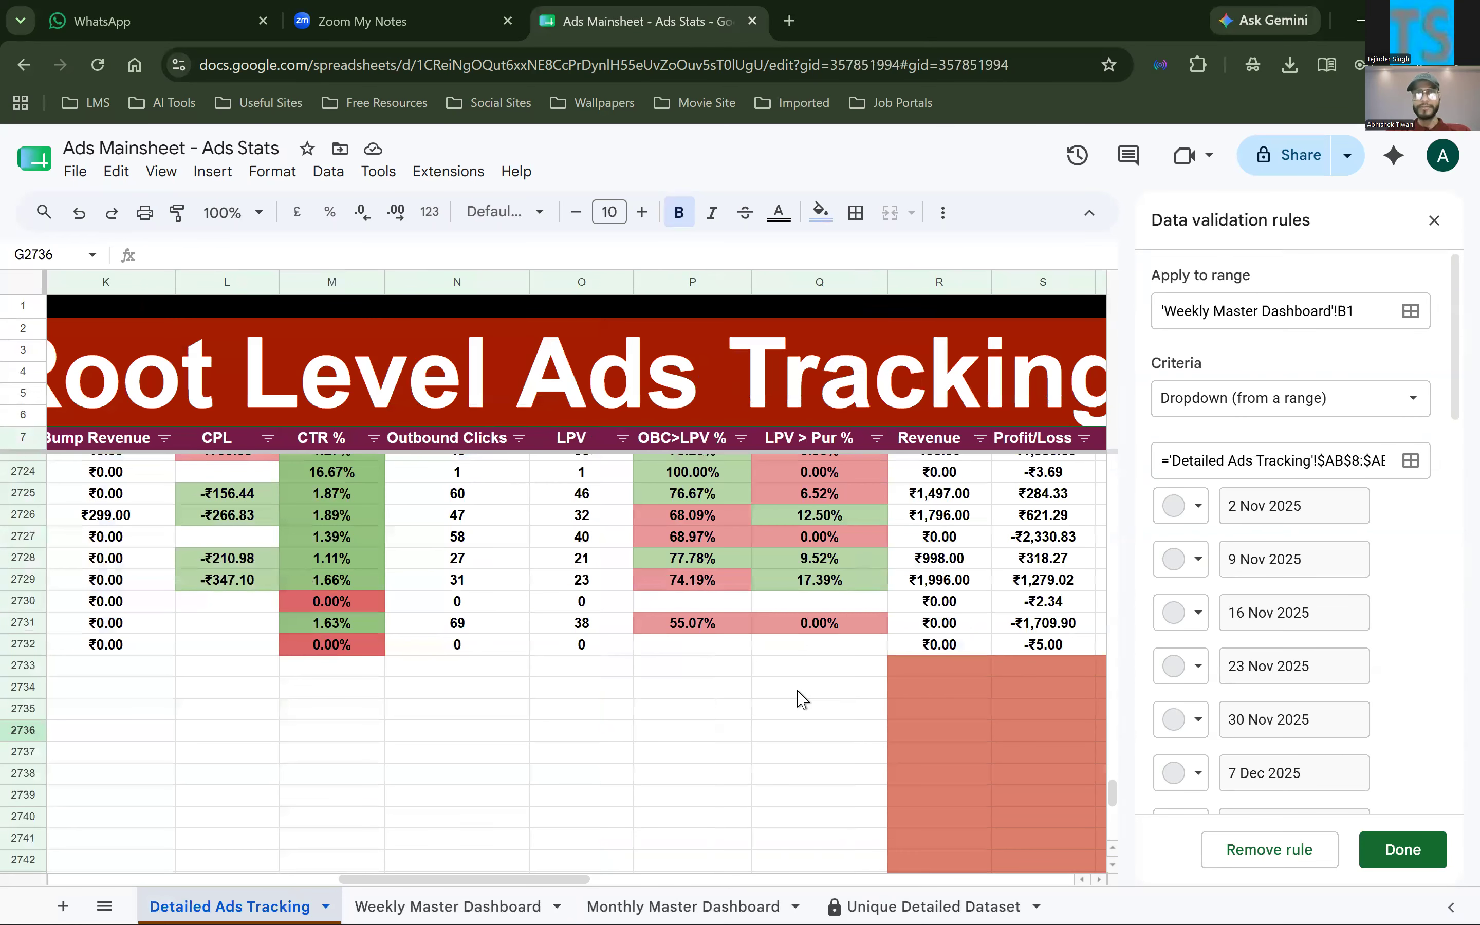
scroll(802, 699, right, 7)
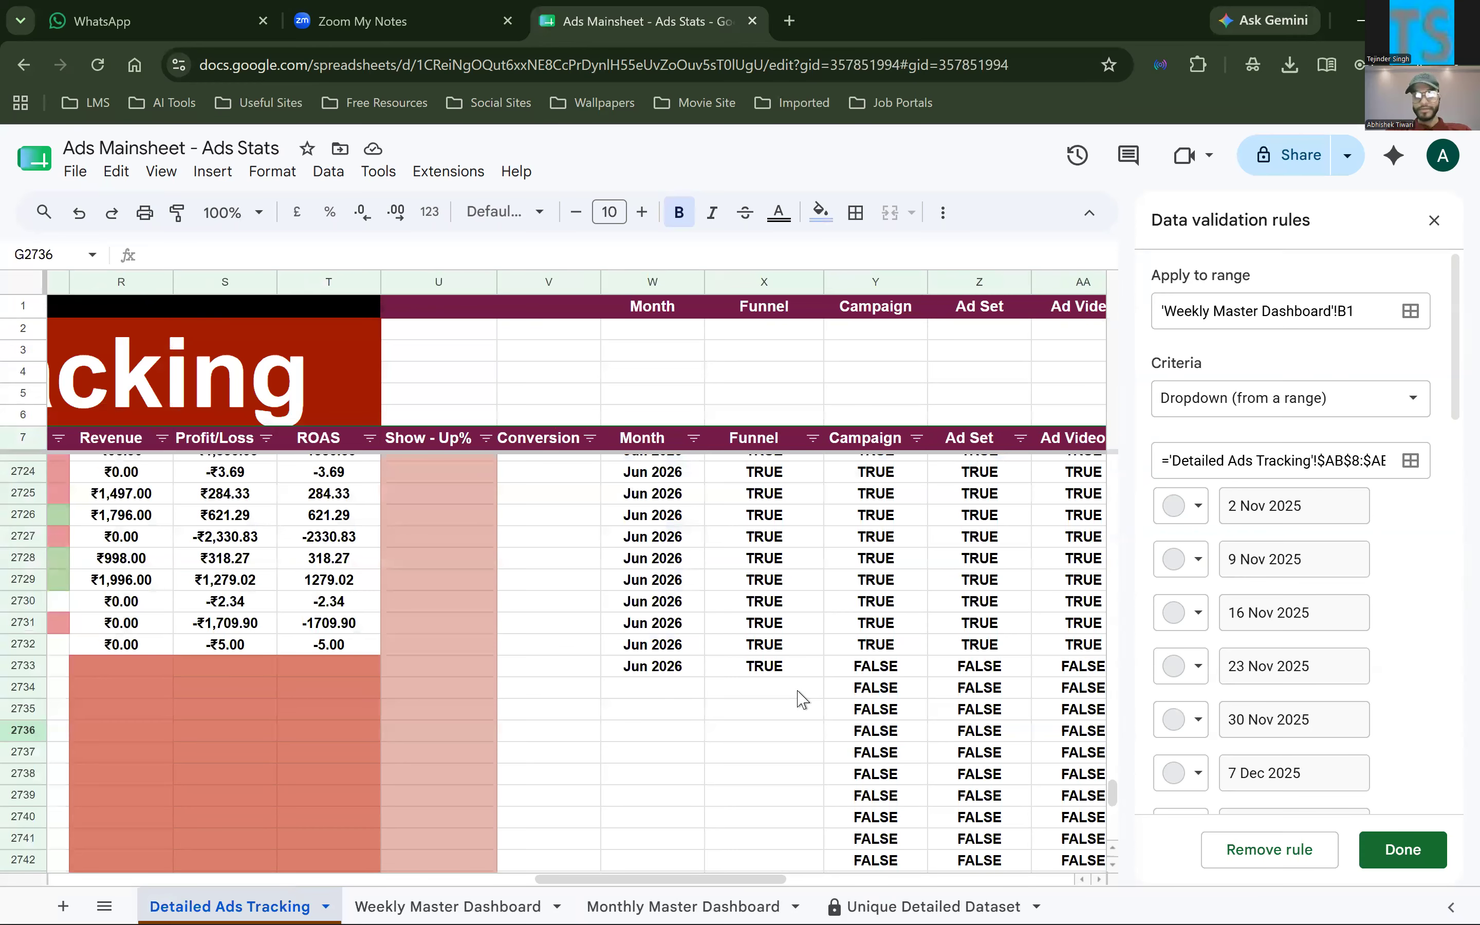
scroll(801, 700, up, 10)
scroll(128, 690, up, 20)
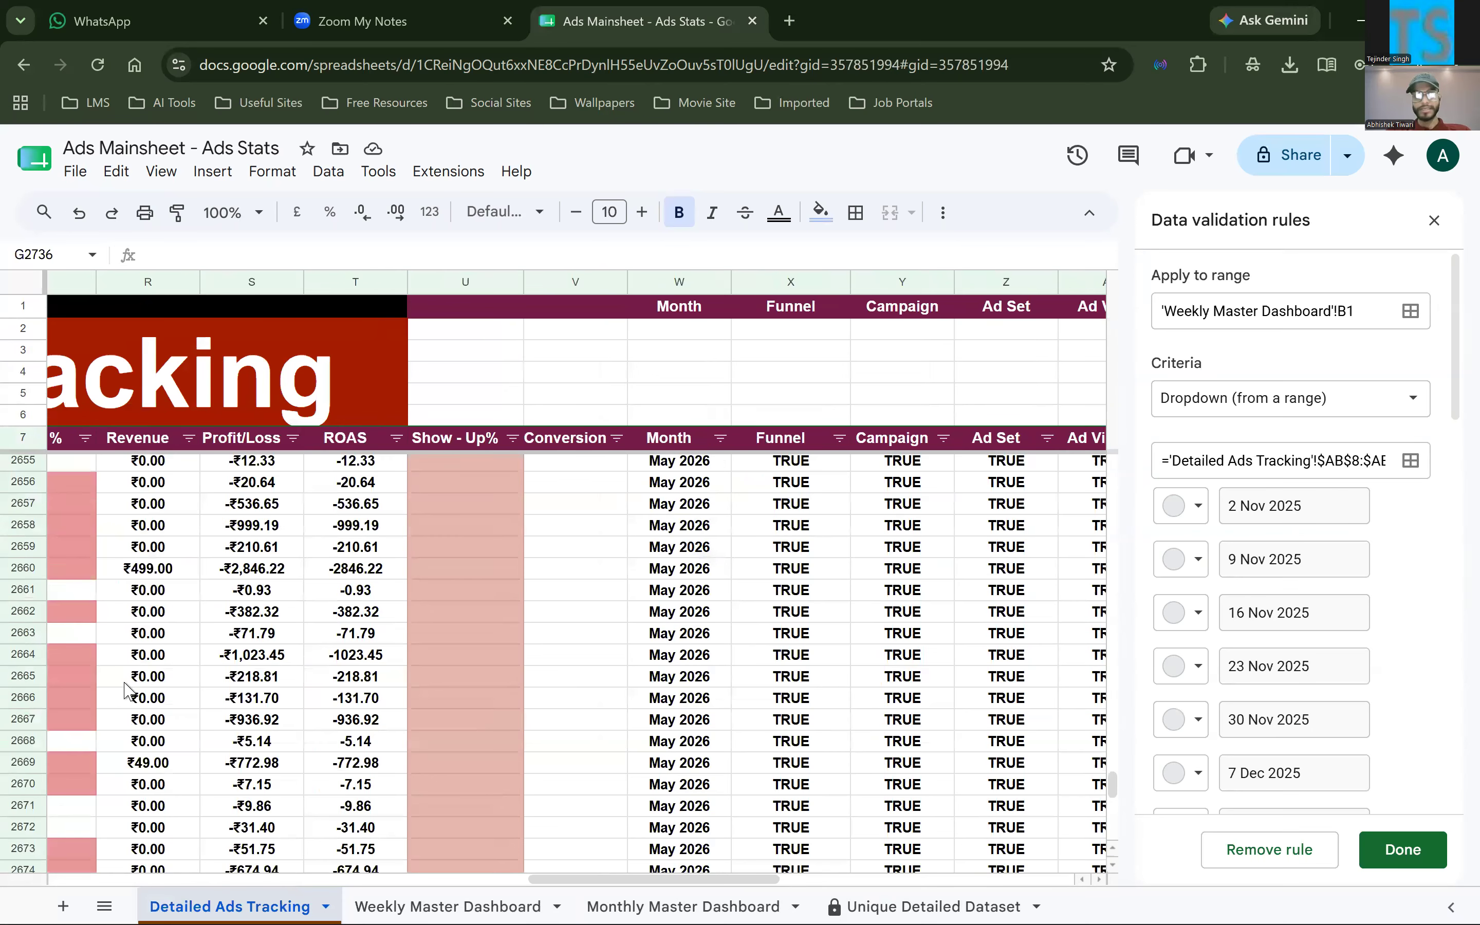
scroll(726, 473, up, 10)
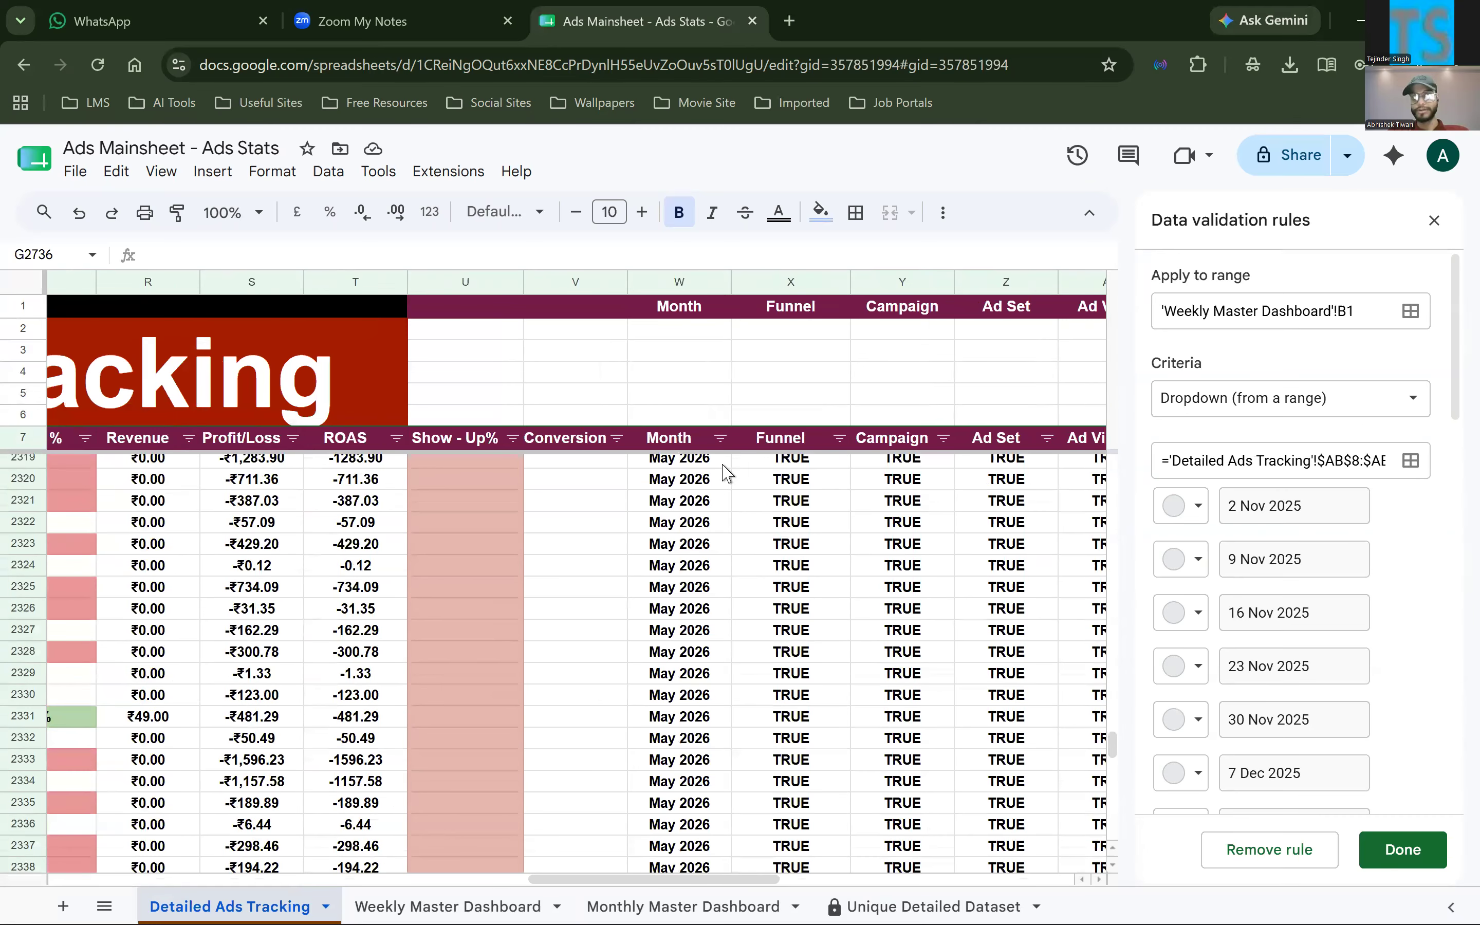
scroll(726, 472, right, 1)
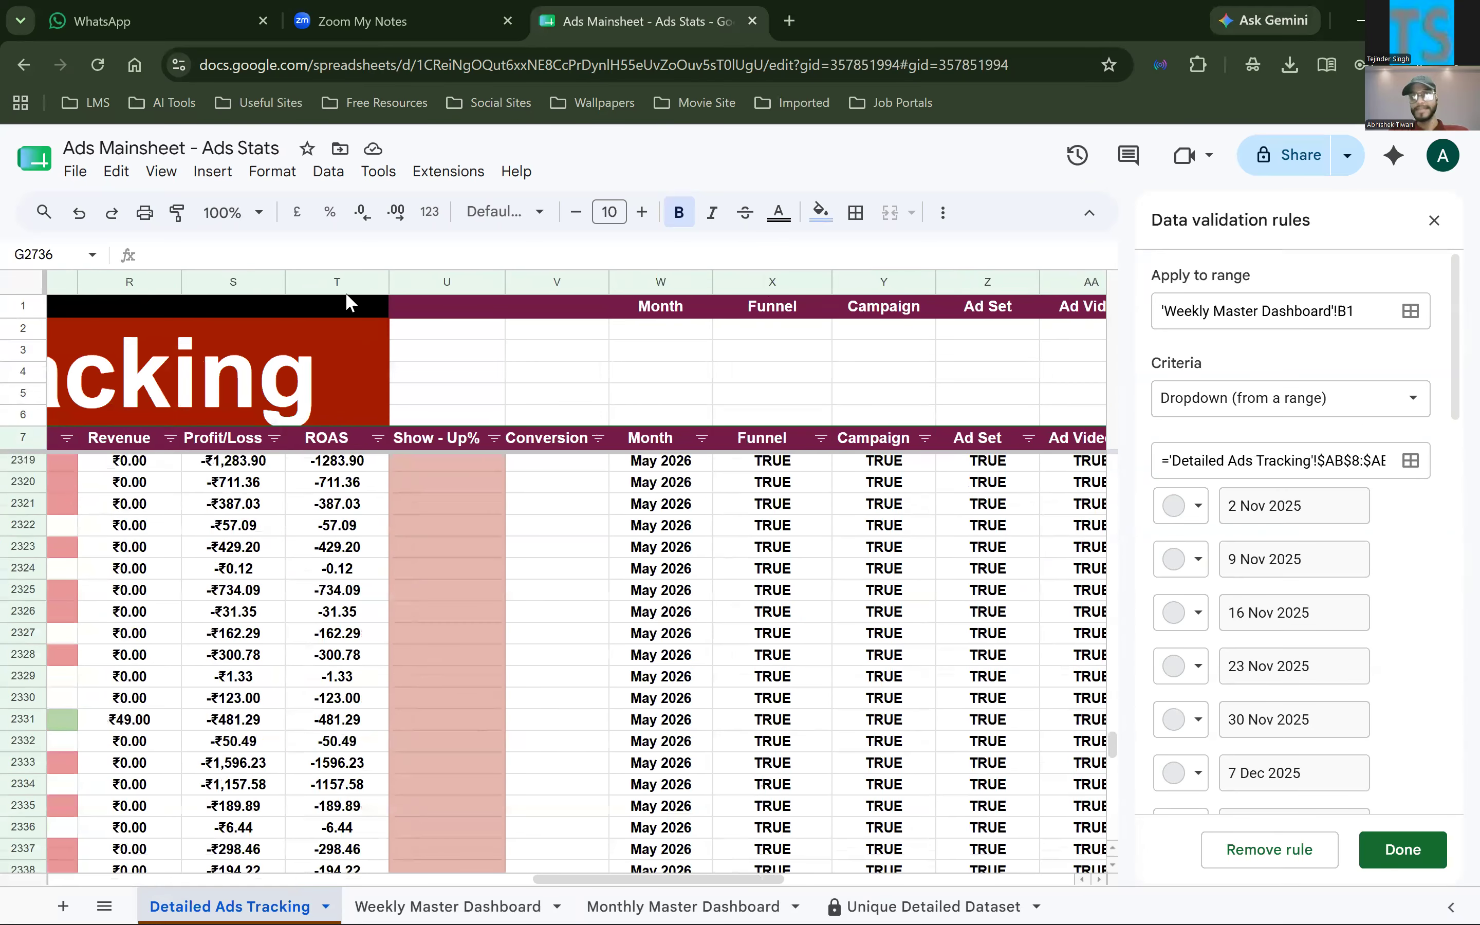
scroll(38, 486, right, 5)
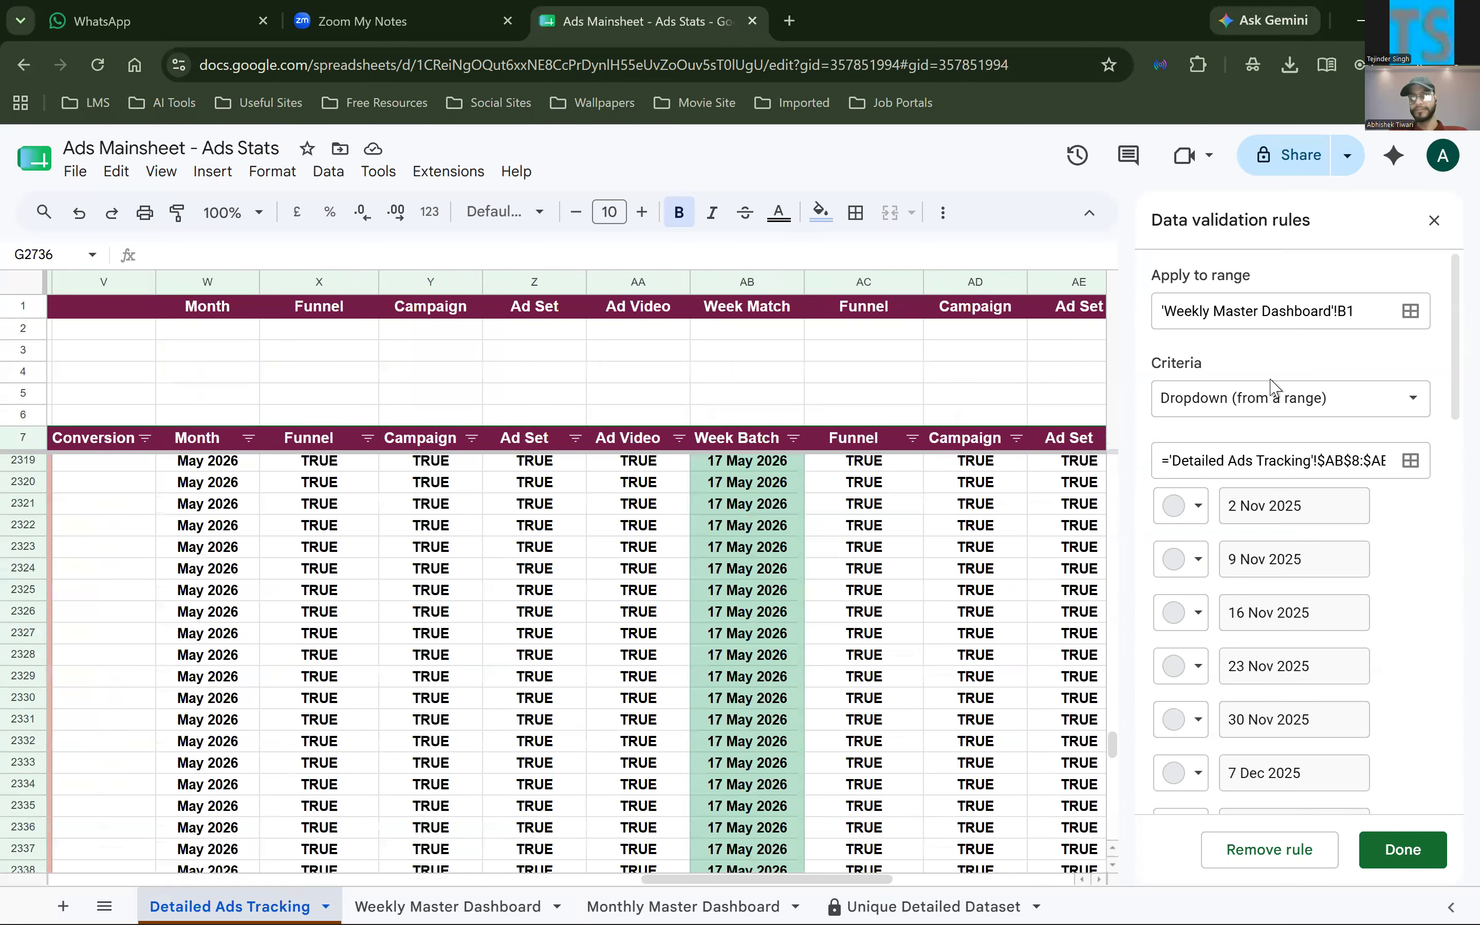
Compare the end row in the validation rule's source range with the Week Batch column data, and finish the rule
click(1267, 462)
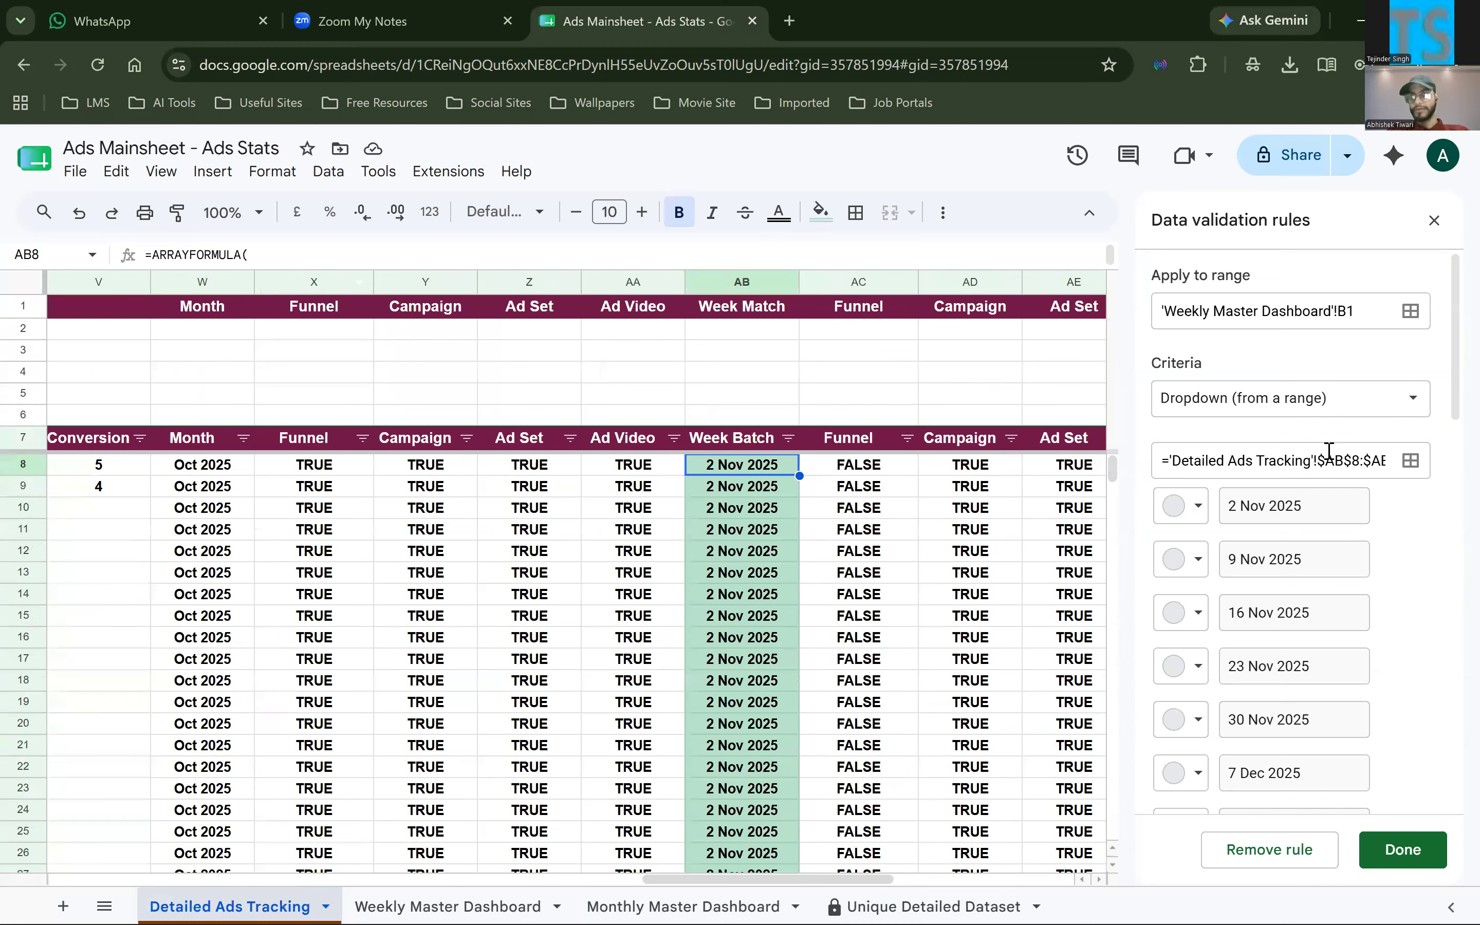
scroll(1349, 460, right, 1)
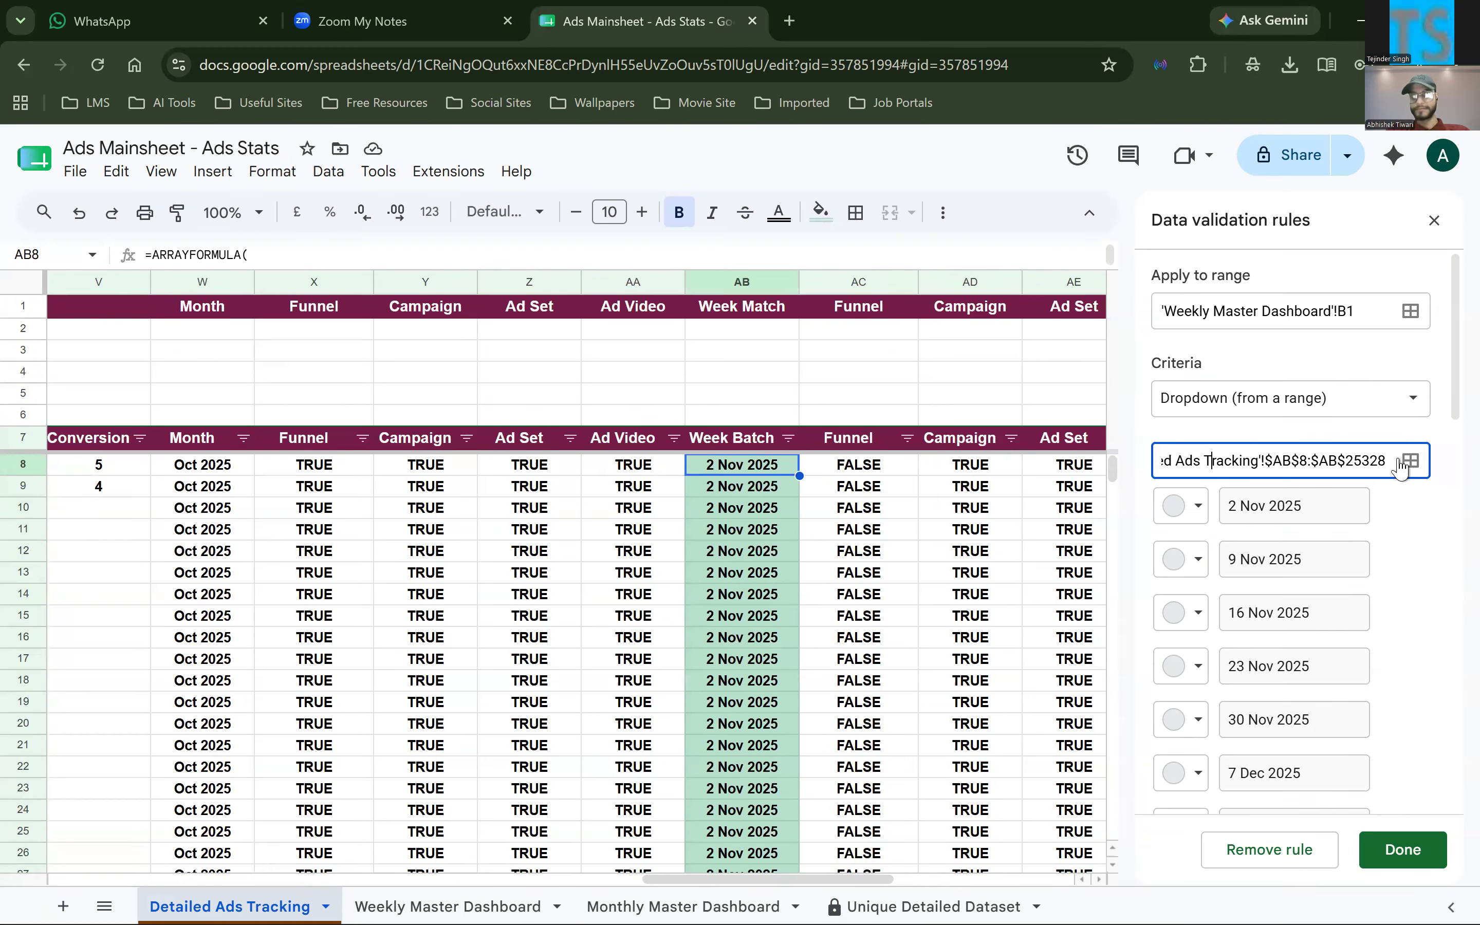
key(ctrl+shift+Left)
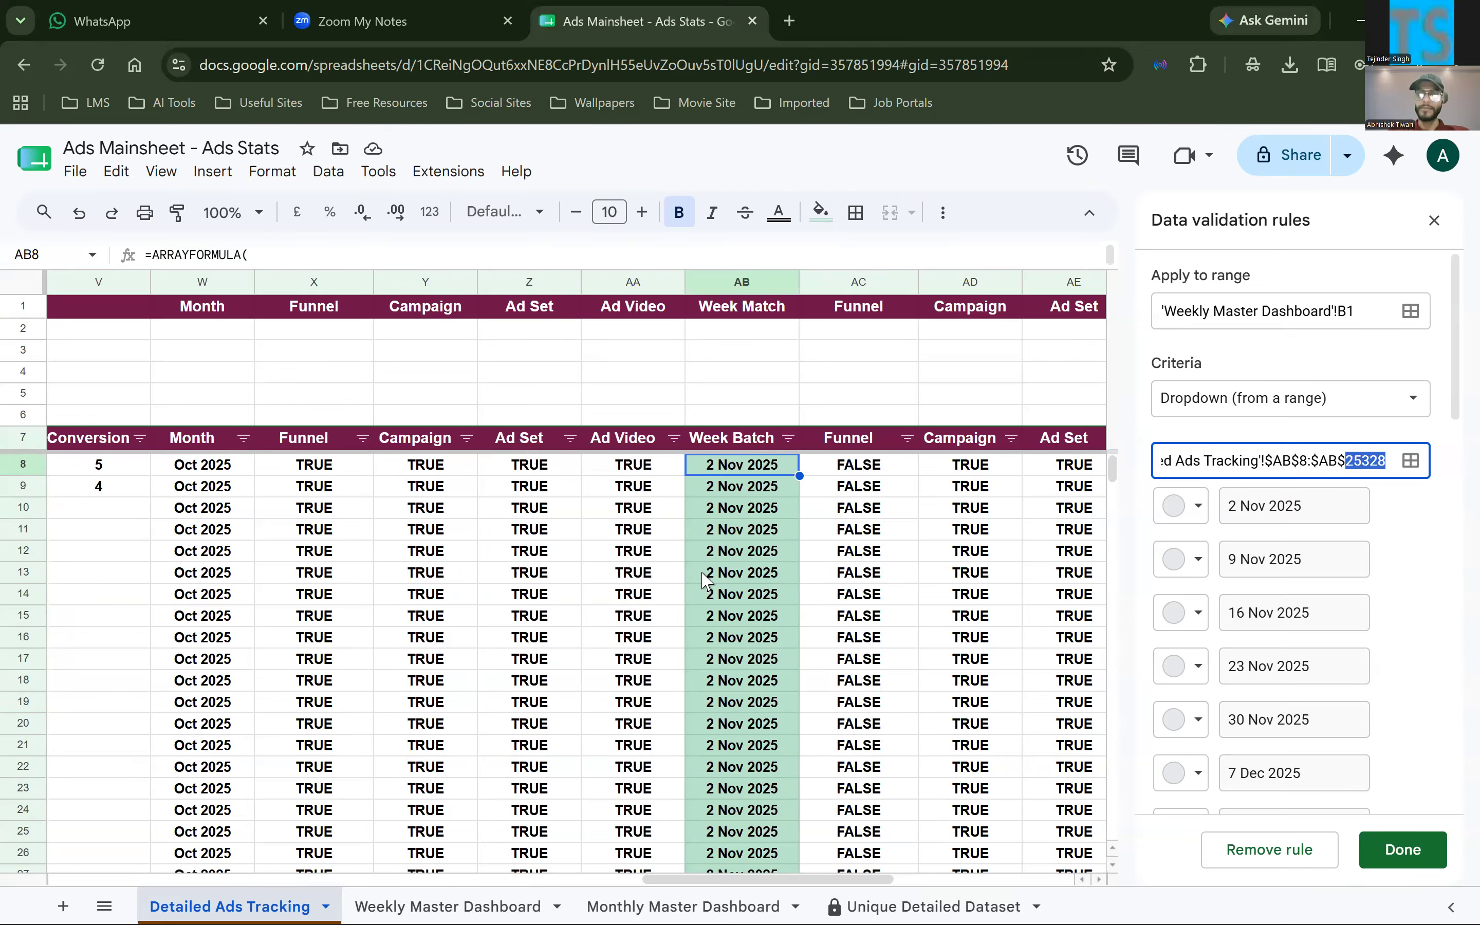
scroll(704, 579, down, 20)
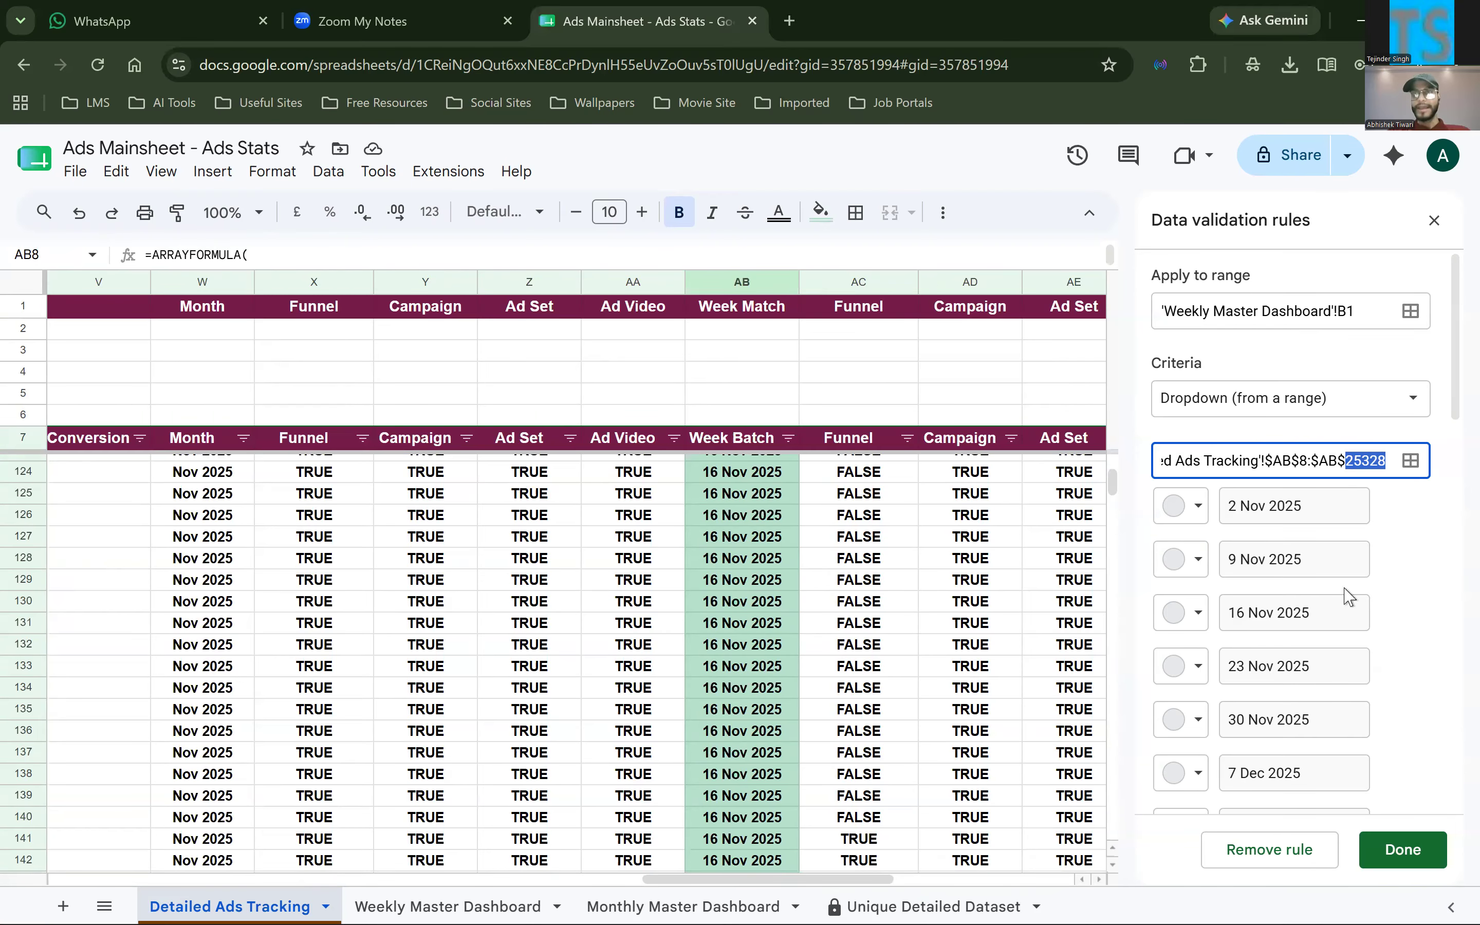
scroll(798, 675, down, 20)
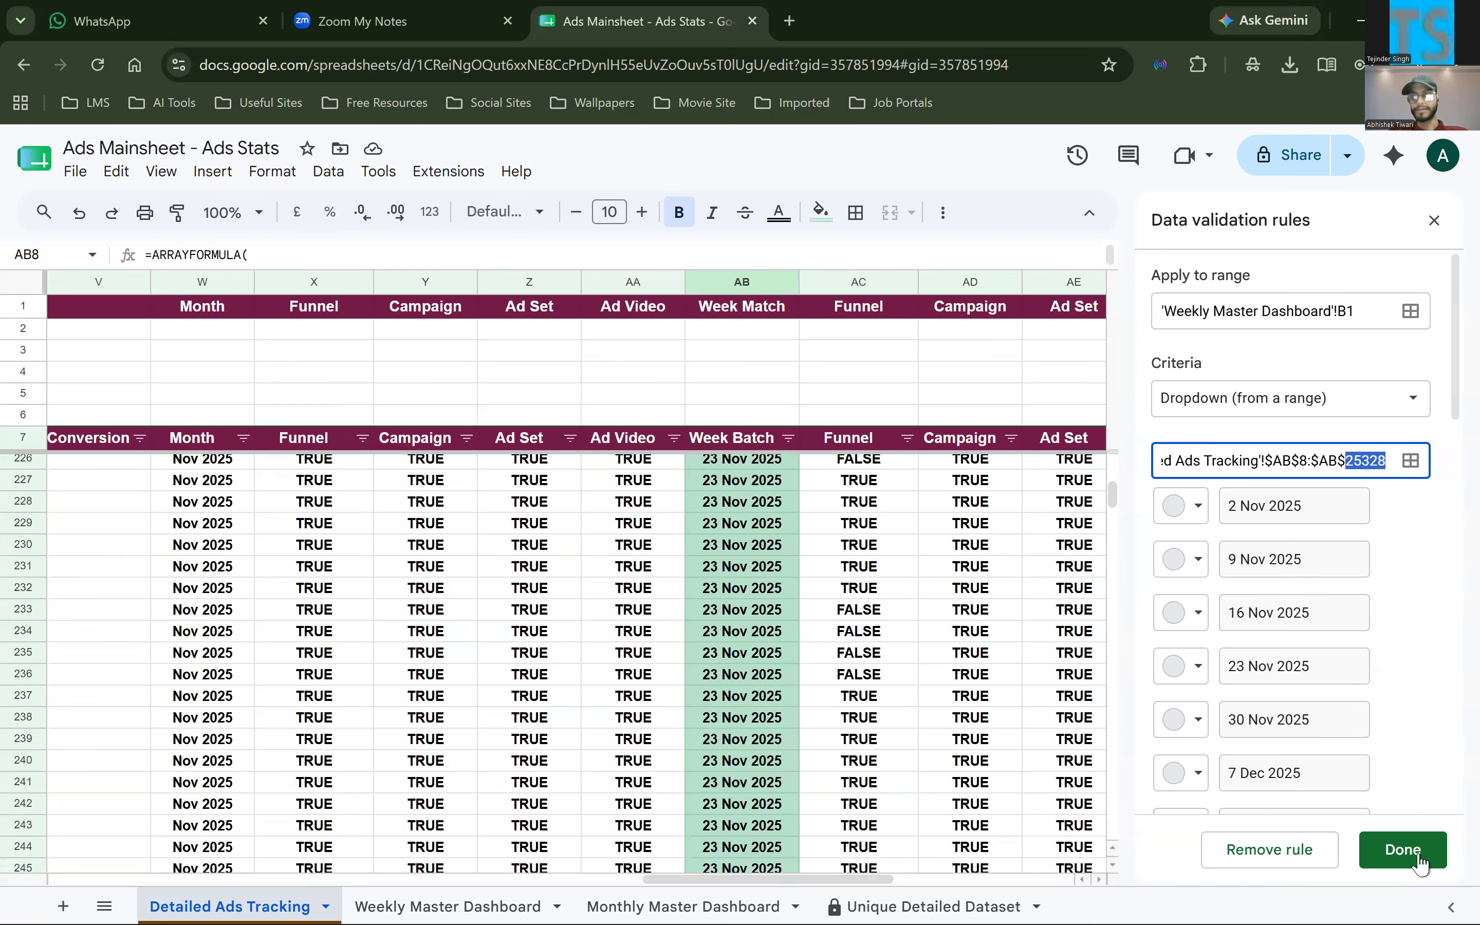
click(1418, 863)
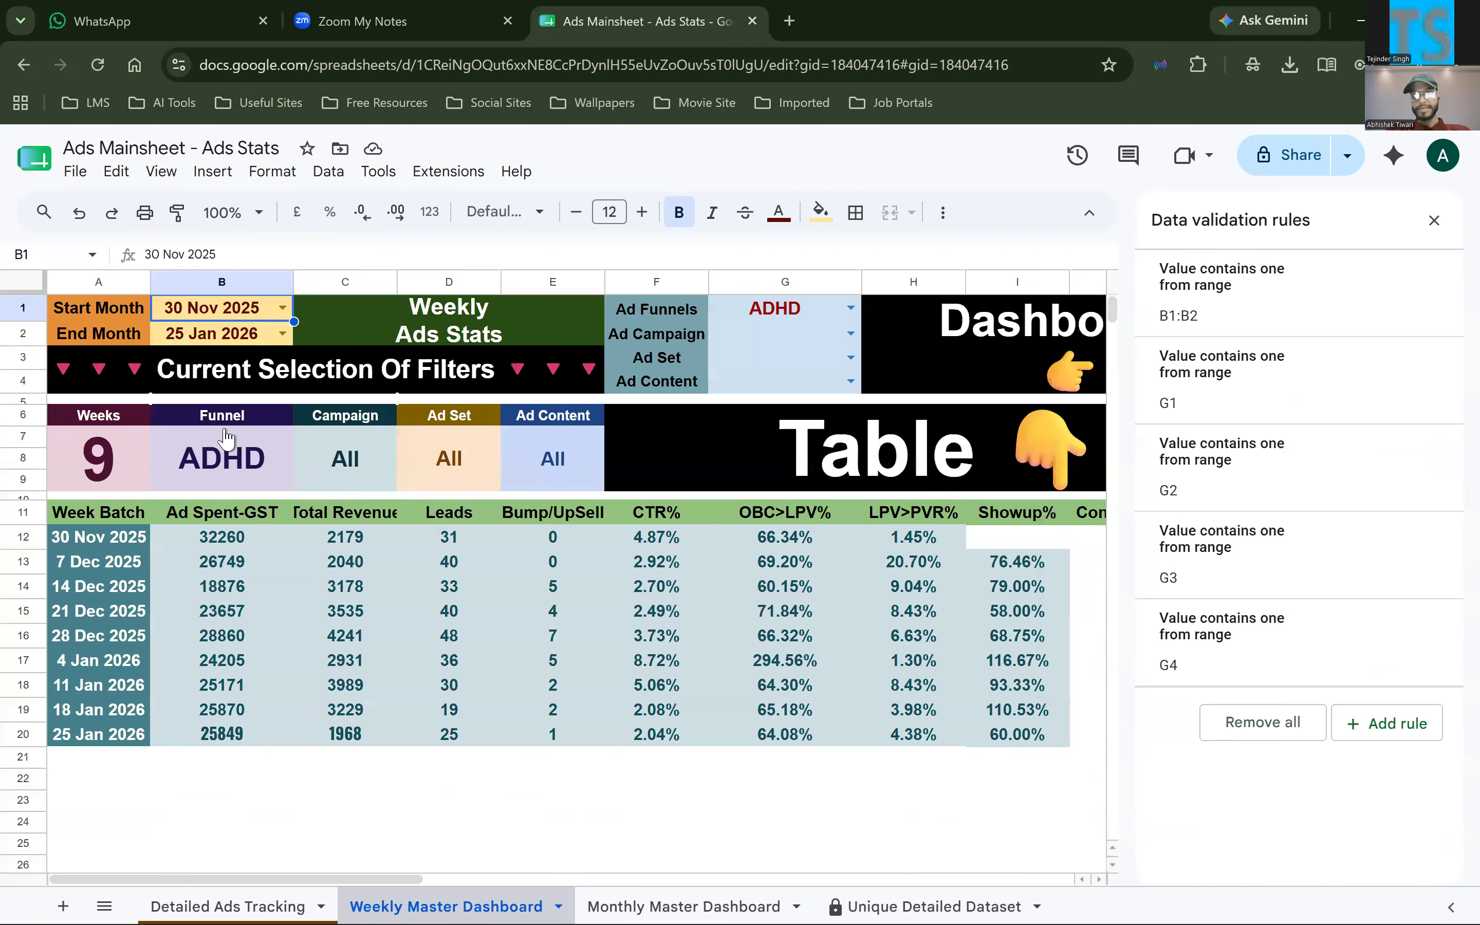
Set the End Month in B2 of Weekly Master Dashboard to 7 Jun 2026 and view the extended weekly table
key(Return)
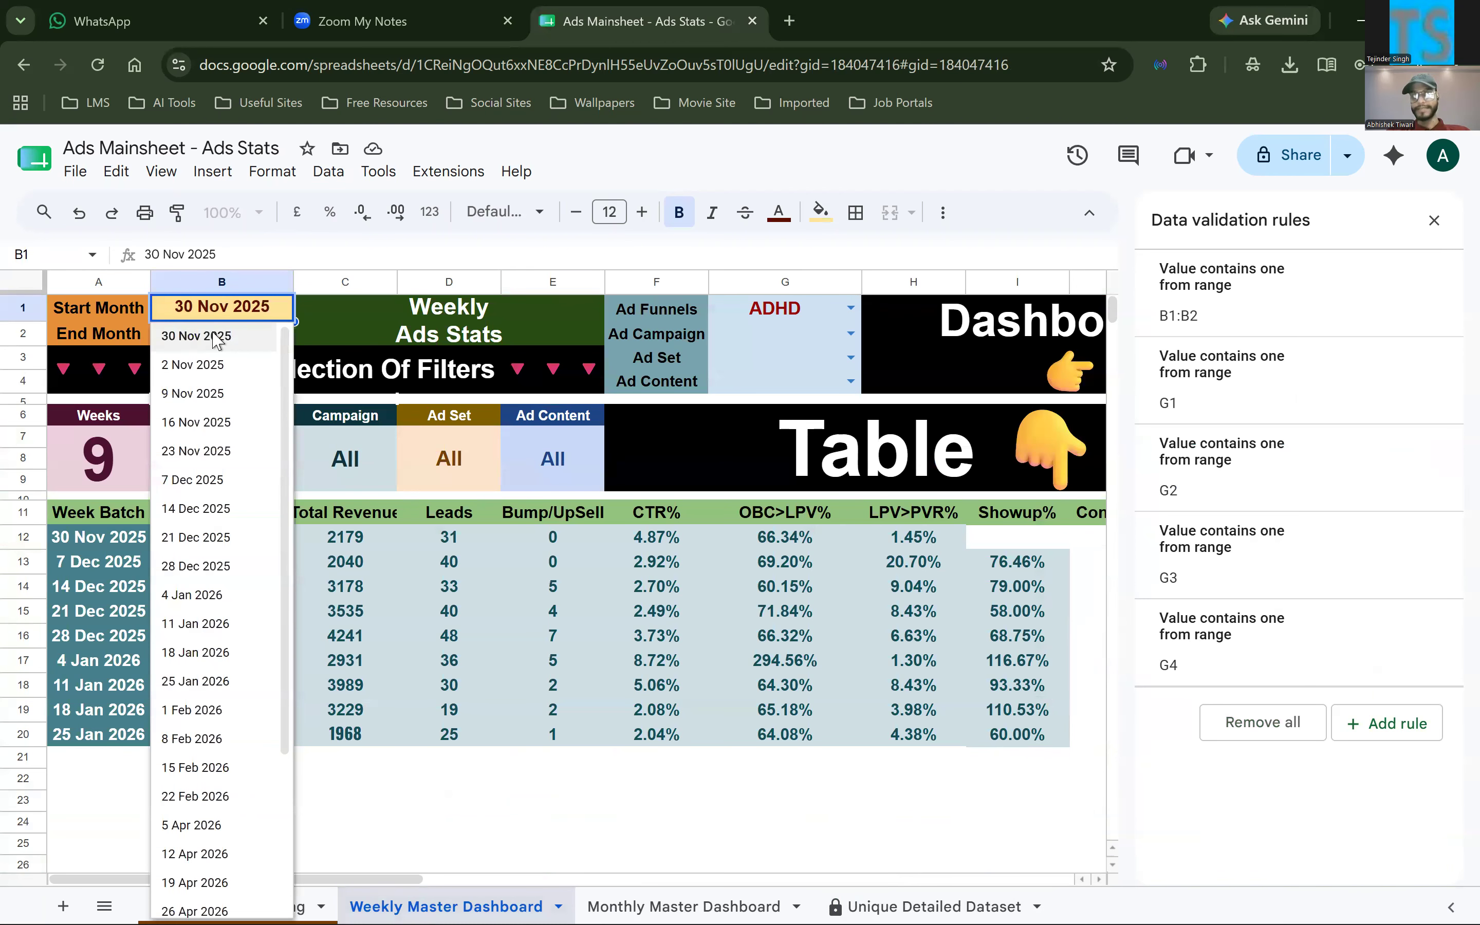
click(272, 340)
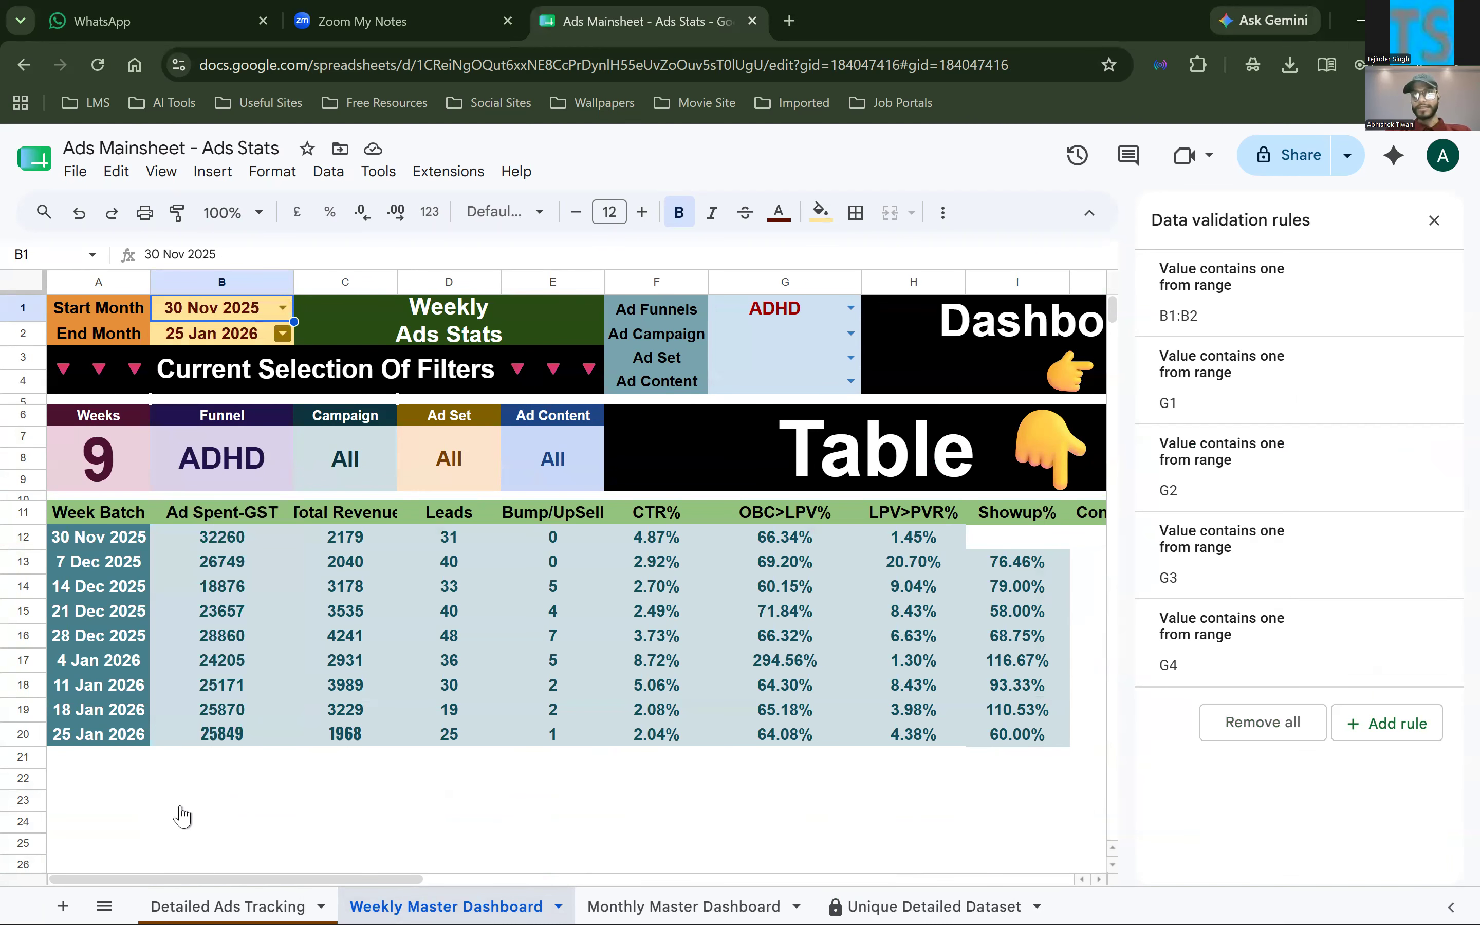
key(Down)
key(Return)
scroll(187, 844, down, 3)
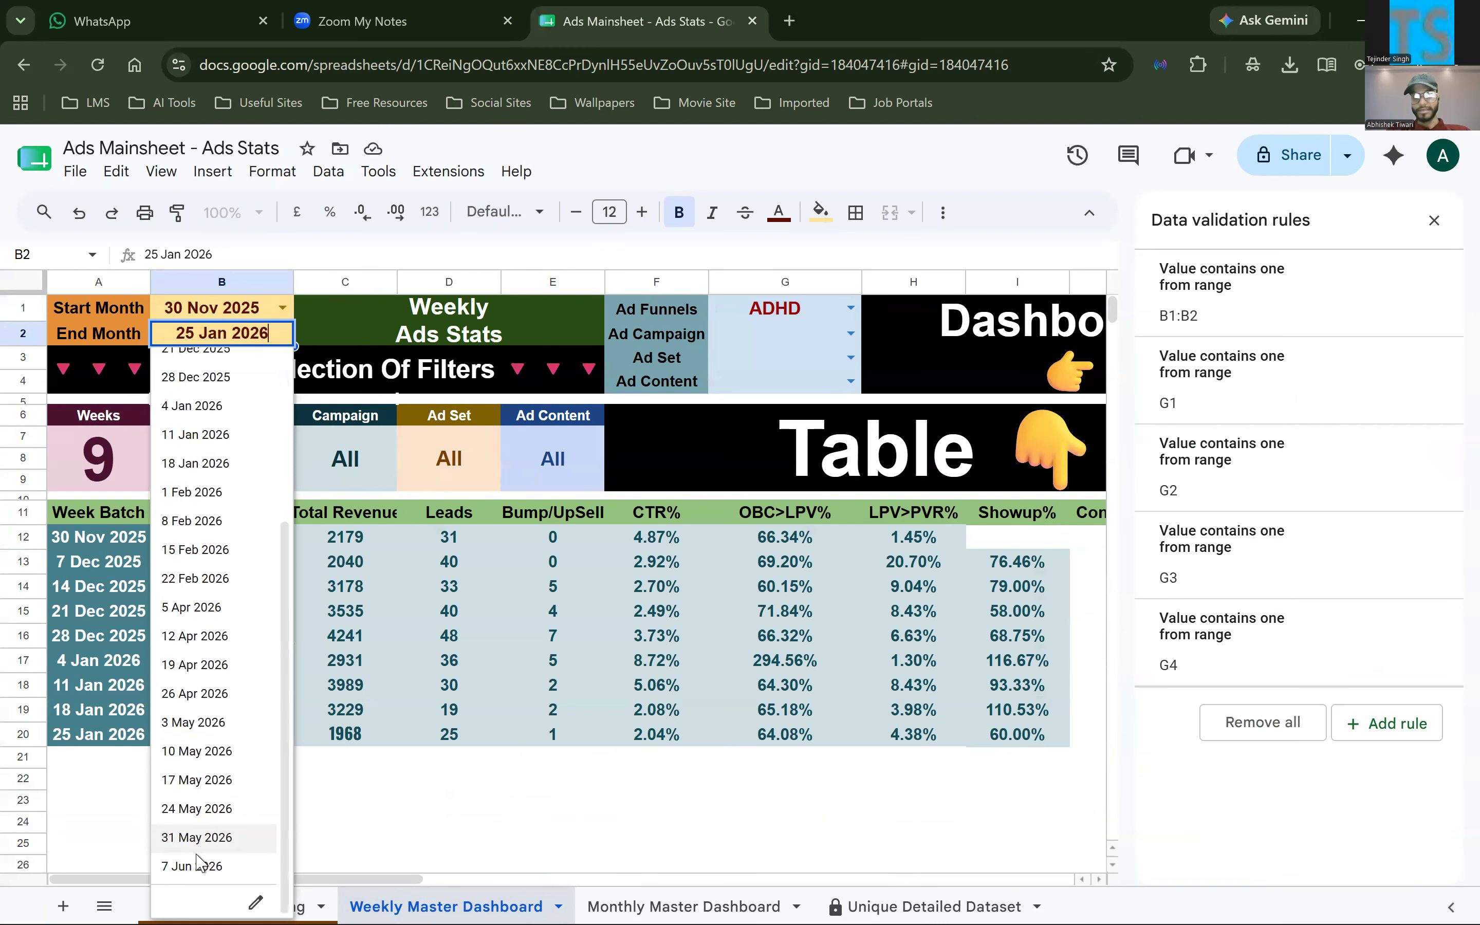
click(194, 862)
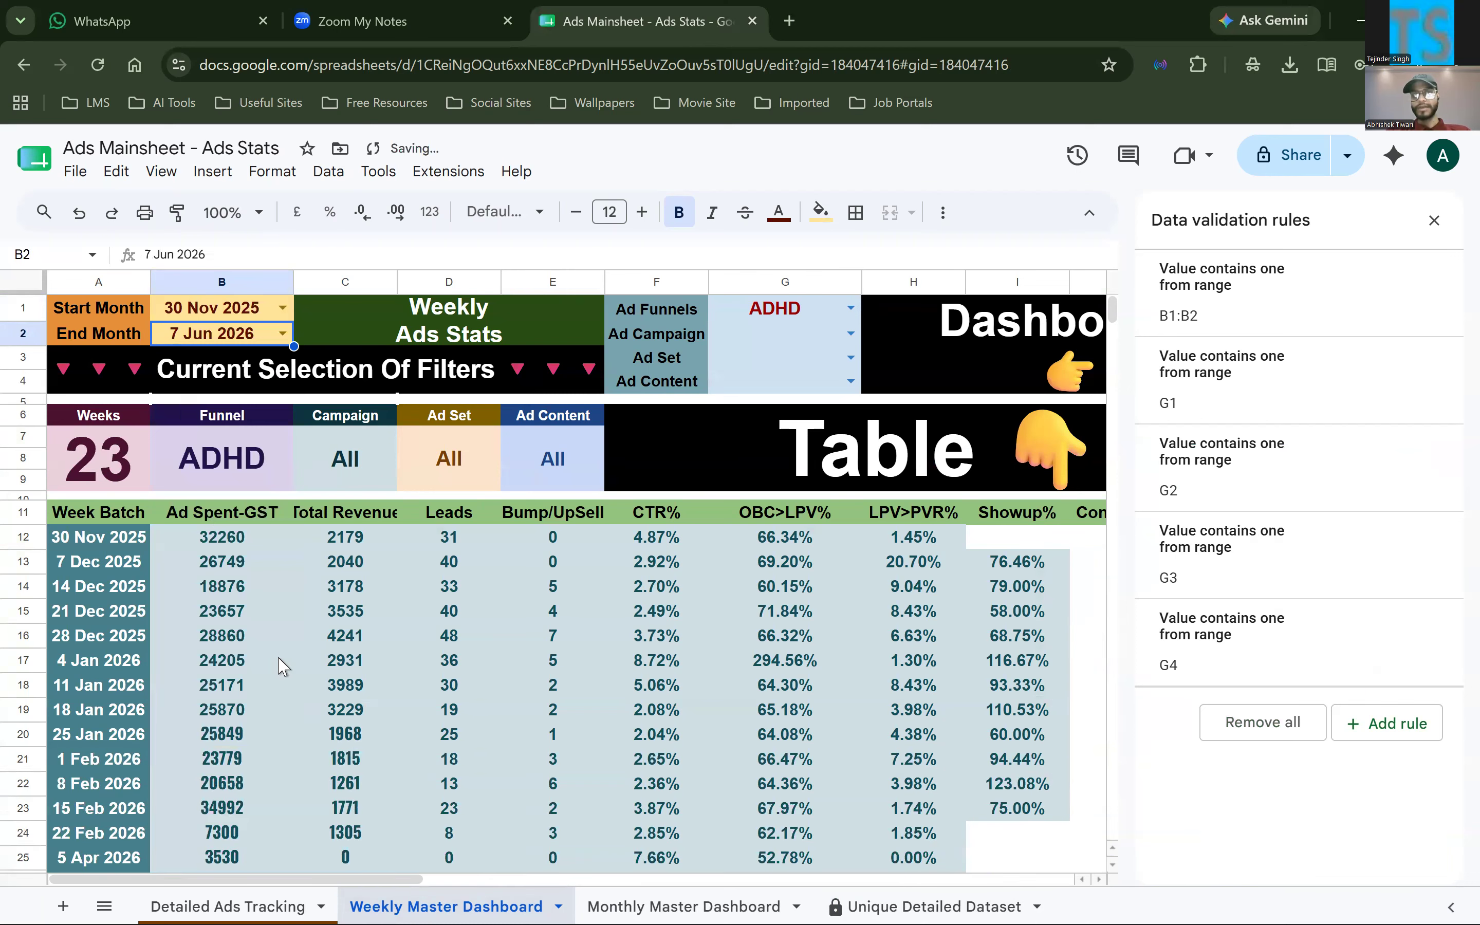
scroll(282, 667, down, 5)
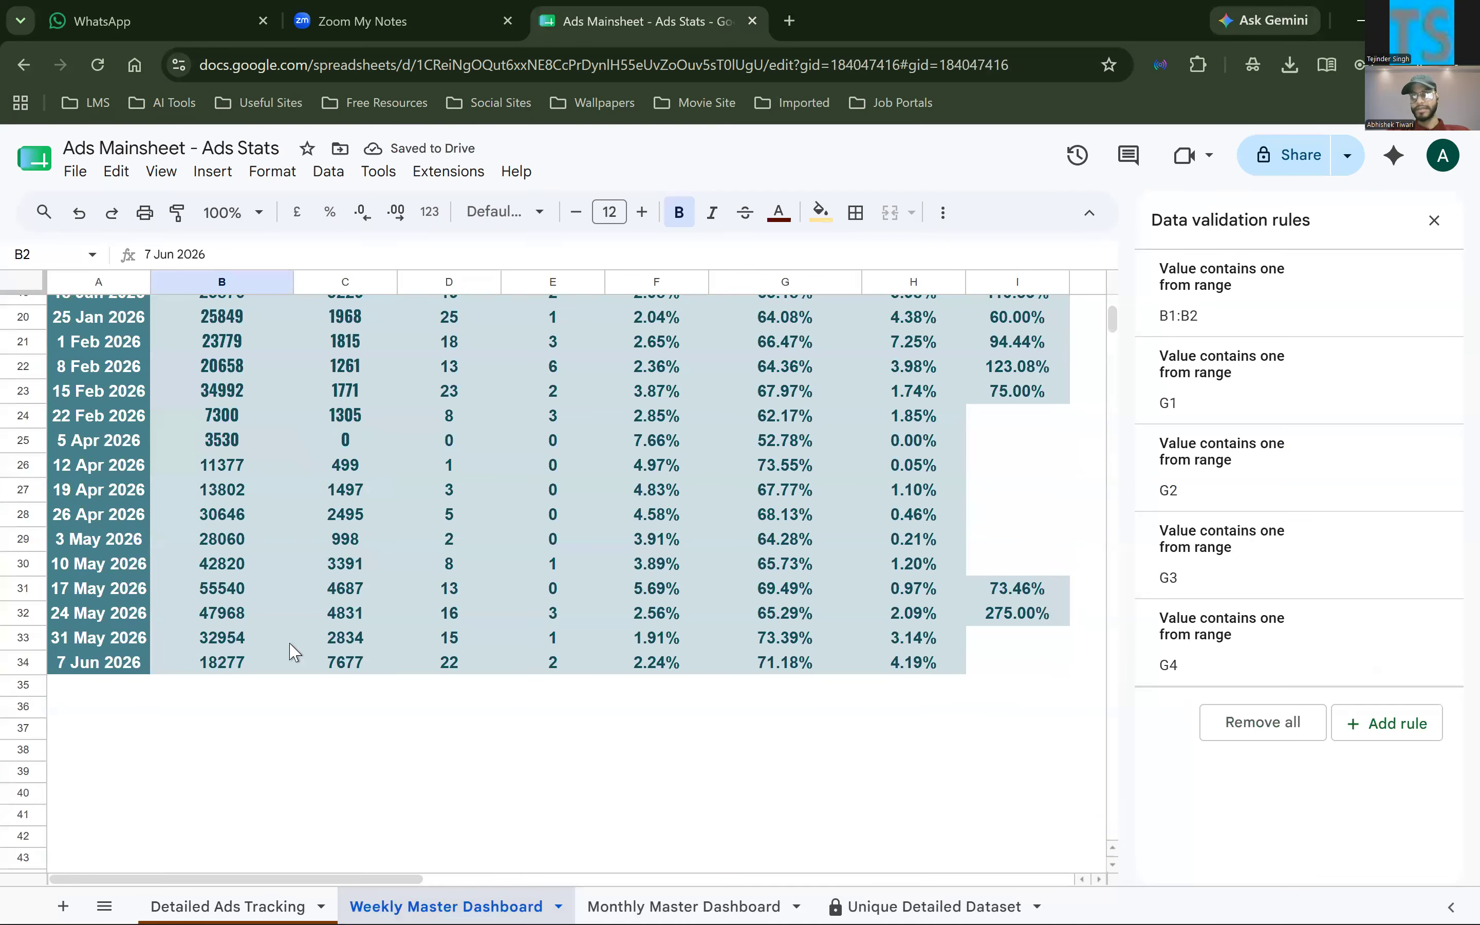
scroll(659, 458, up, 5)
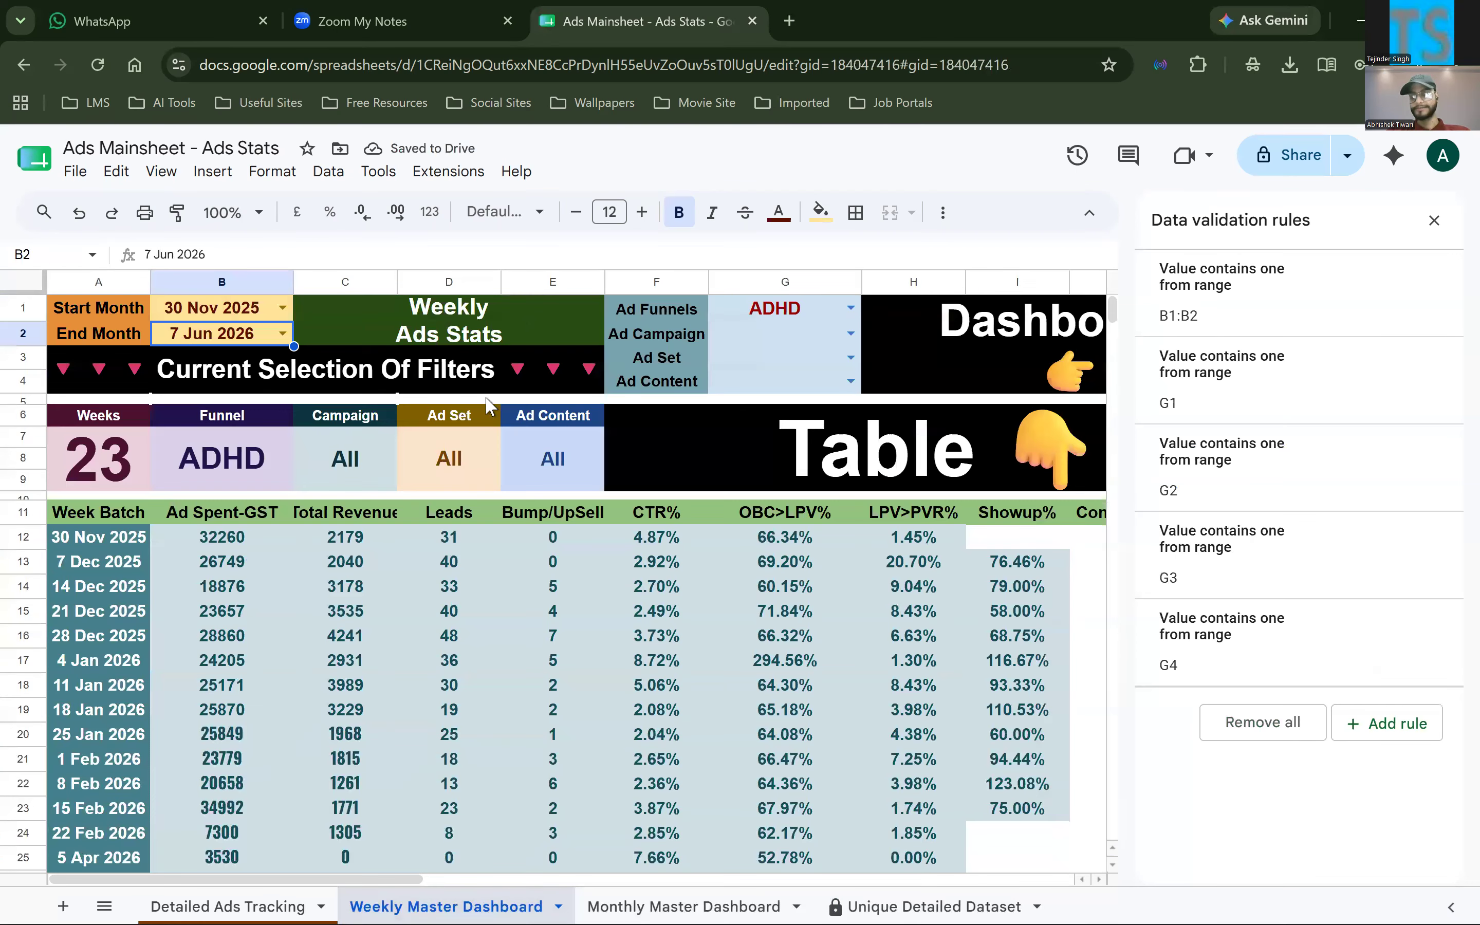
Point out the Start and End Month cells, the filter labels F1:F4 and the Ad Funnels selection in G1
click(776, 319)
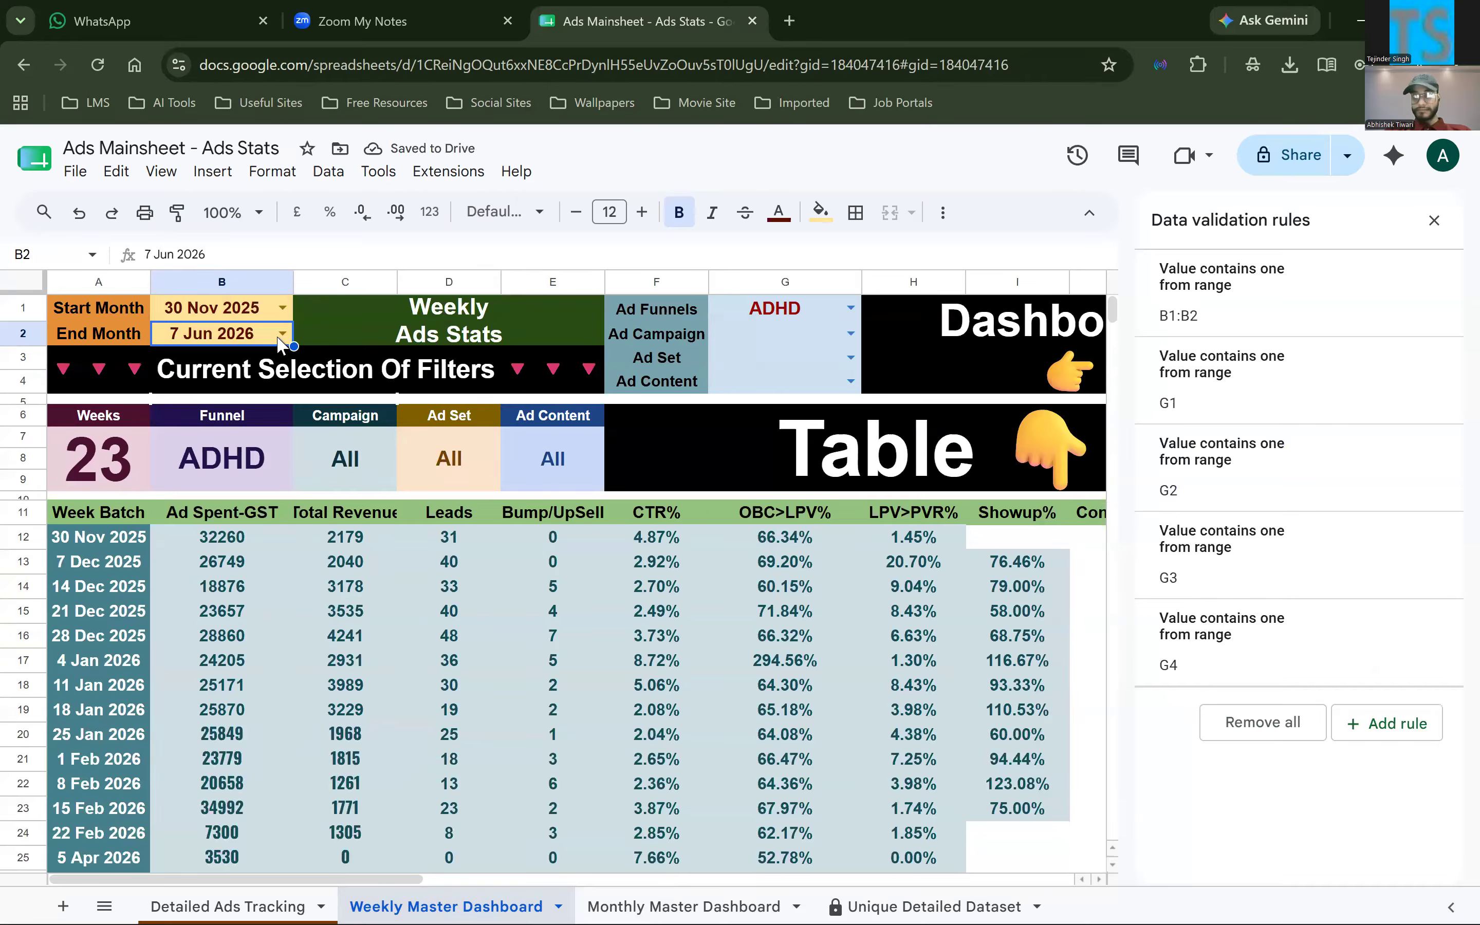
click(254, 315)
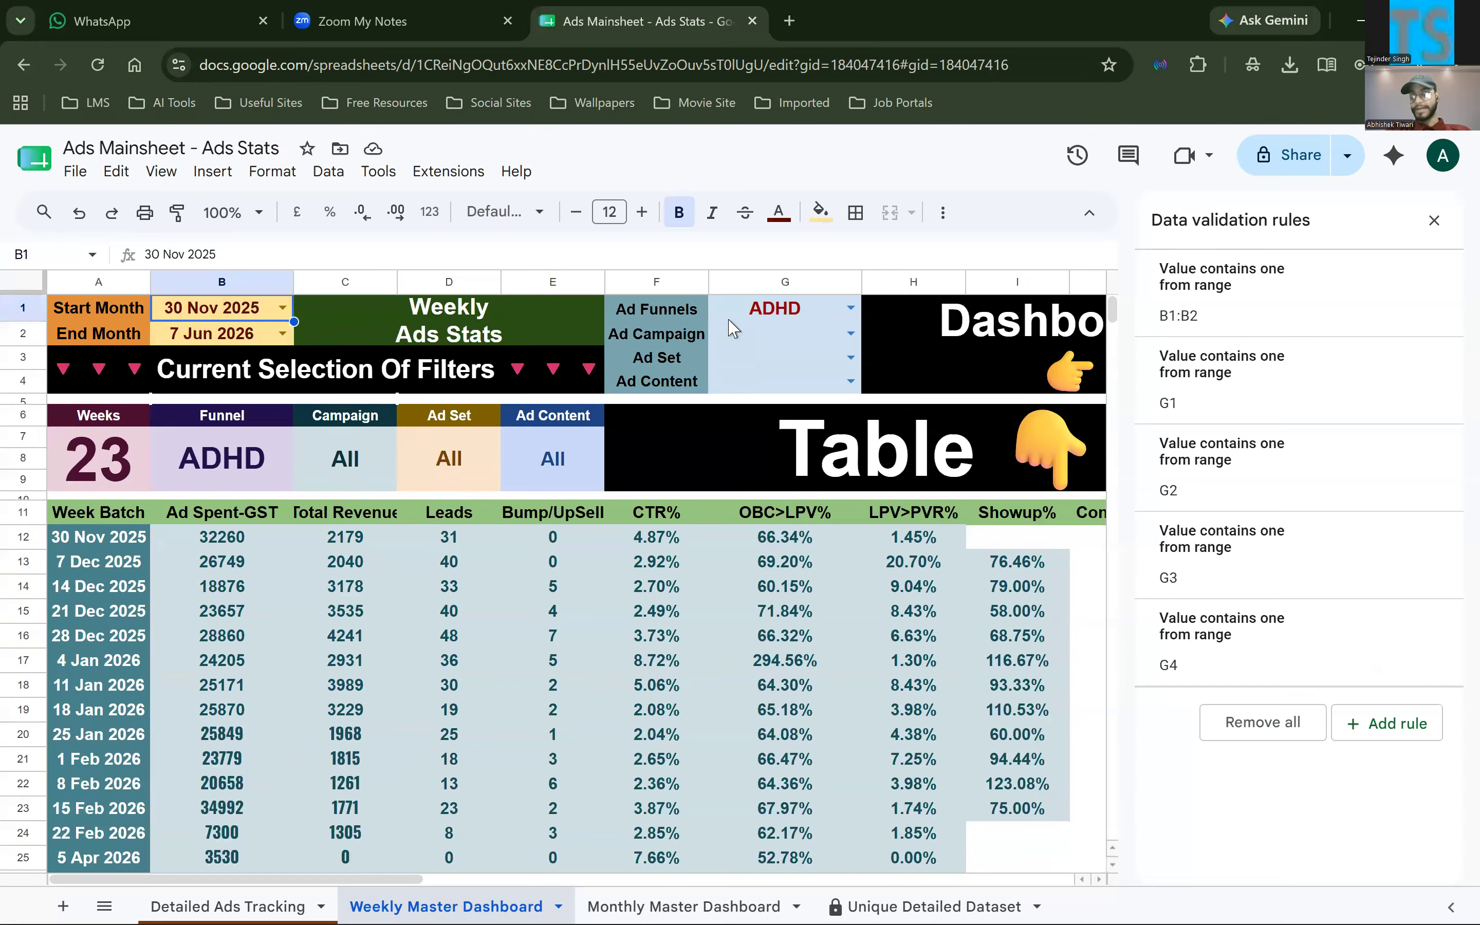
click(745, 319)
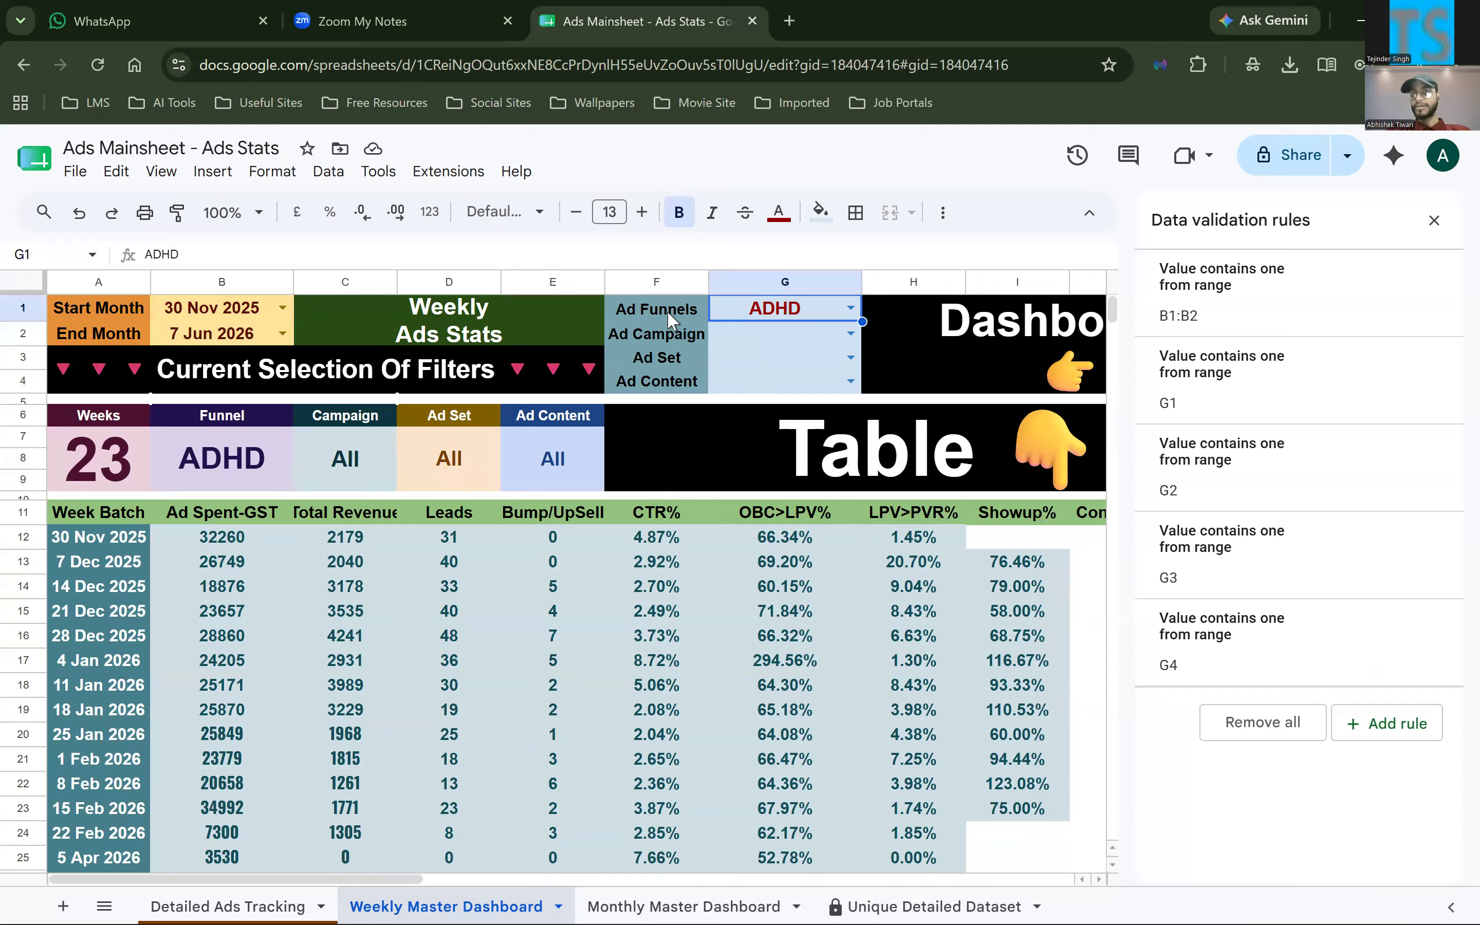
drag(214, 318, 223, 341)
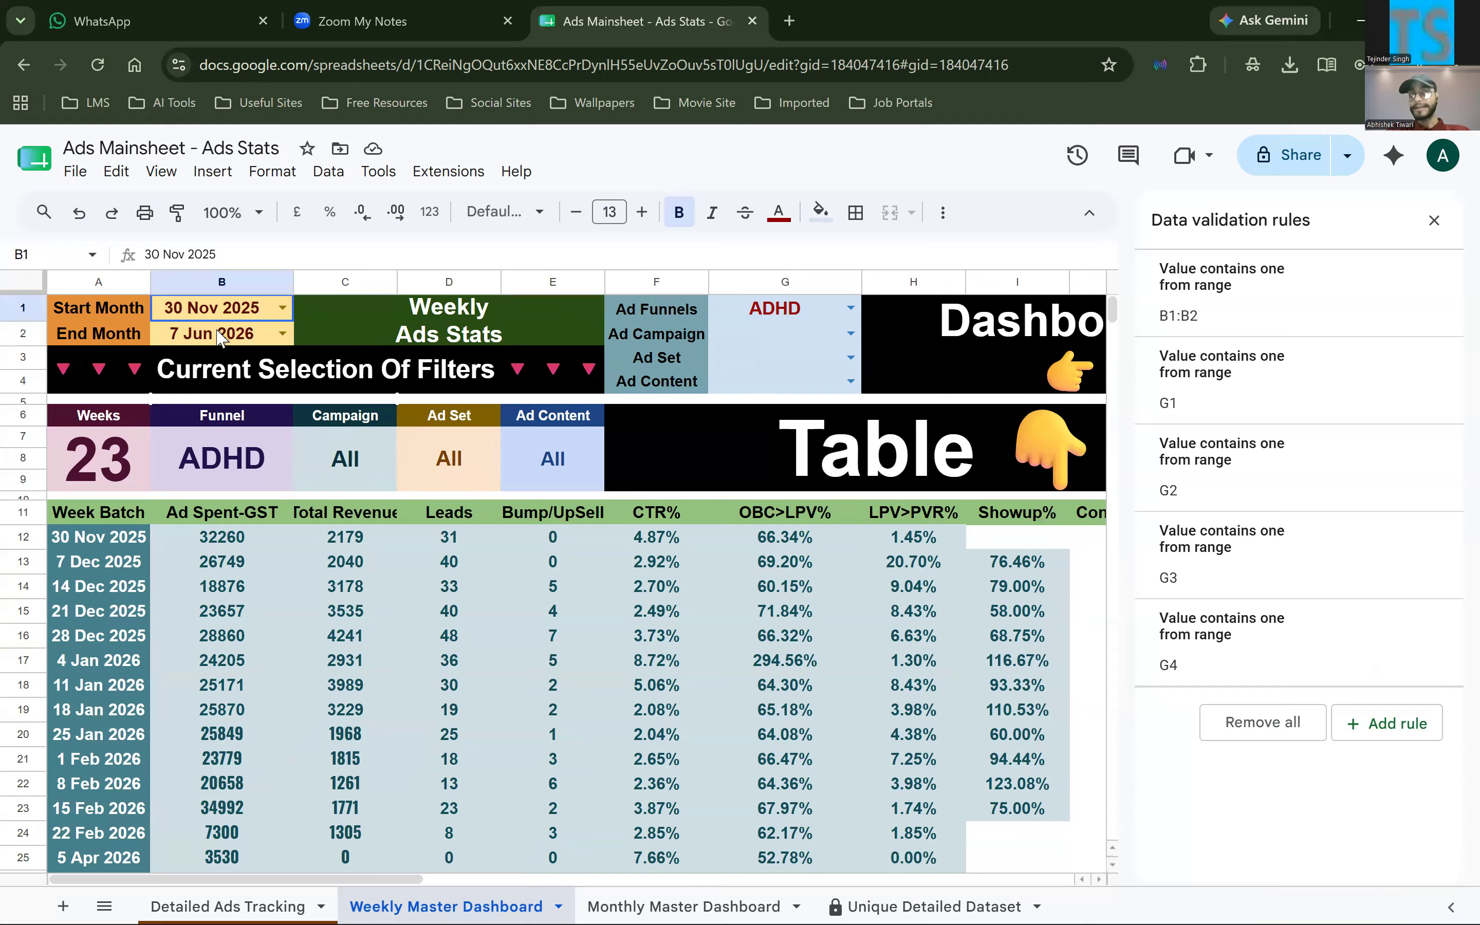
drag(691, 298, 686, 385)
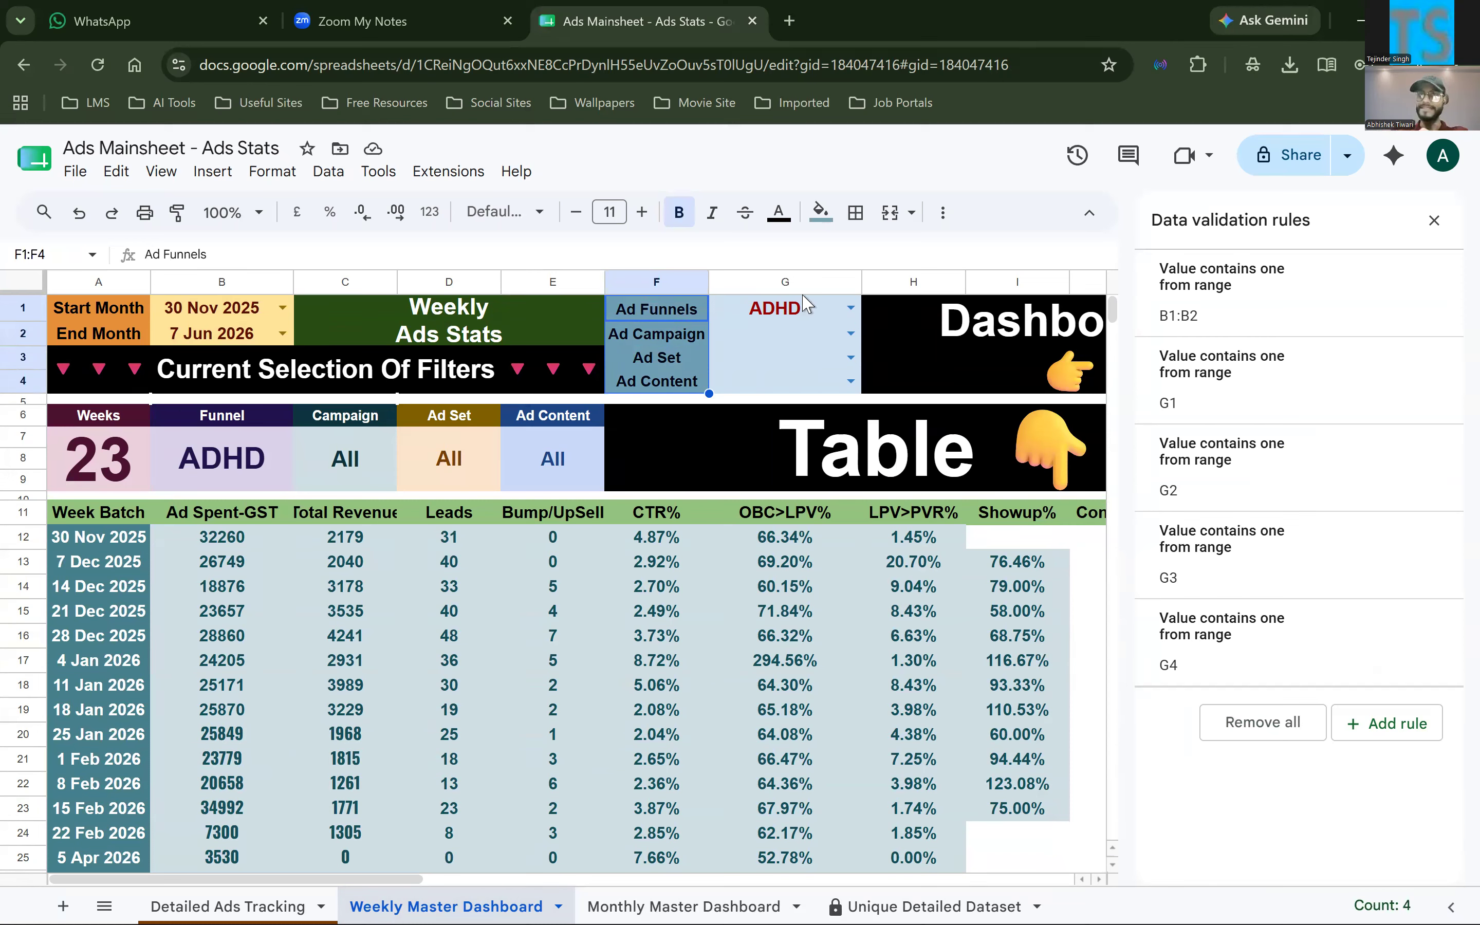
click(789, 318)
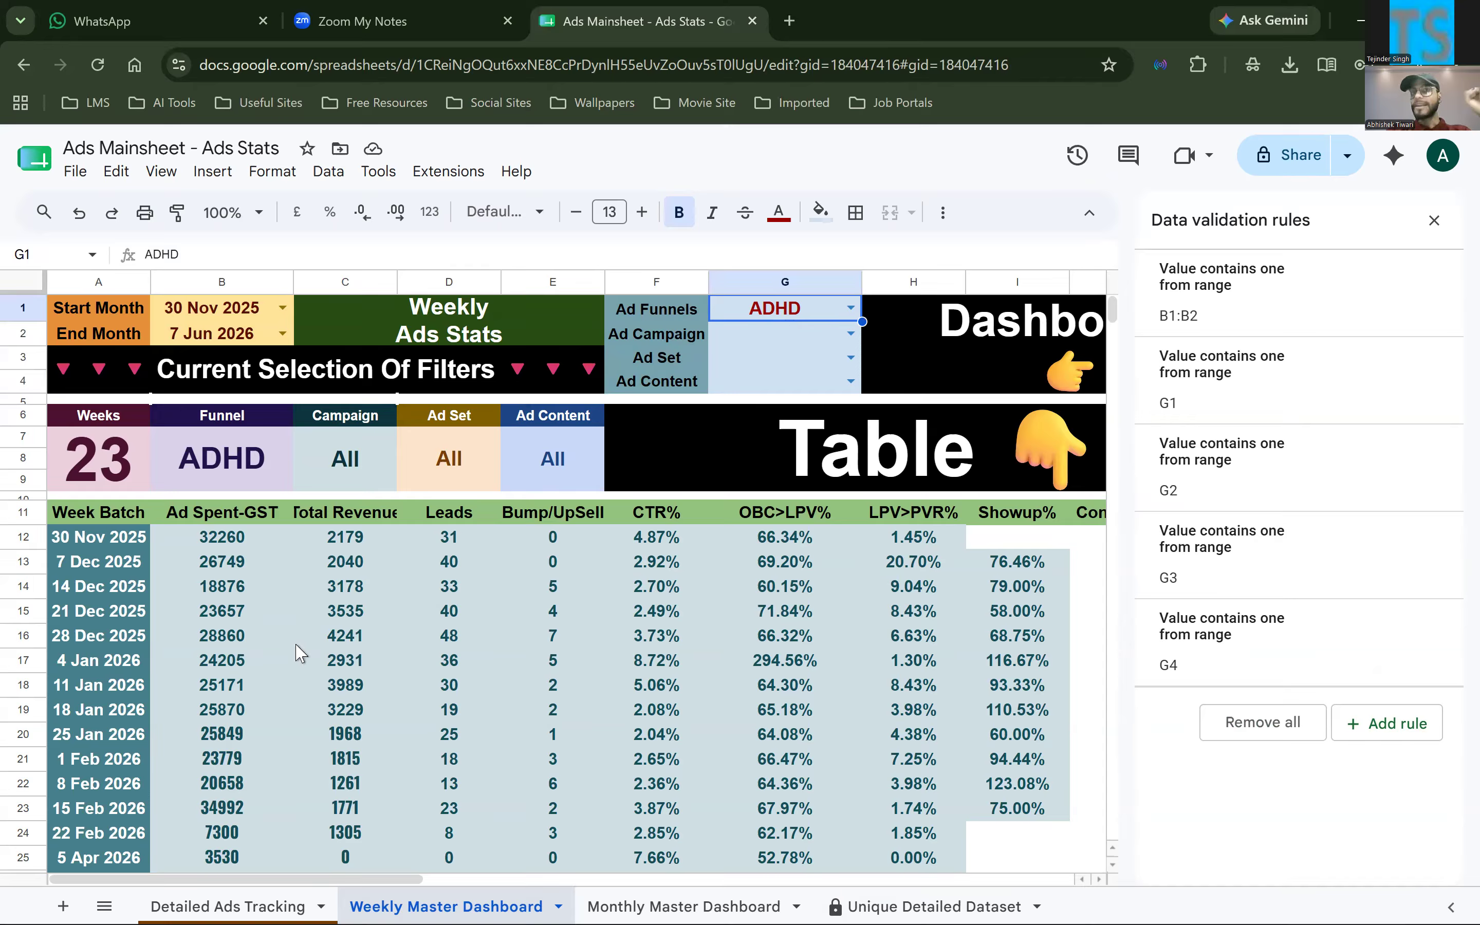
Examine the 18 Jan 2026 week's ad spend, total revenue, leads and bump/upsell figures in A19 to E19
scroll(300, 652, down, 3)
scroll(300, 653, up, 3)
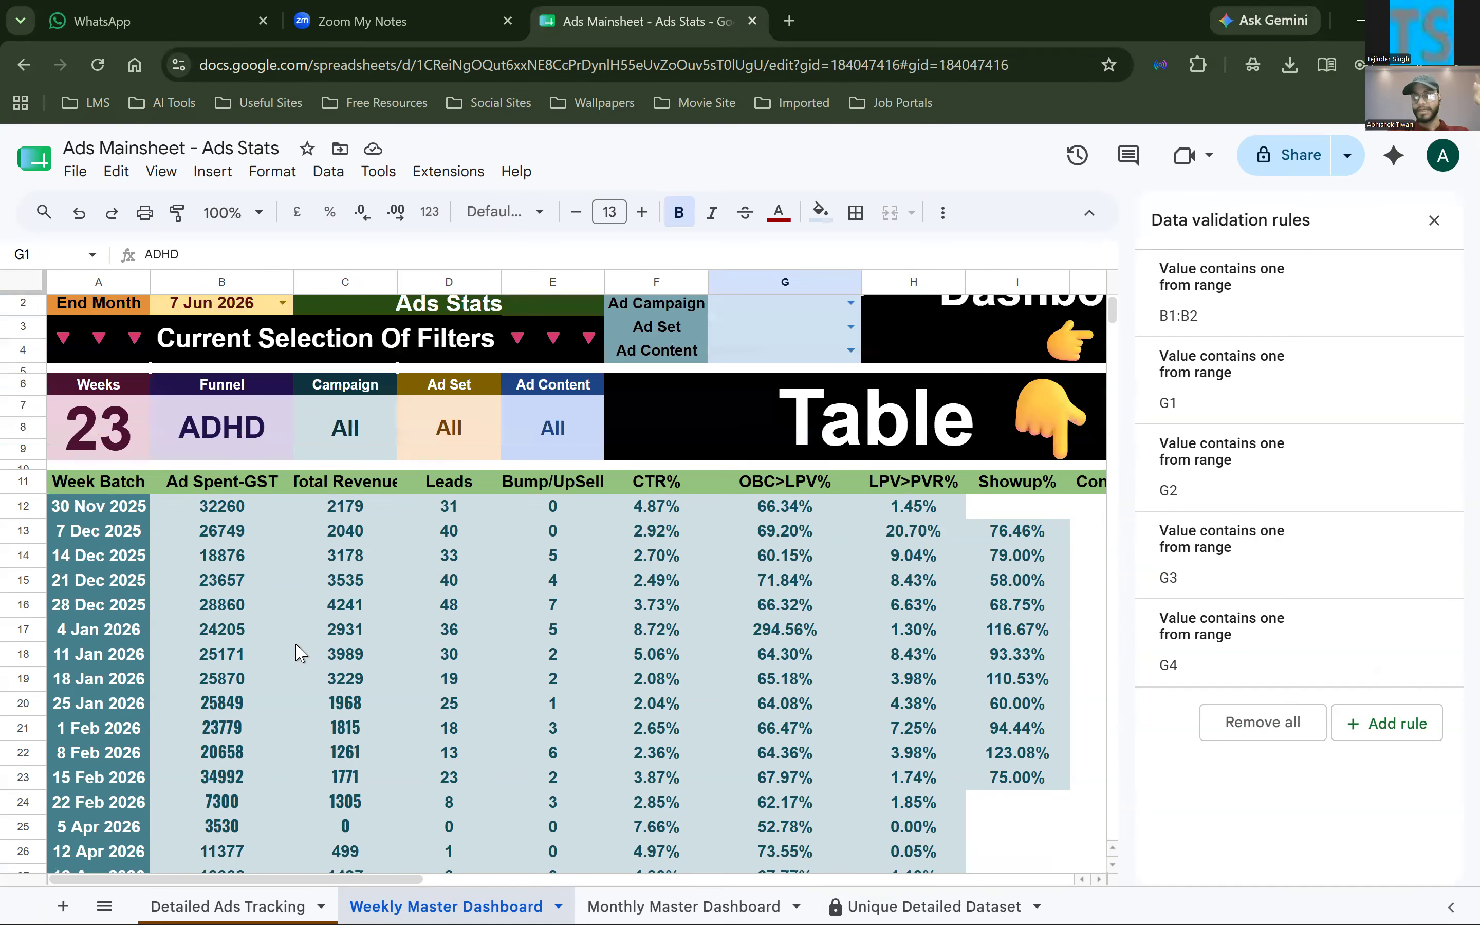
click(129, 673)
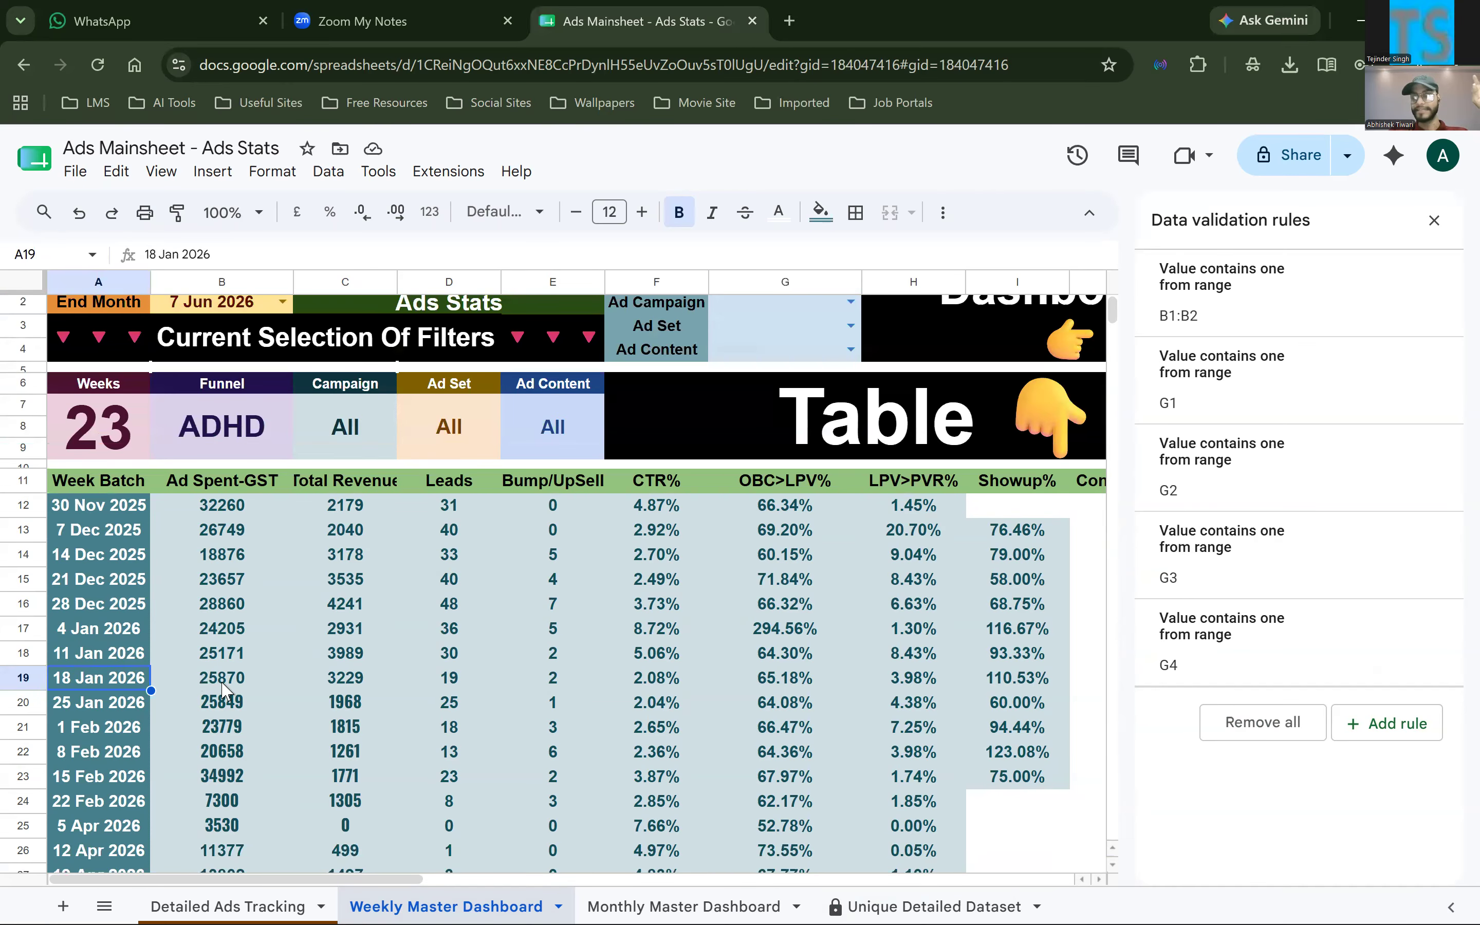
click(278, 675)
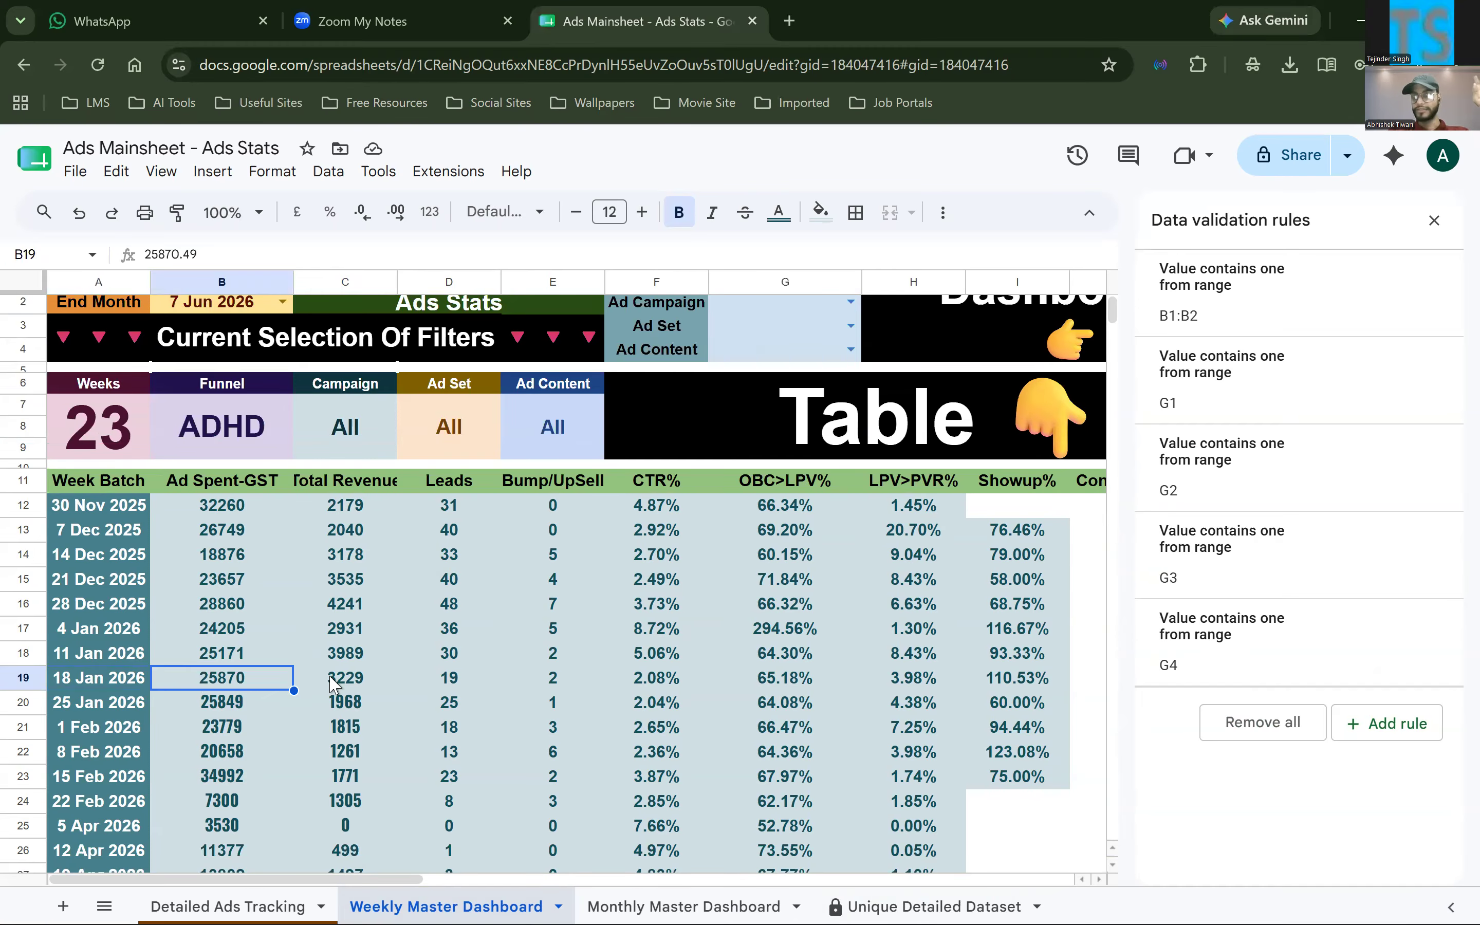
click(333, 679)
click(439, 678)
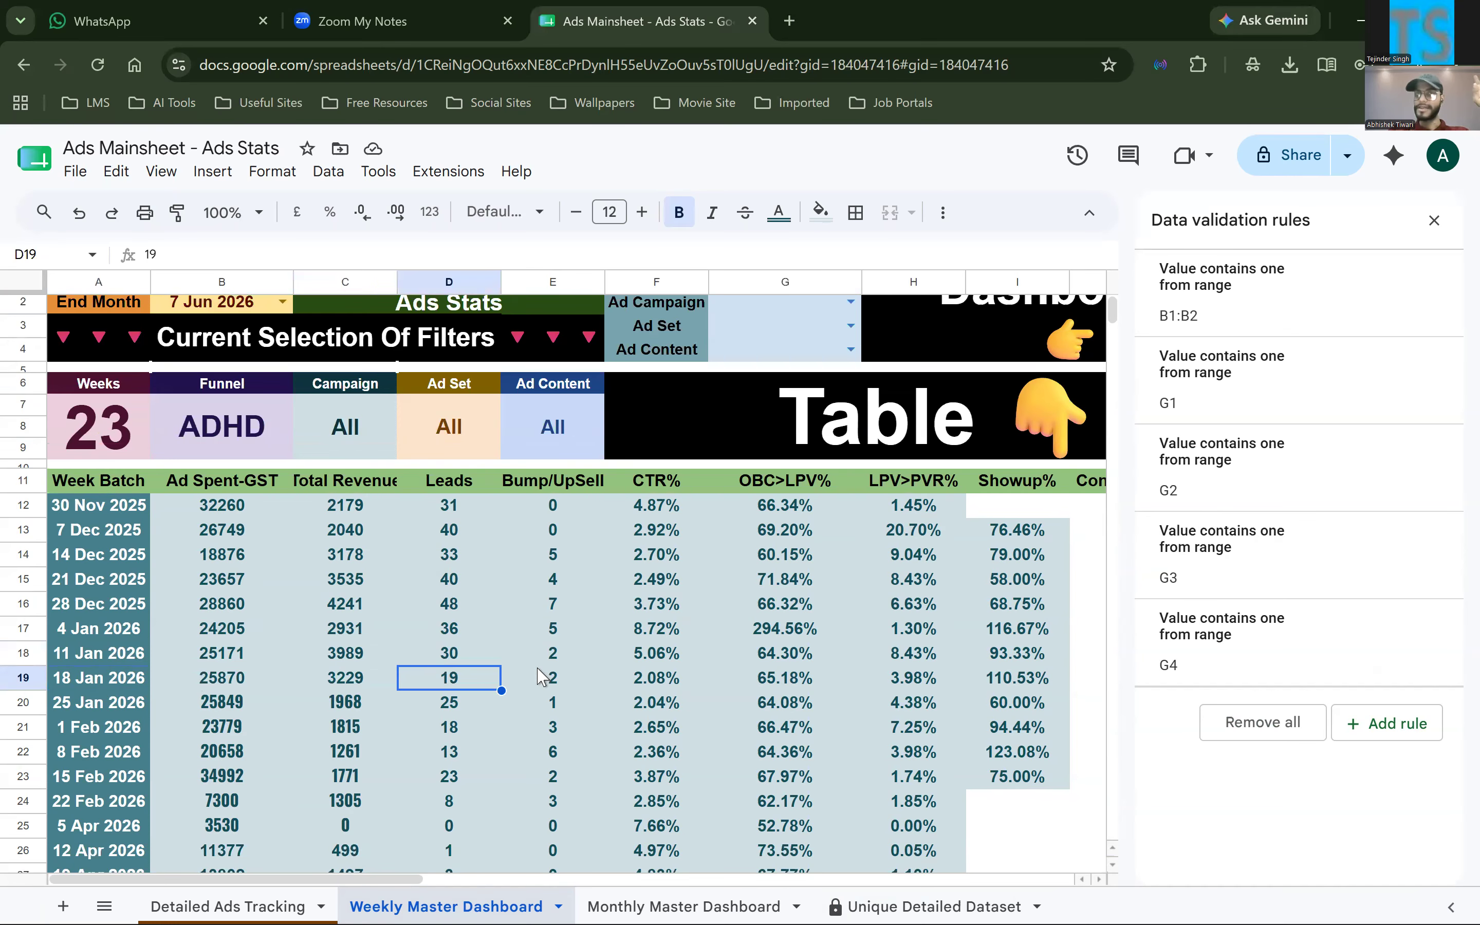
click(538, 674)
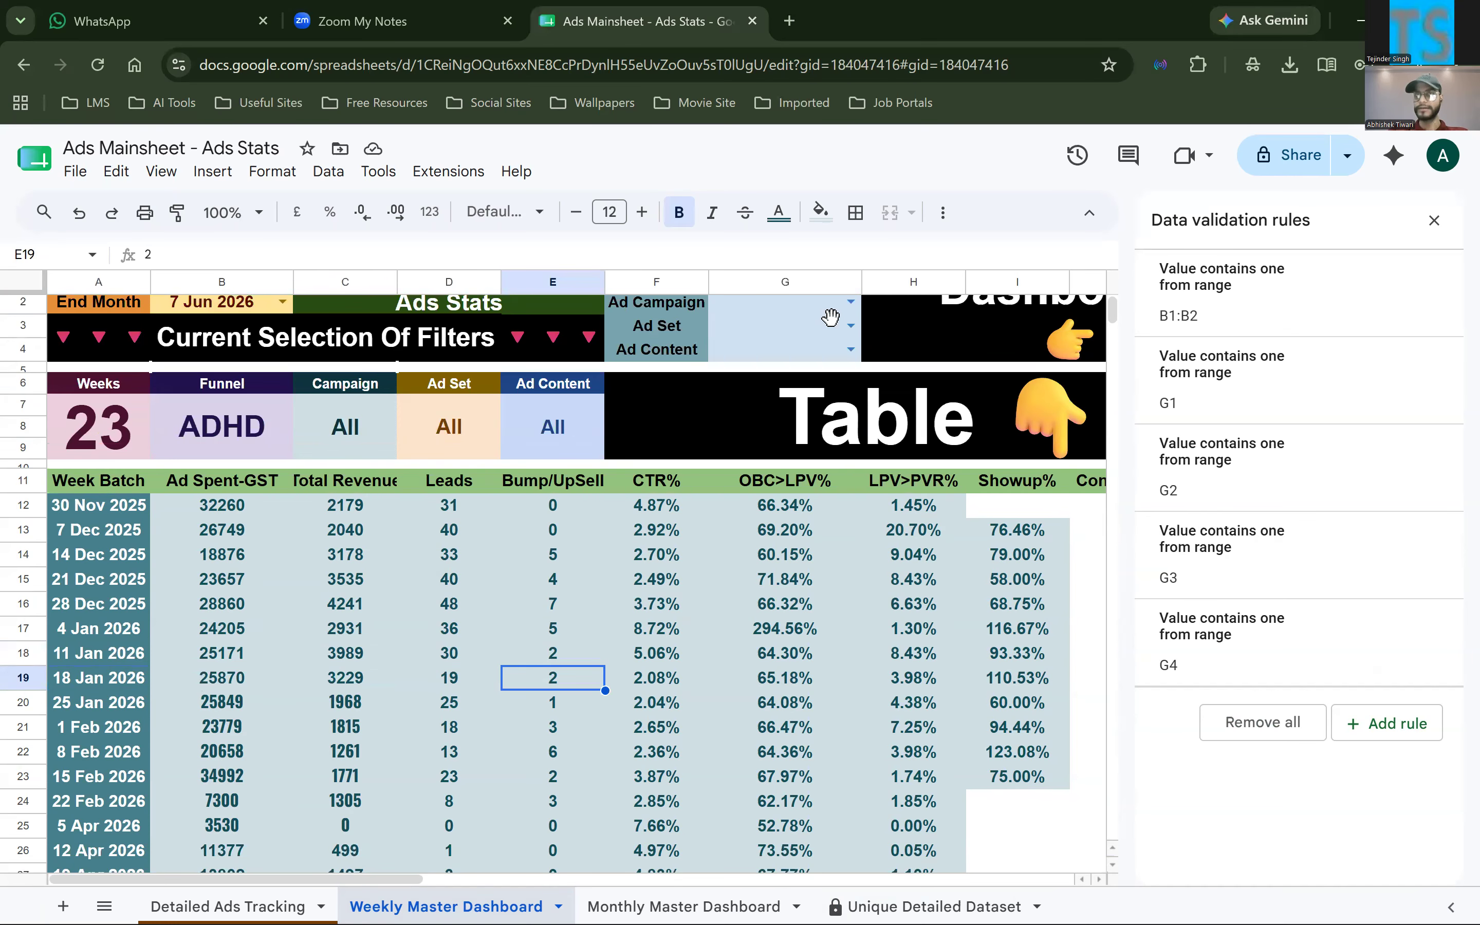
Set the Ad Campaign filter in G2 to ADHD 1st
scroll(837, 324, up, 1)
click(835, 333)
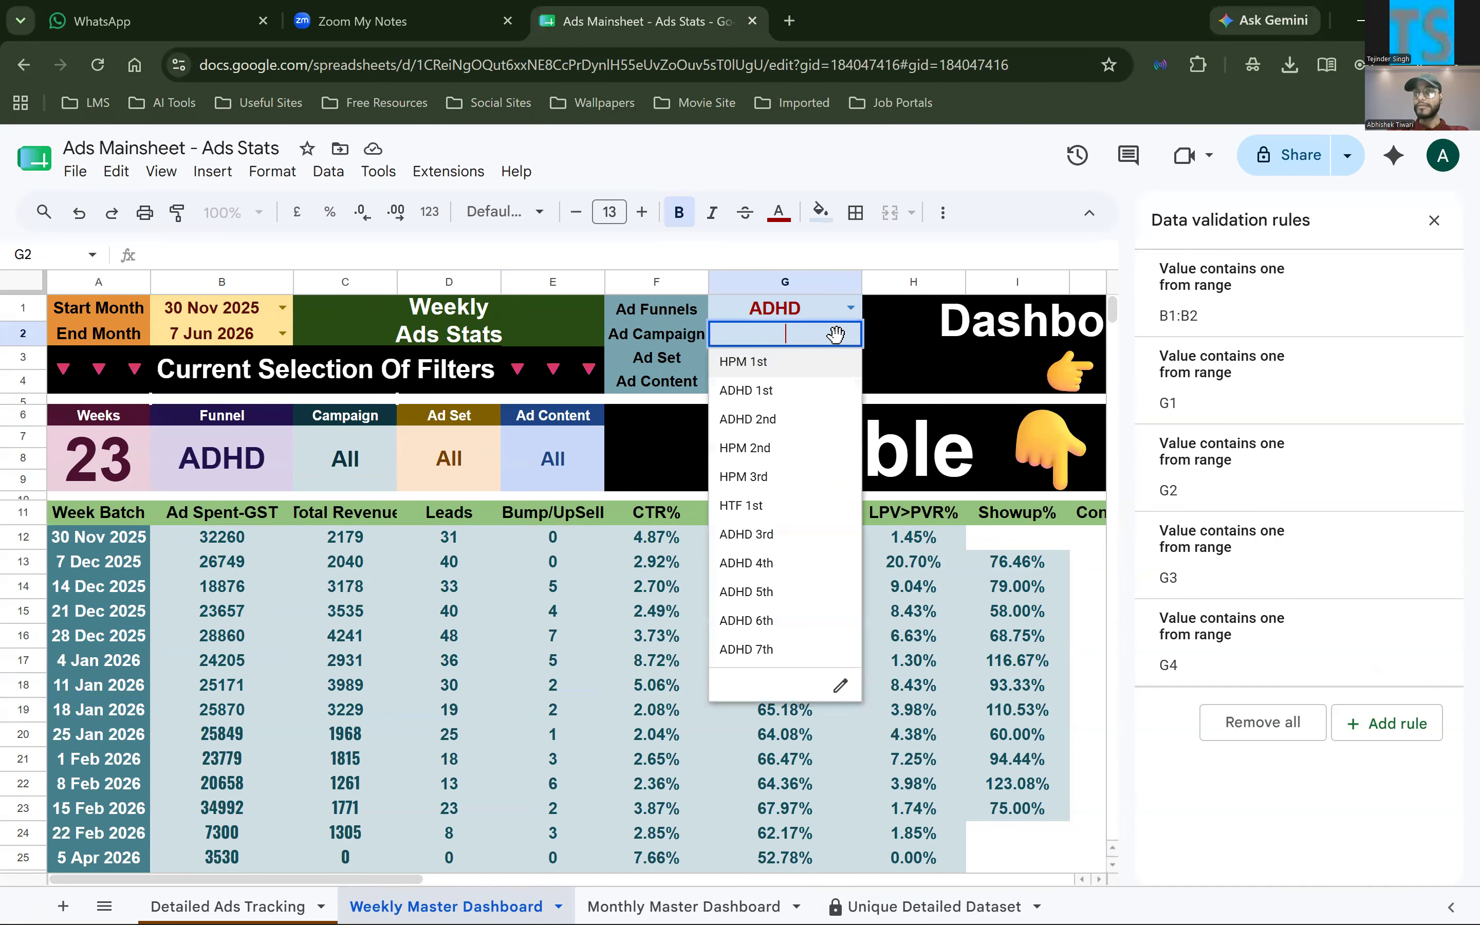
click(791, 390)
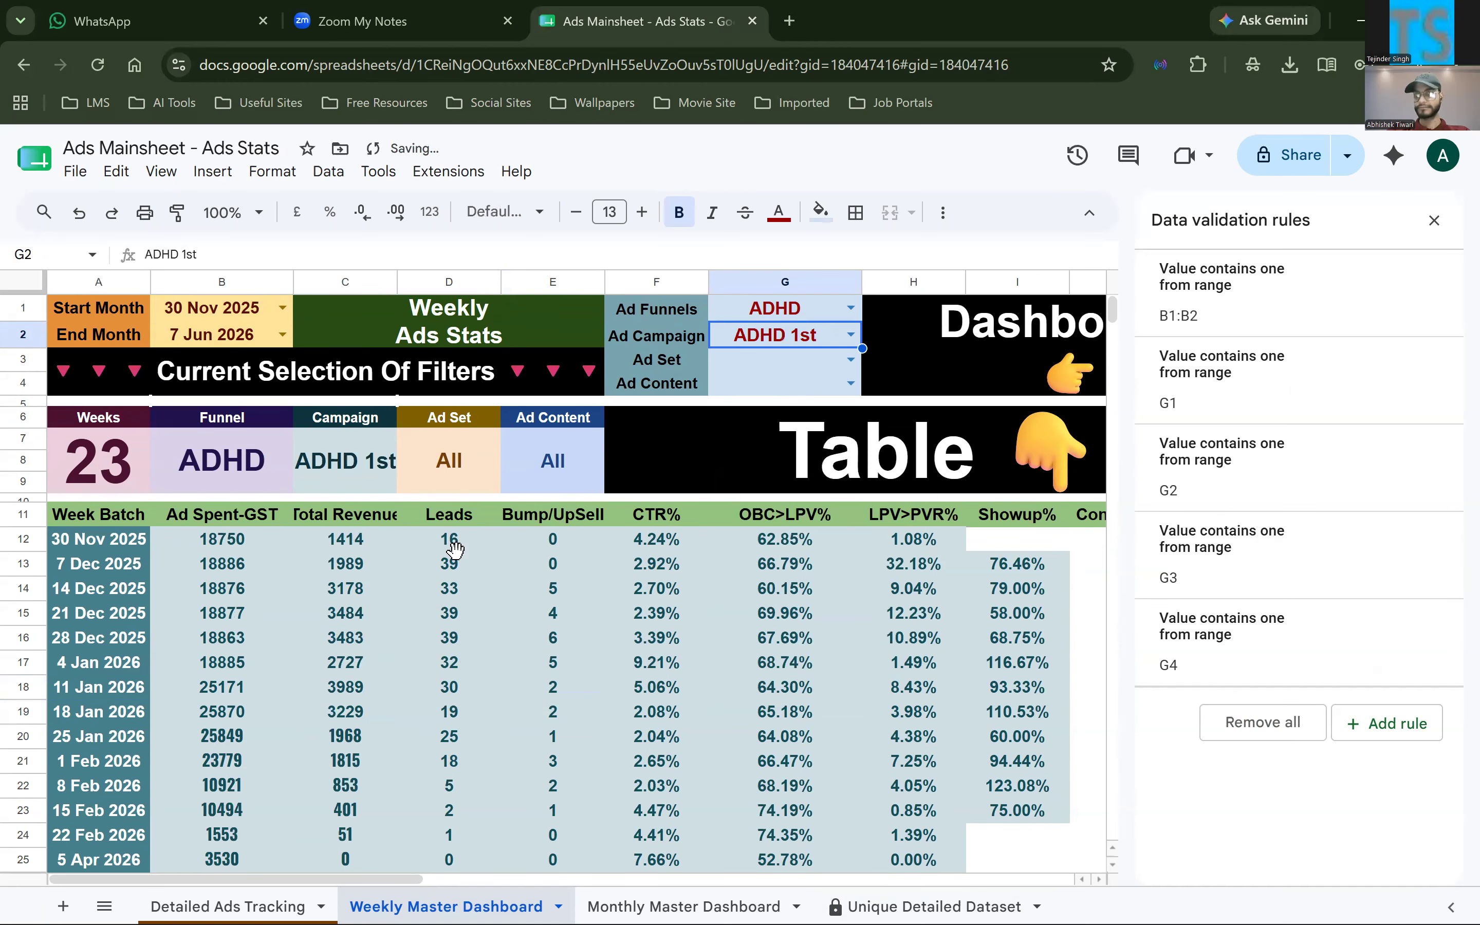
Highlight the filtered Leads values D12:D19 and the four ad filter labels in F1:F4
drag(450, 539, 462, 714)
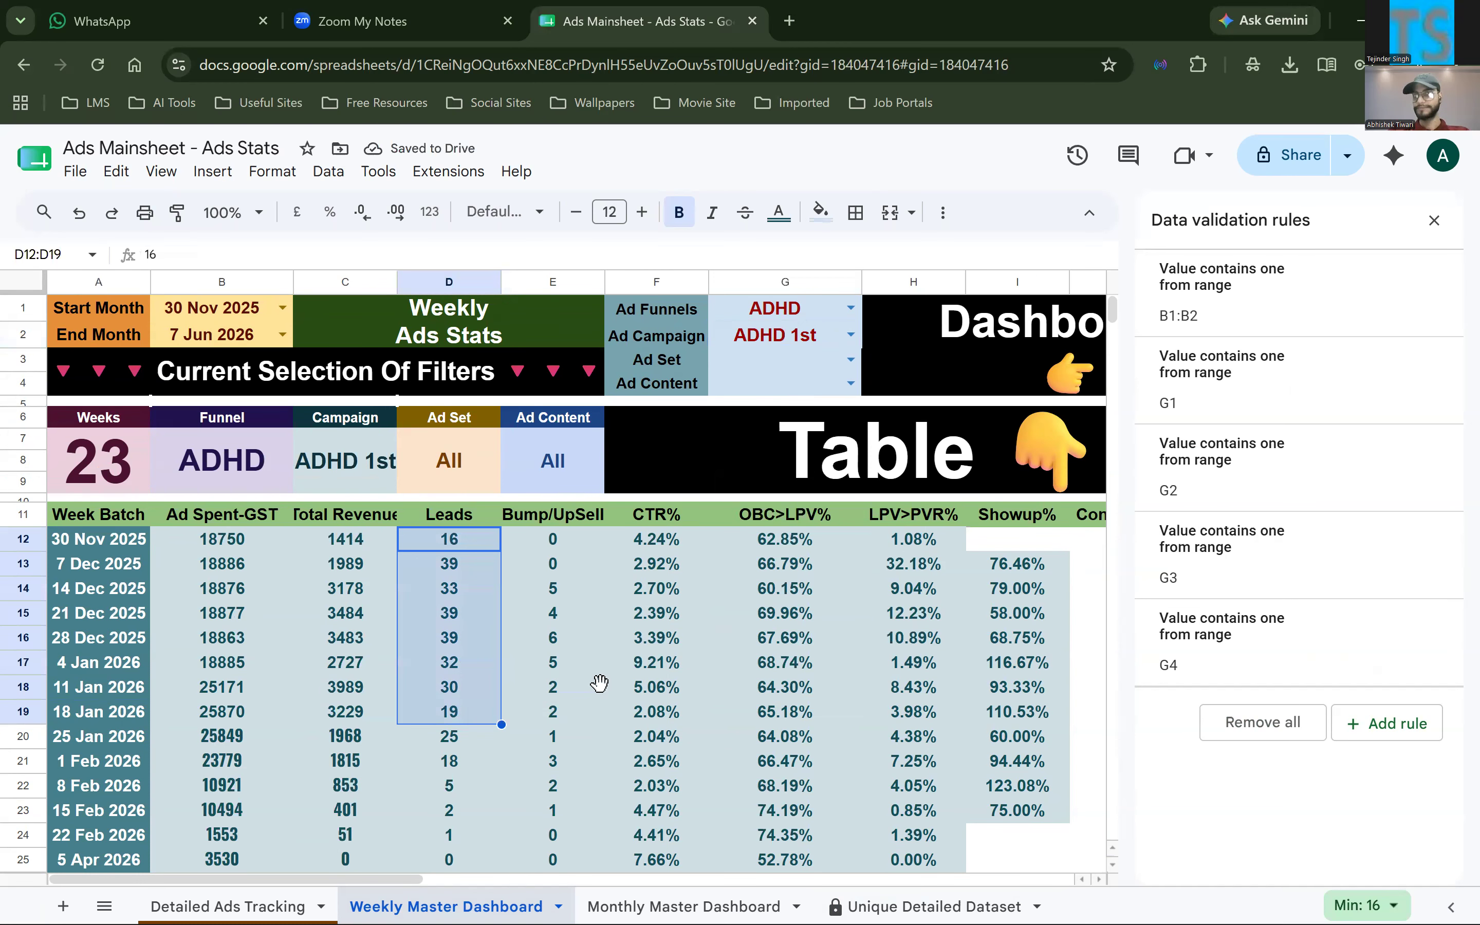
click(850, 334)
drag(690, 306, 694, 393)
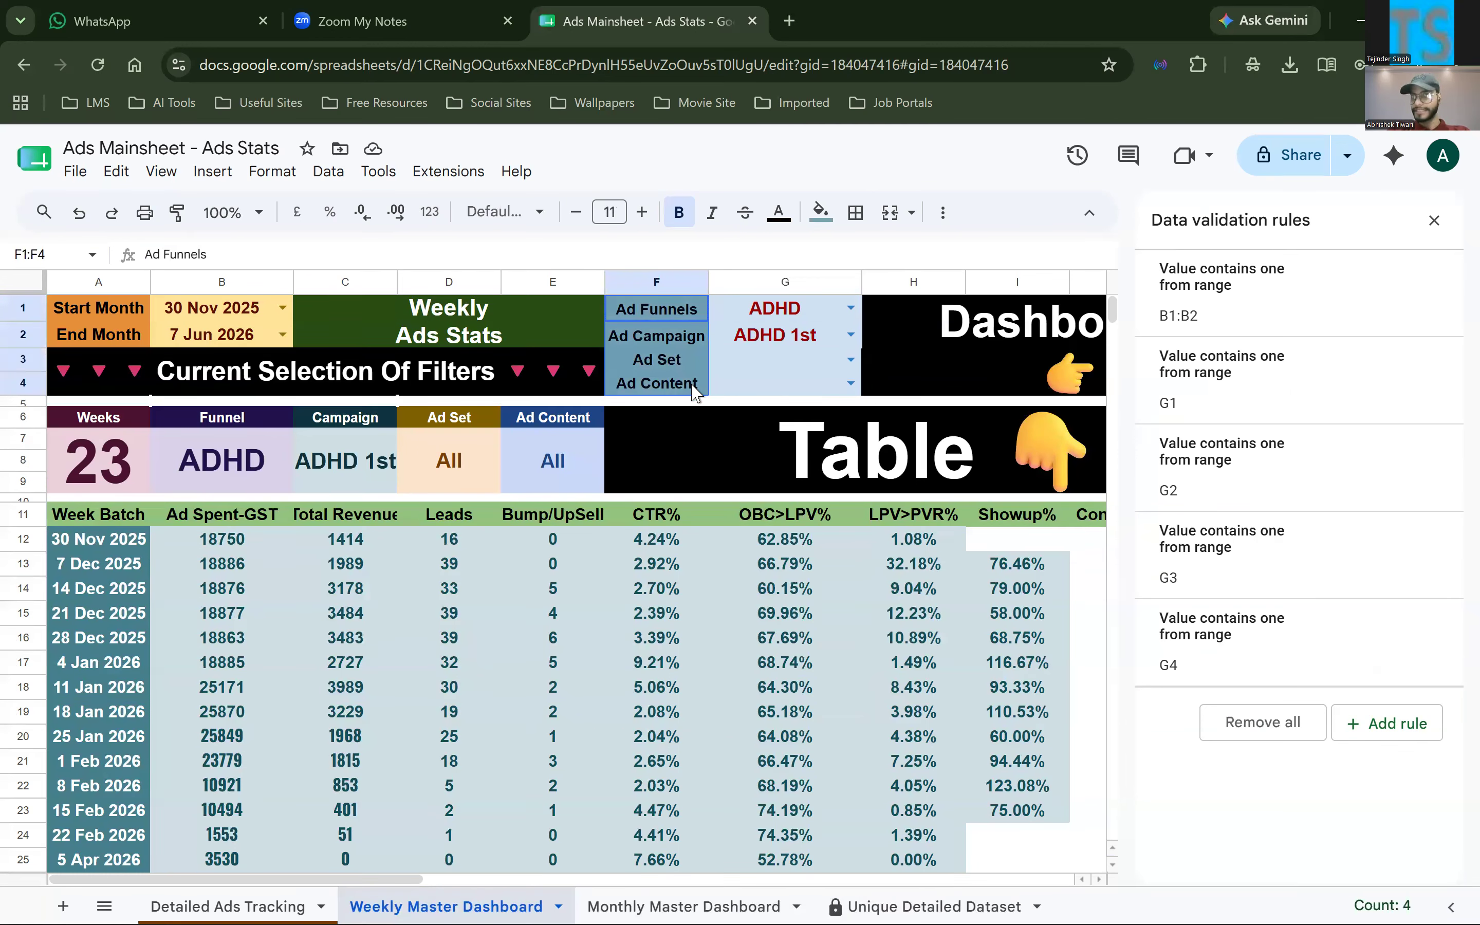
Open the validation rule behind the Ad Campaign dropdown in G2 and inspect its full source range in Unique Detailed Dataset
click(851, 337)
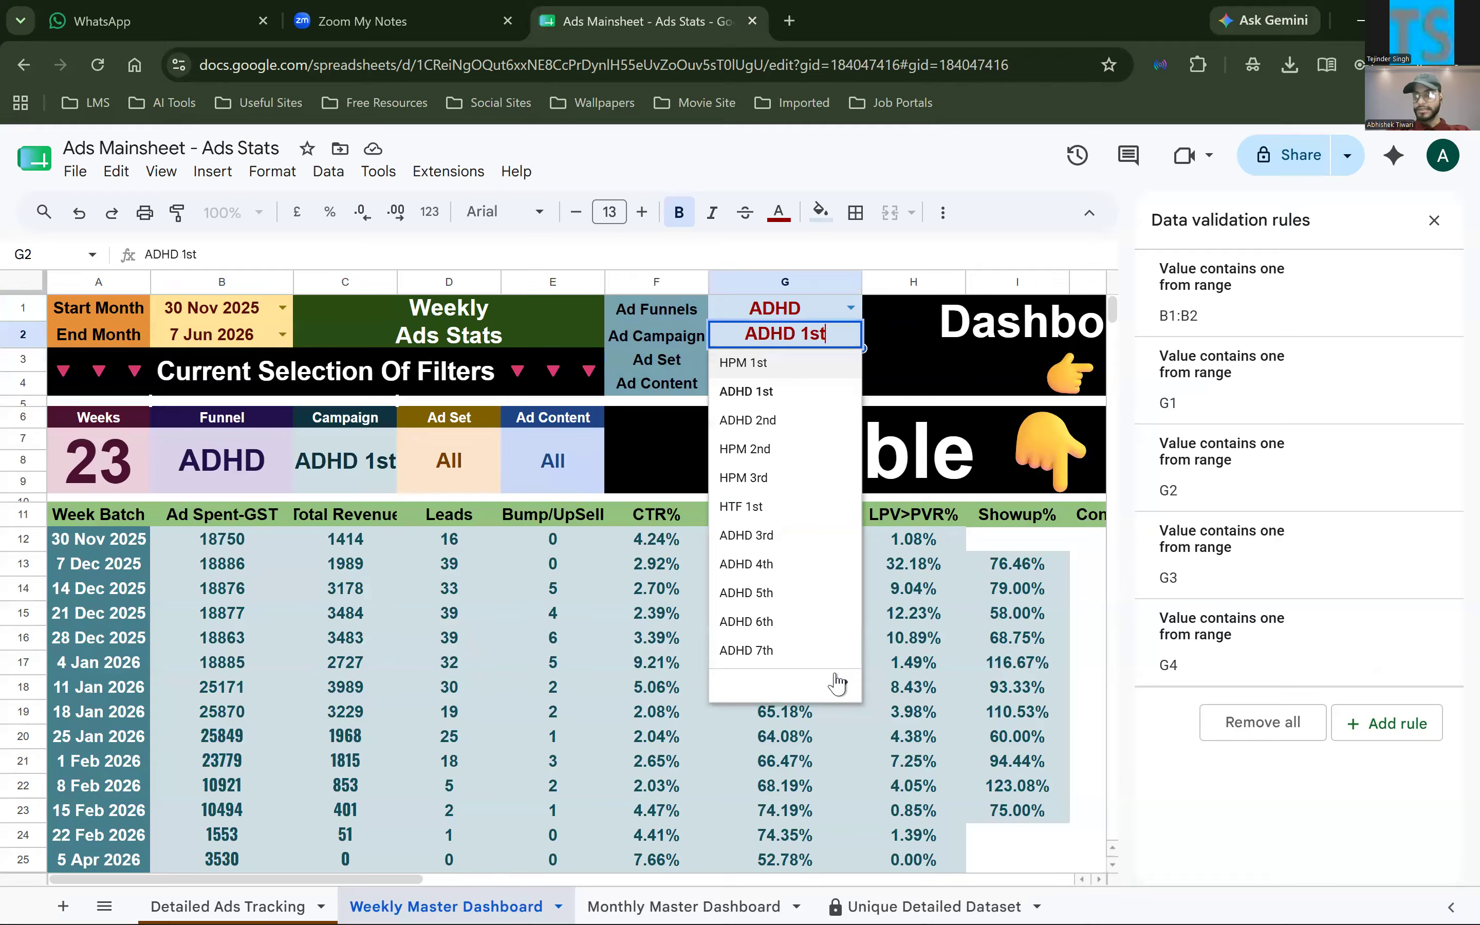
click(1273, 488)
click(1273, 471)
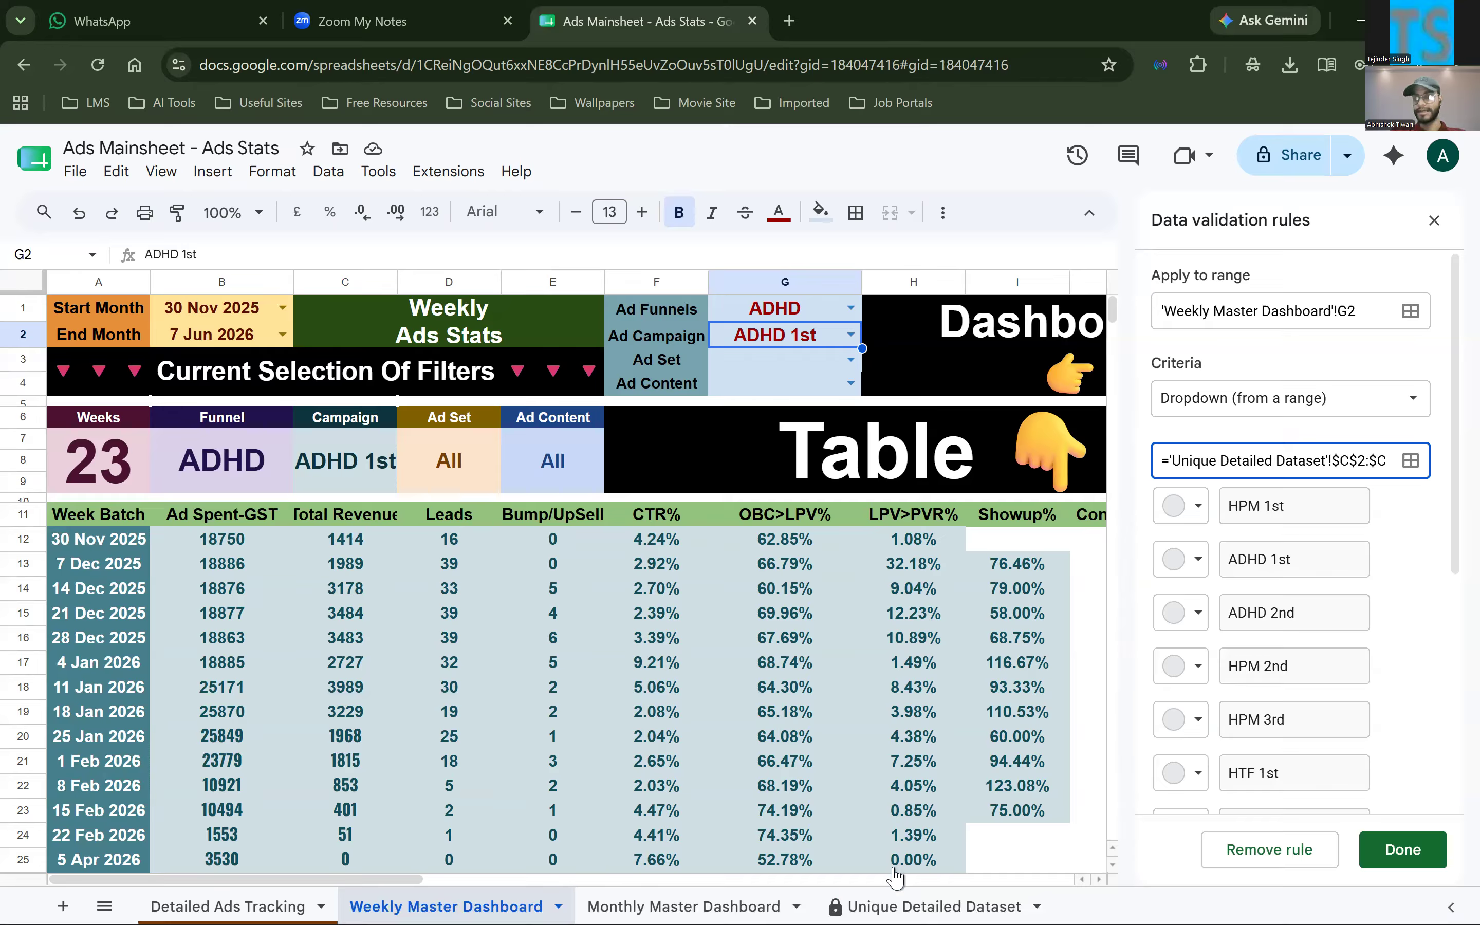
scroll(1287, 463, right, 1)
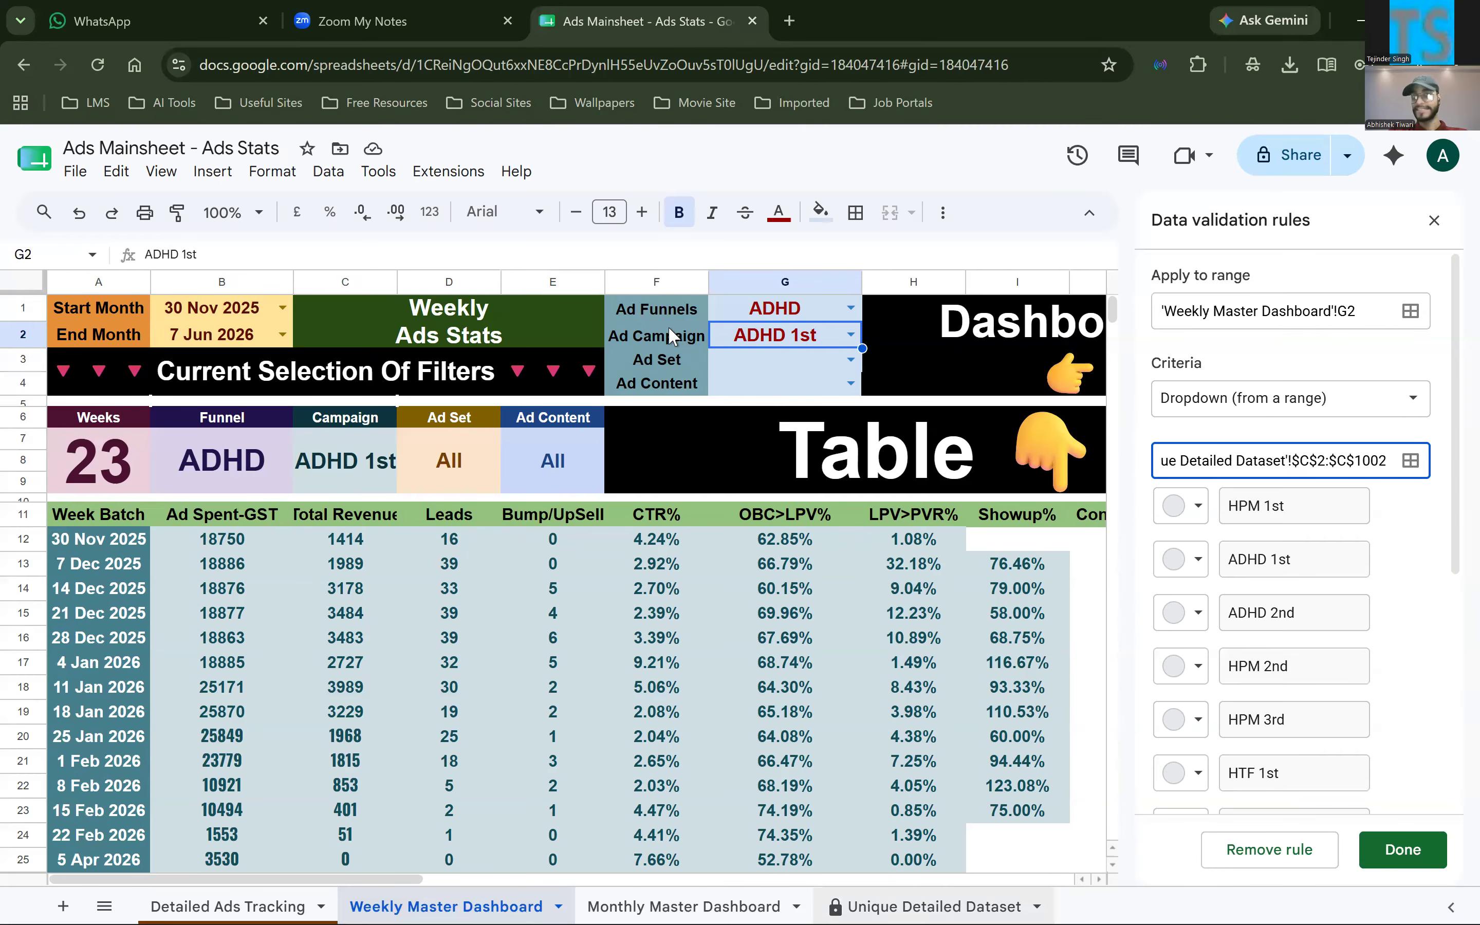
Examine the Ad Campaign list in column C of the Unique Detailed Dataset sheet, and return to the Weekly Master Dashboard
click(920, 907)
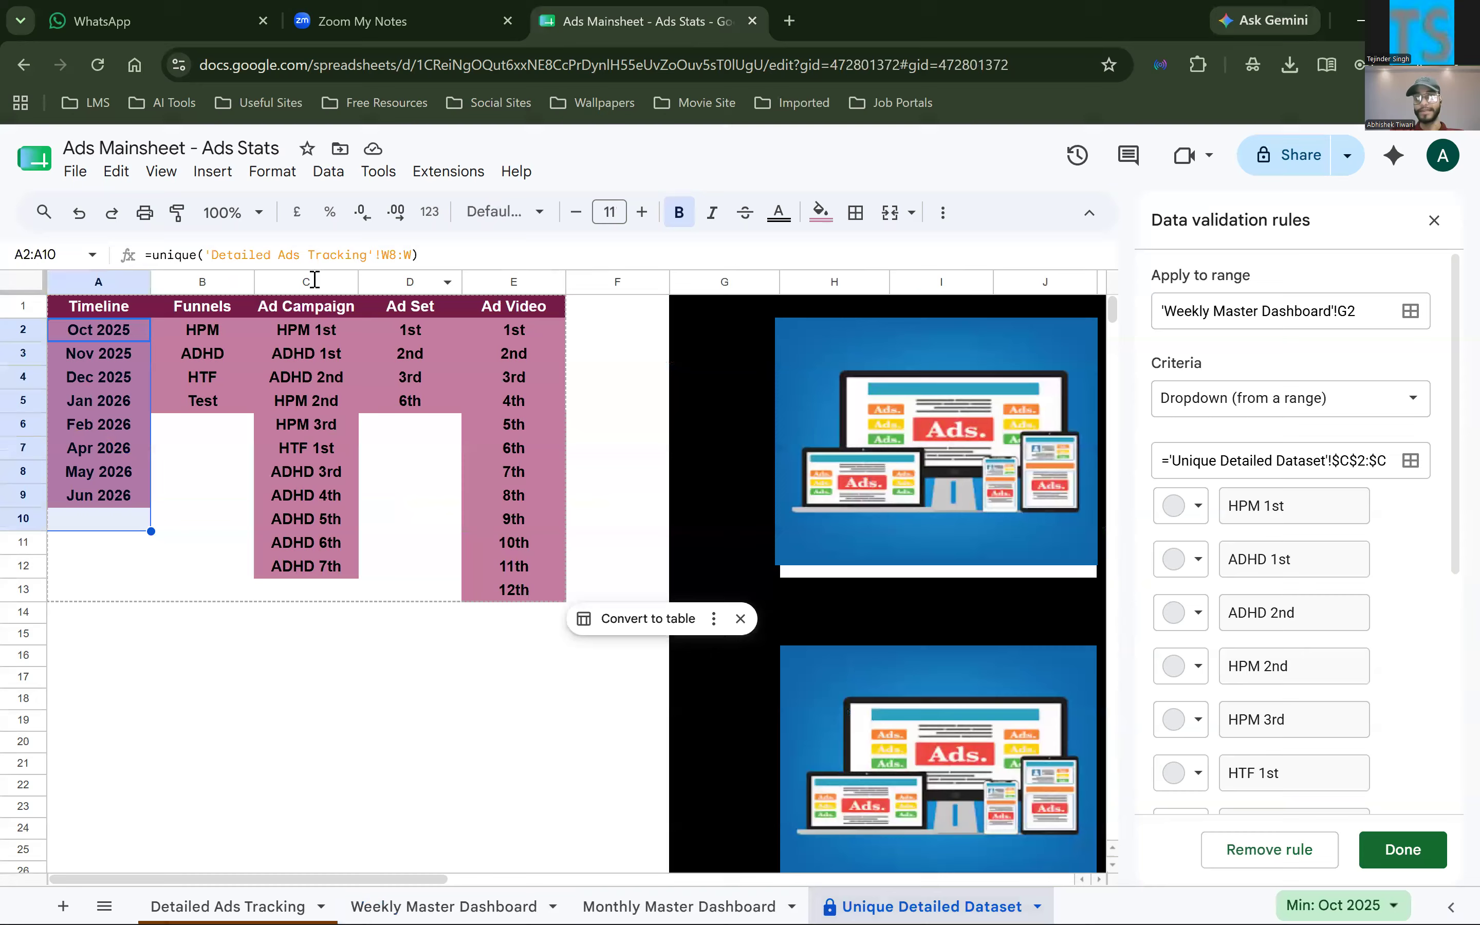
click(299, 282)
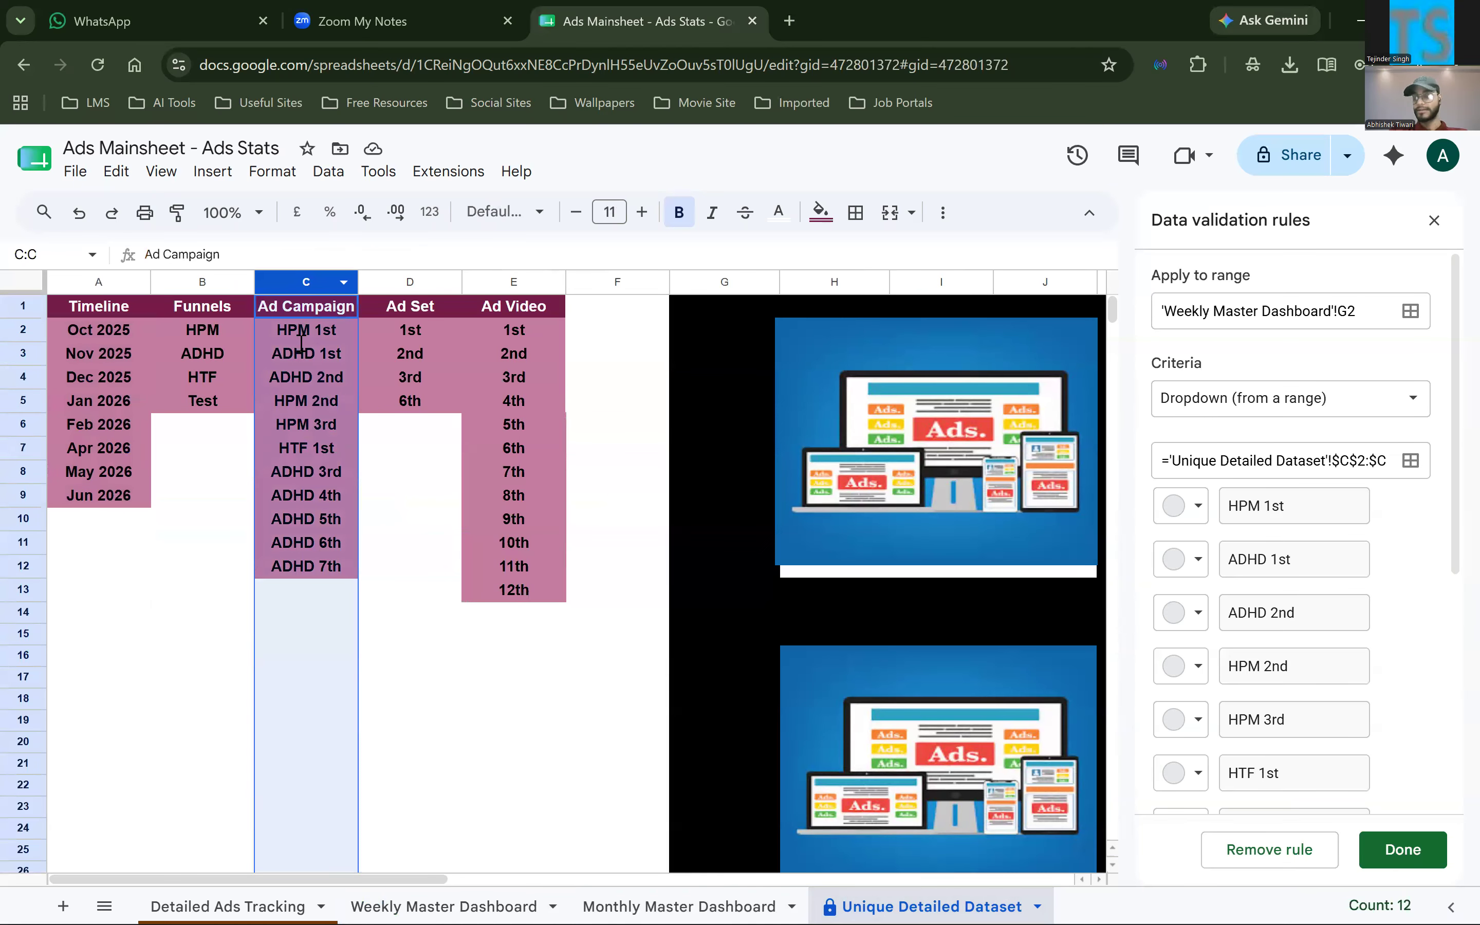
drag(301, 331, 306, 542)
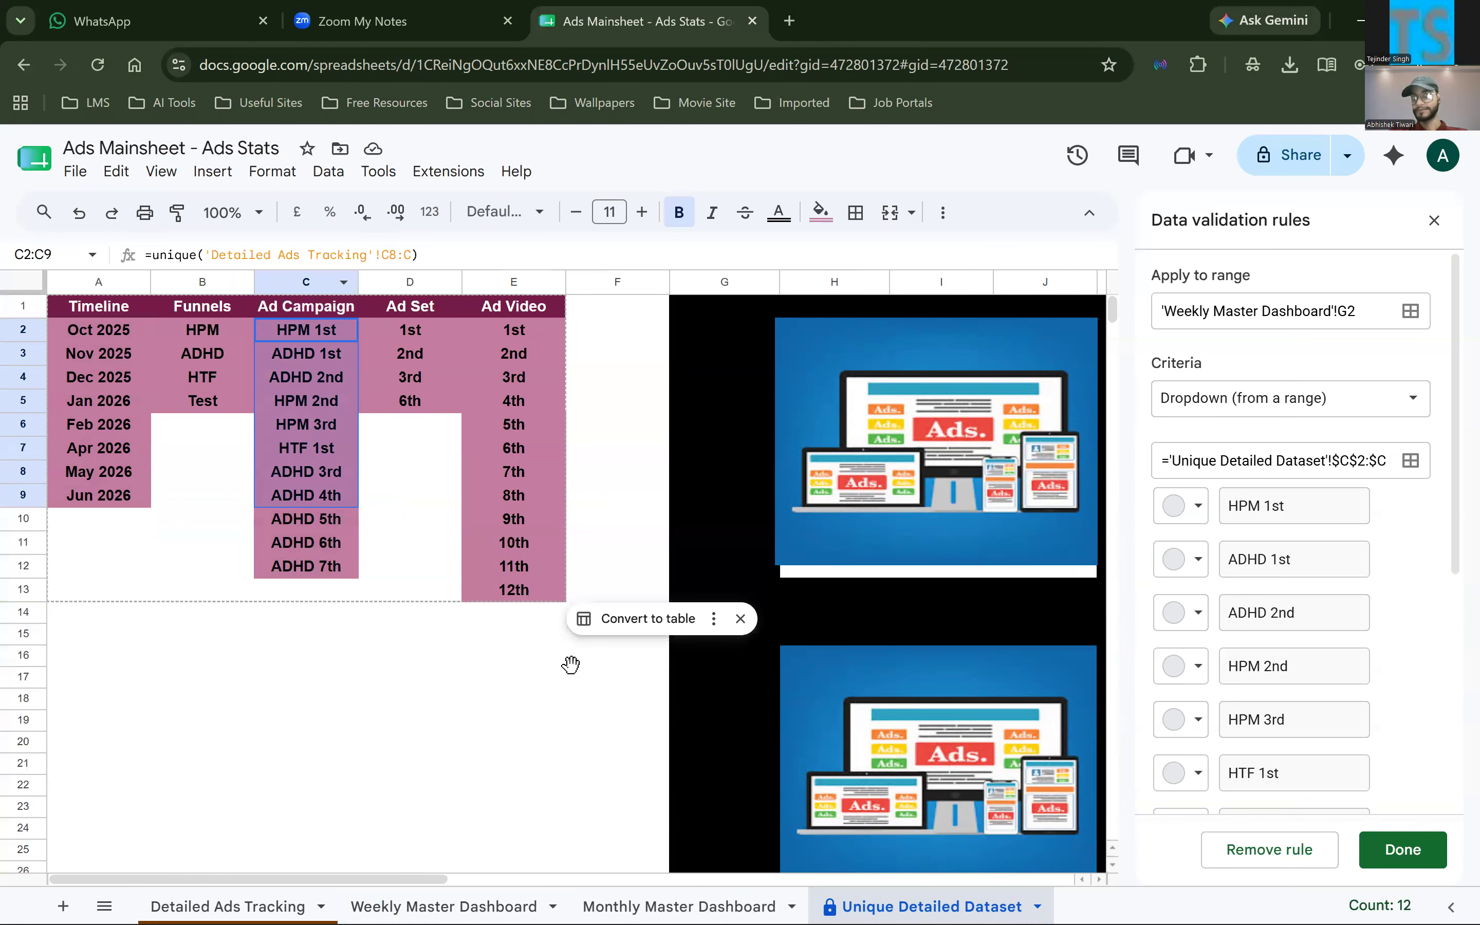
click(408, 899)
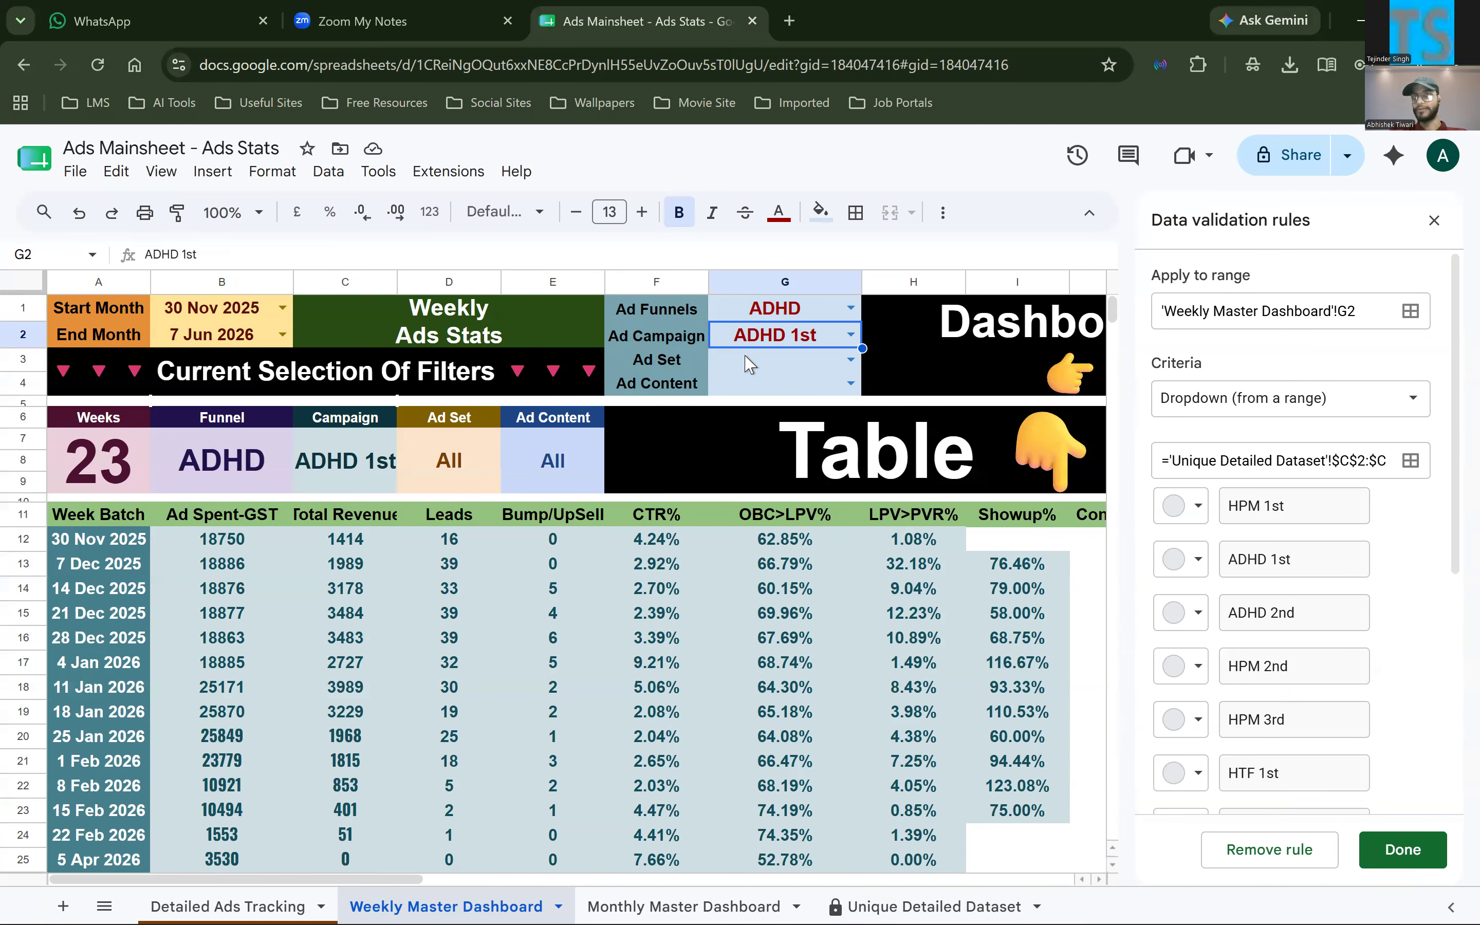
Highlight the filtered weekly stats in B12:I30 of the dashboard table
click(749, 362)
scroll(749, 362, down, 1)
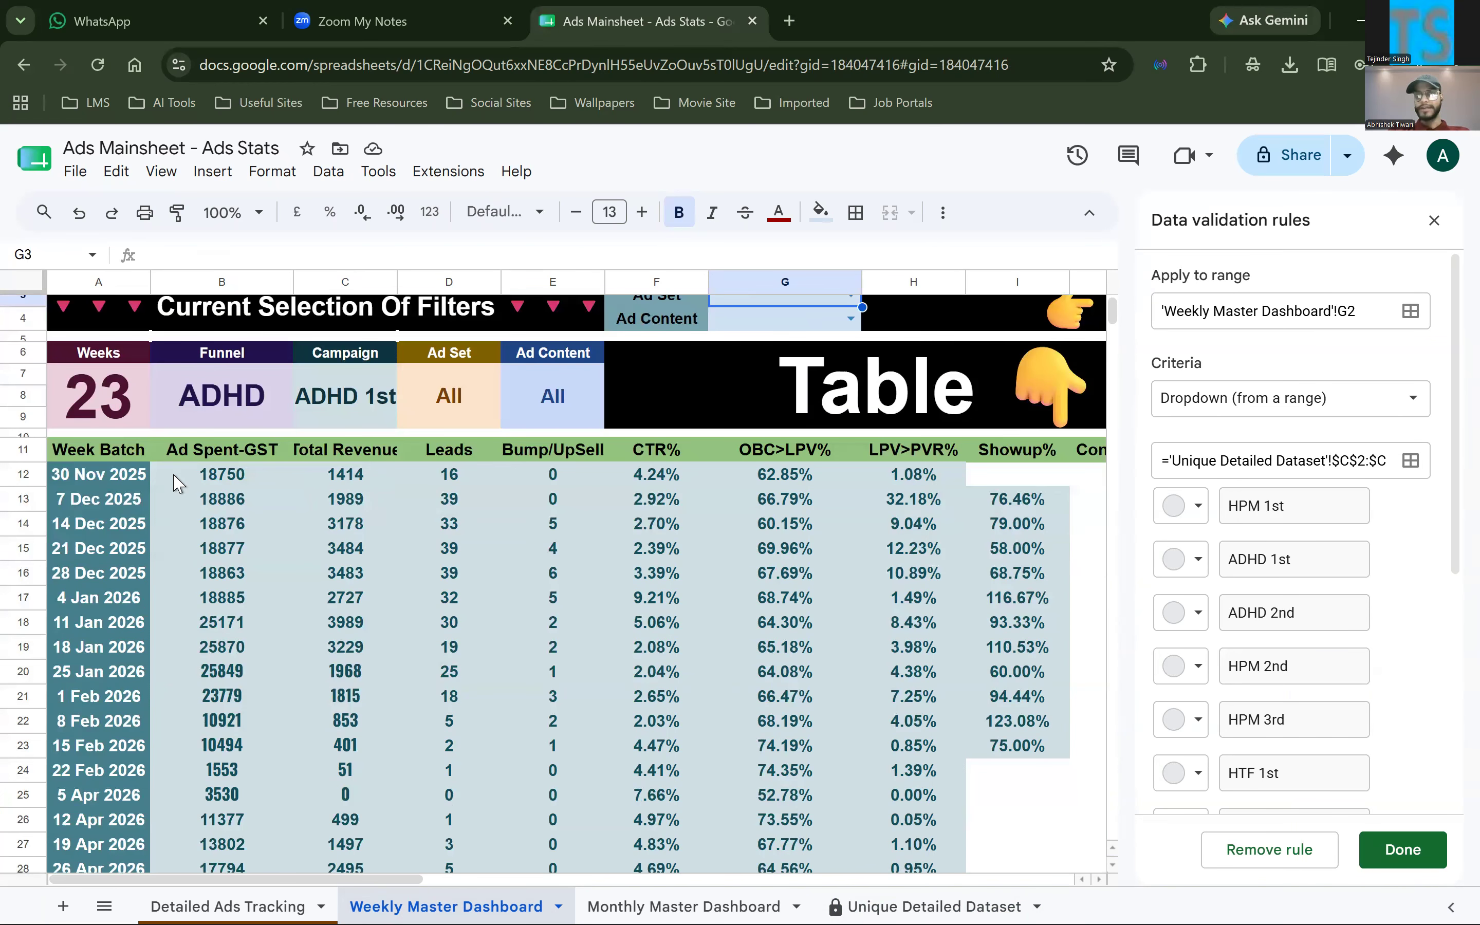
drag(222, 475, 1047, 865)
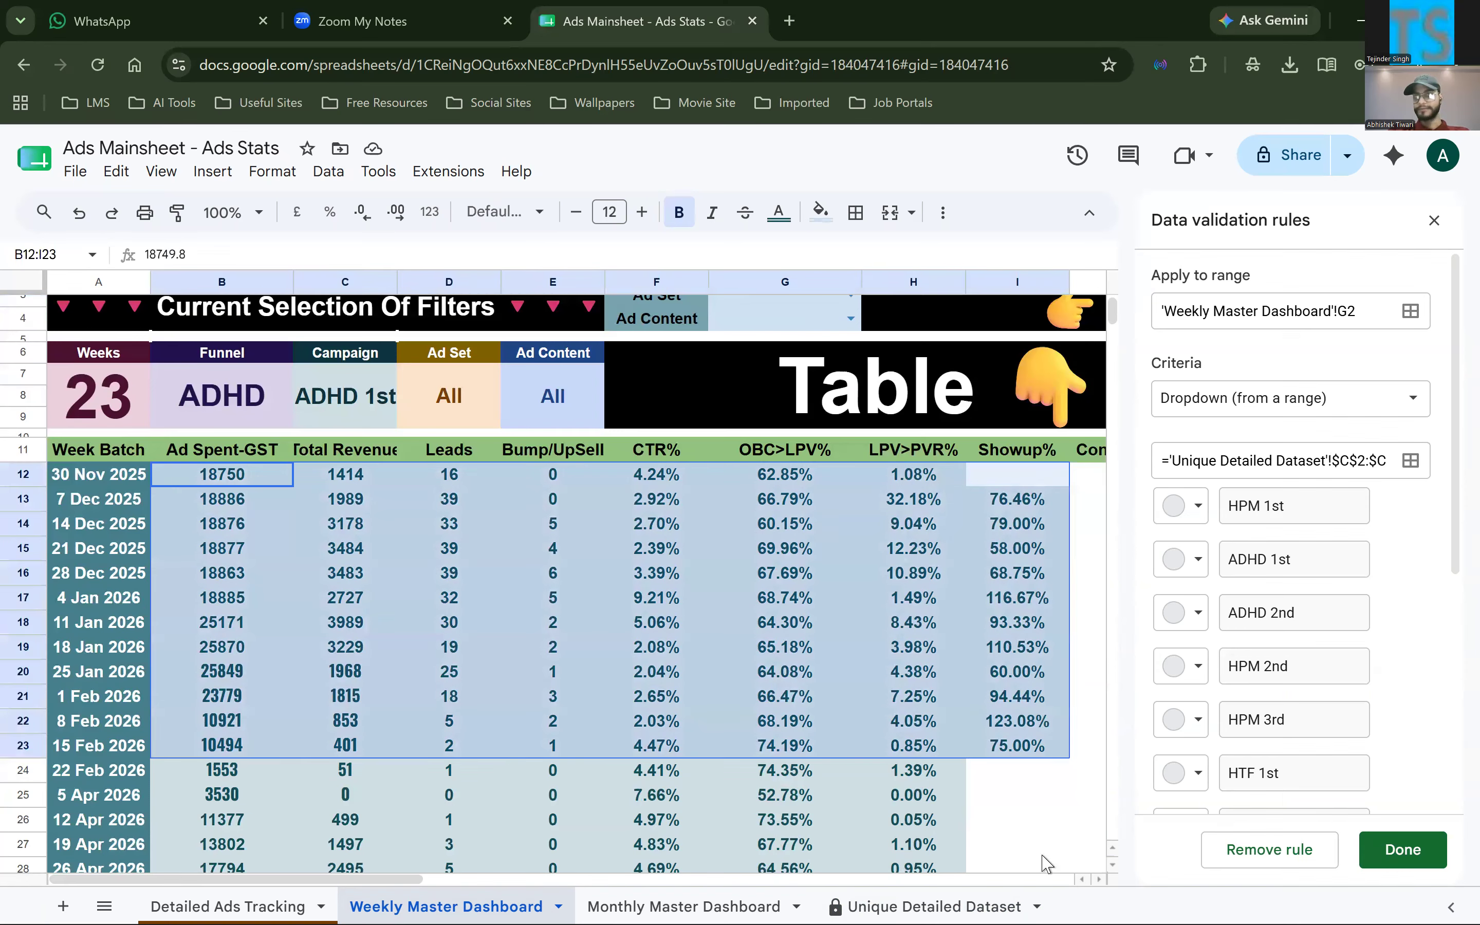
scroll(848, 358, up, 2)
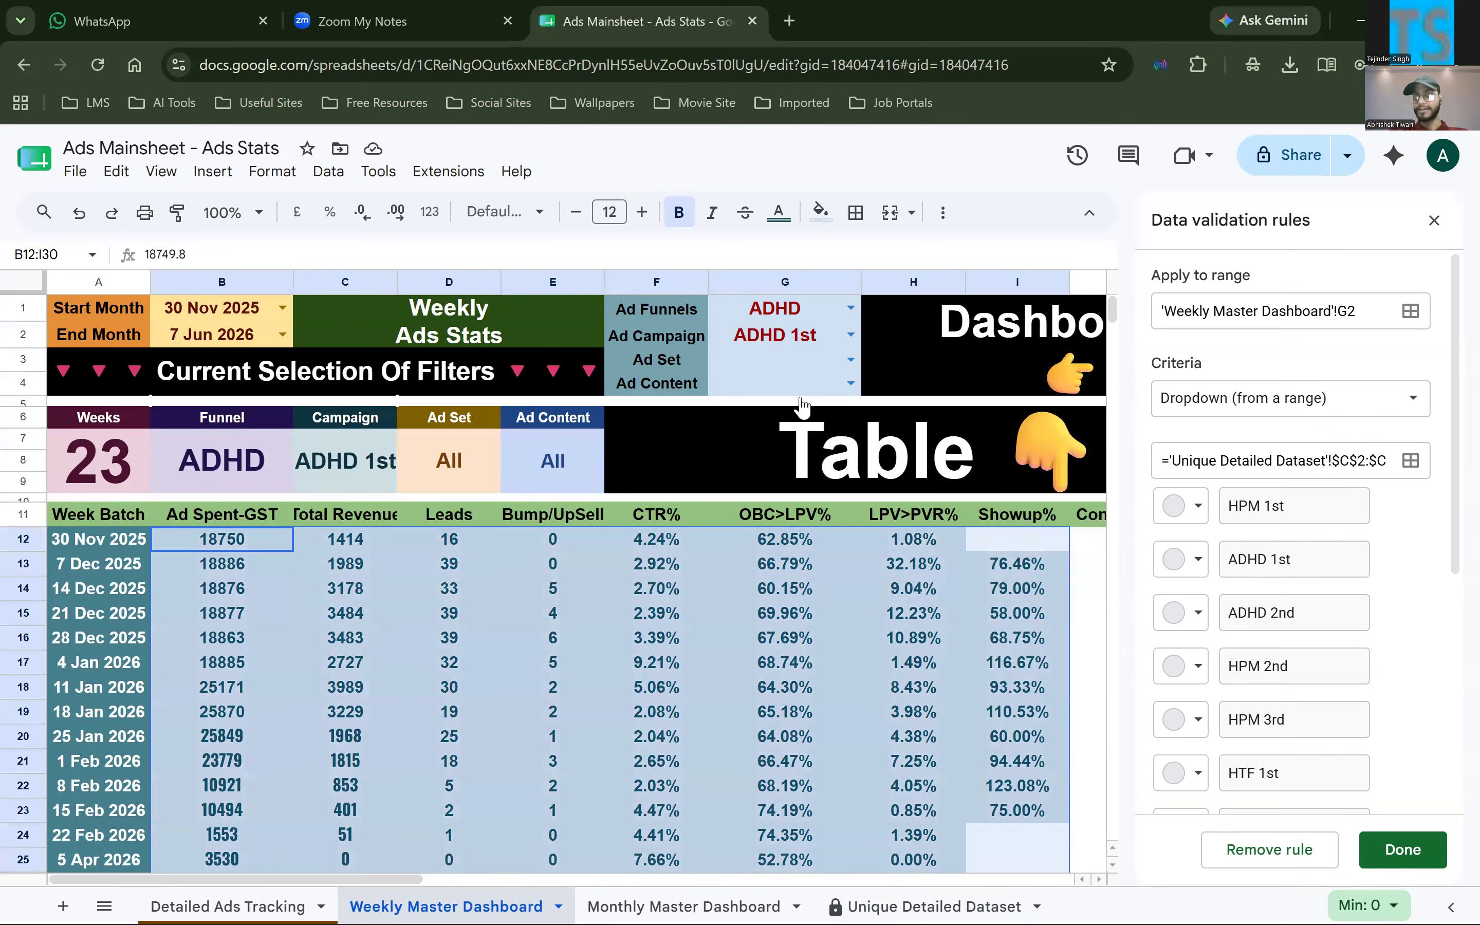
Set the Ad Set filter in G3 to 1st and review the weekly table
click(850, 360)
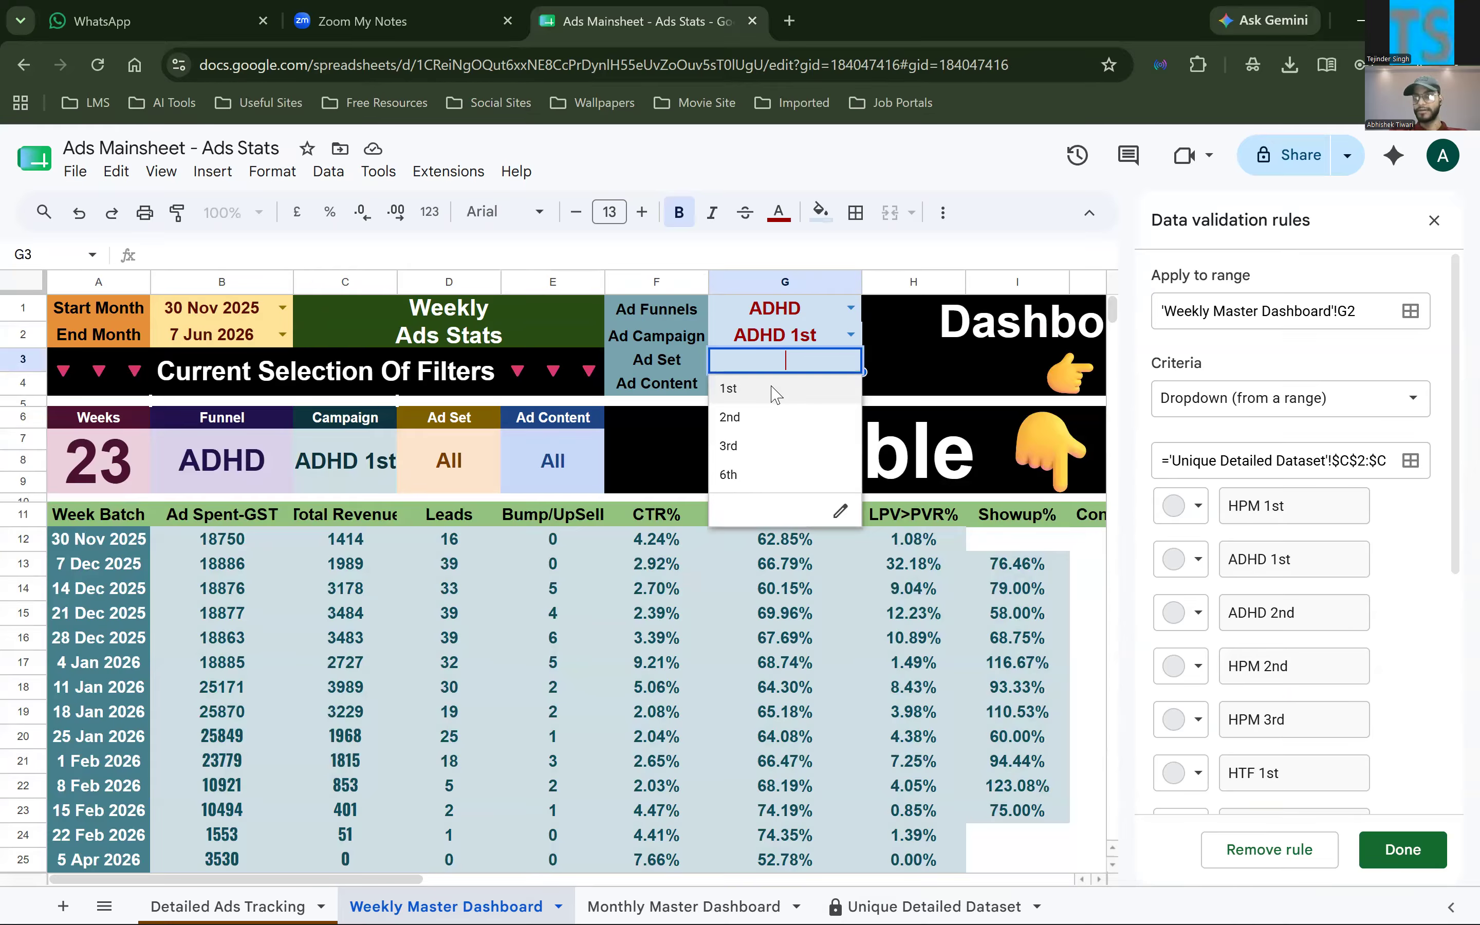
click(776, 392)
scroll(649, 663, down, 3)
scroll(650, 662, up, 3)
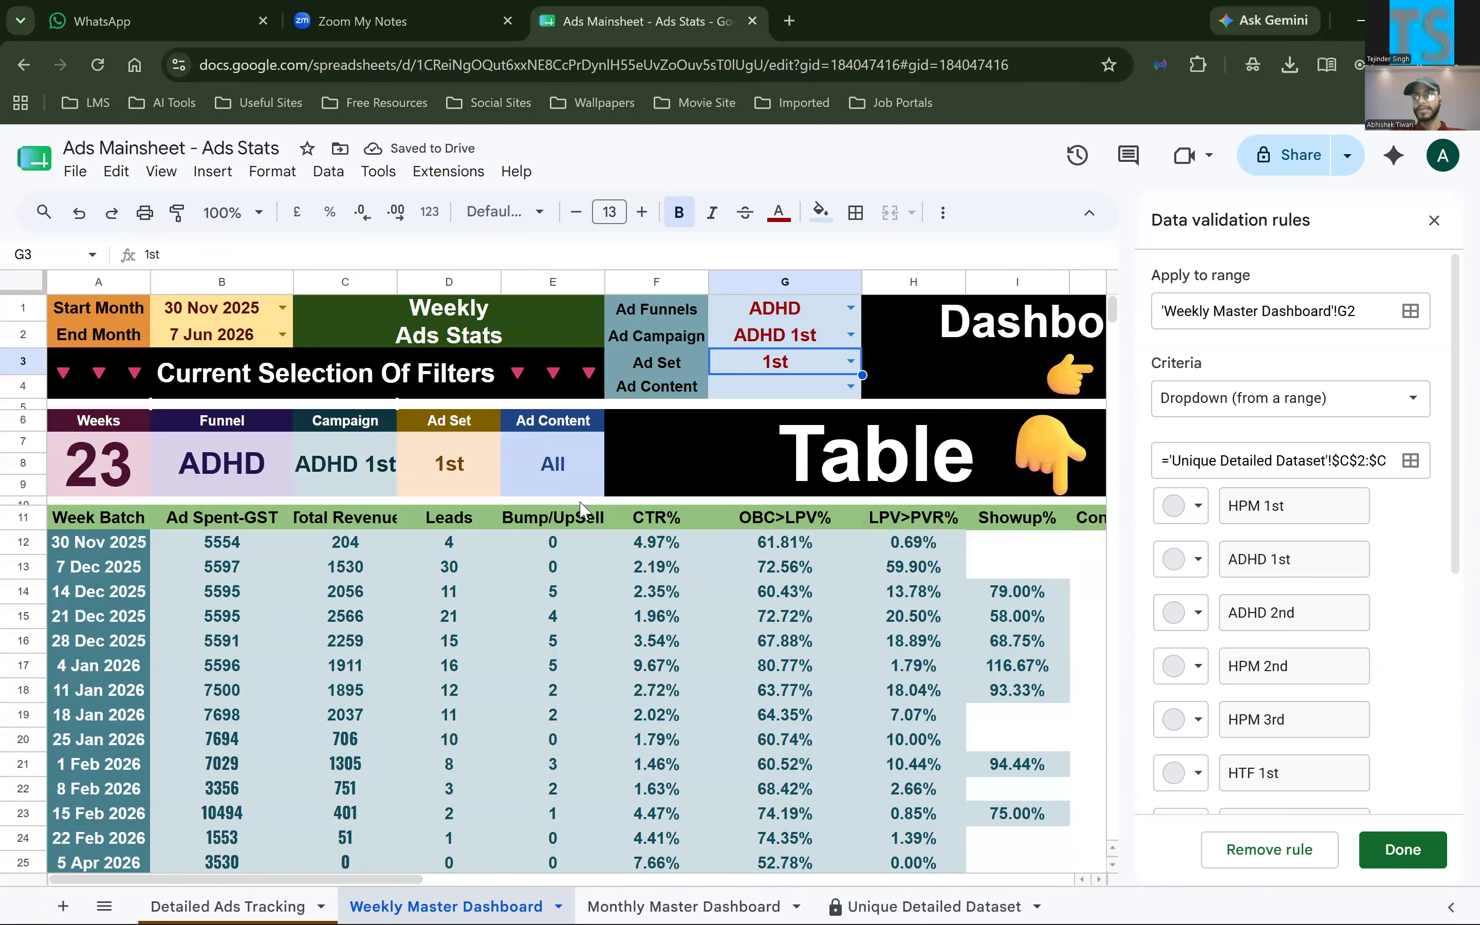
scroll(73, 450, right, 1)
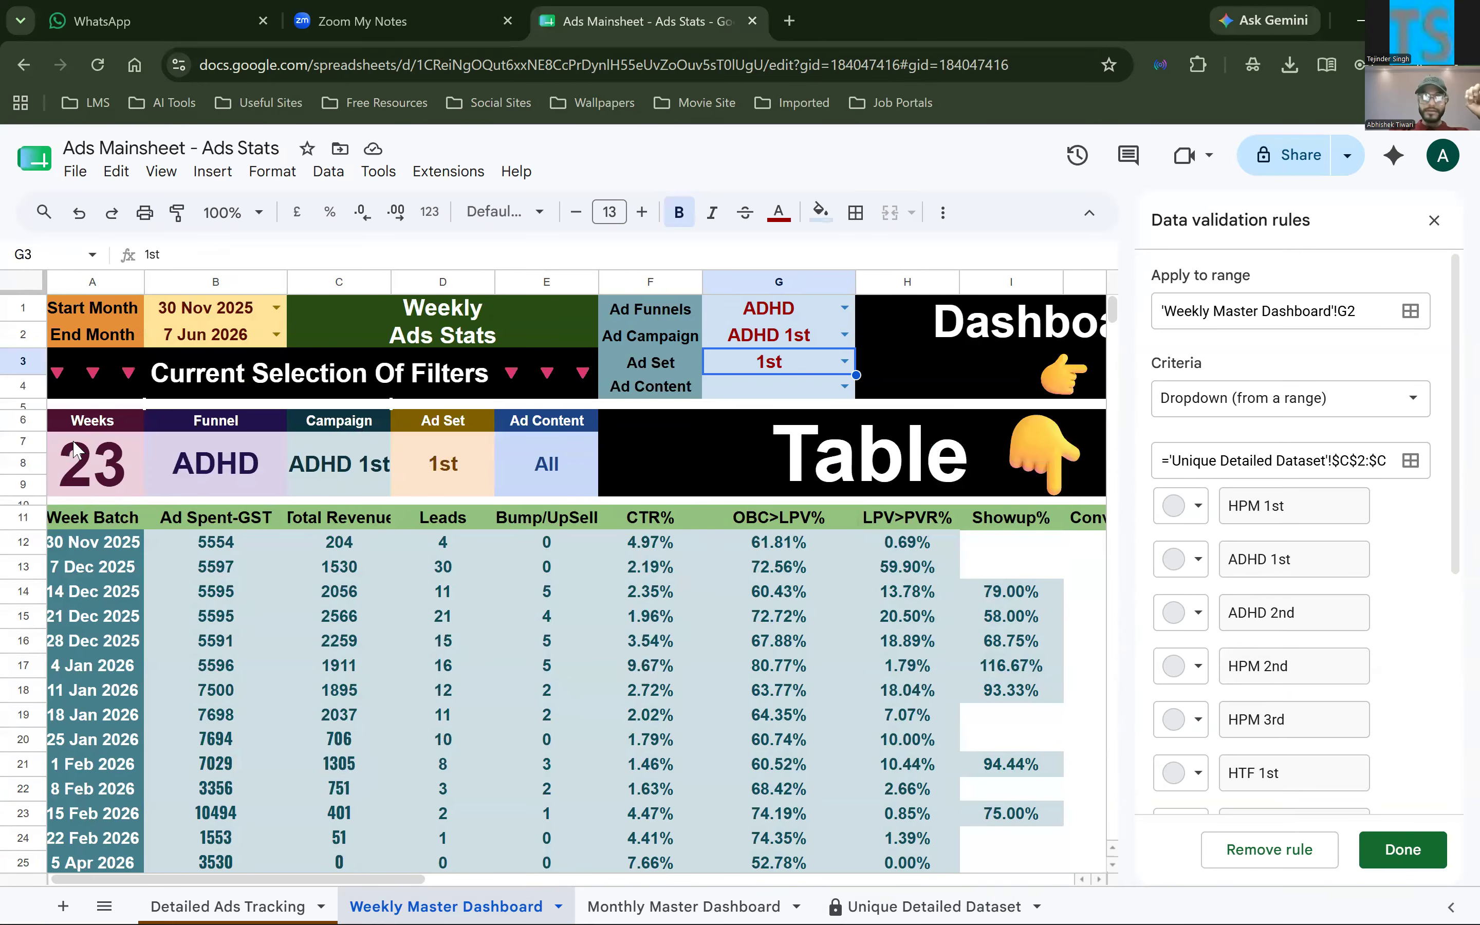
Point out the current filter selection block A6:E9 and inspect the Weeks count formula in A7
click(91, 438)
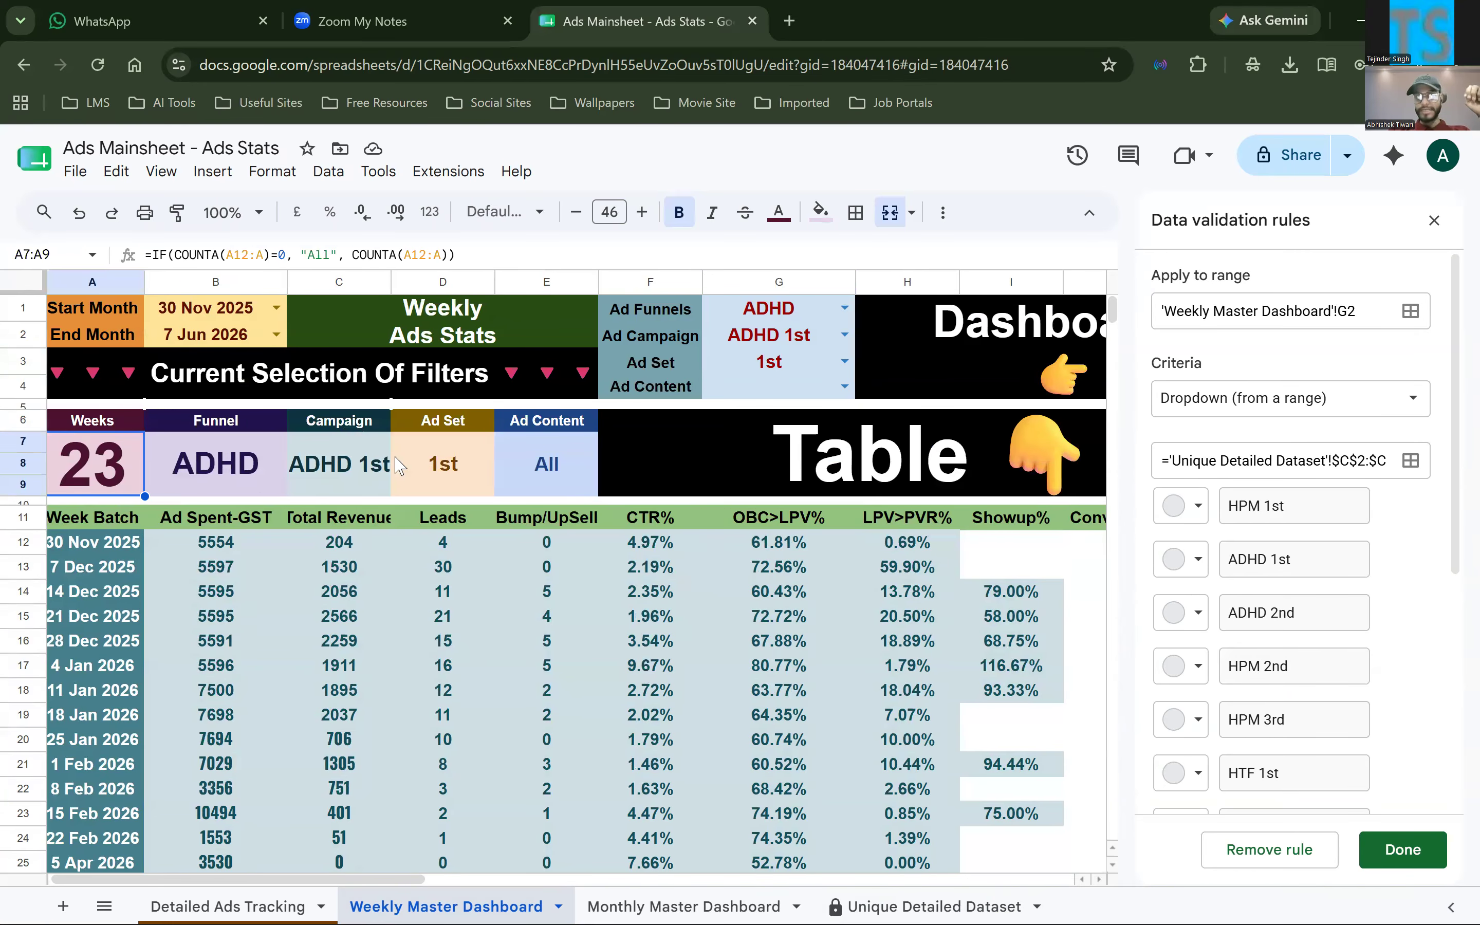
key(Up)
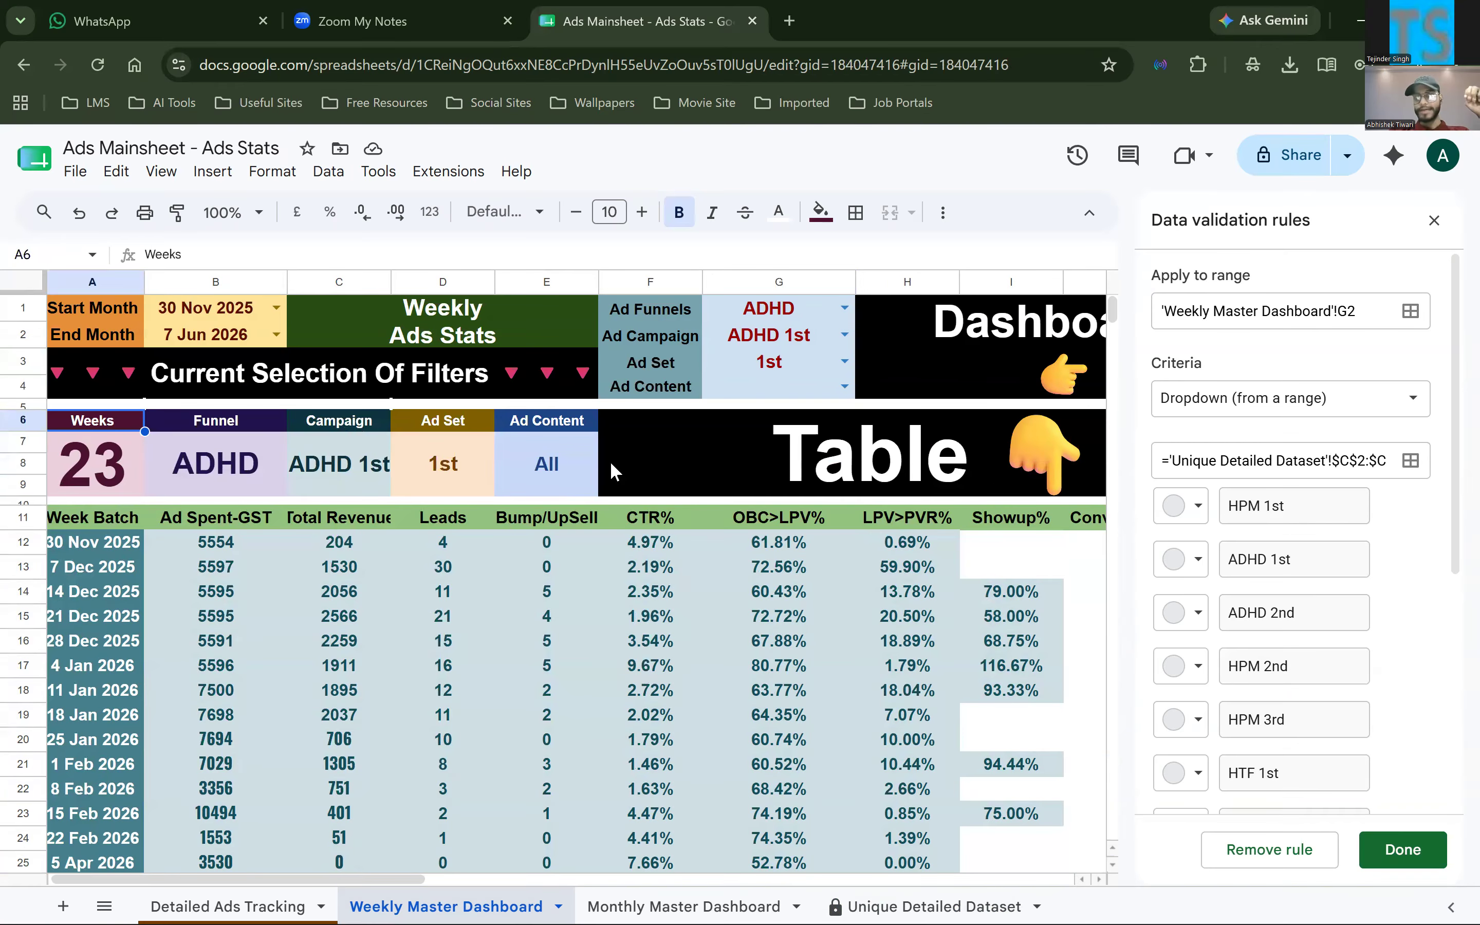
shift+click(596, 474)
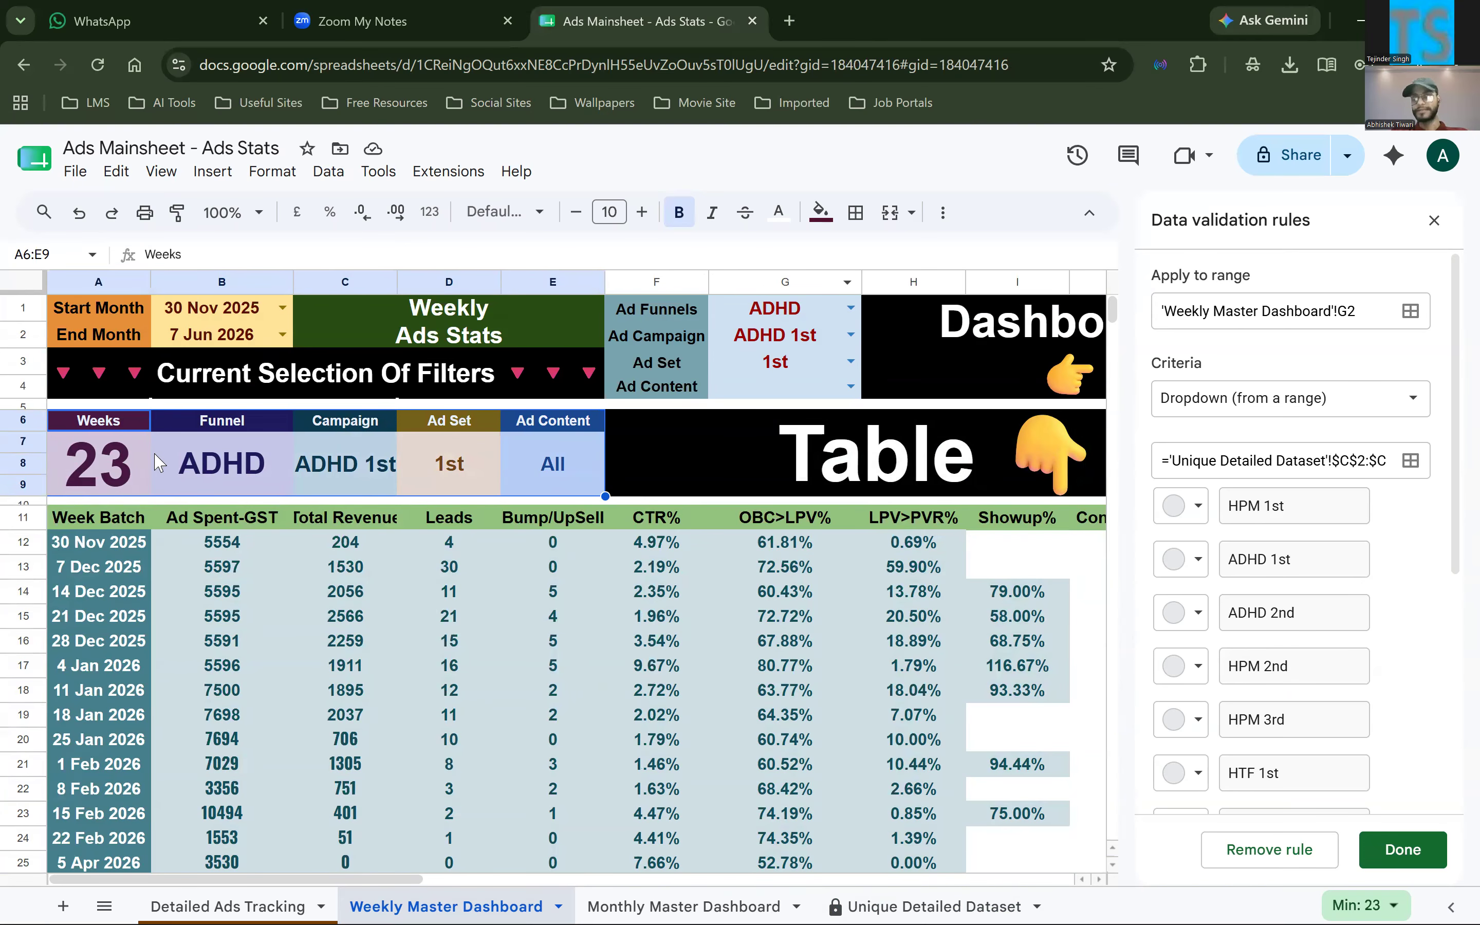
key(Down)
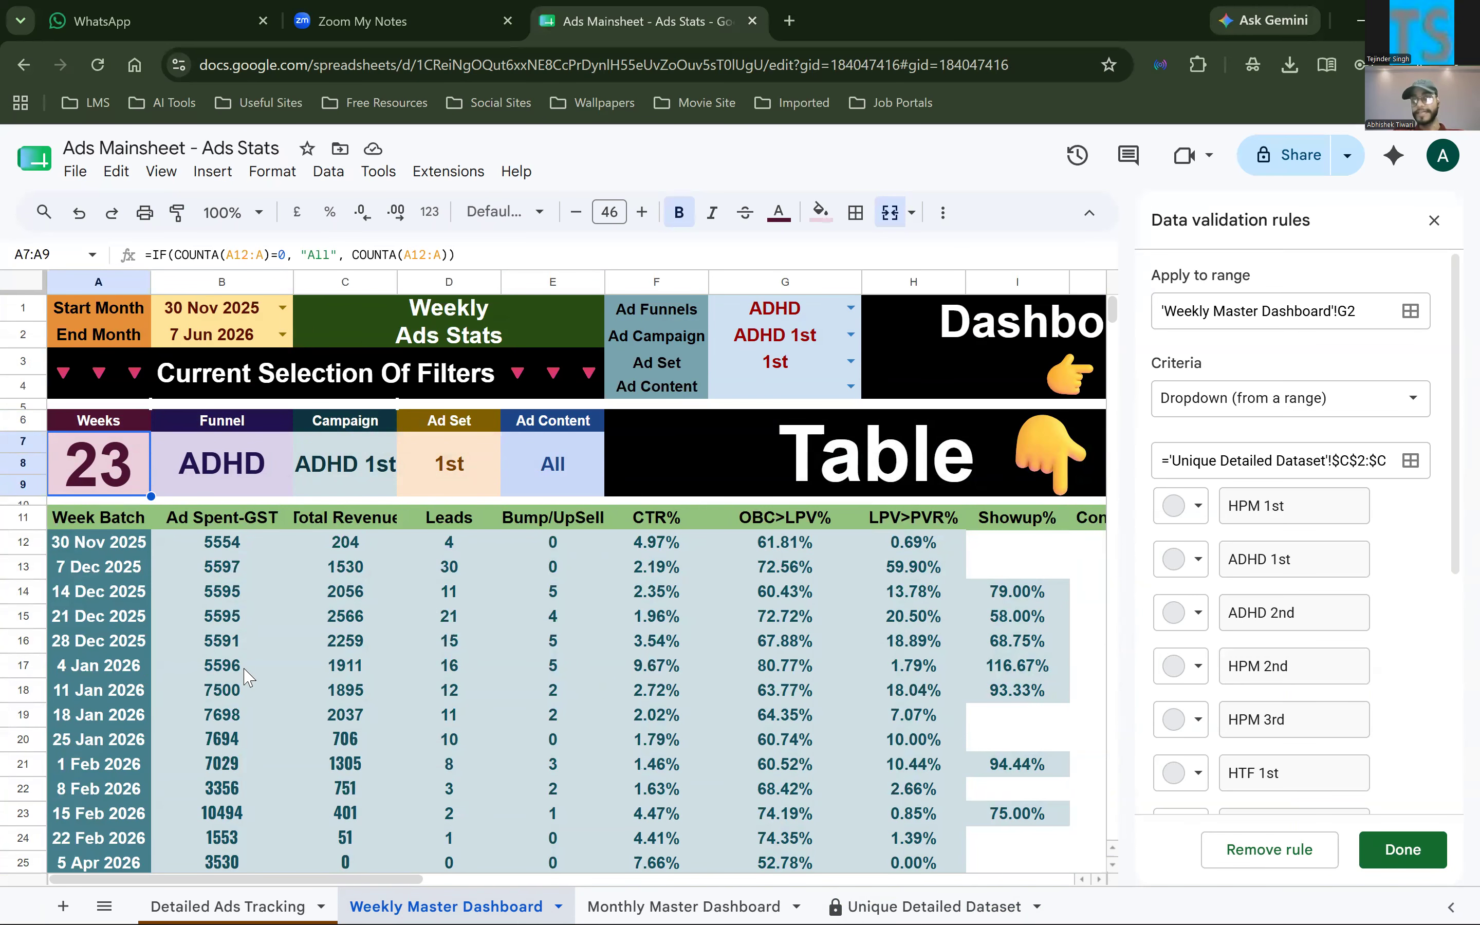
Select the ad spend values B12:B34 and show their Count in the selection summary to check the number of weeks
scroll(248, 676, down, 10)
scroll(245, 673, up, 7)
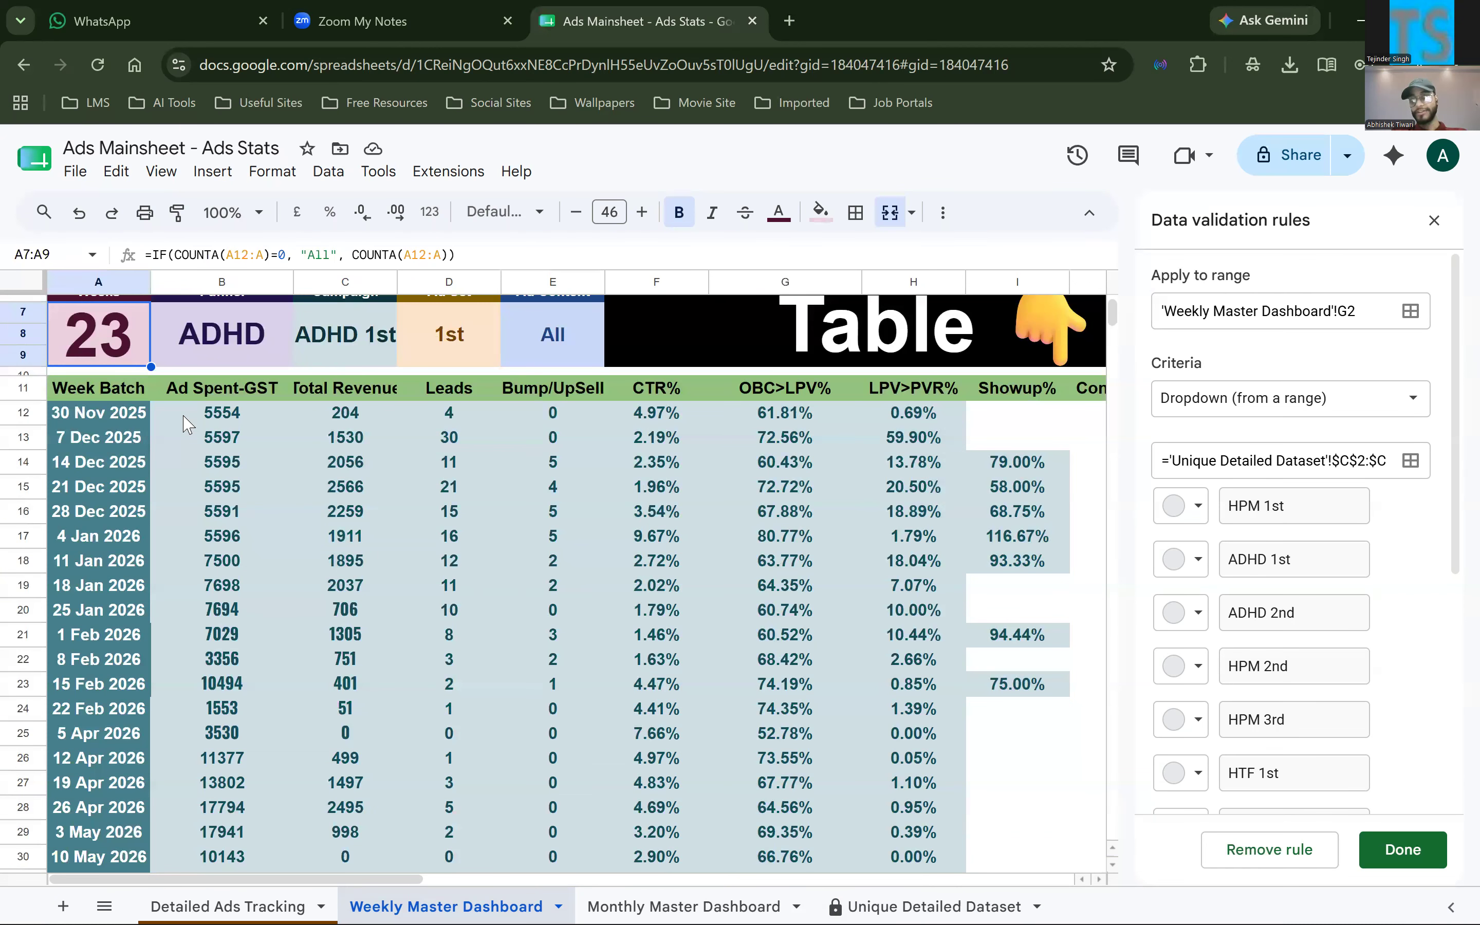
click(186, 422)
key(ctrl+shift+Down)
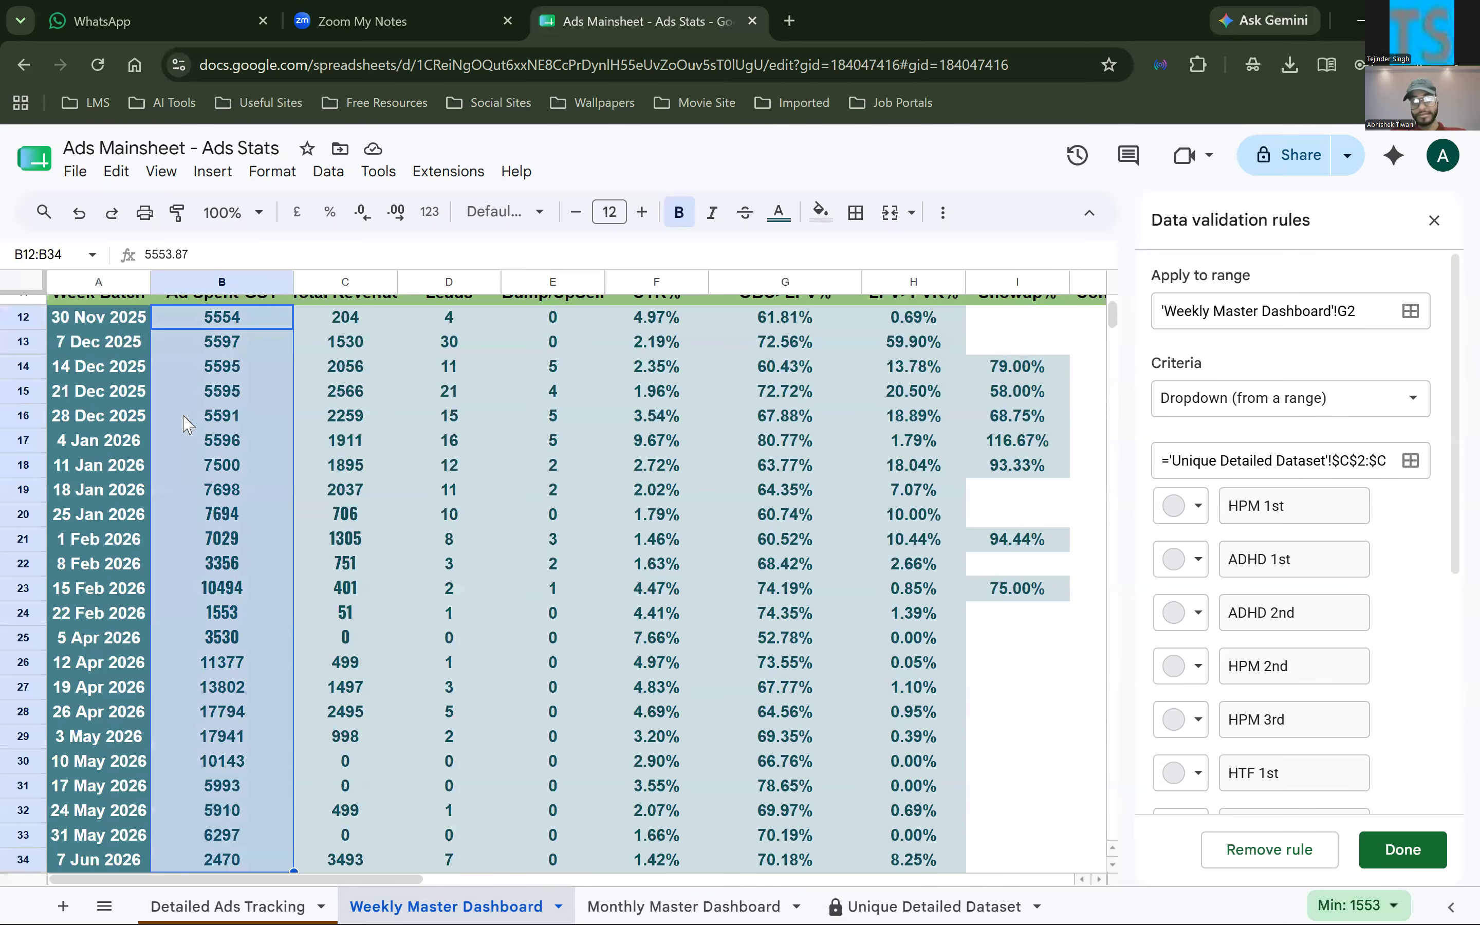
click(1357, 905)
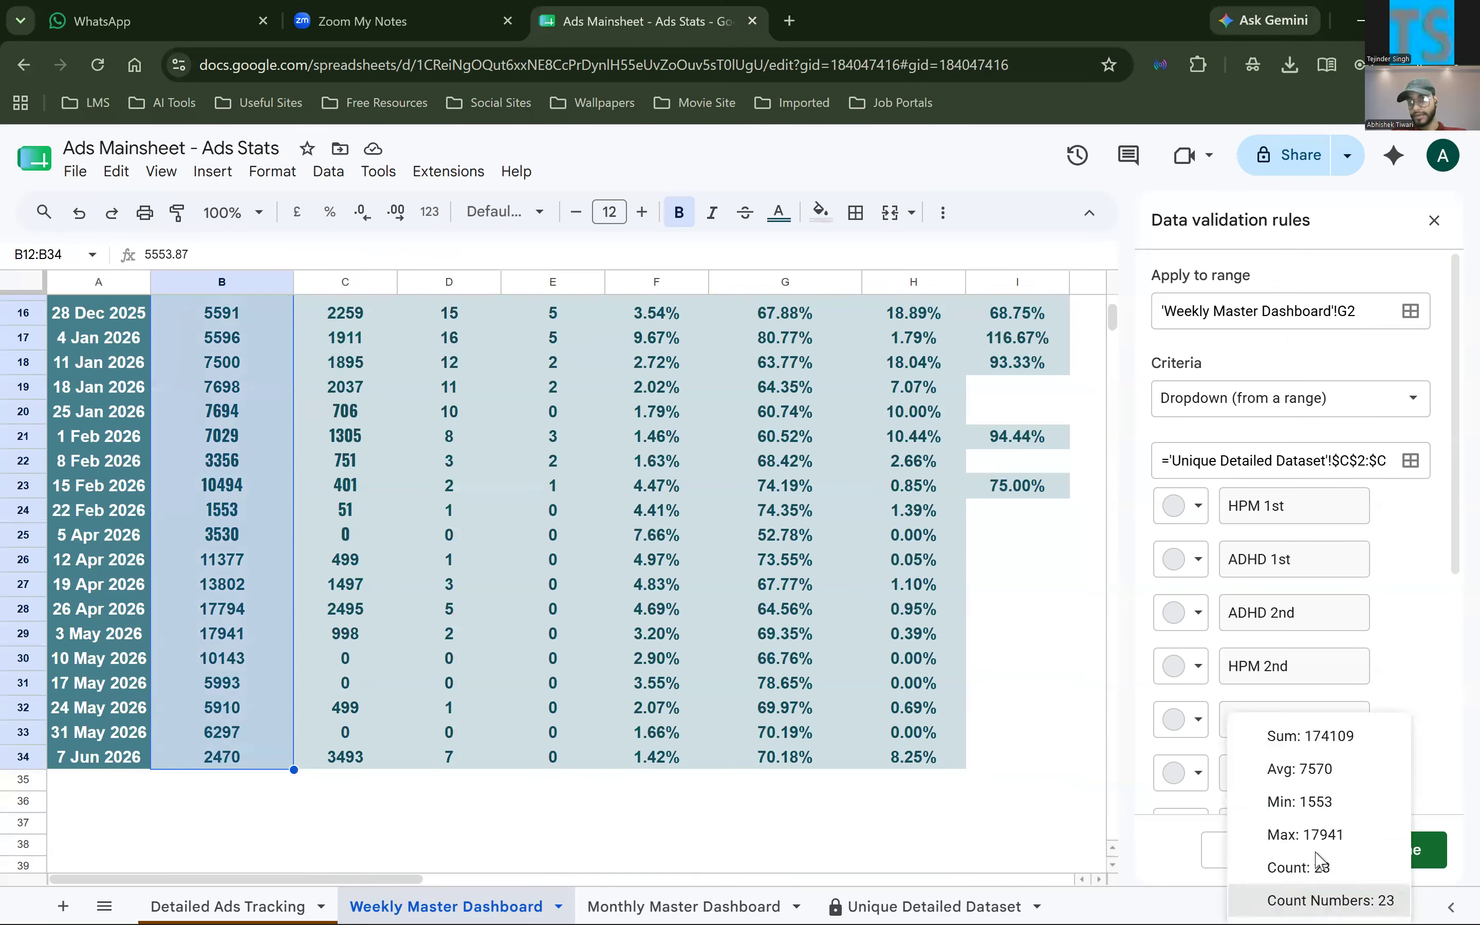
click(1320, 867)
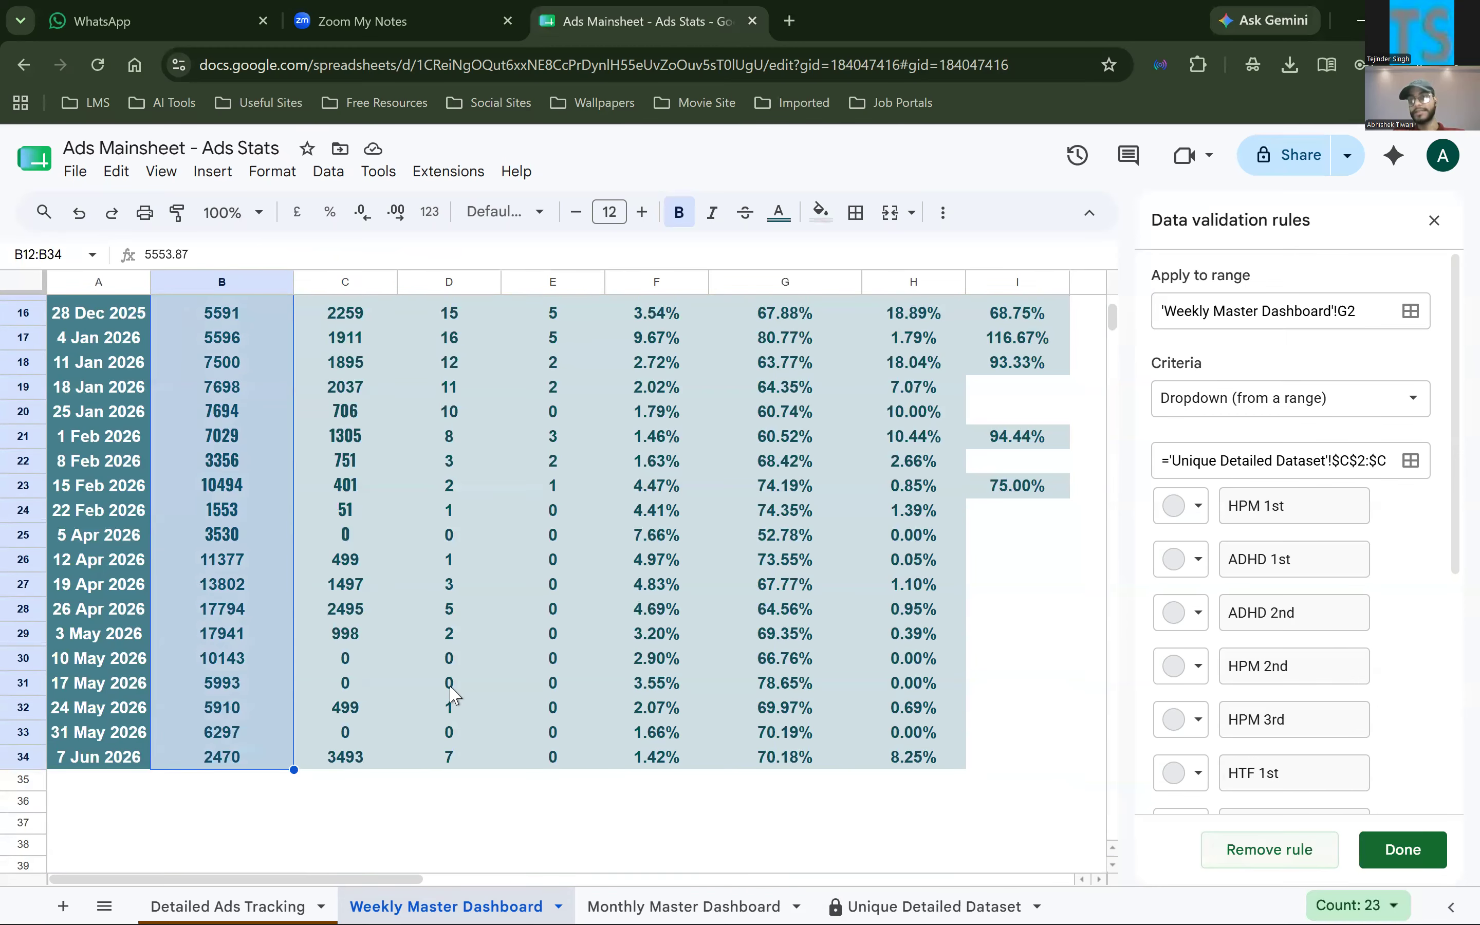
scroll(451, 694, up, 5)
Inspect the formulas in the Funnel, Campaign, Ad Set and Ad Content summary cells B7 to E7
click(199, 453)
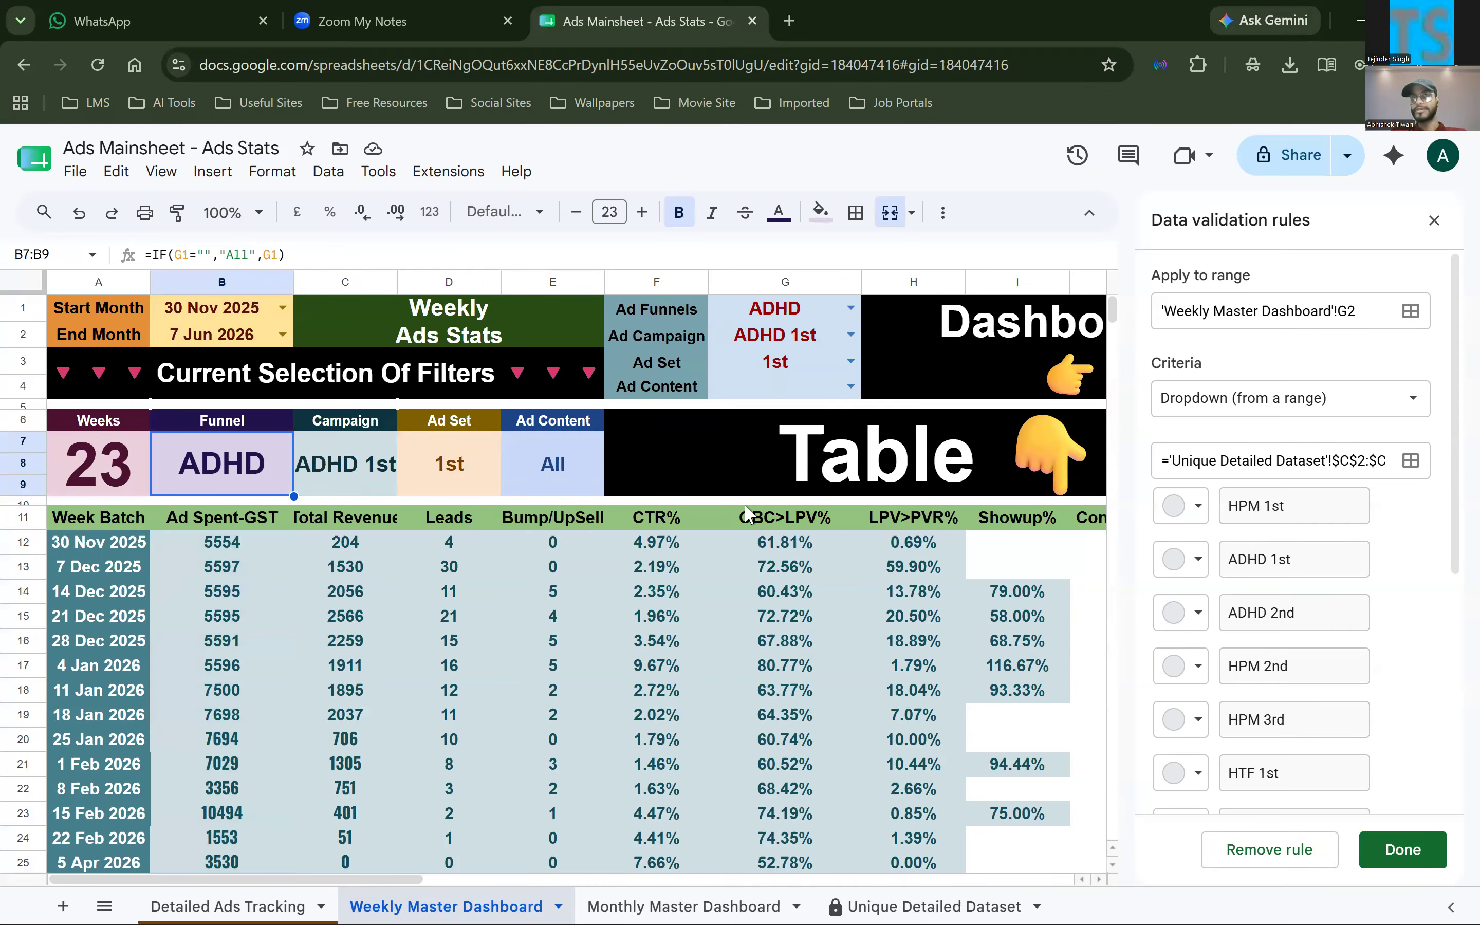
scroll(746, 513, down, 3)
scroll(746, 513, up, 1)
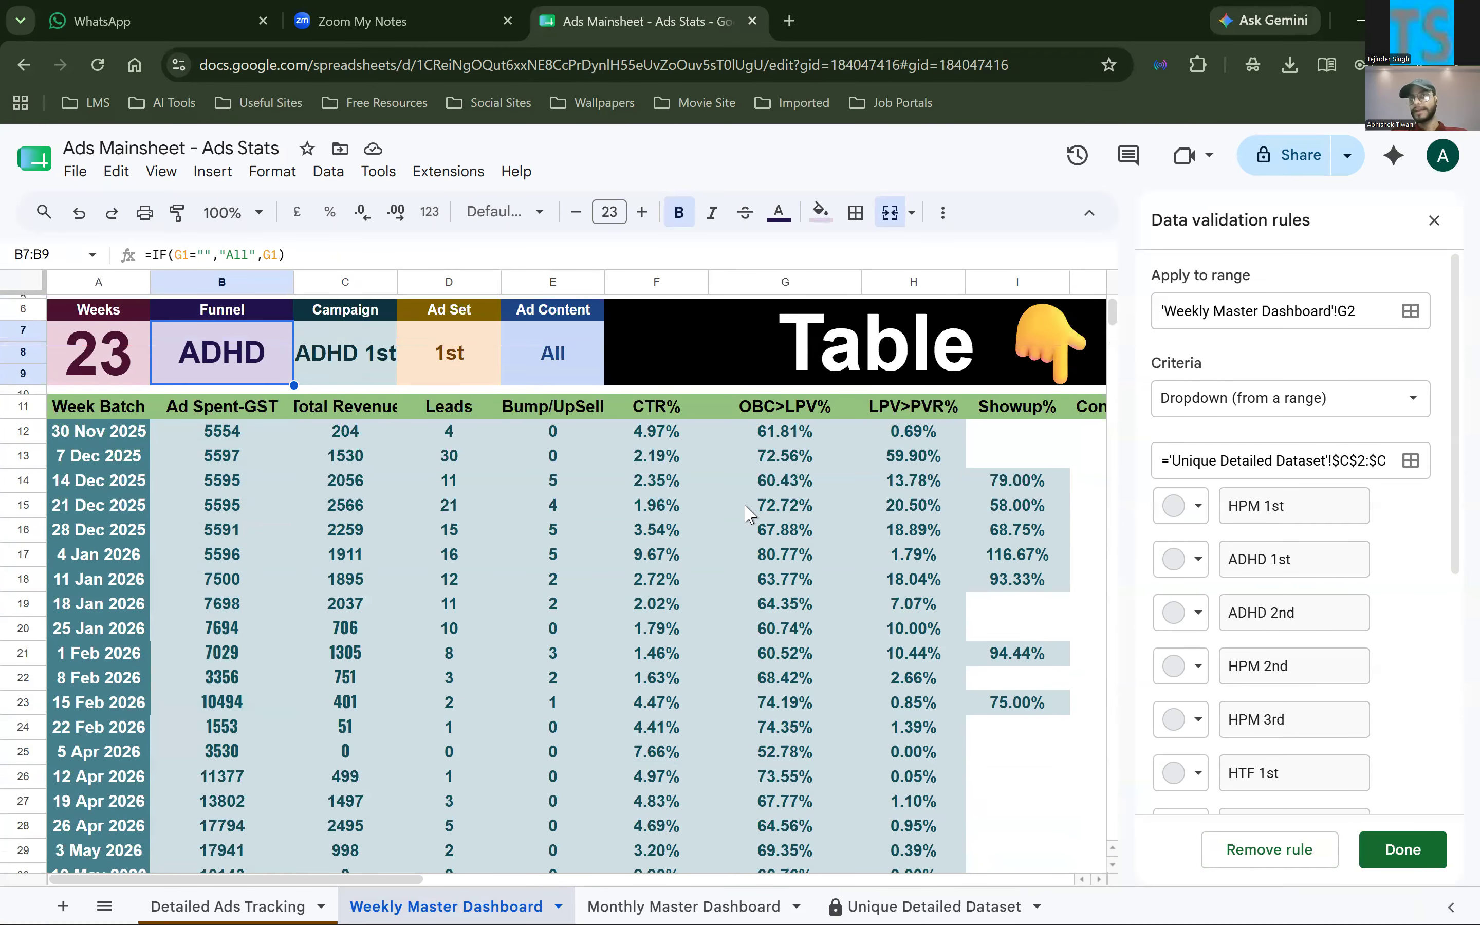
scroll(746, 513, up, 2)
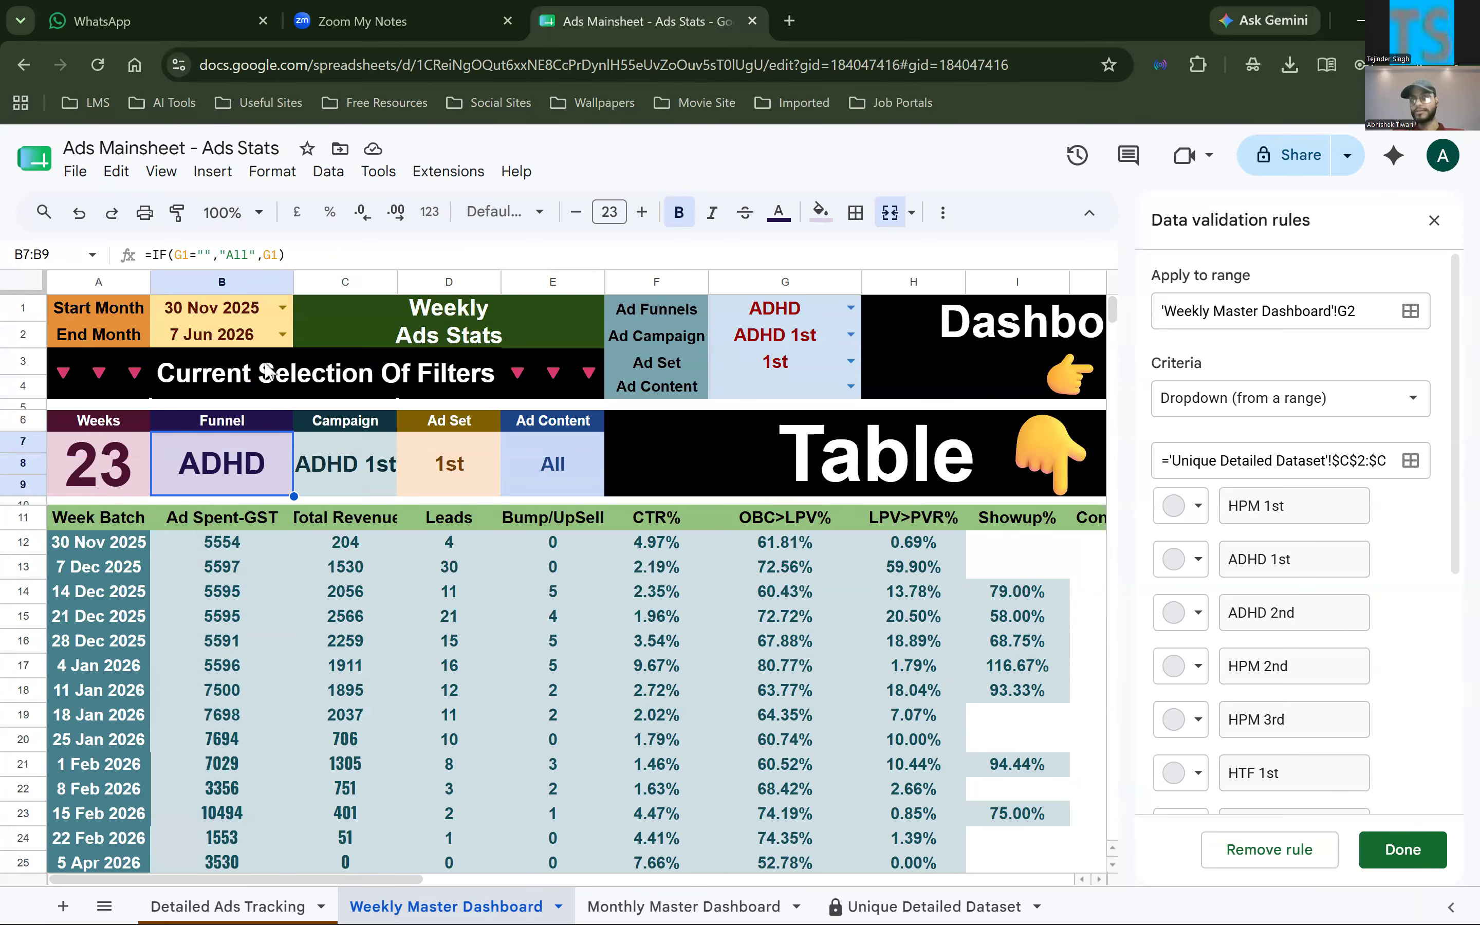
scroll(720, 612, down, 3)
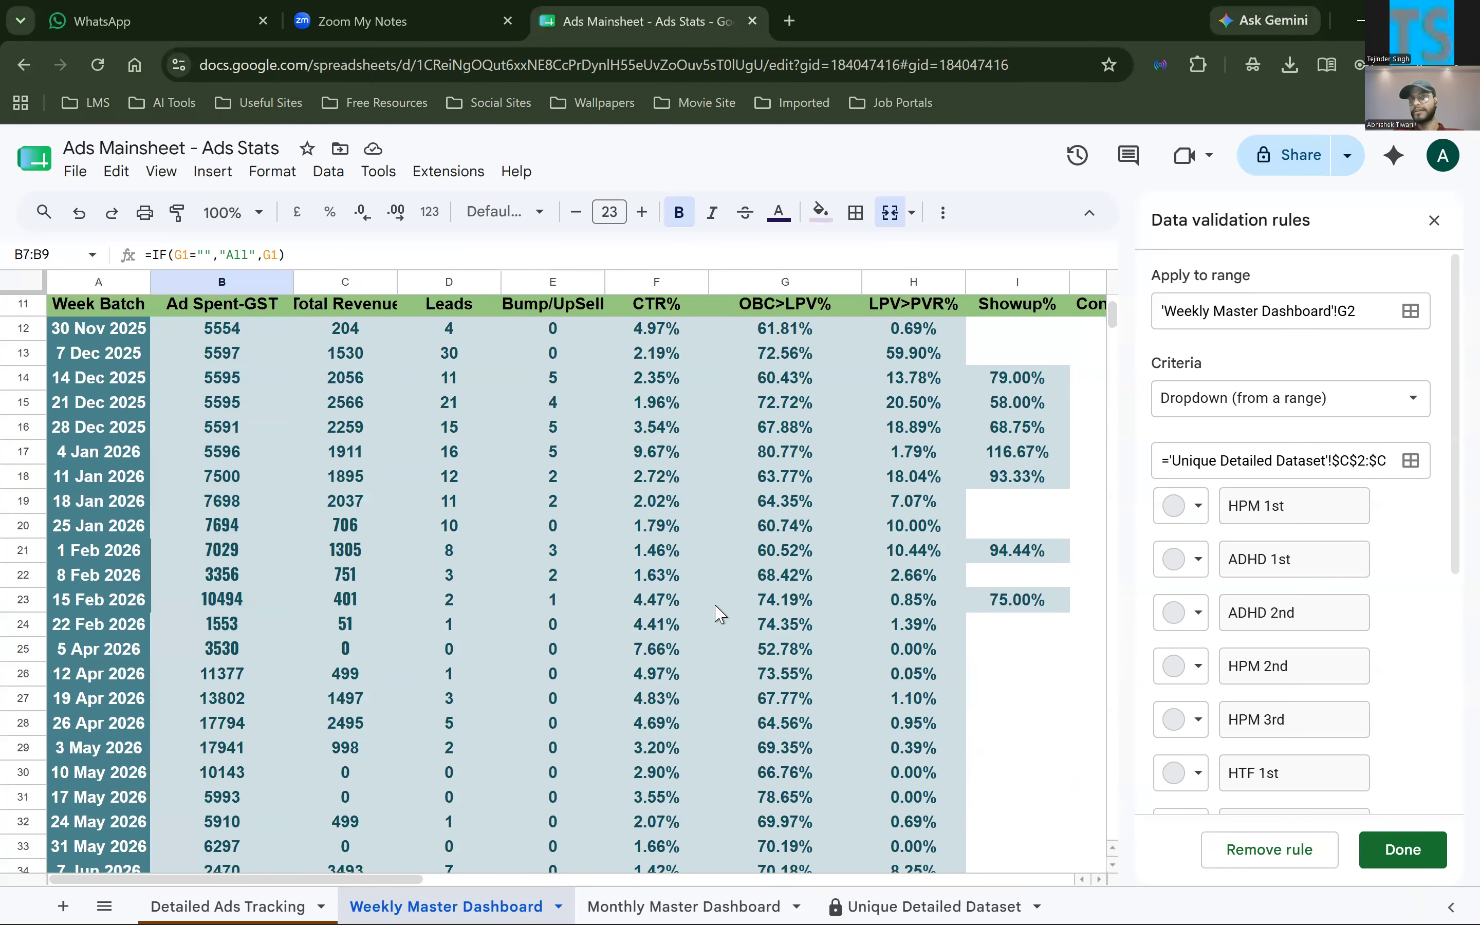
scroll(720, 611, up, 2)
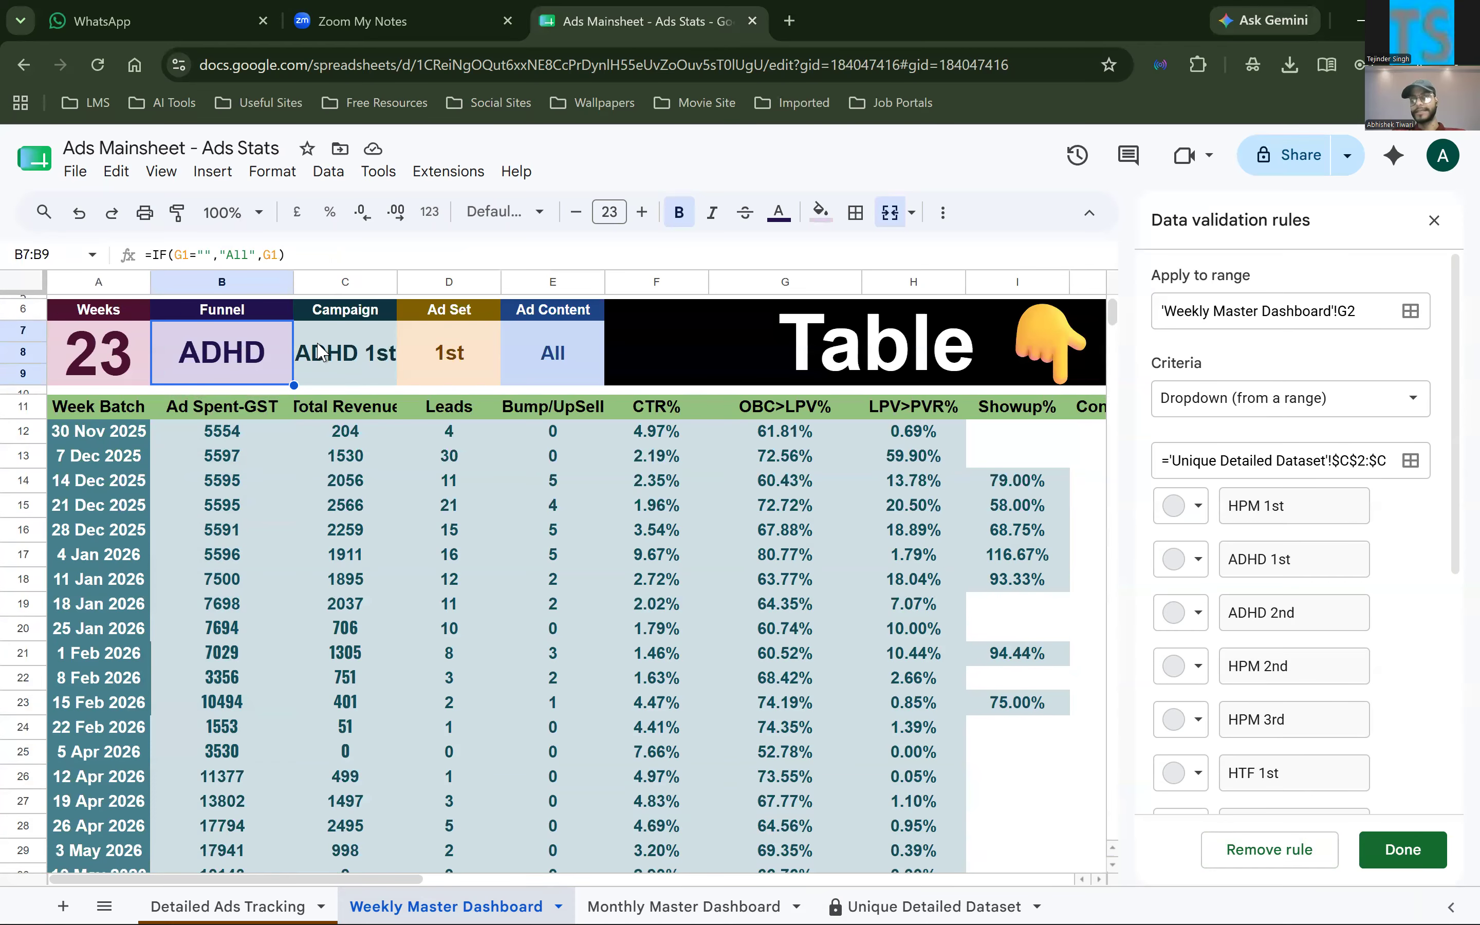
click(331, 379)
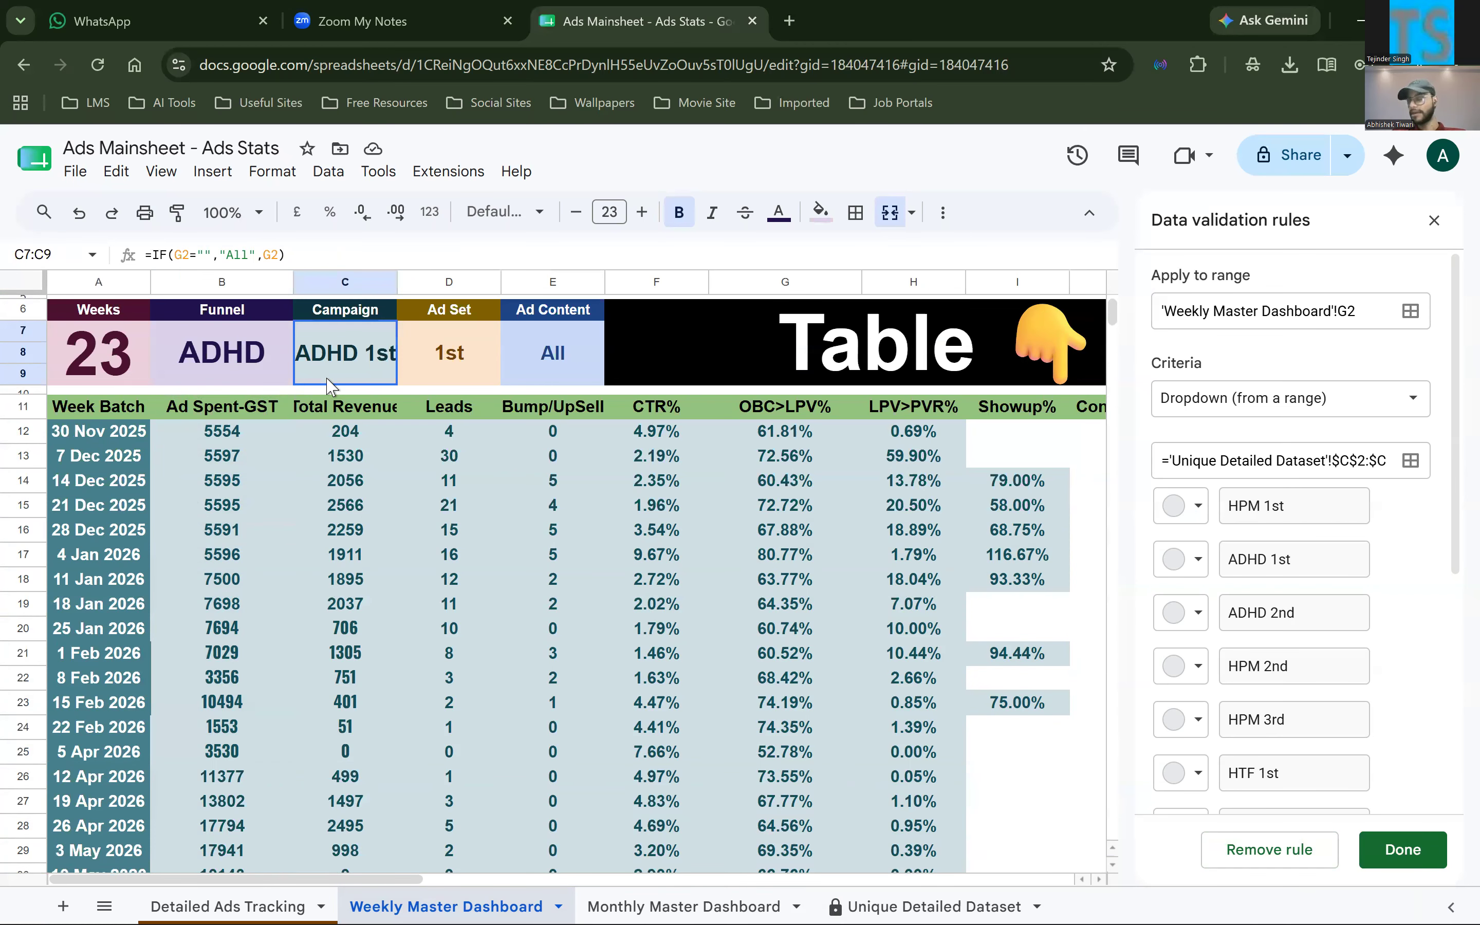
key(Right)
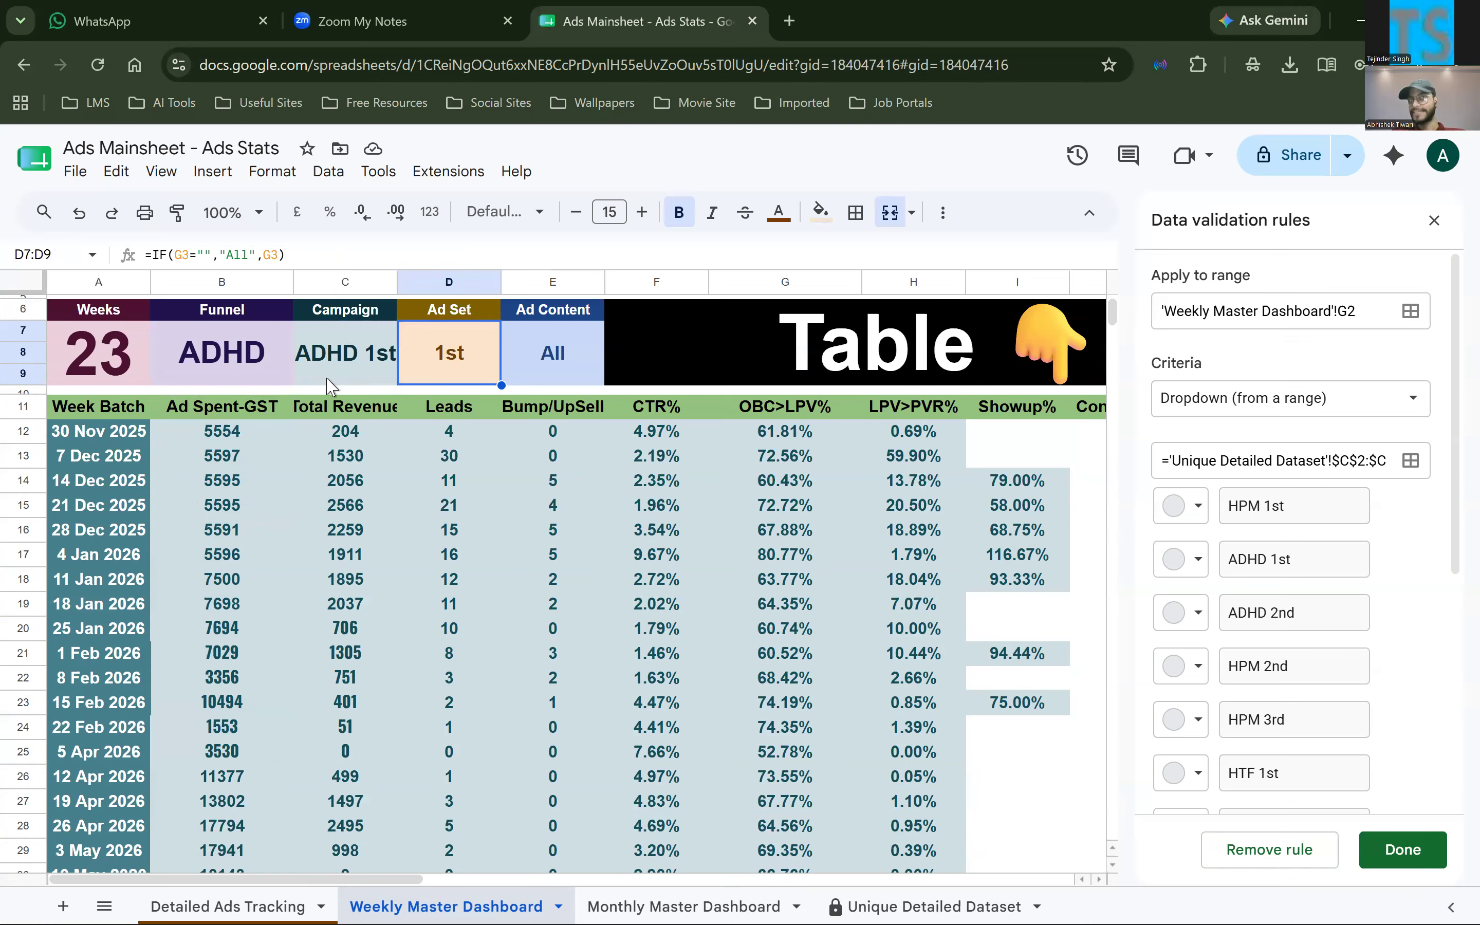
click(541, 353)
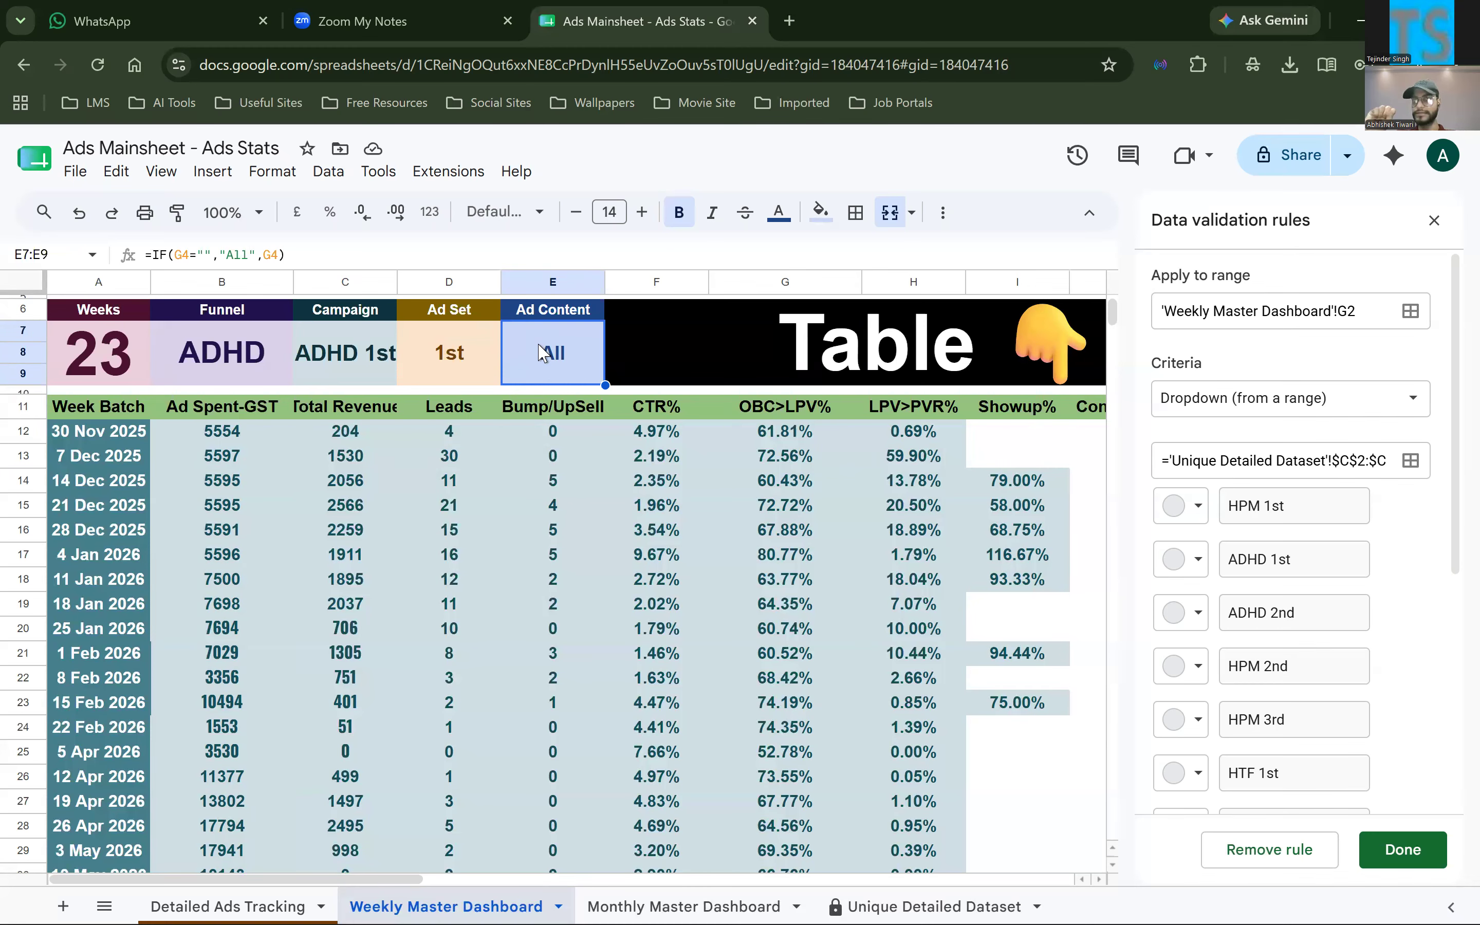
Set the Ad Content filter in G4 to 1st and review the weekly table
scroll(746, 343, up, 2)
click(849, 384)
click(788, 422)
scroll(766, 330, down, 5)
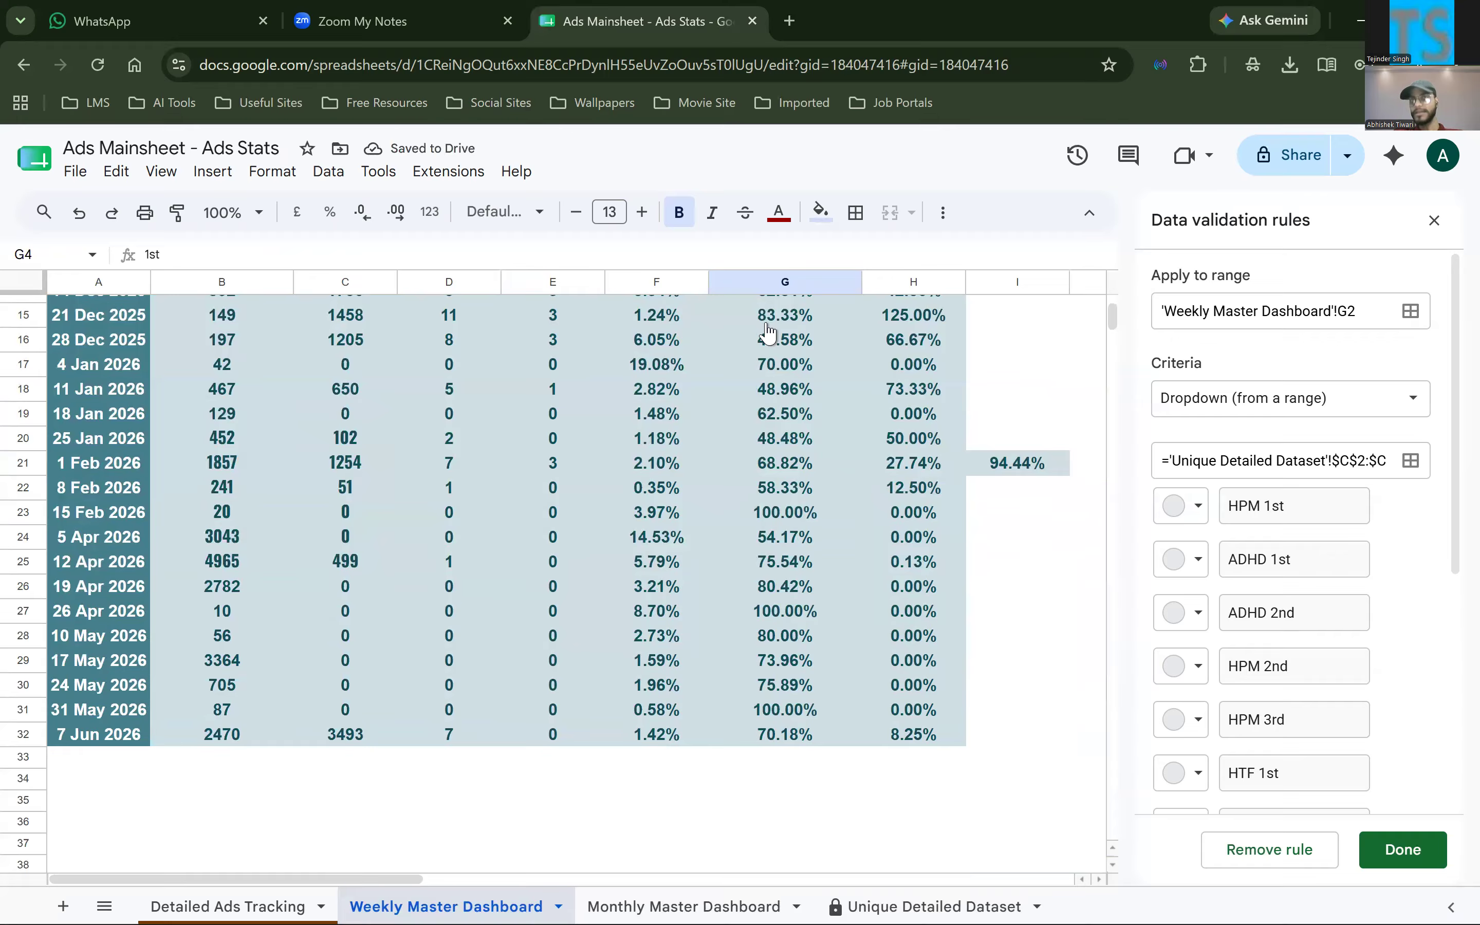
scroll(779, 314, up, 5)
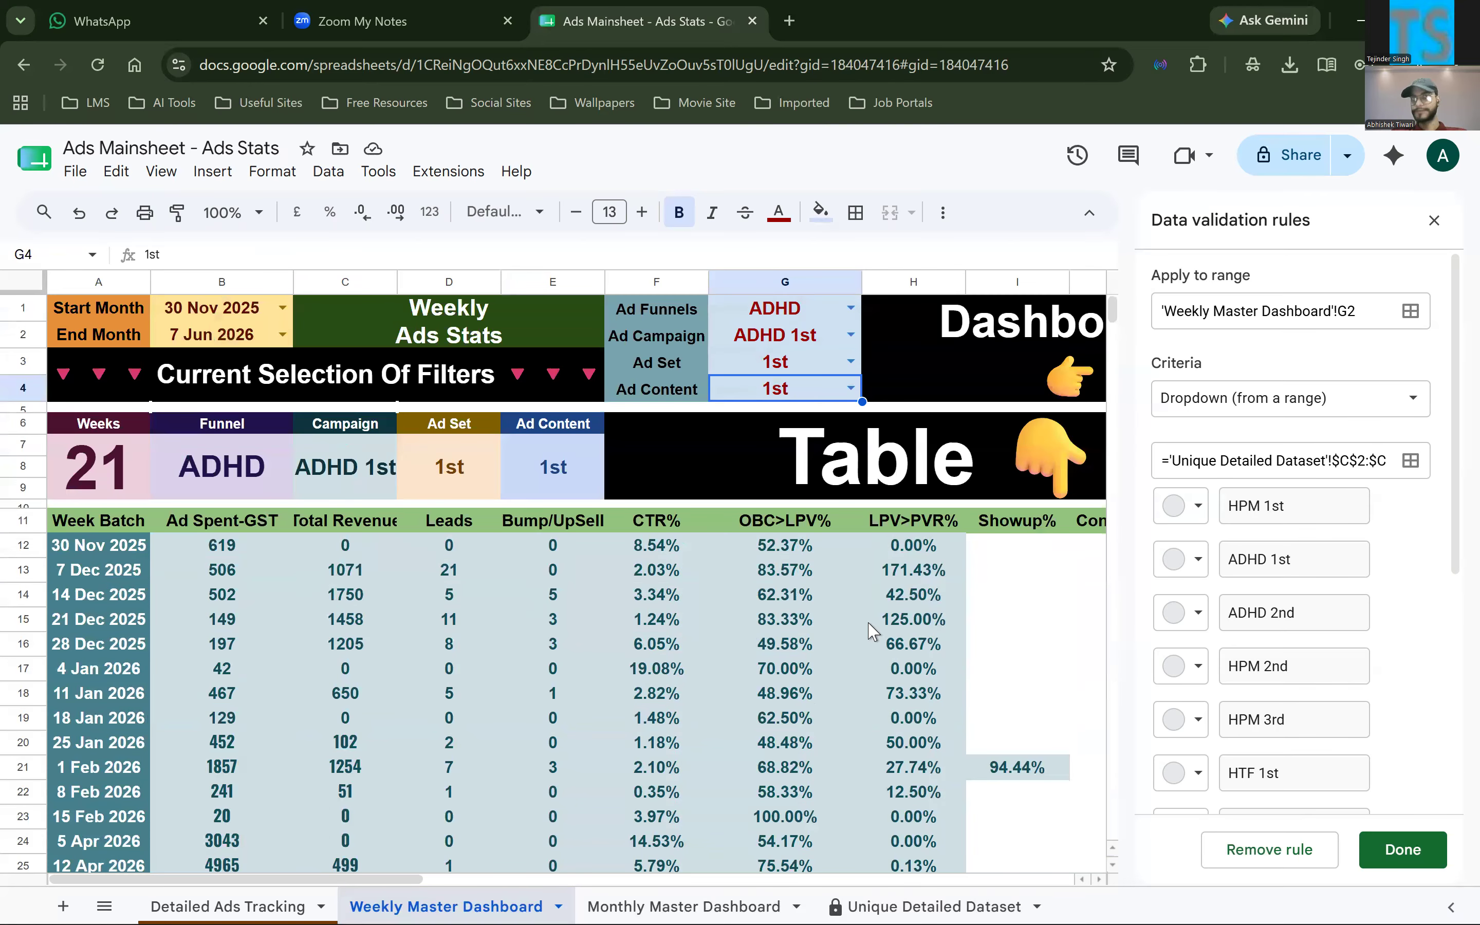
Close the data validation rules and examine the Total Leads chart's setup, including its data range, X-axis and series
click(1434, 221)
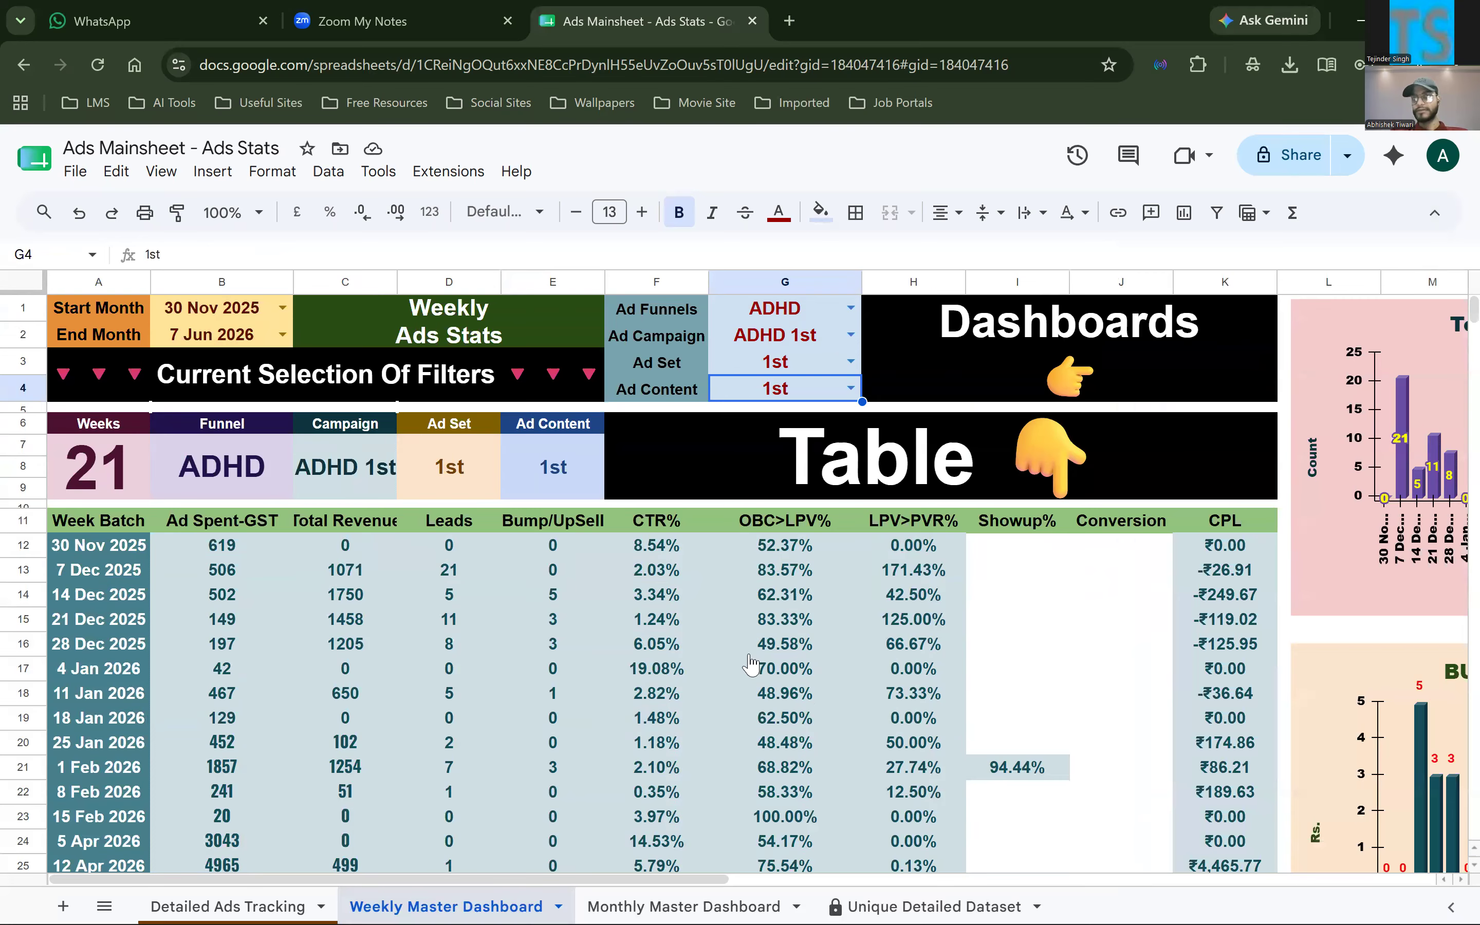
scroll(1017, 389, right, 5)
click(898, 358)
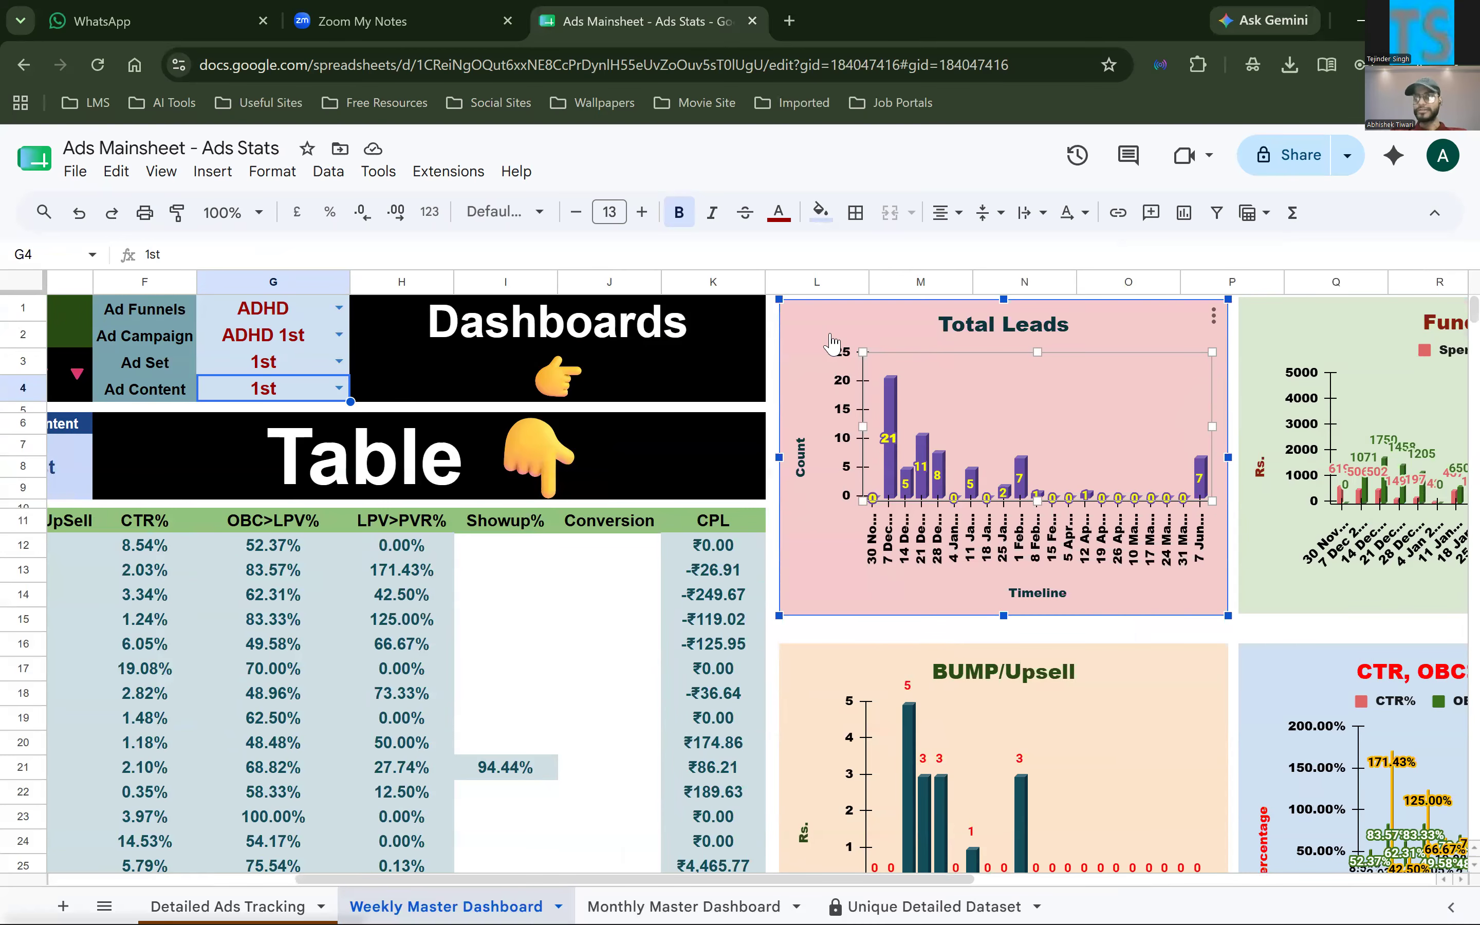
double_click(813, 376)
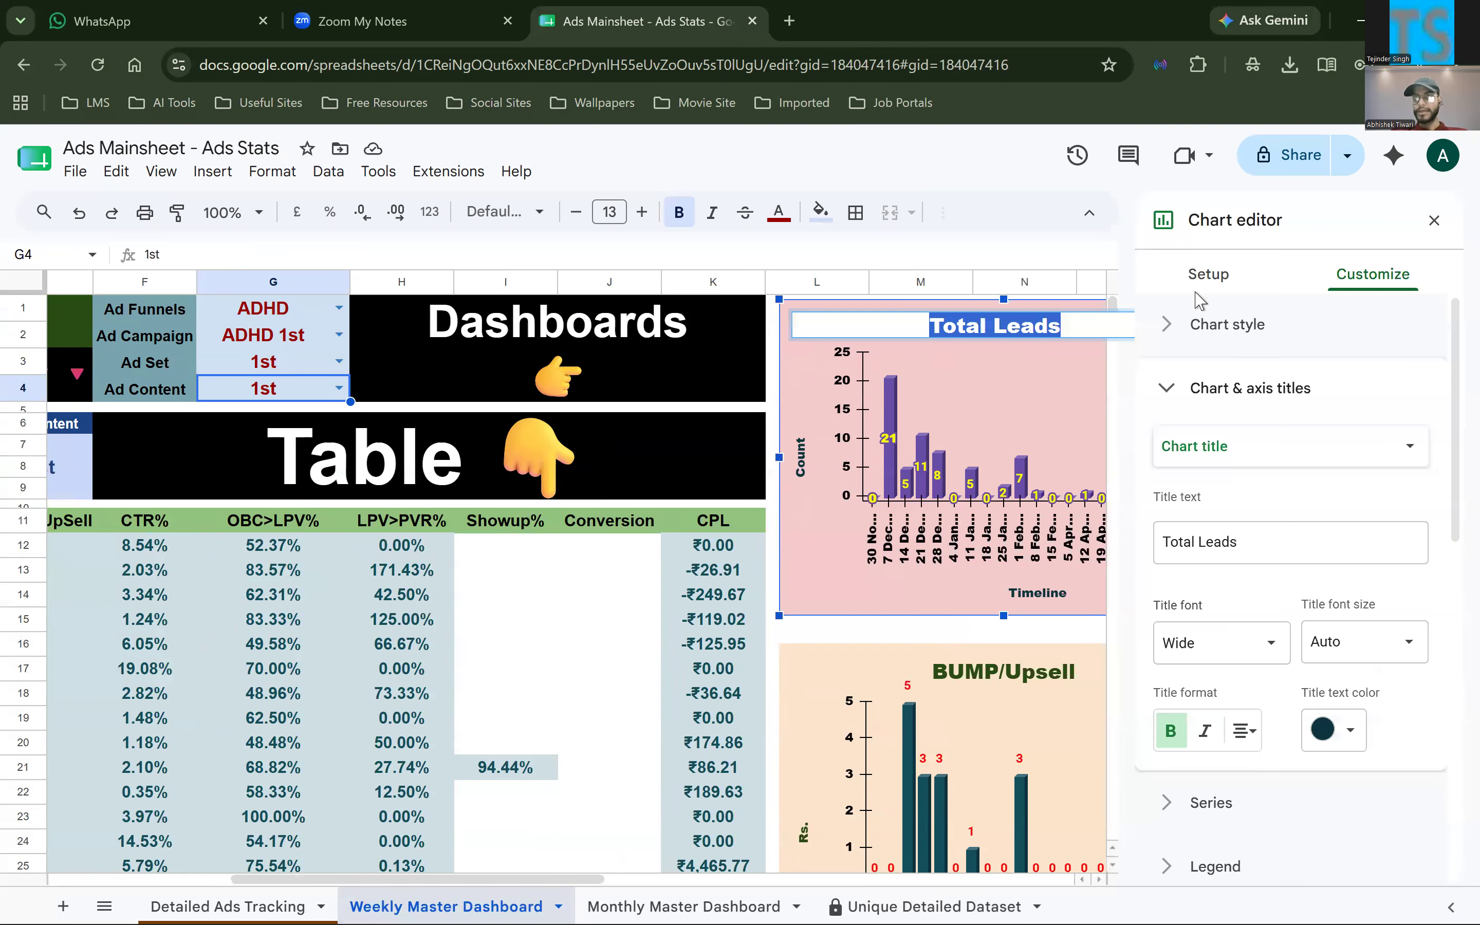
click(1205, 275)
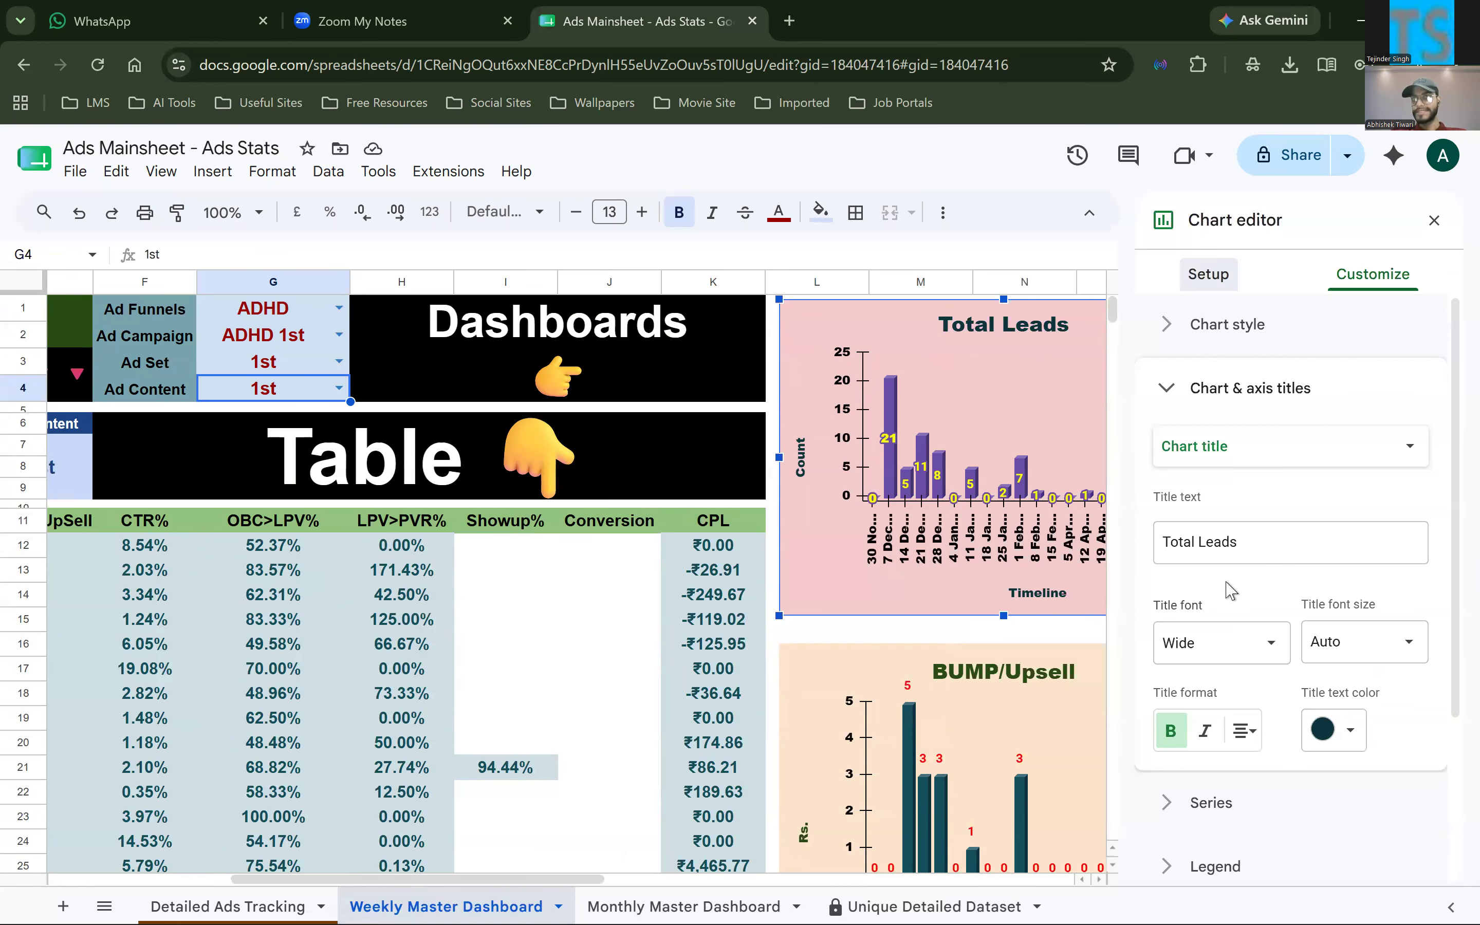
scroll(1199, 513, down, 1)
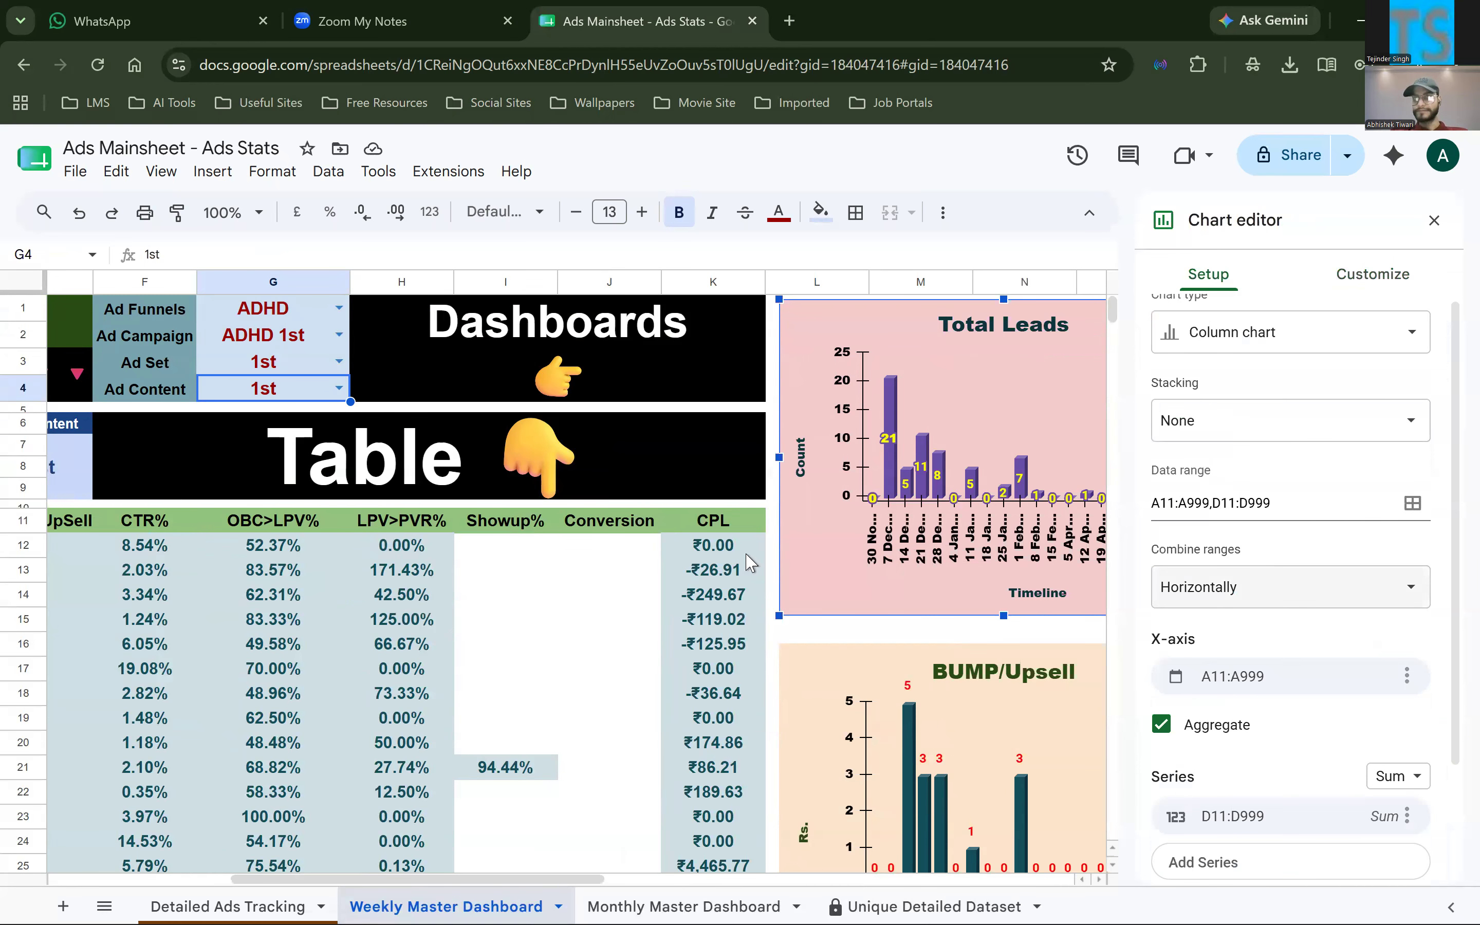
Select columns A and D to point out the week batches and leads that feed the Total Leads chart
scroll(750, 562, left, 5)
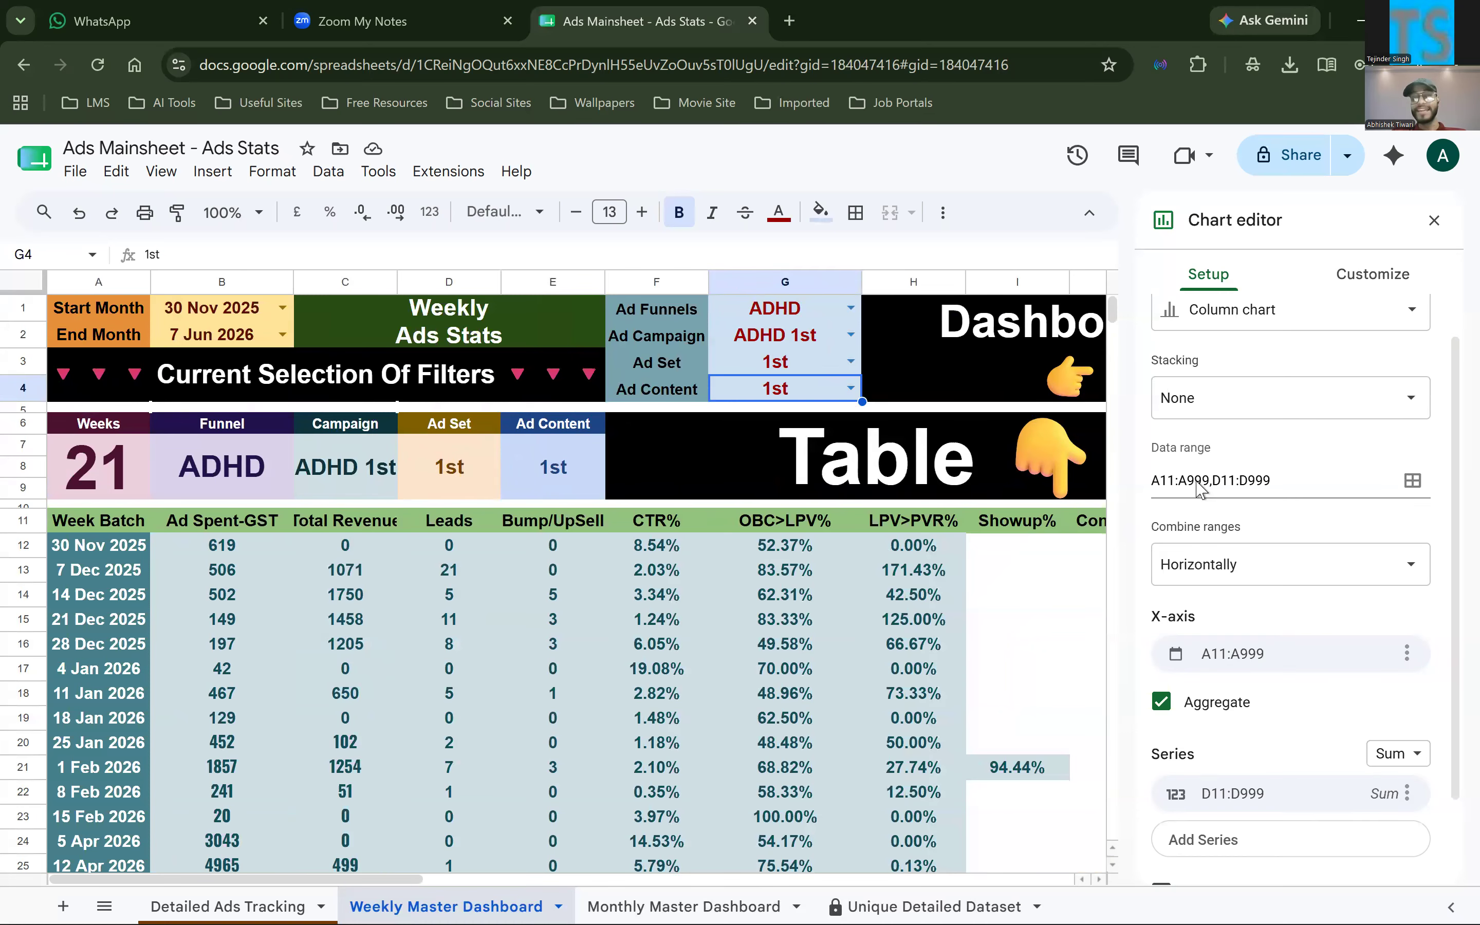
click(97, 285)
scroll(849, 453, right, 4)
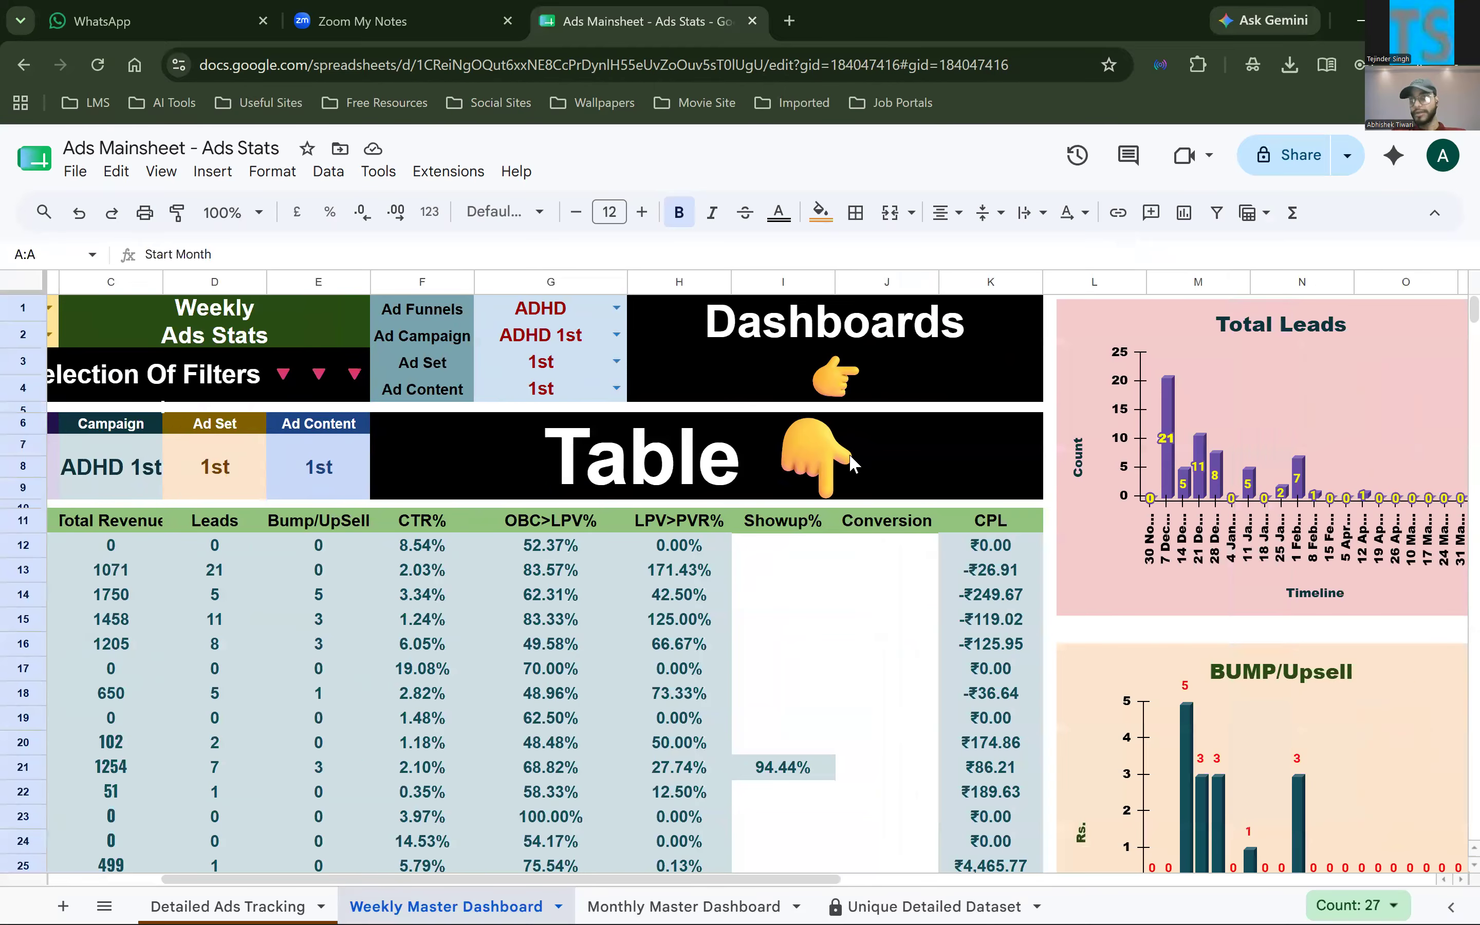
scroll(849, 453, right, 2)
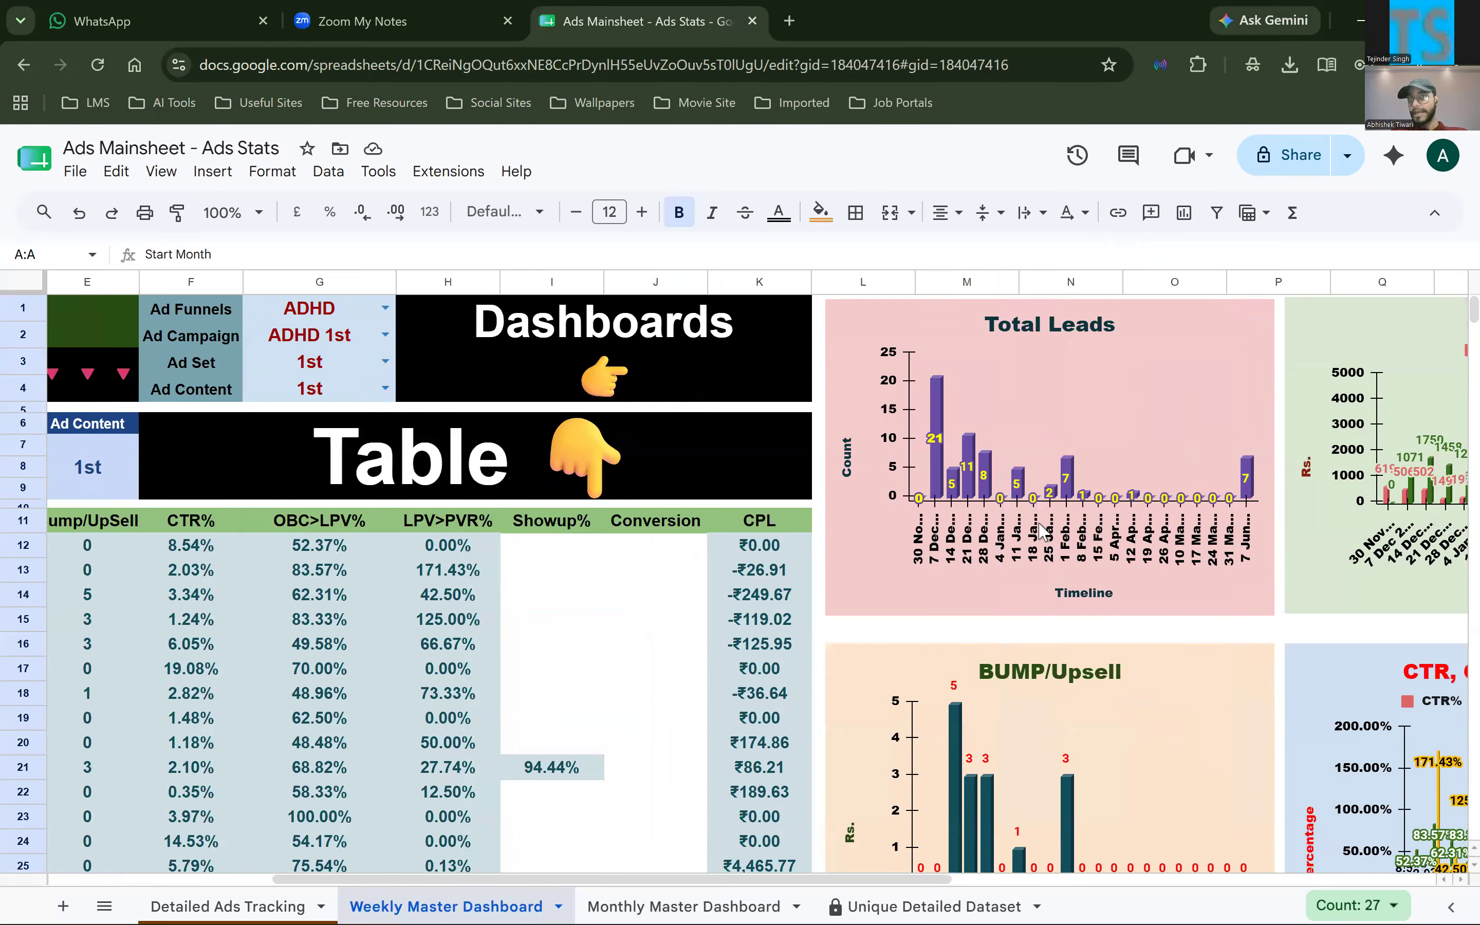
click(1130, 350)
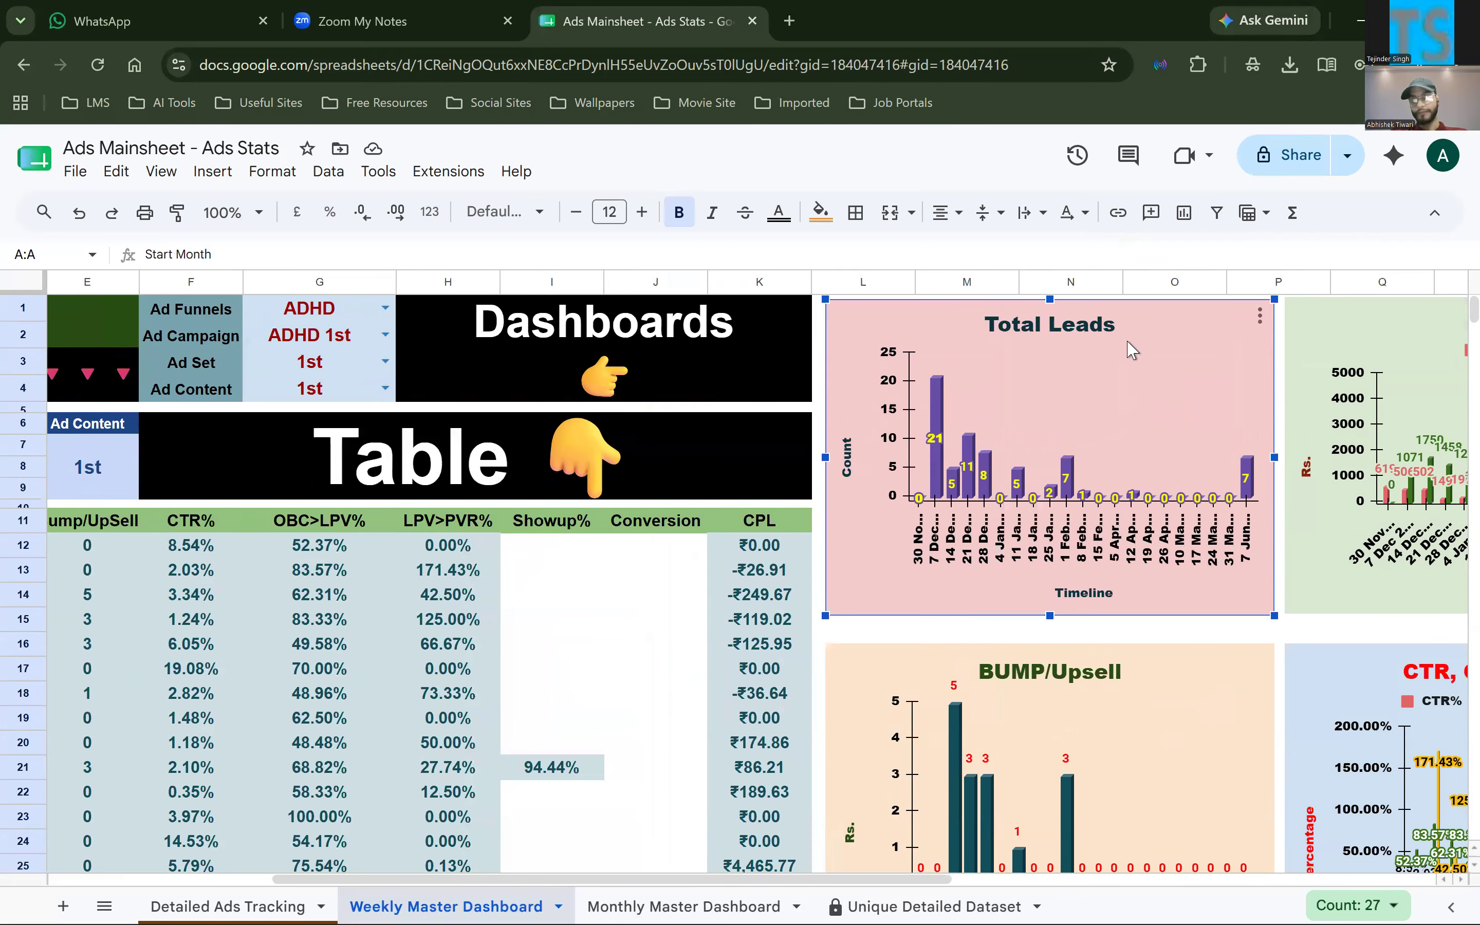
scroll(88, 329, left, 5)
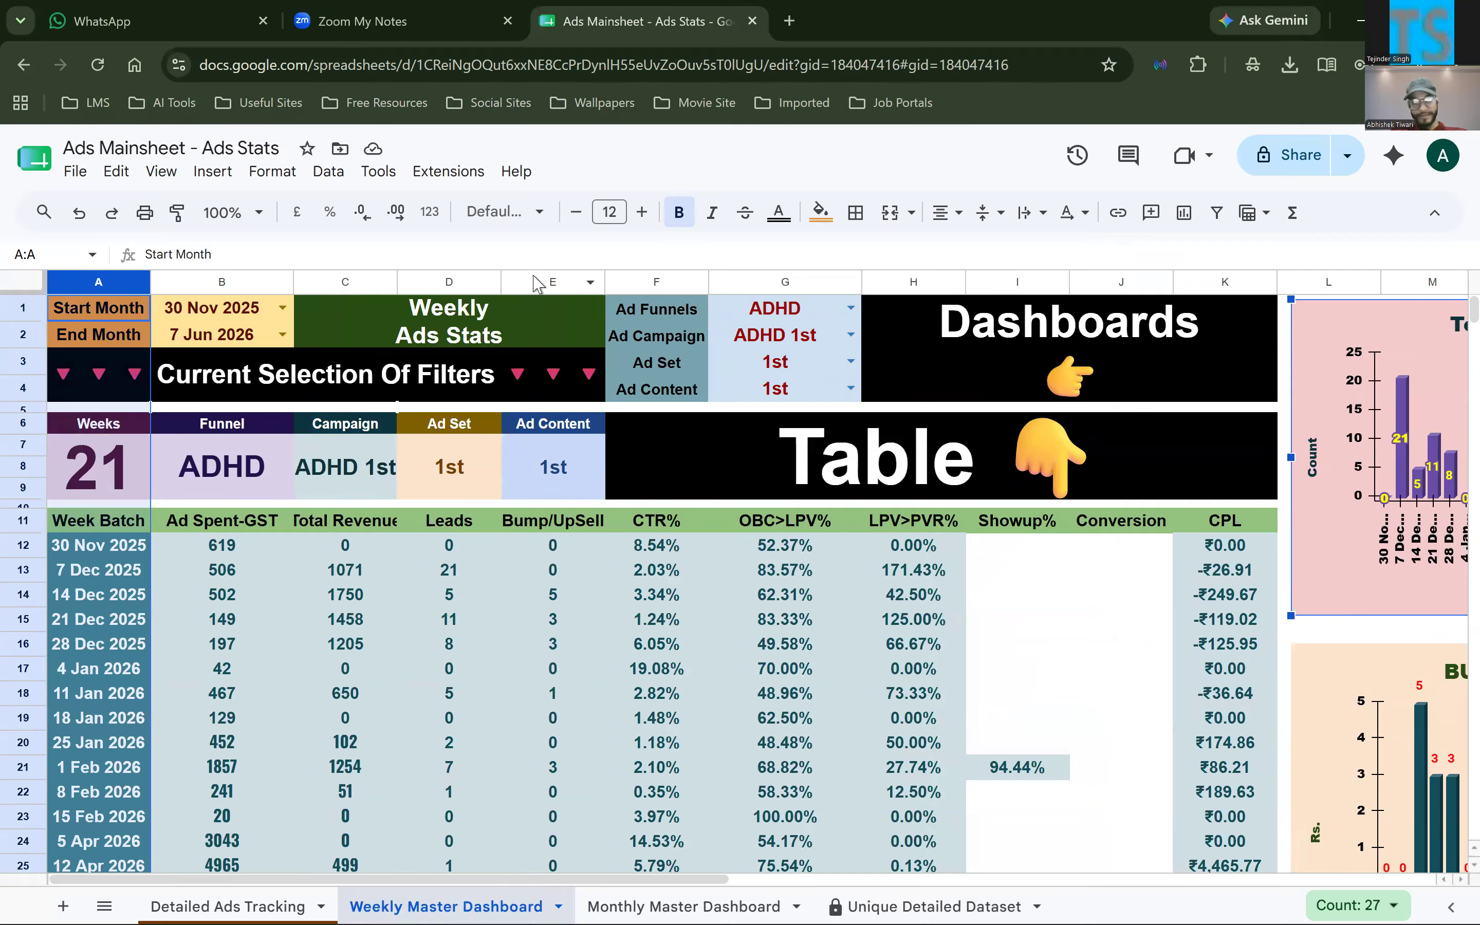
ctrl+click(468, 283)
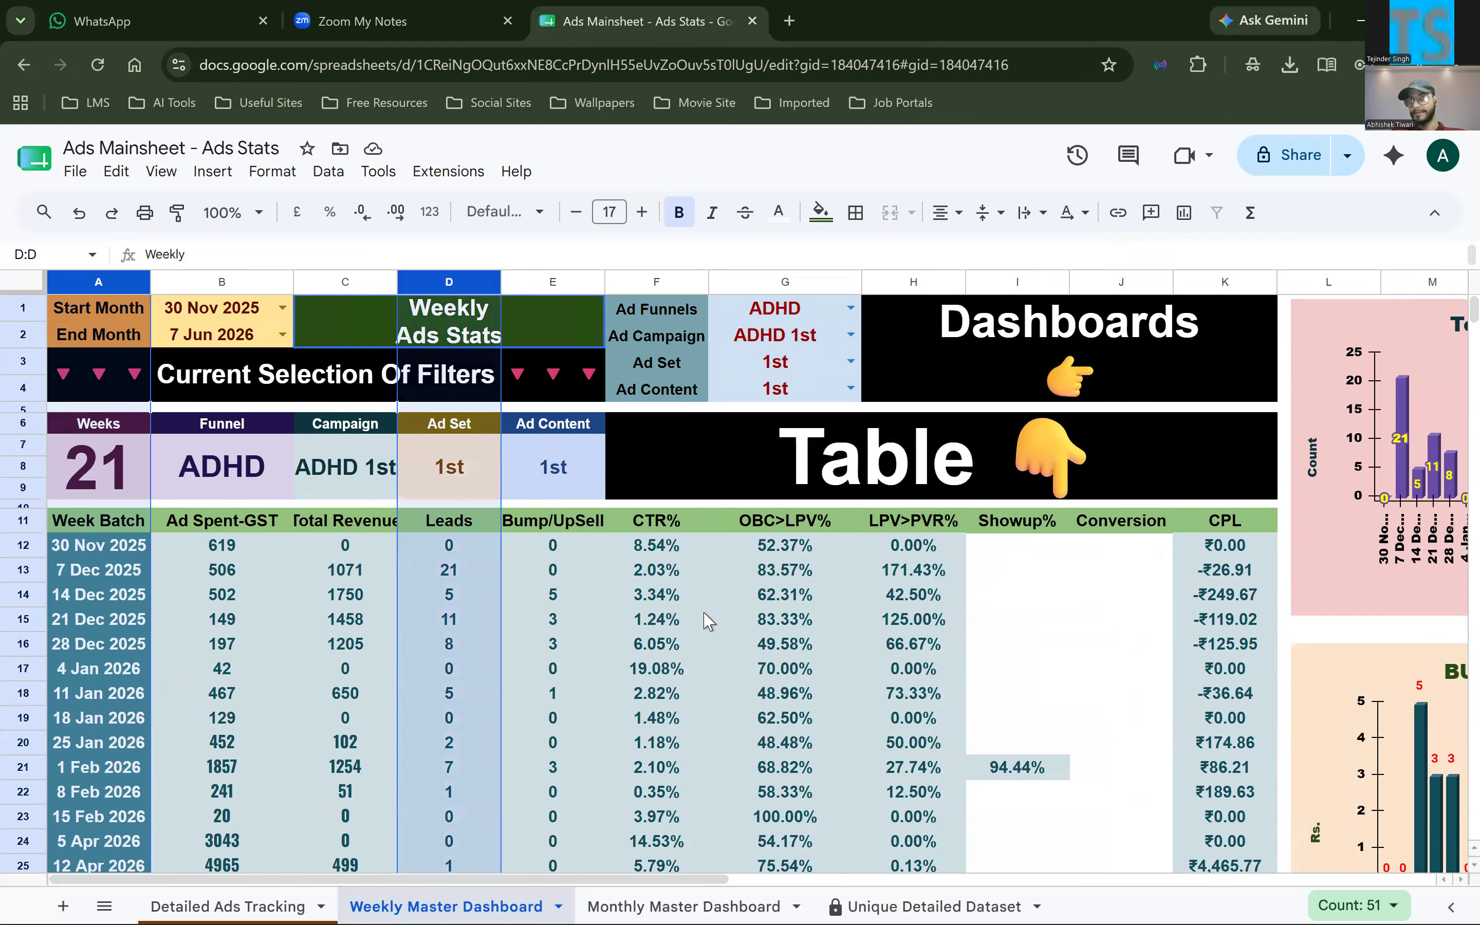
Recheck the Total Leads chart's data range A11:A999,D11:D999 against the weekly table, and close the chart editor
scroll(893, 347, right, 5)
double_click(894, 356)
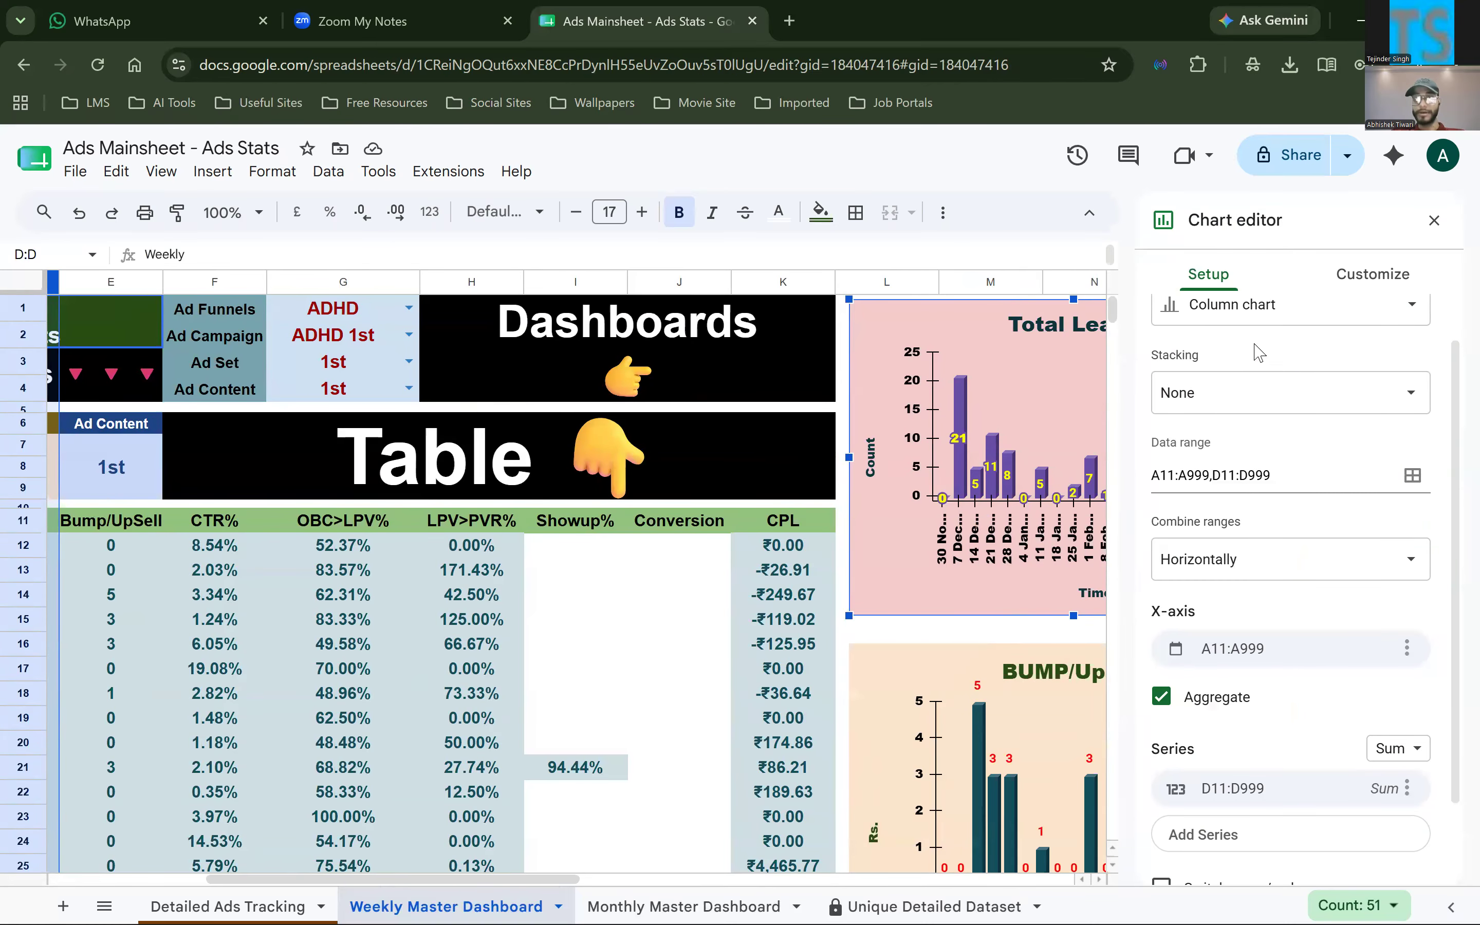
click(1254, 345)
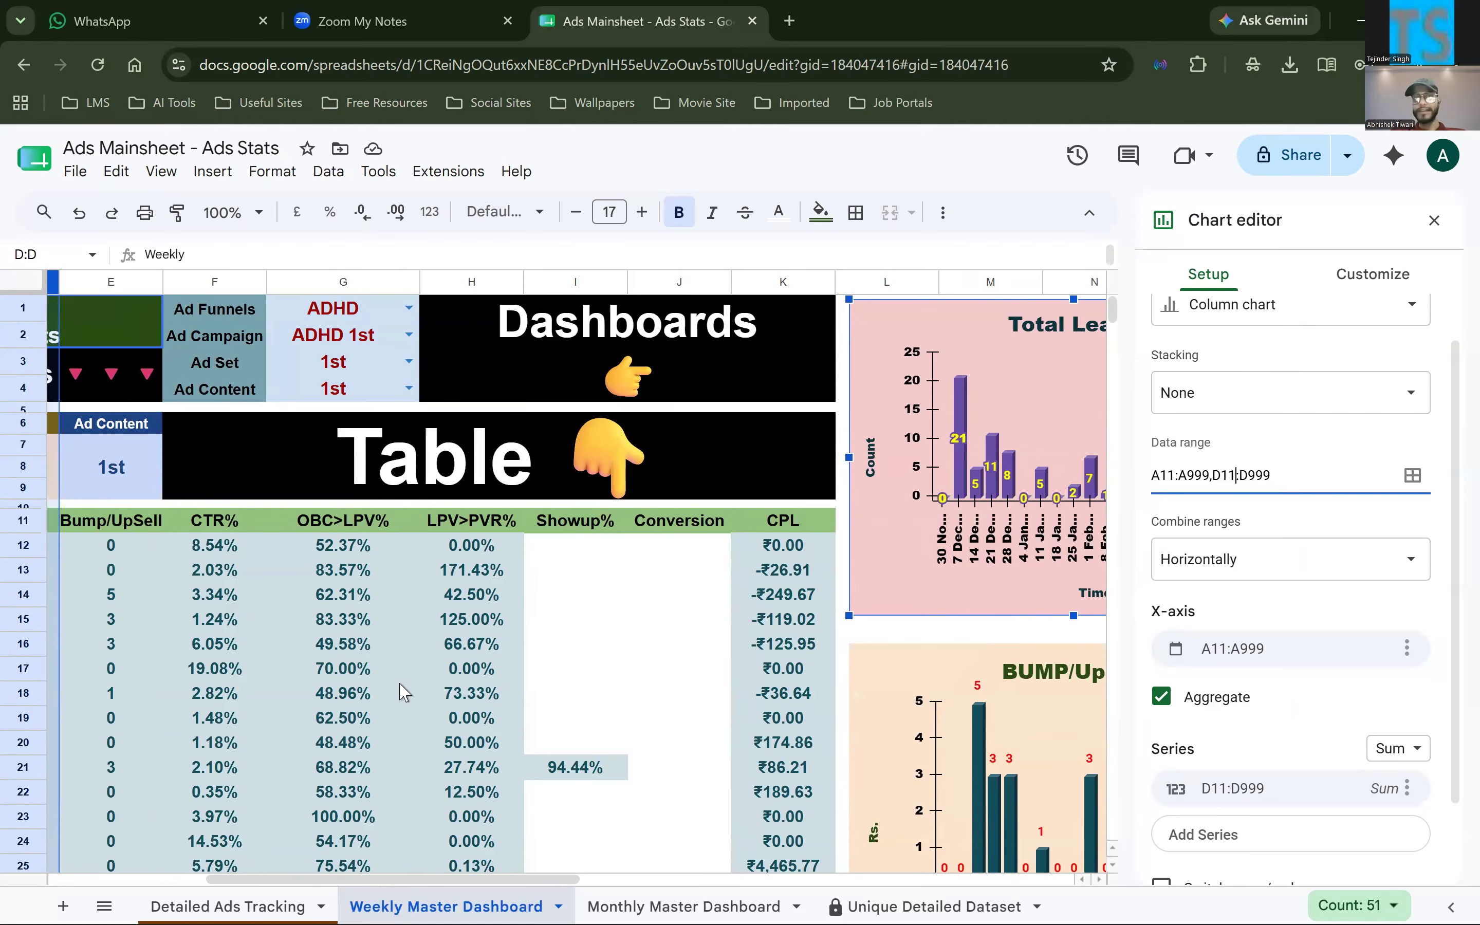
scroll(401, 691, left, 5)
scroll(814, 405, right, 6)
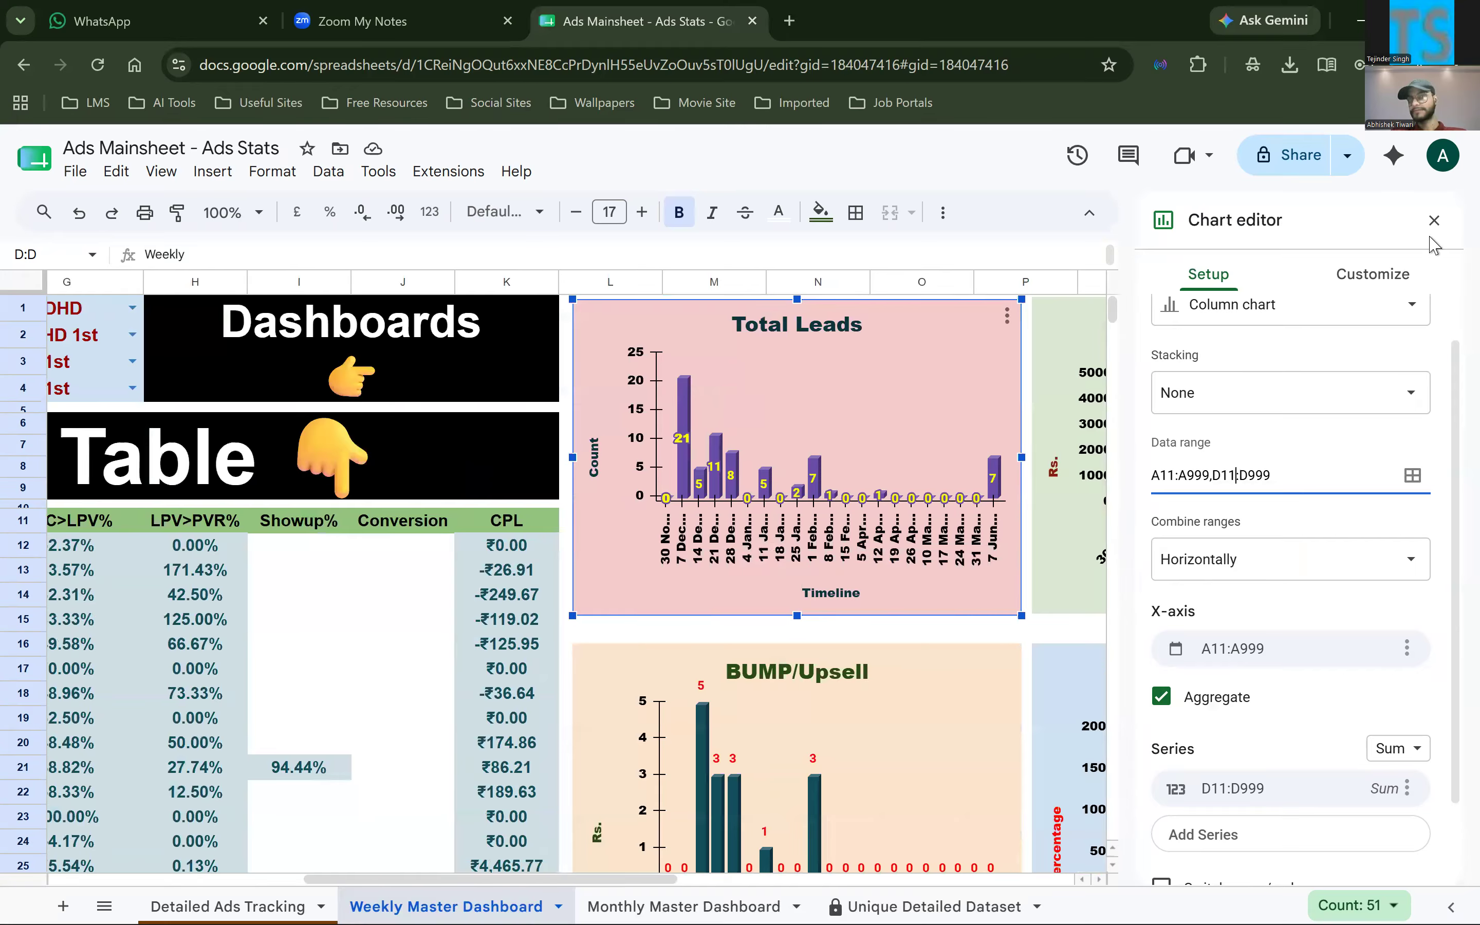
click(1433, 220)
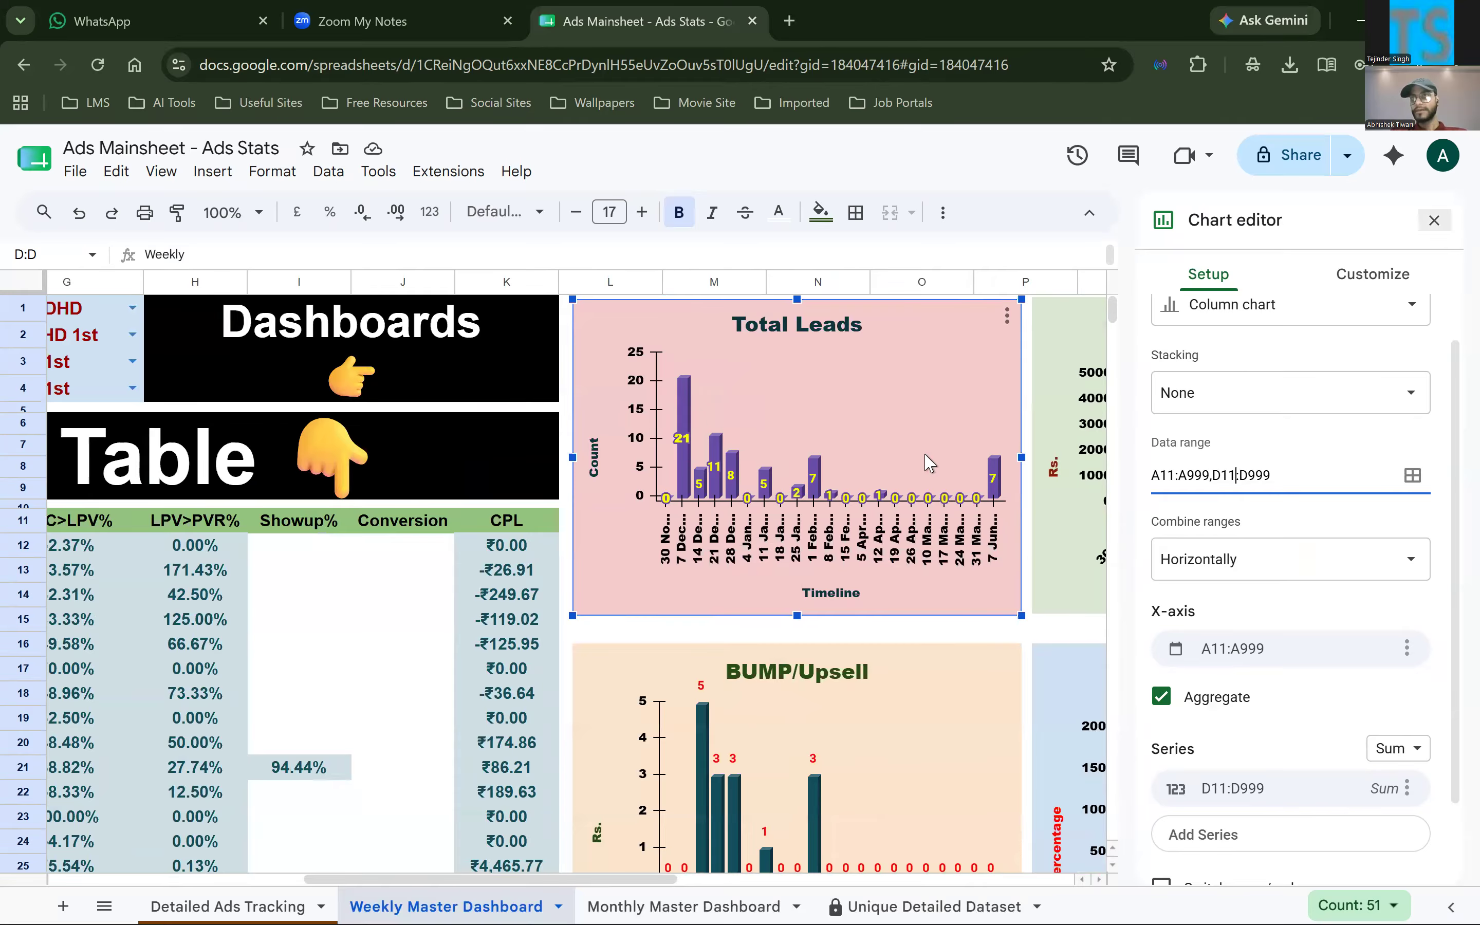
scroll(838, 584, left, 6)
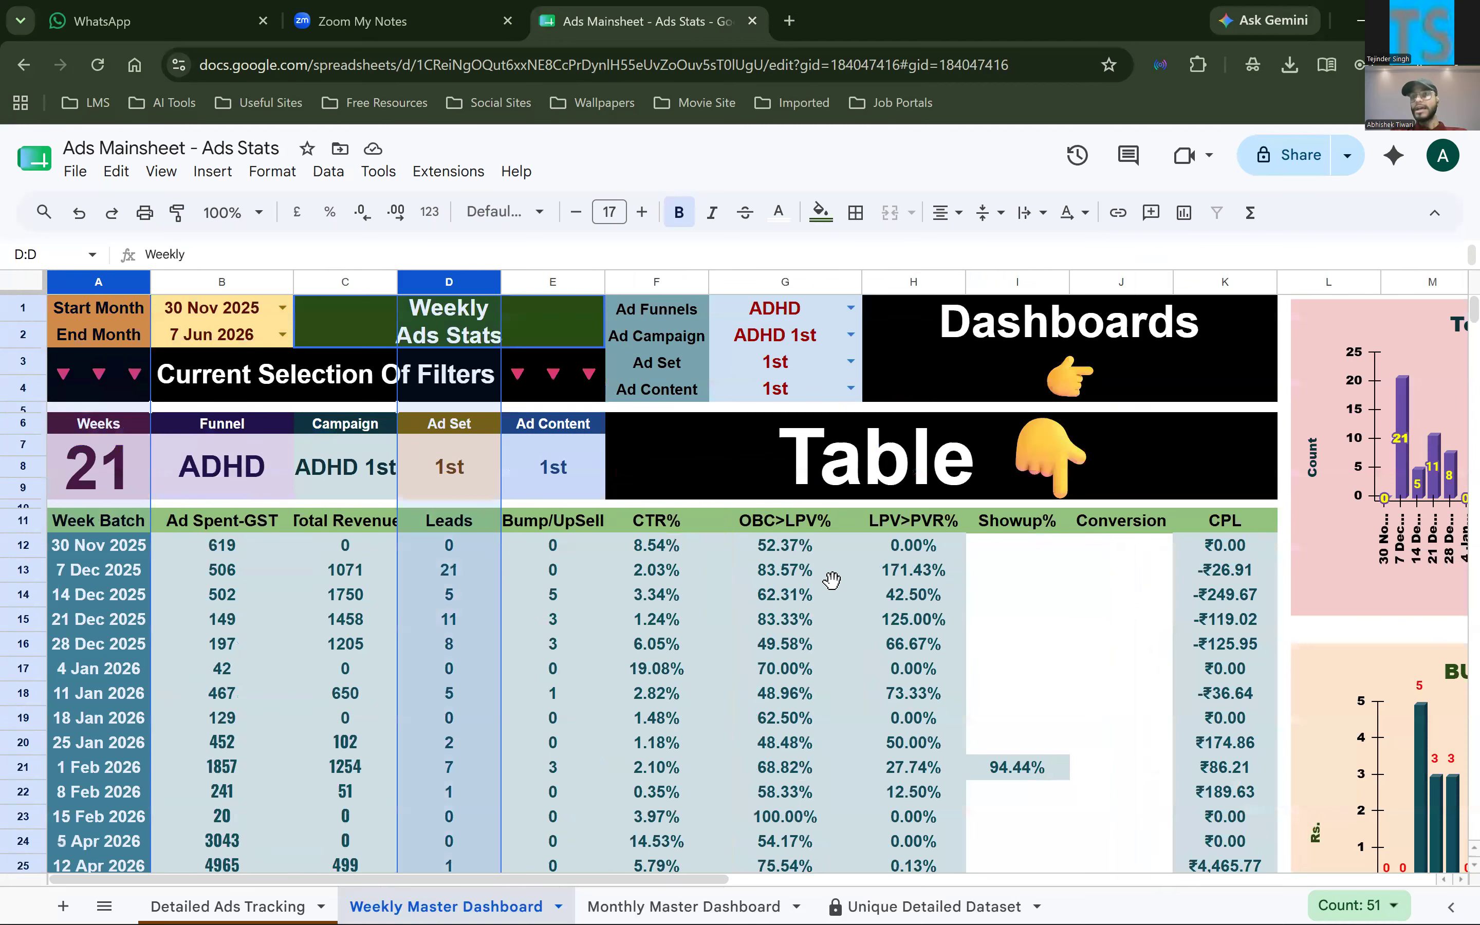
Point out the filter block A1:G4 and look through the Start Month date options in B1, keeping the current selection
click(832, 579)
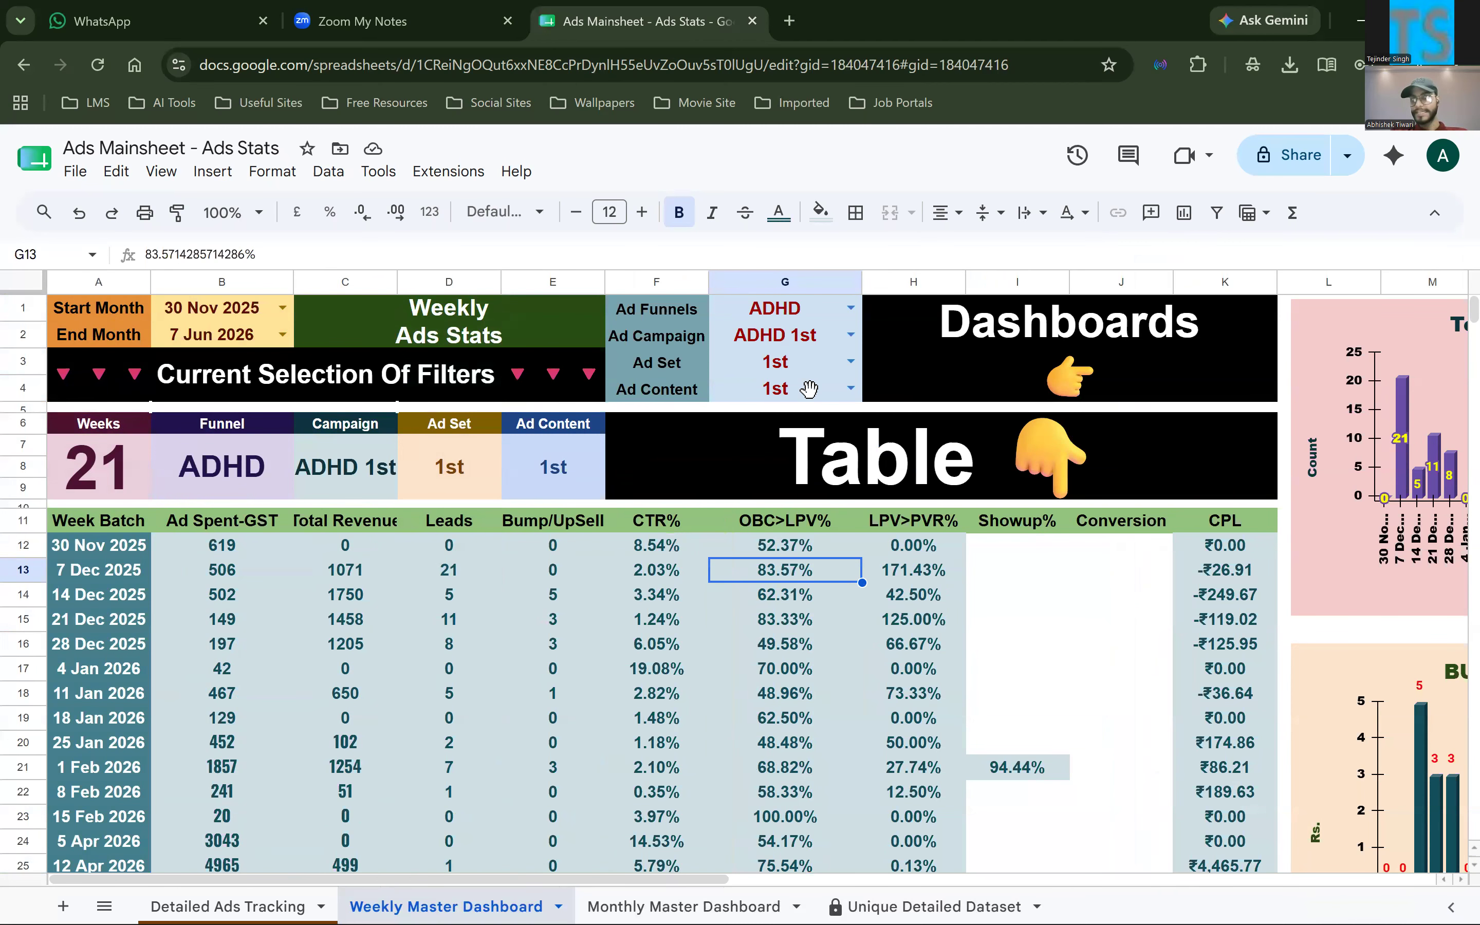
drag(808, 389, 147, 314)
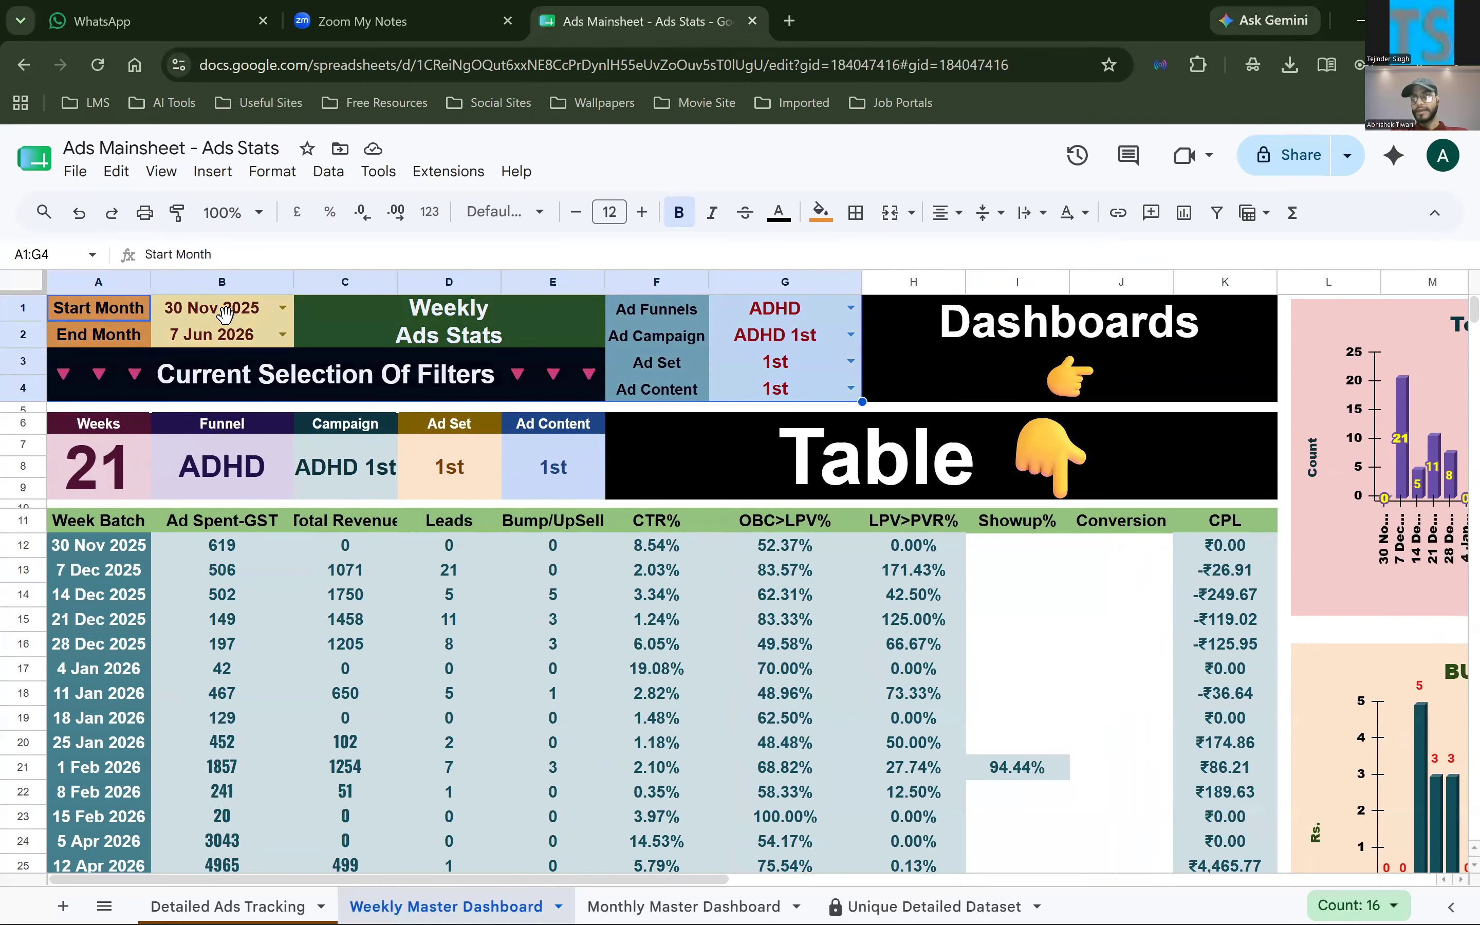
click(285, 308)
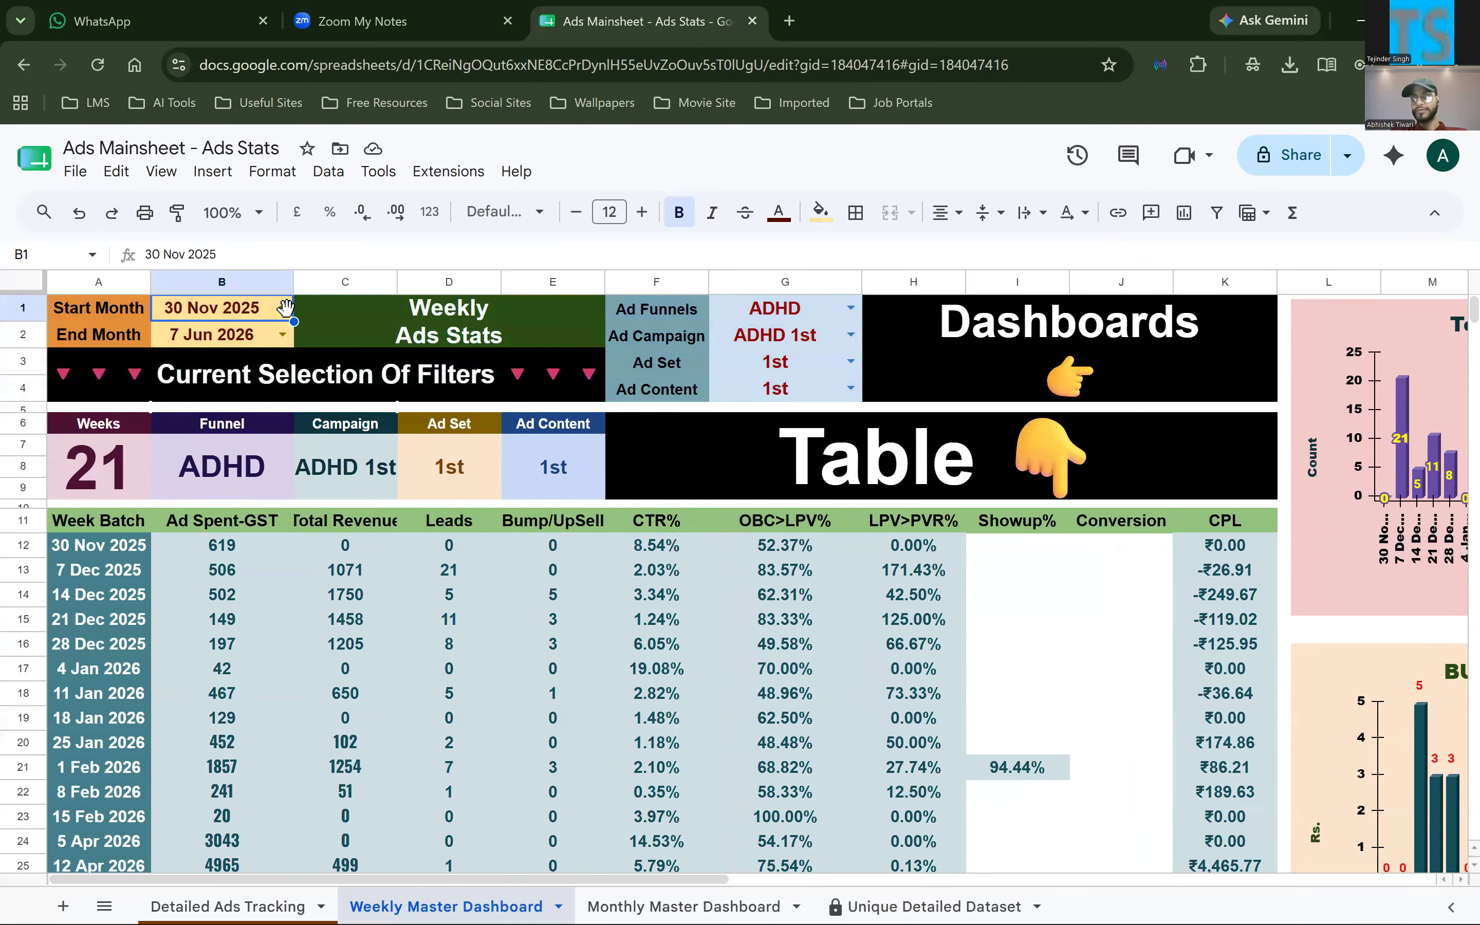
click(286, 308)
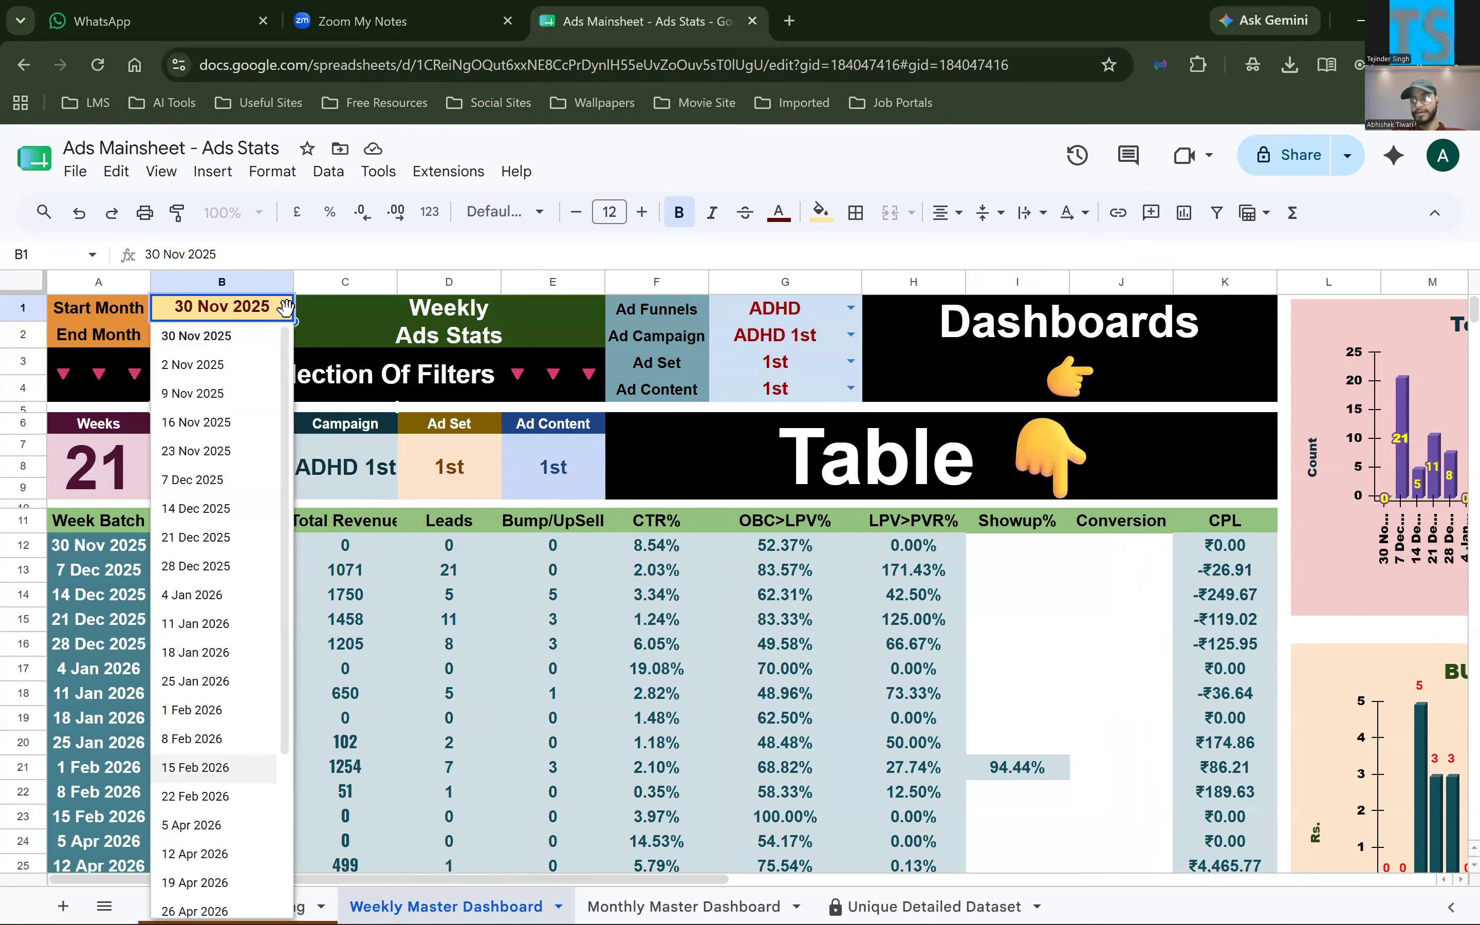
scroll(214, 760, down, 3)
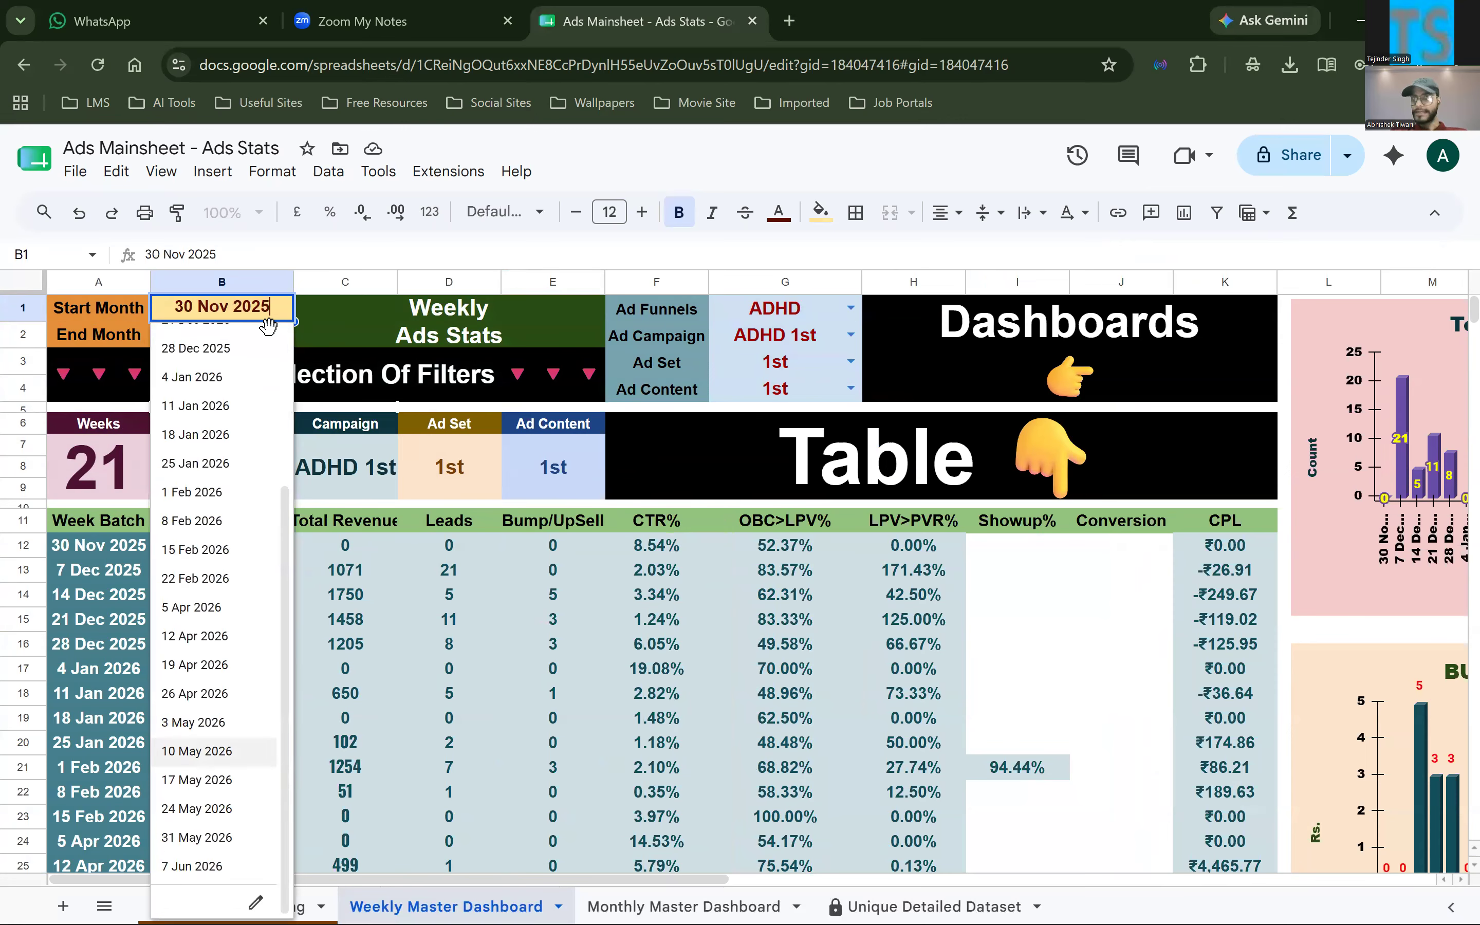
click(766, 313)
click(229, 311)
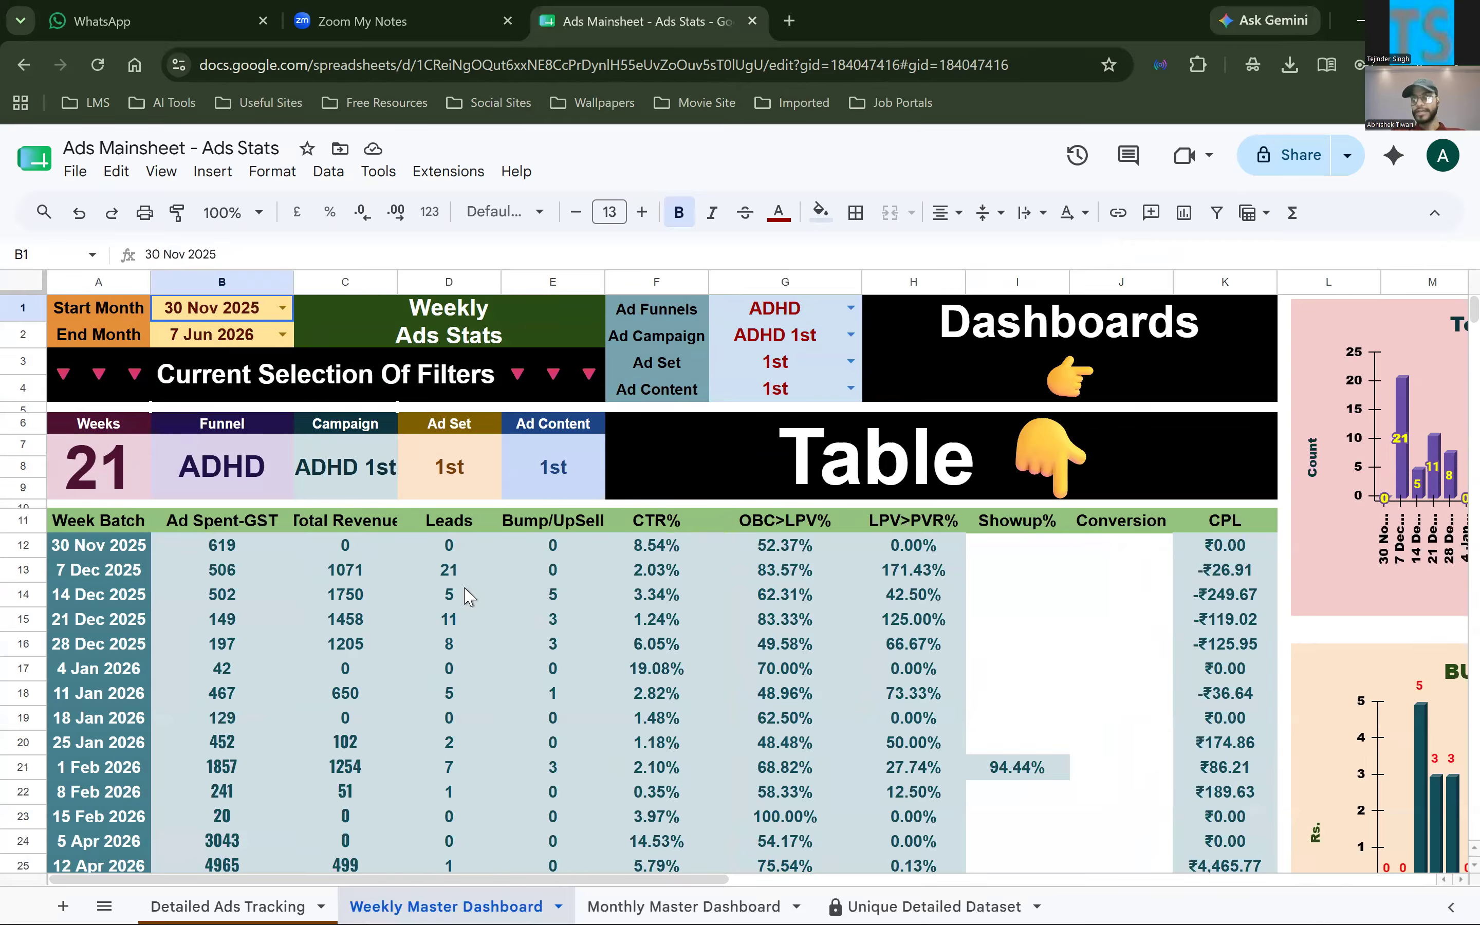
click(806, 311)
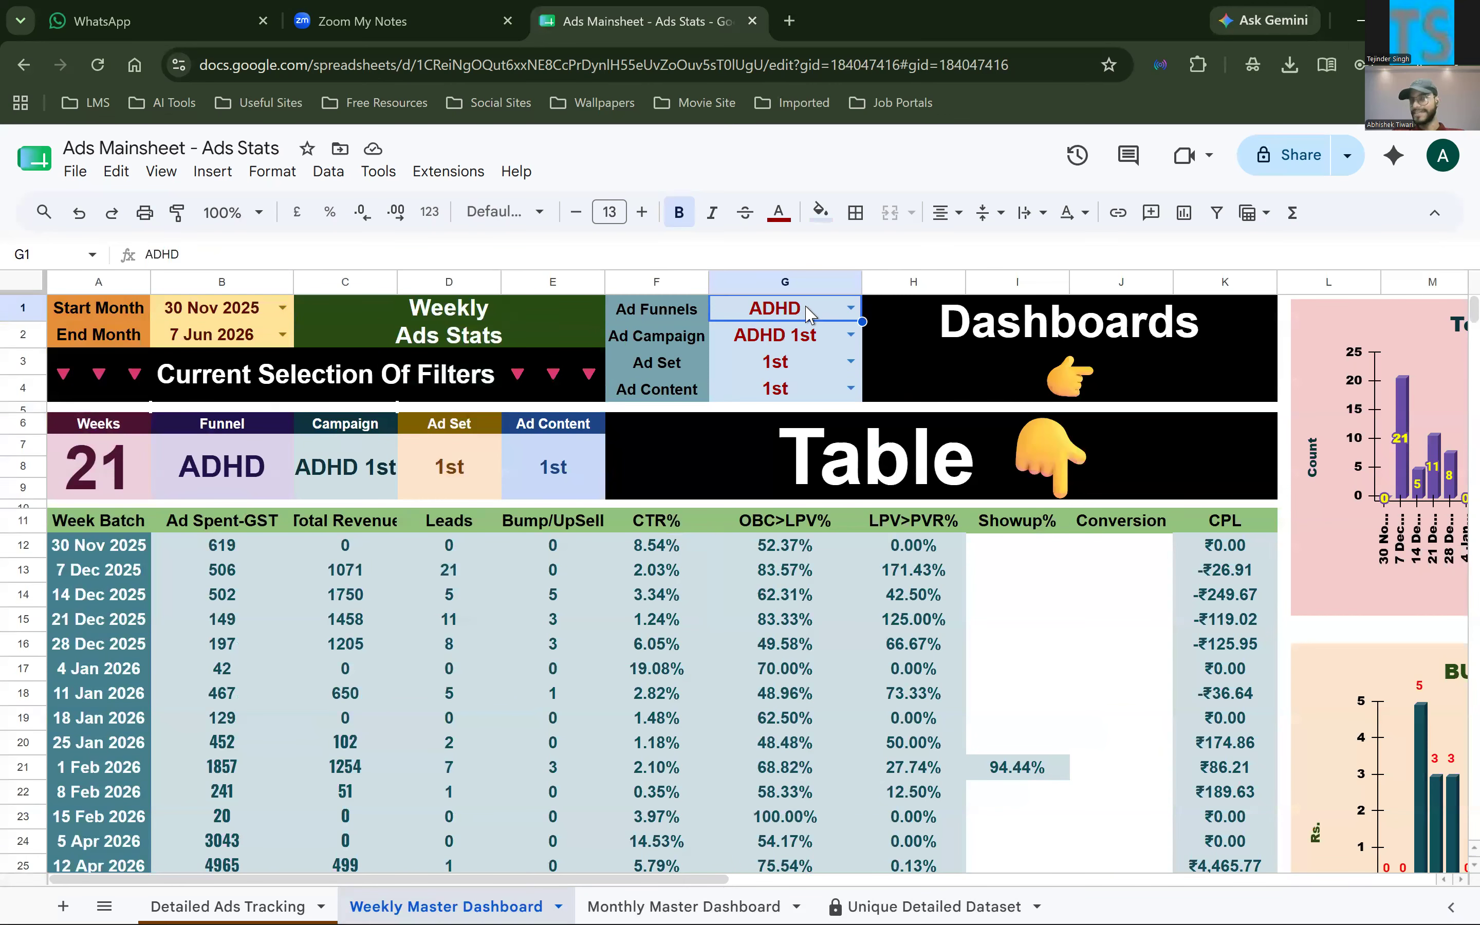
Inspect the Weeks count formula in A7 and highlight the Funnel cell's IF formula in B7, leaving both unchanged
click(119, 483)
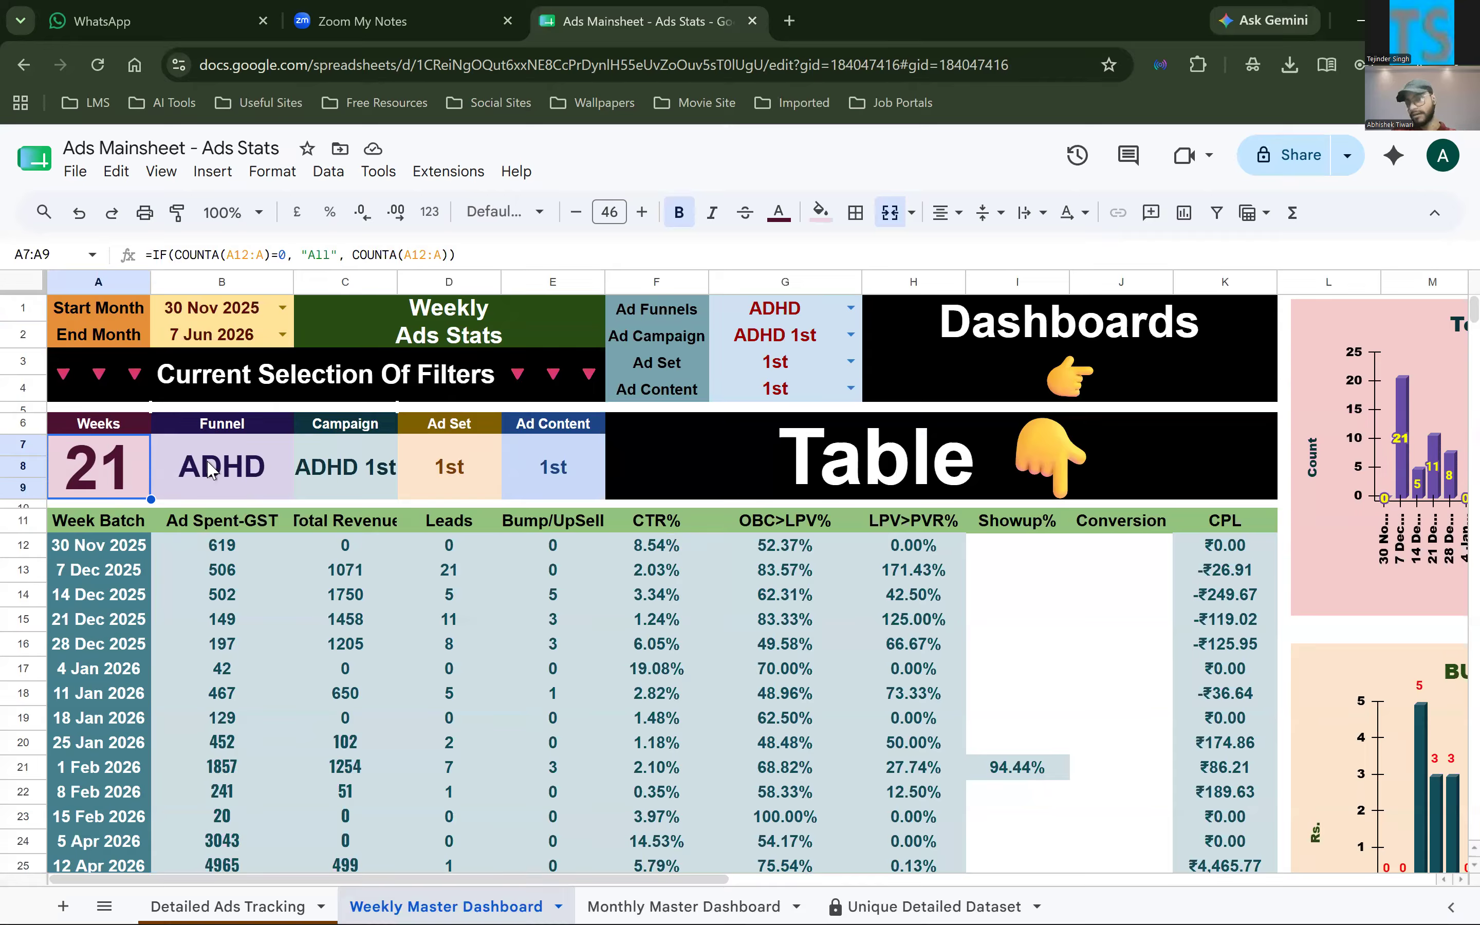
click(215, 475)
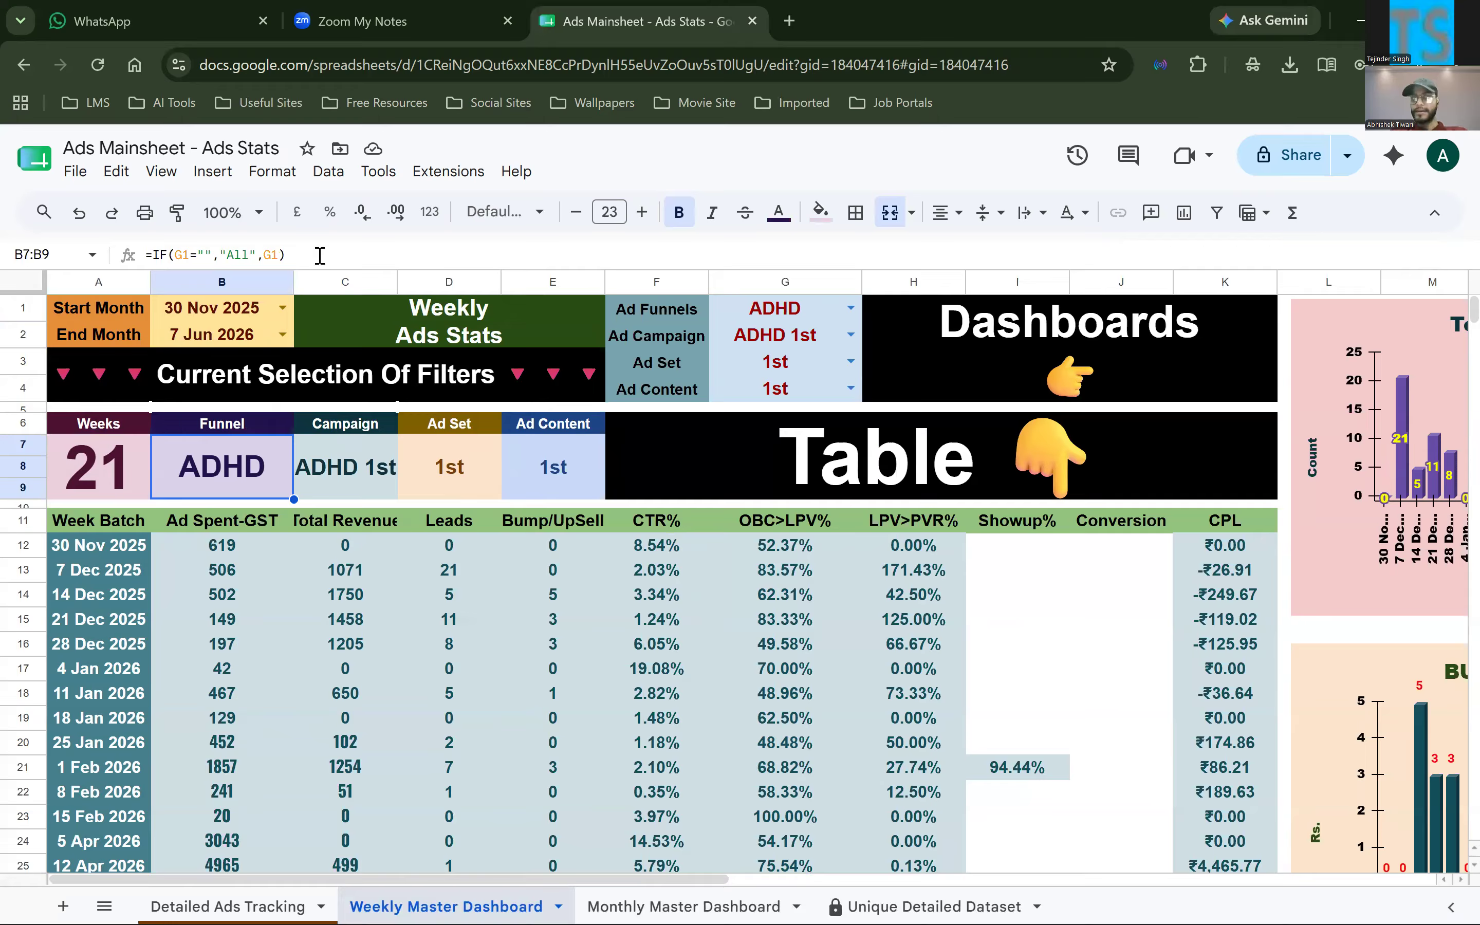
triple_click(320, 255)
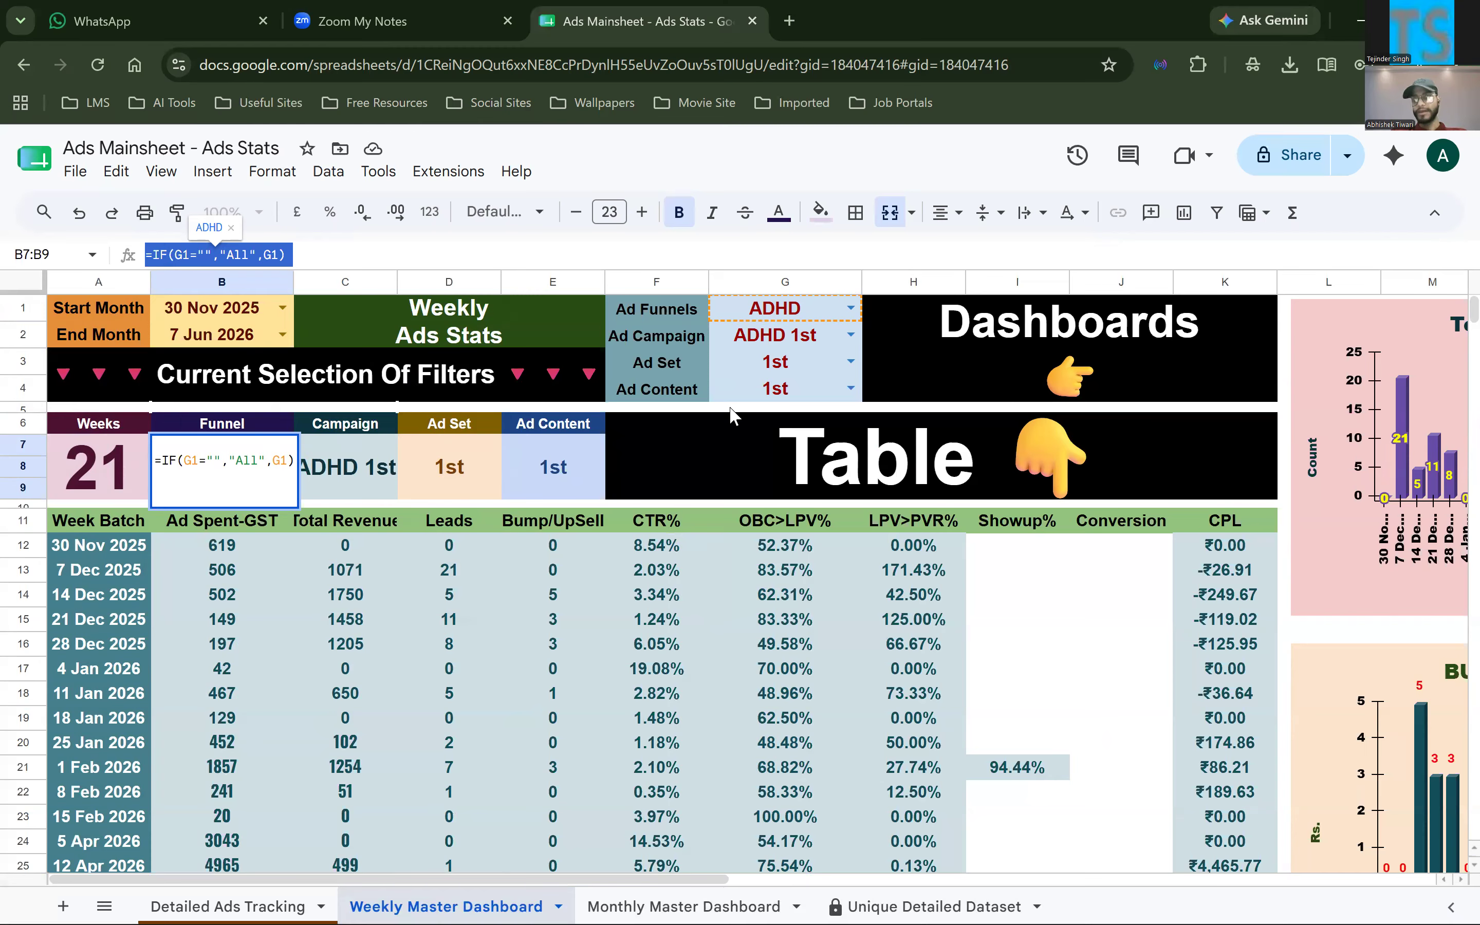
triple_click(262, 457)
triple_click(261, 457)
click(345, 693)
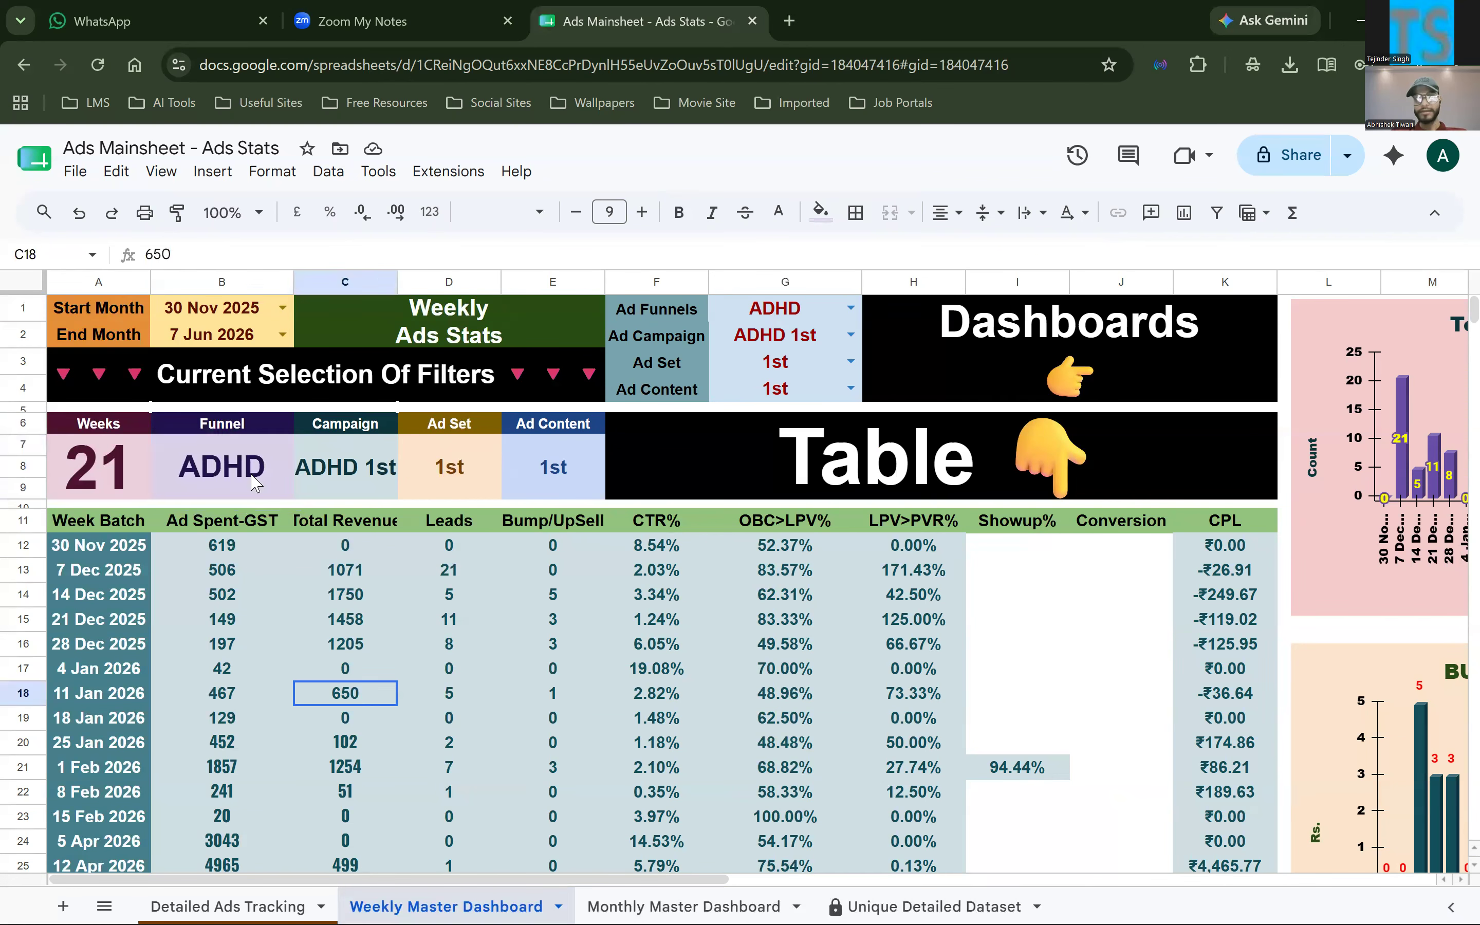
Examine how the IF formulas in Funnel cell B7 and Campaign cell C7 reference G1 and G2
click(255, 483)
double_click(244, 475)
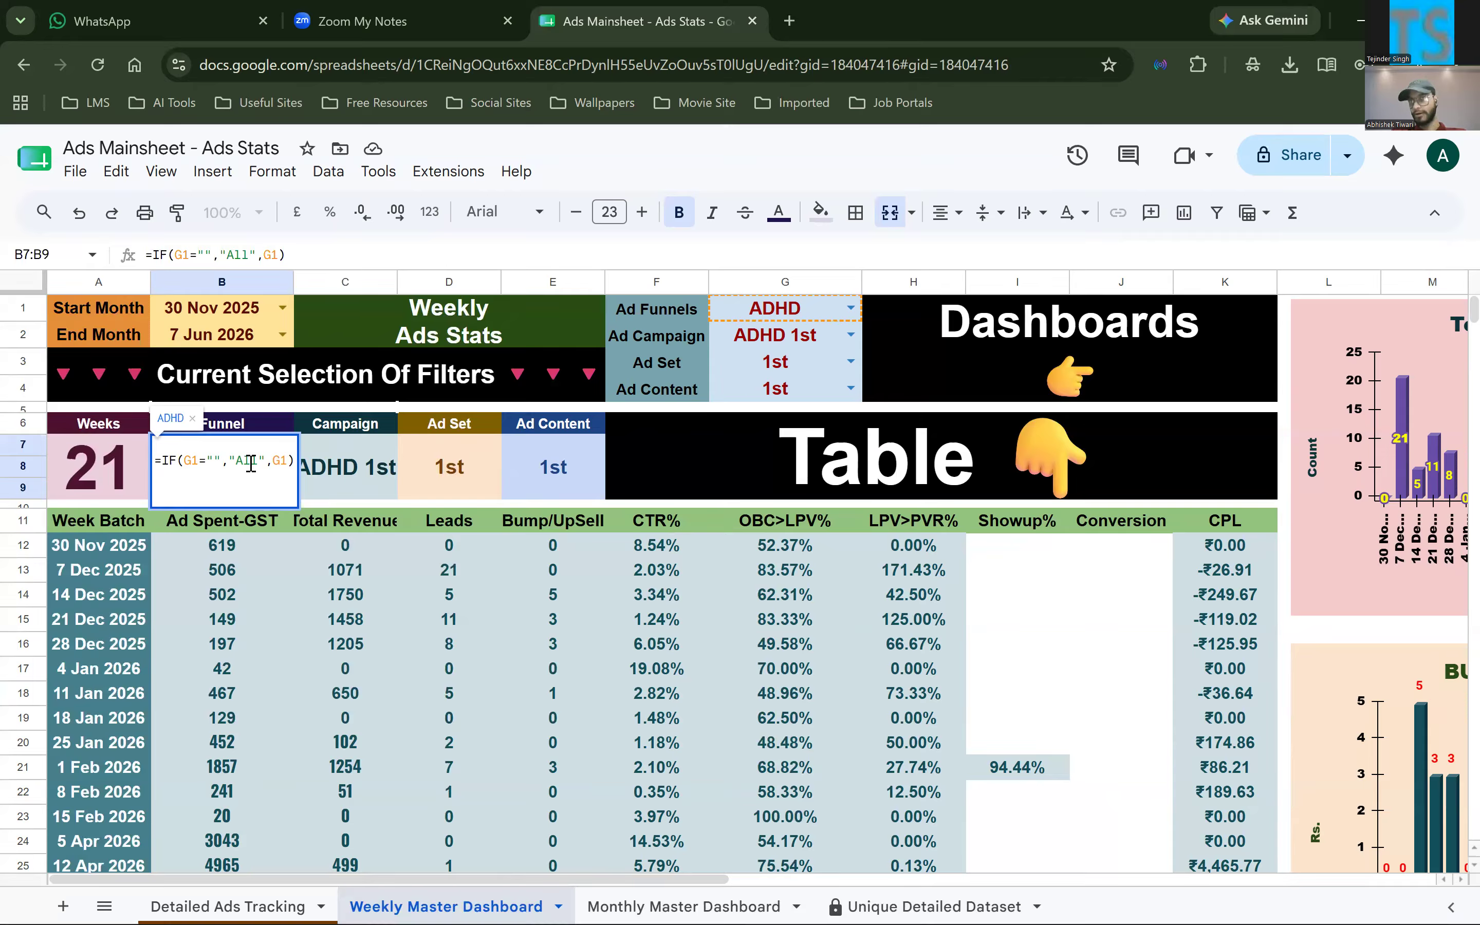
click(346, 480)
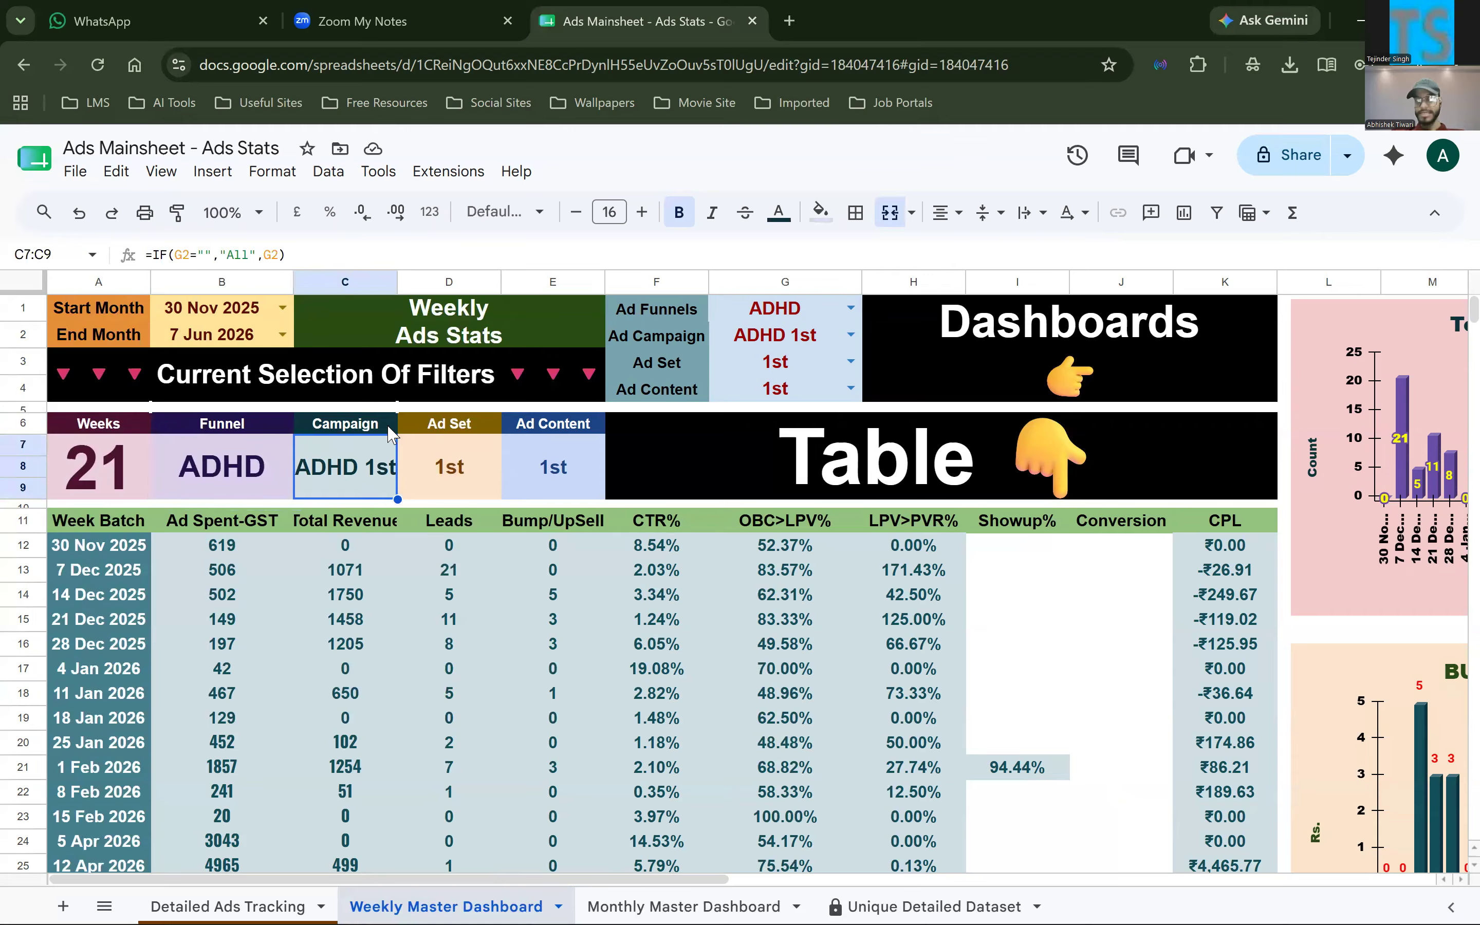
key(Return)
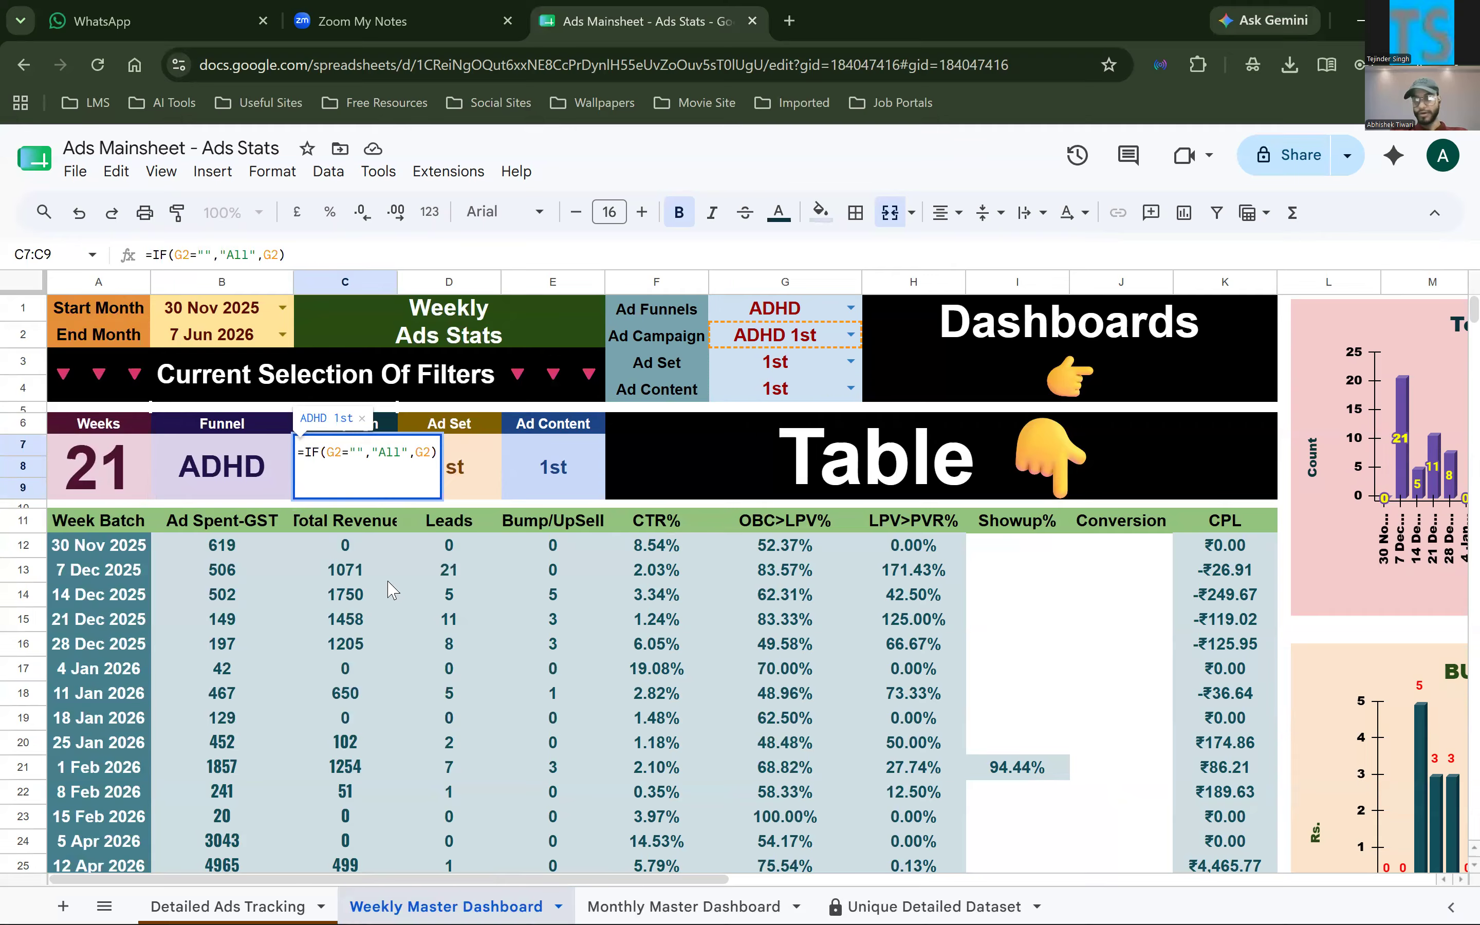
click(395, 630)
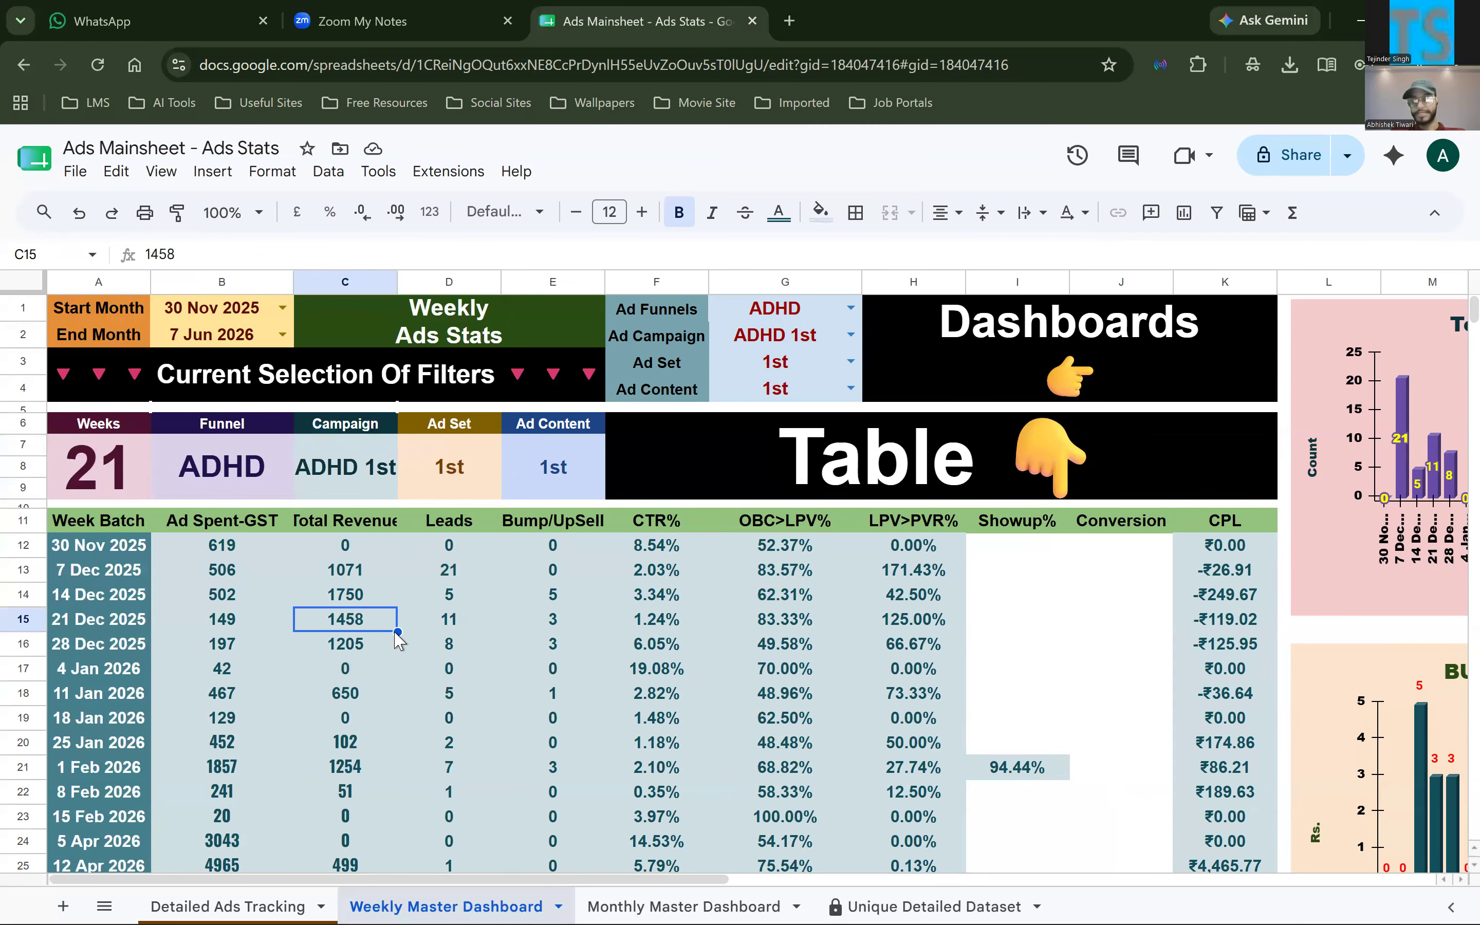
Select the weekly stats B12:K32 to point out the table's values, and open the QUERY formula in A11
scroll(397, 630, down, 3)
scroll(771, 535, up, 3)
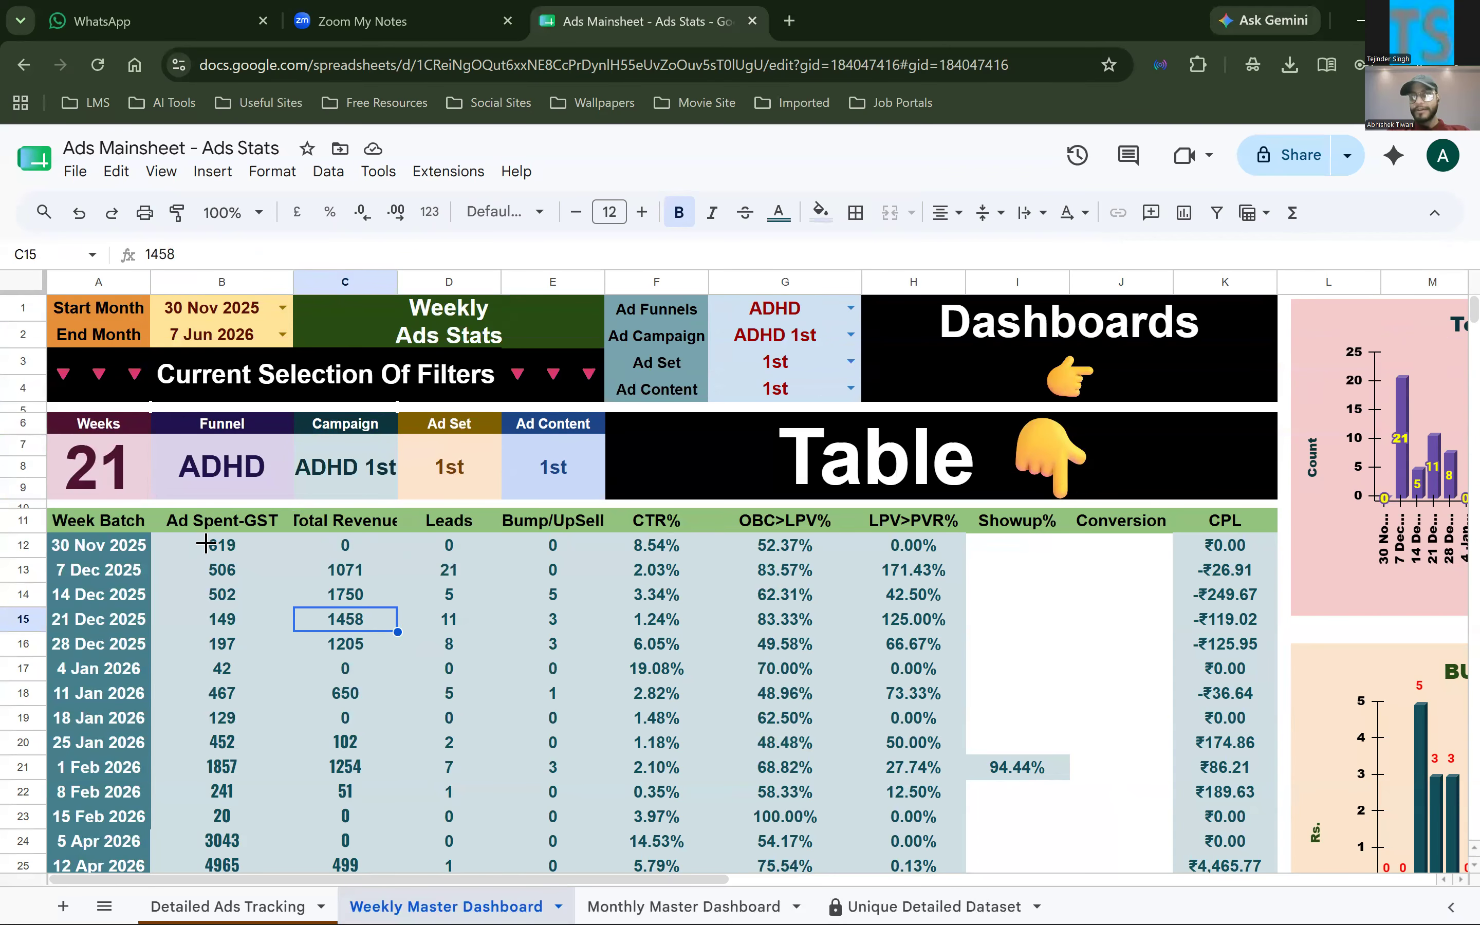
drag(222, 545, 1235, 864)
drag(1235, 630, 1182, 624)
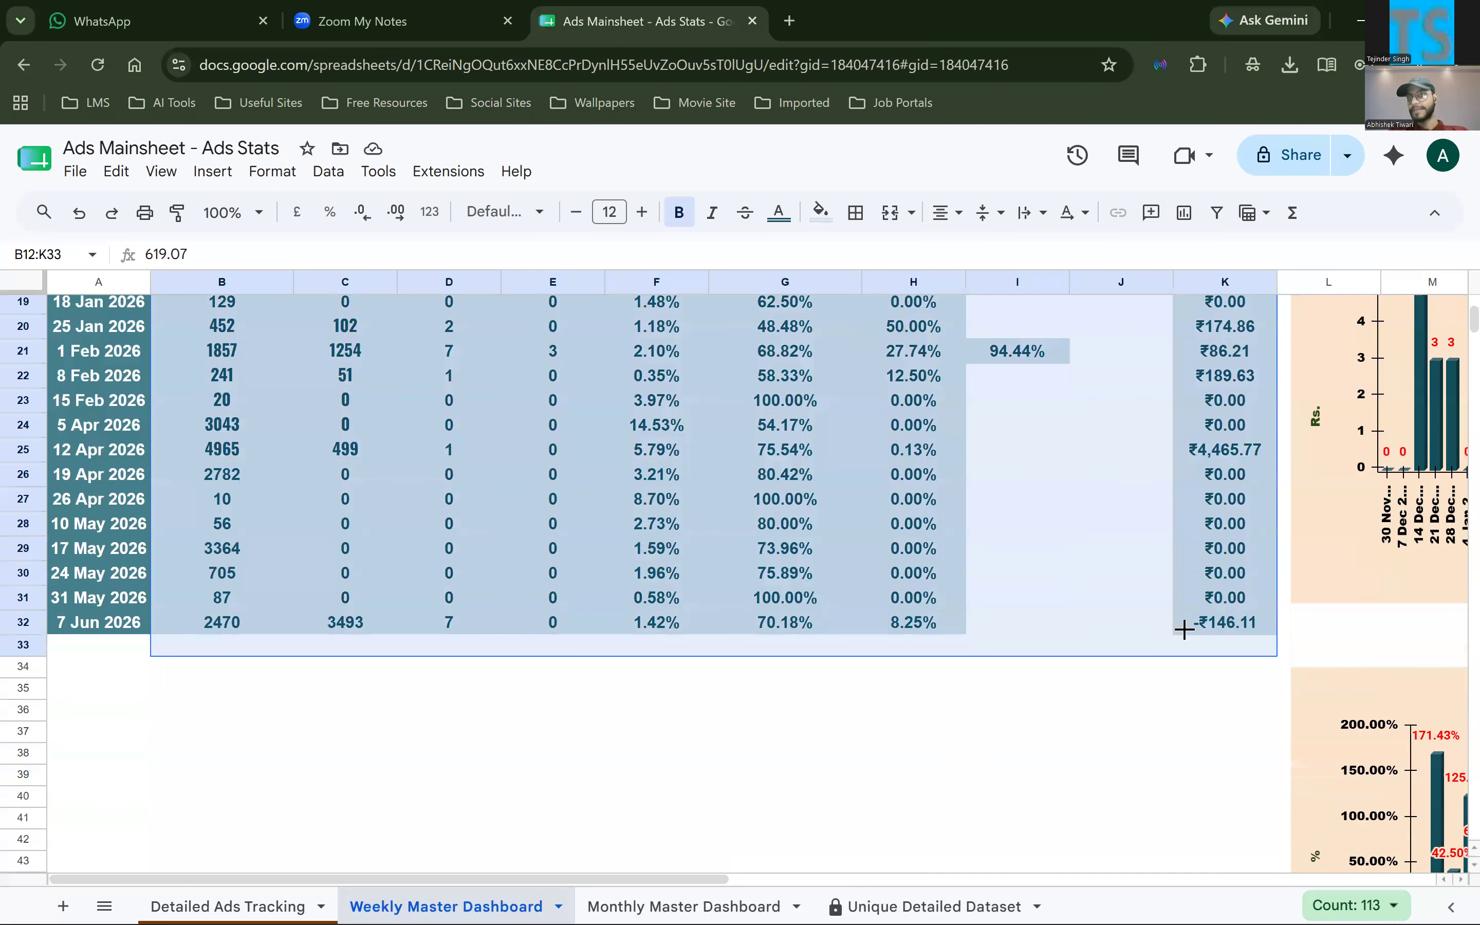
scroll(135, 538, up, 7)
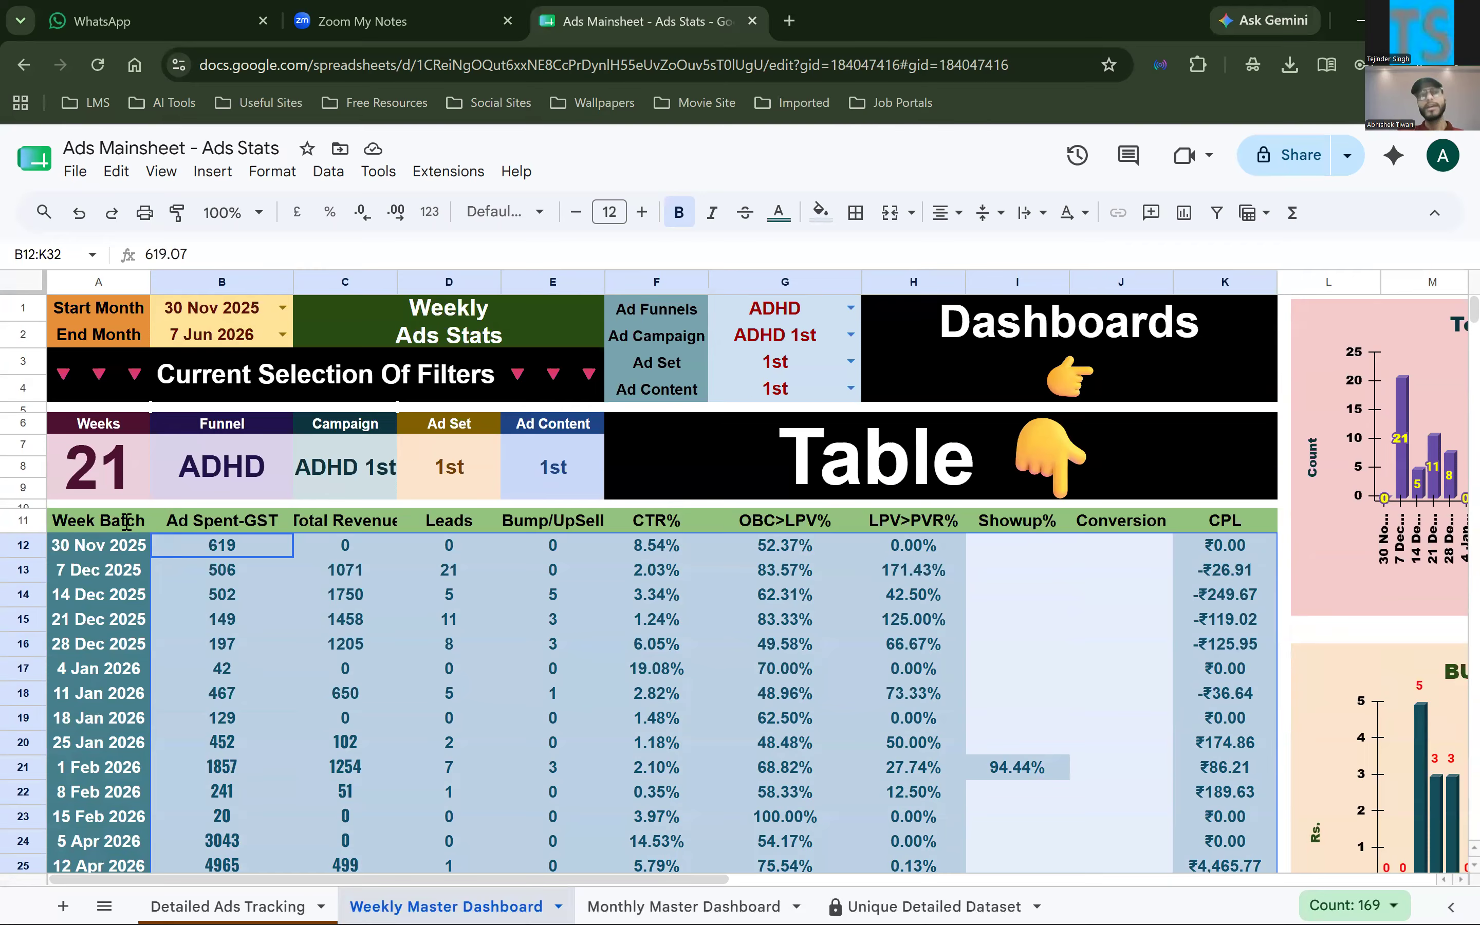
double_click(192, 652)
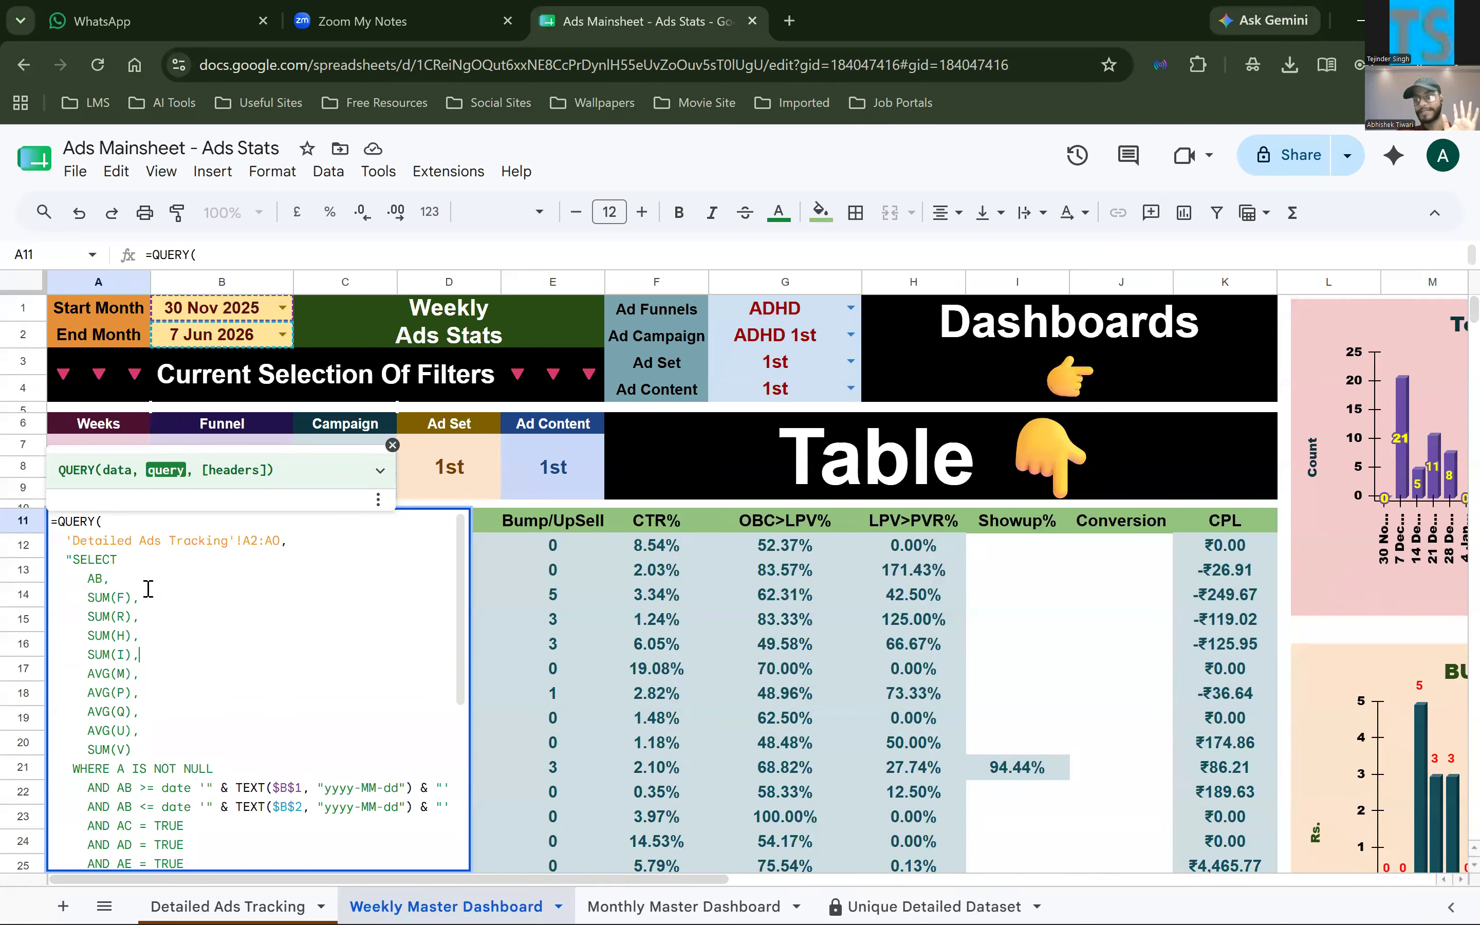
Examine the SELECT clause of the QUERY formula in A11, highlighting SUM(F) and the AB column reference
scroll(148, 588, down, 1)
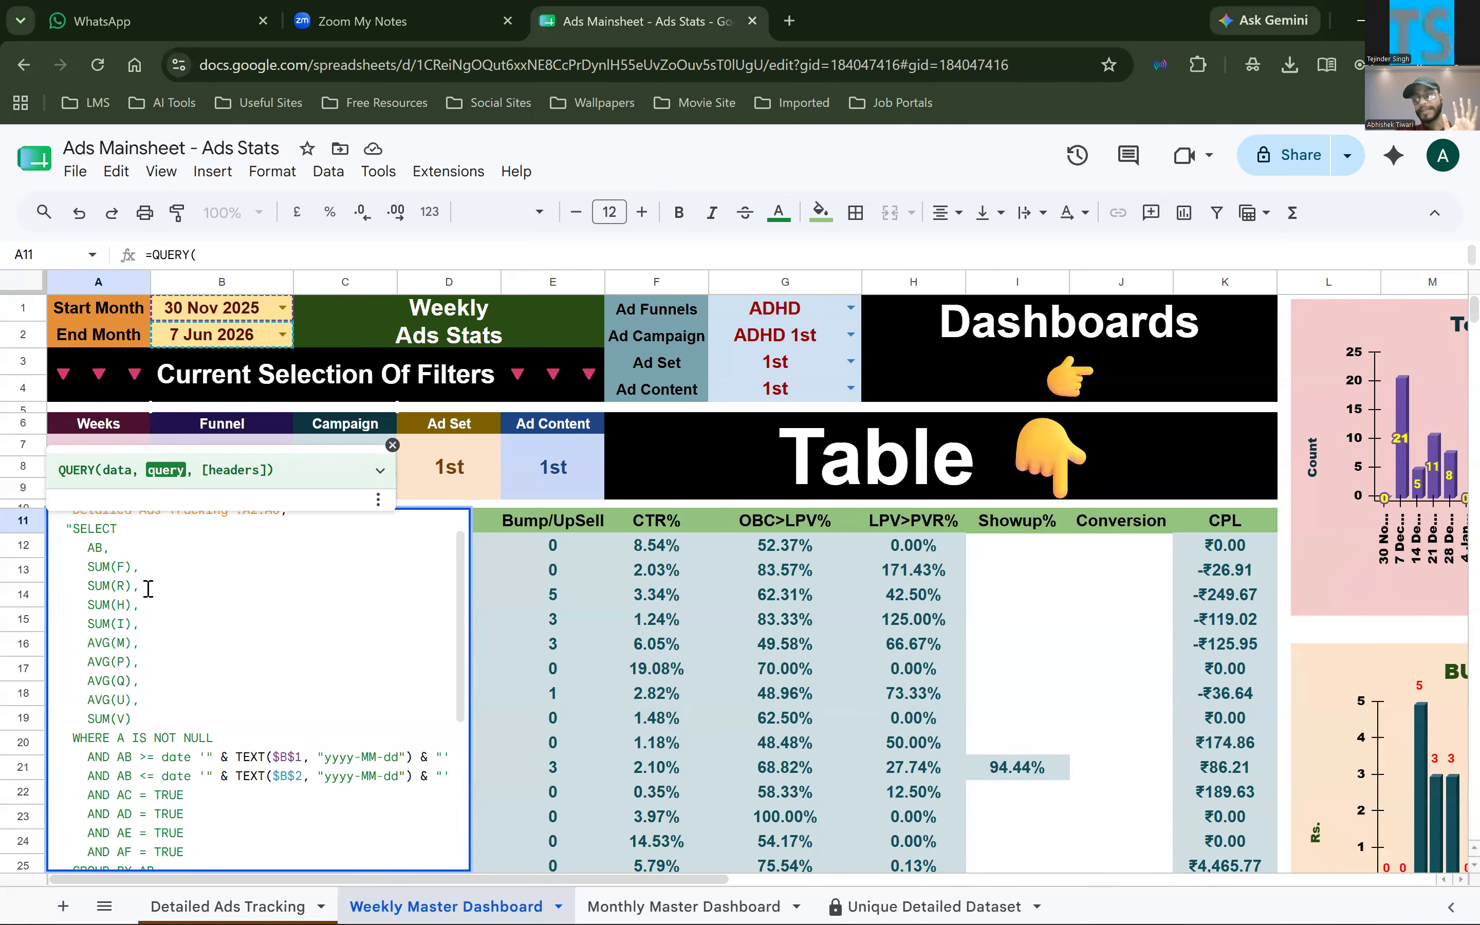
scroll(148, 589, up, 1)
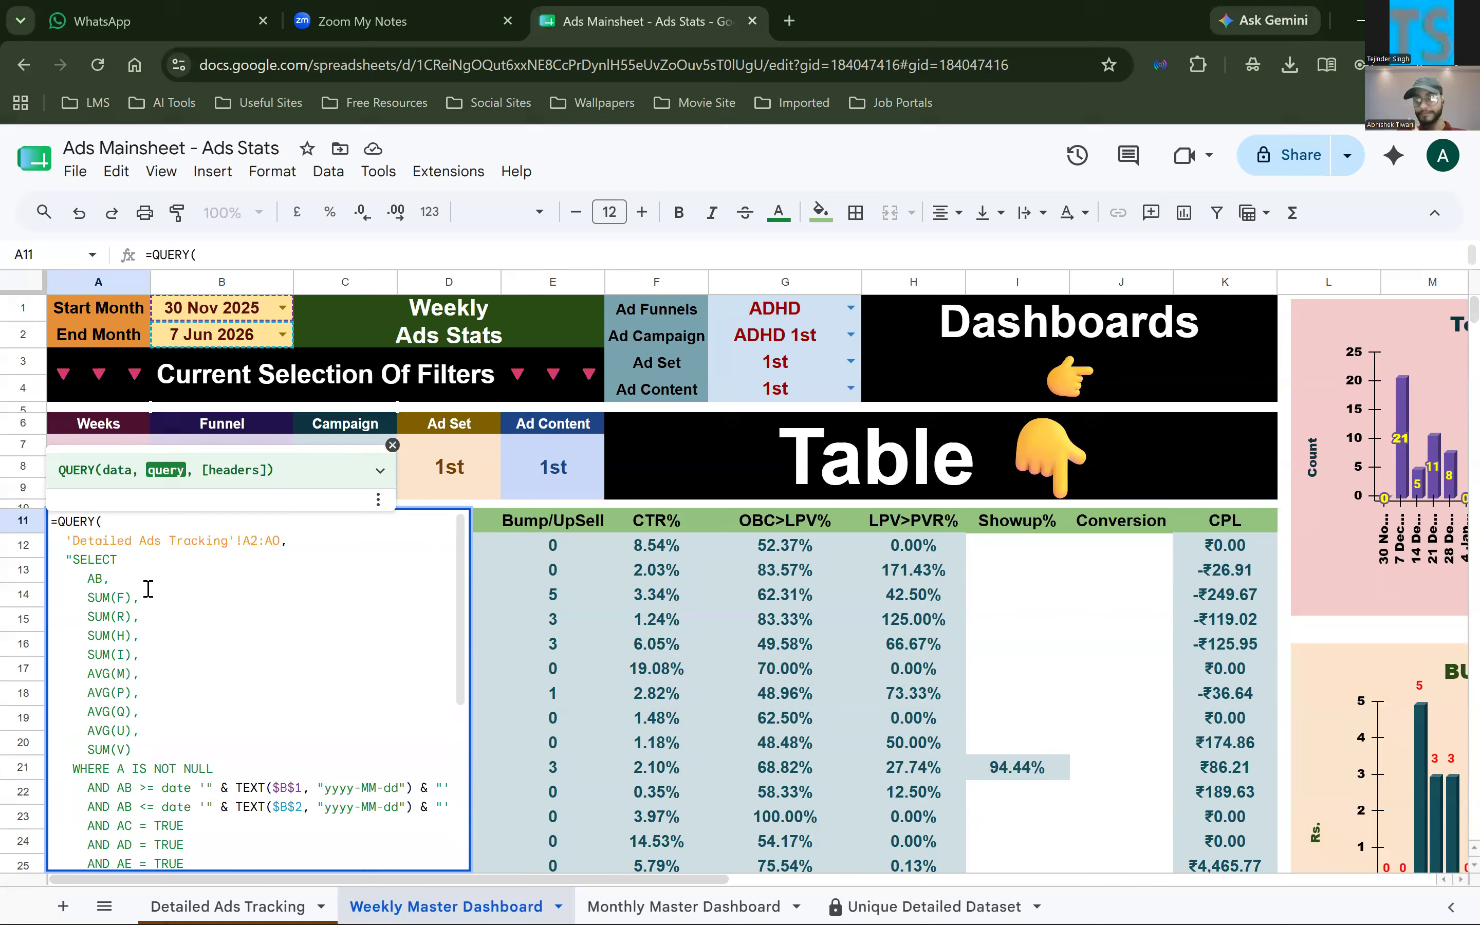
scroll(93, 589, down, 1)
drag(92, 589, 130, 591)
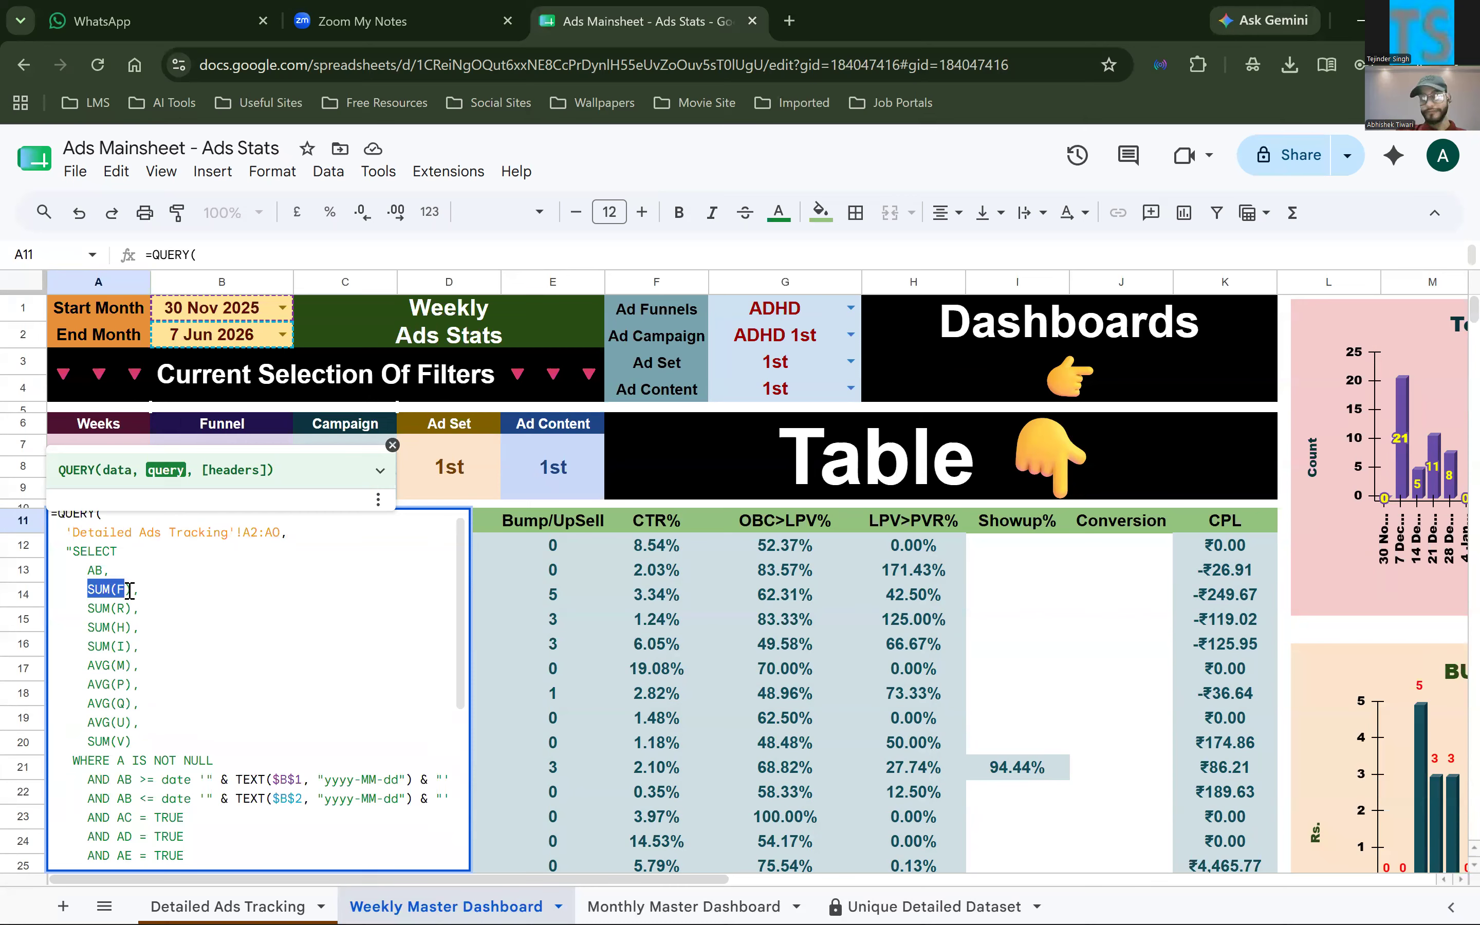
click(103, 569)
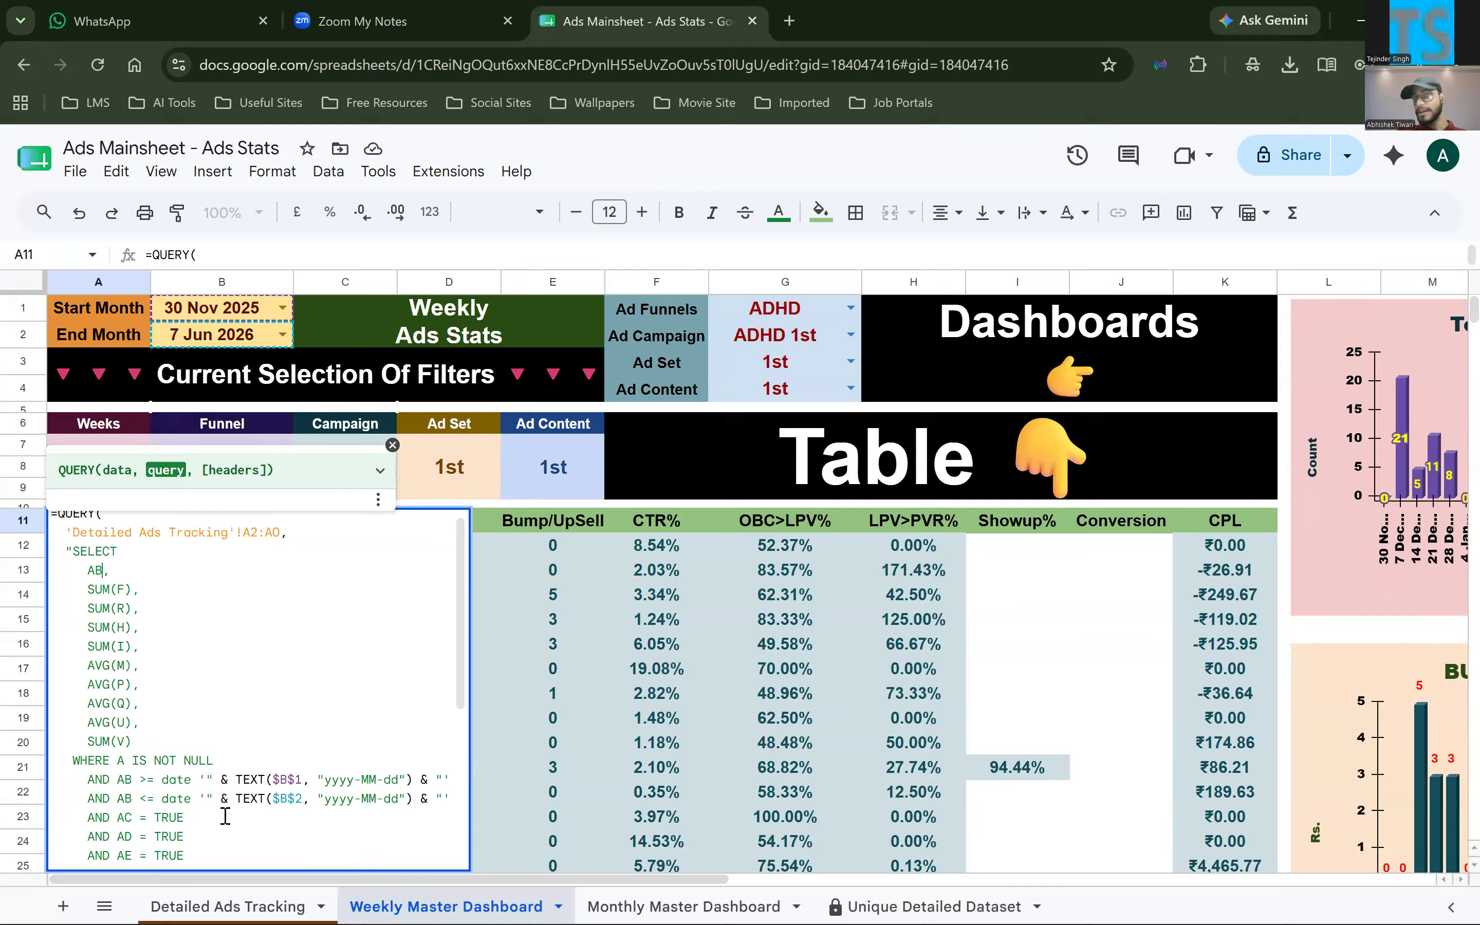
Visit the Detailed Ads Tracking source sheet, and reopen the Weekly Master Dashboard's A11 QUERY formula at the AB column reference
click(237, 906)
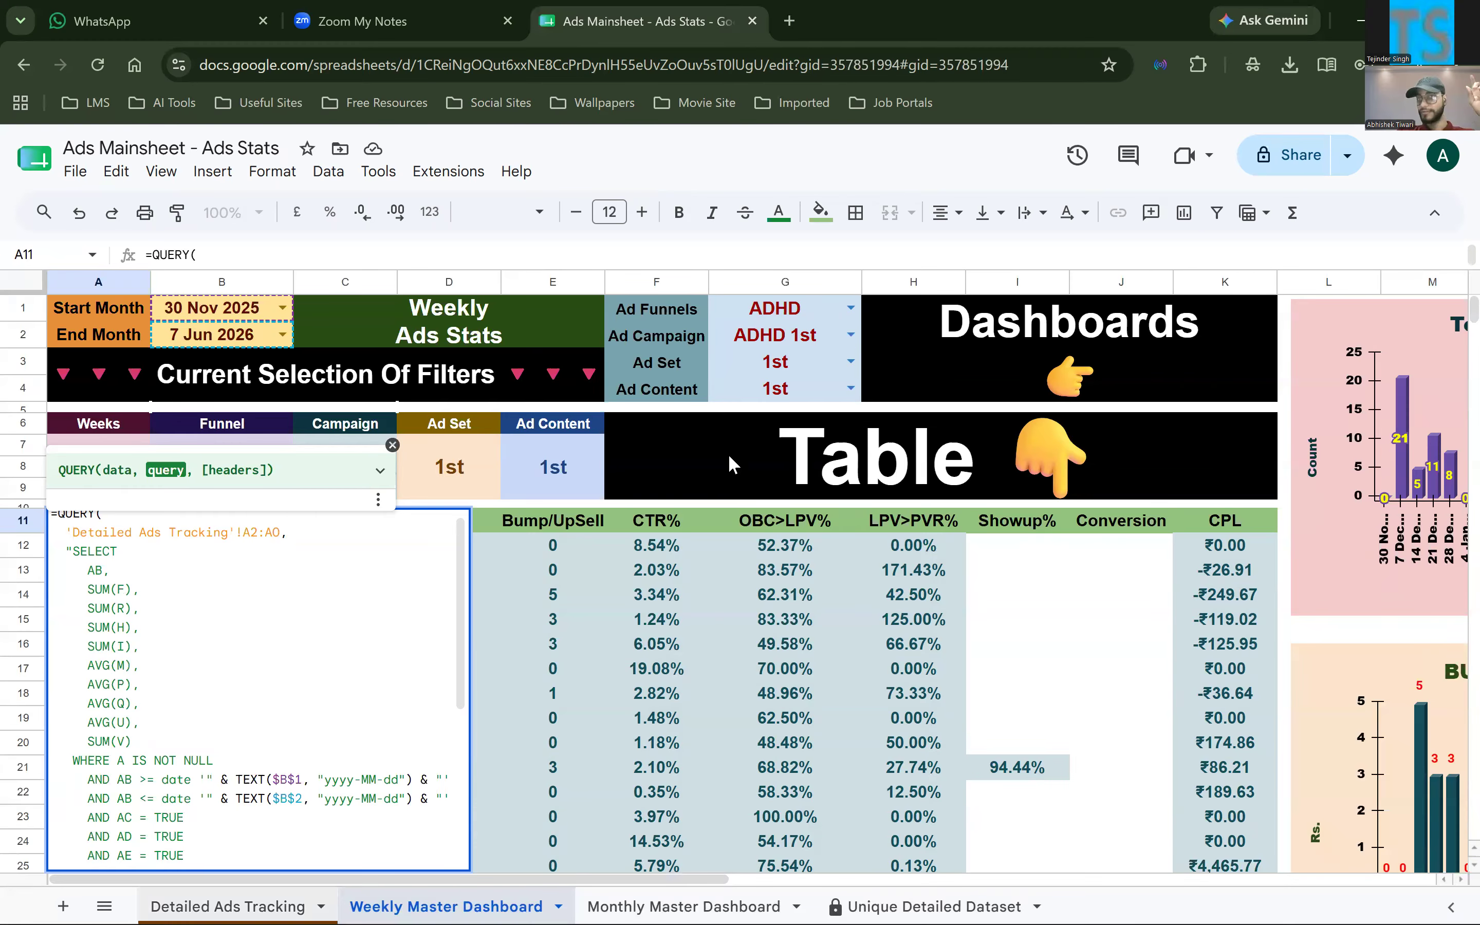
scroll(517, 865, up, 20)
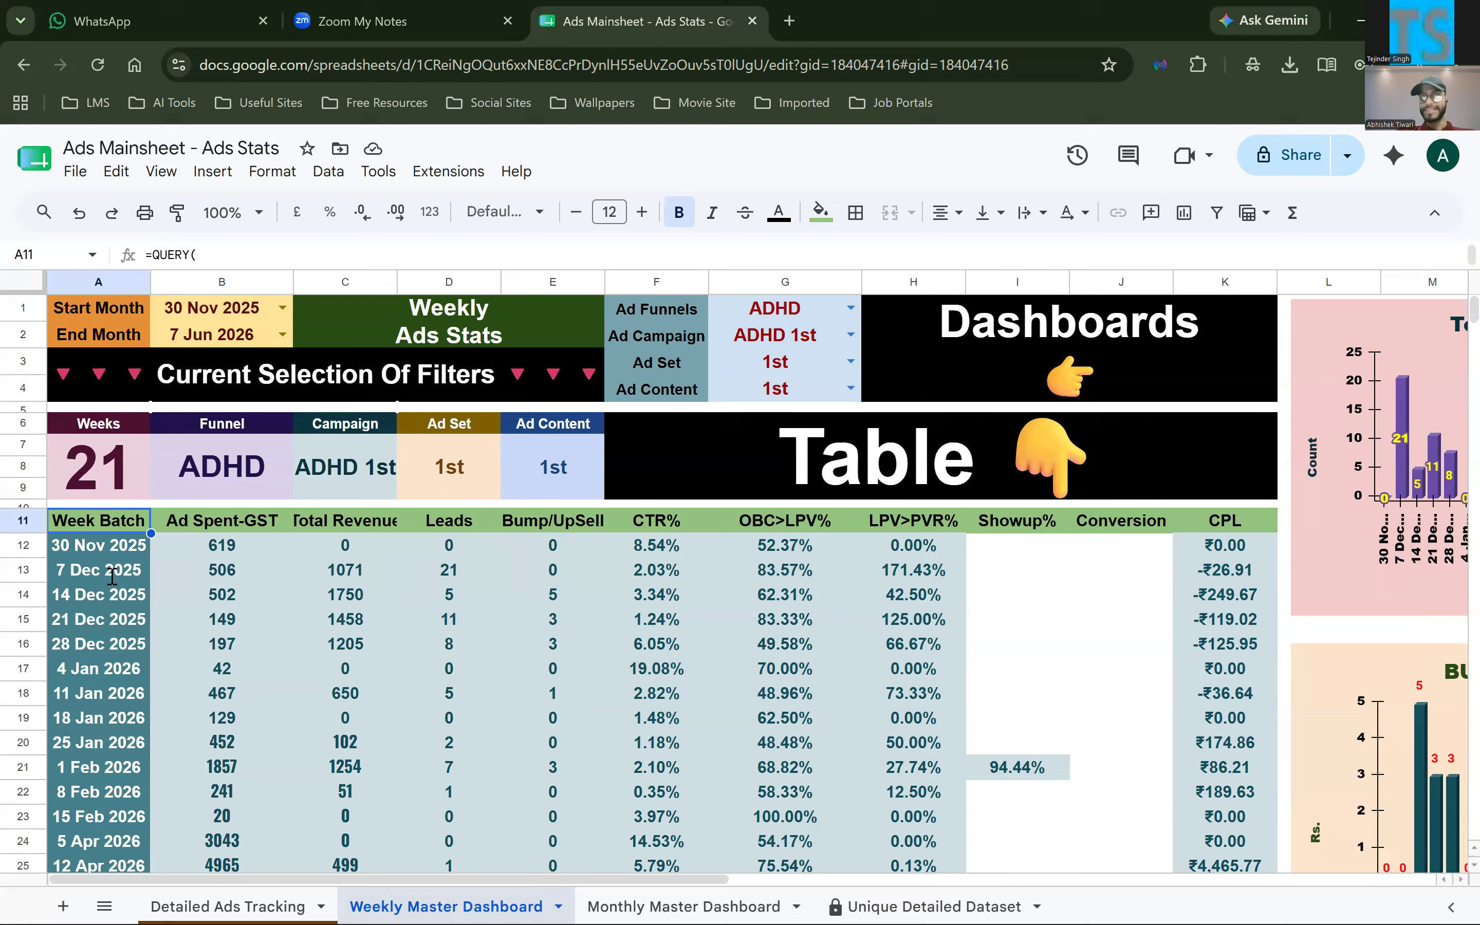
key(F2)
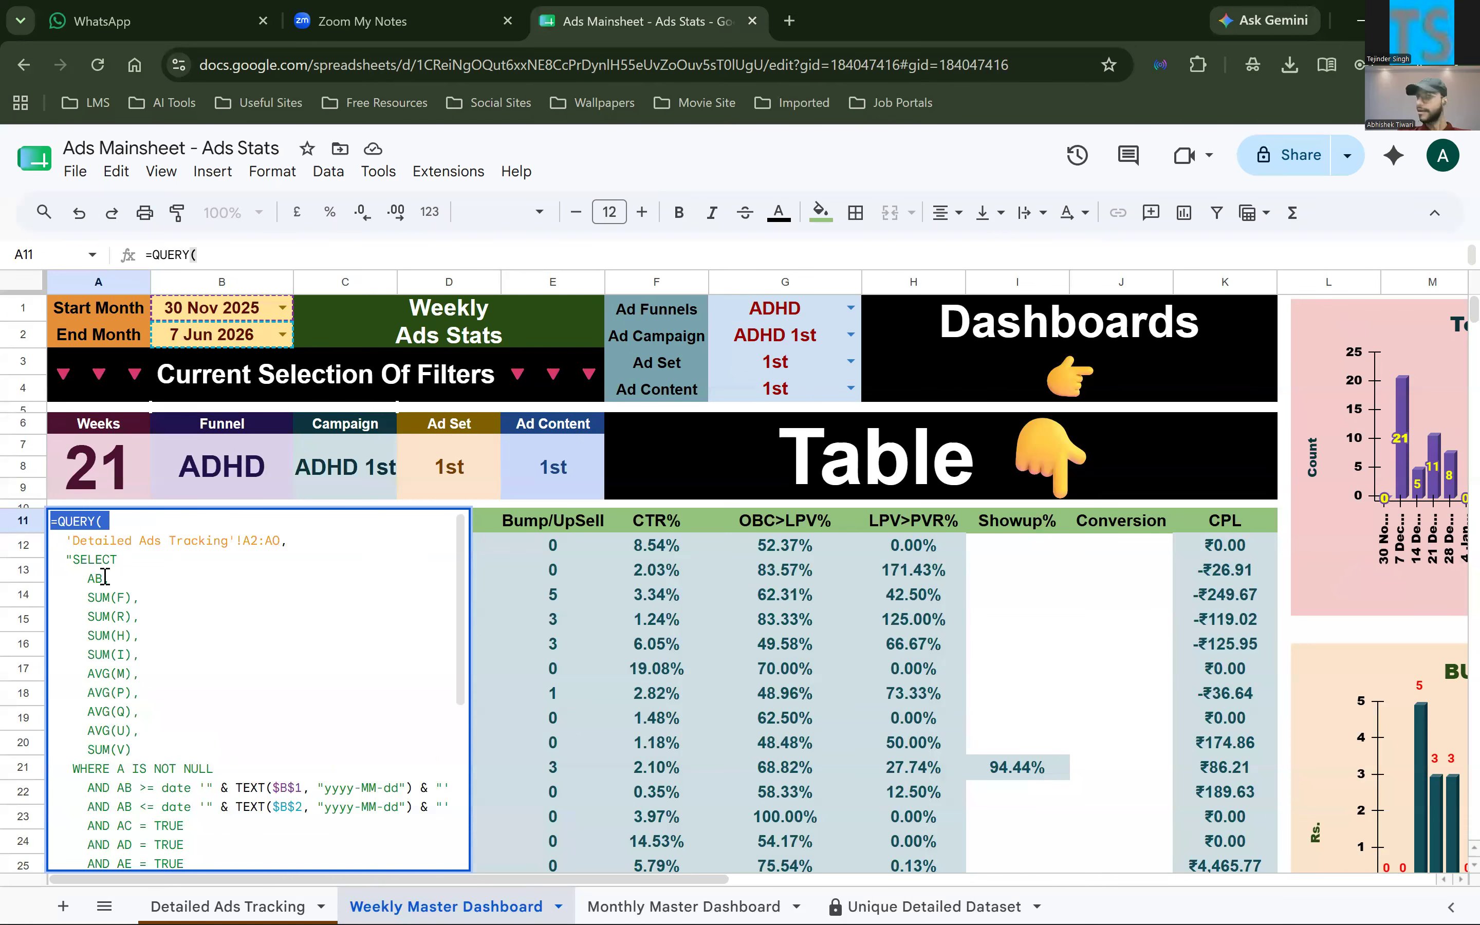
click(105, 576)
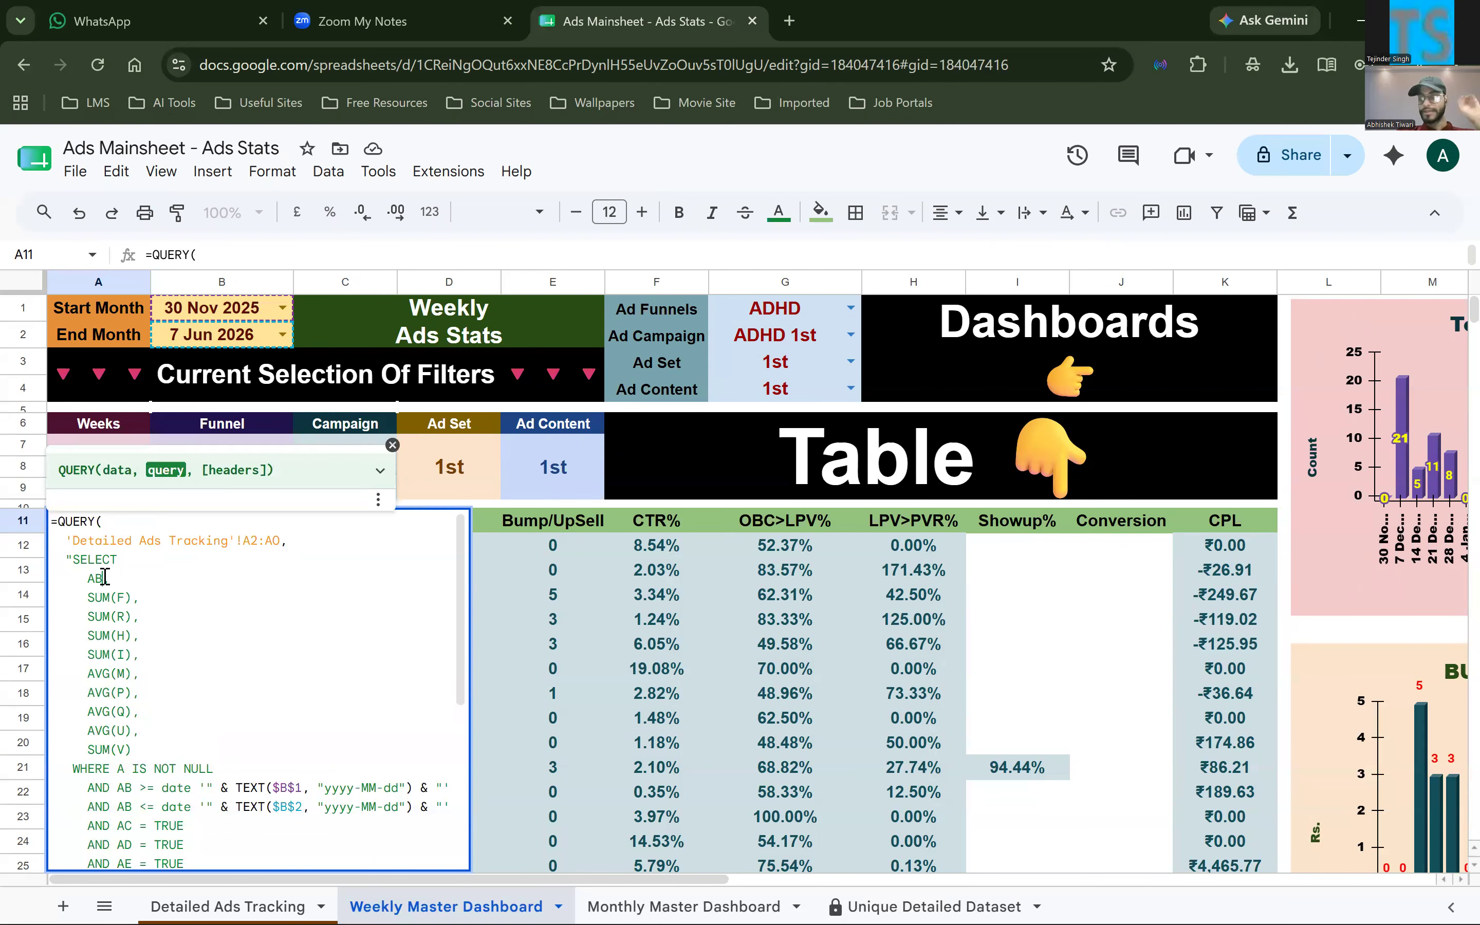
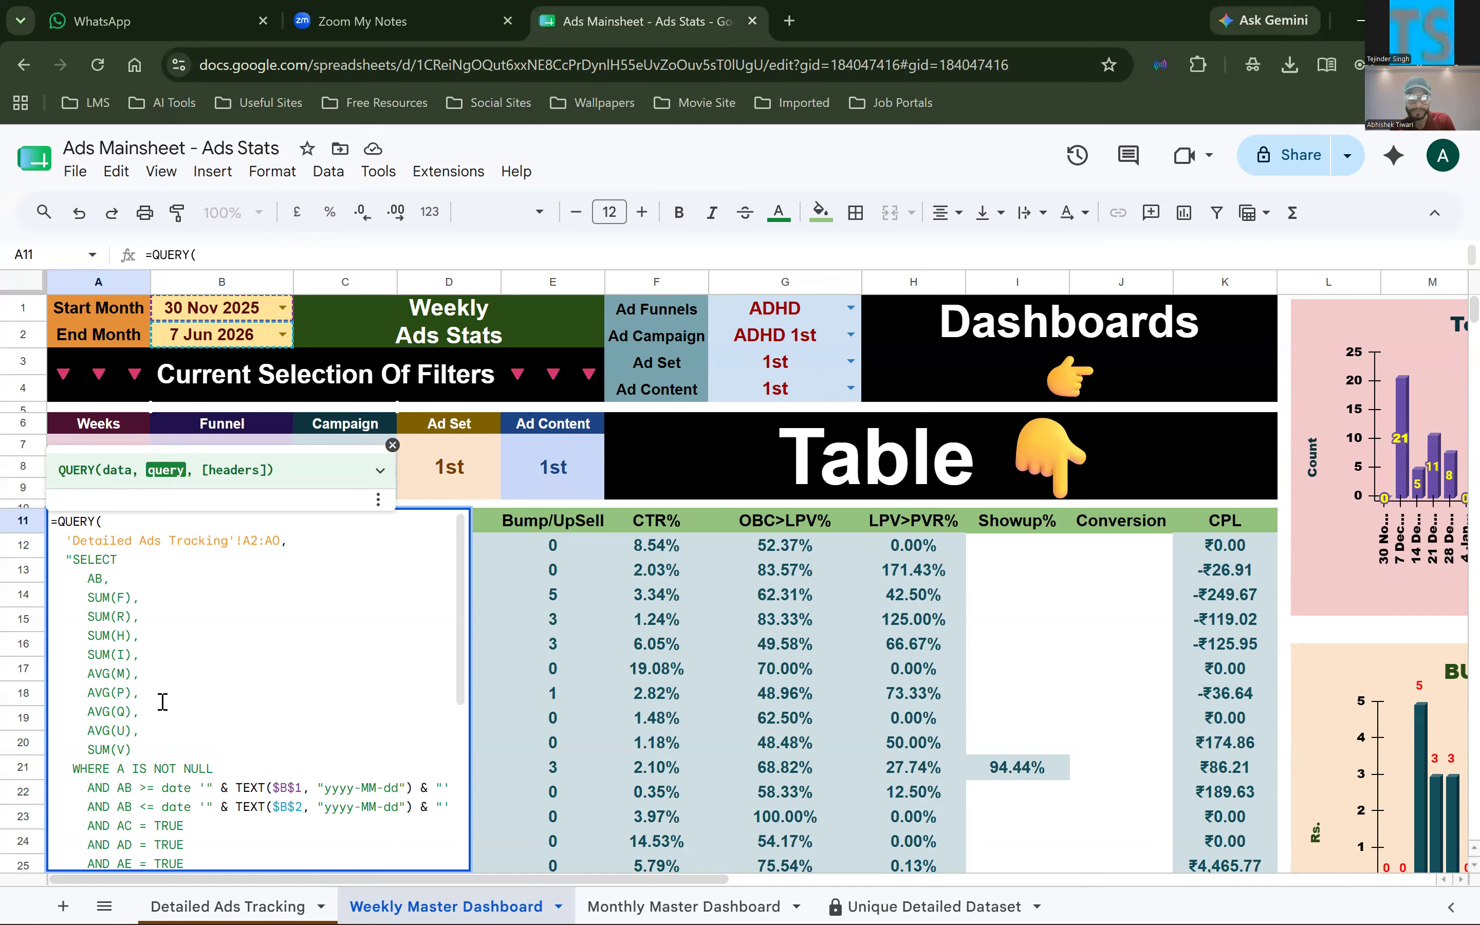
Highlight the SUM(F) to SUM(V) lines in the A11 QUERY formula, and step through the row 11 headers from Ad Spent-GST to Conversion
scroll(150, 710, down, 2)
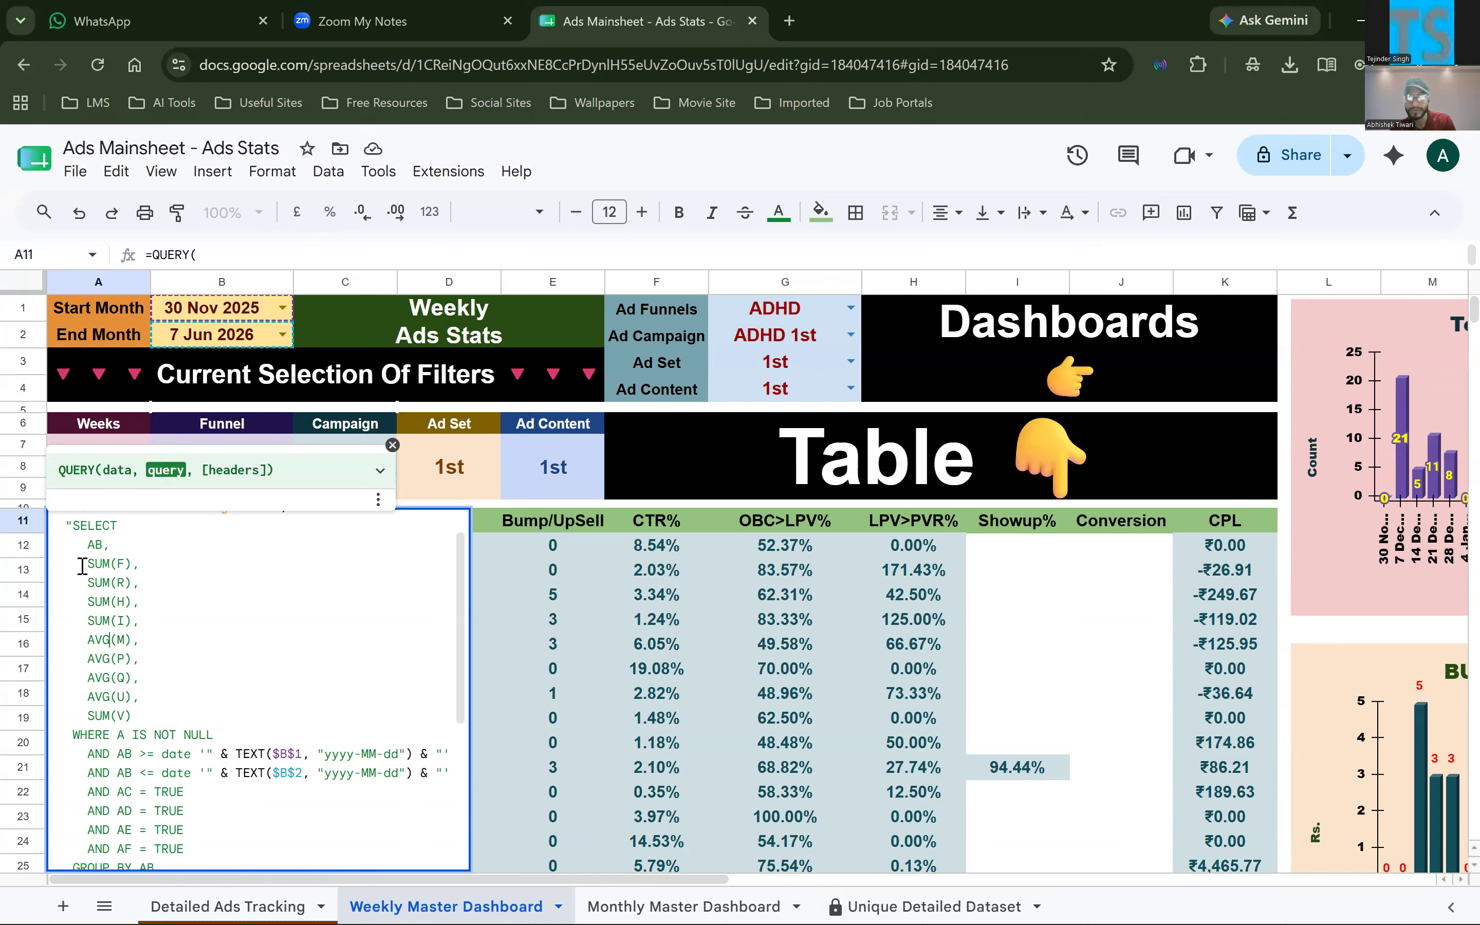
shift+click(52, 566)
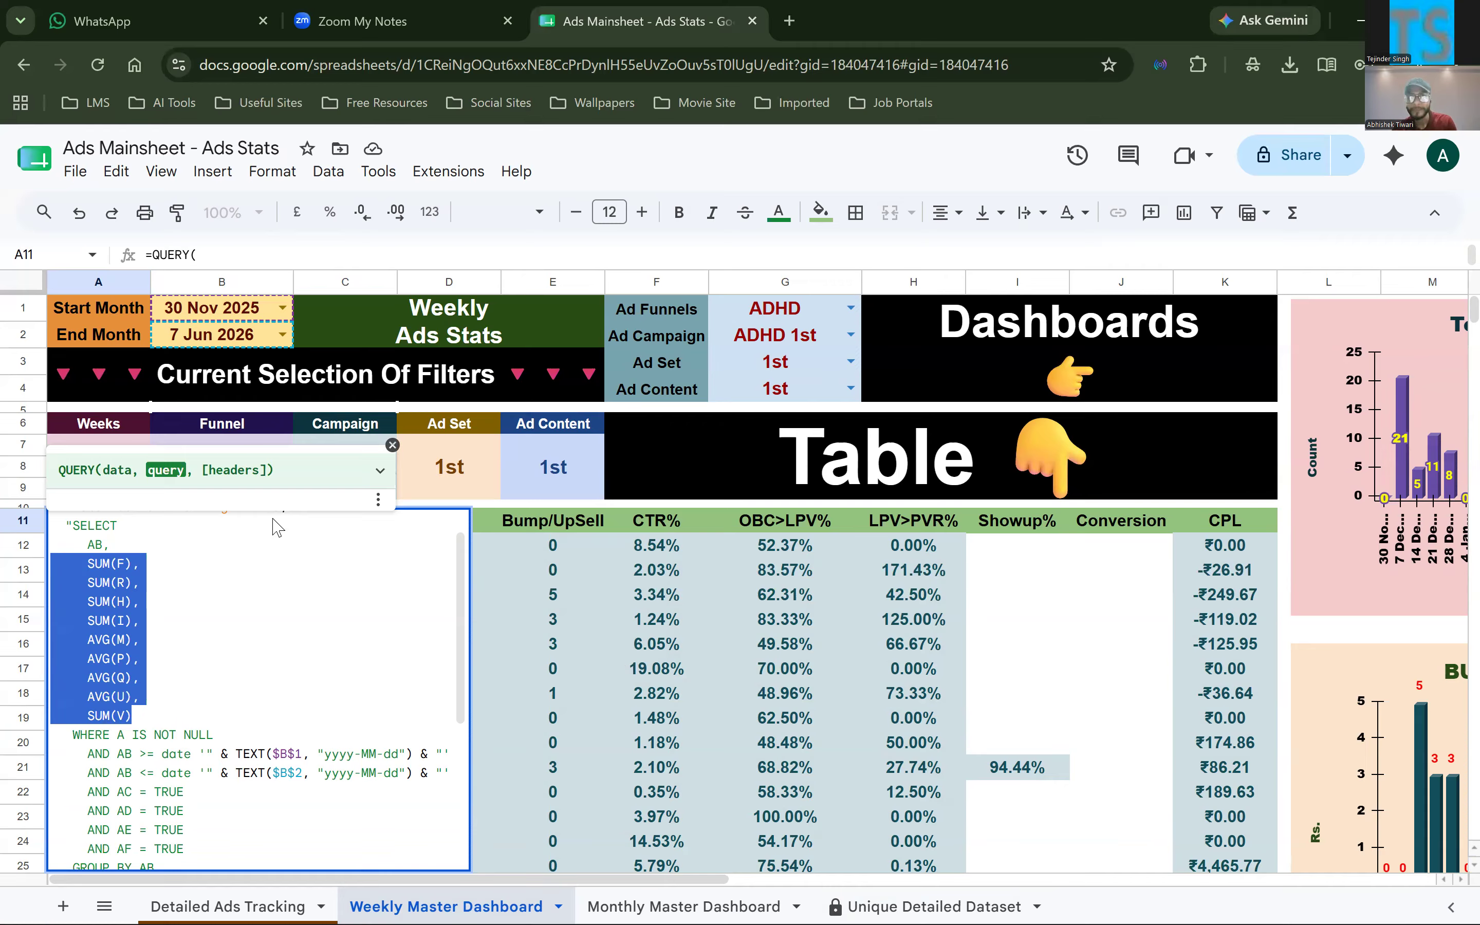
click(206, 520)
key(Right)
key(Right)
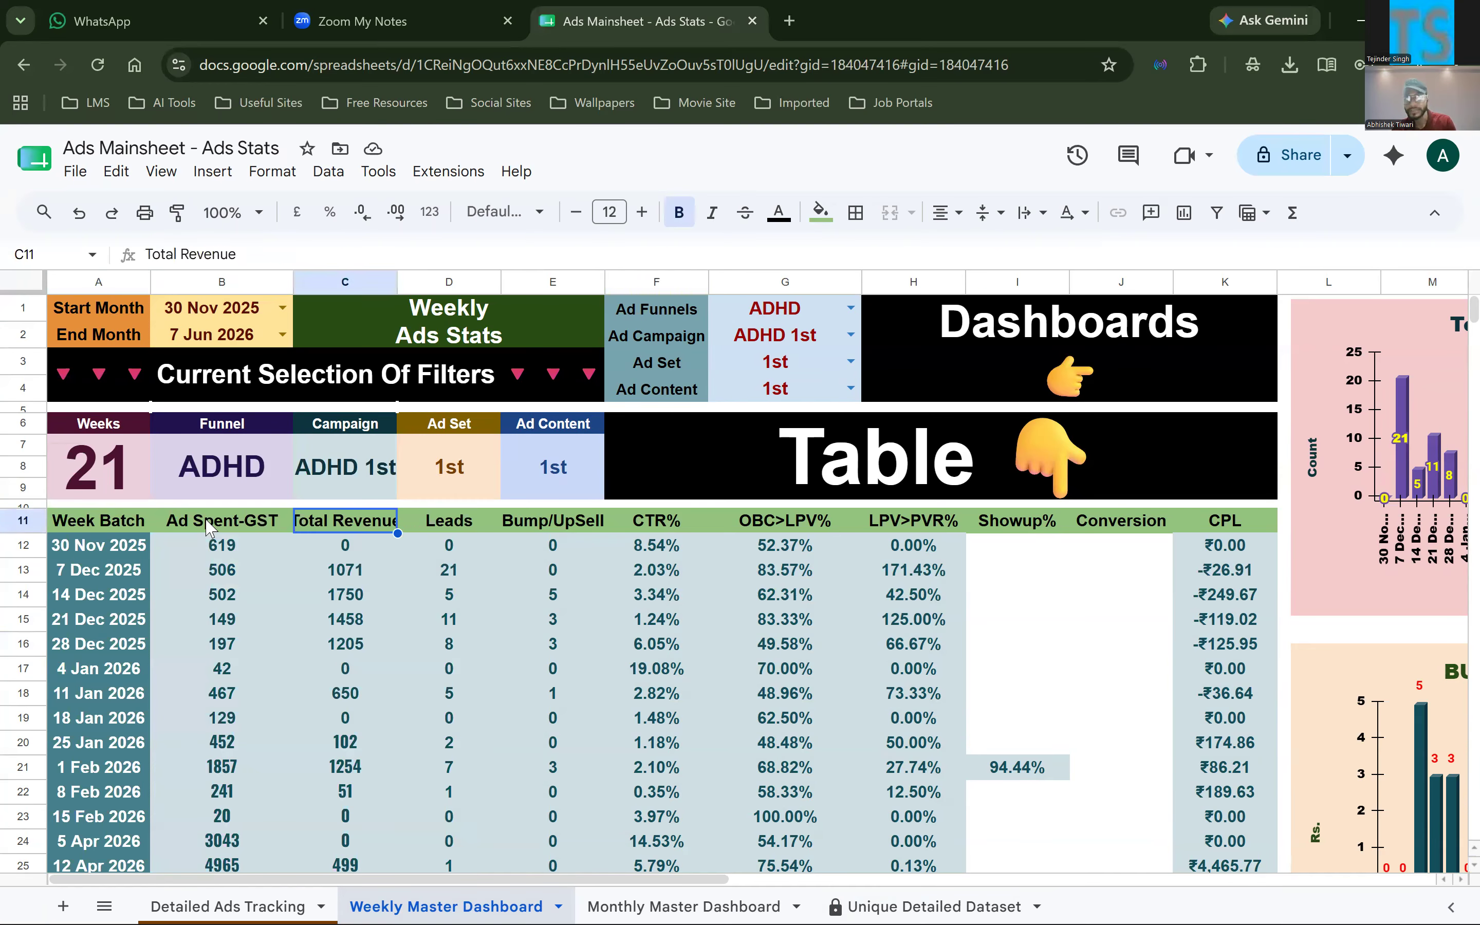
key(Right)
key(Right)
key(Right)
key(Right)
key(Right)
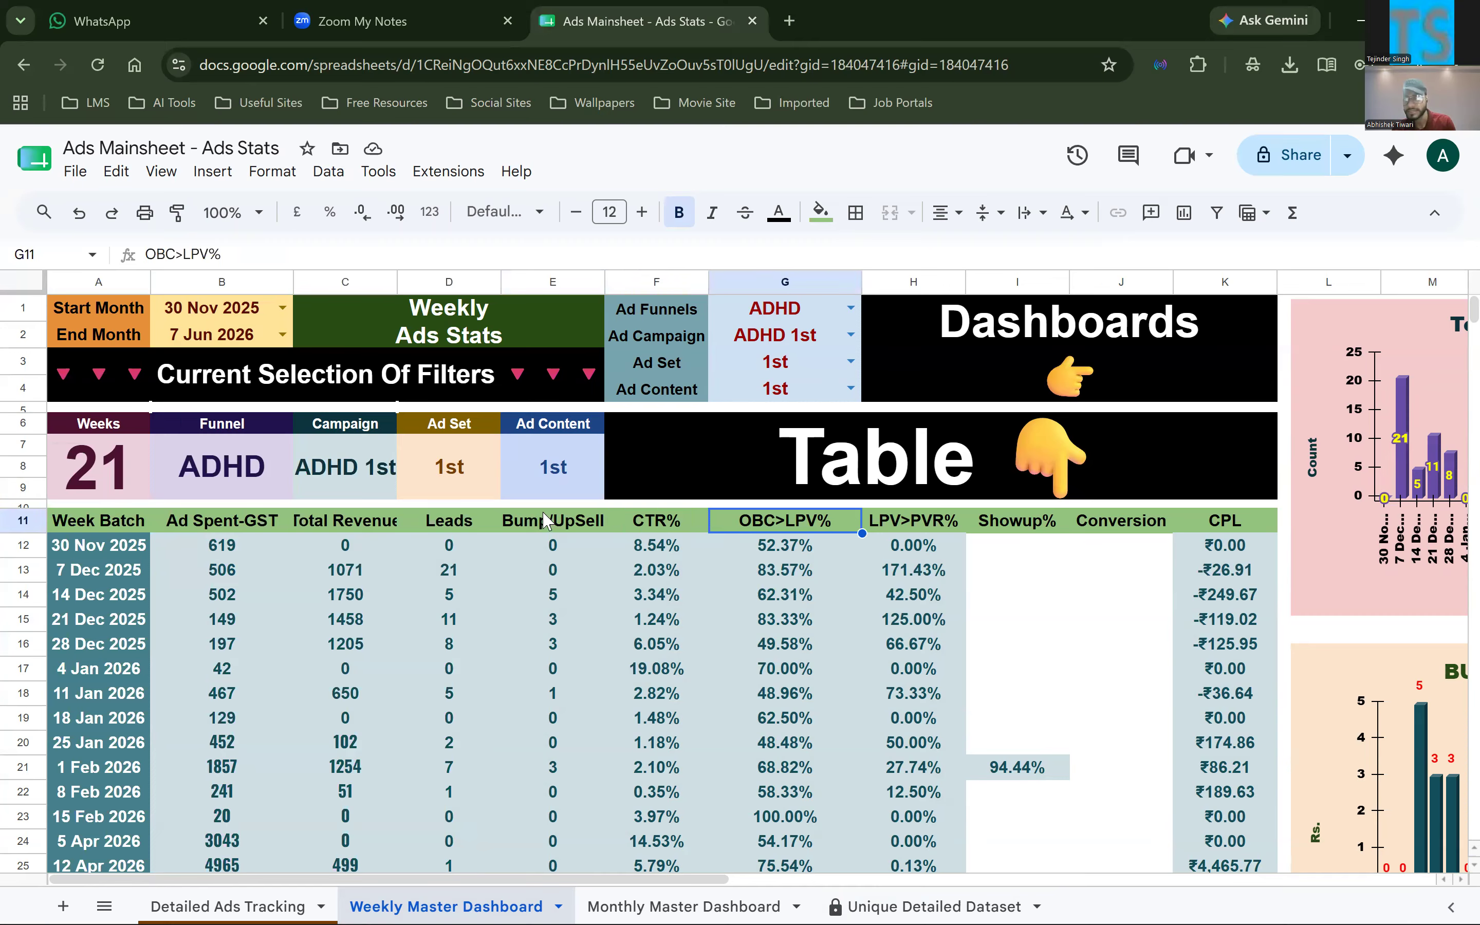
key(Right)
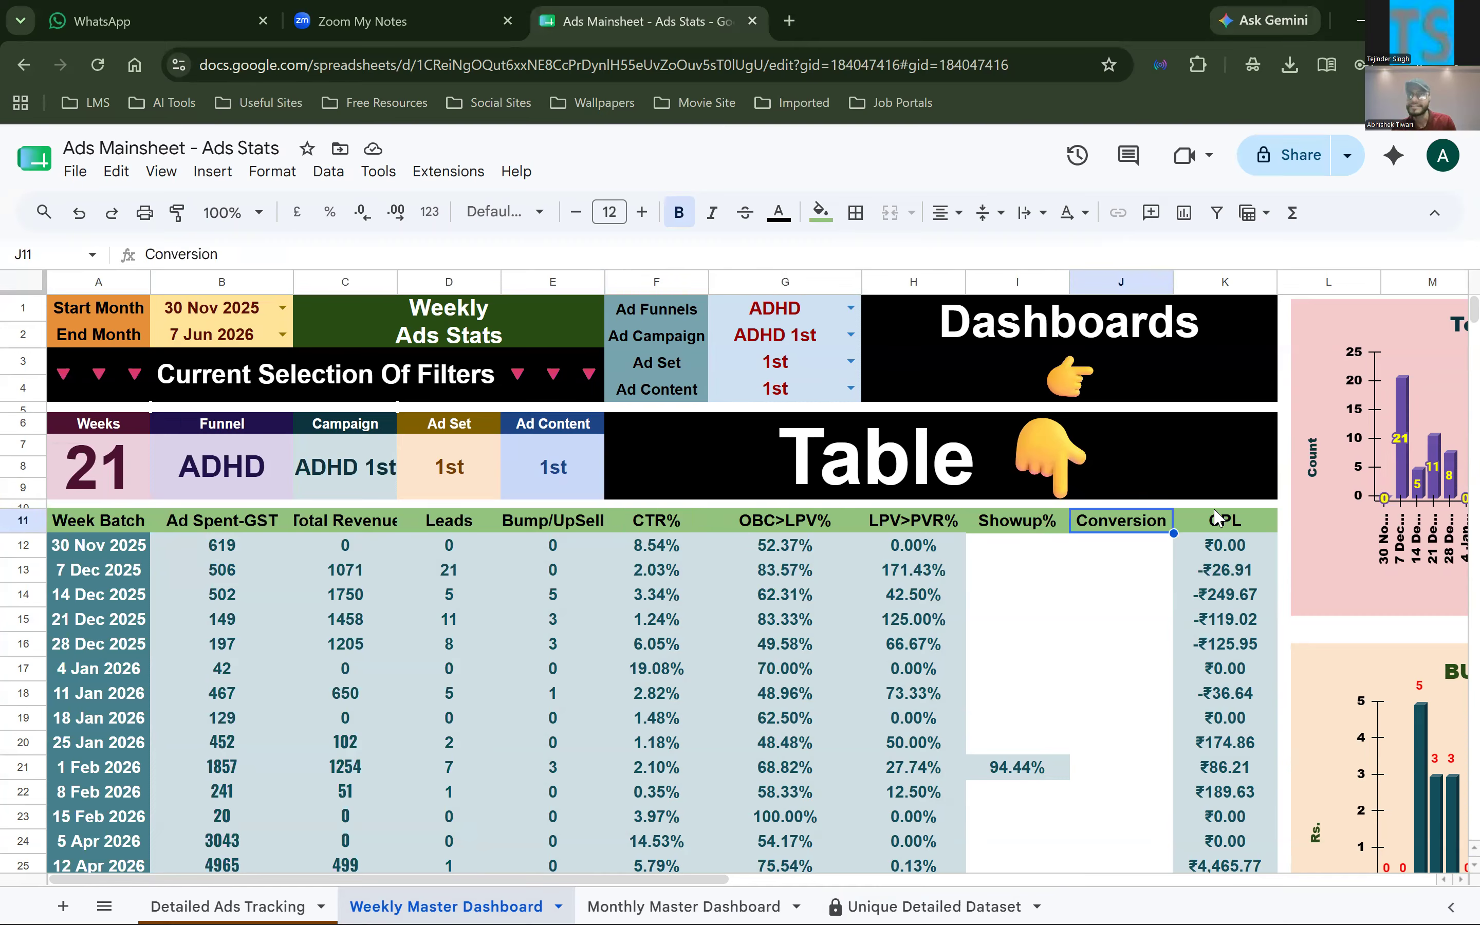
Examine the CPL formula in K12, and select the CPL values K12:K36 to point out the separately calculated column
click(1216, 506)
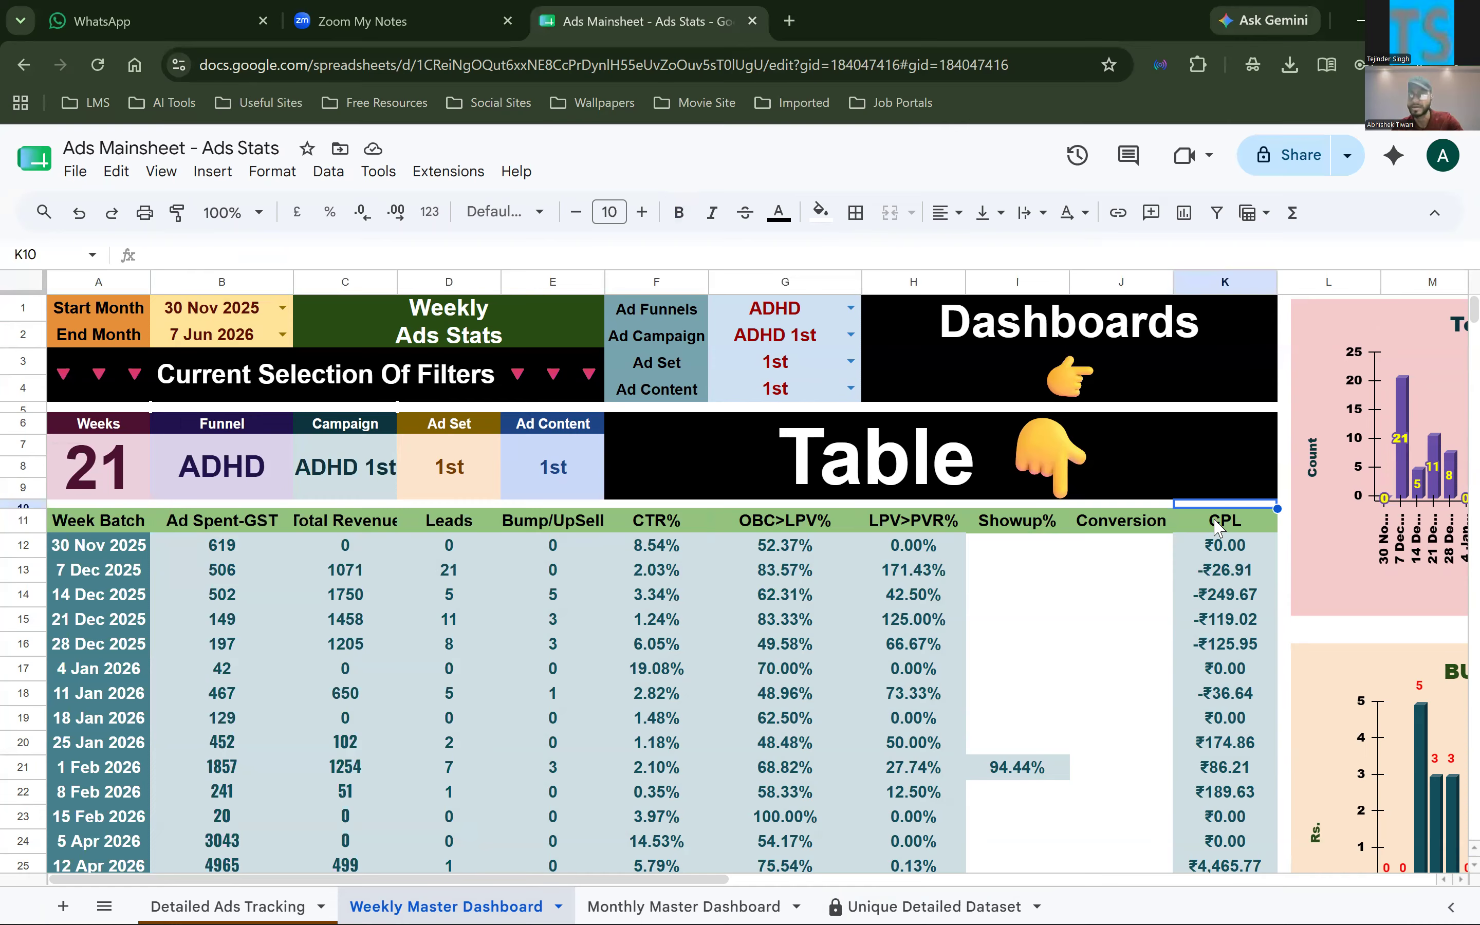
click(1217, 526)
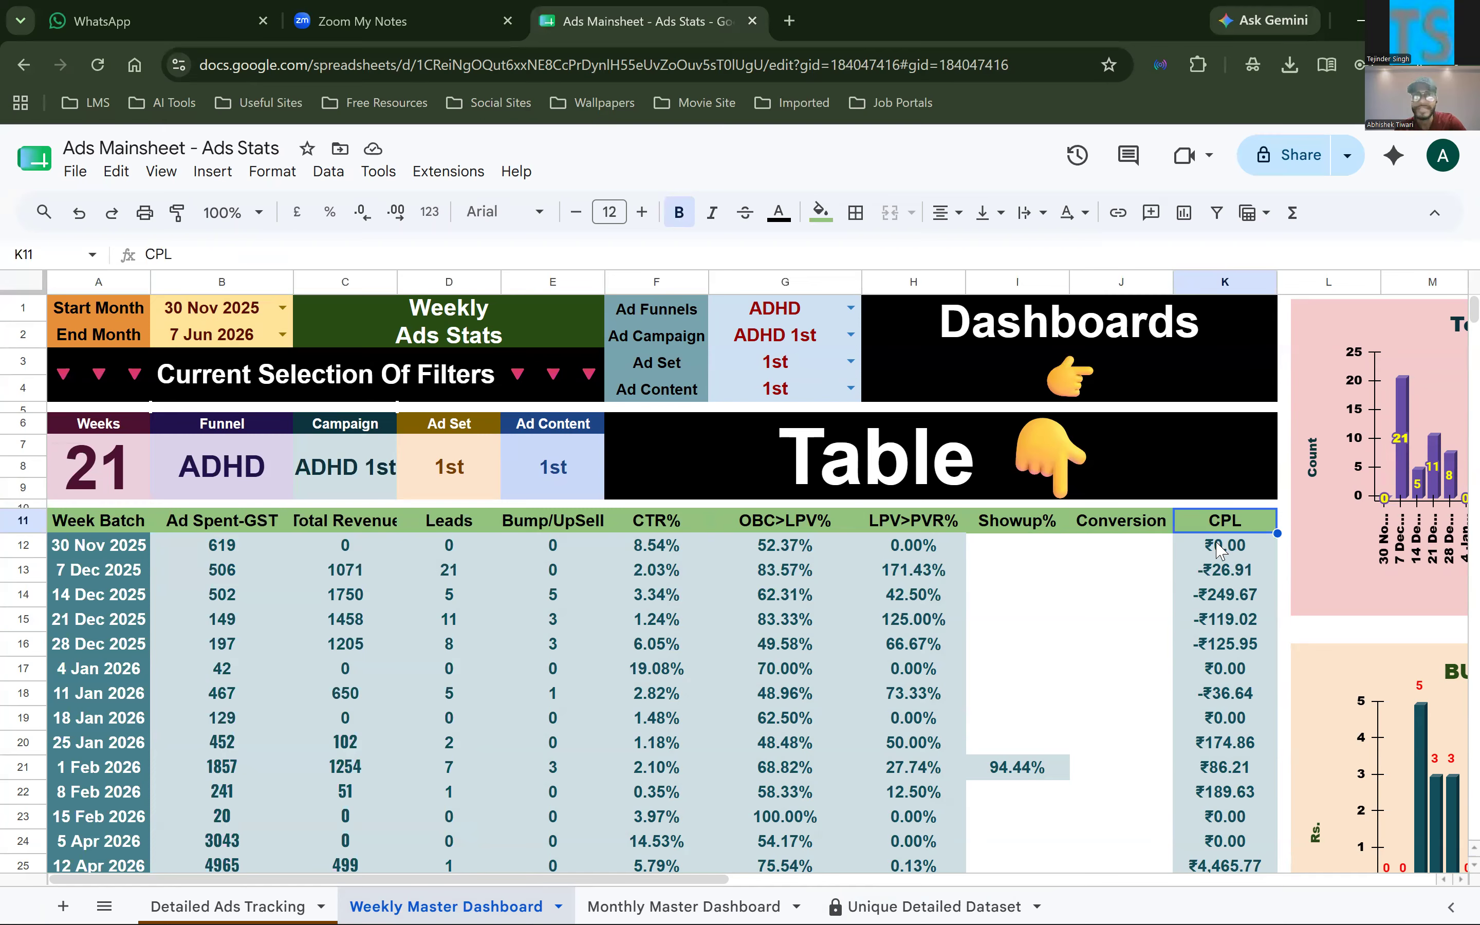
click(1218, 546)
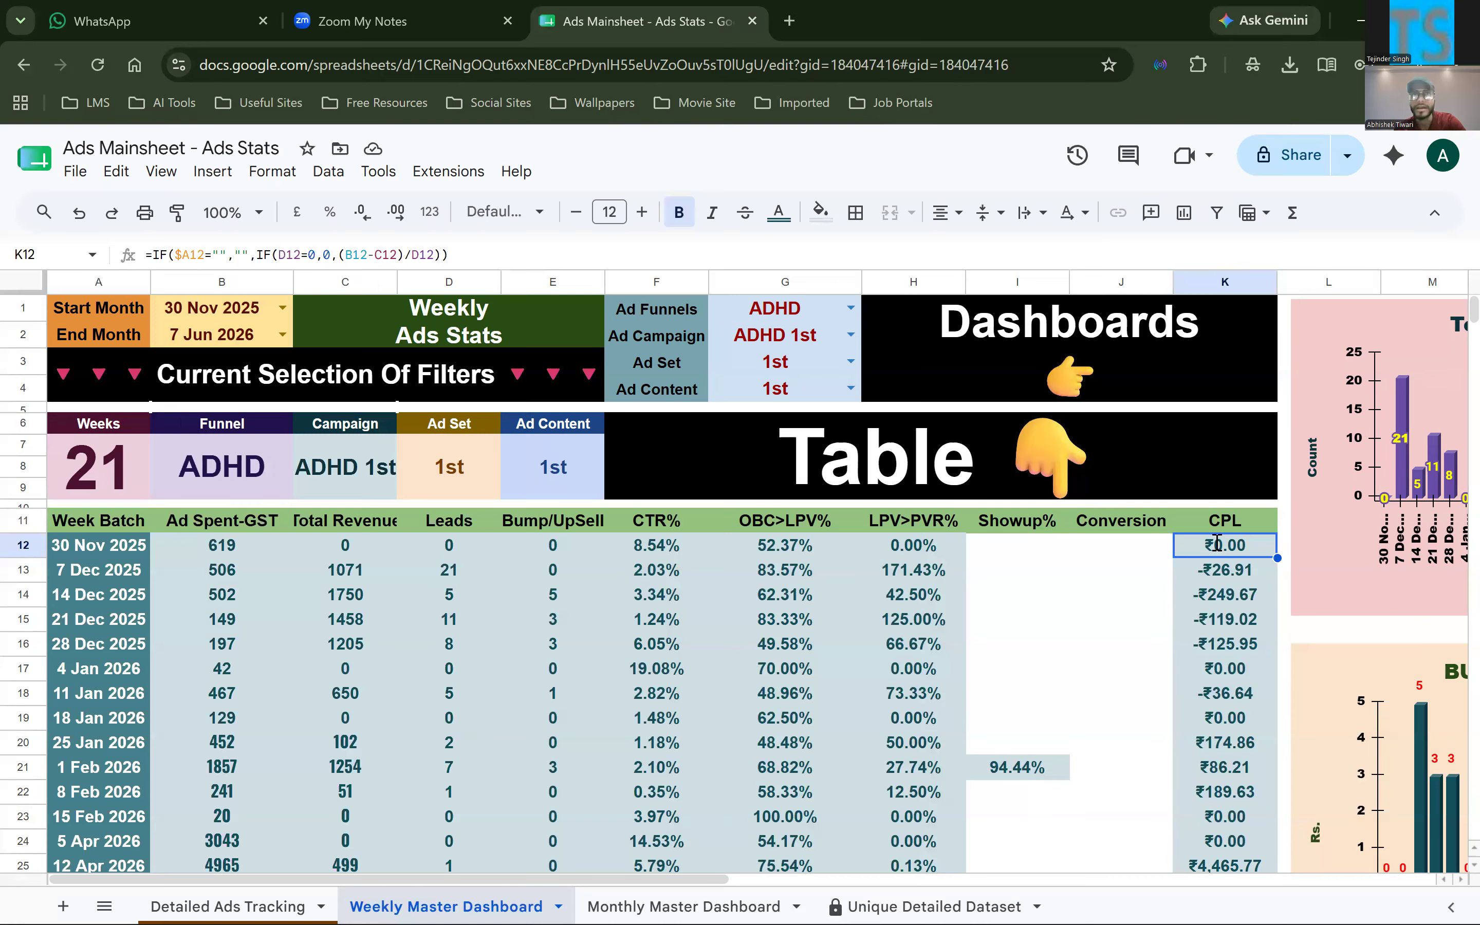
double_click(1217, 543)
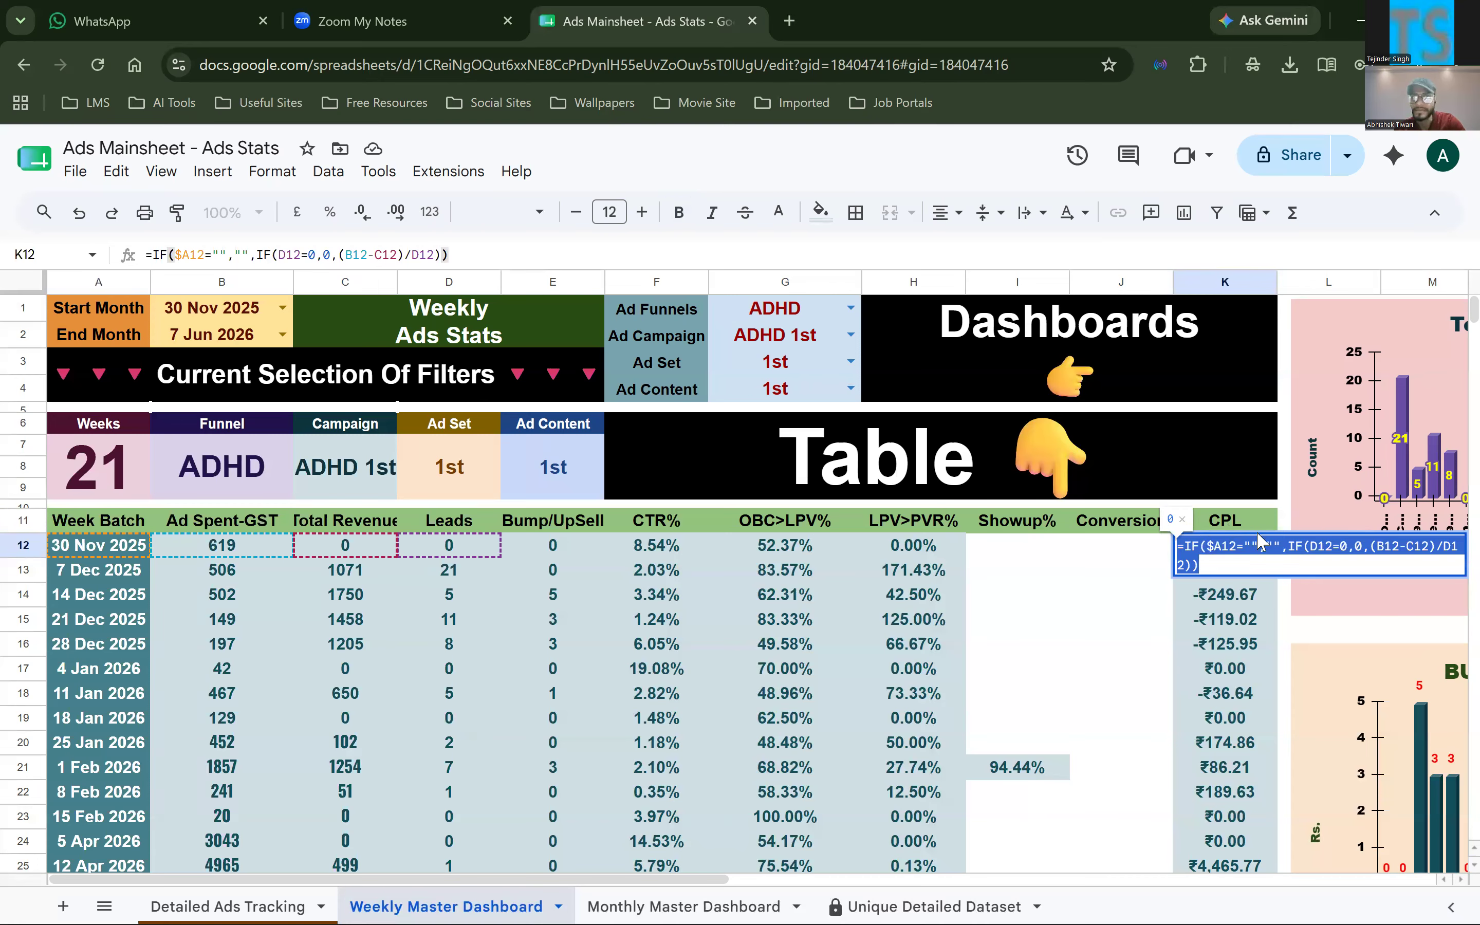
click(1122, 525)
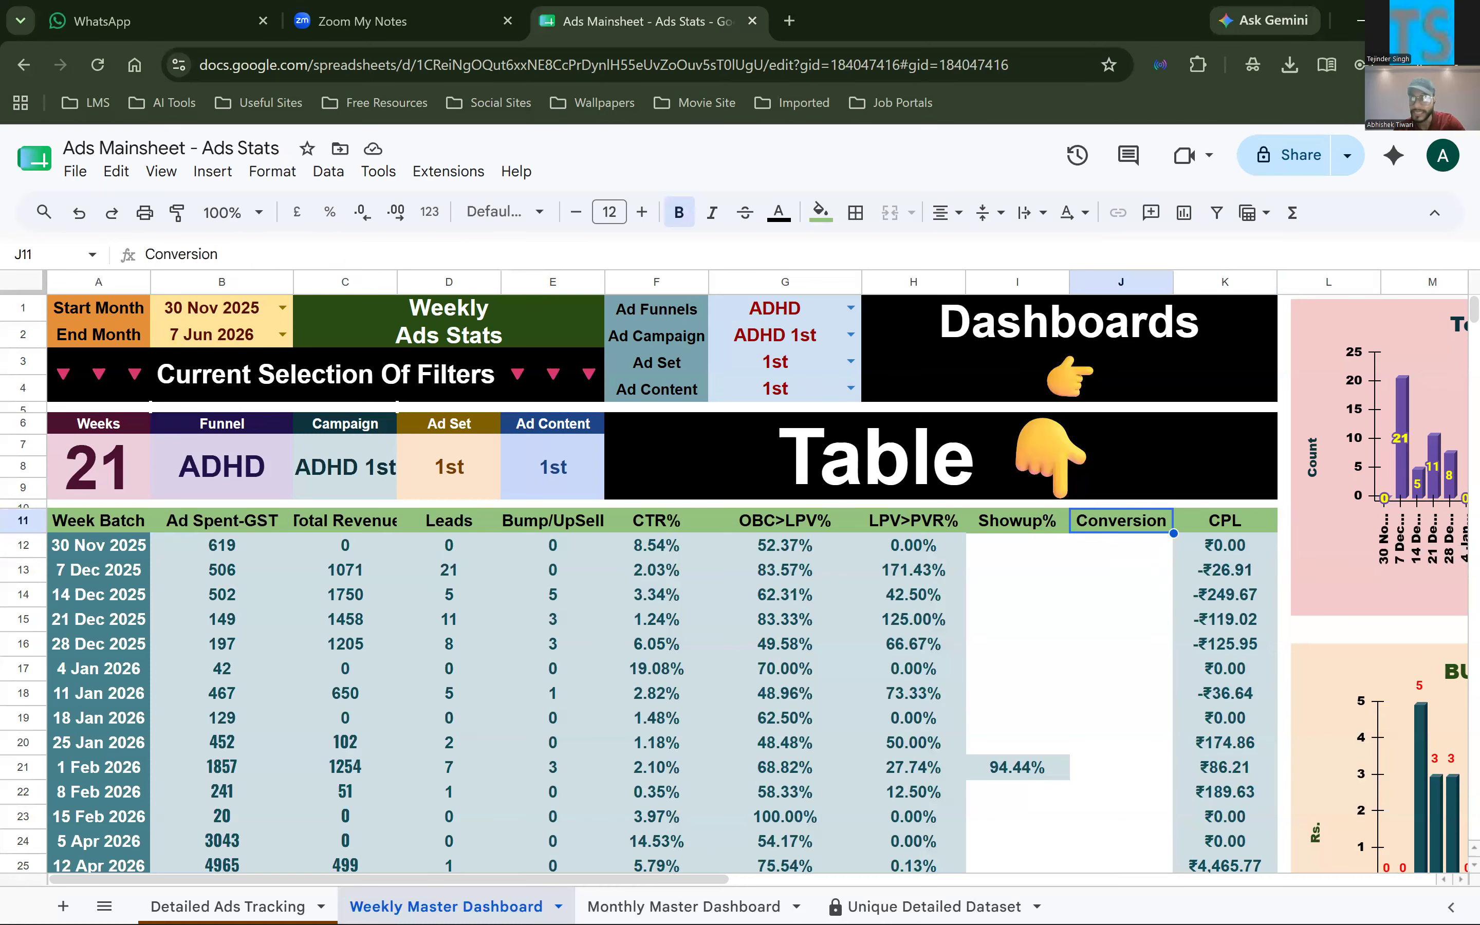
drag(1143, 545, 1222, 882)
key(ctrl+shift+Down)
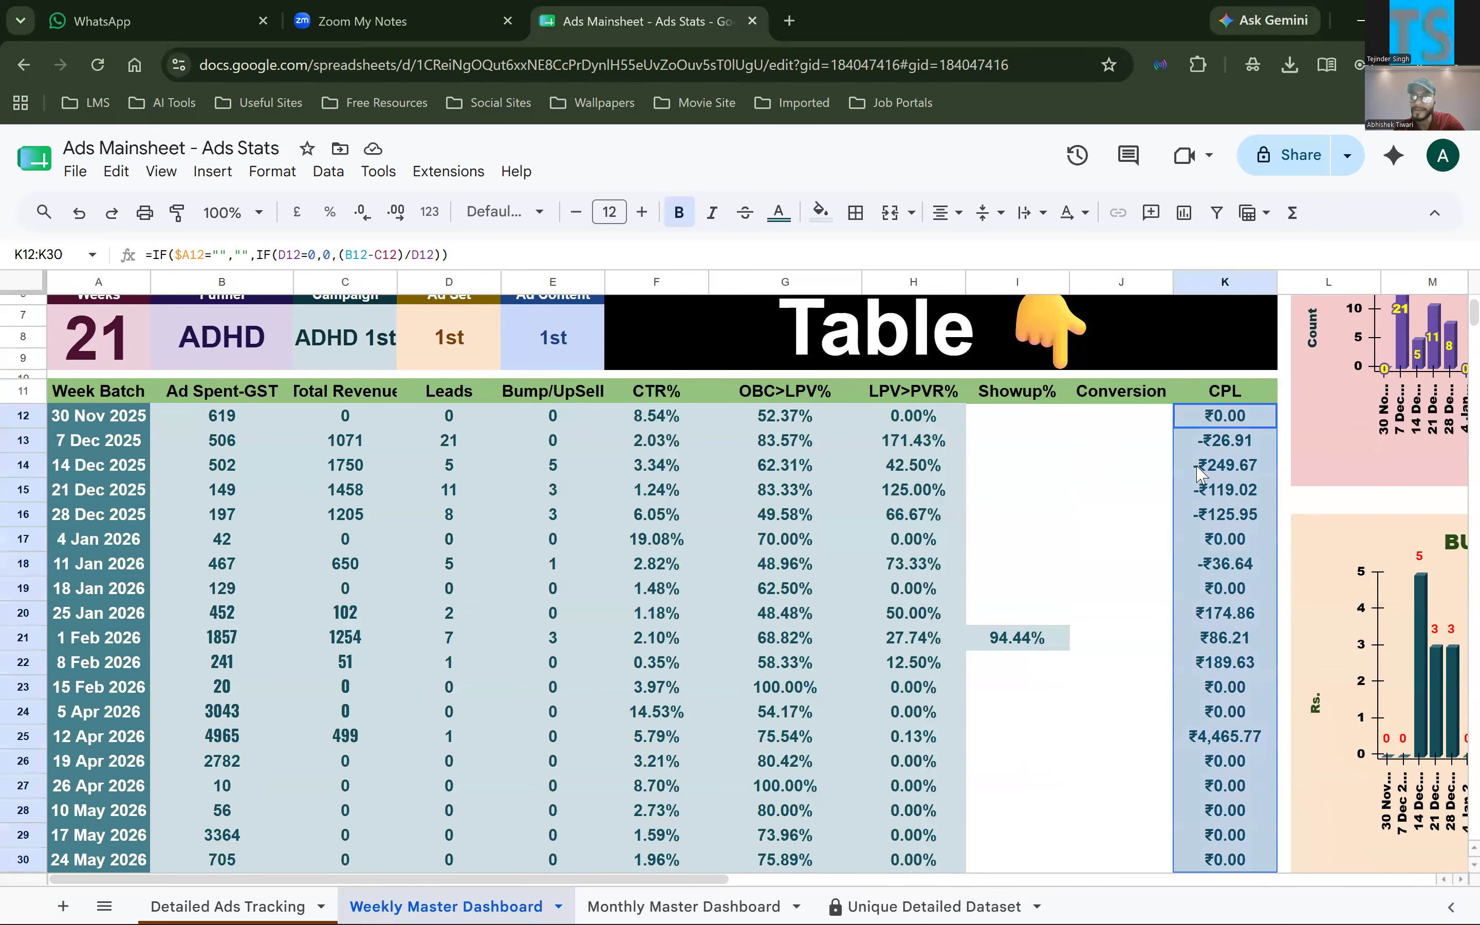
scroll(205, 507, up, 5)
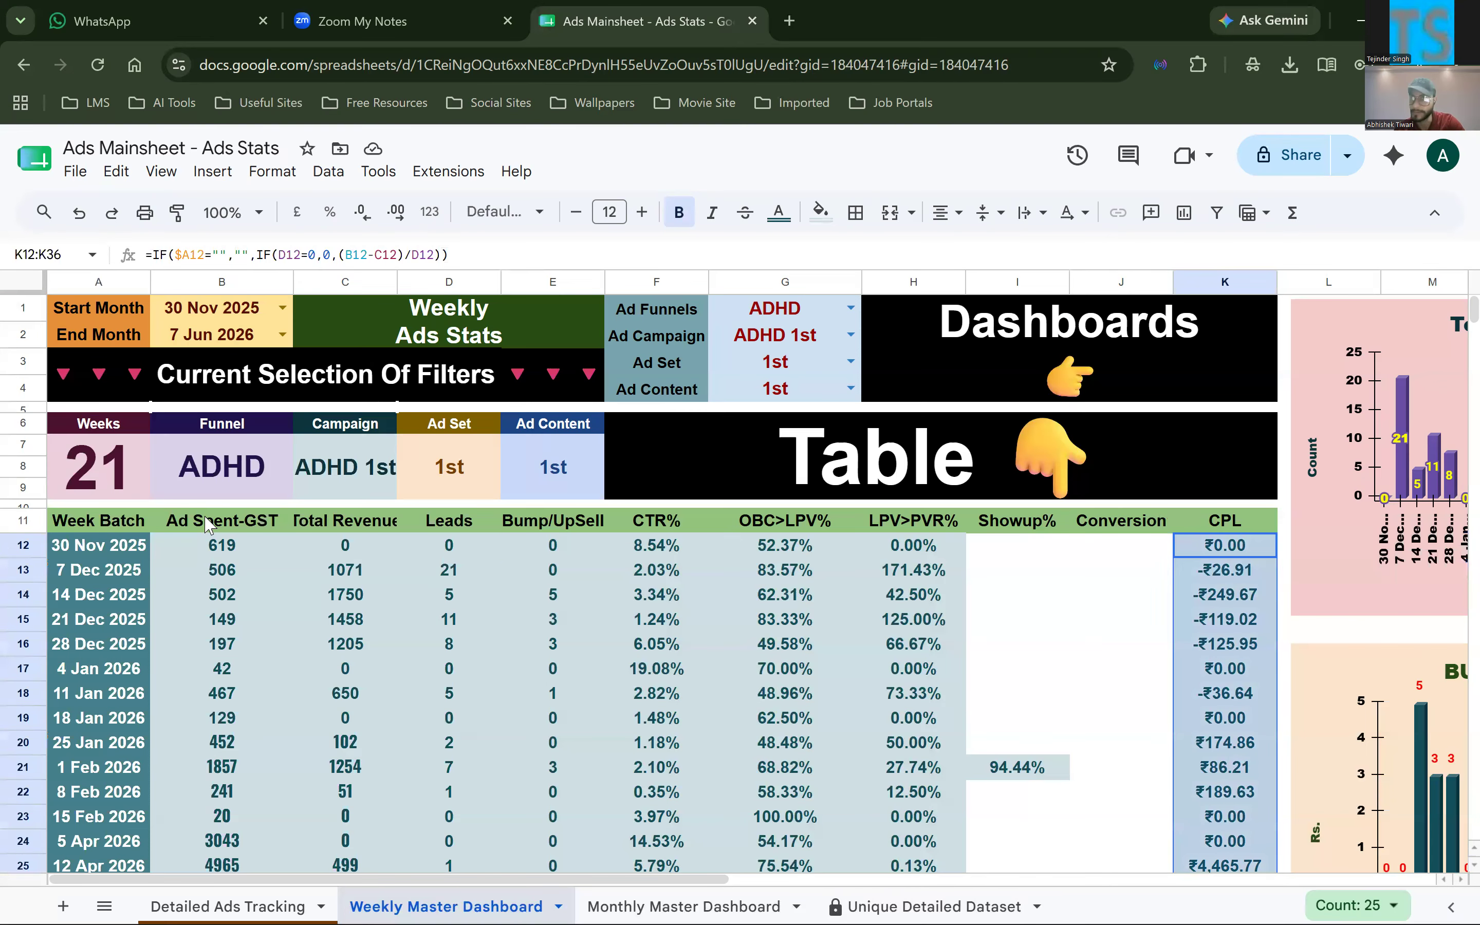
Reopen the A11 QUERY formula and highlight its aggregate lines from SUM(F) through SUM(V), ending at the WHERE clause
click(161, 524)
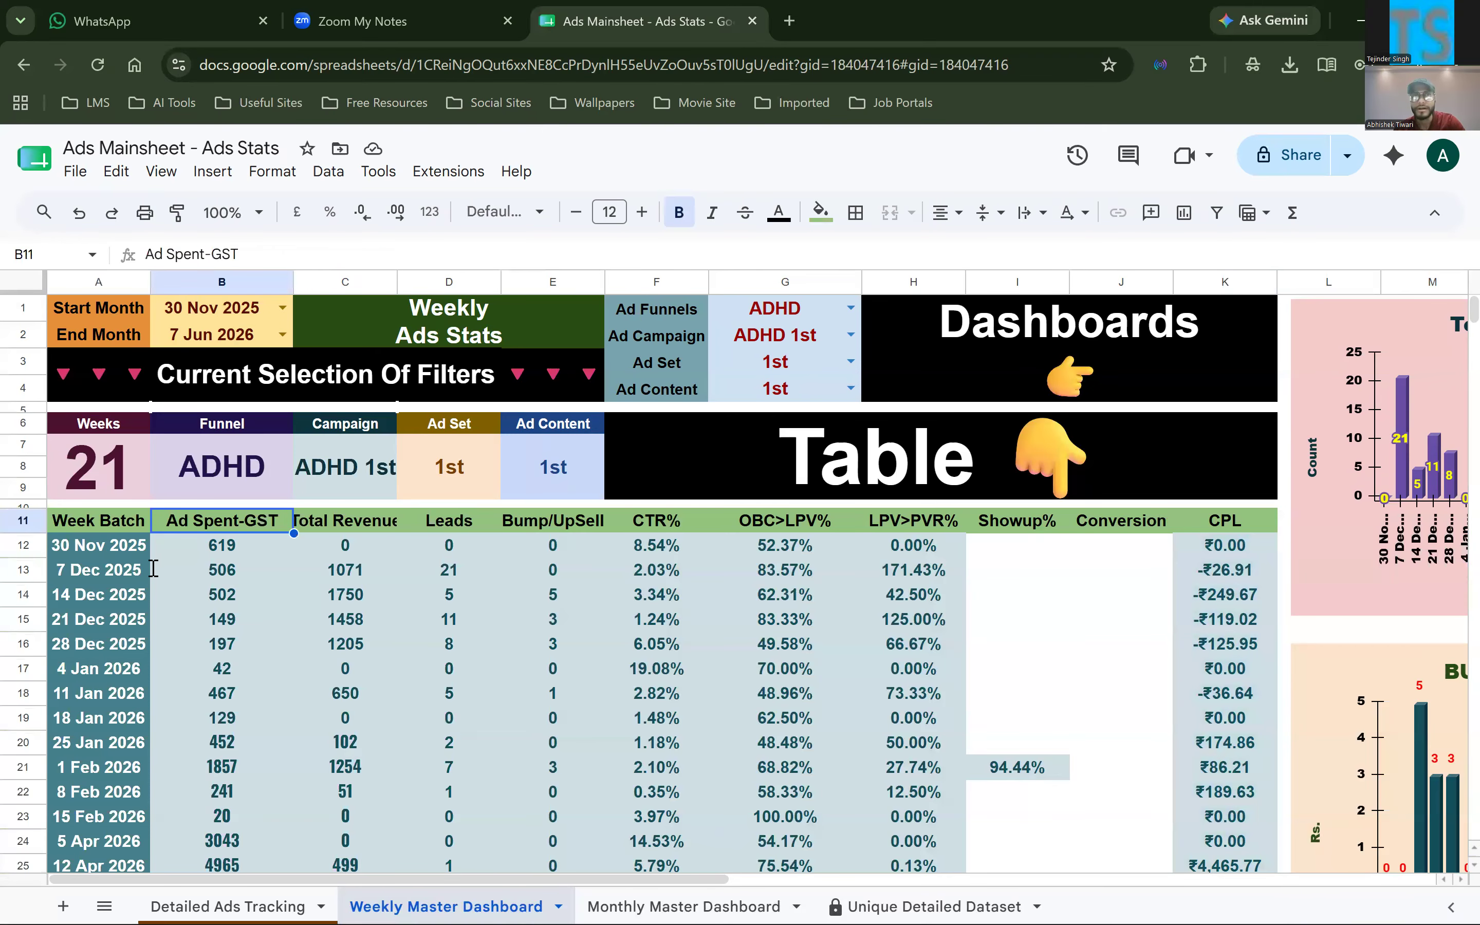
triple_click(129, 527)
click(129, 558)
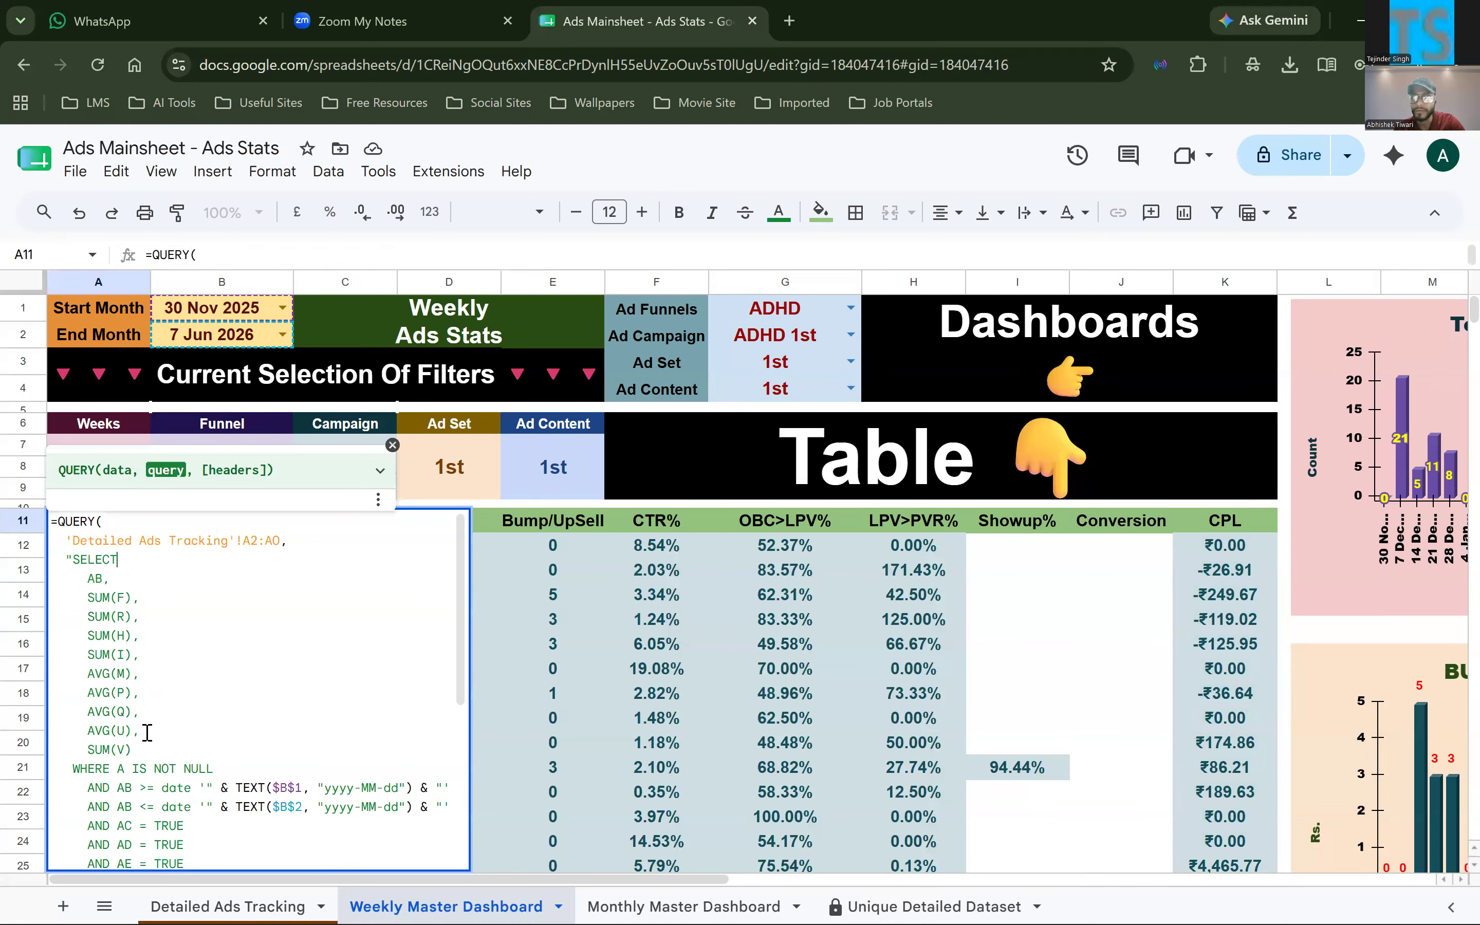
drag(132, 750, 54, 592)
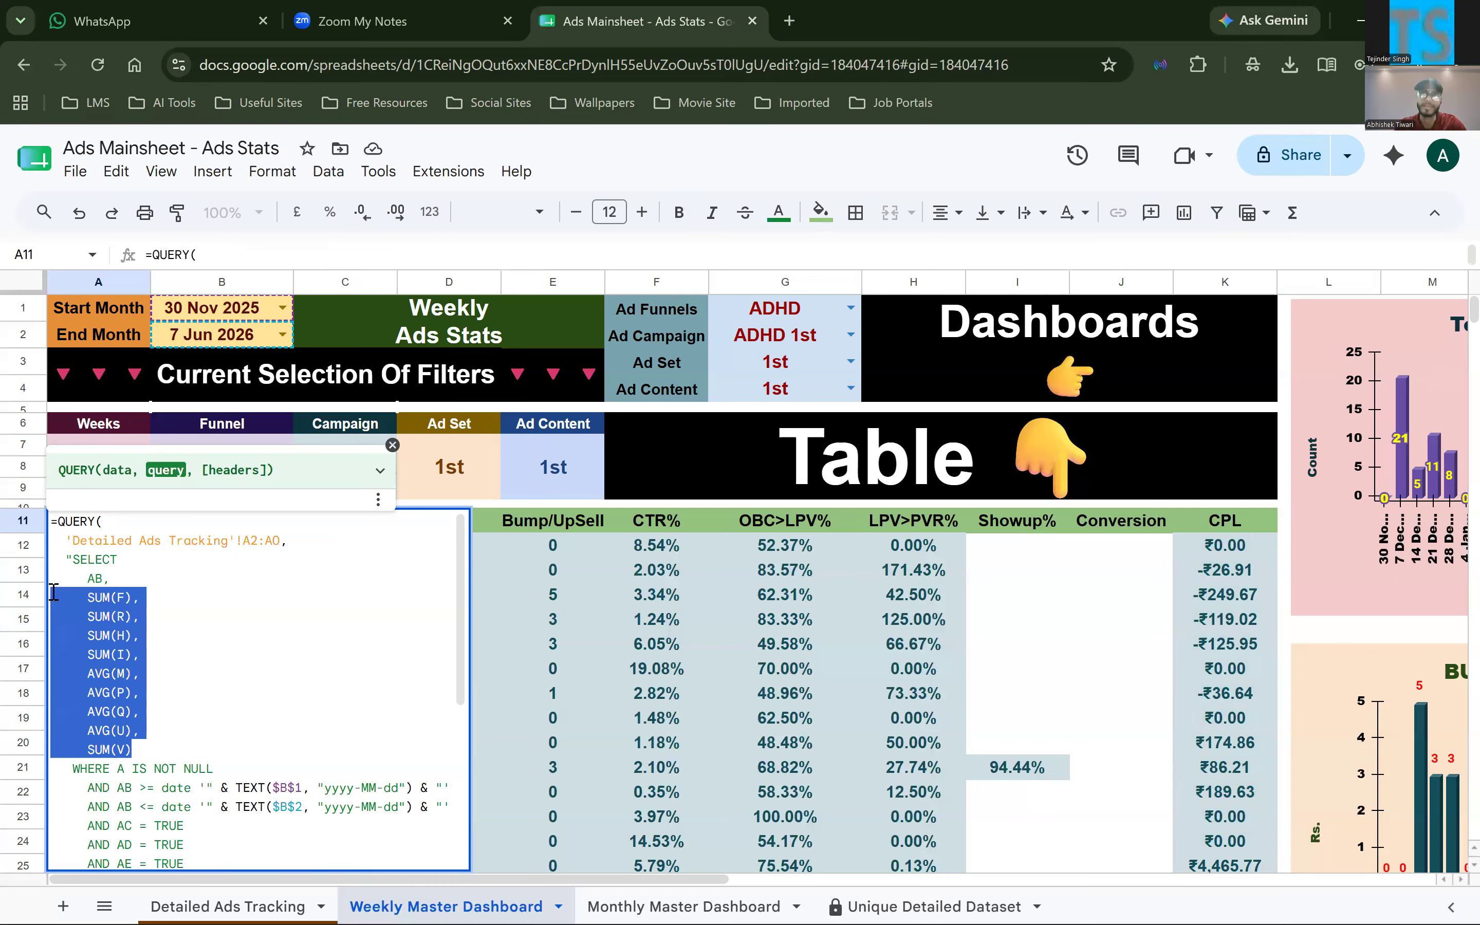
click(168, 754)
scroll(165, 722, down, 2)
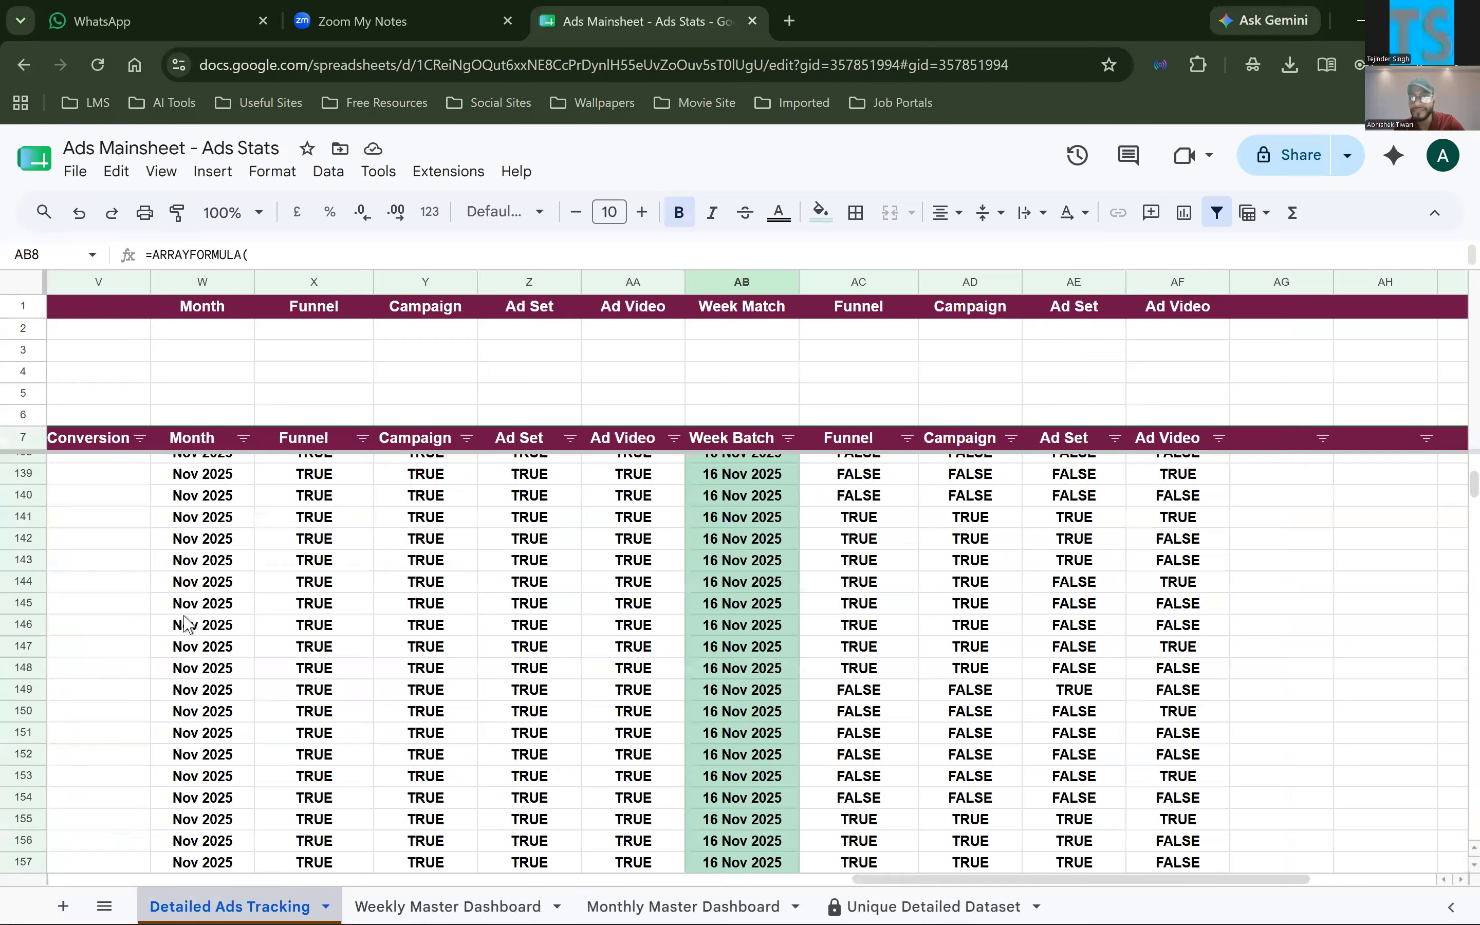
Review the Detailed Ads Tracking columns back to the Date column, and select the date in A122 as the column A reference
click(184, 614)
scroll(184, 615, left, 1)
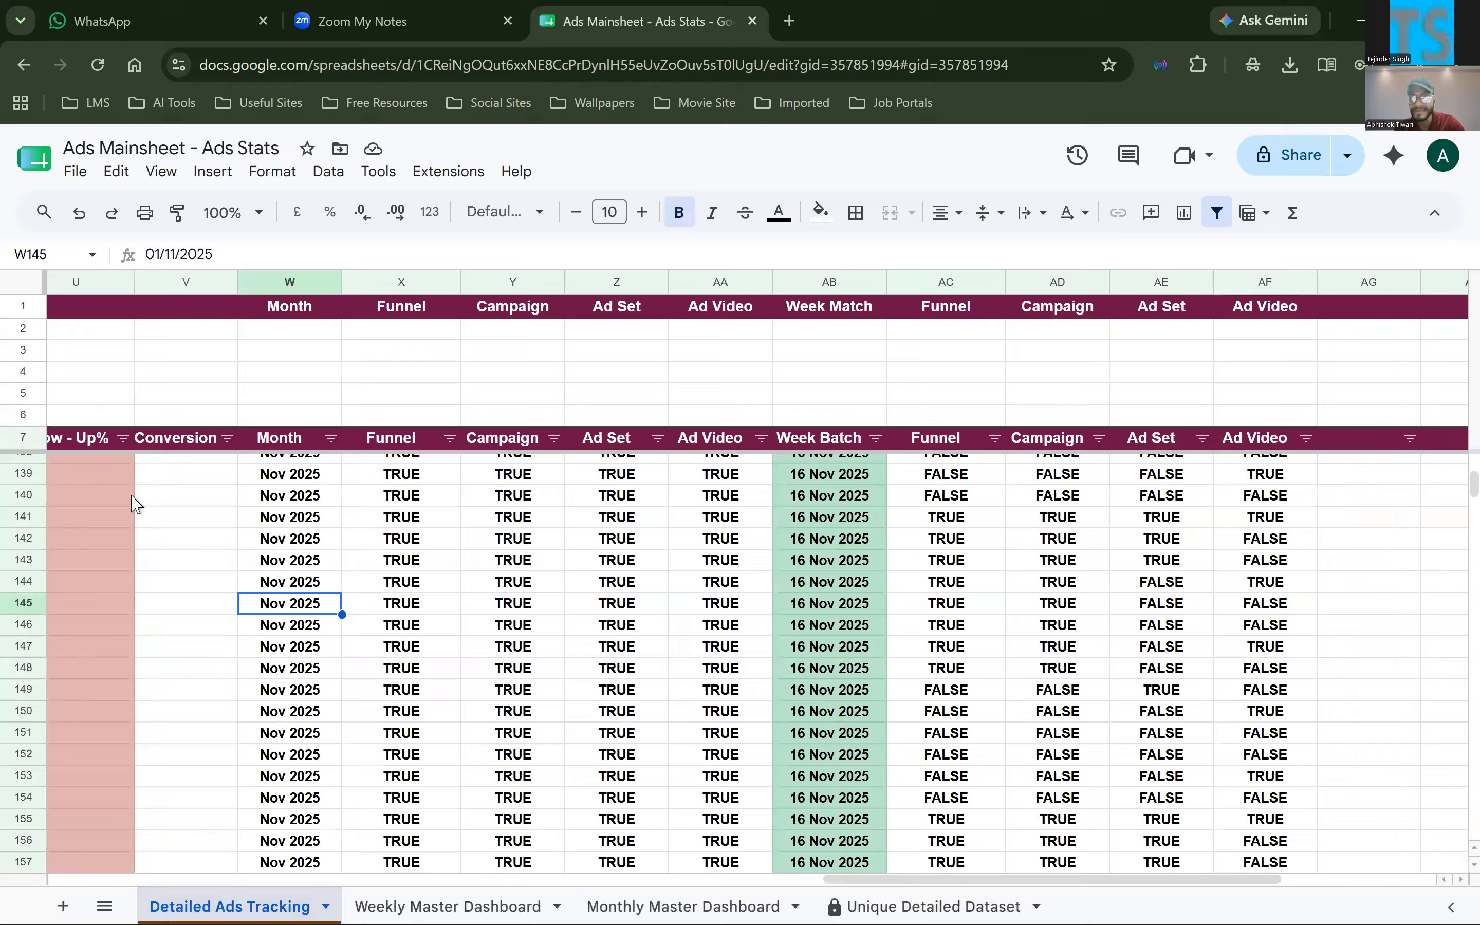
scroll(136, 504, left, 2)
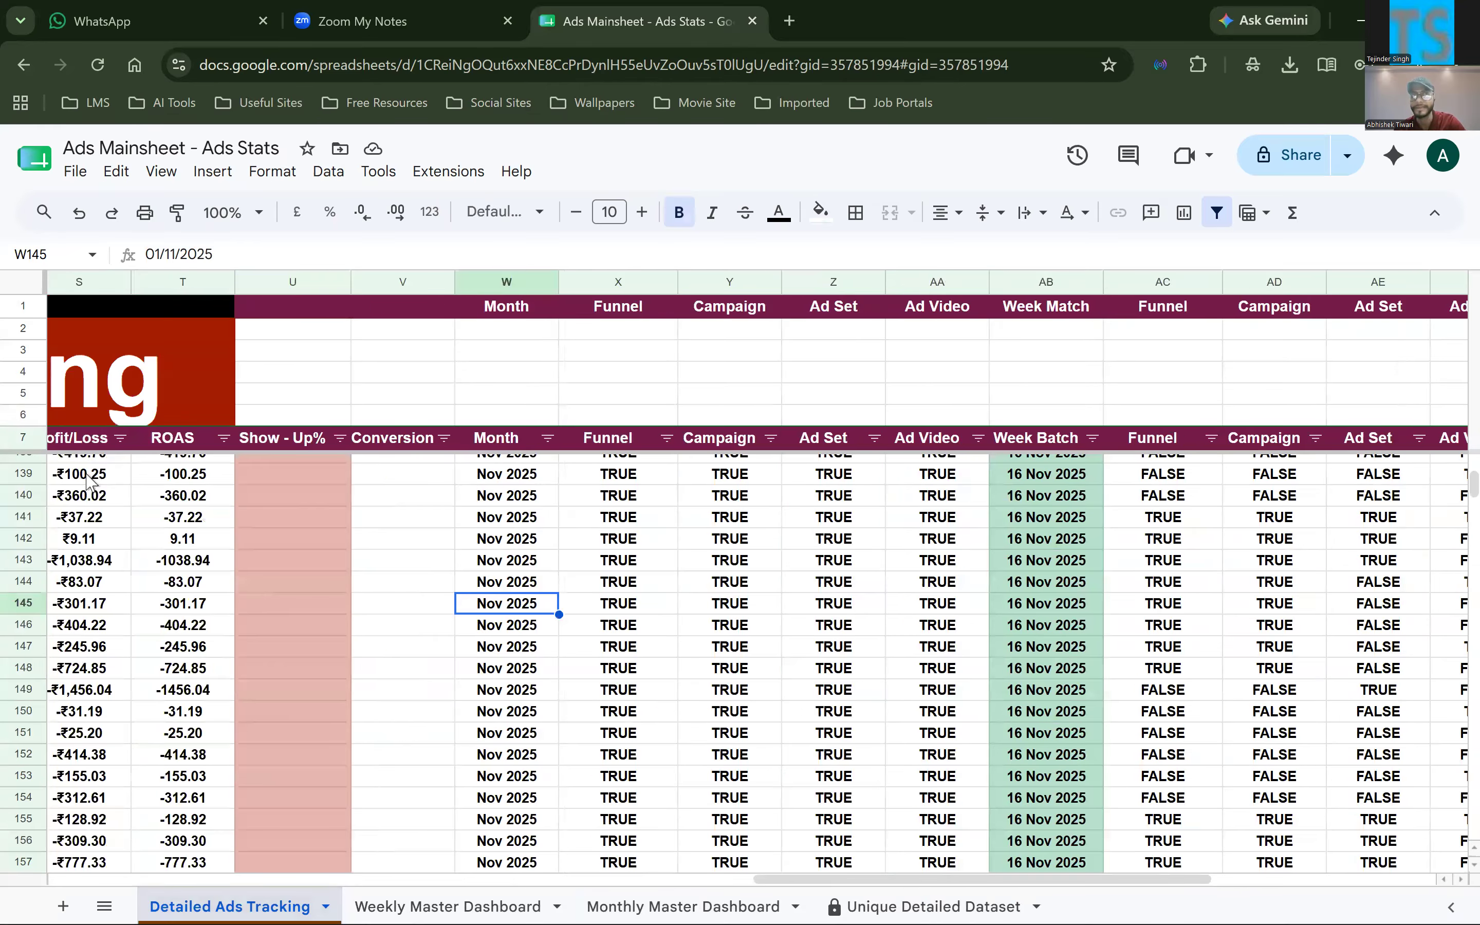
scroll(86, 488, left, 6)
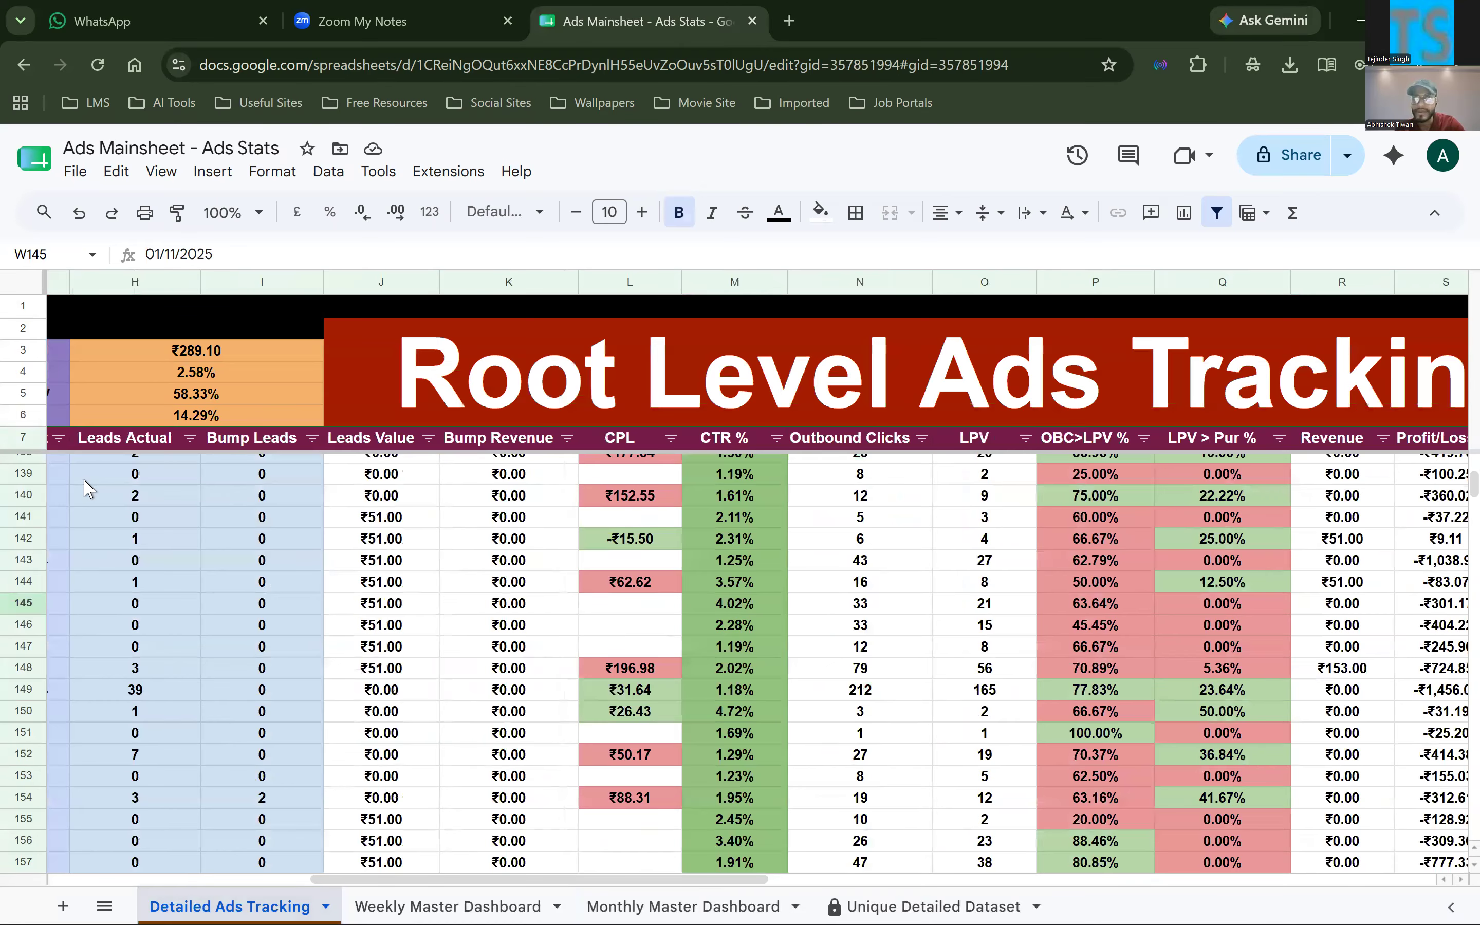
scroll(104, 290, left, 4)
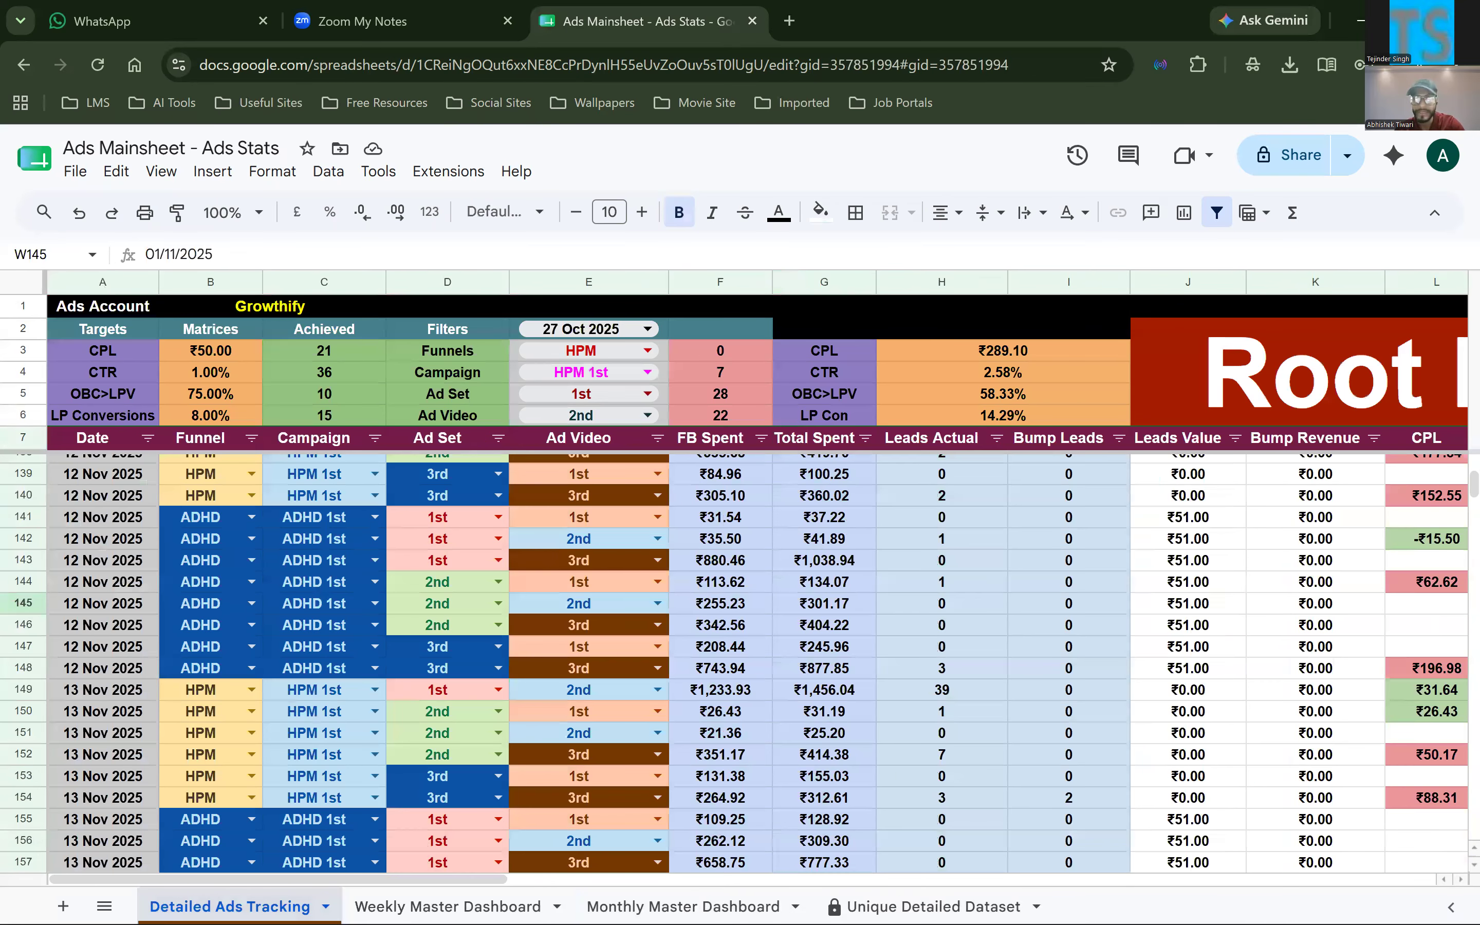
scroll(103, 551, up, 6)
click(103, 475)
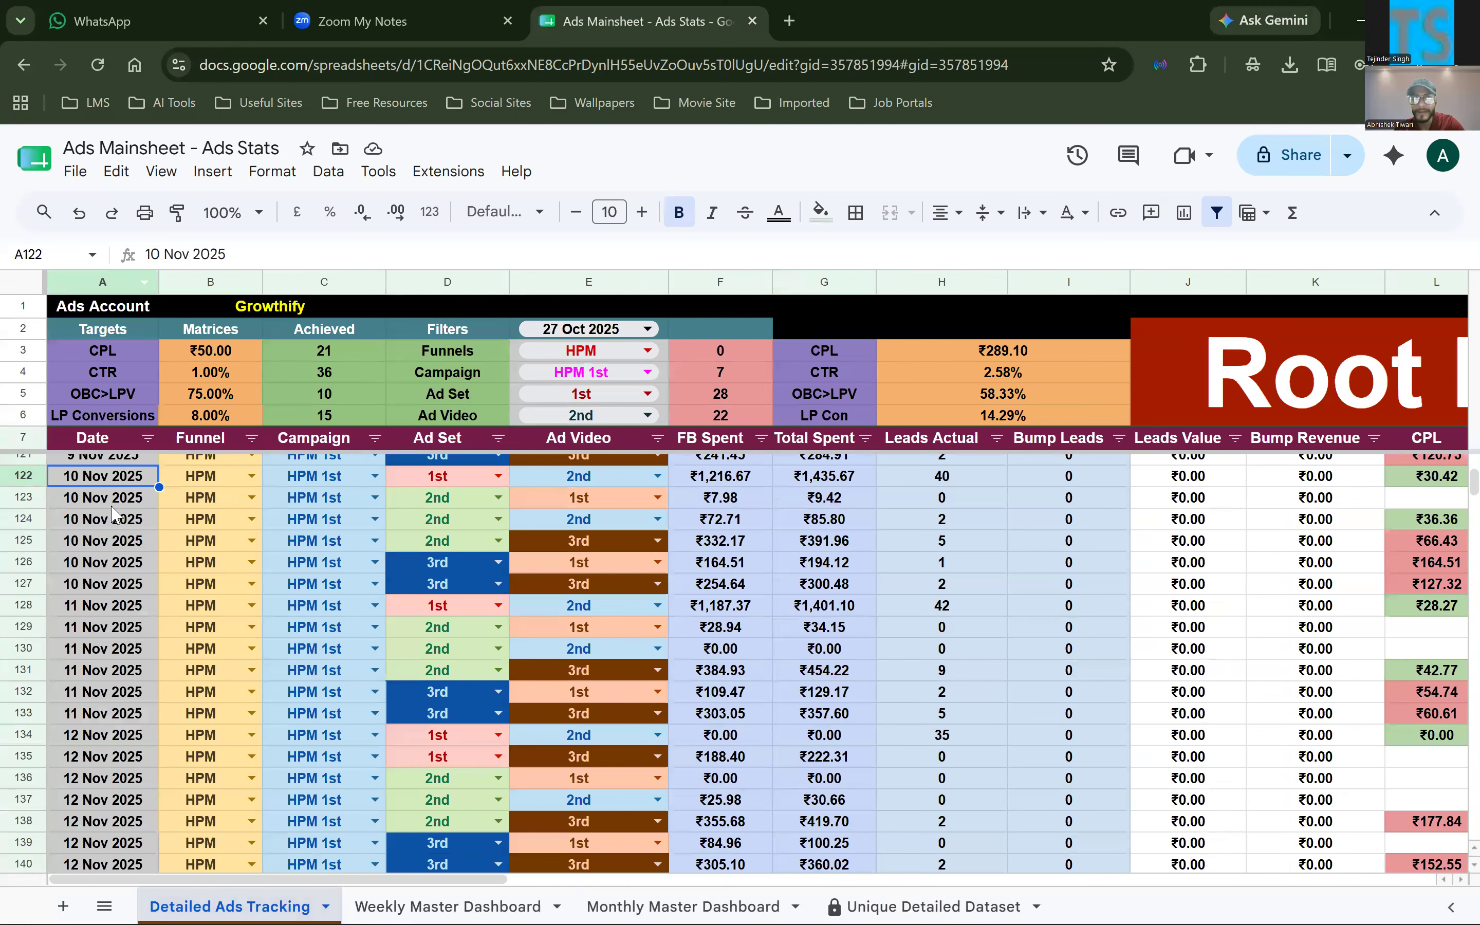
Return to the Weekly Master Dashboard and examine the A11 QUERY's WHERE clause, highlighting the >= operator in the AB start-date condition
key(ctrl+Page_Down)
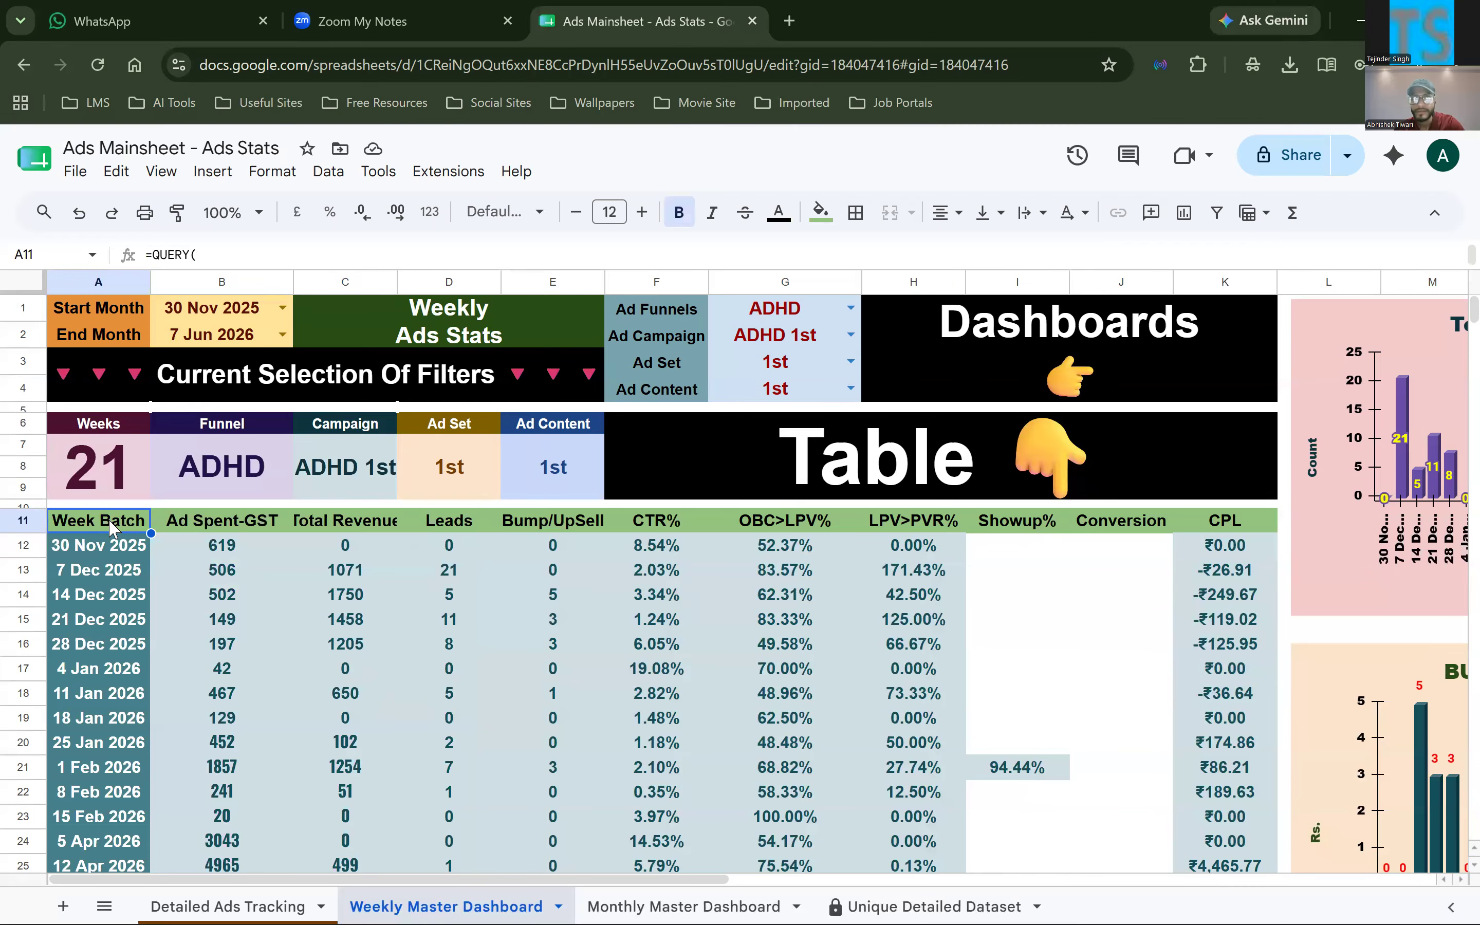
double_click(132, 523)
drag(132, 524, 137, 752)
scroll(138, 752, down, 2)
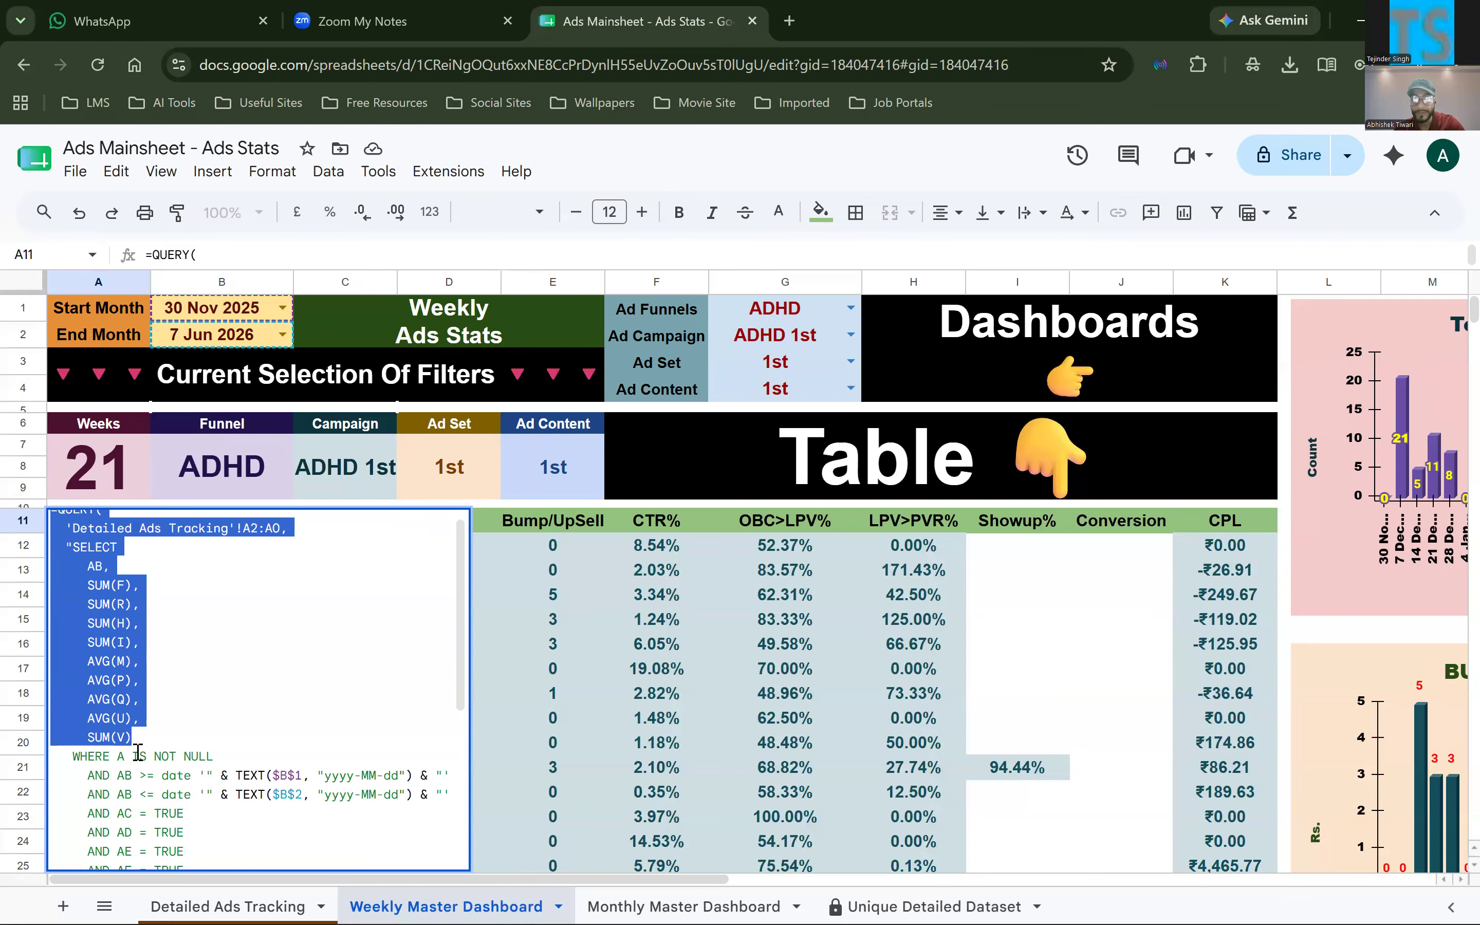
click(131, 724)
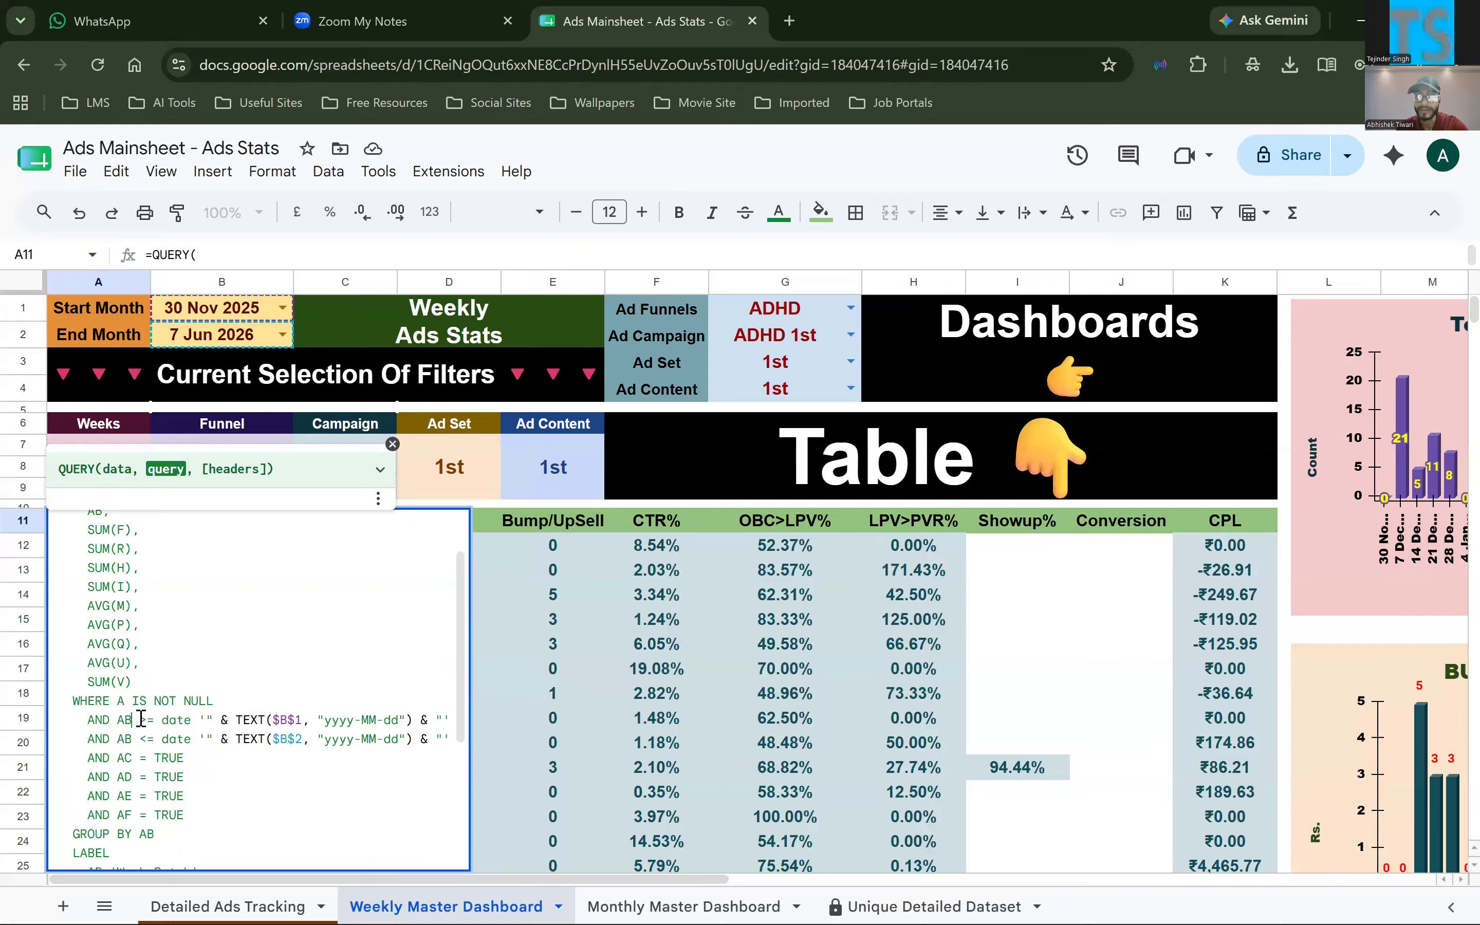
drag(140, 719, 155, 719)
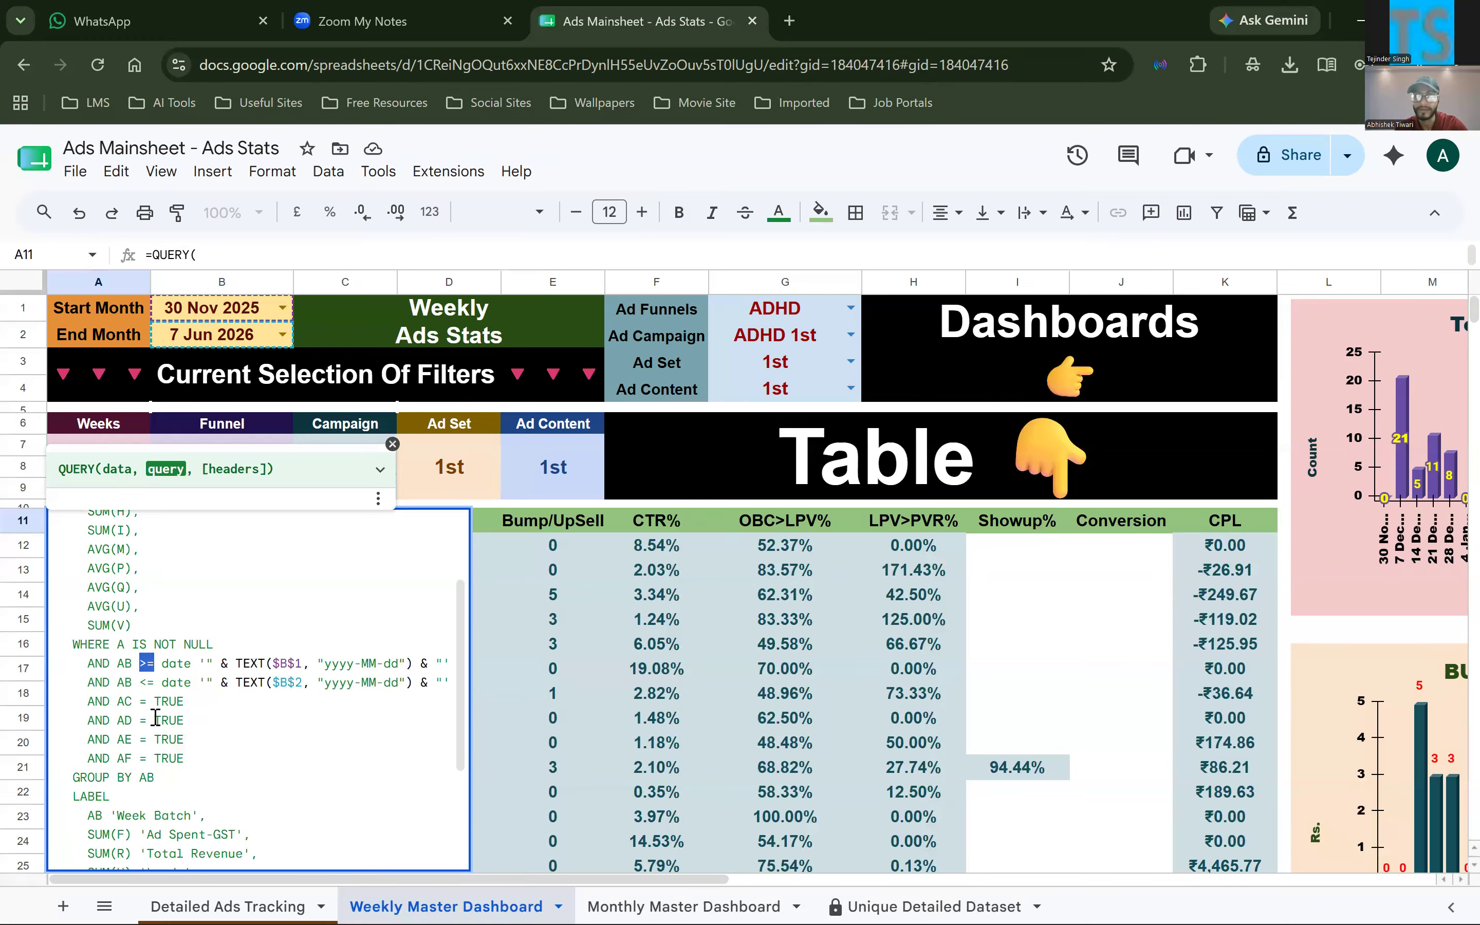
Highlight the AC to AF = TRUE conditions in the A11 QUERY, and select the matching columns AC:AF in Detailed Ads Tracking
scroll(92, 684, down, 2)
drag(90, 688, 189, 738)
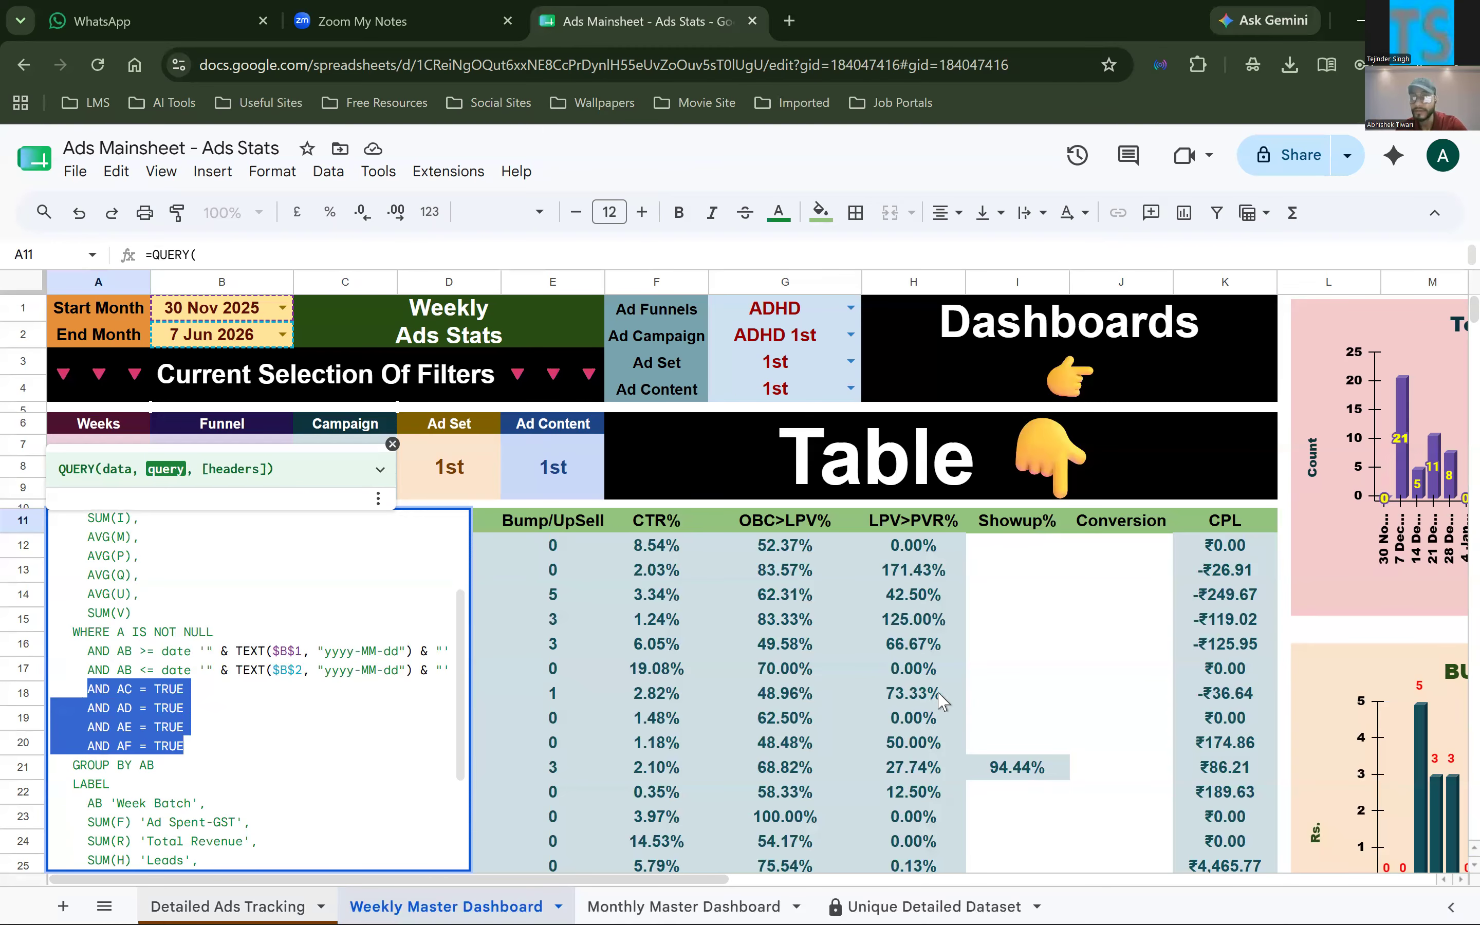
key(ctrl+shift+Page_Up)
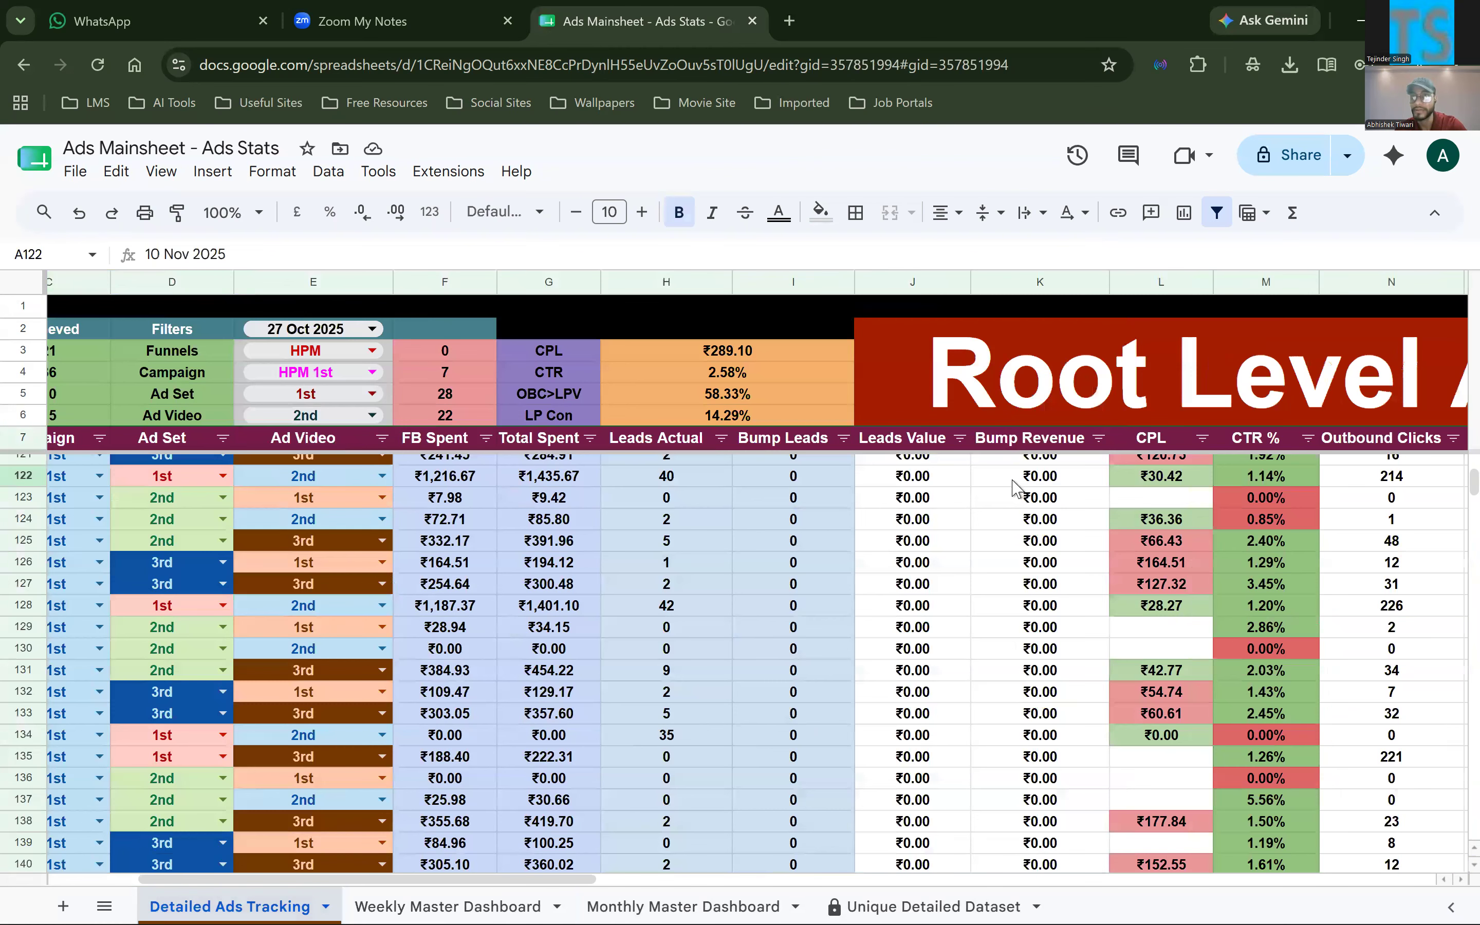
scroll(1012, 488, right, 10)
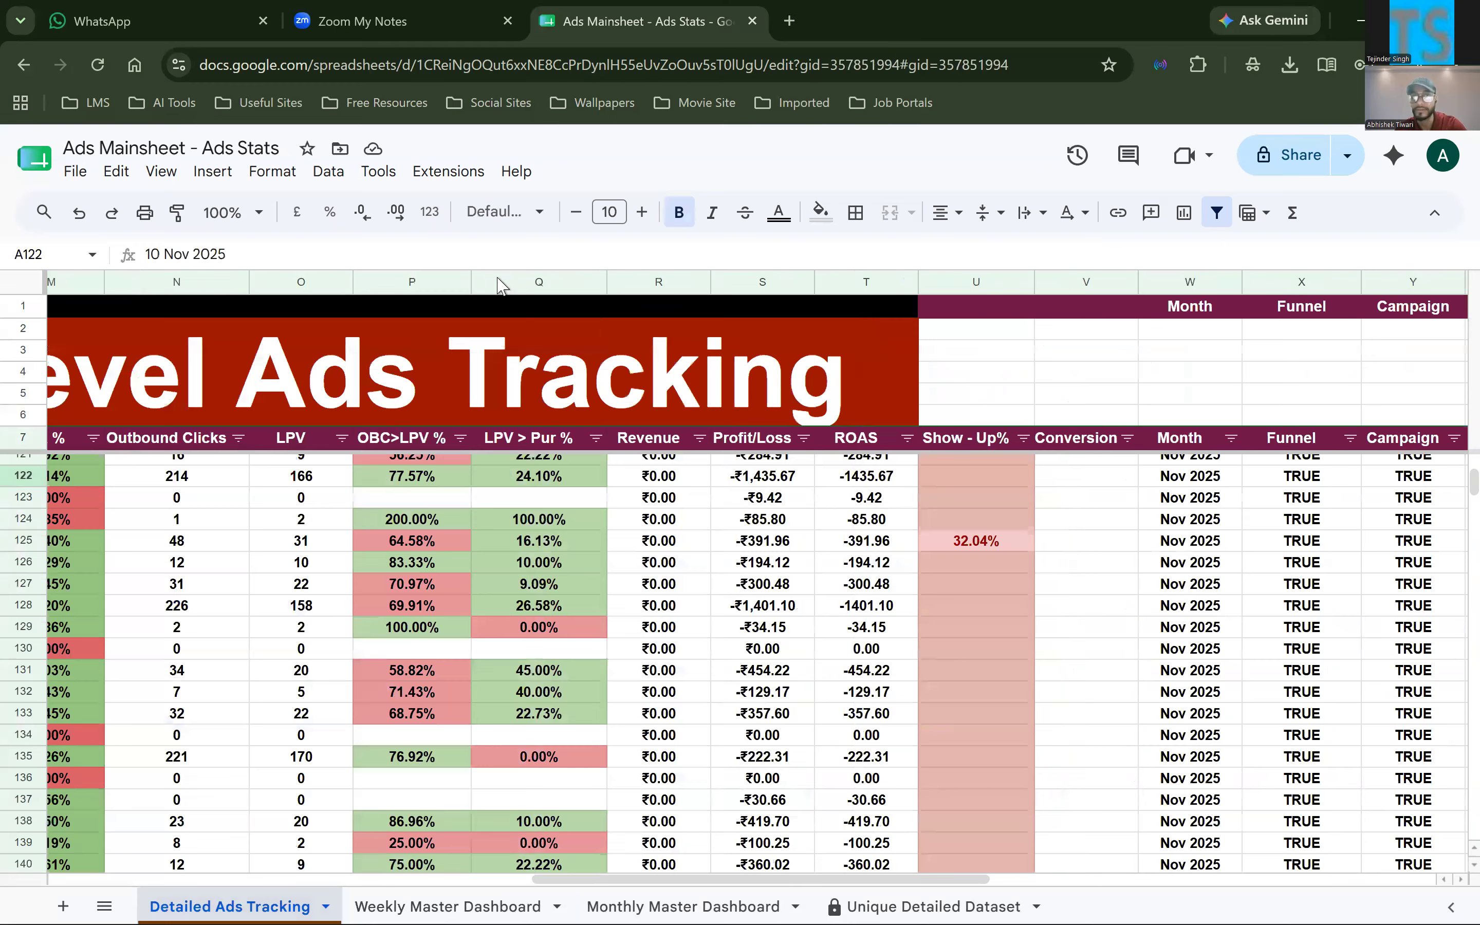
scroll(586, 420, right, 10)
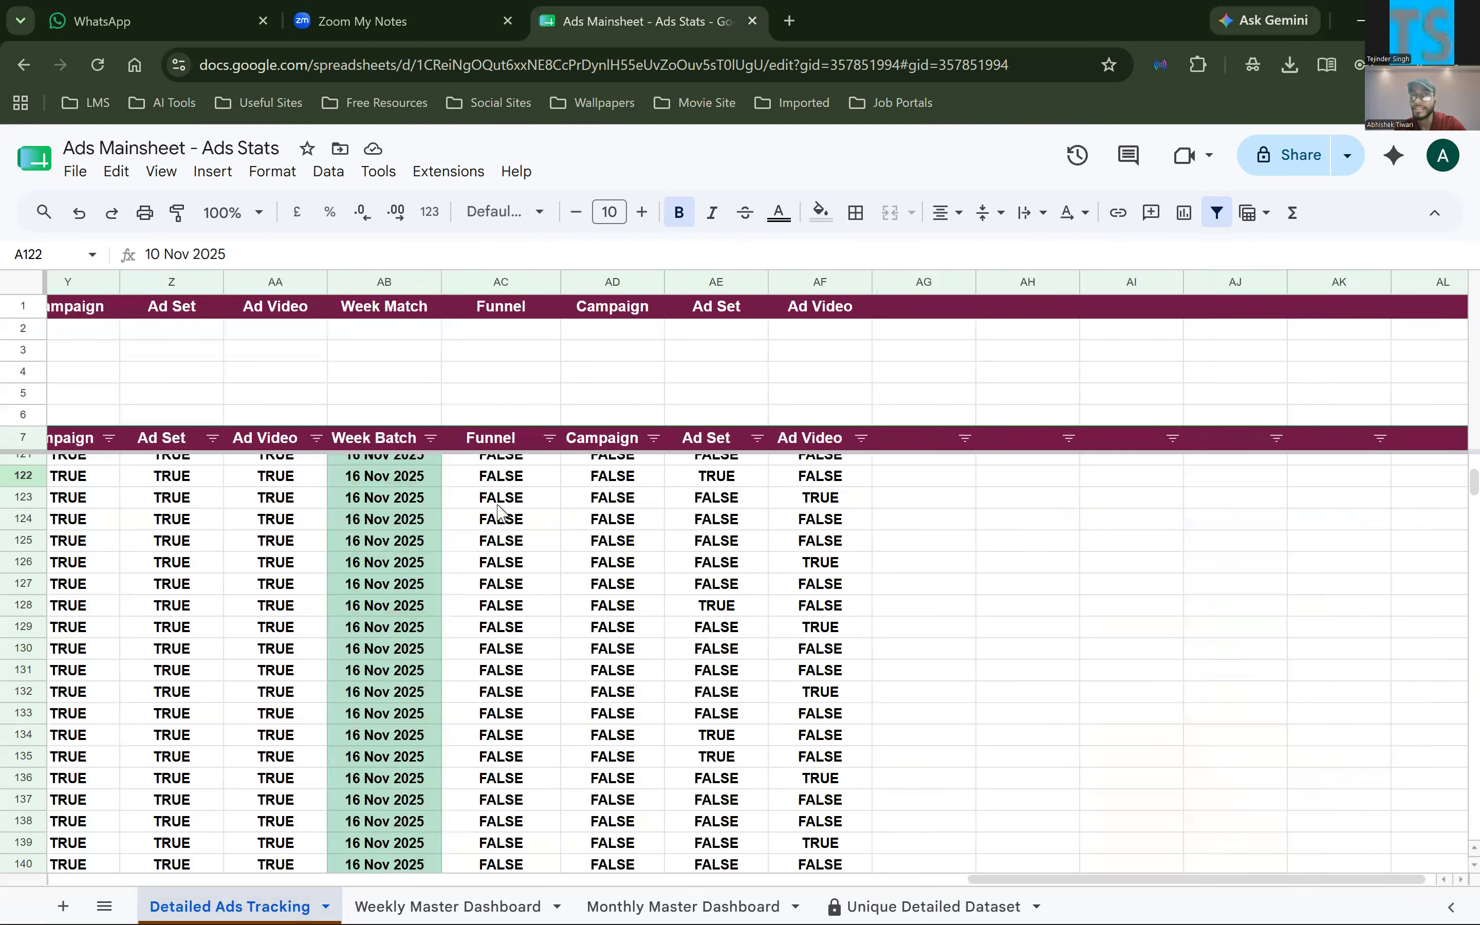
drag(501, 282, 820, 282)
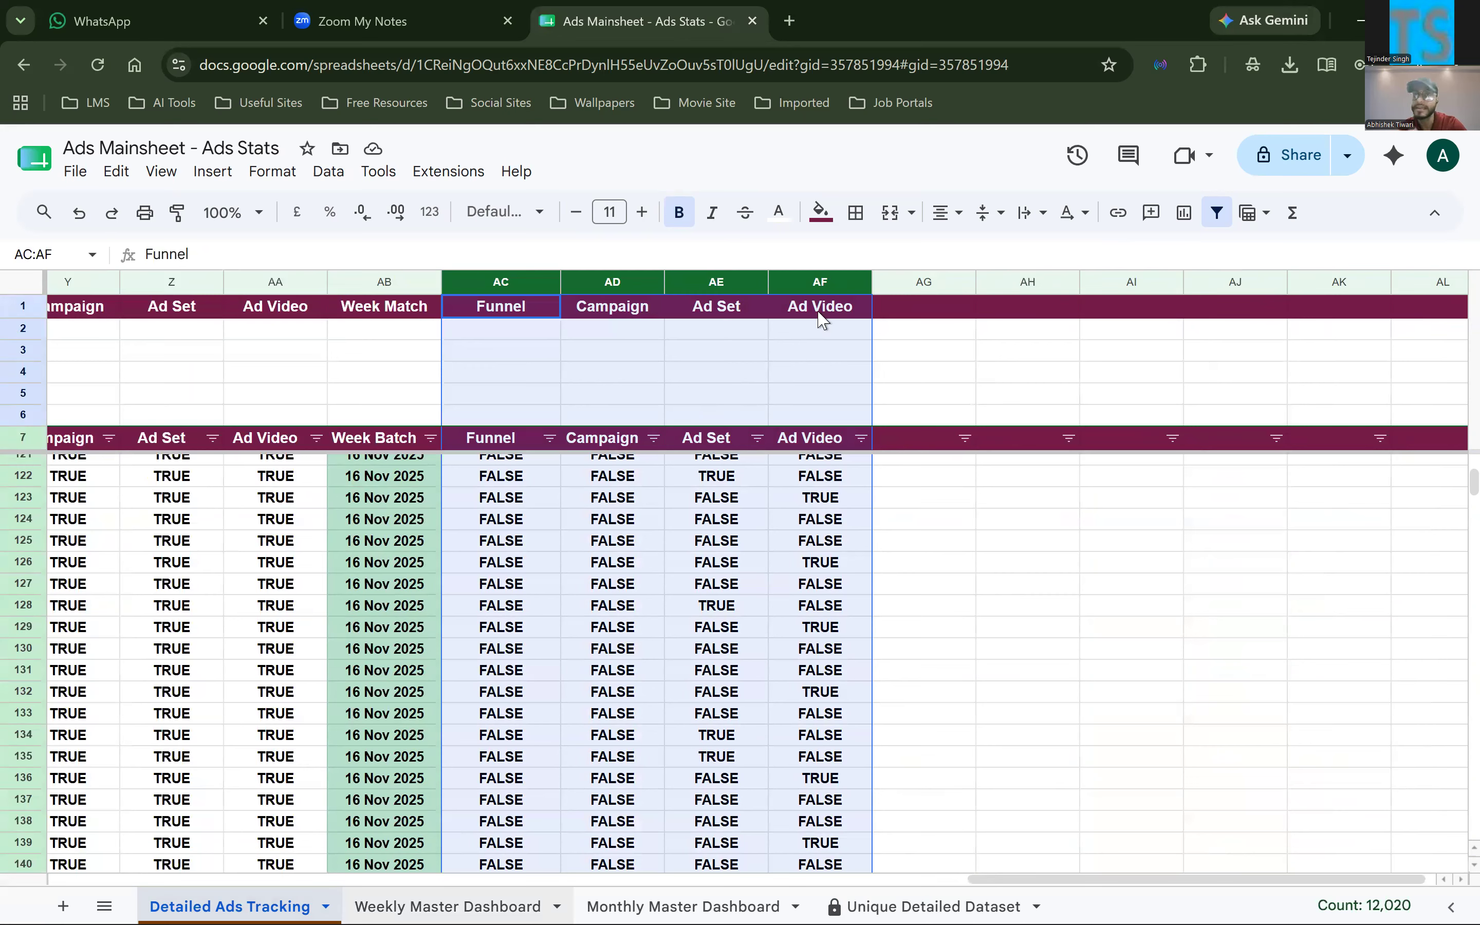
Examine the GROUP BY and LABEL clauses of the dashboard's A11 QUERY formula, and select the table headers B11:K11
key(ctrl+shift+Page_Down)
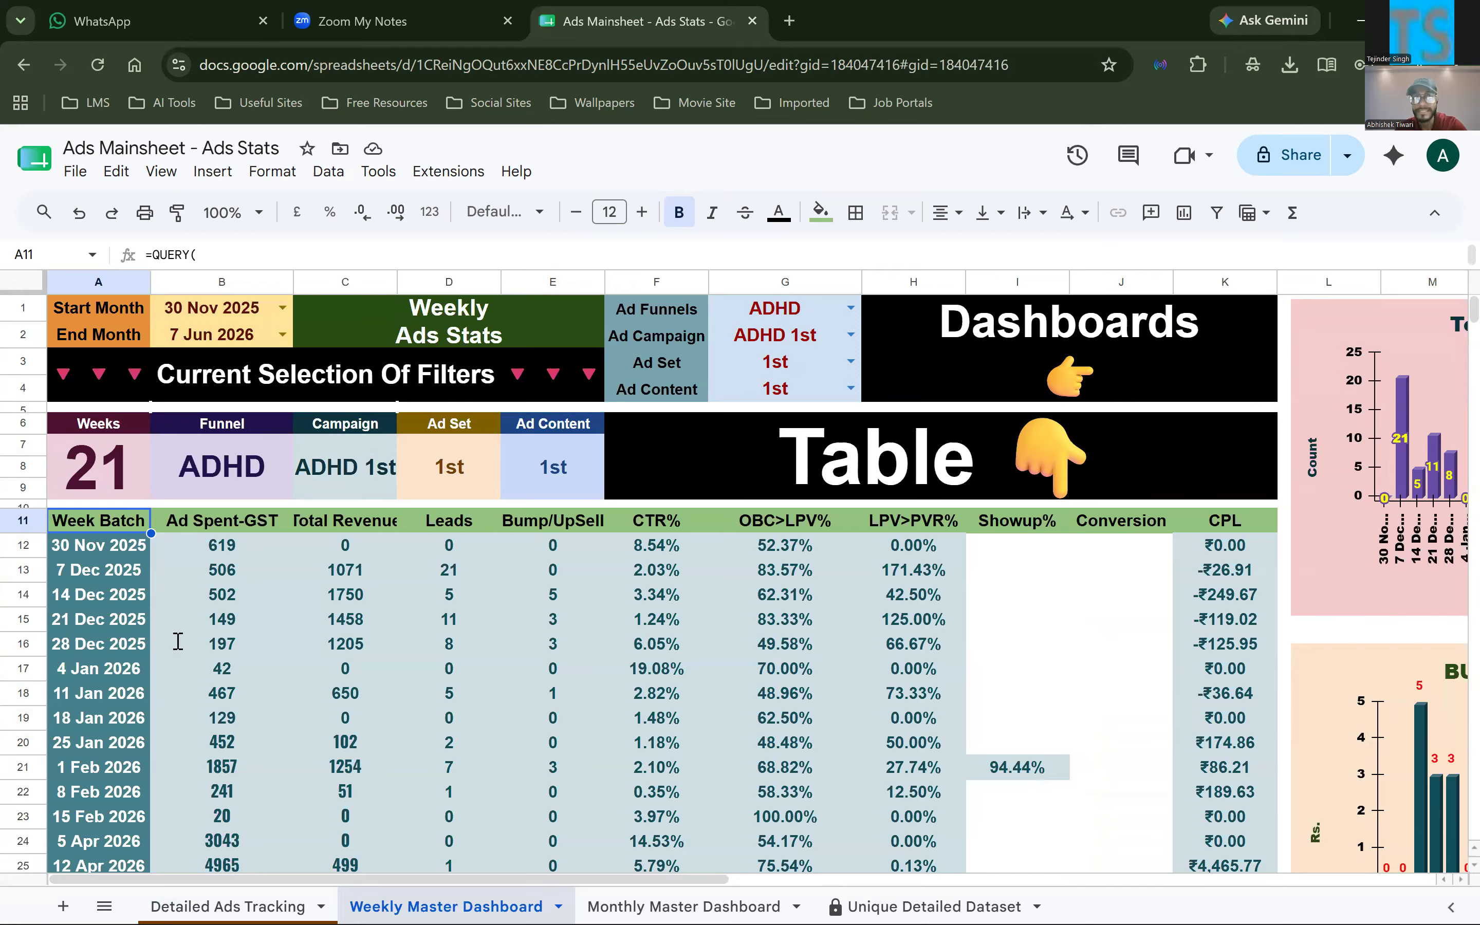
key(Return)
scroll(196, 765, down, 5)
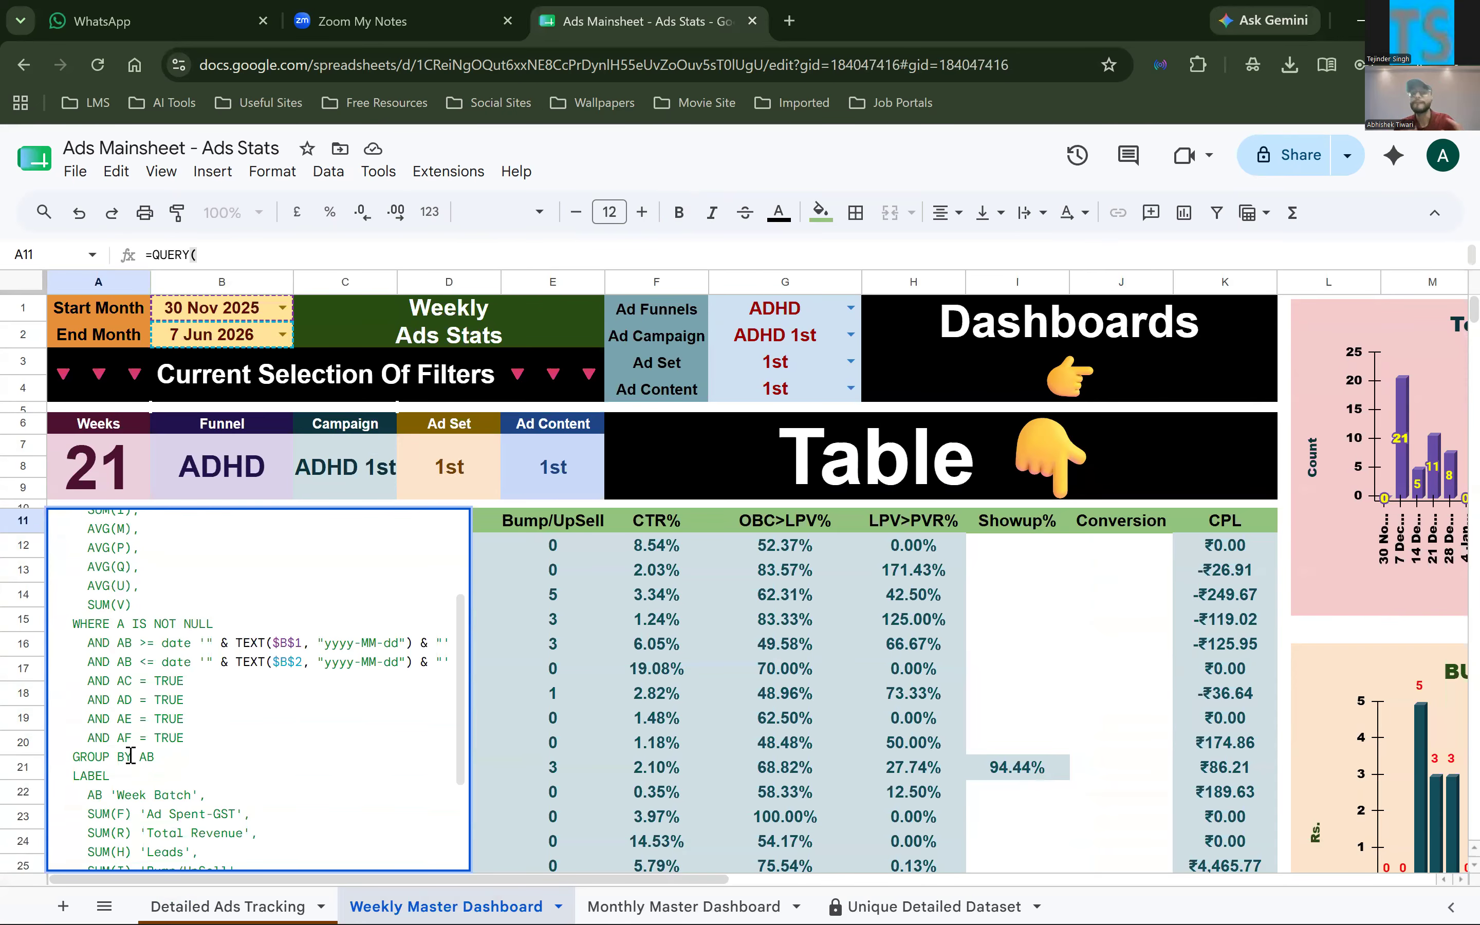
scroll(129, 752, down, 3)
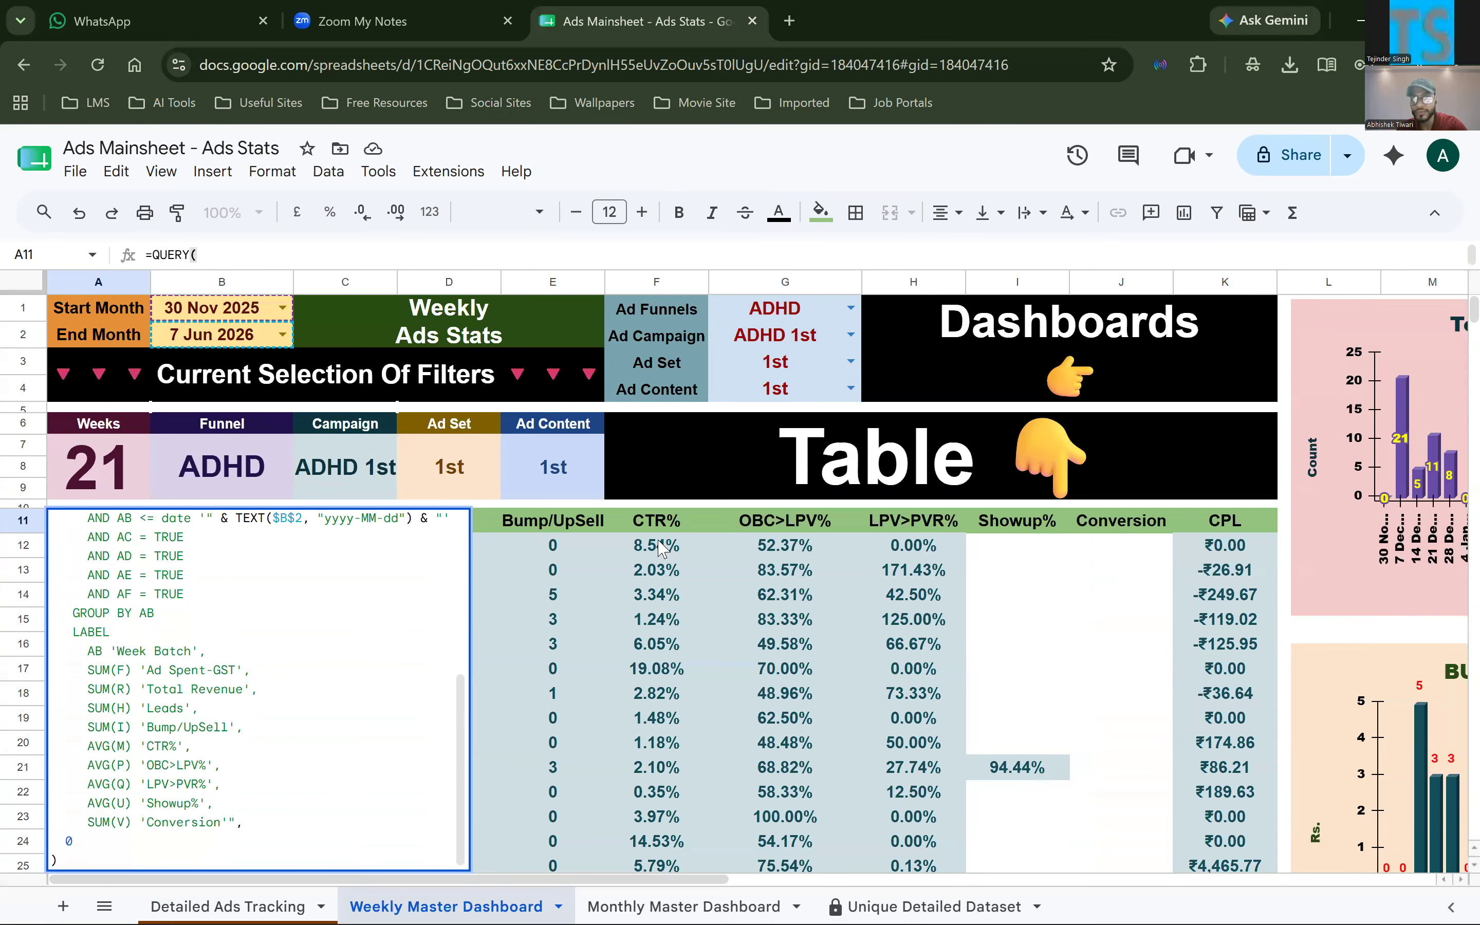
click(727, 529)
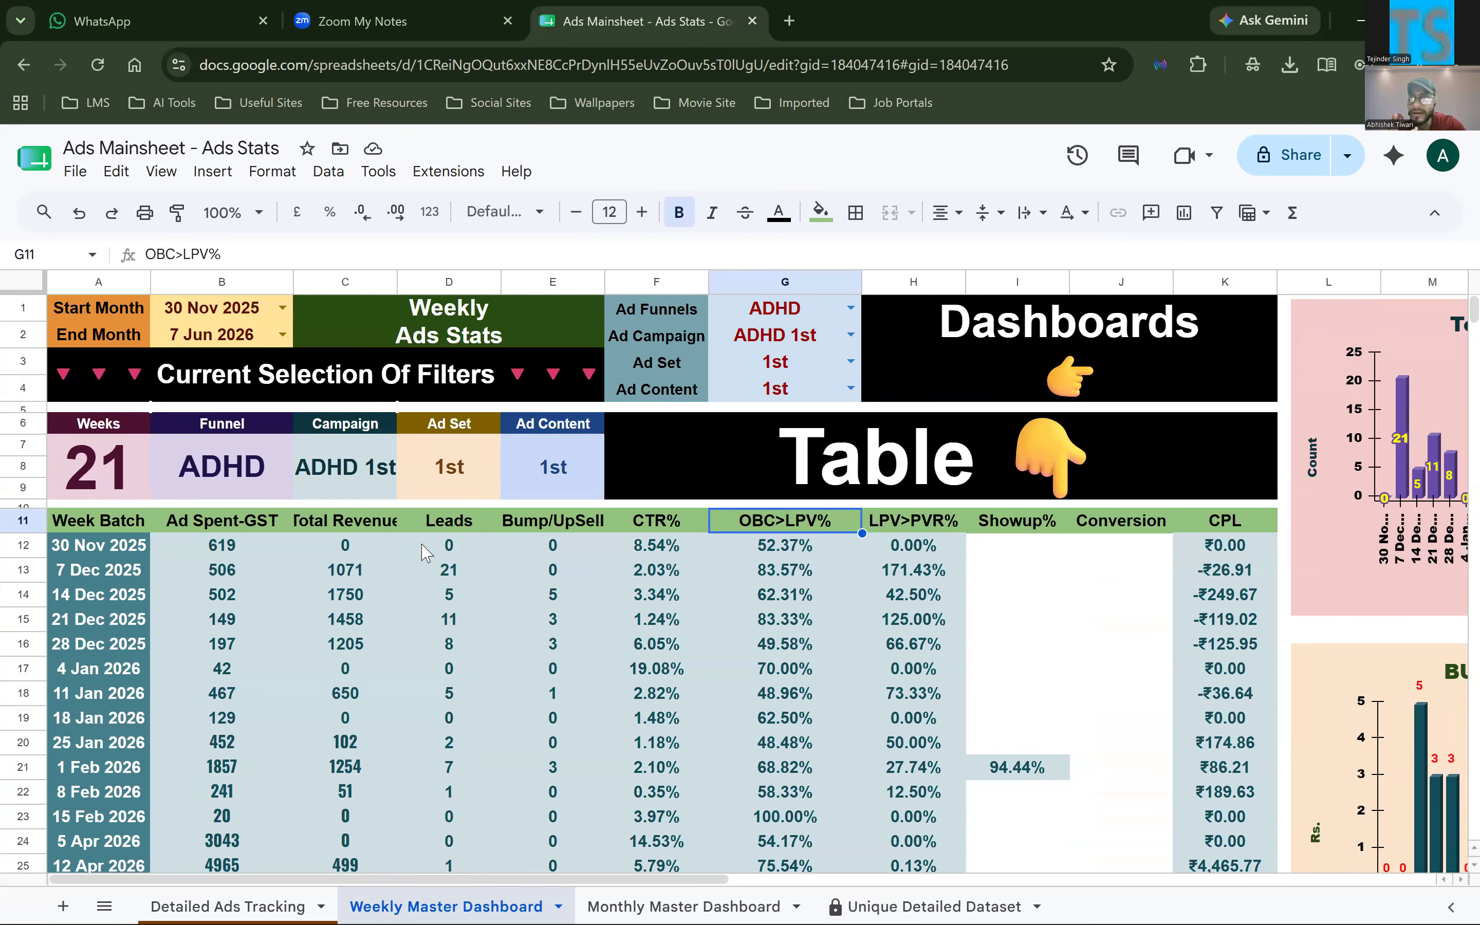
drag(260, 530, 1196, 524)
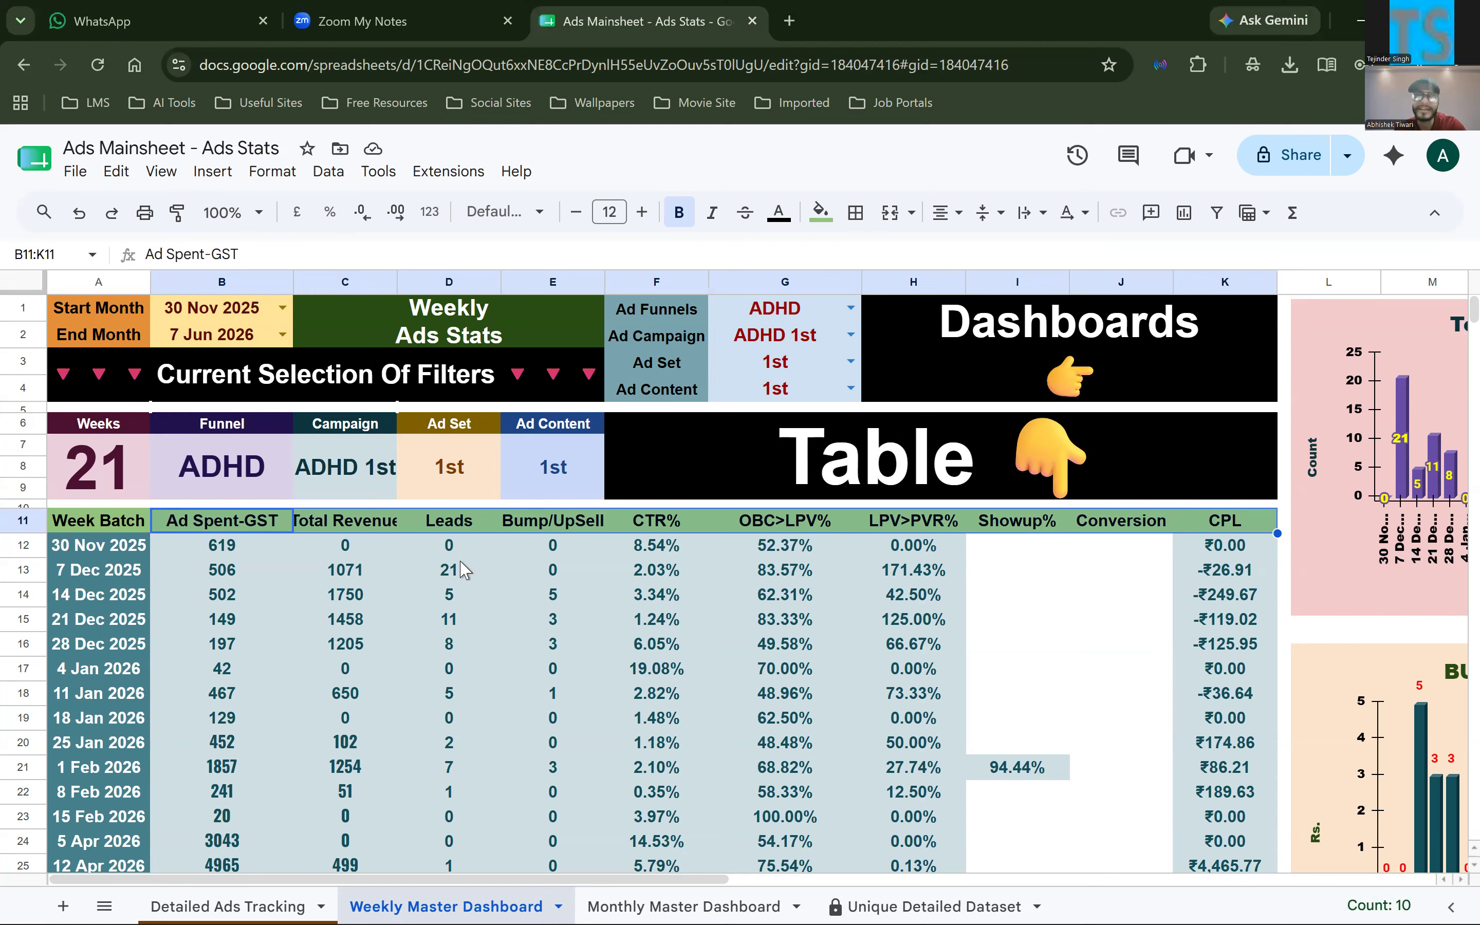
Select the table headers B11:J11, and highlight the matching LABEL entries from 'Week Batch' to 'Conversion' in the A11 QUERY
click(273, 527)
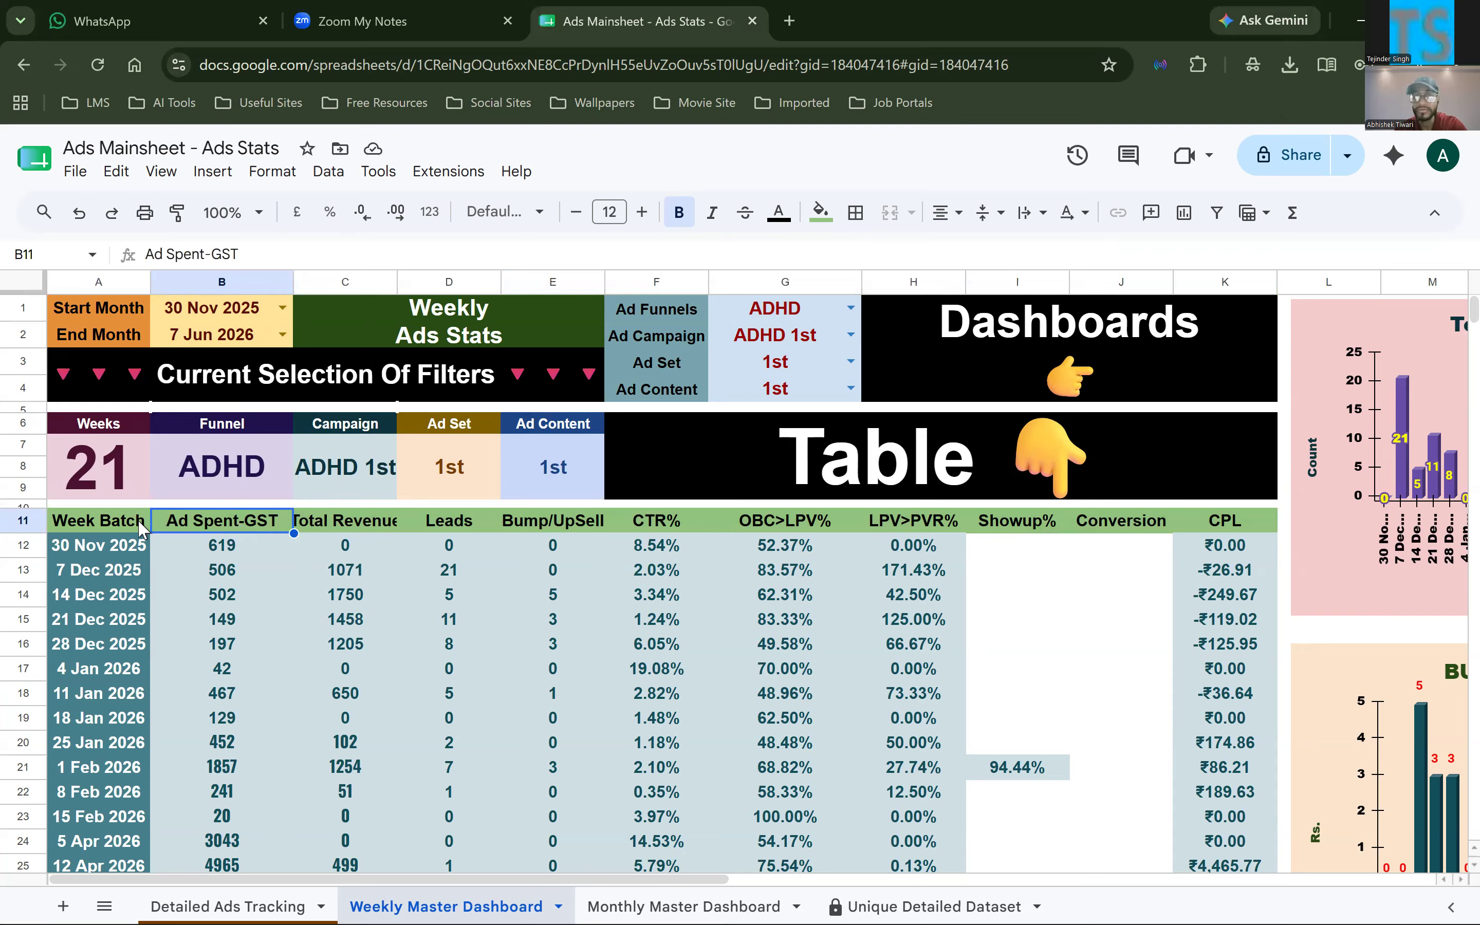
shift+click(1106, 530)
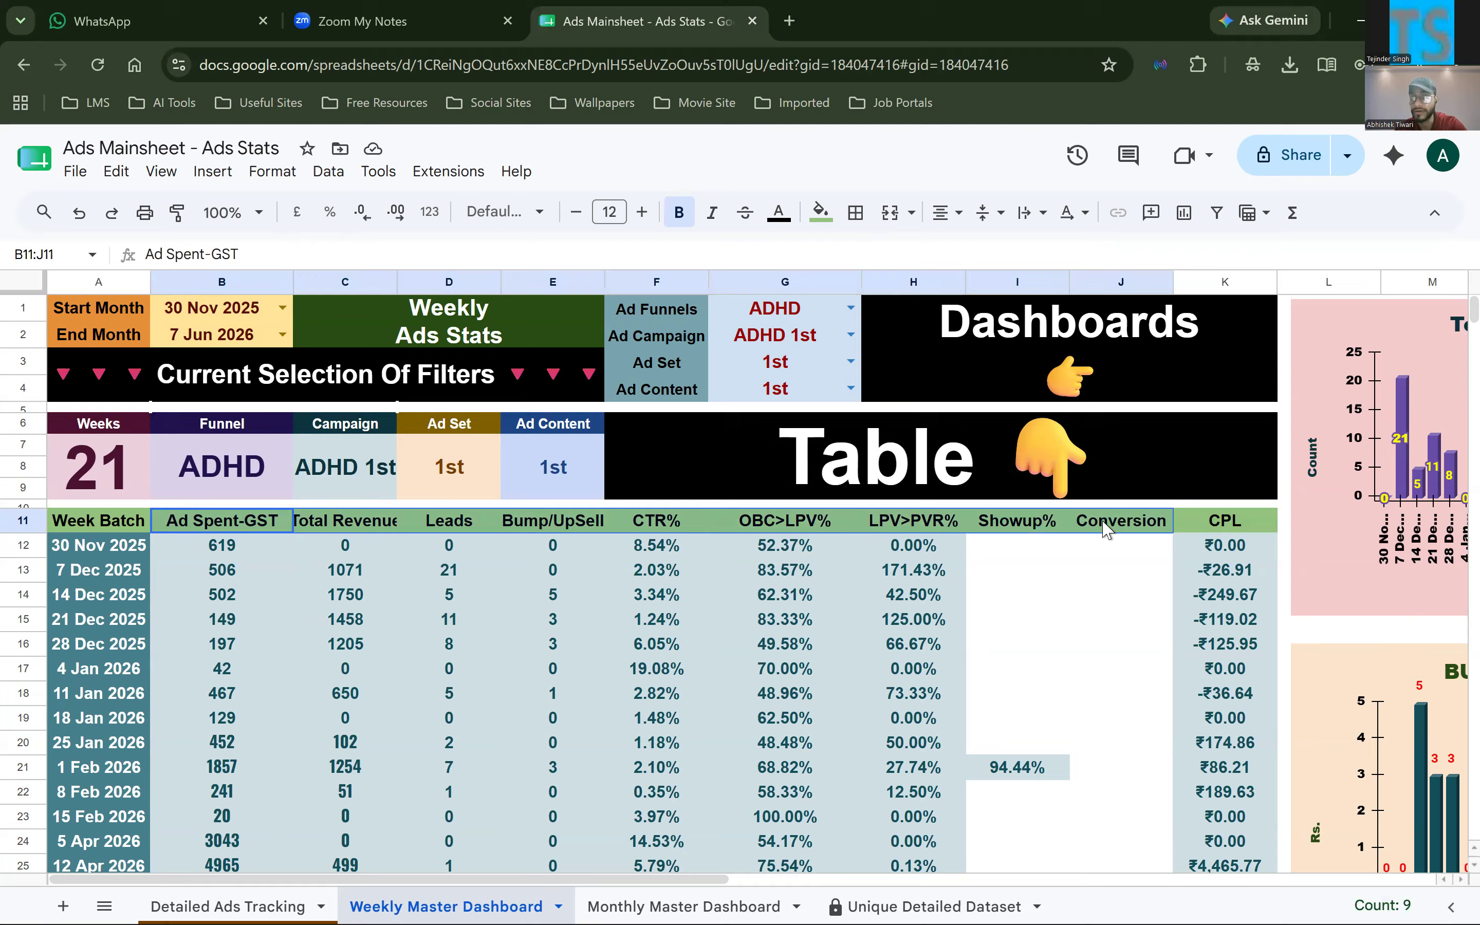
click(120, 531)
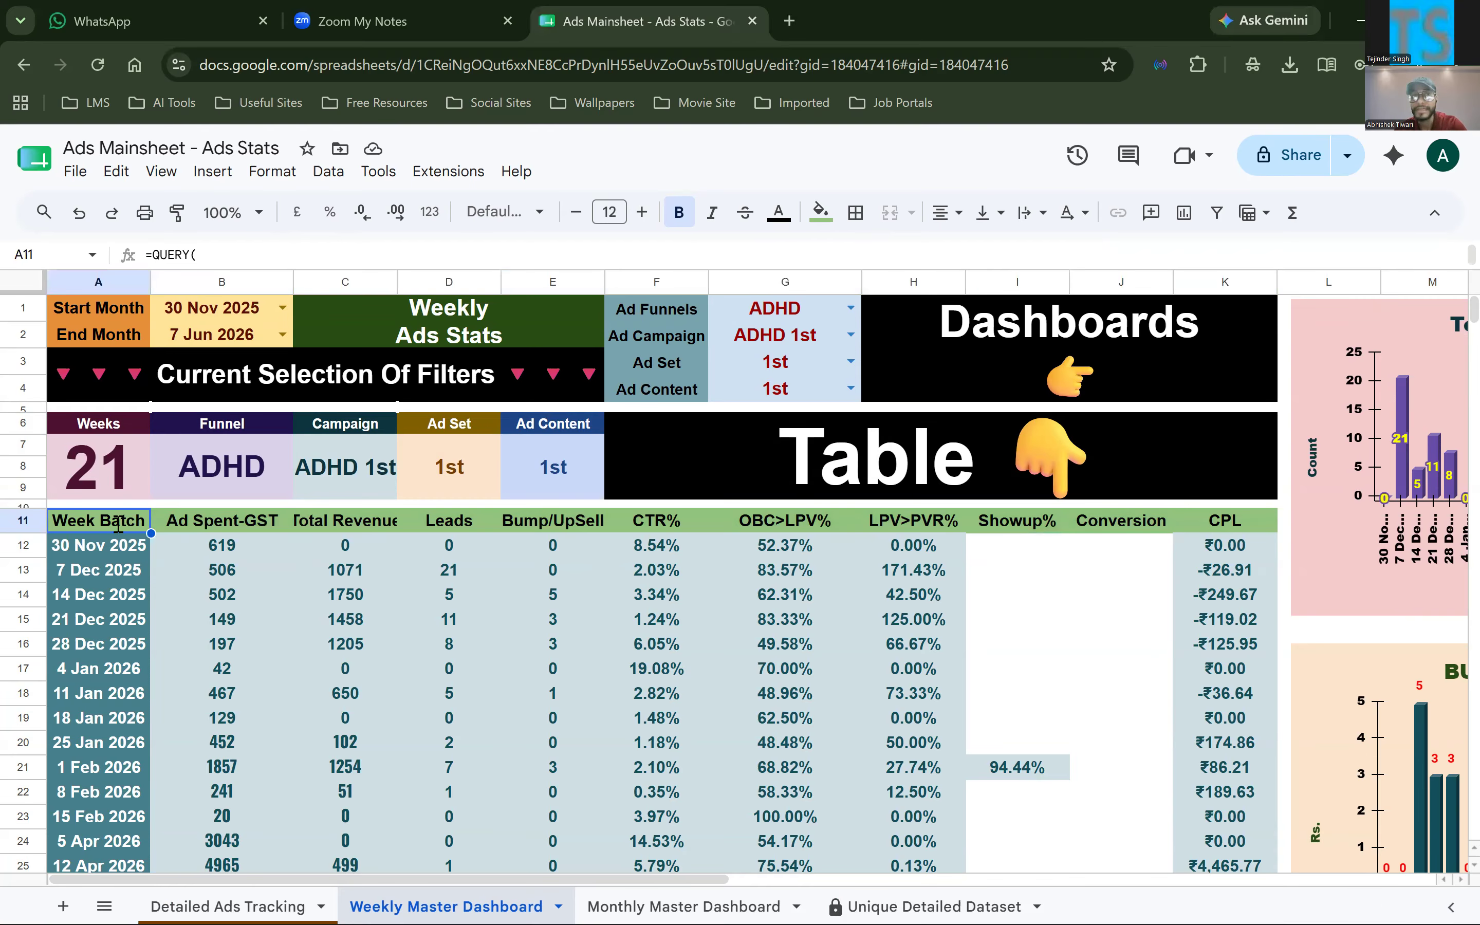
double_click(120, 531)
scroll(122, 761, down, 5)
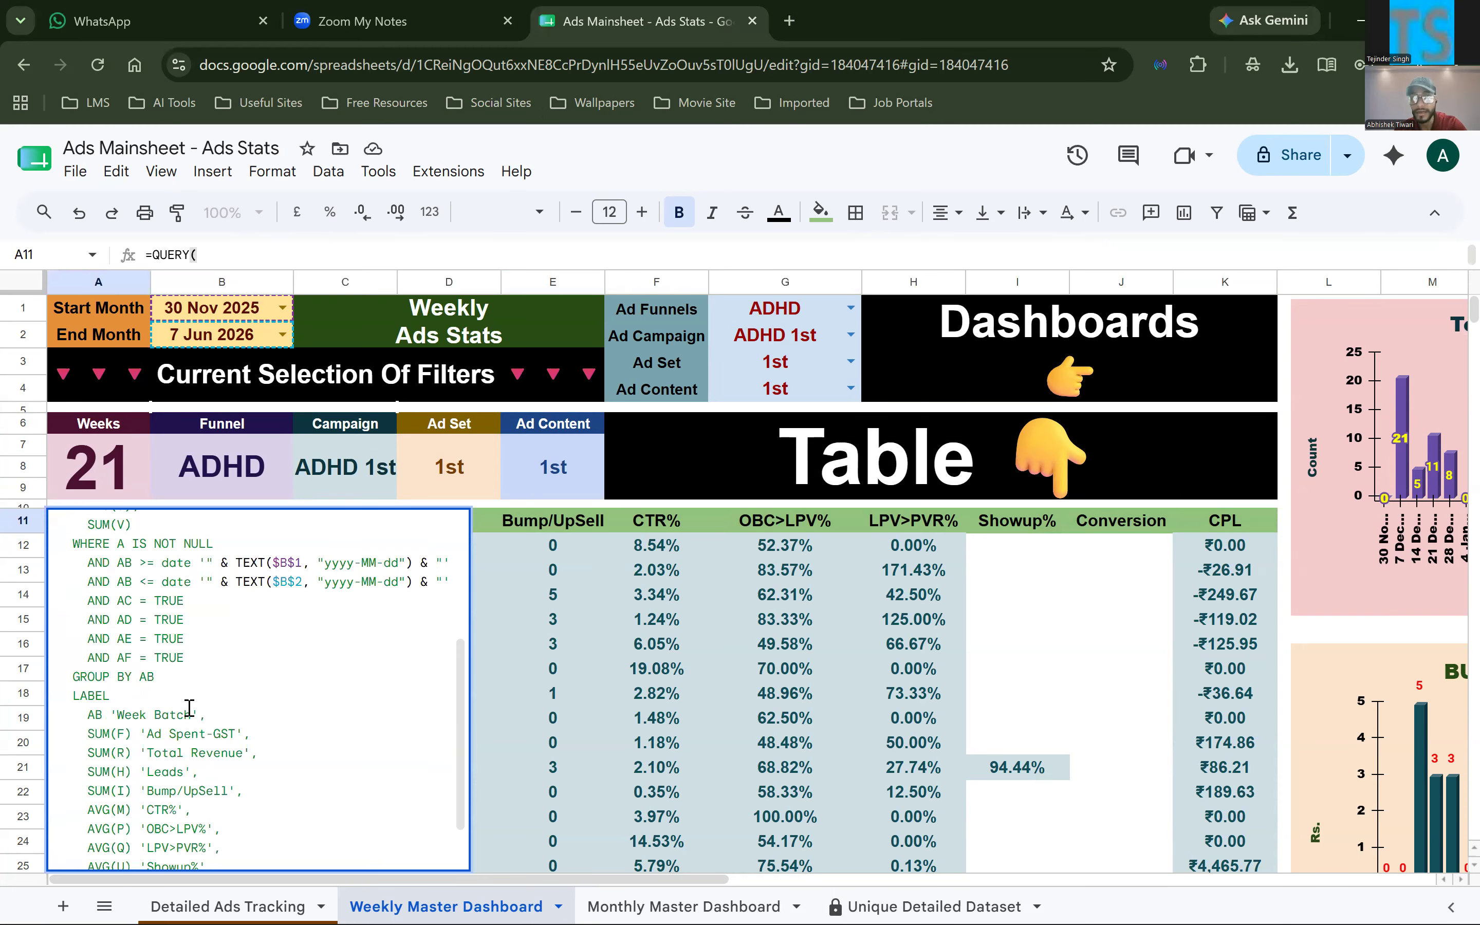
scroll(150, 697, down, 2)
mouse_move(237, 699)
mouse_down()
mouse_move(147, 702)
mouse_move(247, 723)
mouse_up()
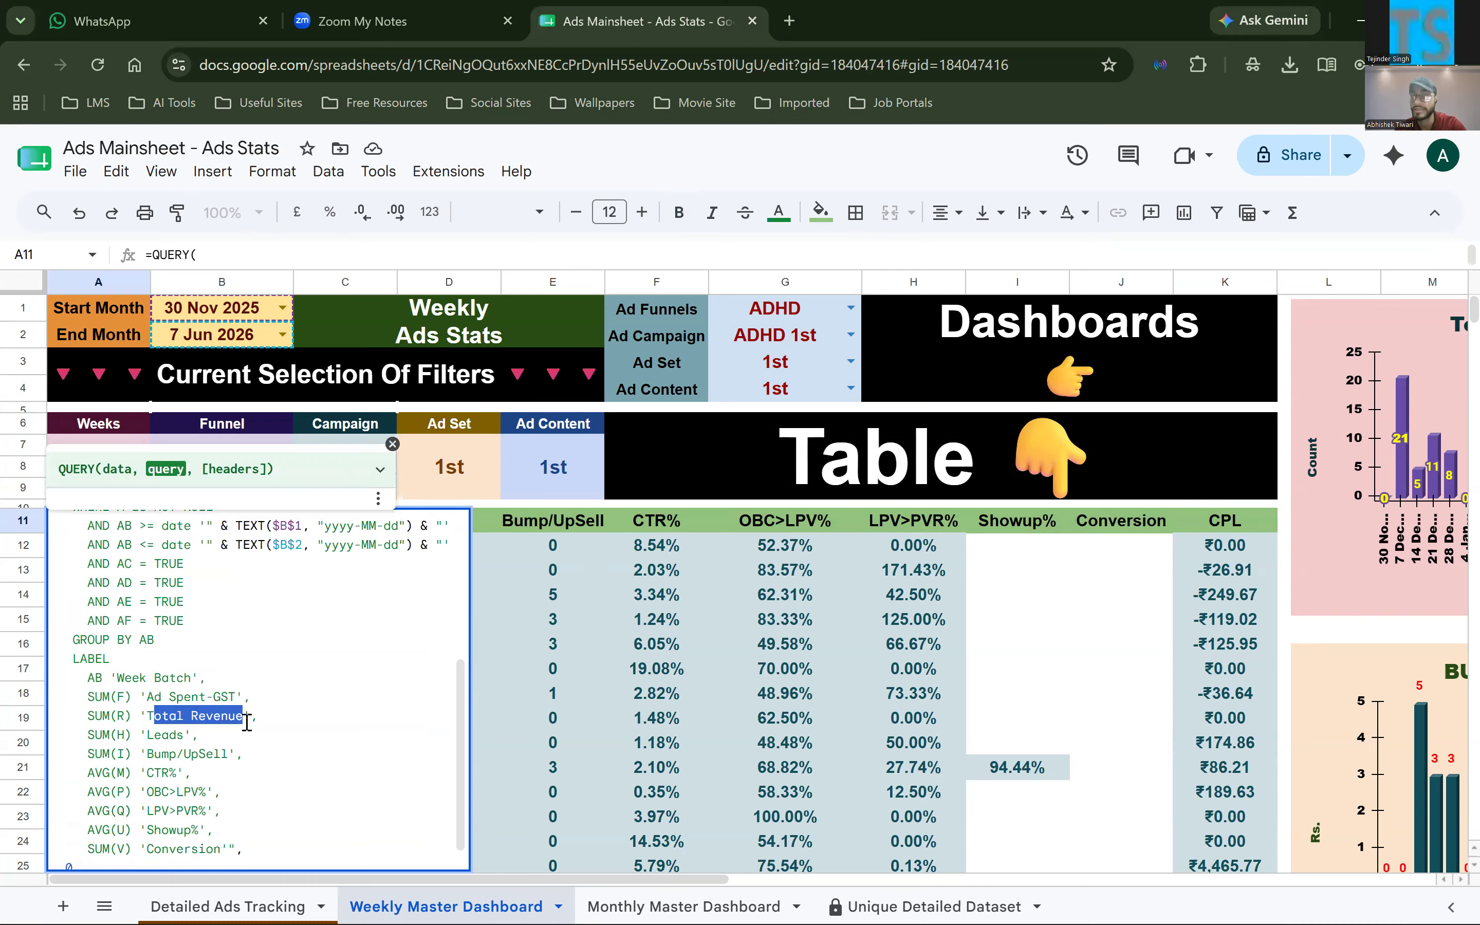
scroll(138, 794, down, 1)
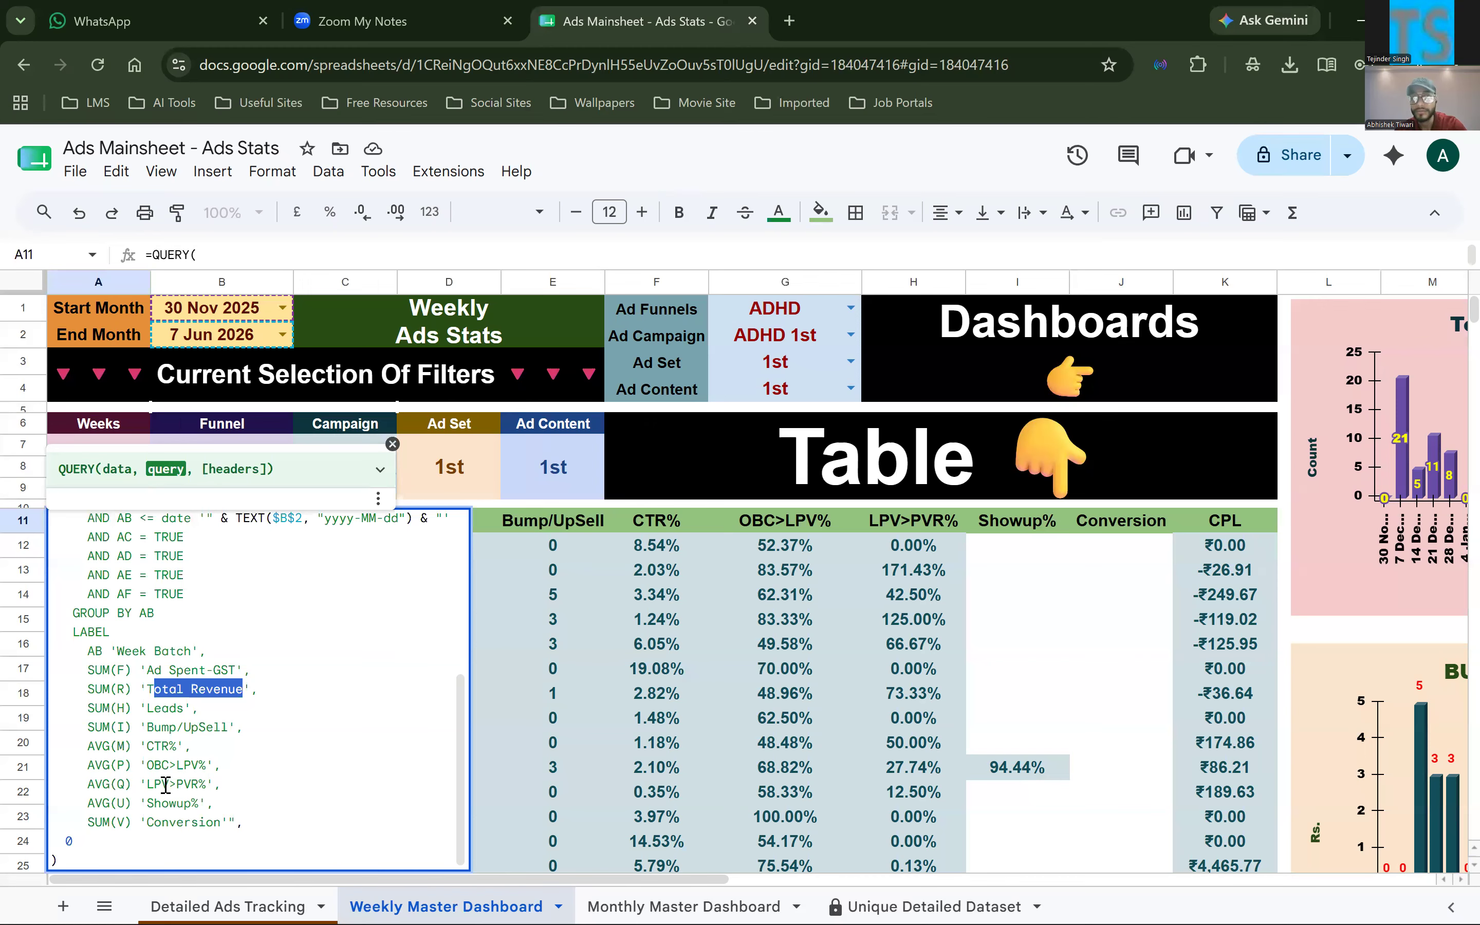
drag(244, 822, 58, 652)
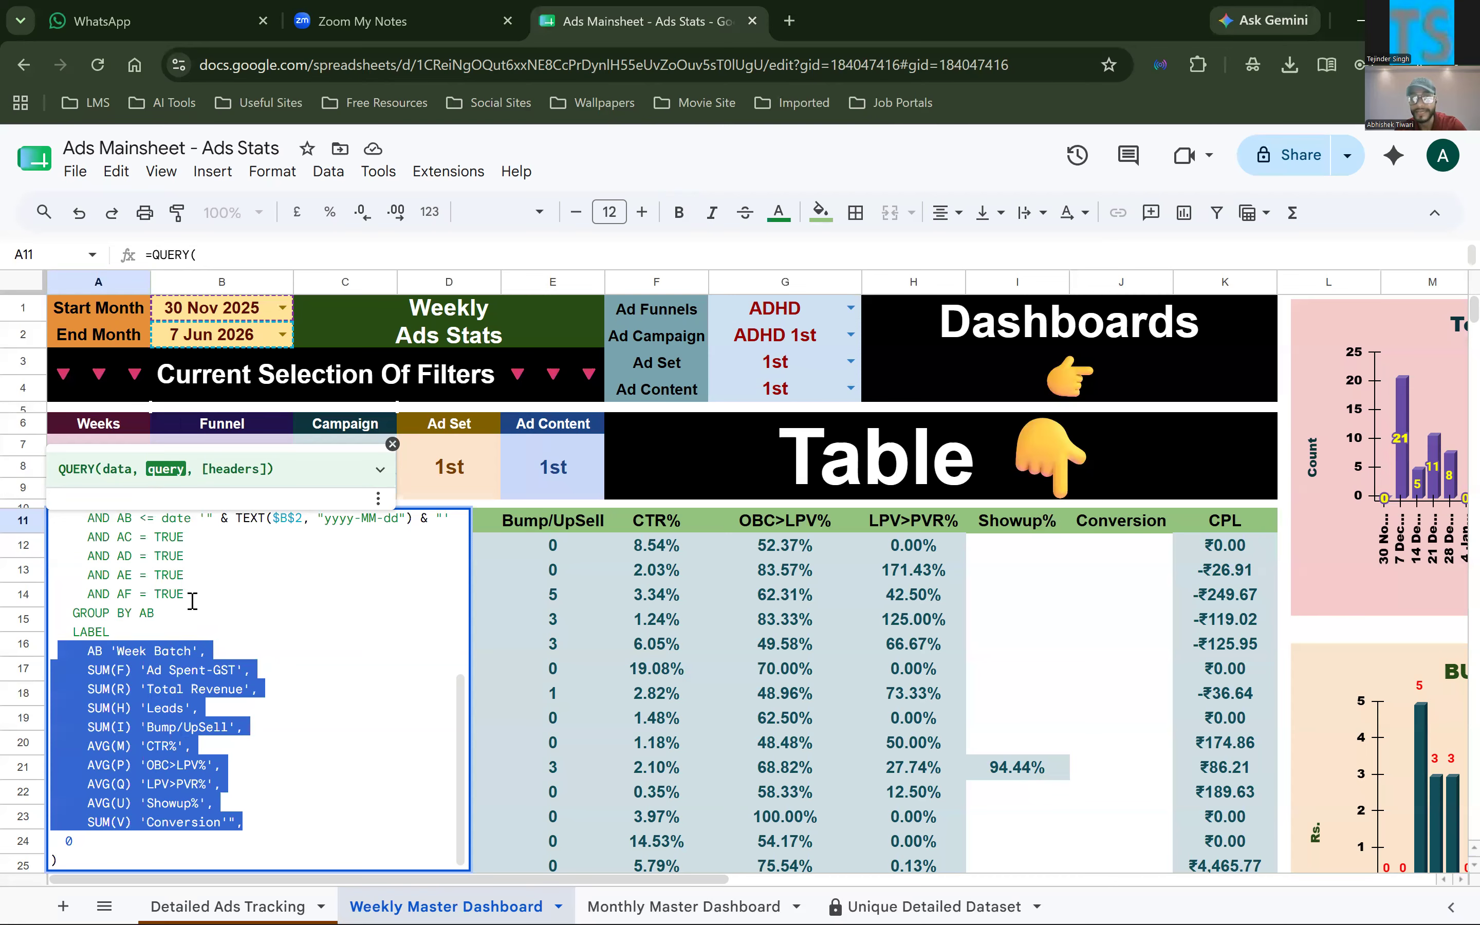
Highlight the SUM and AVG columns in the A11 QUERY's SELECT clause and their LABEL entries, and close the formula without changing it
scroll(176, 635, up, 2)
scroll(156, 680, up, 1)
drag(156, 680, 53, 530)
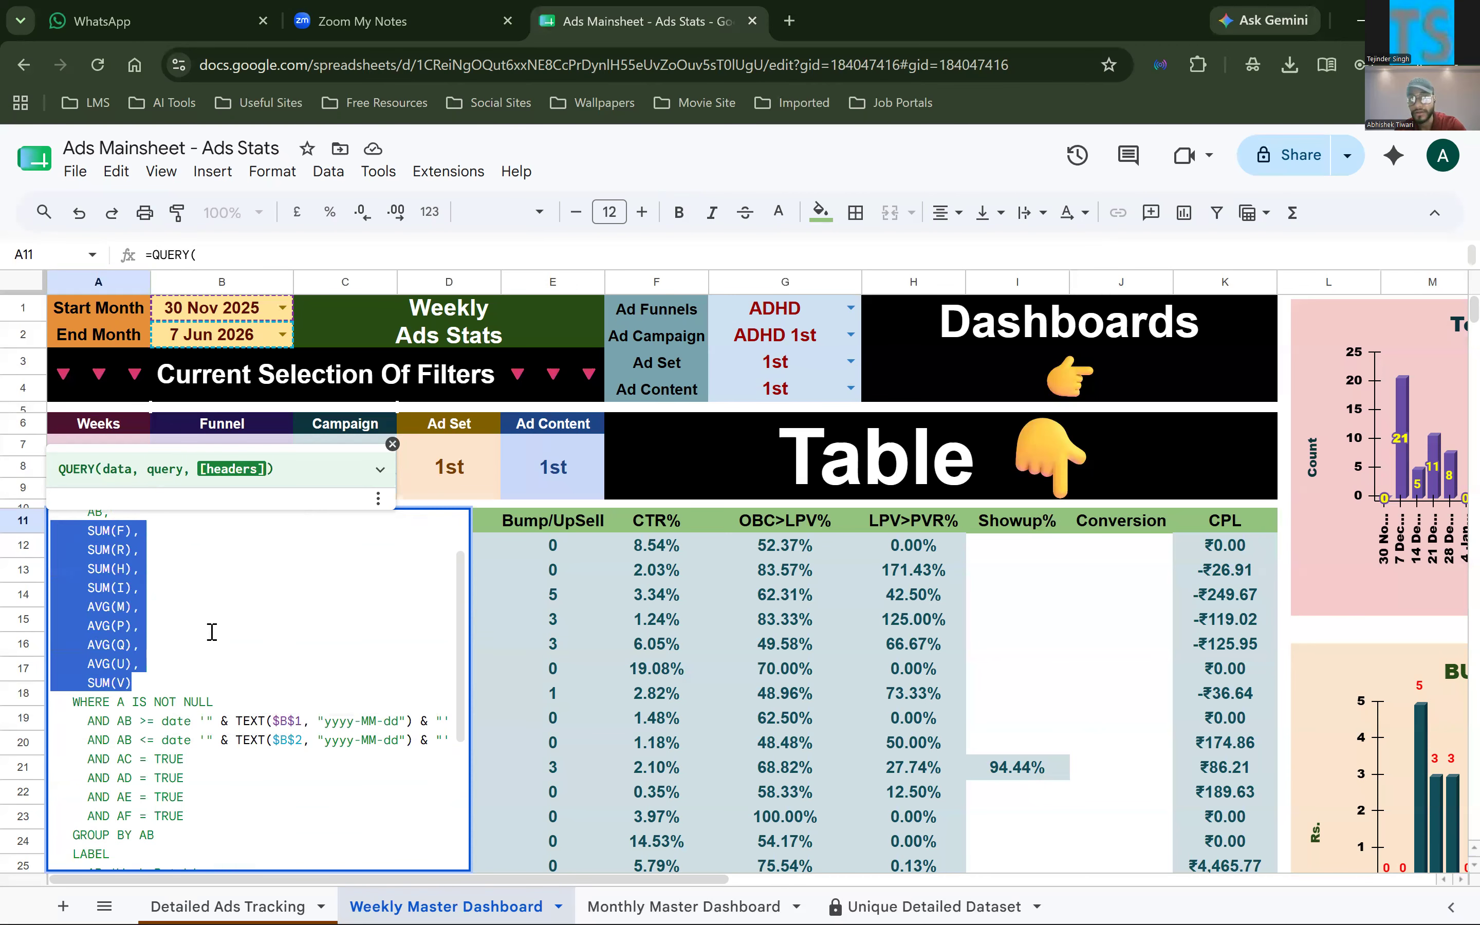
scroll(248, 783, down, 3)
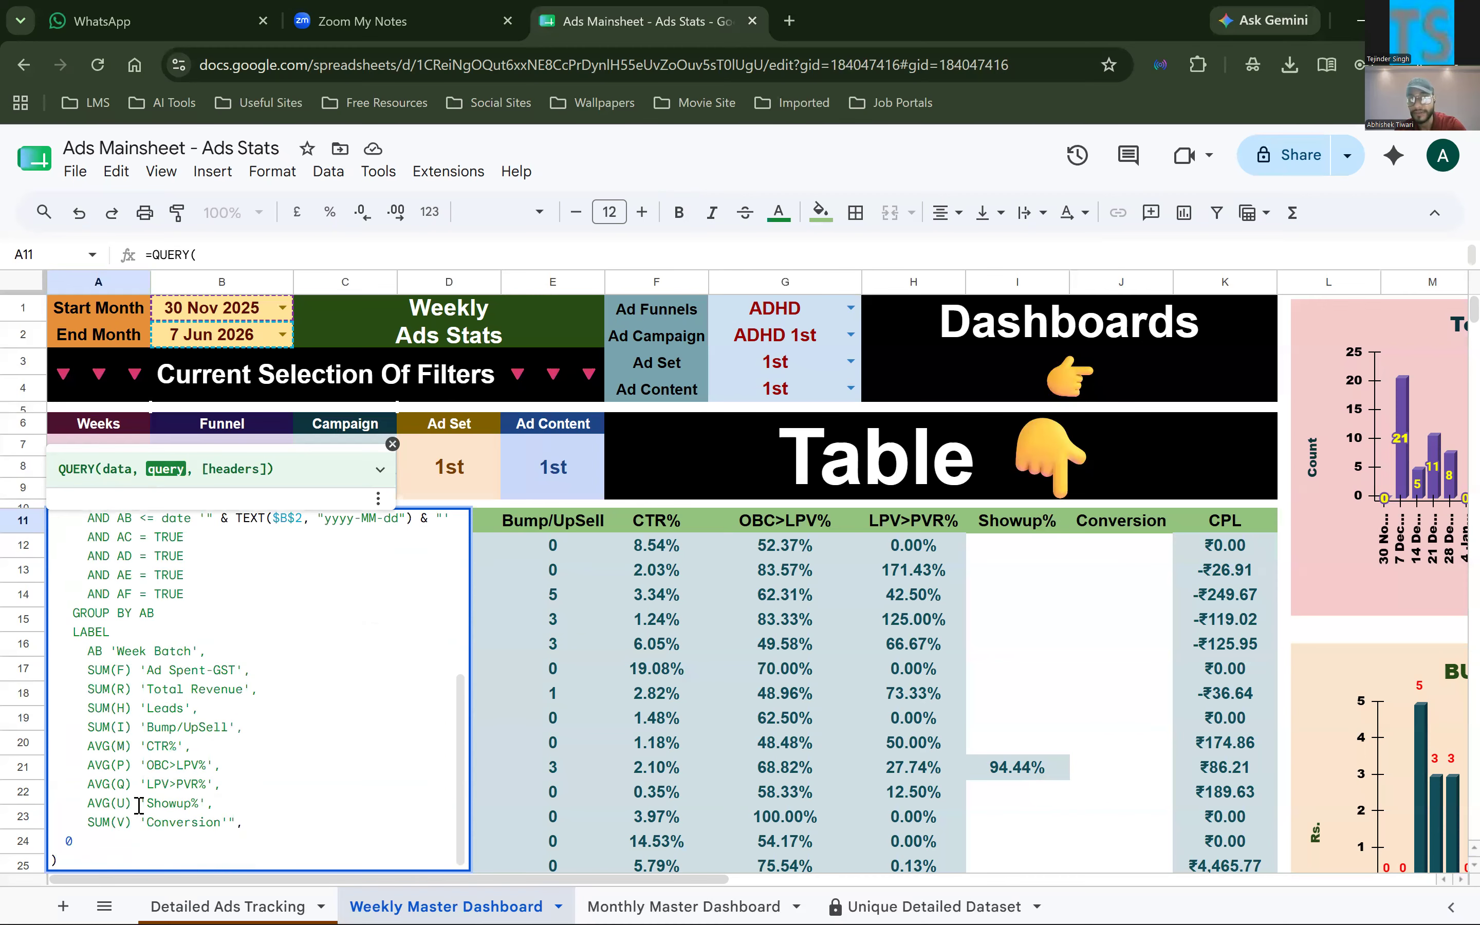
drag(31, 745, 55, 649)
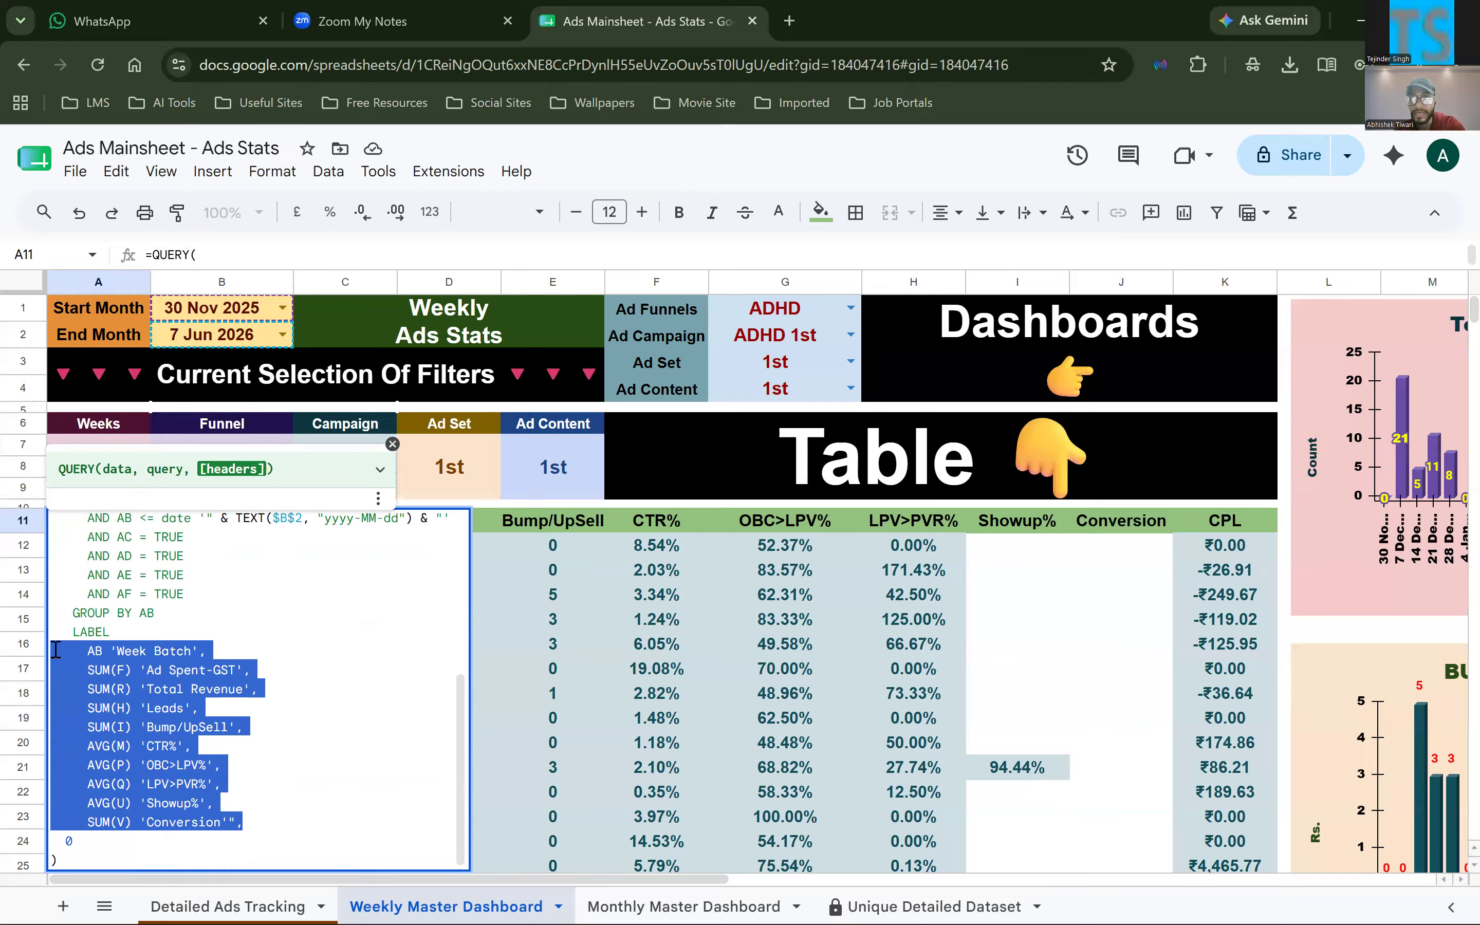
click(668, 649)
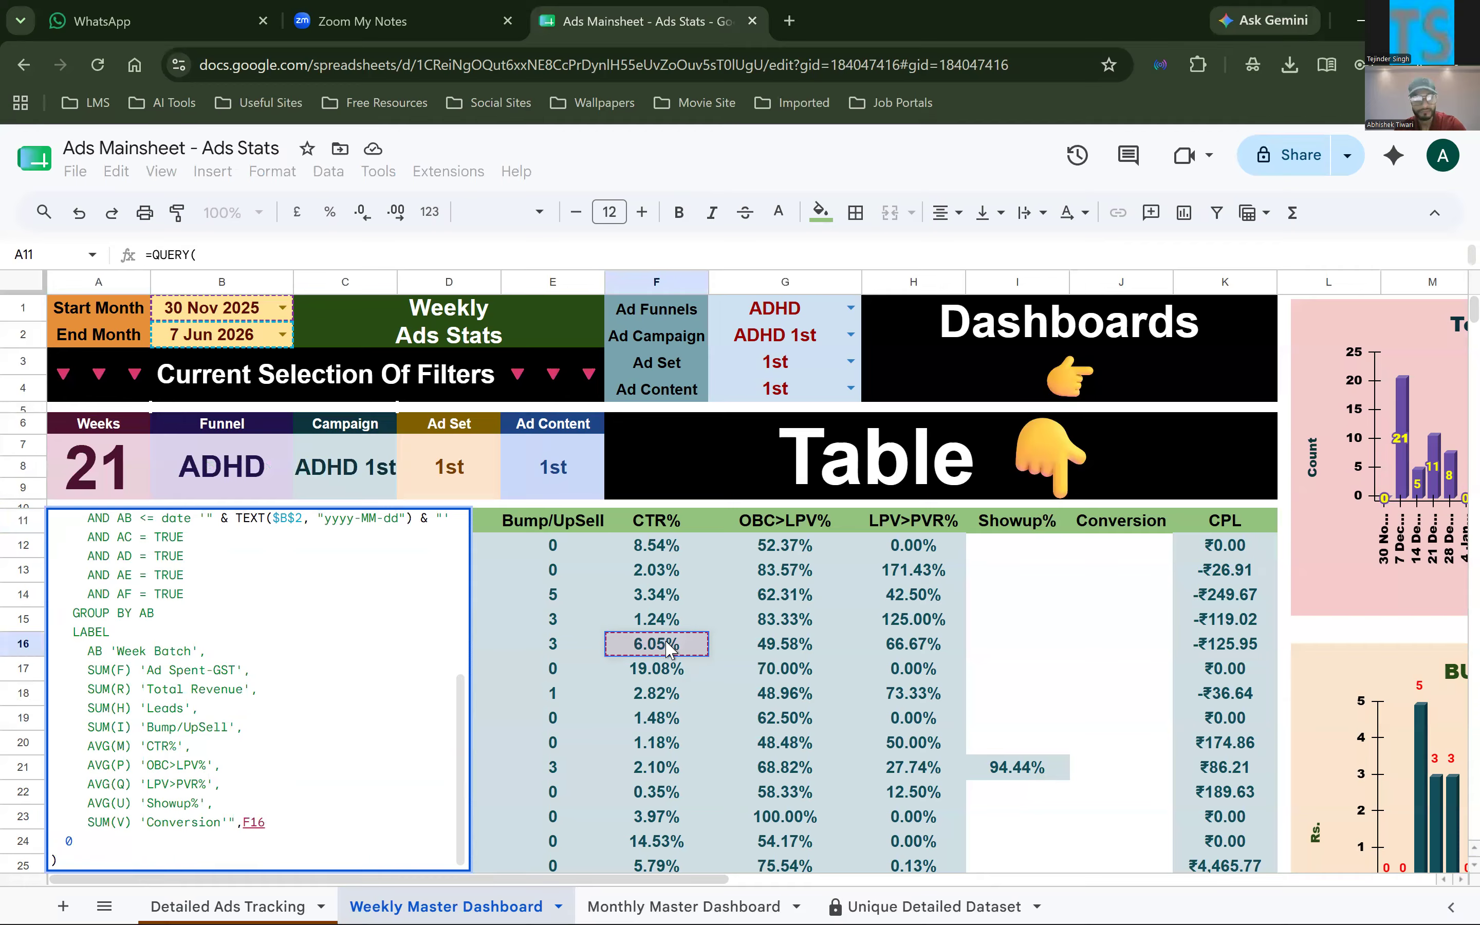
key(ctrl+z)
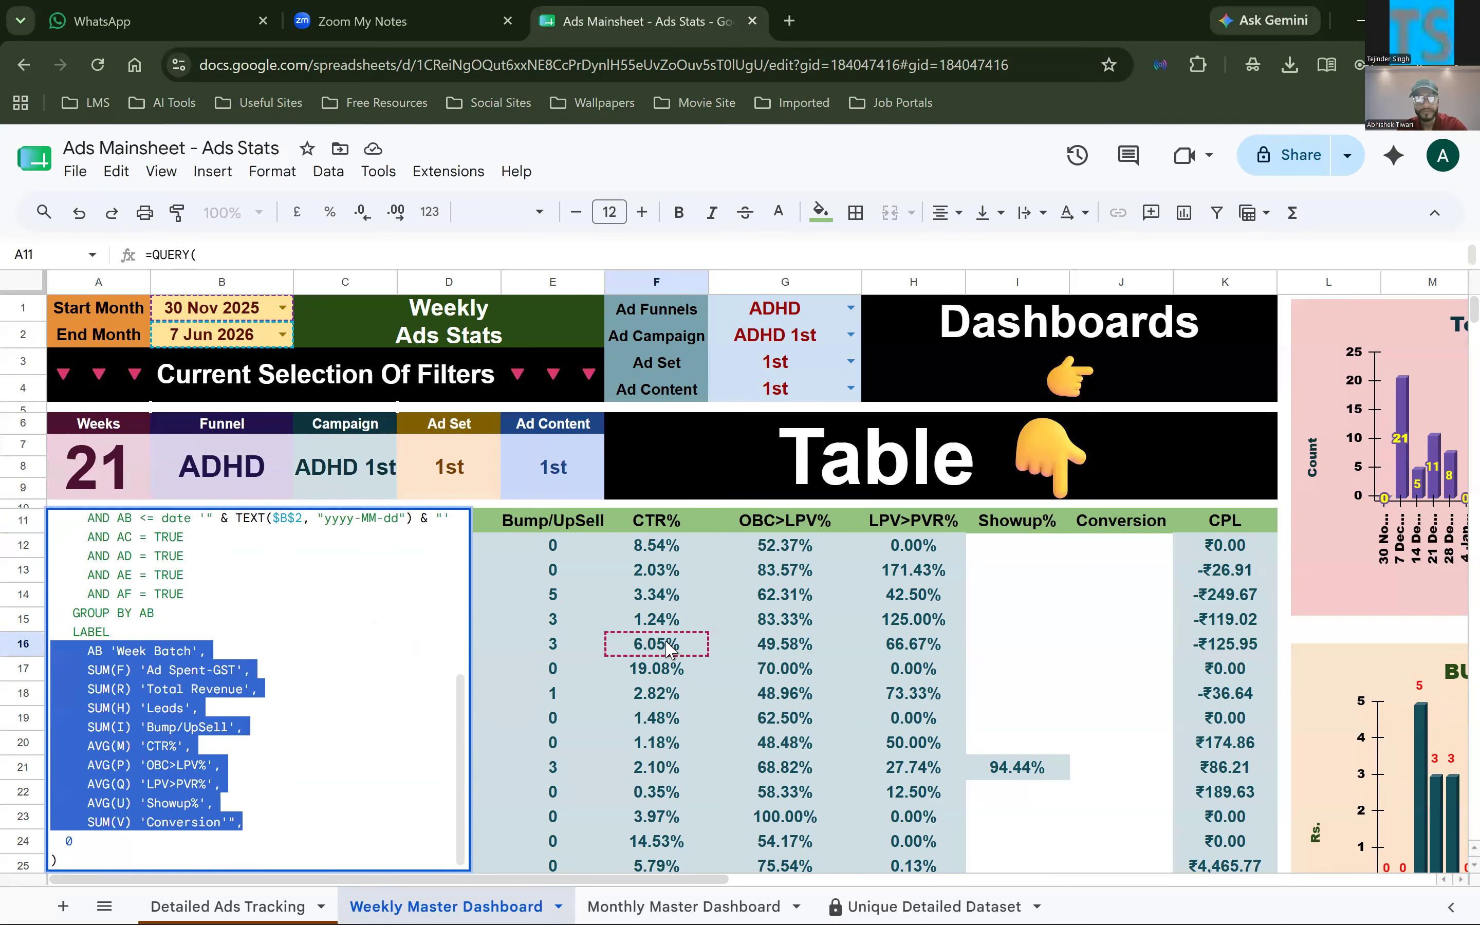
key(Return)
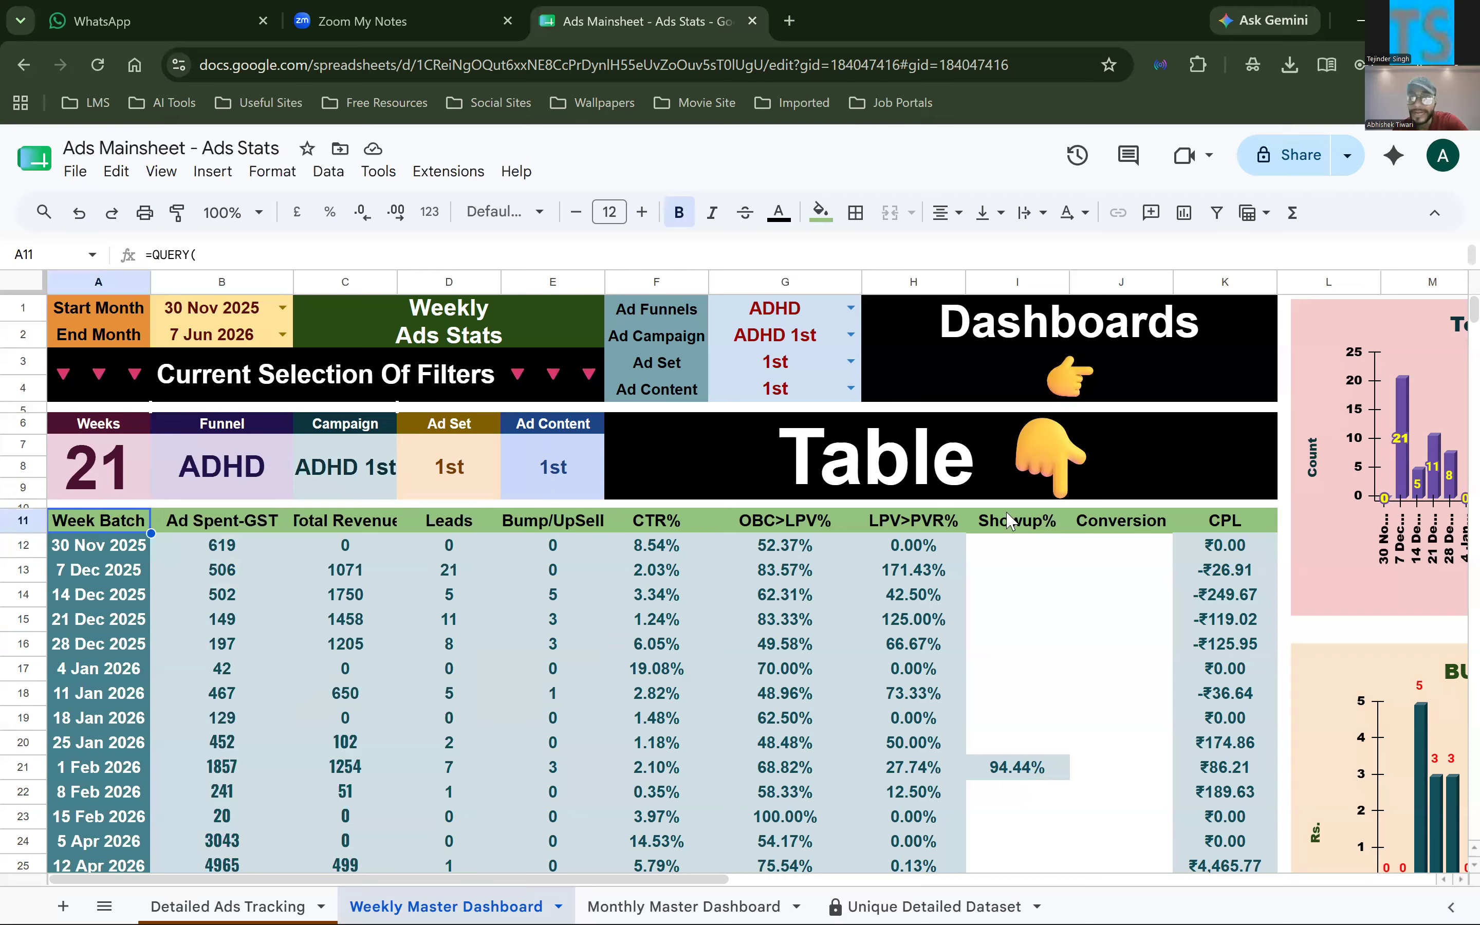
Compare the query-generated headers B11:J11 with the separate CPL column, and select K12 to inspect its CPL formula
click(1234, 527)
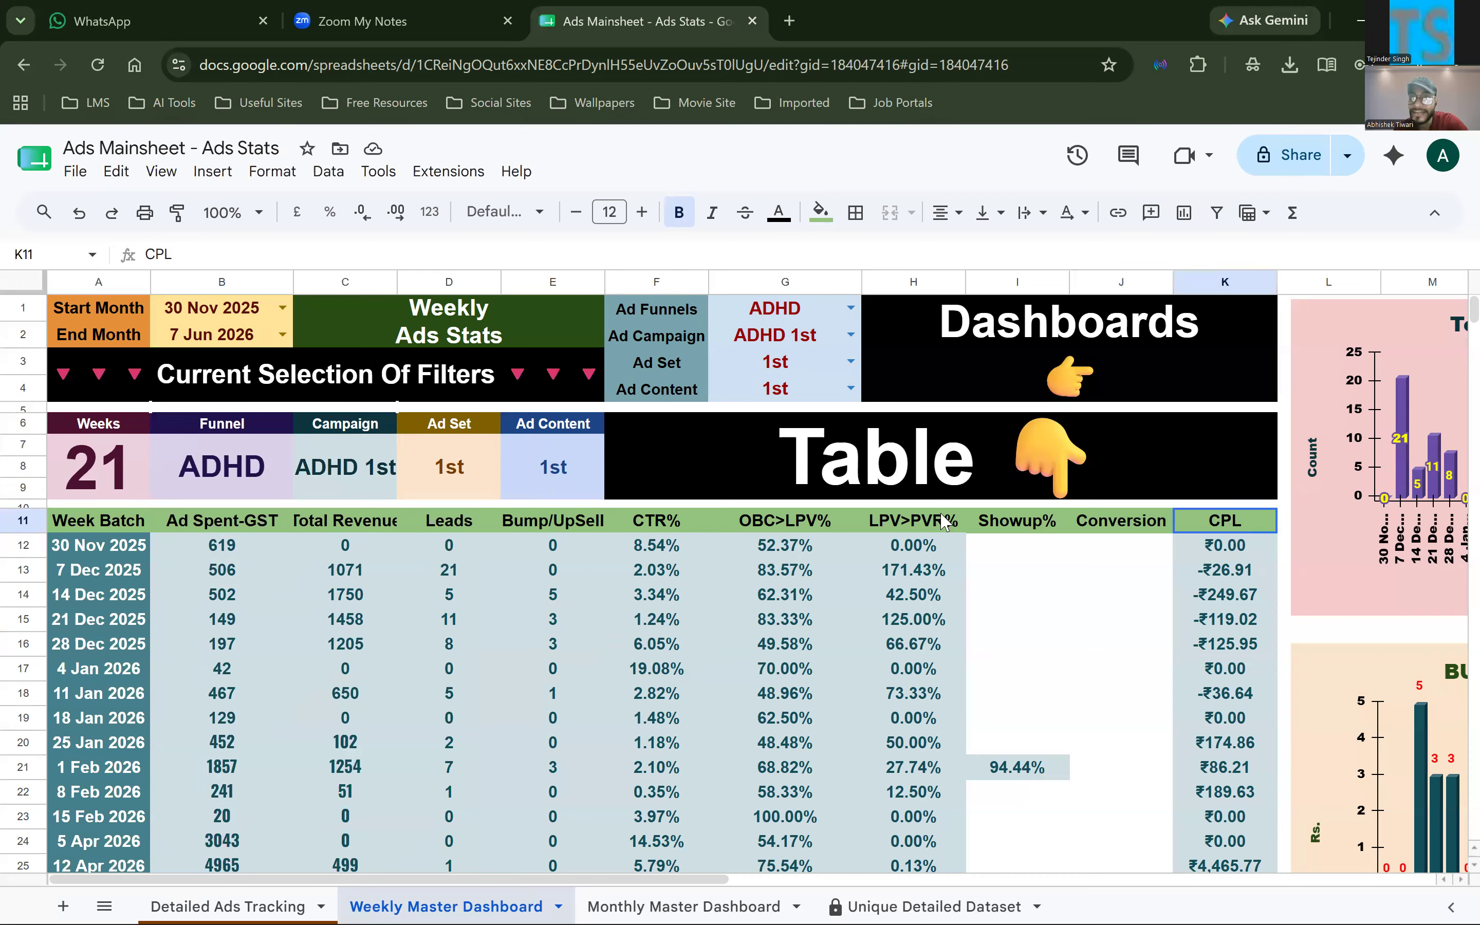
click(578, 530)
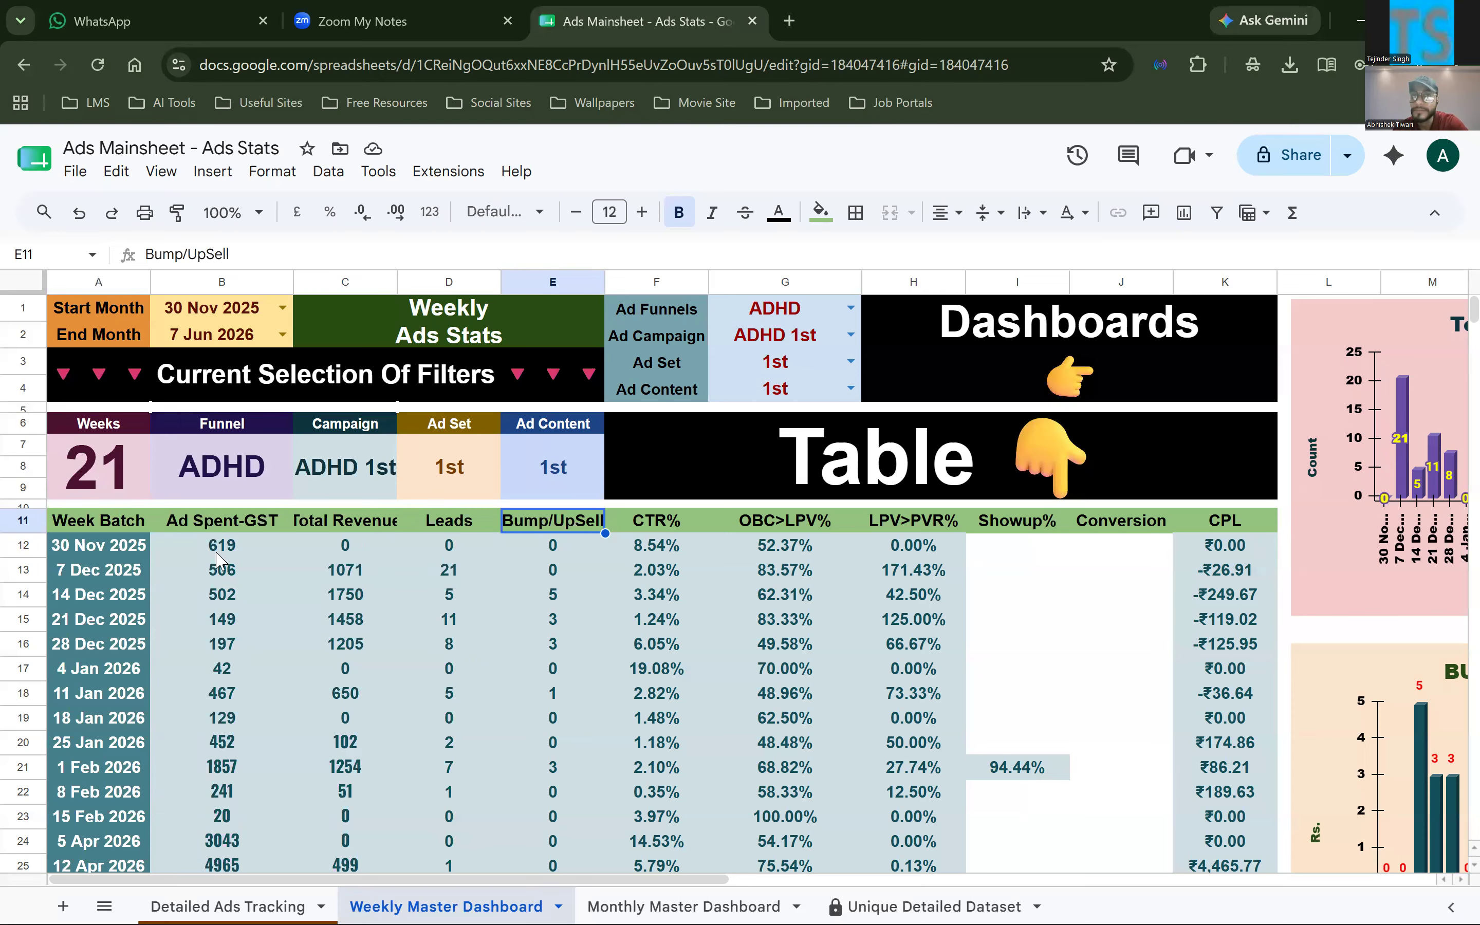
click(107, 523)
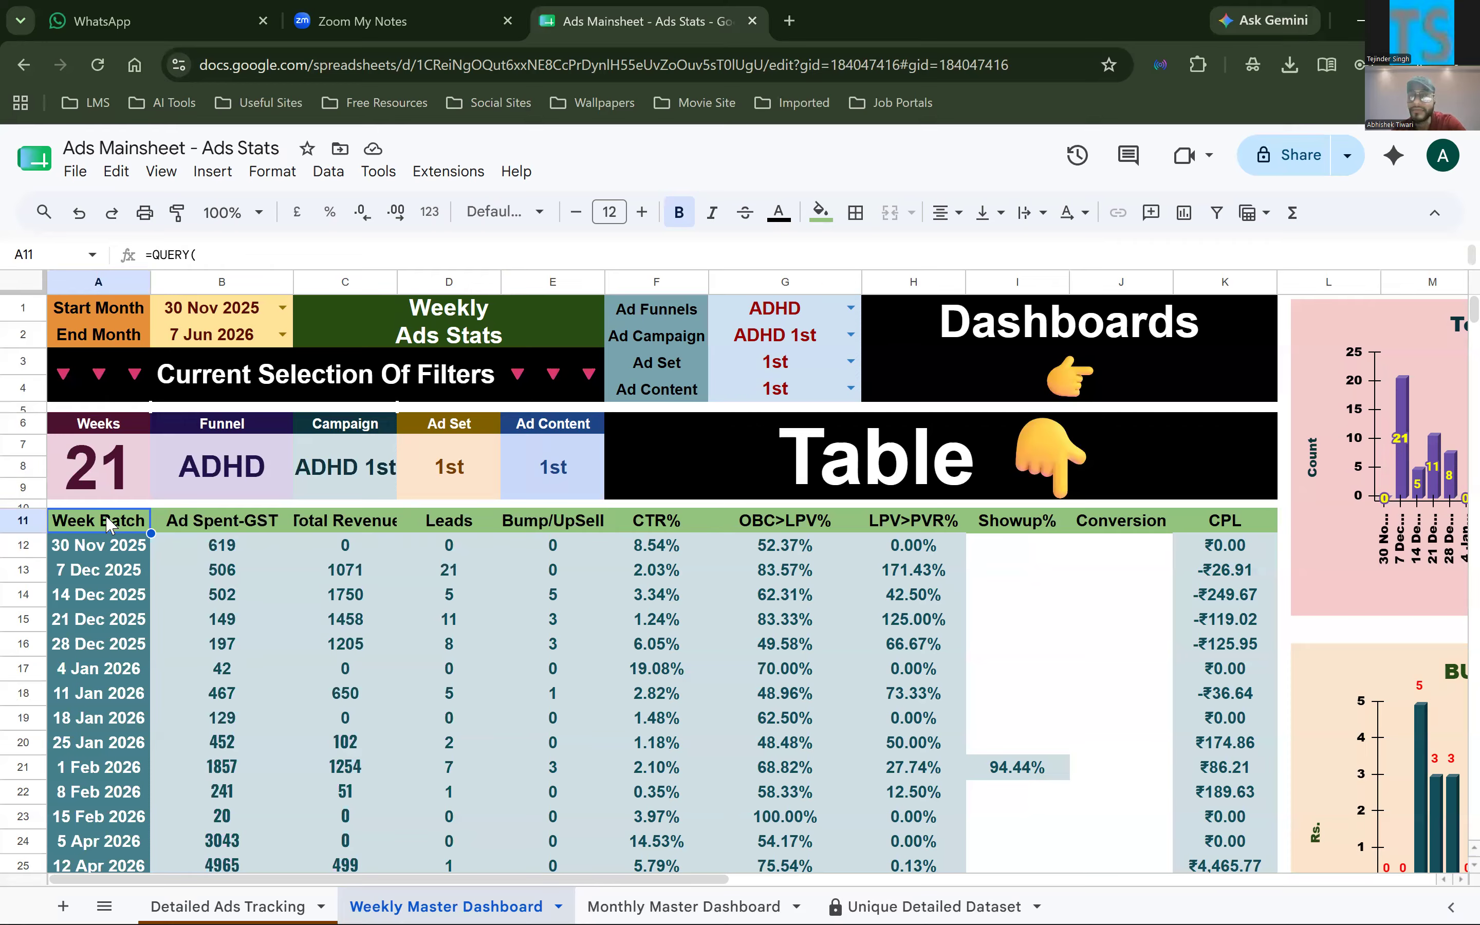
click(257, 523)
drag(651, 501, 1090, 525)
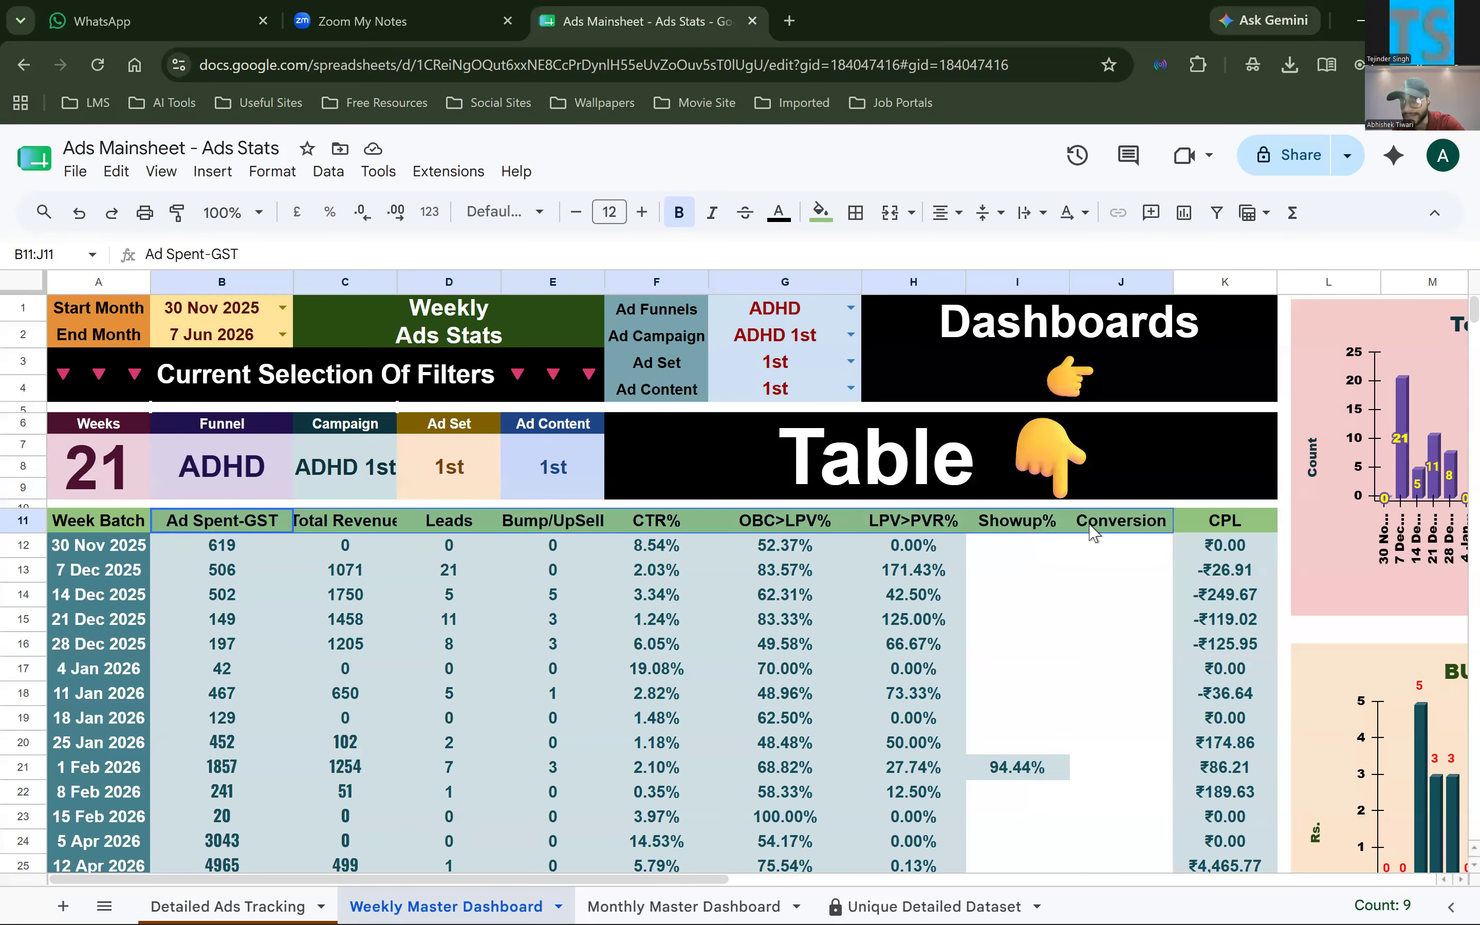
click(1197, 542)
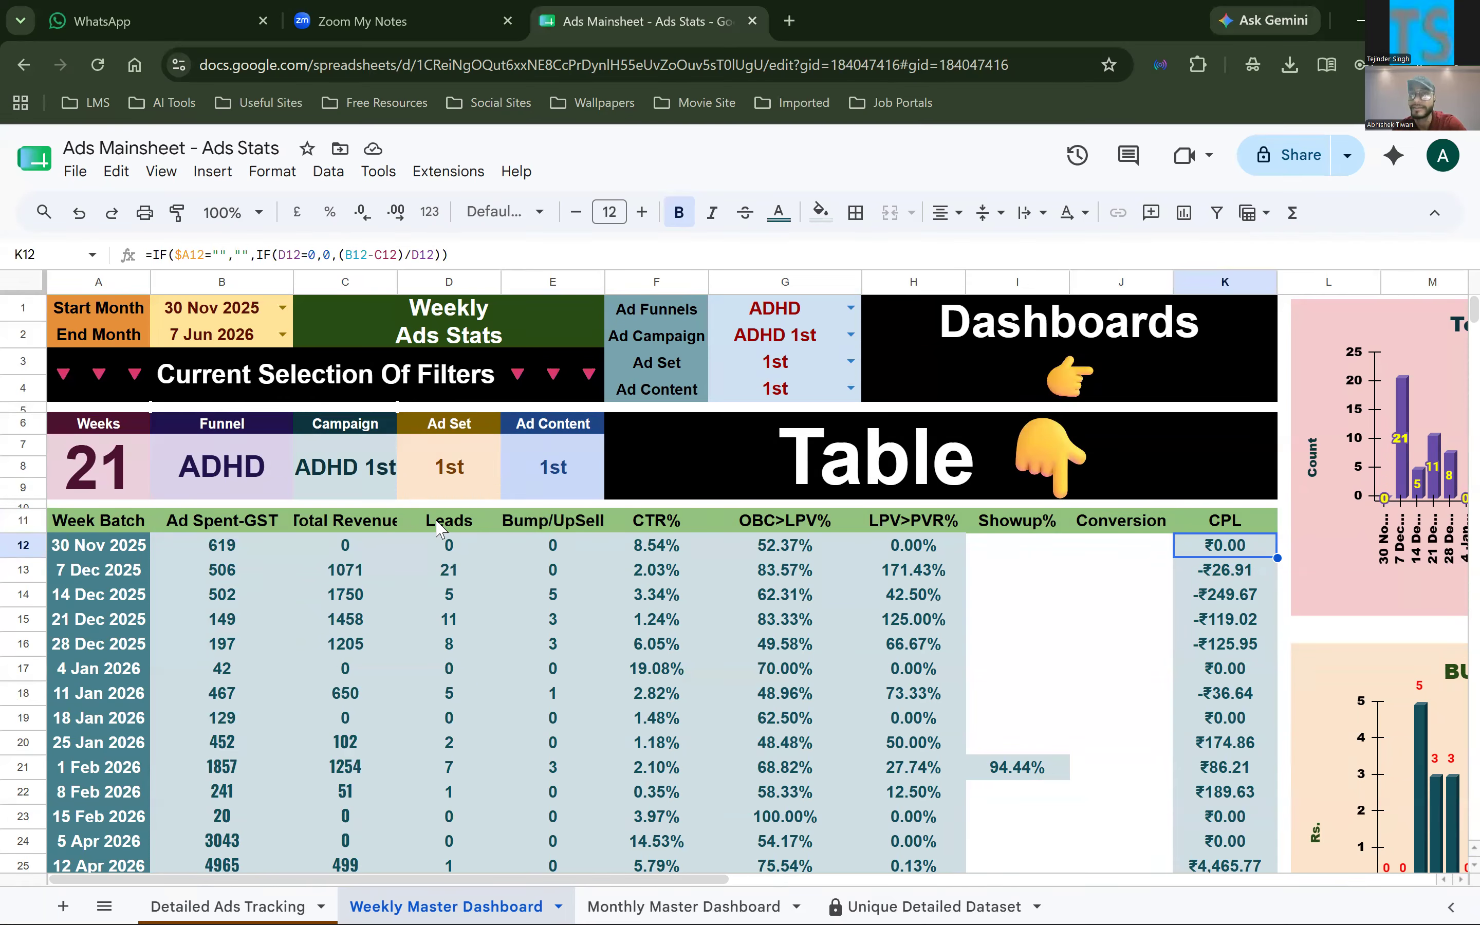
Review the A11 QUERY's clauses through to the end again, and look over the weekly table down to its last row
scroll(130, 457, down, 1)
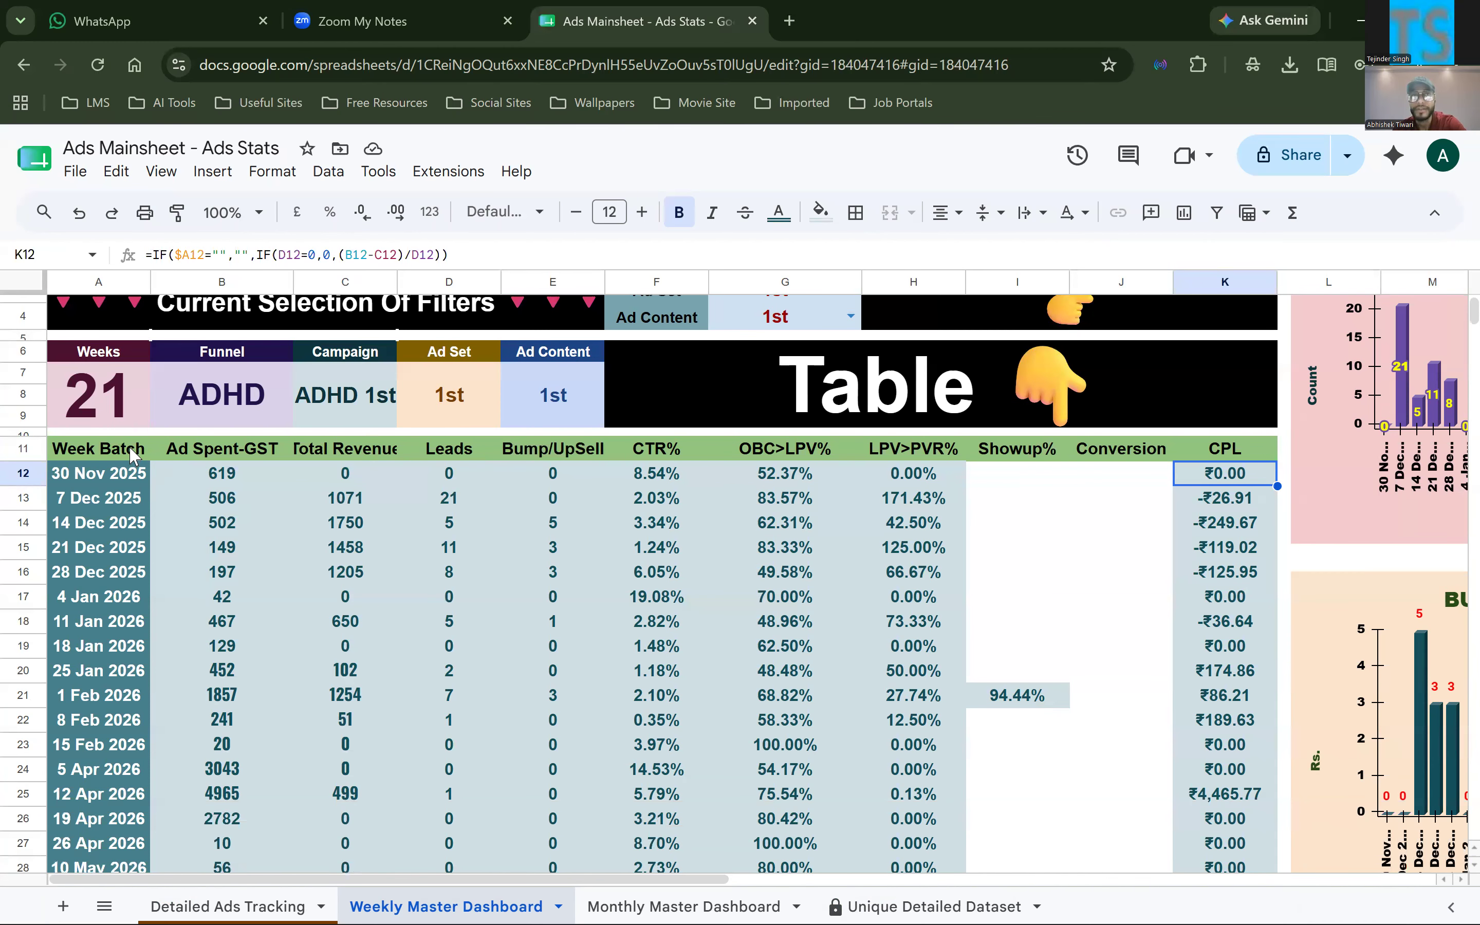
double_click(206, 719)
scroll(104, 719, down, 4)
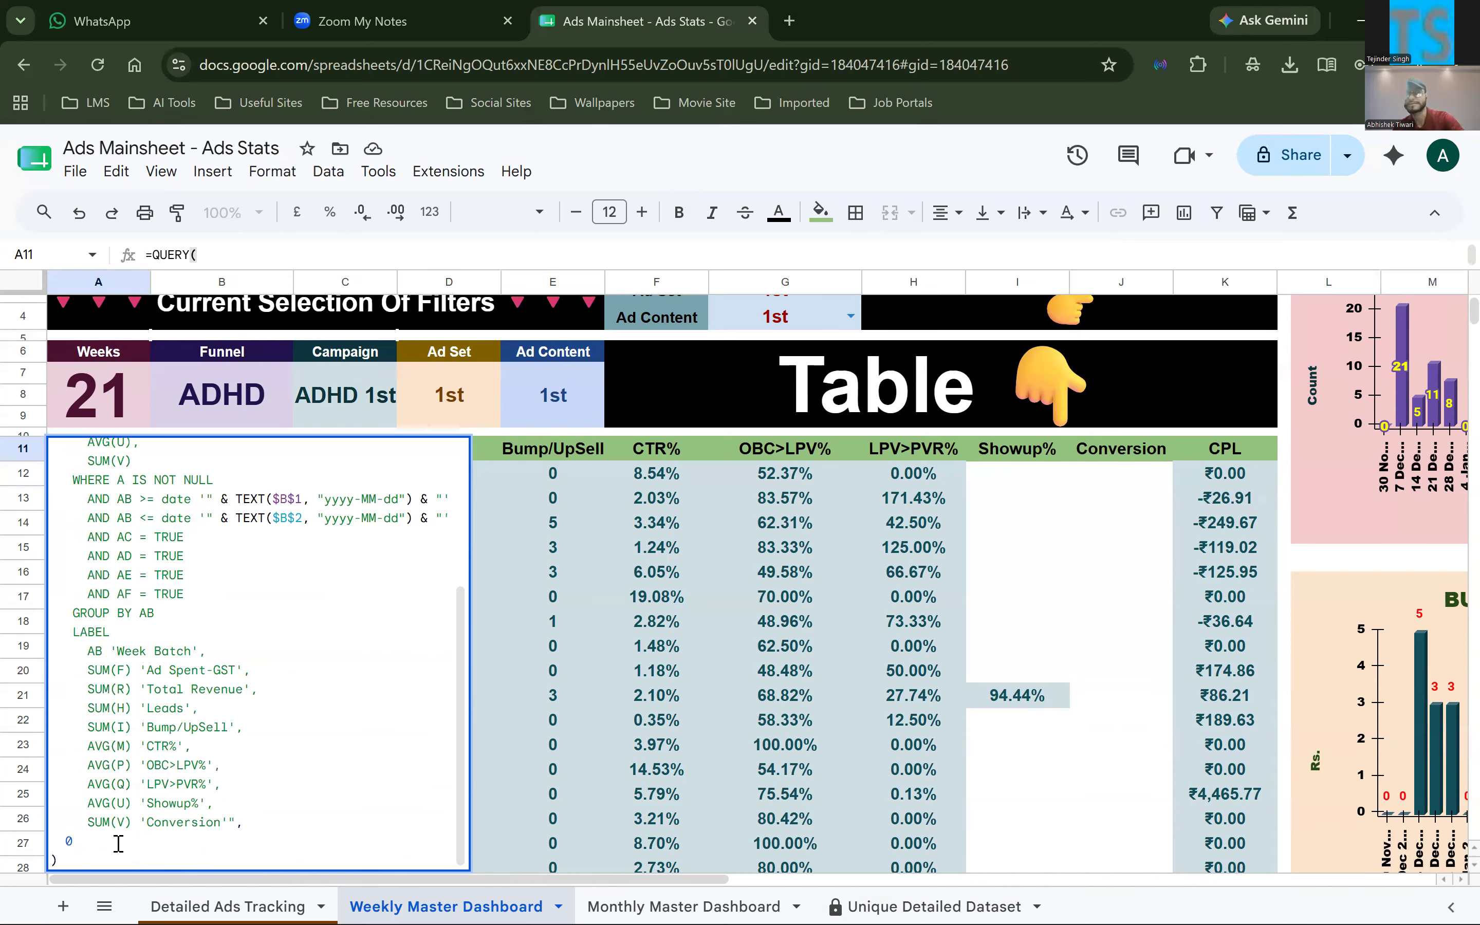
click(764, 728)
scroll(685, 529, down, 4)
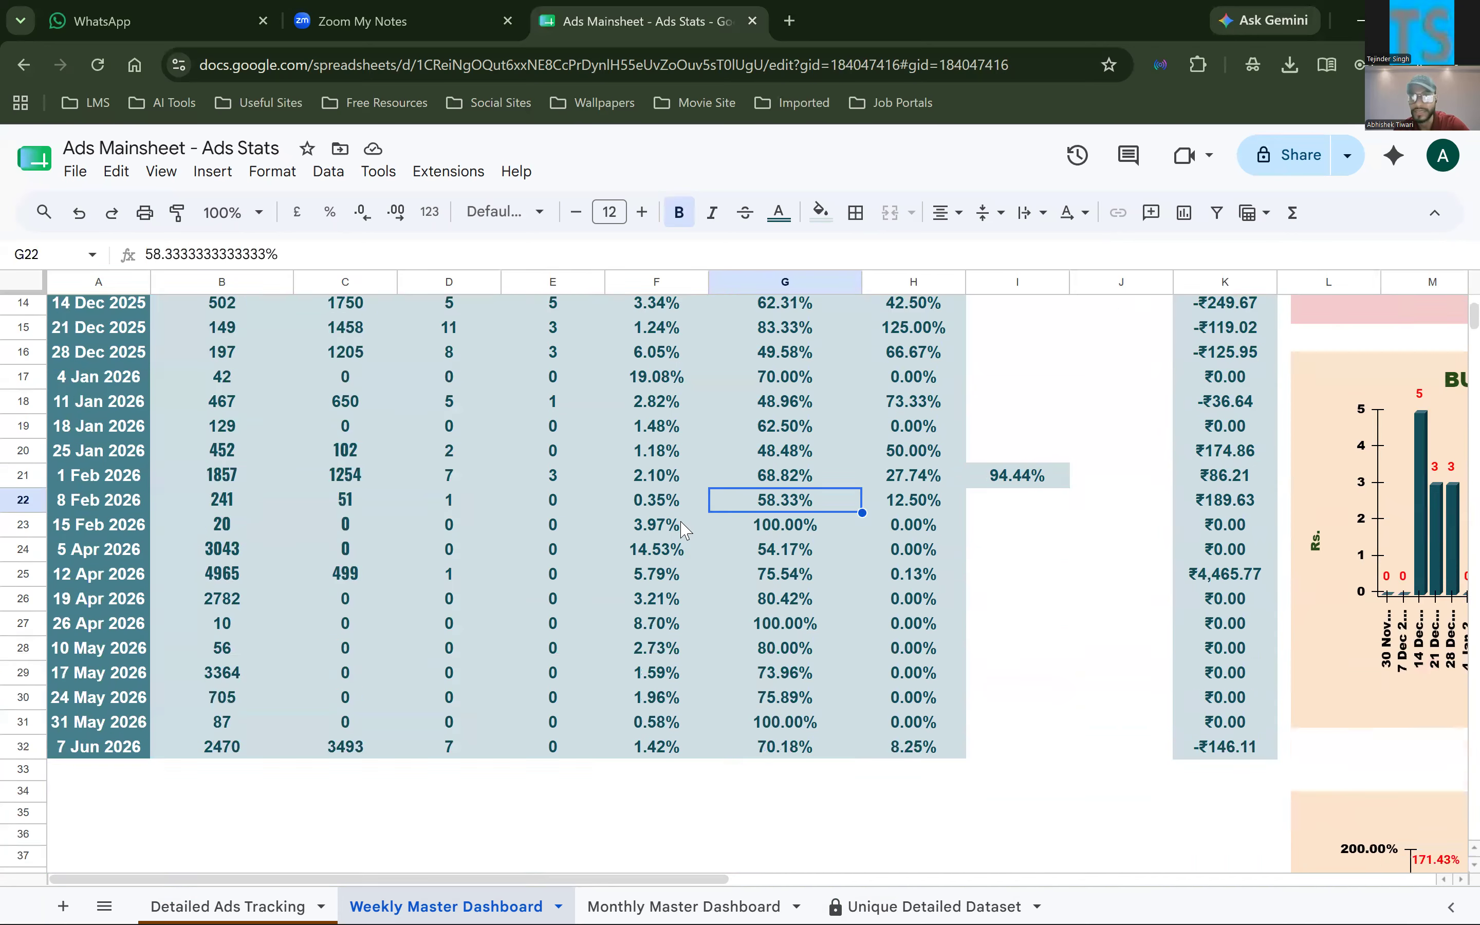
scroll(339, 632, up, 5)
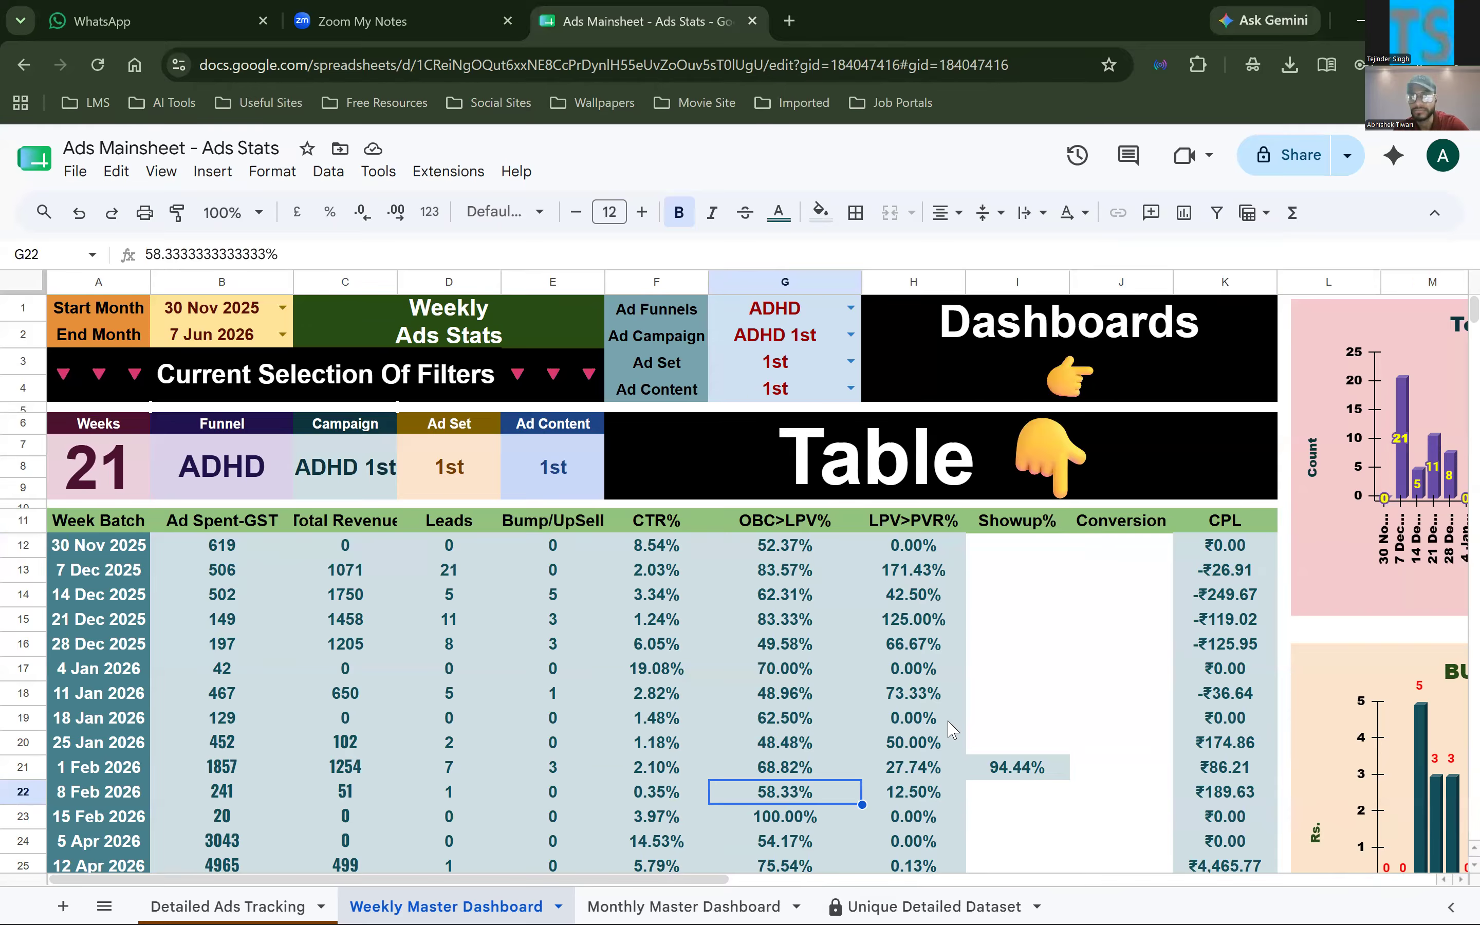
Examine the dashboard charts beside the weekly table, selecting the Total Leads chart
scroll(951, 728, right, 3)
click(1331, 422)
scroll(540, 514, right, 4)
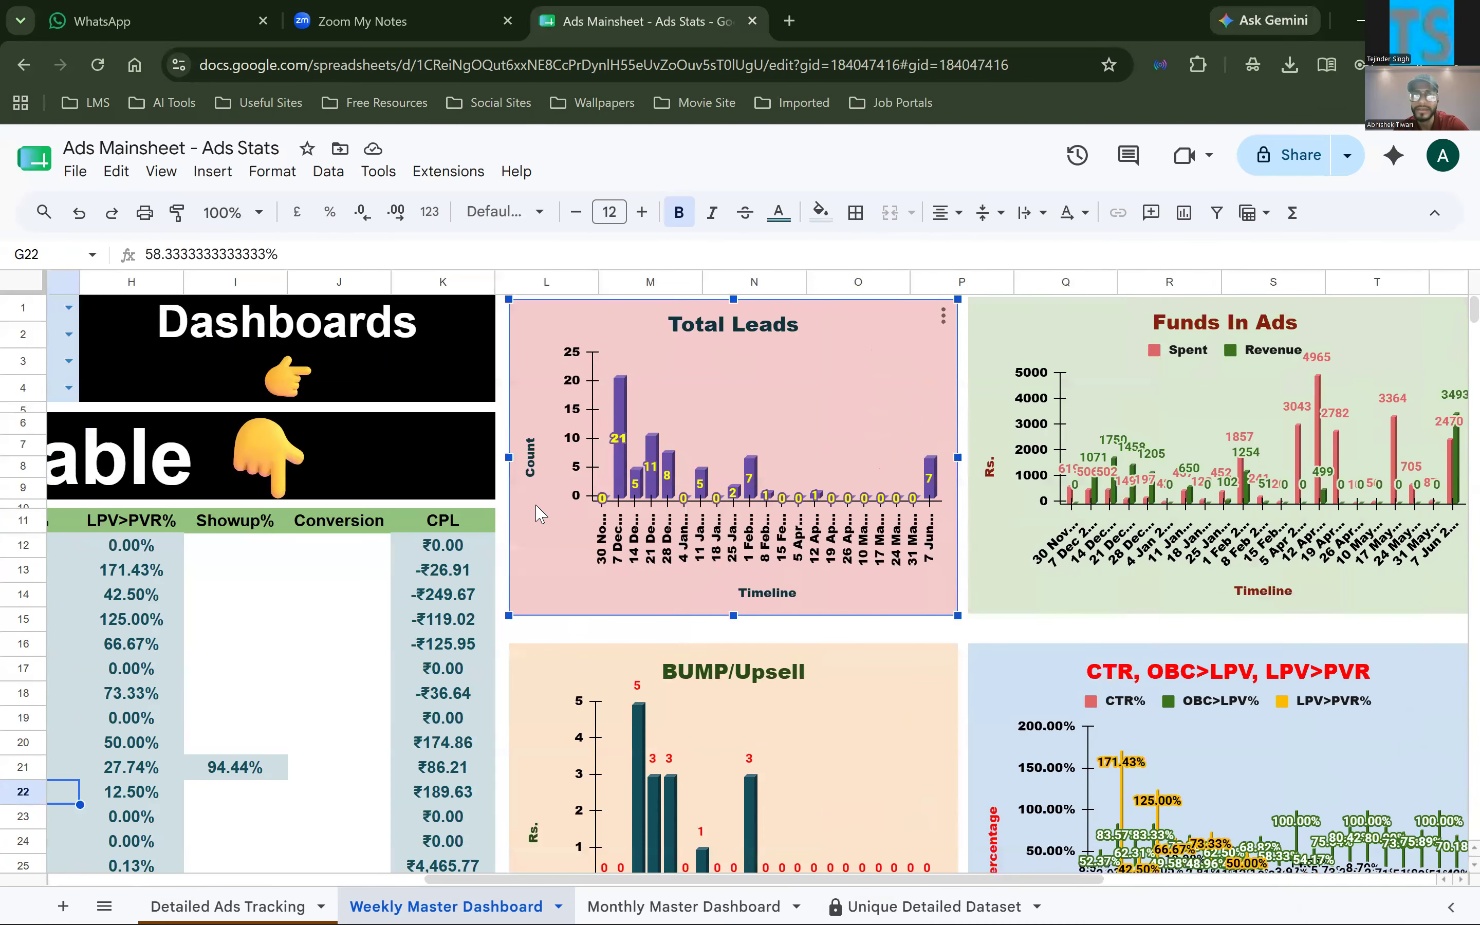
scroll(654, 639, left, 7)
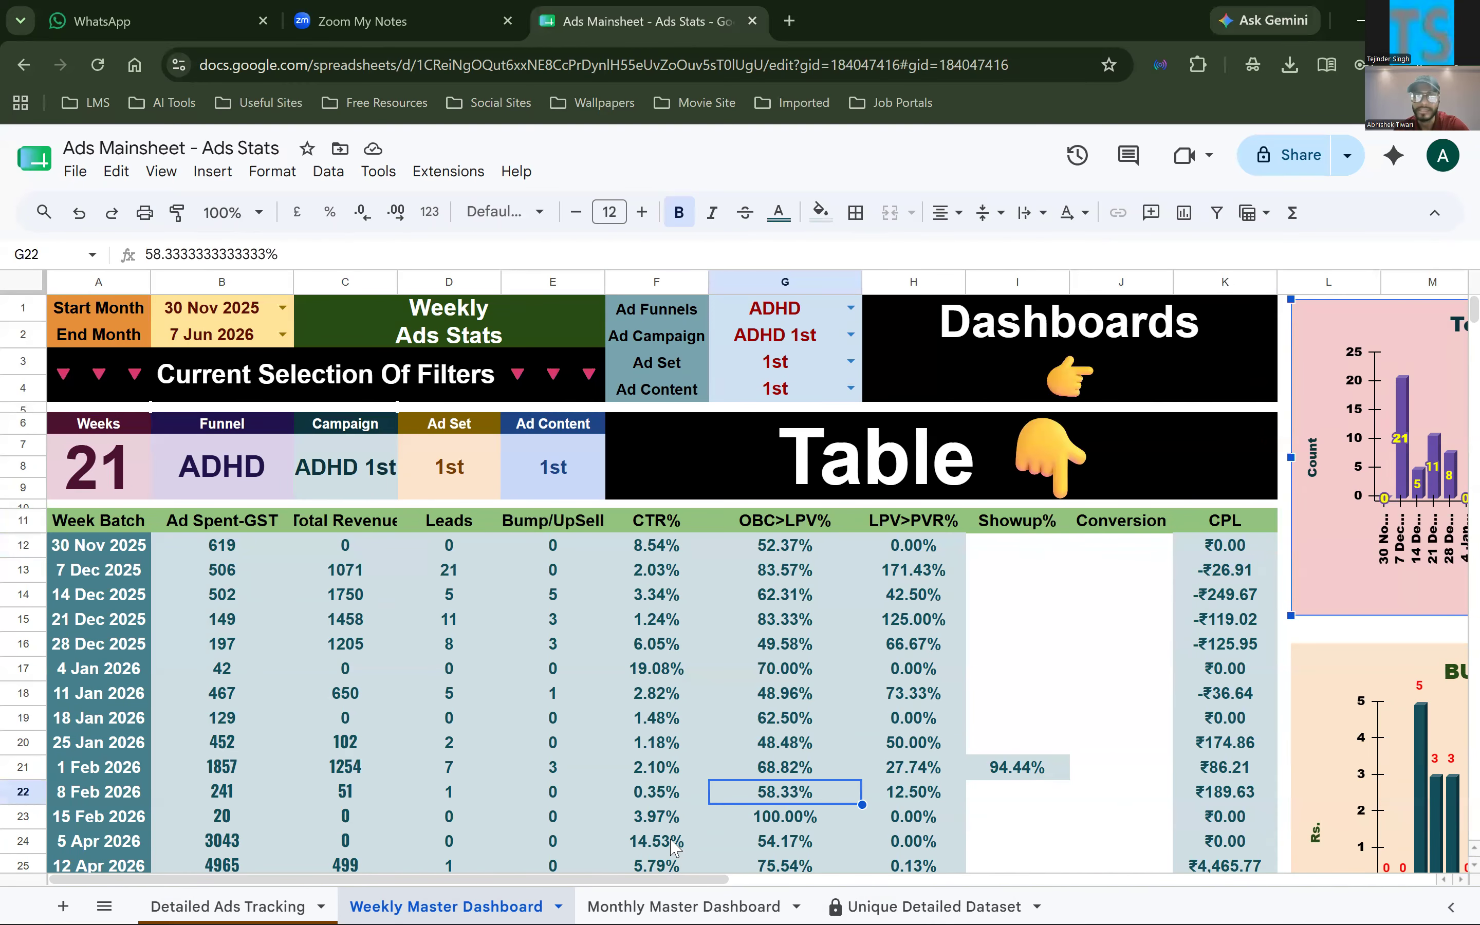
Switch to the Monthly Master Dashboard and inspect the source range in the Start Month cell's dropdown validation rule
click(682, 899)
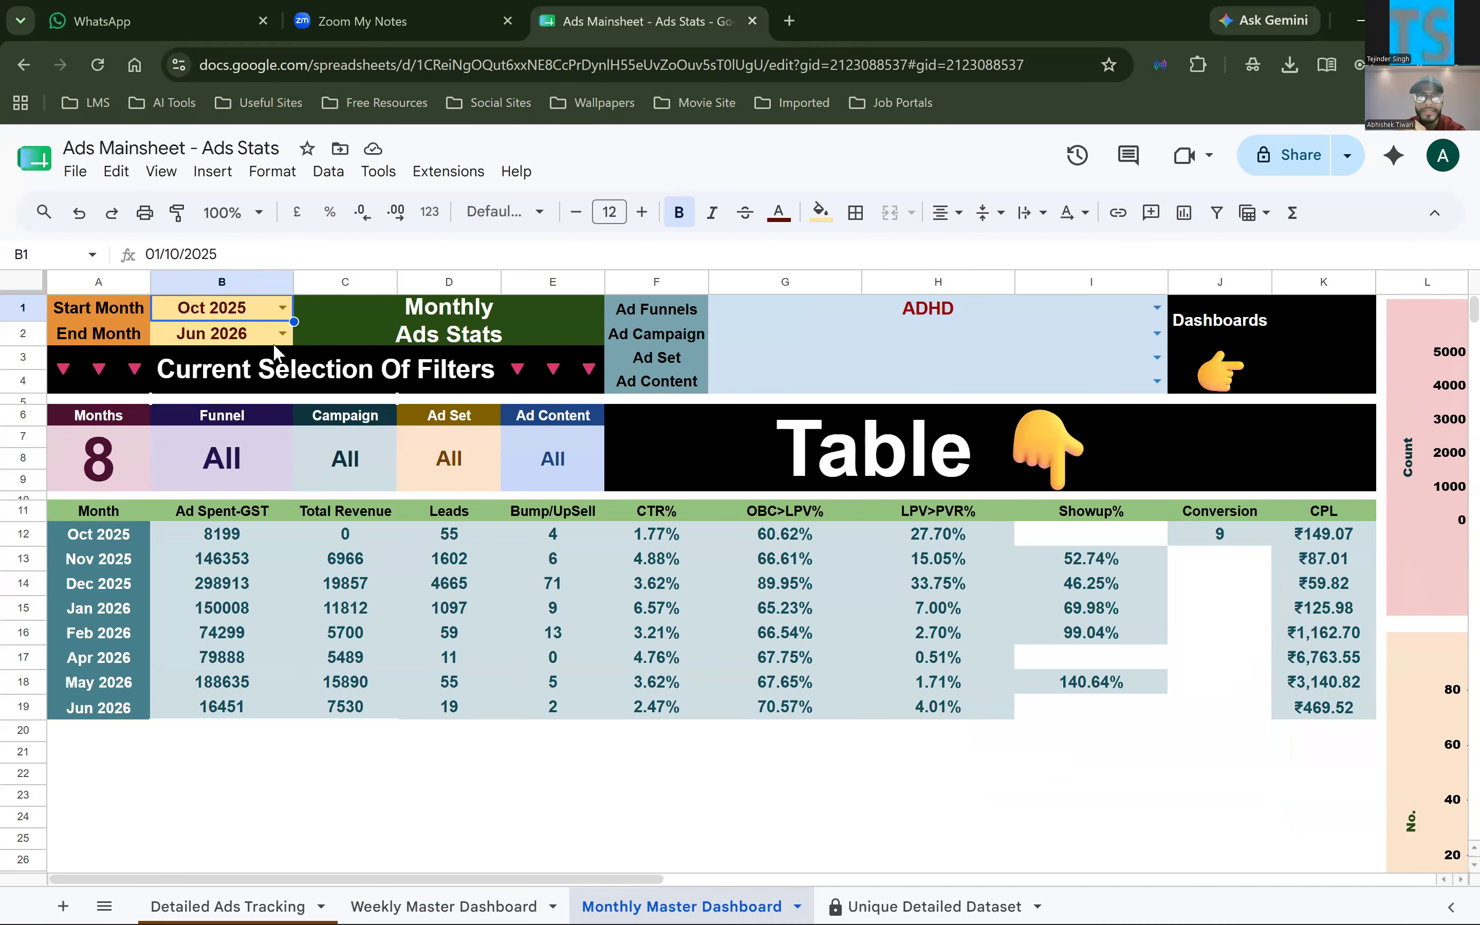
click(282, 307)
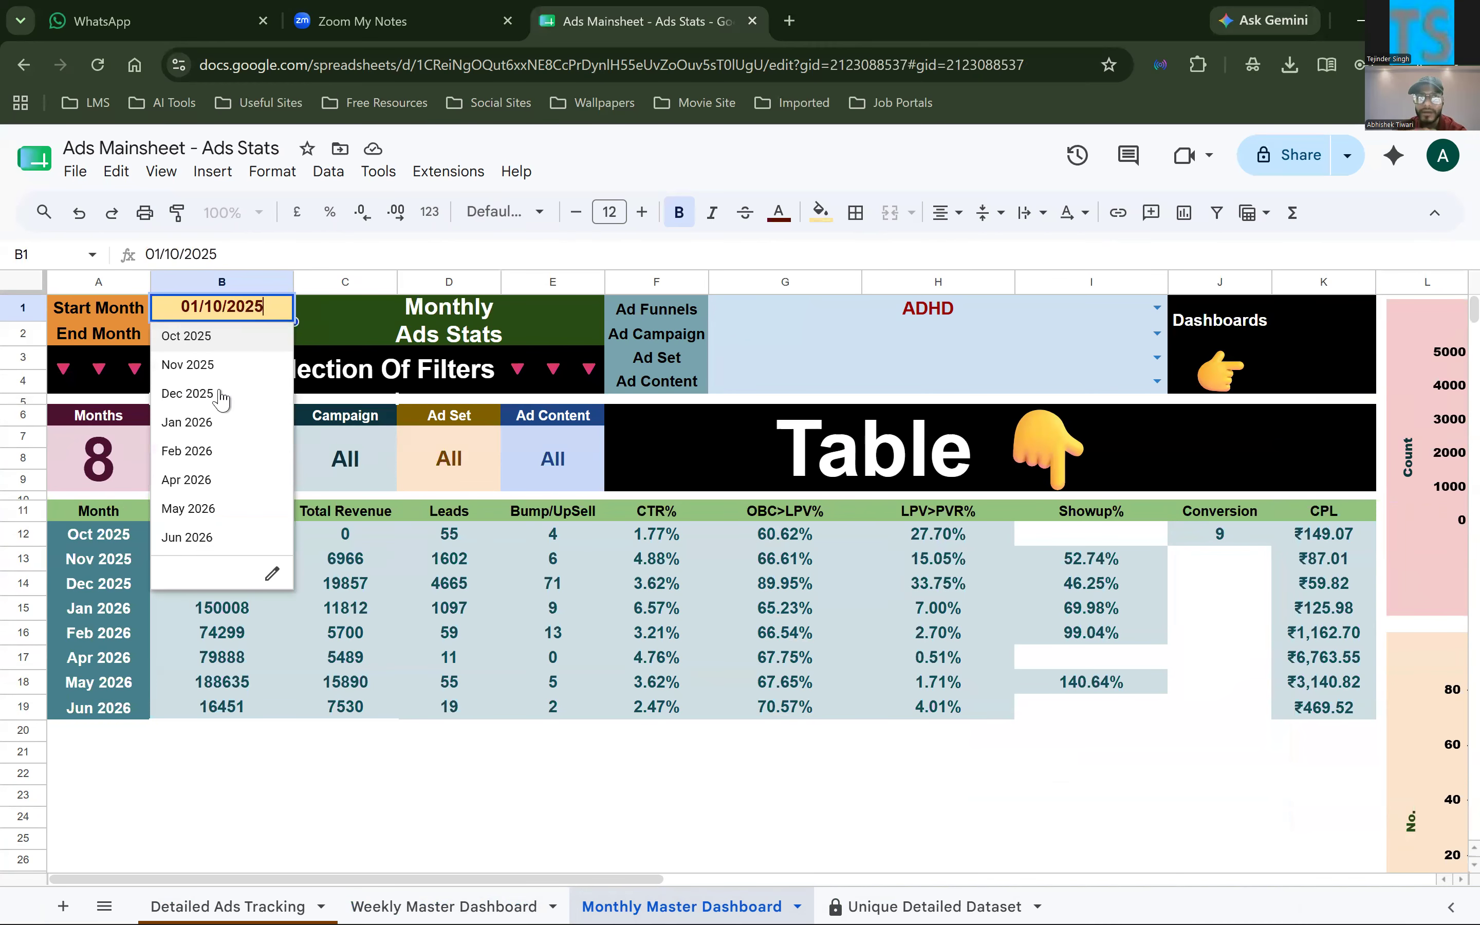
click(273, 574)
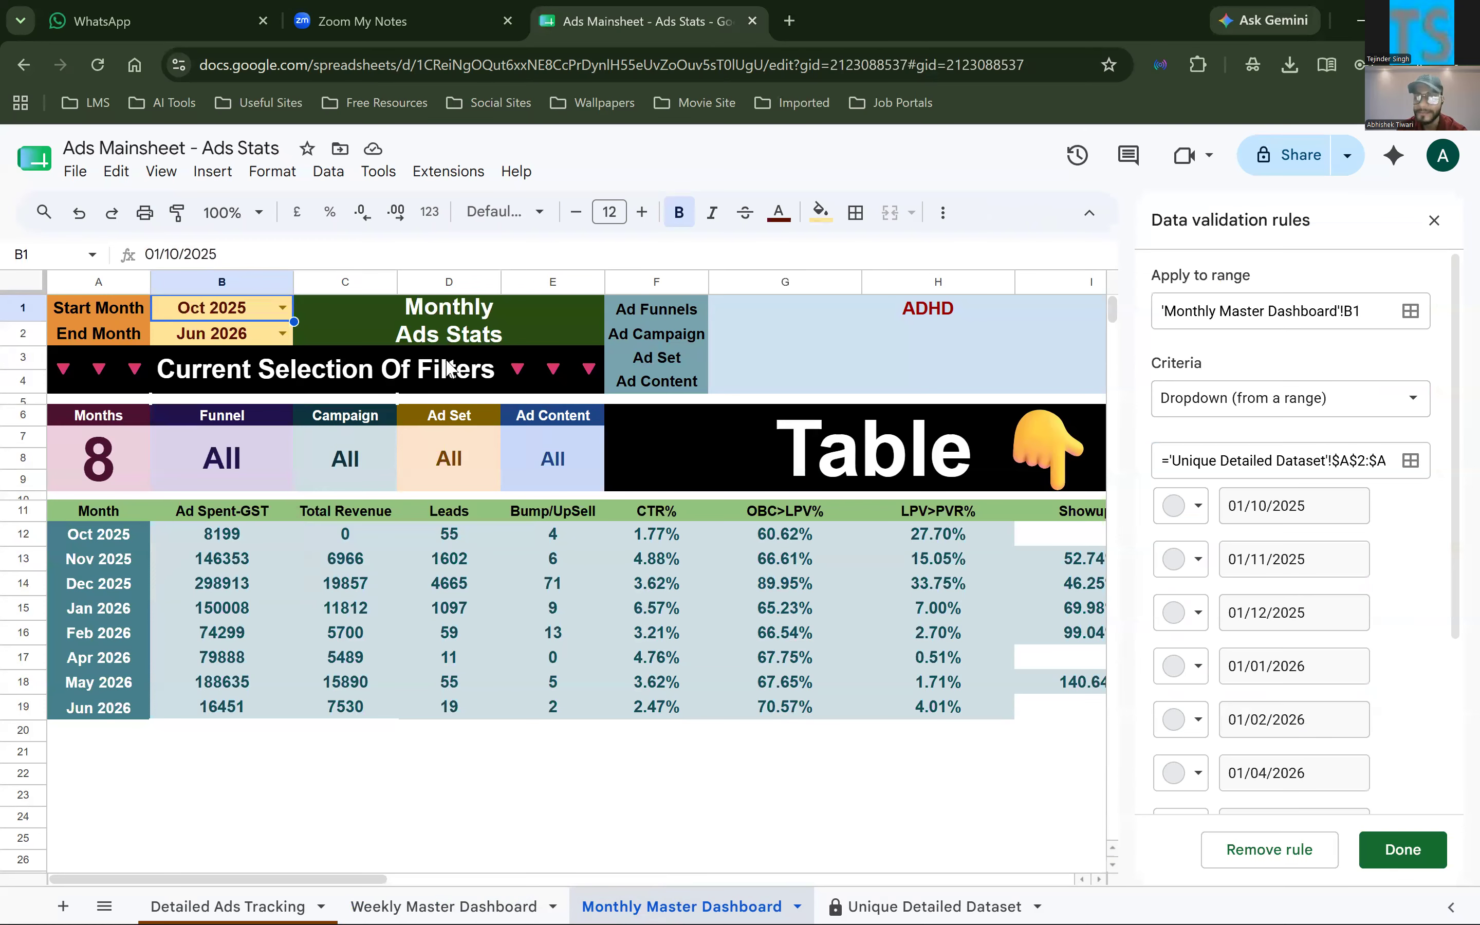
click(1287, 466)
text($11802)
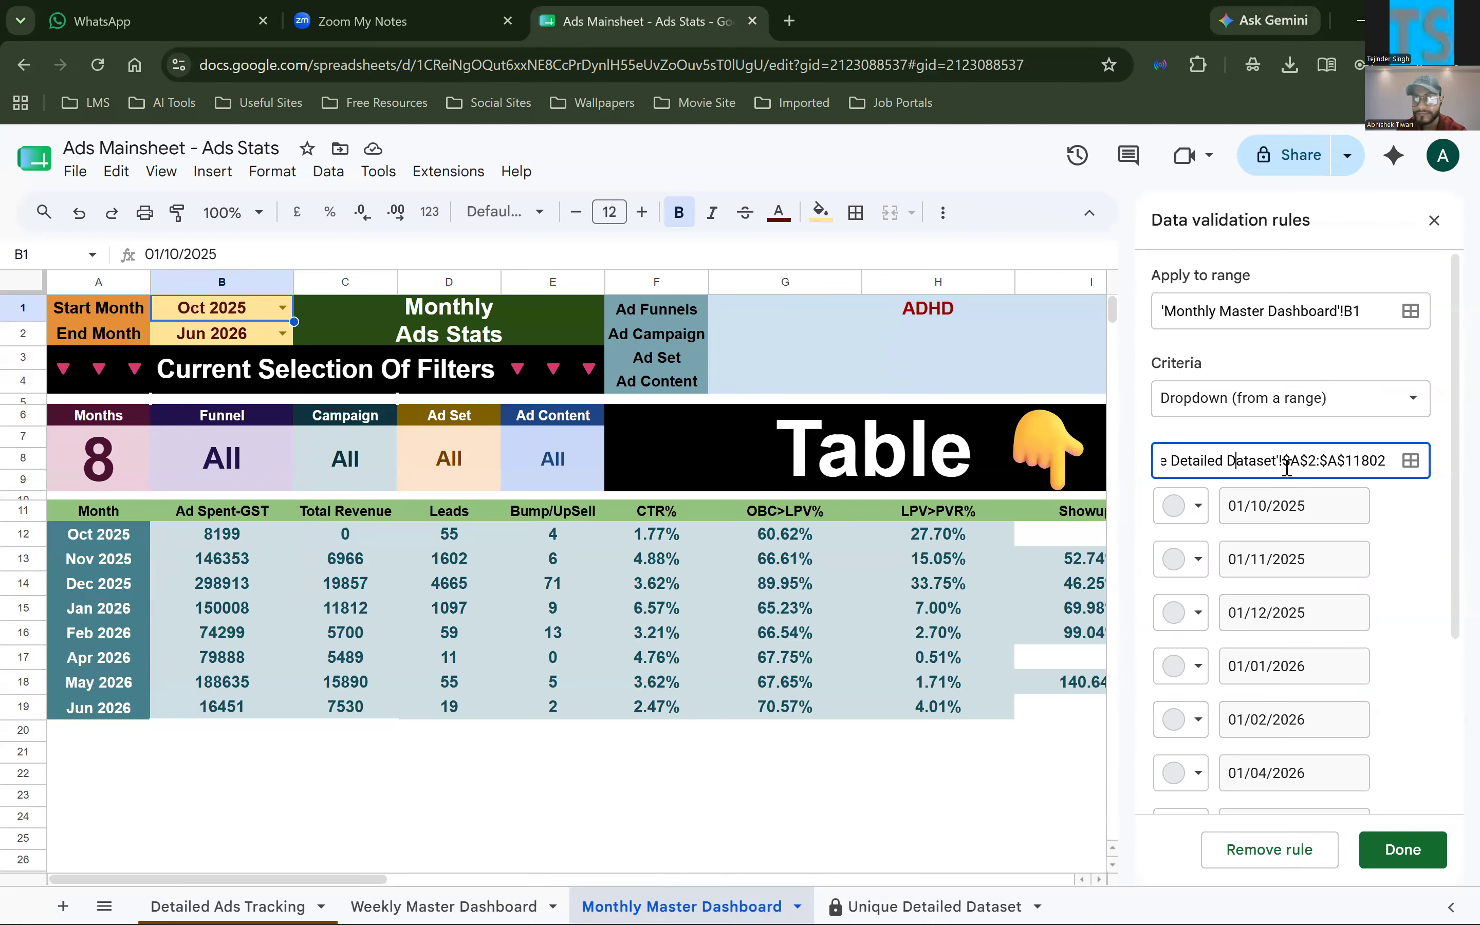
Check the Timeline list in Unique Detailed Dataset, and examine the Month and Week Batch columns in Detailed Ads Tracking
click(954, 906)
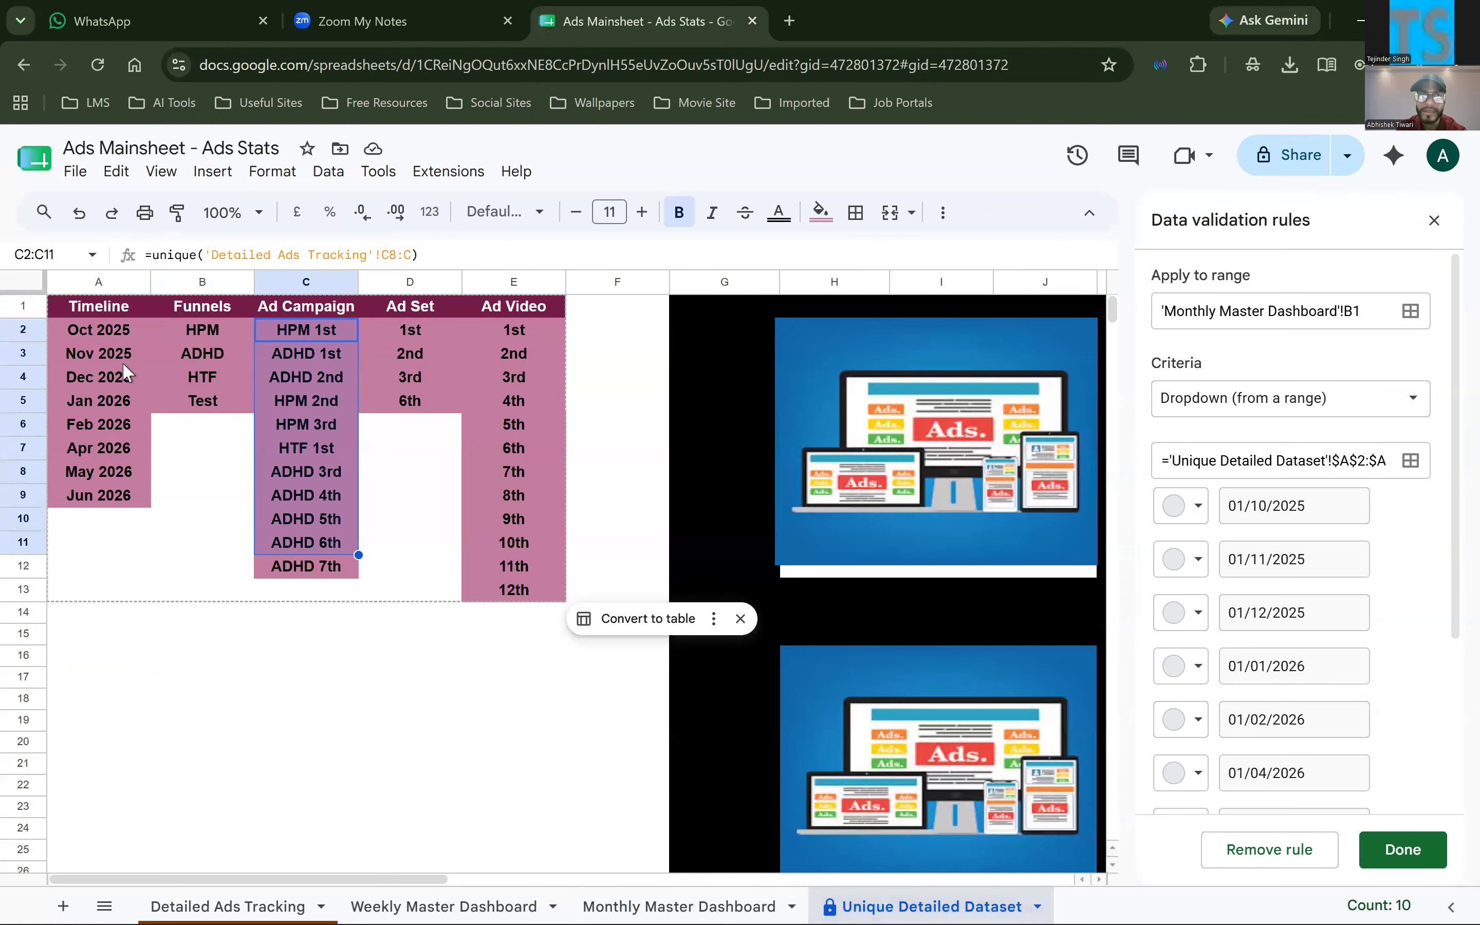
click(245, 906)
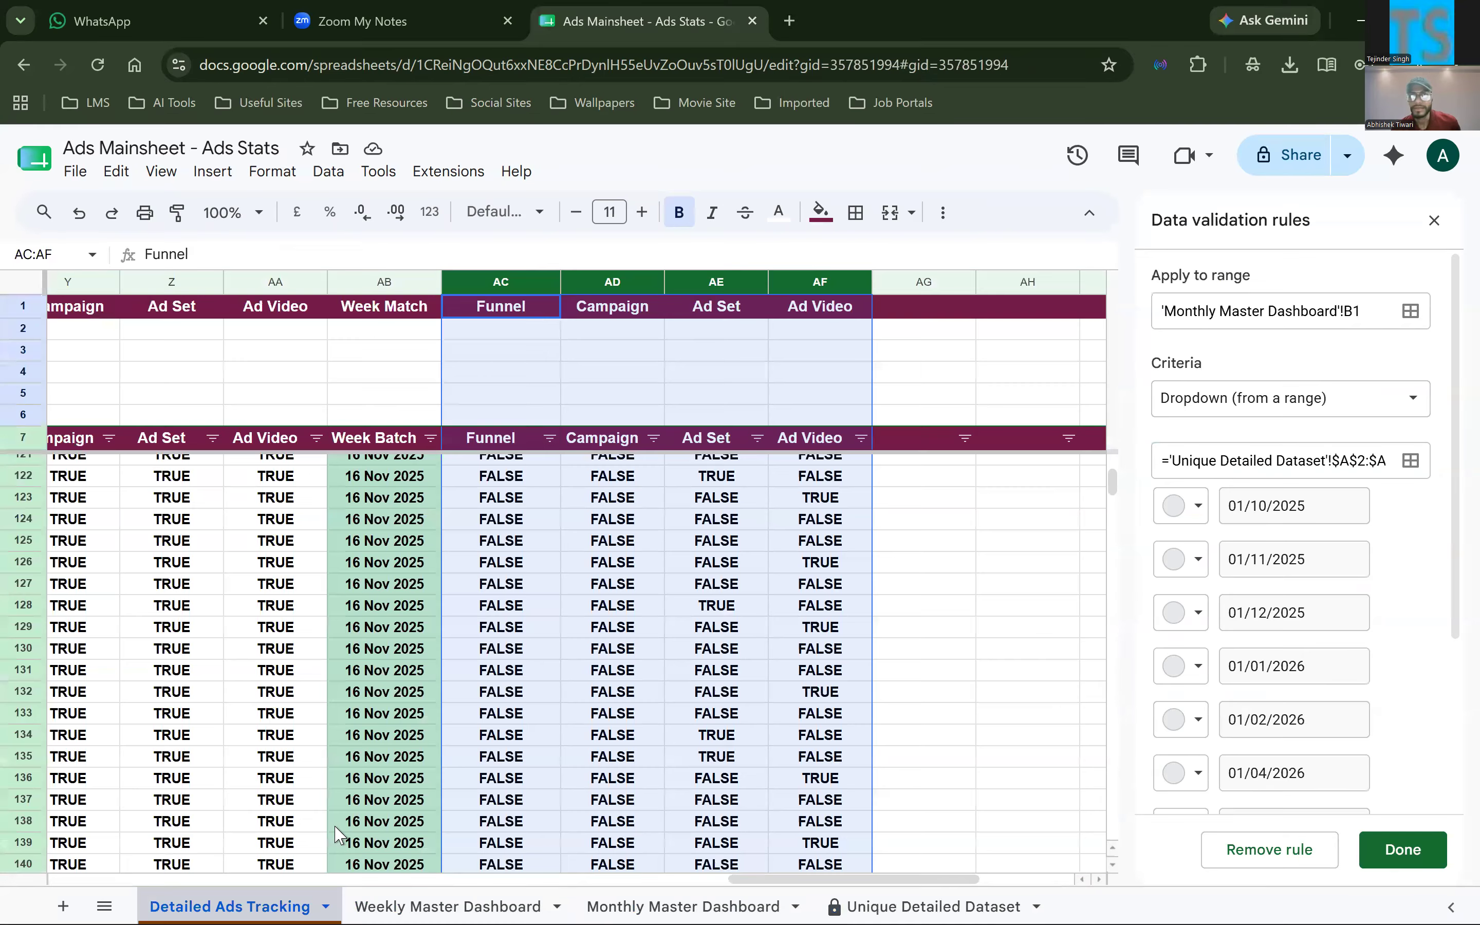
scroll(338, 835, left, 5)
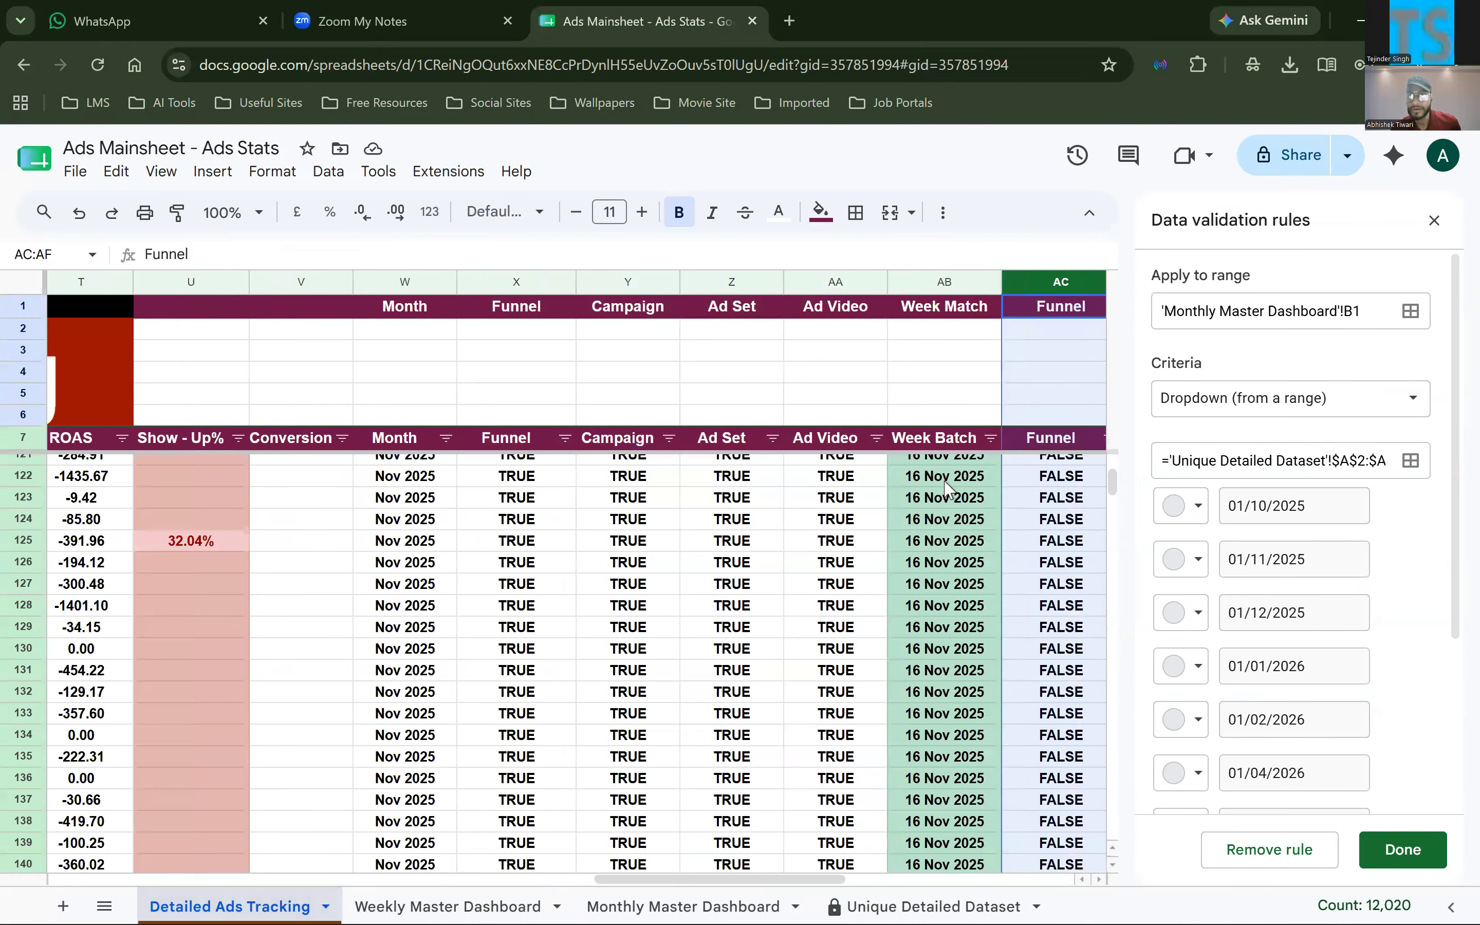
click(947, 489)
scroll(419, 529, up, 20)
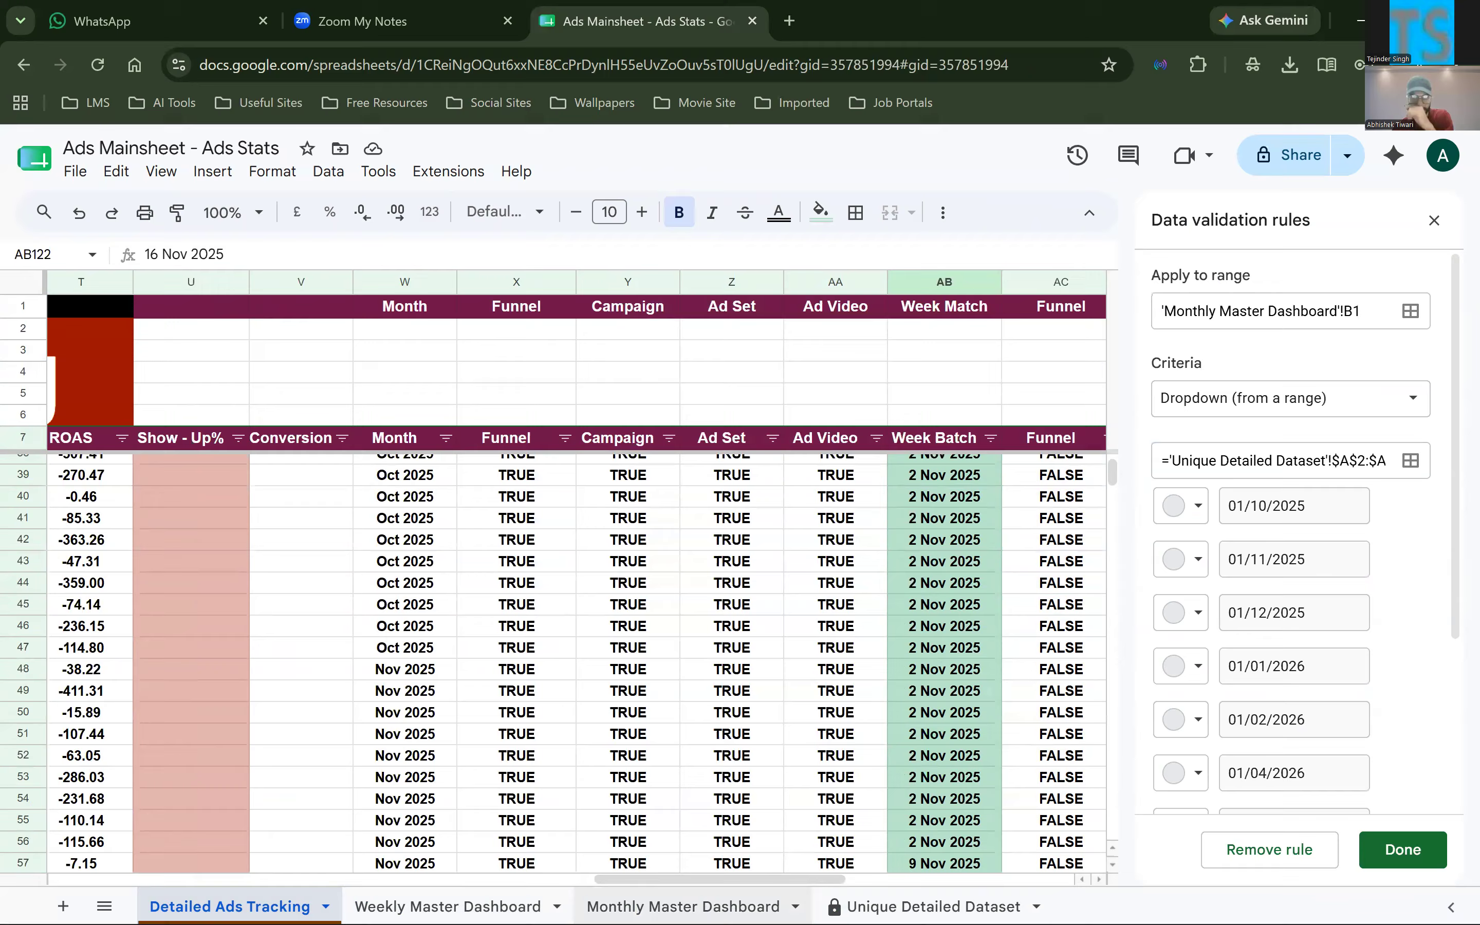
Return to the Monthly Master Dashboard, view the Start Month options without changing them, and select the Ad Funnels filter cell
click(682, 906)
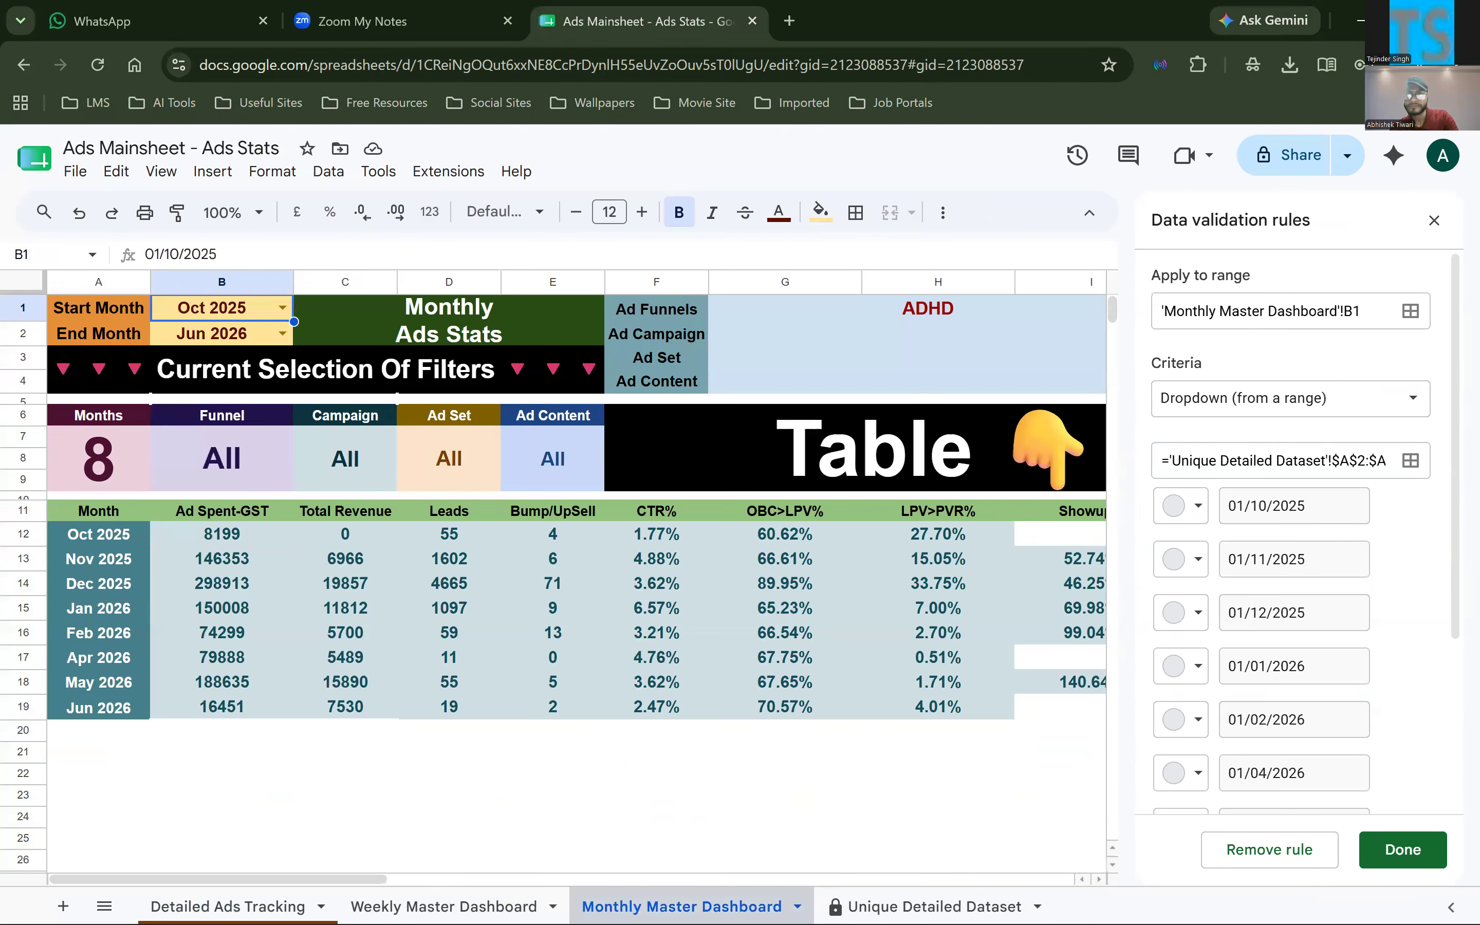
click(282, 308)
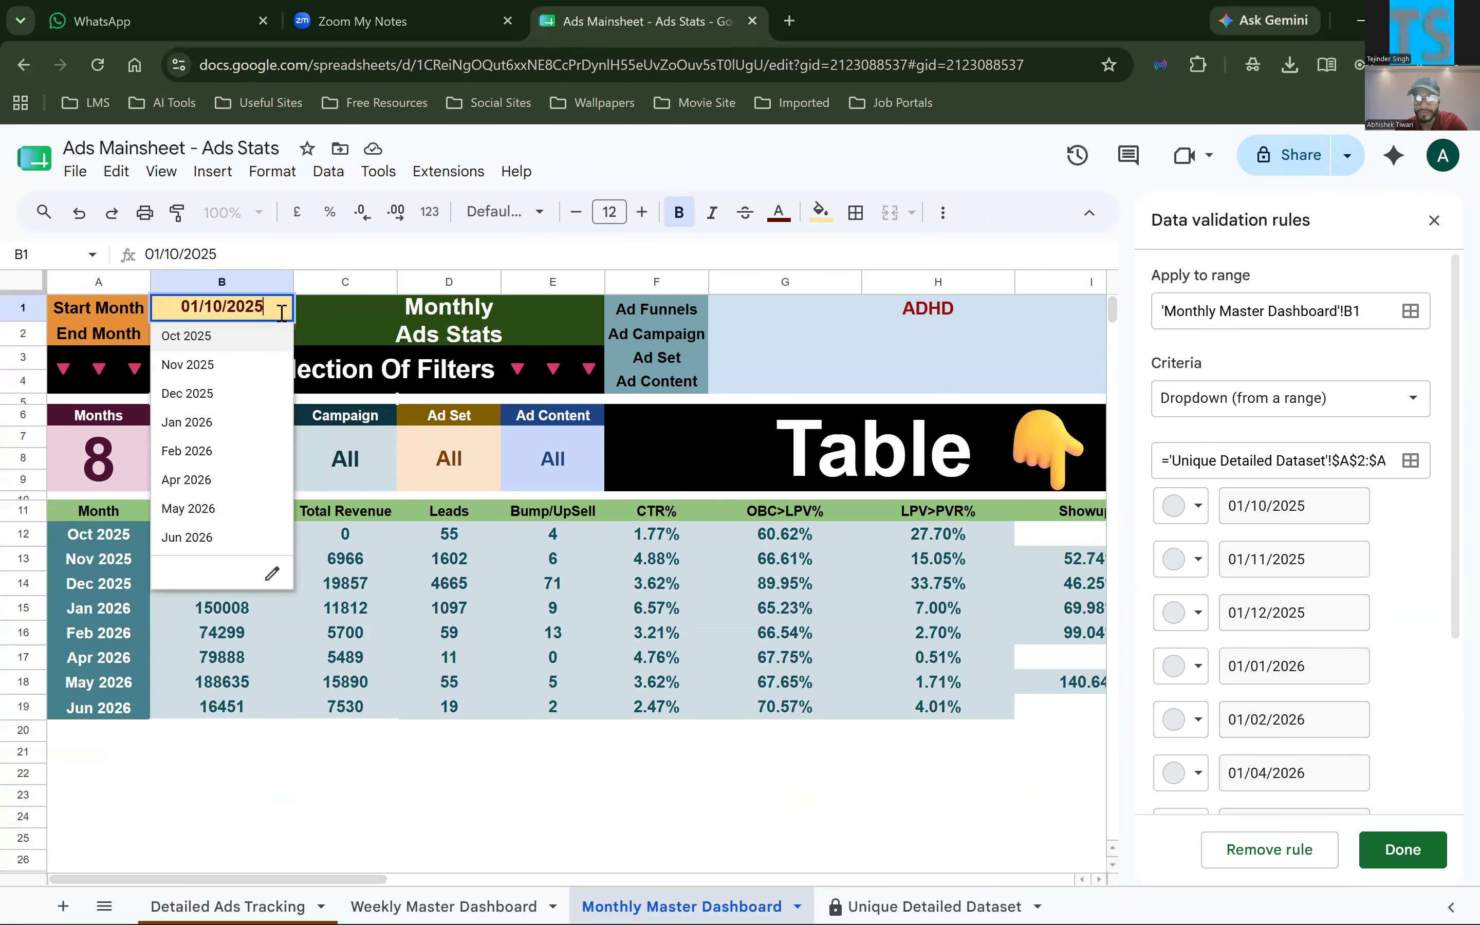
click(510, 385)
click(870, 309)
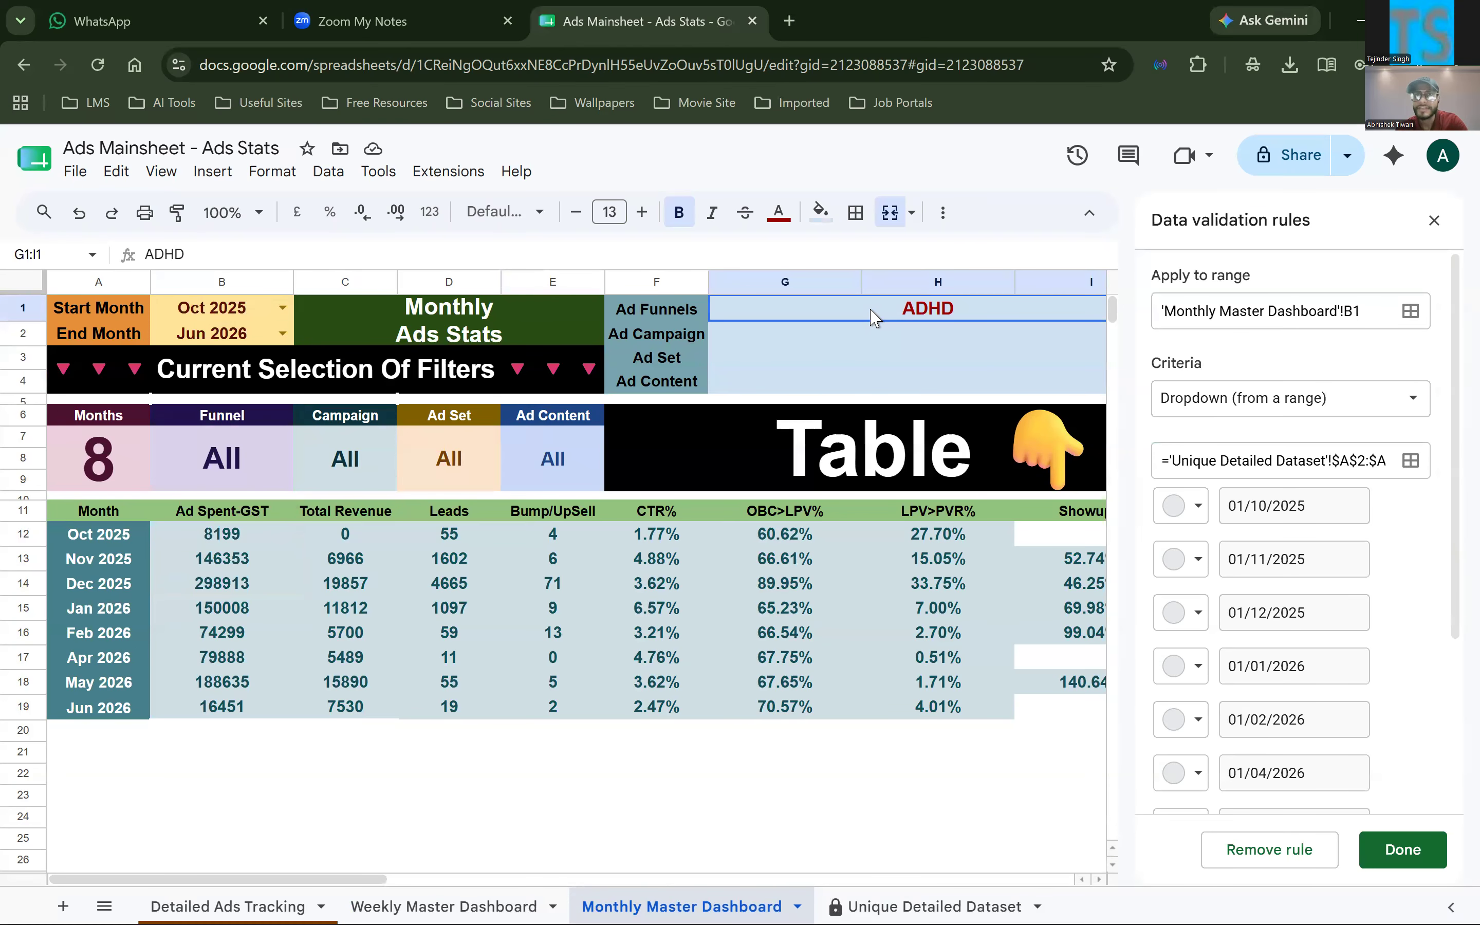
Open the QUERY formula in cell A11 of the Monthly Master Dashboard and examine its source range and SELECT columns
click(113, 511)
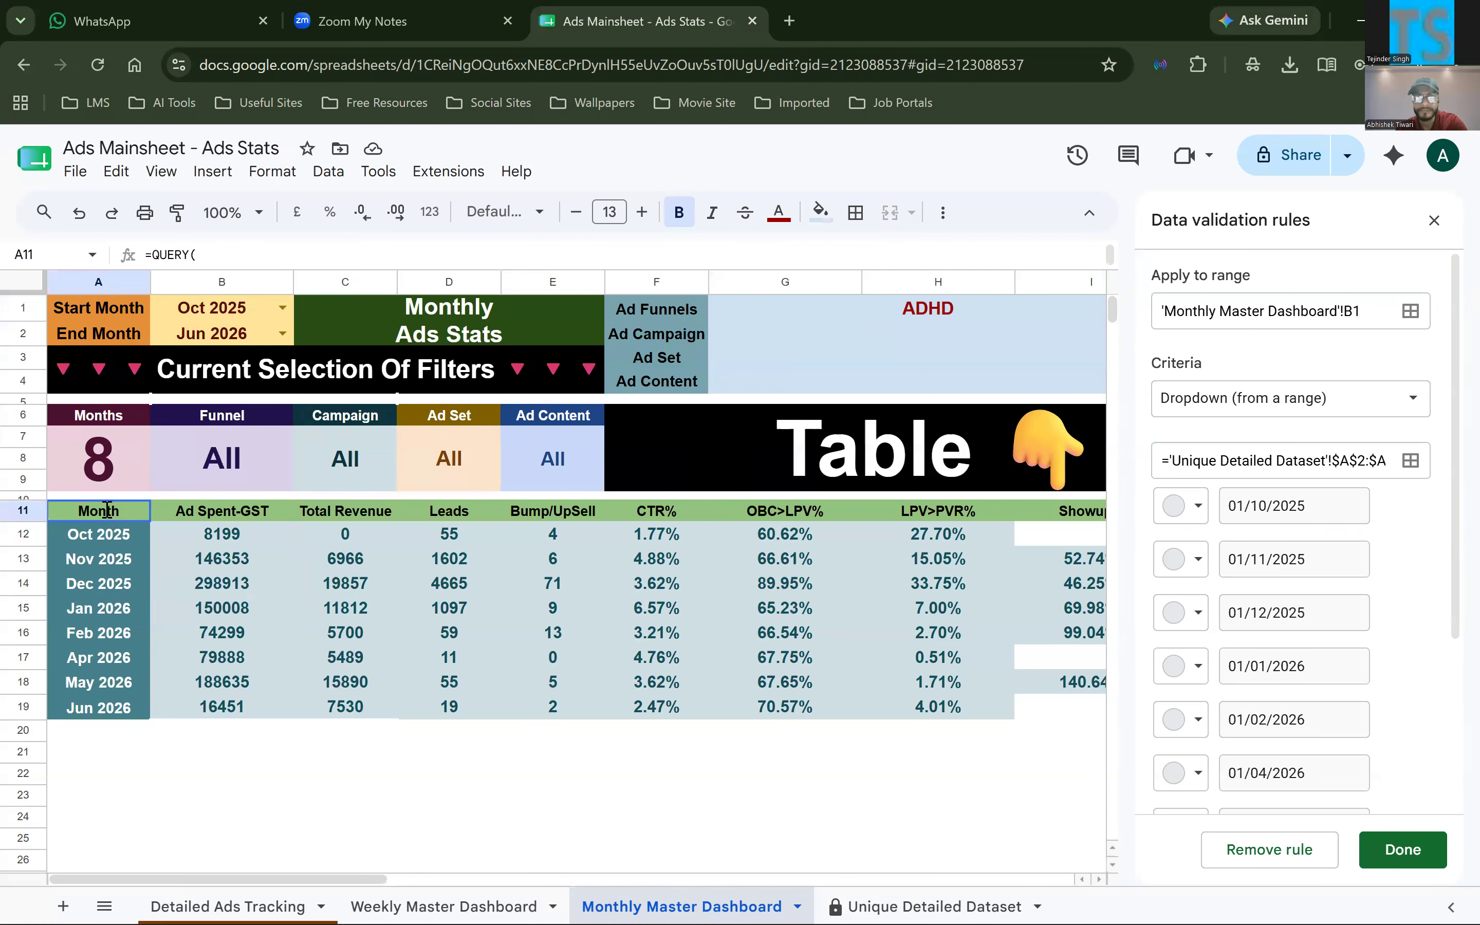
key(Return)
scroll(168, 640, down, 4)
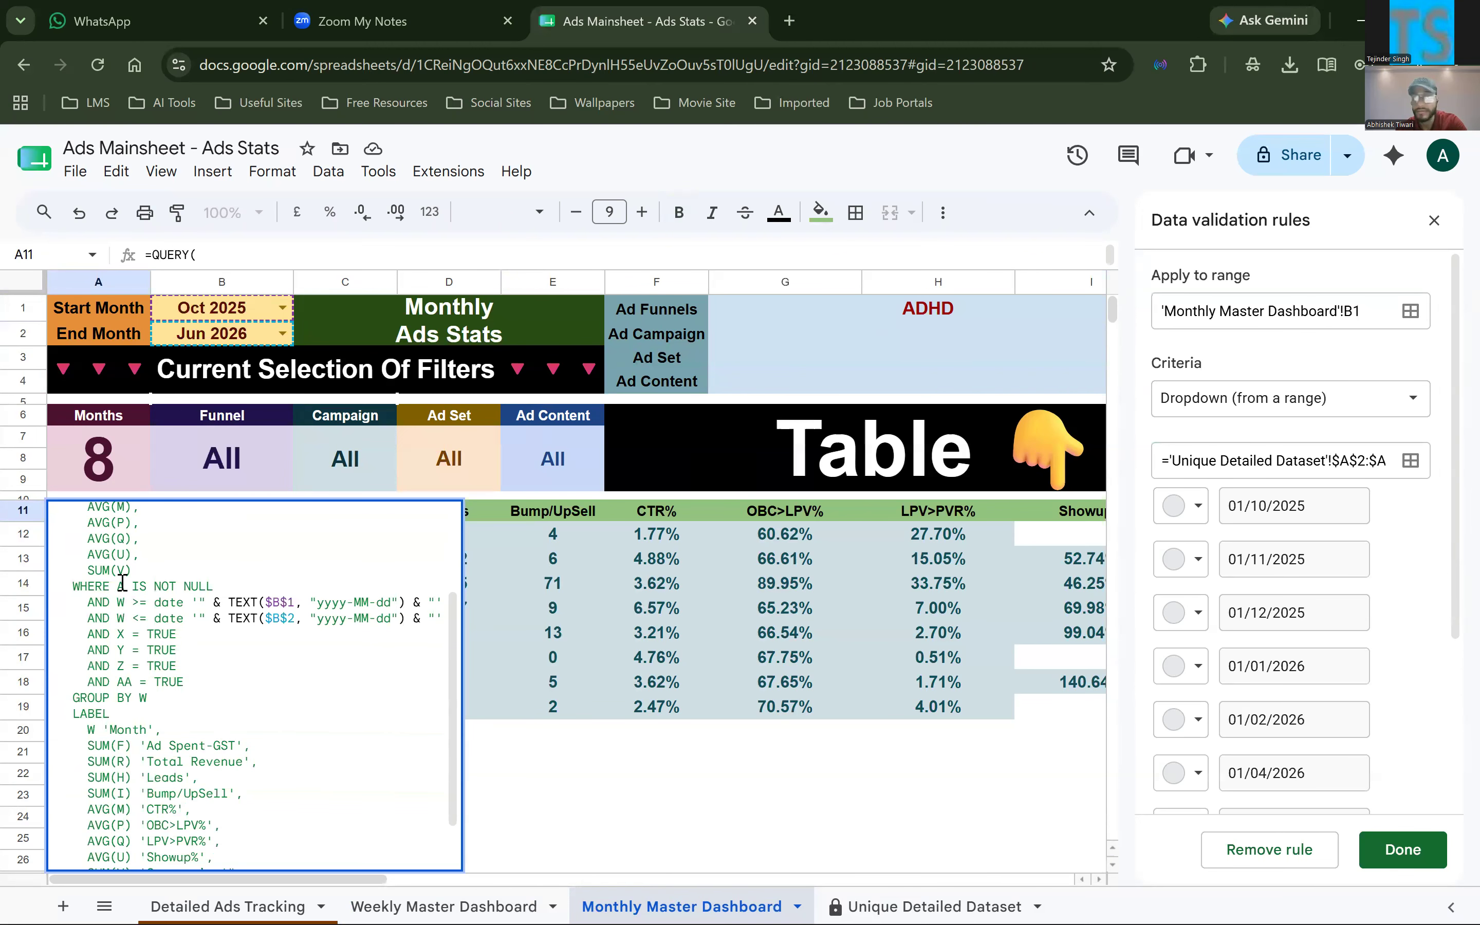
scroll(134, 553, up, 3)
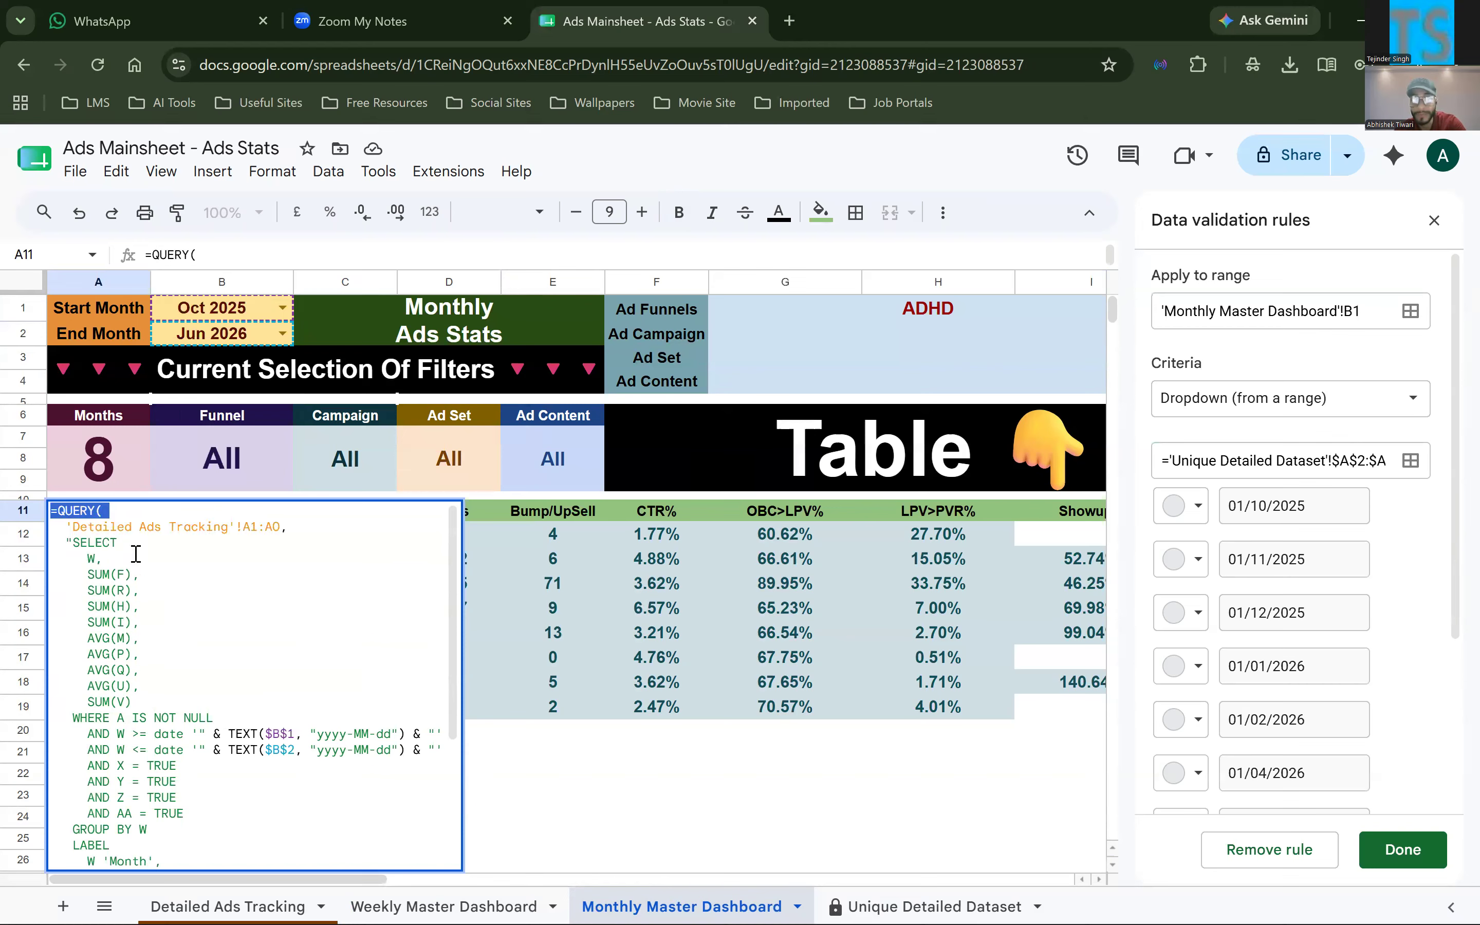
click(94, 555)
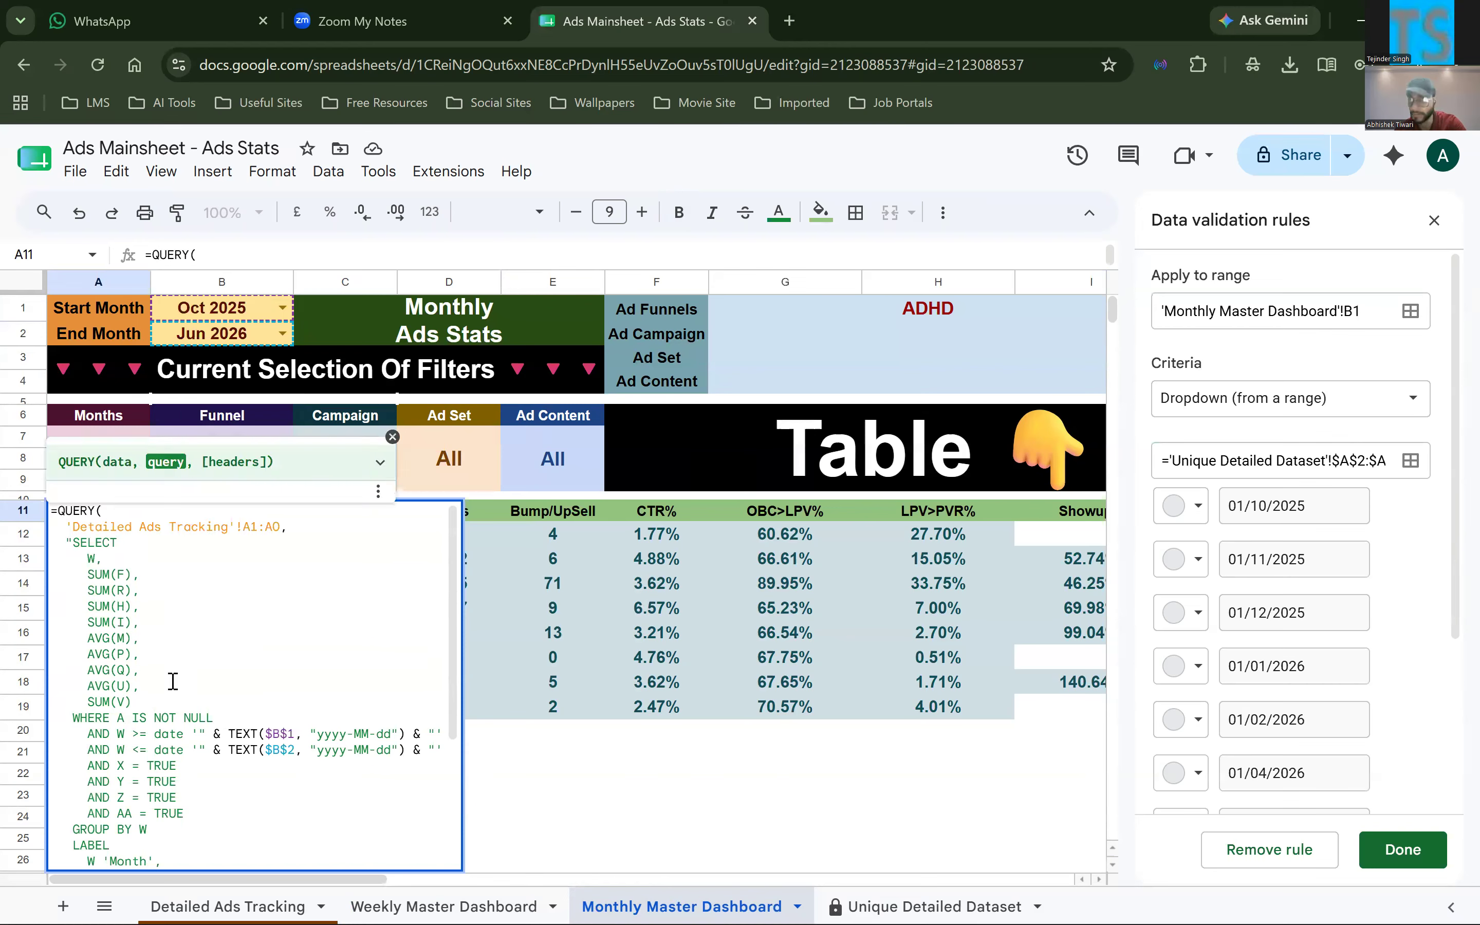
scroll(168, 686, down, 1)
scroll(169, 686, down, 3)
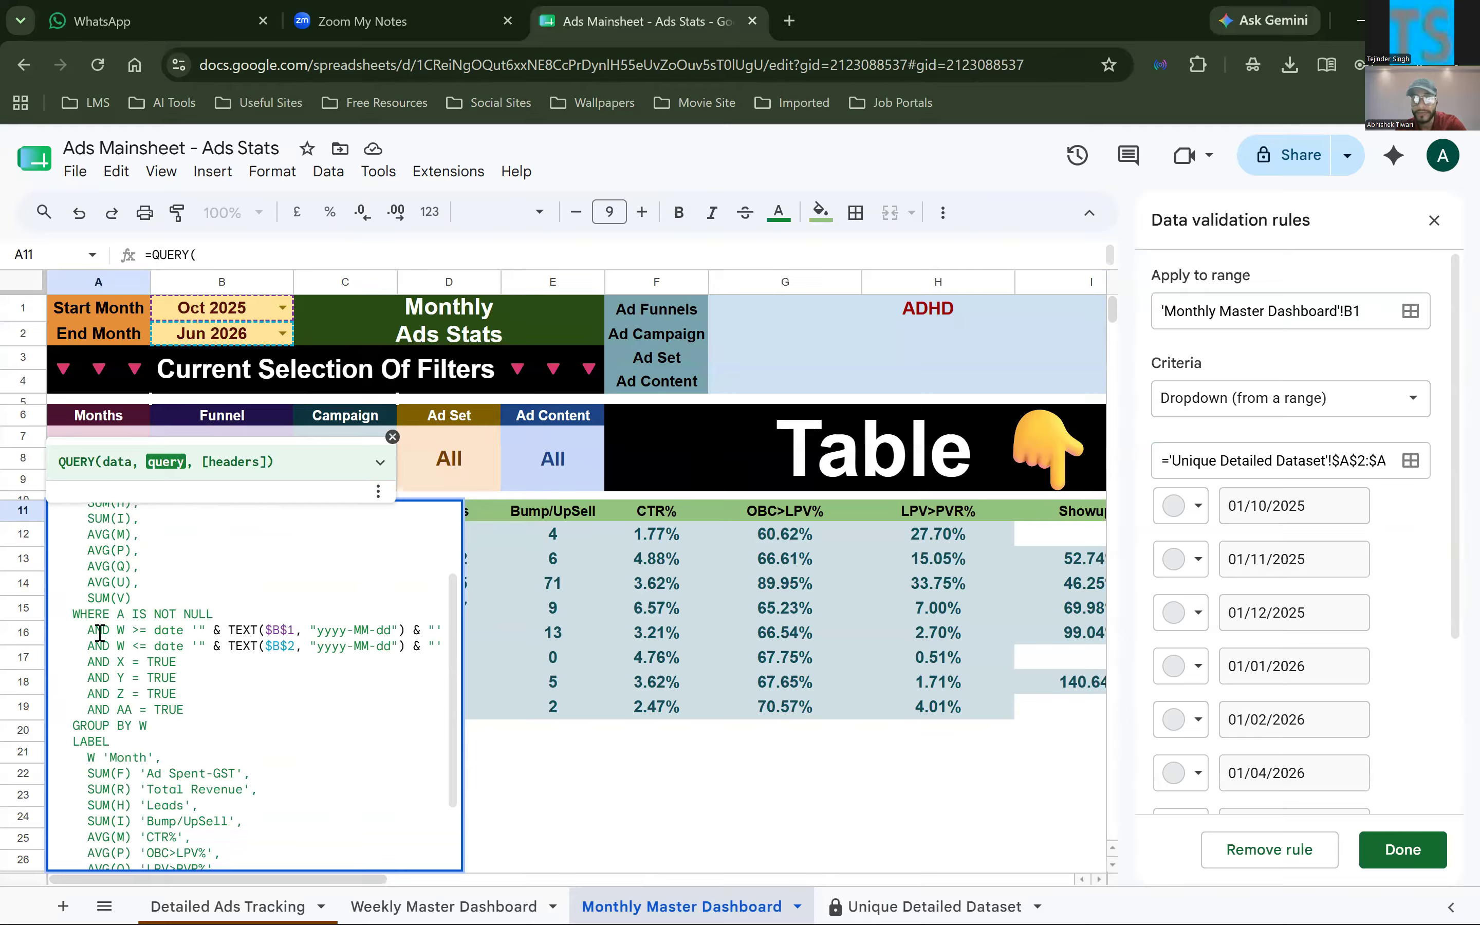
Highlight the formula's WHERE clause through the B1 and B2 date conditions, and examine the TRUE conditions for columns X to AA
drag(71, 614, 131, 614)
shift+click(287, 646)
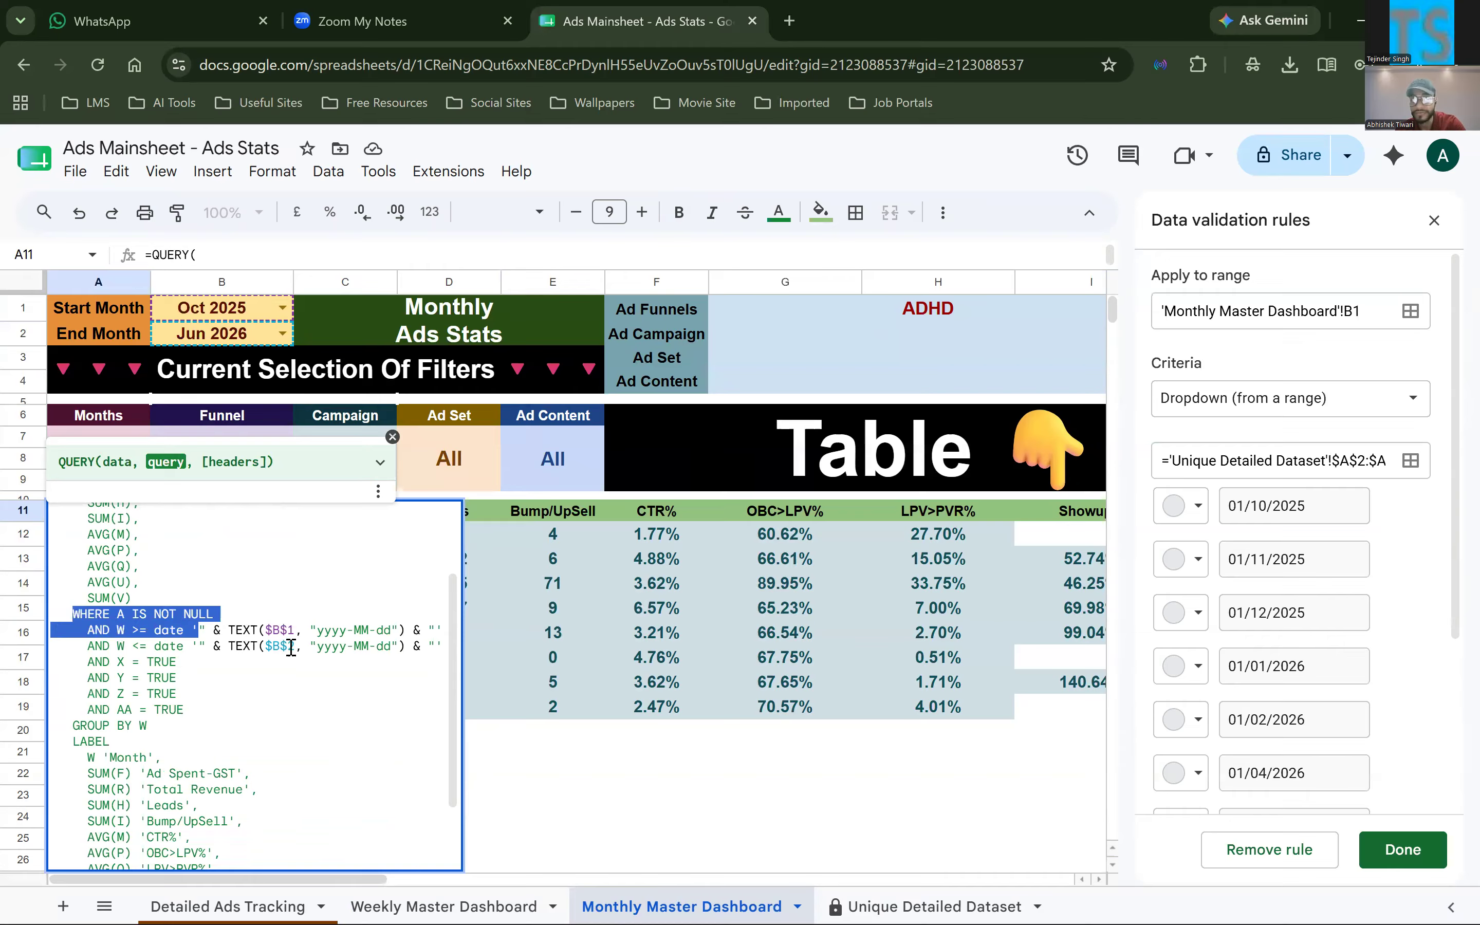
scroll(225, 699, down, 3)
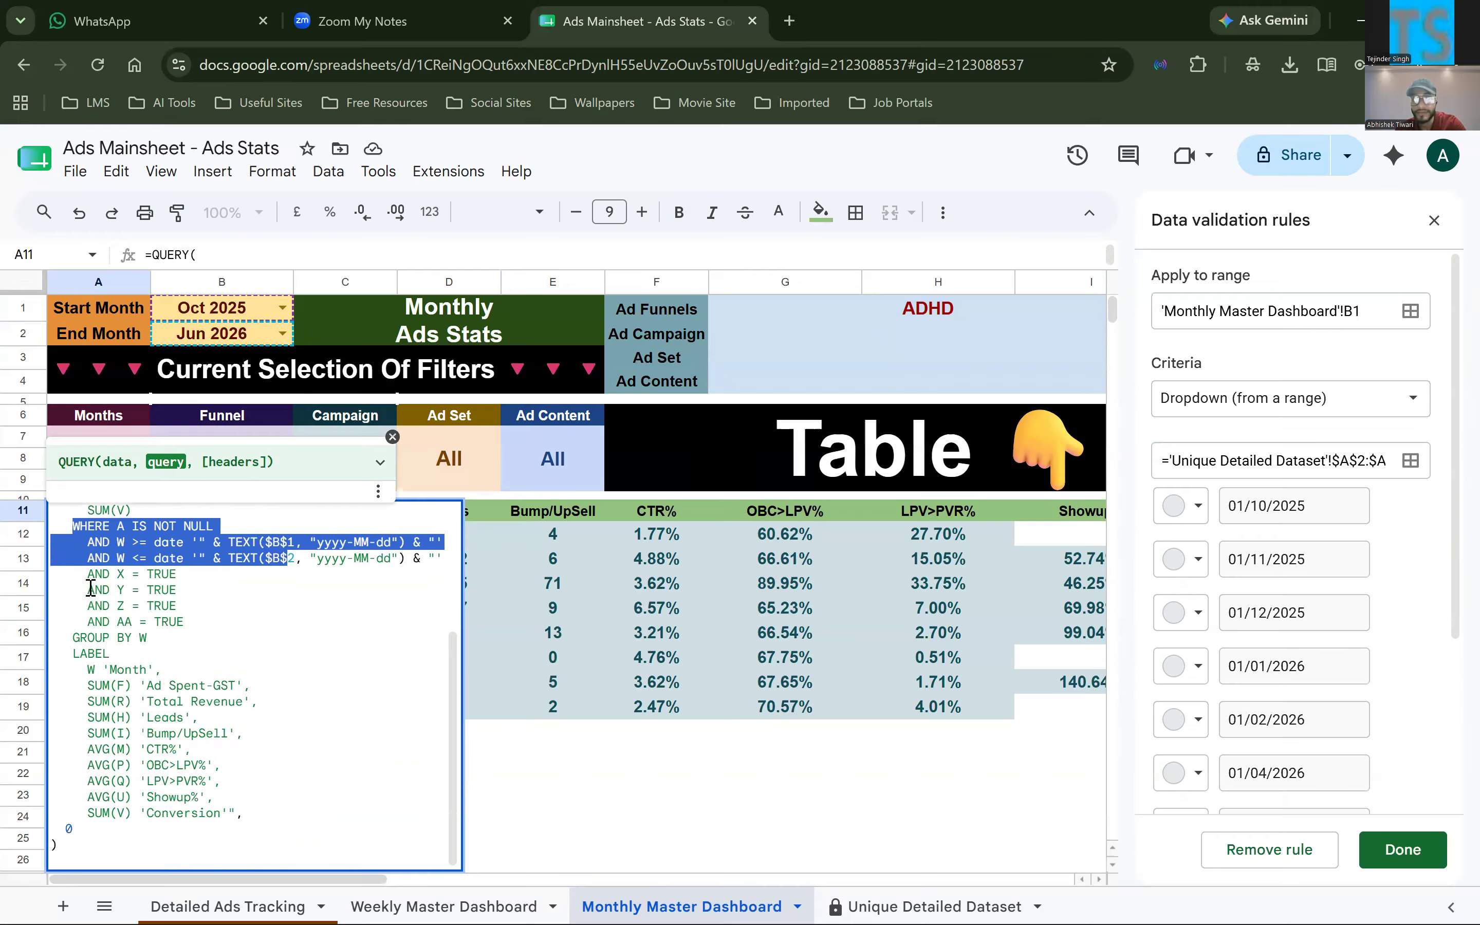
click(77, 575)
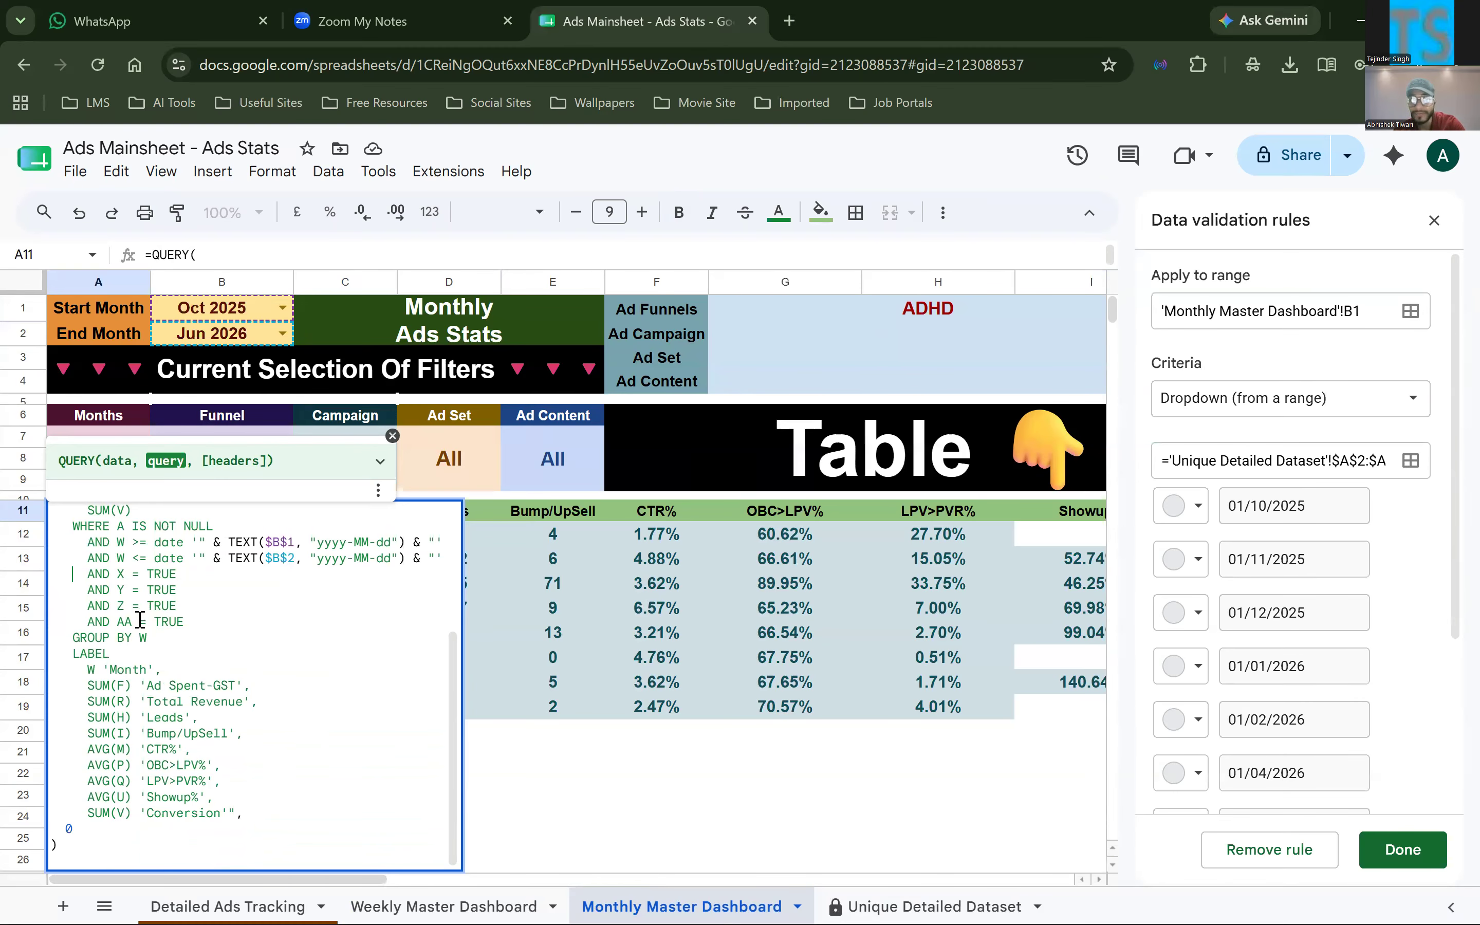
Switch to Detailed Ads Tracking and select the Funnel, Campaign, Ad Set and Ad Video columns, X through AA
click(263, 905)
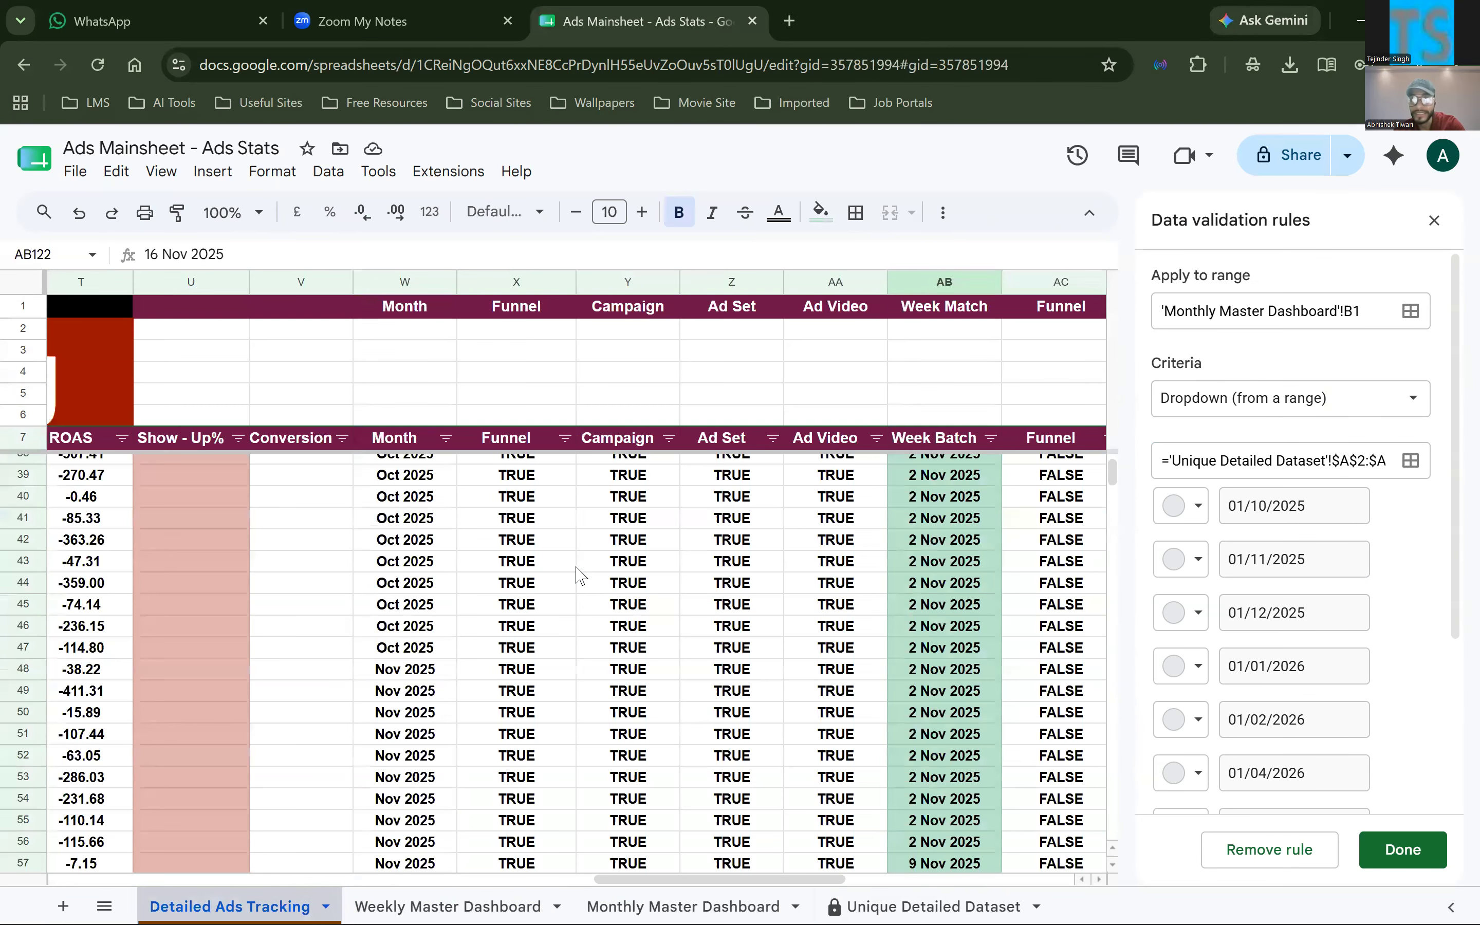
click(416, 282)
drag(528, 281, 827, 280)
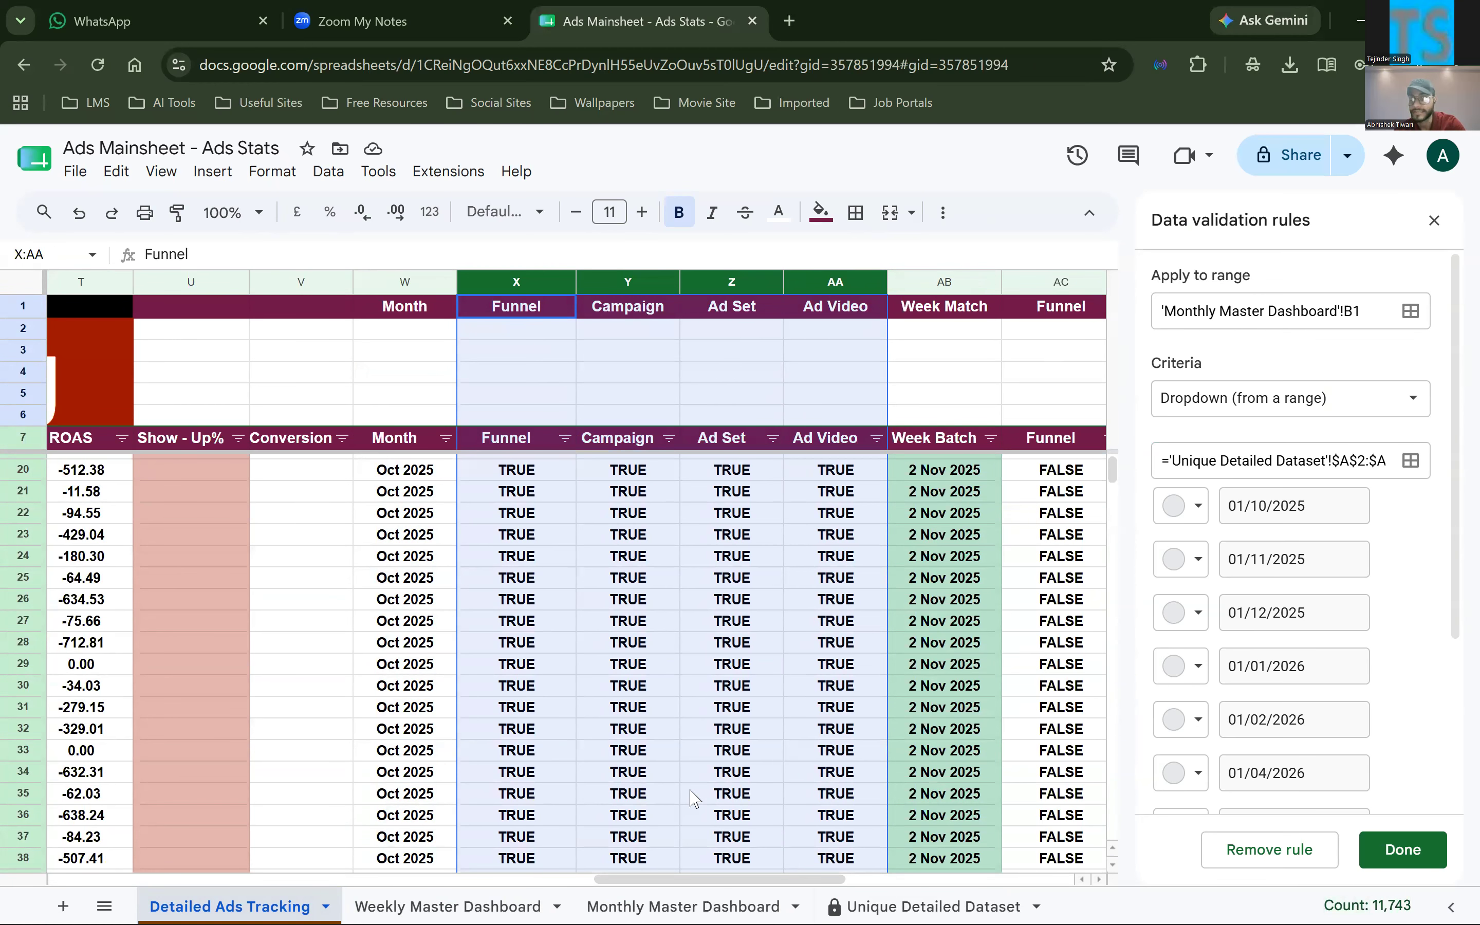
Return to the Monthly Master Dashboard, review the GROUP BY and LABEL parts of A11's formula without editing it, and view the charts beside the table
click(683, 906)
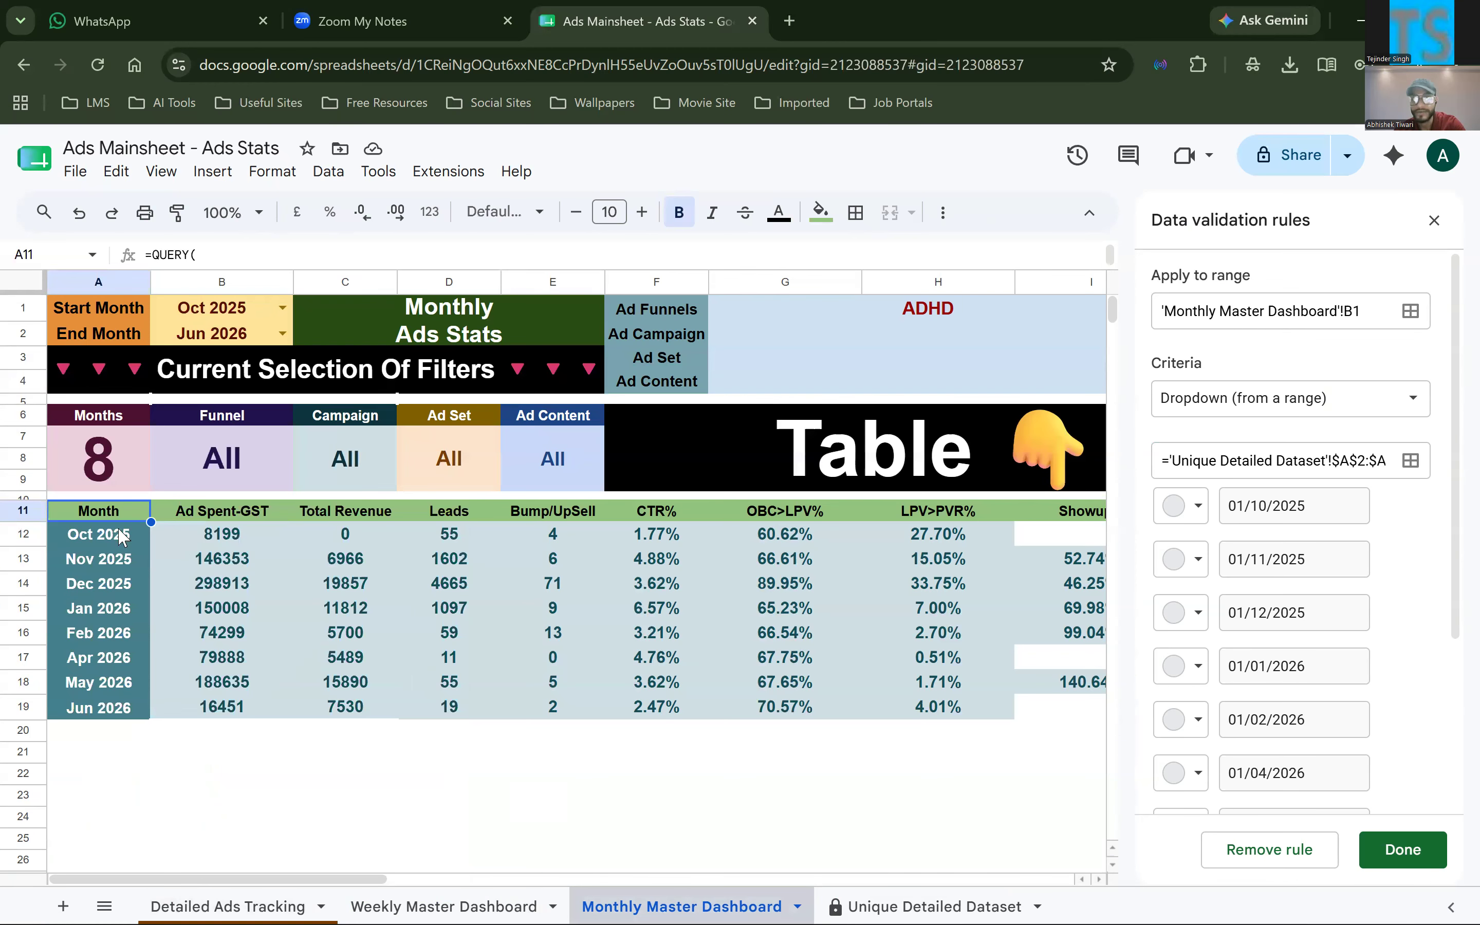
double_click(117, 513)
scroll(203, 696, down, 5)
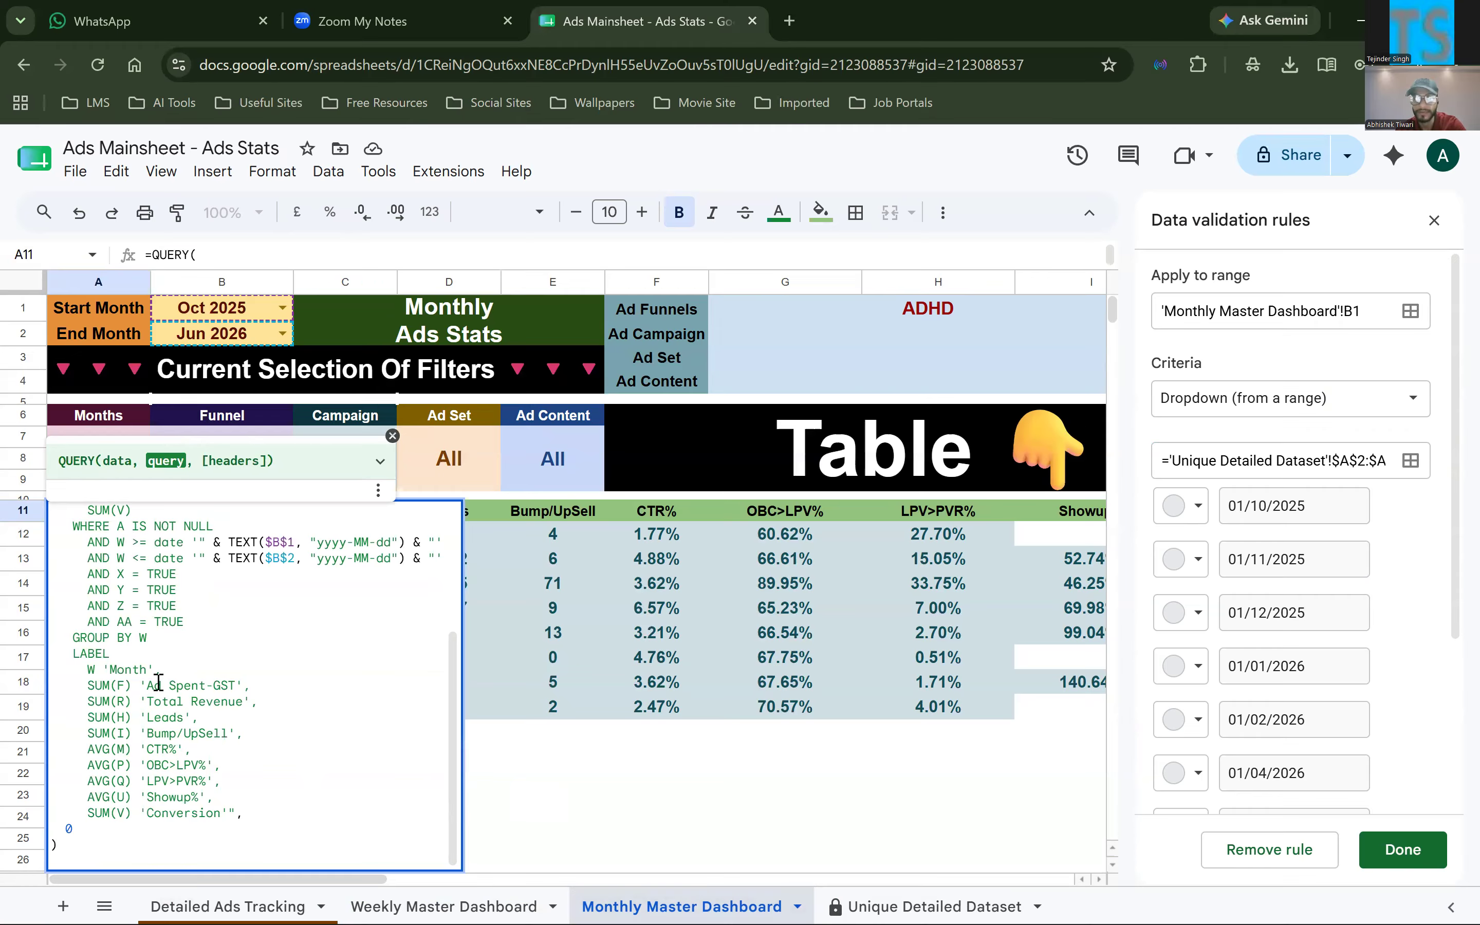
click(657, 614)
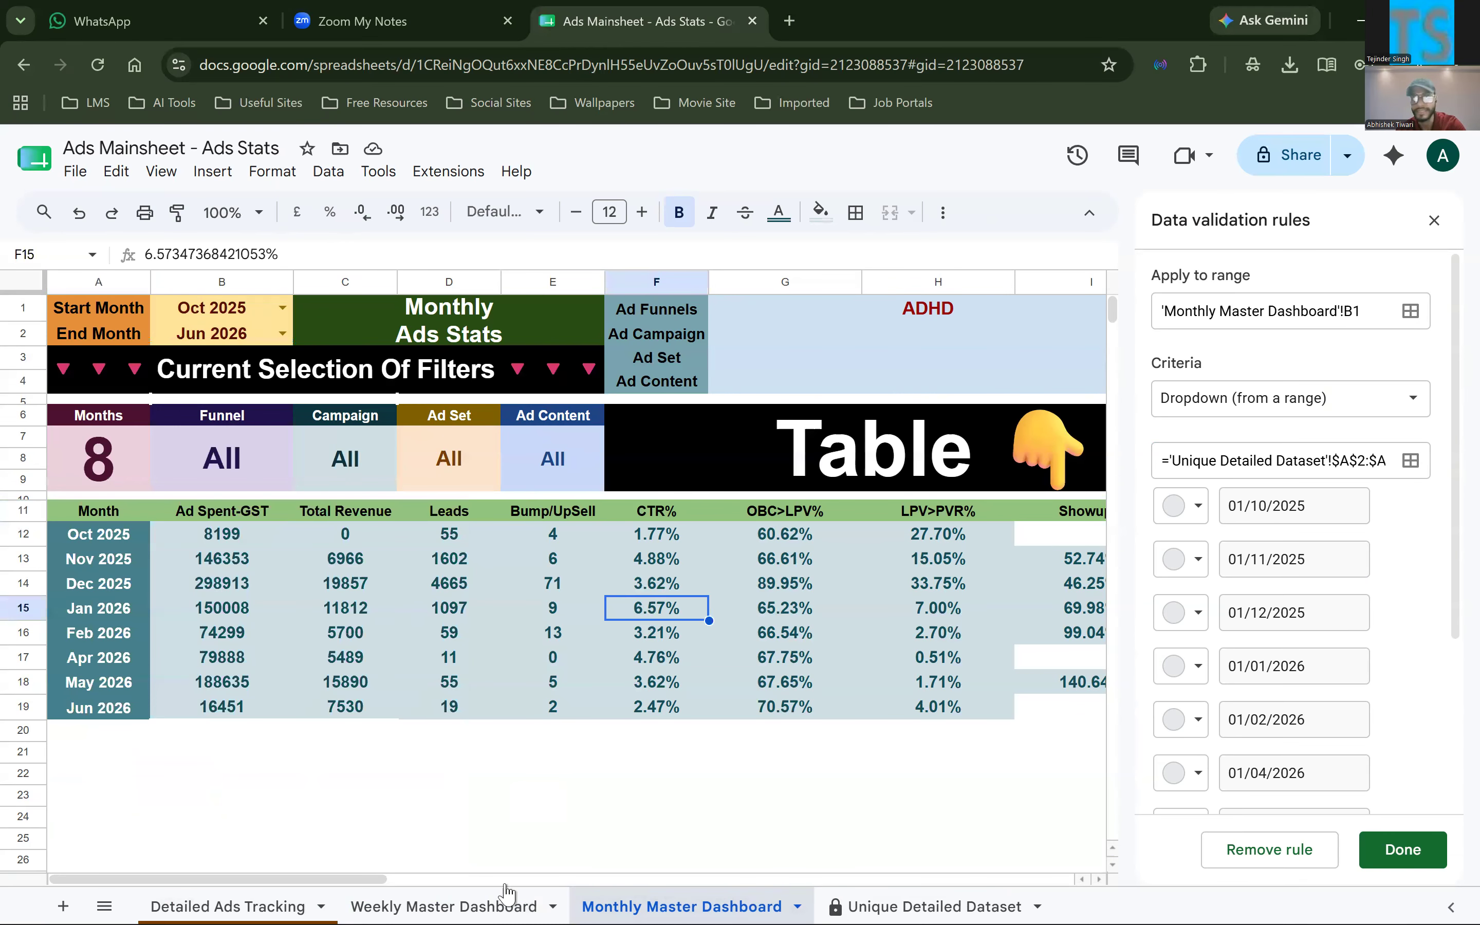
scroll(928, 676, right, 8)
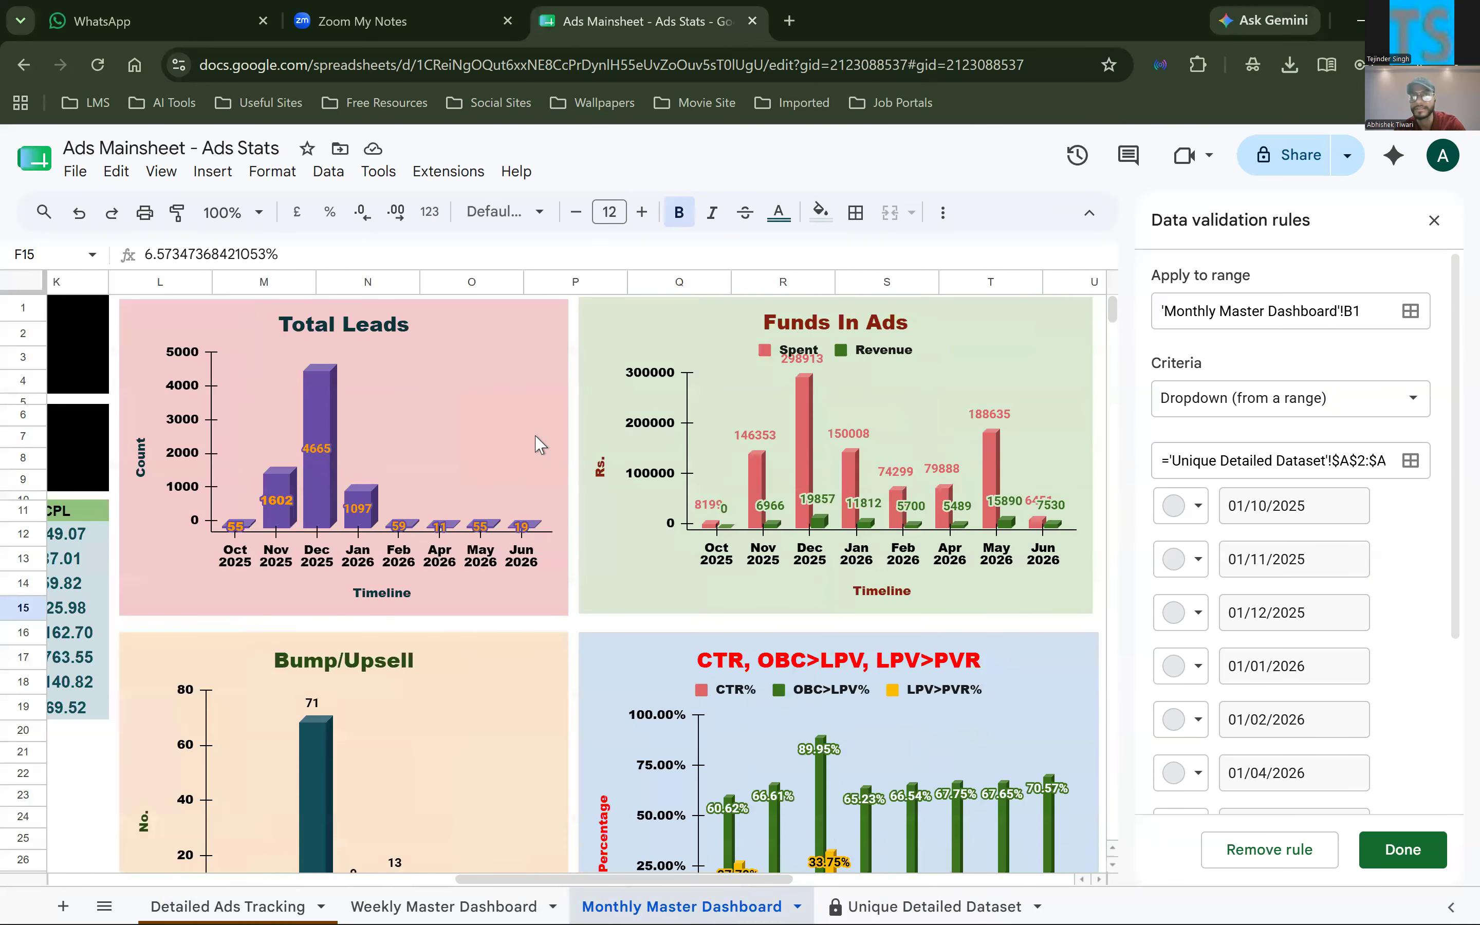
scroll(538, 444, left, 5)
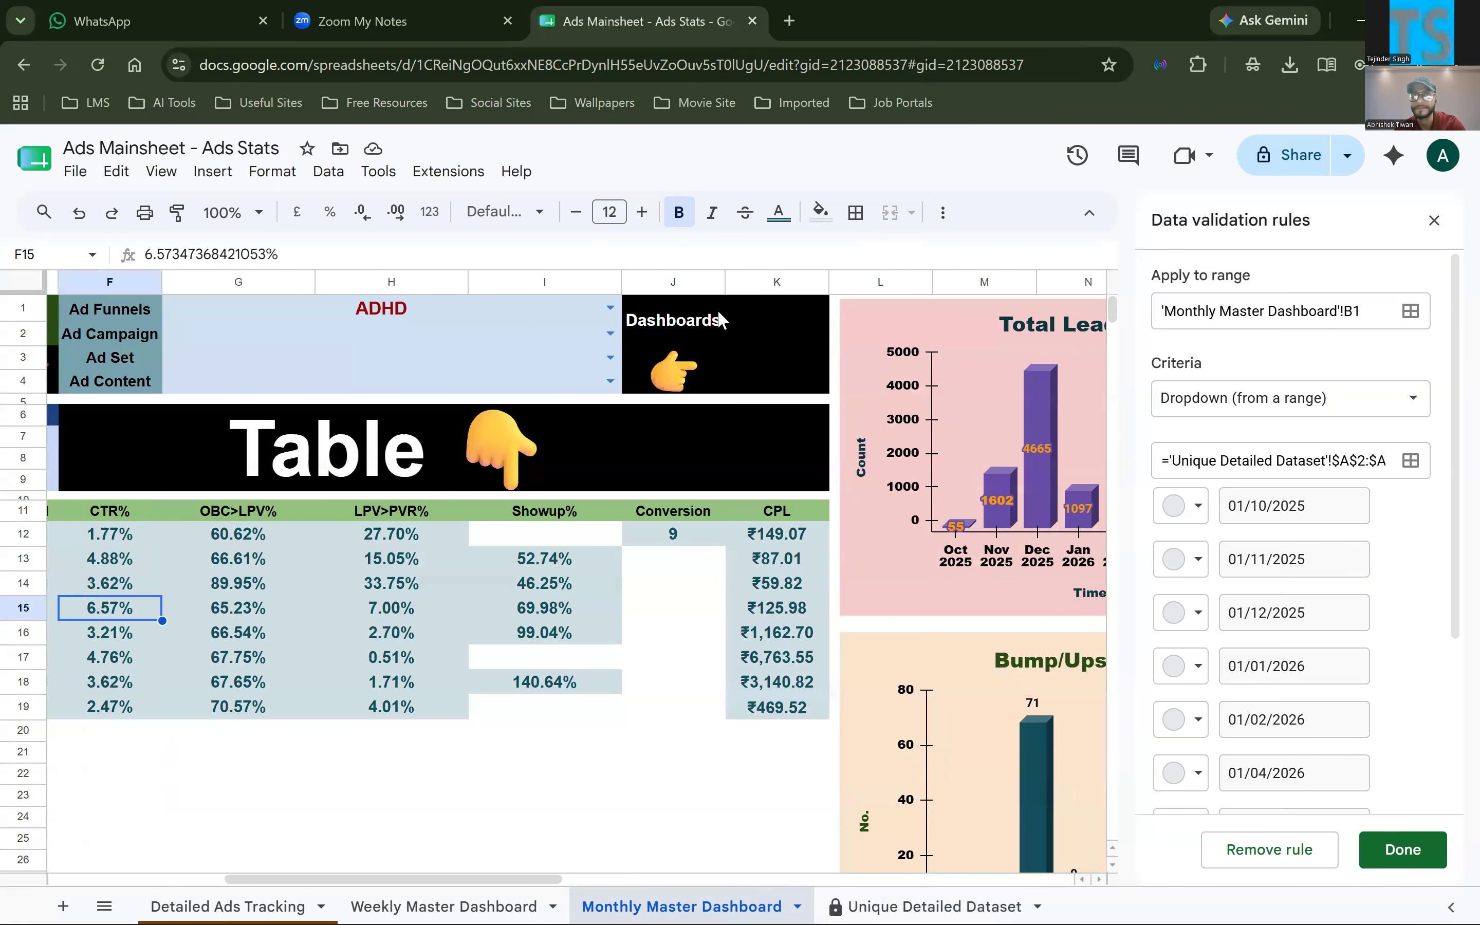